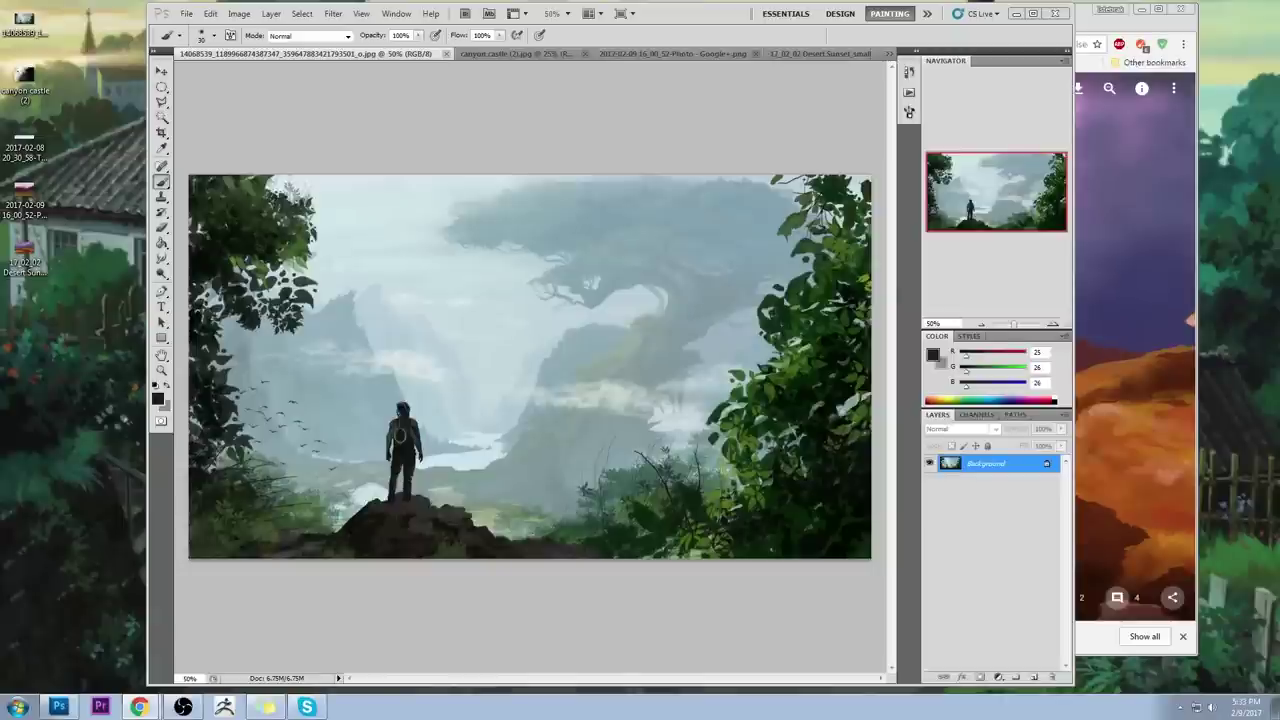
Step: Bring the browser window into view and examine the "Thank you for 50k!" YouTube video page and its comments
{"action": "left_click_drag", "start_coordinate": [1279, 104], "coordinate": [706, 31]}
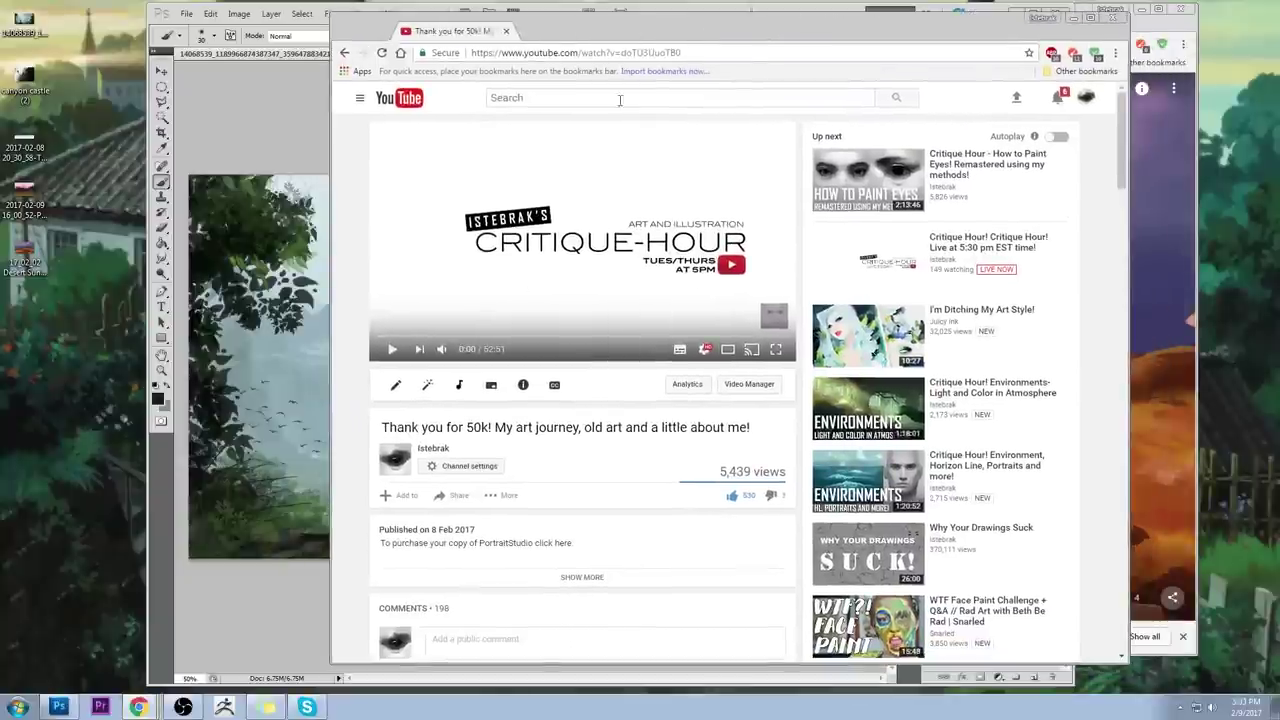
{"action": "scroll", "coordinate": [619, 333], "scroll_direction": "down", "scroll_amount": 2}
{"action": "scroll", "coordinate": [617, 332], "scroll_direction": "down", "scroll_amount": 5}
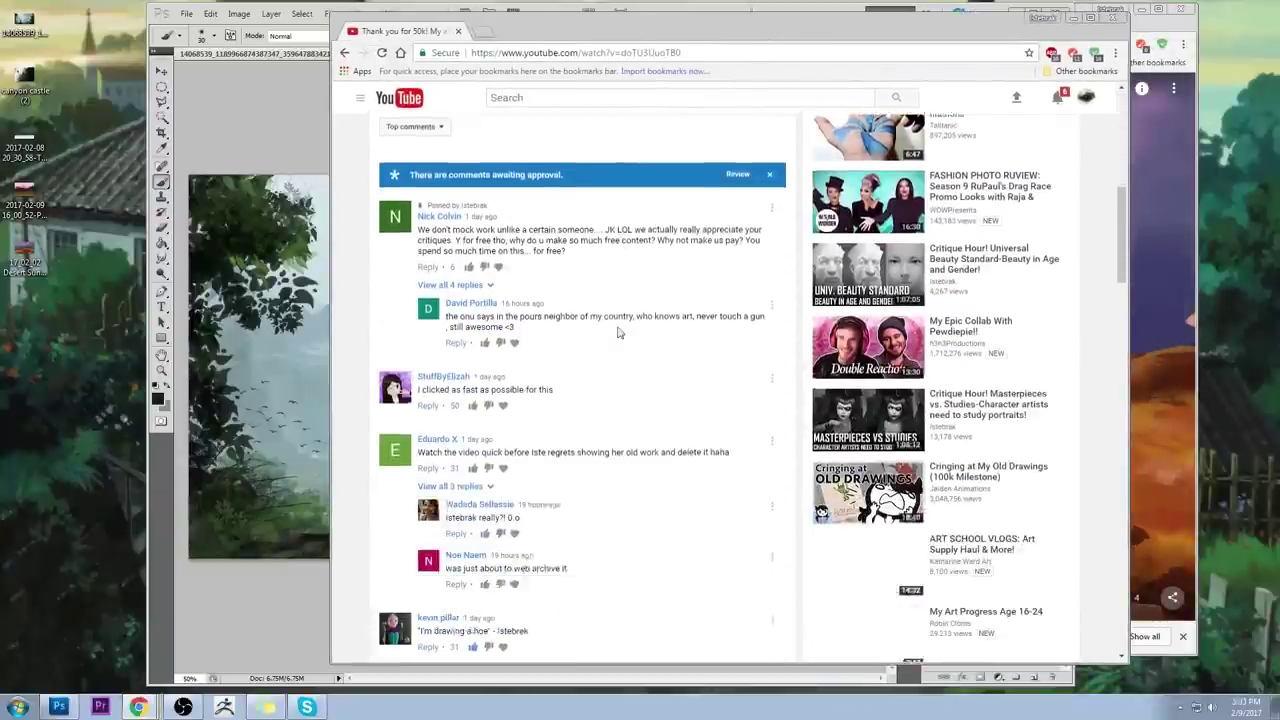
{"action": "scroll", "coordinate": [617, 331], "scroll_direction": "up", "scroll_amount": 6}
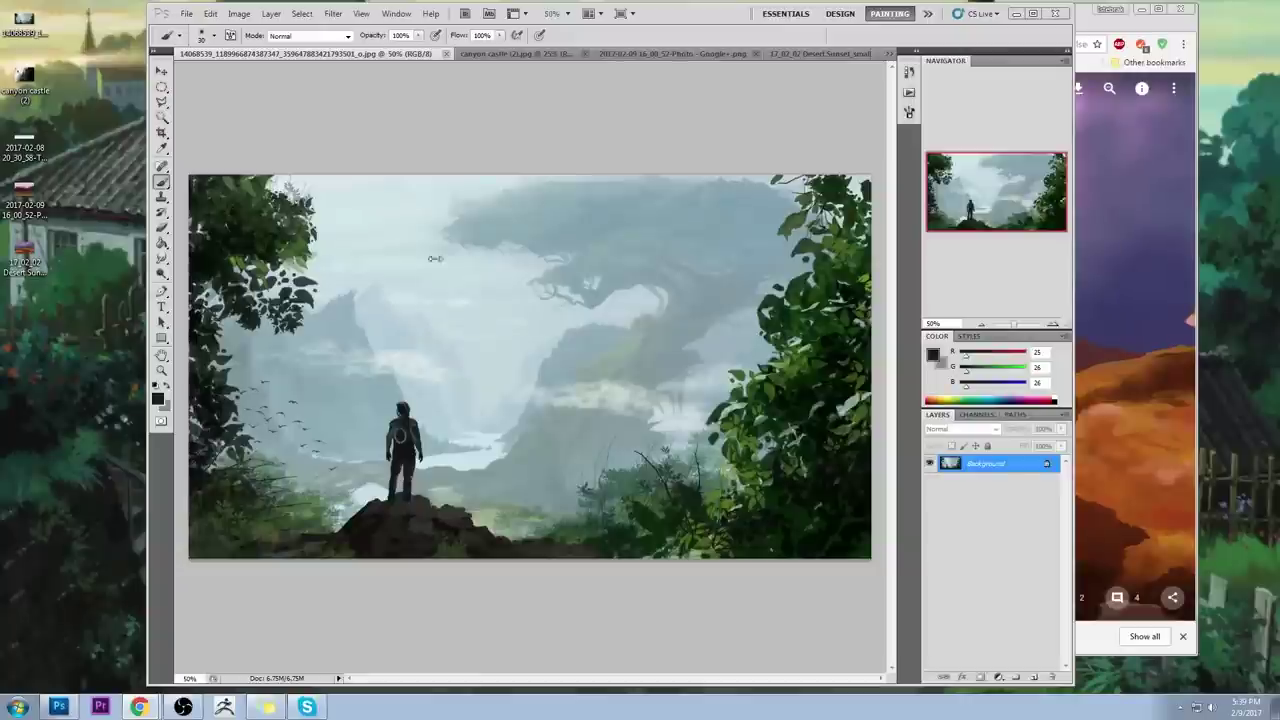
{"action": "left_click", "coordinate": [475, 131]}
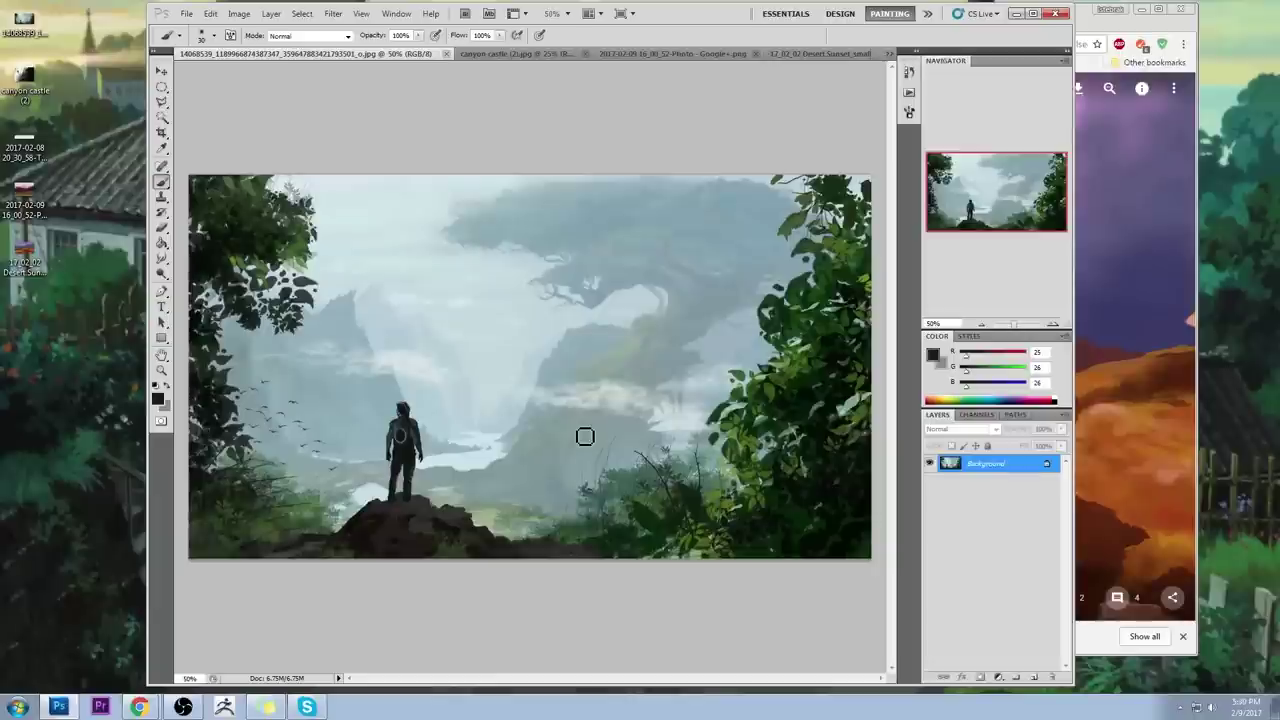
{"action": "mouse_move", "coordinate": [307, 330]}
{"action": "left_mouse_down"}
{"action": "mouse_move", "coordinate": [524, 240]}
{"action": "mouse_move", "coordinate": [729, 349]}
{"action": "mouse_move", "coordinate": [725, 455]}
{"action": "mouse_move", "coordinate": [737, 326]}
{"action": "mouse_move", "coordinate": [646, 306]}
{"action": "mouse_move", "coordinate": [689, 407]}
{"action": "mouse_move", "coordinate": [588, 260]}
{"action": "left_mouse_up"}
{"action": "key", "text": "ctrl+z"}
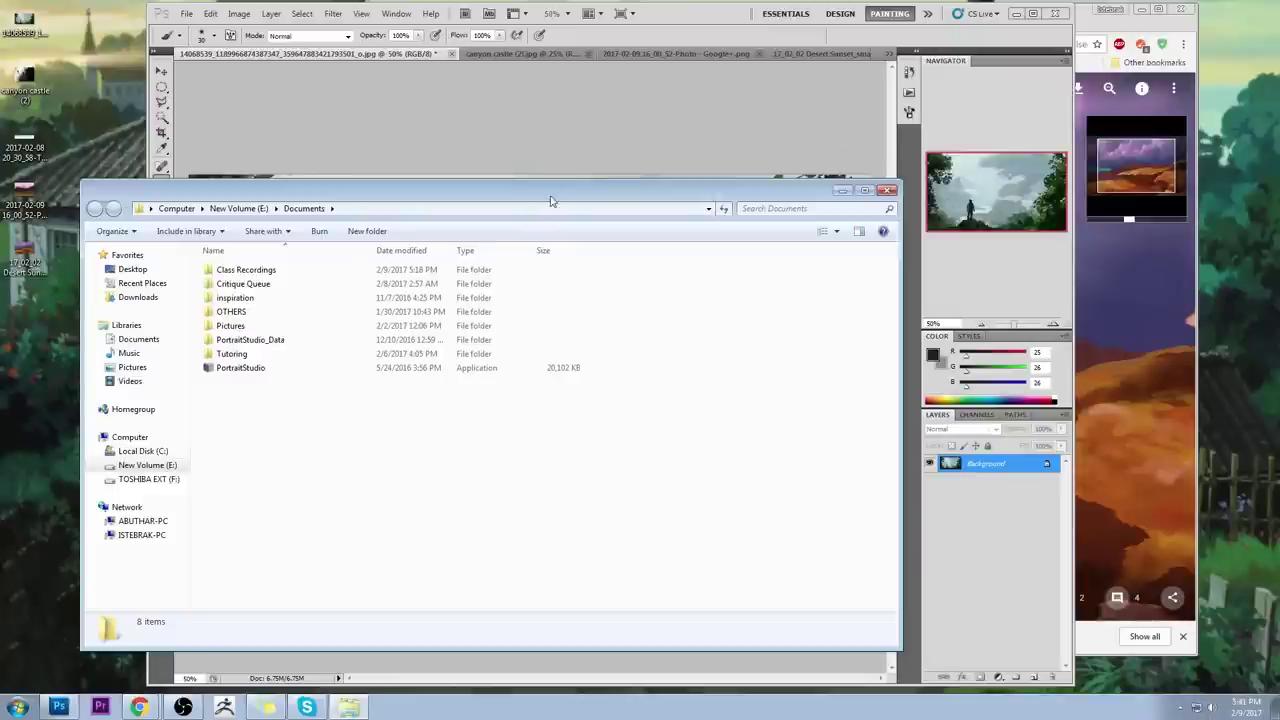
Step: Move the Documents folder window aside, bring up Session_03.psd, and display the Layer 26 notes with Background copy 2 hidden
{"action": "left_click_drag", "start_coordinate": [552, 200], "coordinate": [1279, 182]}
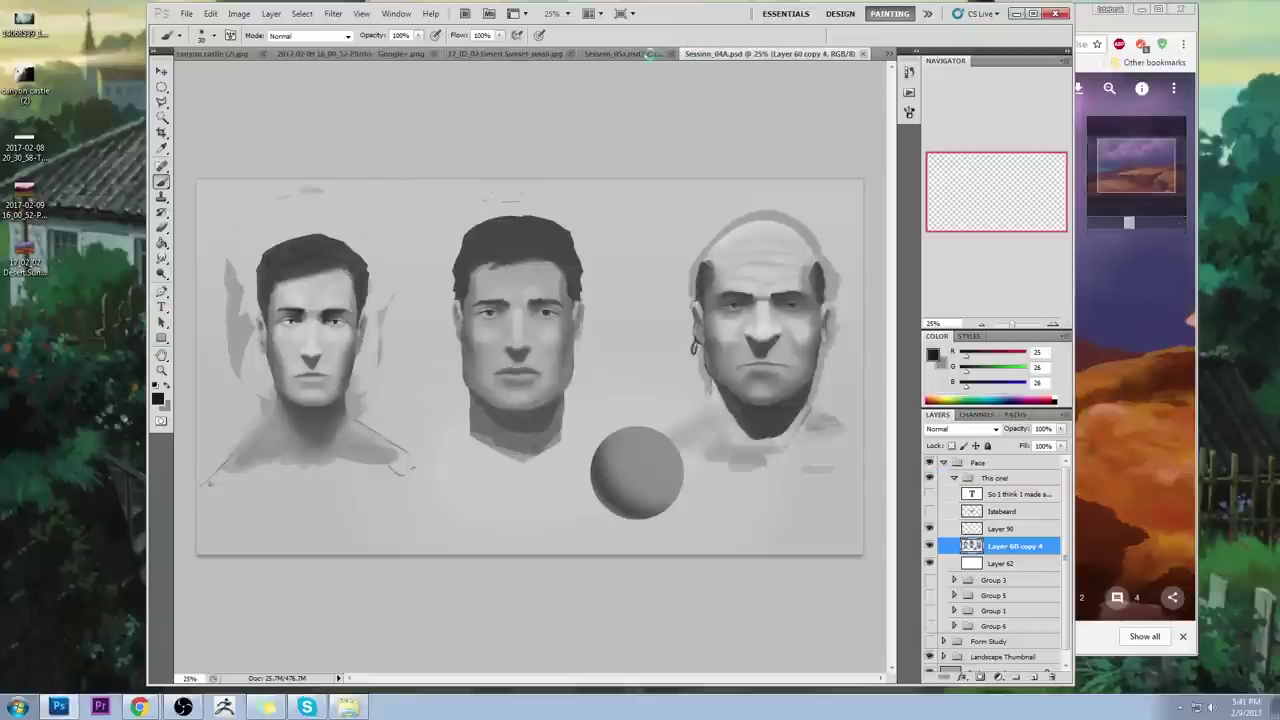
{"action": "key", "text": "ctrl+Tab"}
{"action": "left_click", "coordinate": [662, 54]}
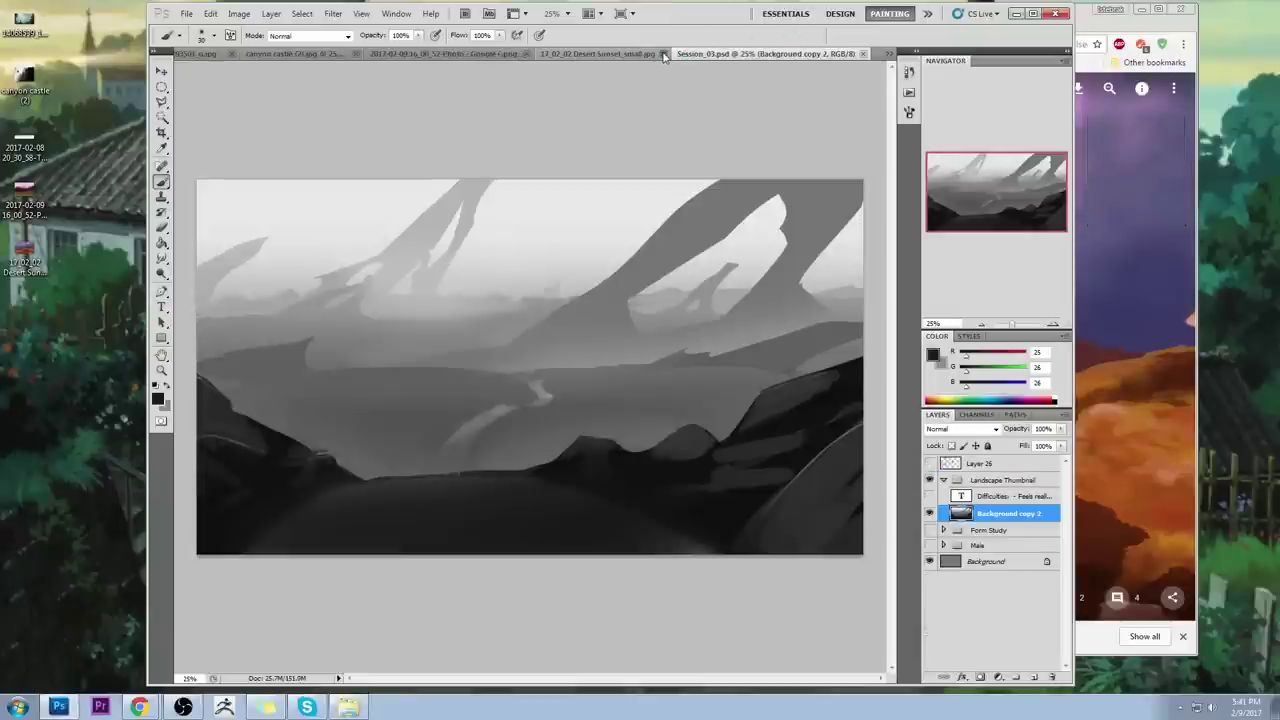
{"action": "left_click", "coordinate": [930, 463]}
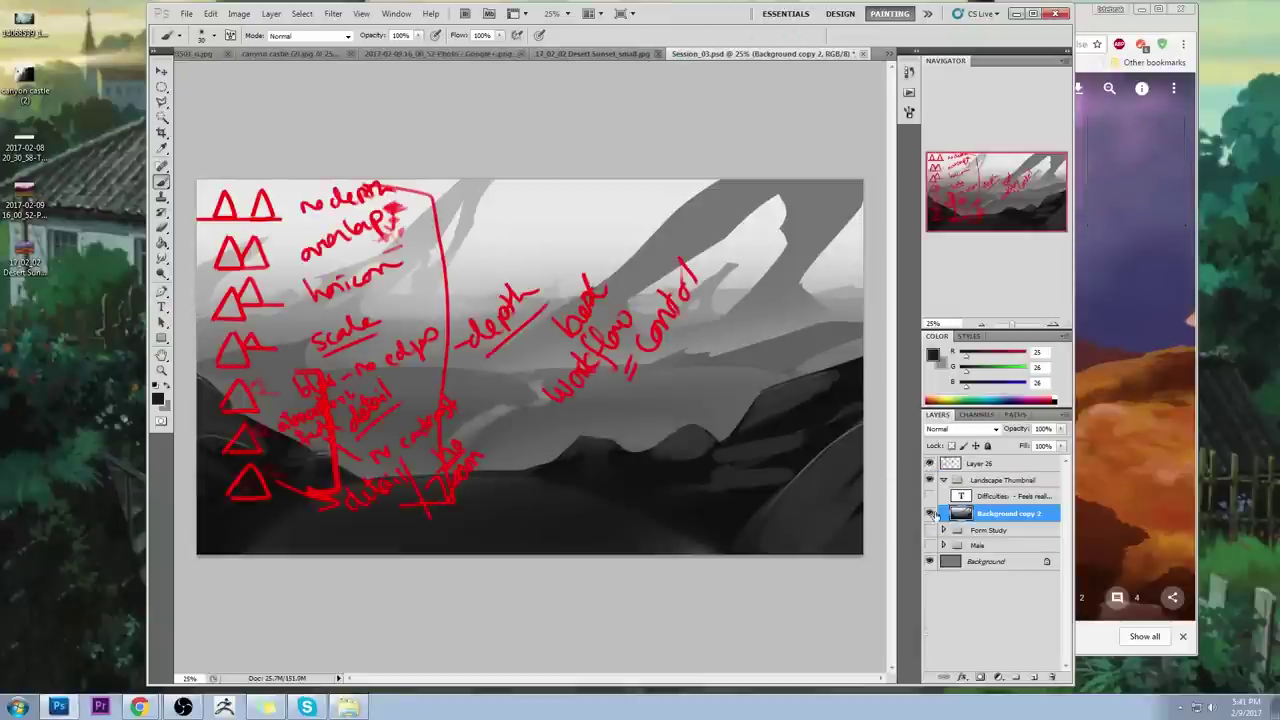
{"action": "left_click", "coordinate": [929, 512]}
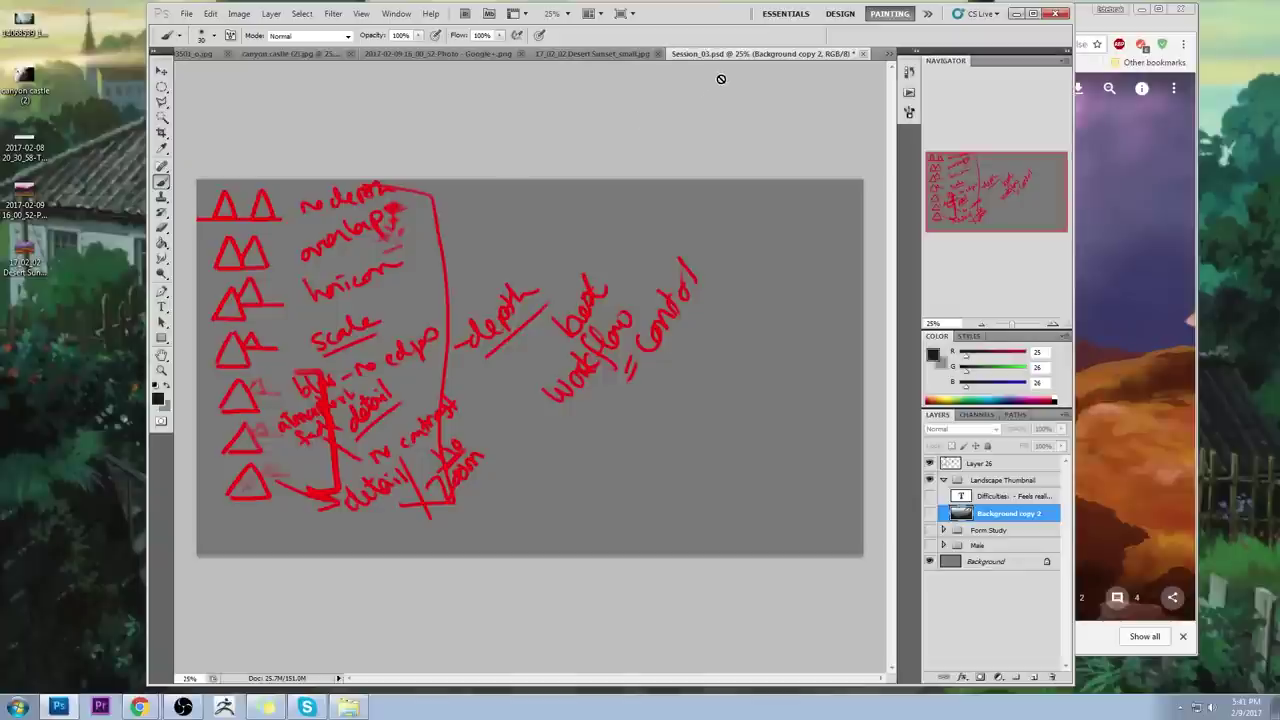
{"action": "left_click", "coordinate": [625, 63]}
{"action": "left_click", "coordinate": [602, 269]}
{"action": "left_click", "coordinate": [541, 53]}
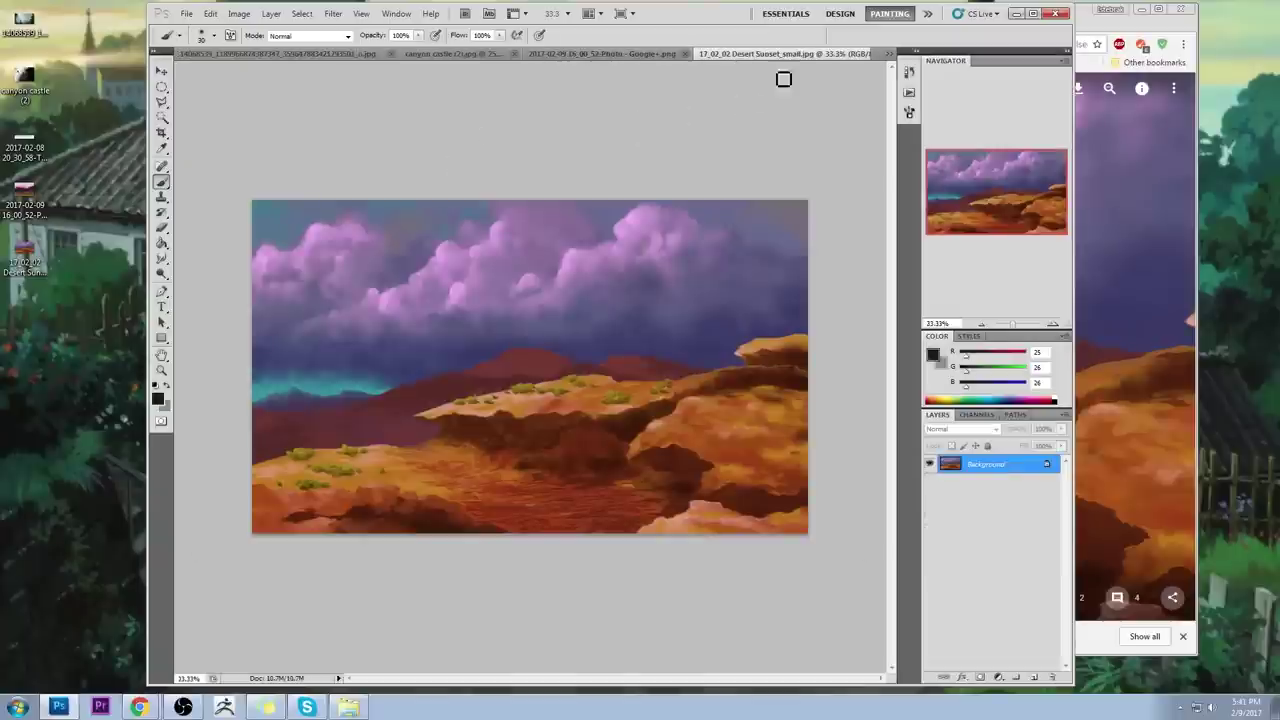
{"action": "left_click", "coordinate": [888, 54]}
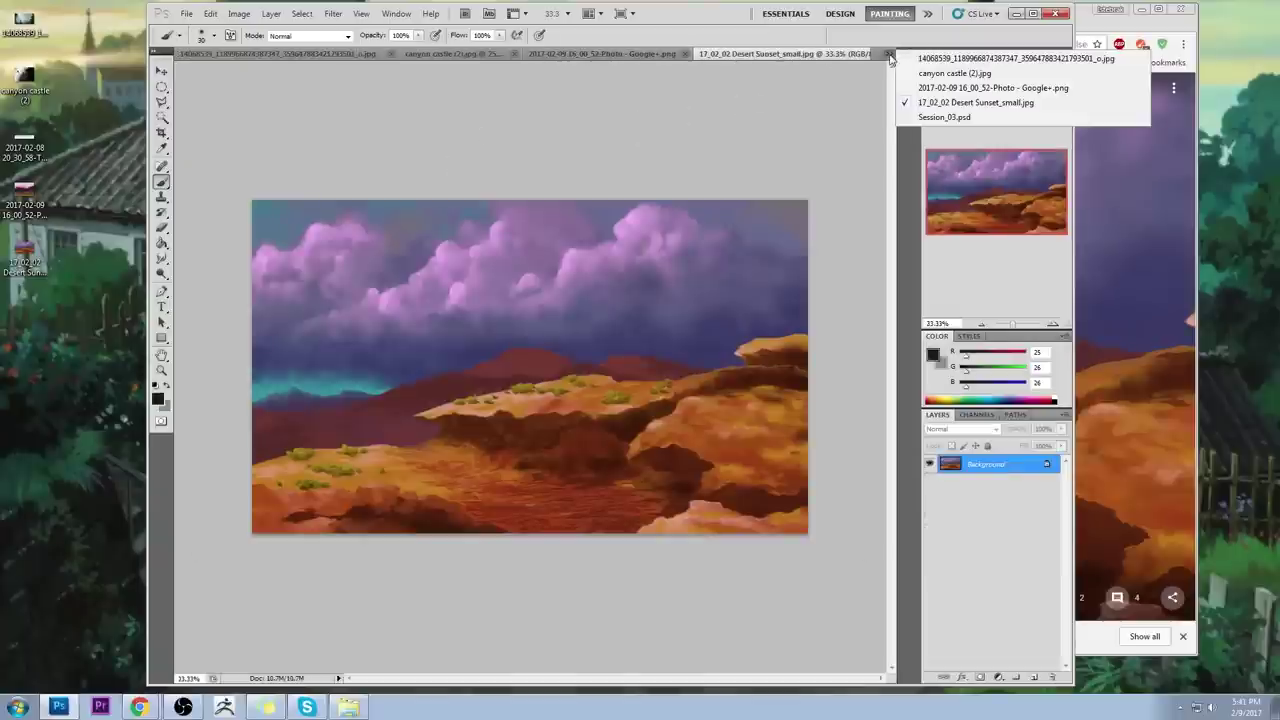
{"action": "left_click", "coordinate": [944, 117]}
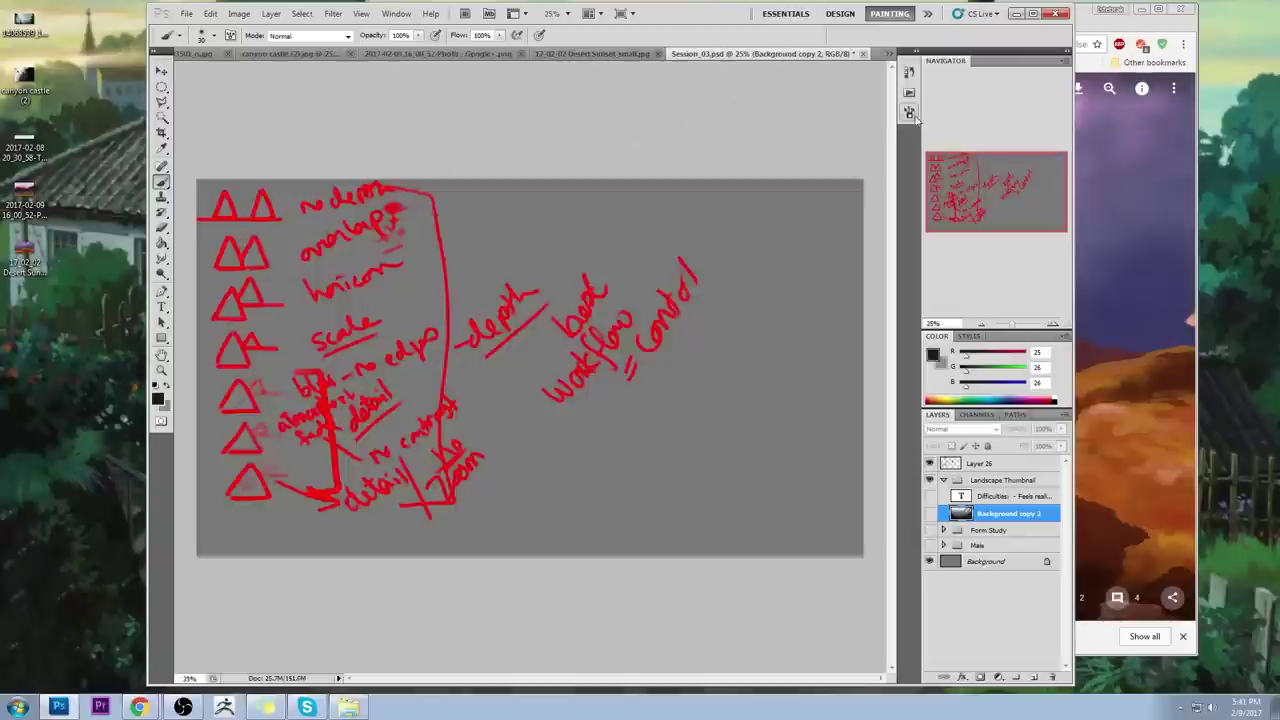
Step: Examine the red handwritten notes and triangle diagrams on depth in Session_03.psd at close range
{"action": "left_click", "coordinate": [451, 126]}
{"action": "left_click", "coordinate": [604, 268]}
{"action": "key", "text": "z"}
{"action": "left_click_drag", "start_coordinate": [193, 164], "coordinate": [760, 602]}
{"action": "left_click_drag", "start_coordinate": [317, 277], "coordinate": [366, 275]}
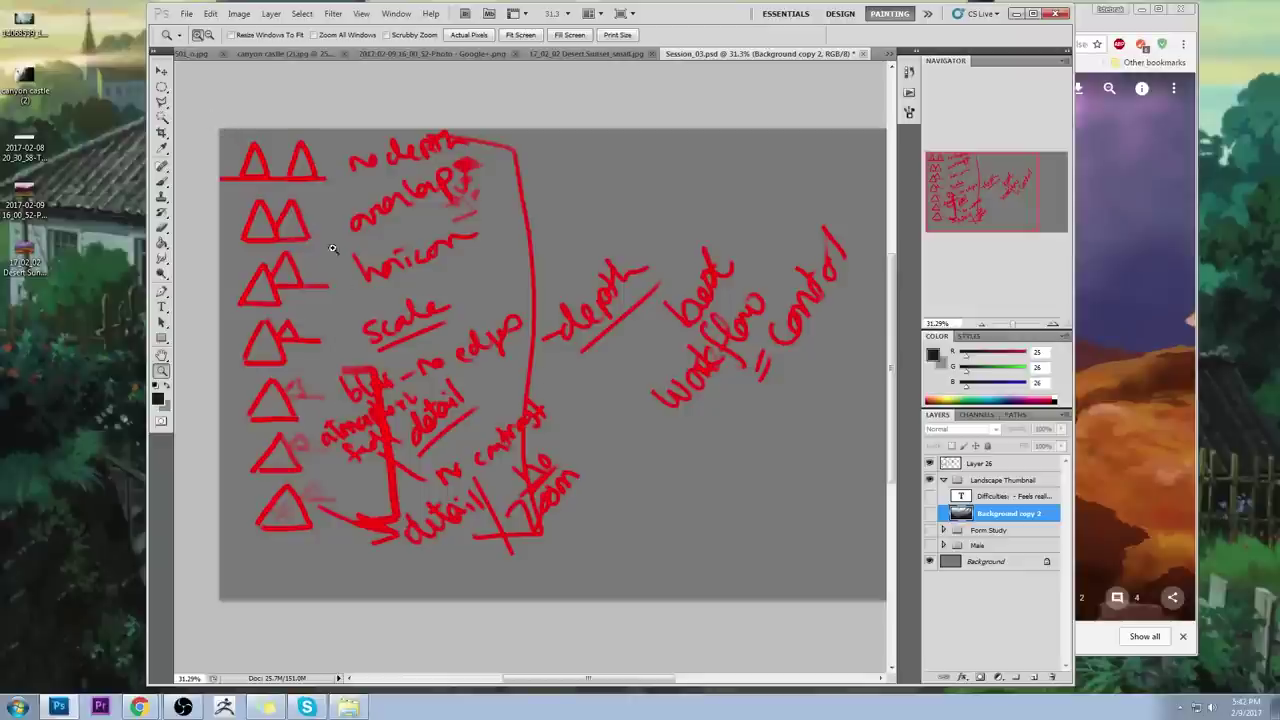
{"action": "left_click_drag", "start_coordinate": [517, 576], "coordinate": [571, 608]}
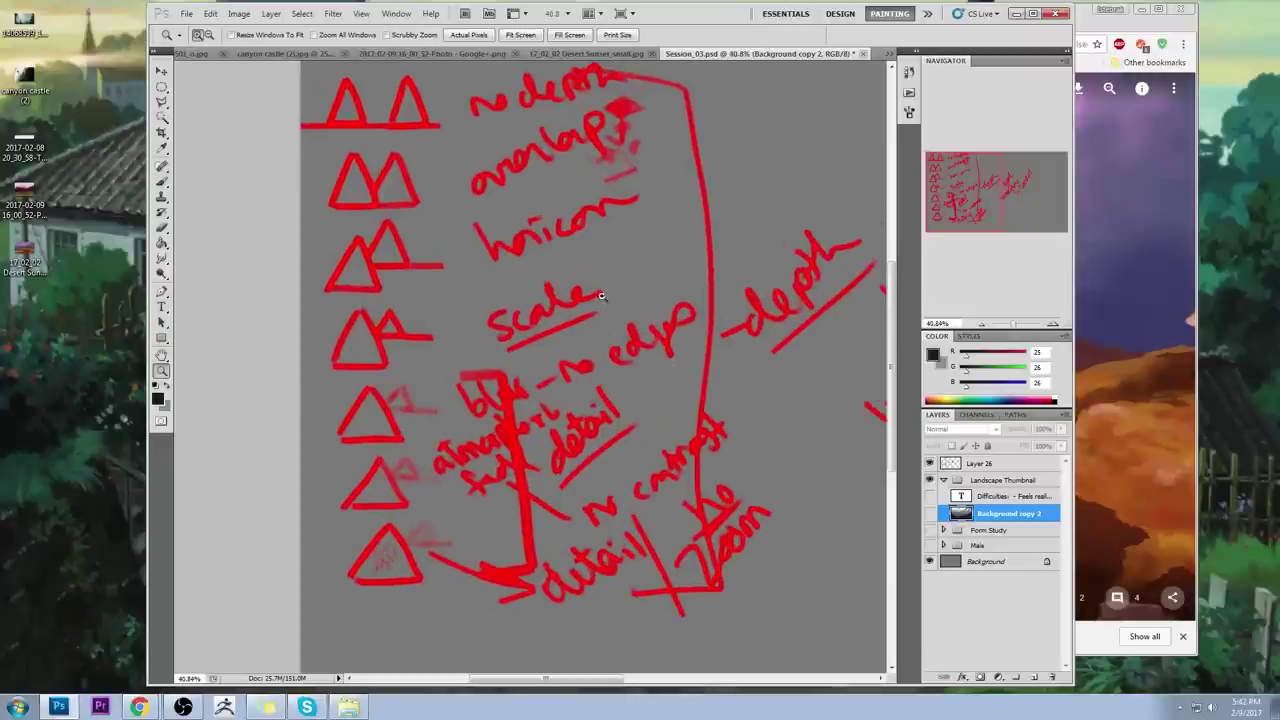
{"action": "left_click_drag", "start_coordinate": [598, 279], "coordinate": [594, 320]}
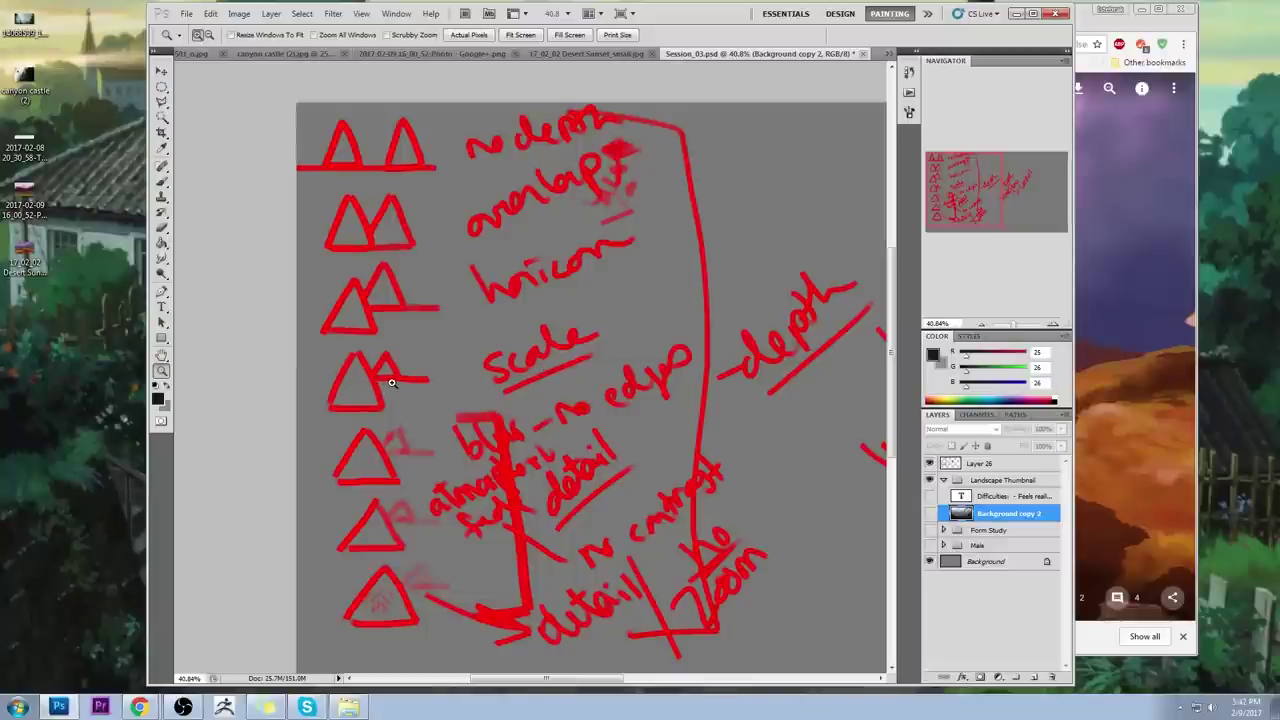
{"action": "scroll", "coordinate": [434, 364], "scroll_direction": "down", "scroll_amount": 2}
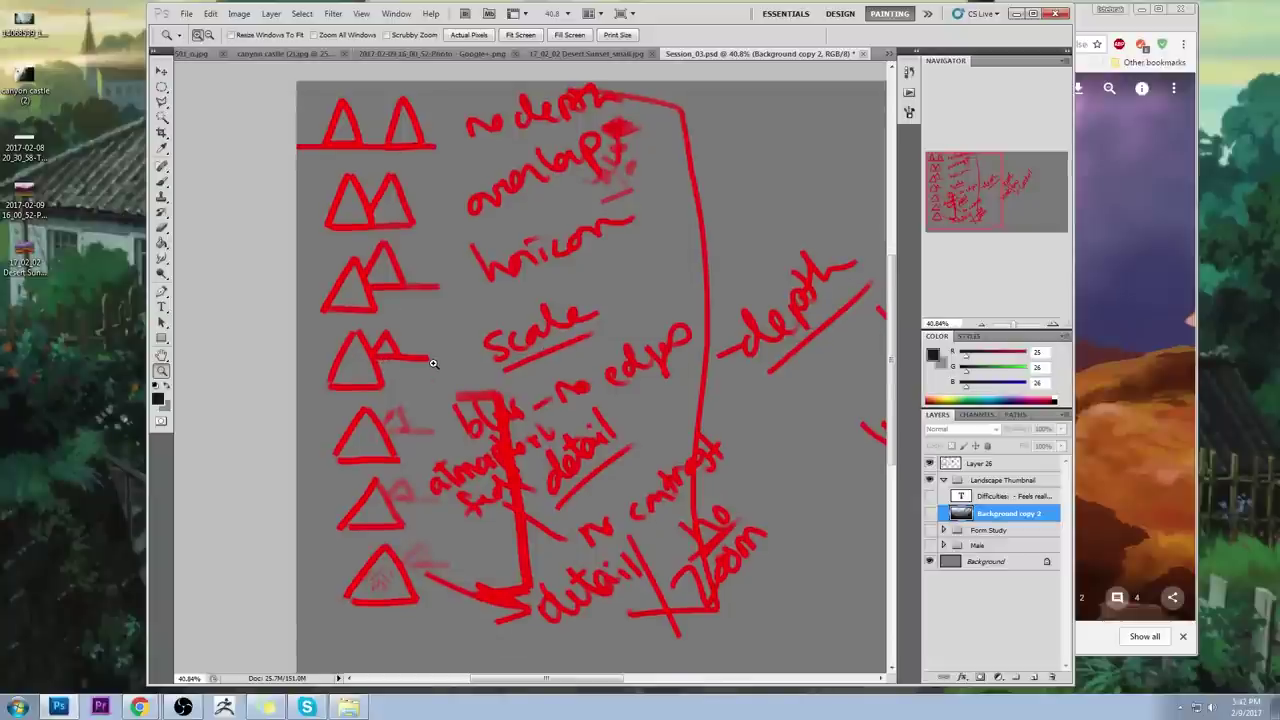
{"action": "left_click_drag", "start_coordinate": [893, 319], "coordinate": [895, 338]}
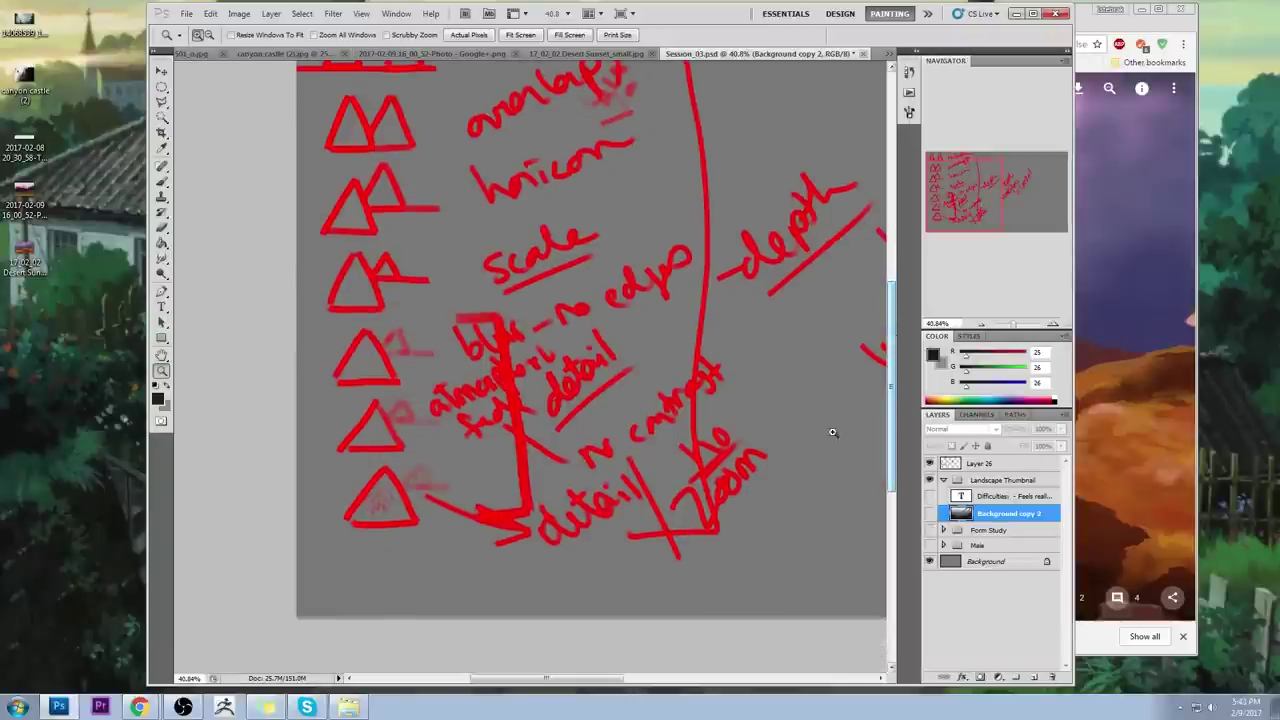
{"action": "left_click_drag", "start_coordinate": [563, 682], "coordinate": [578, 681]}
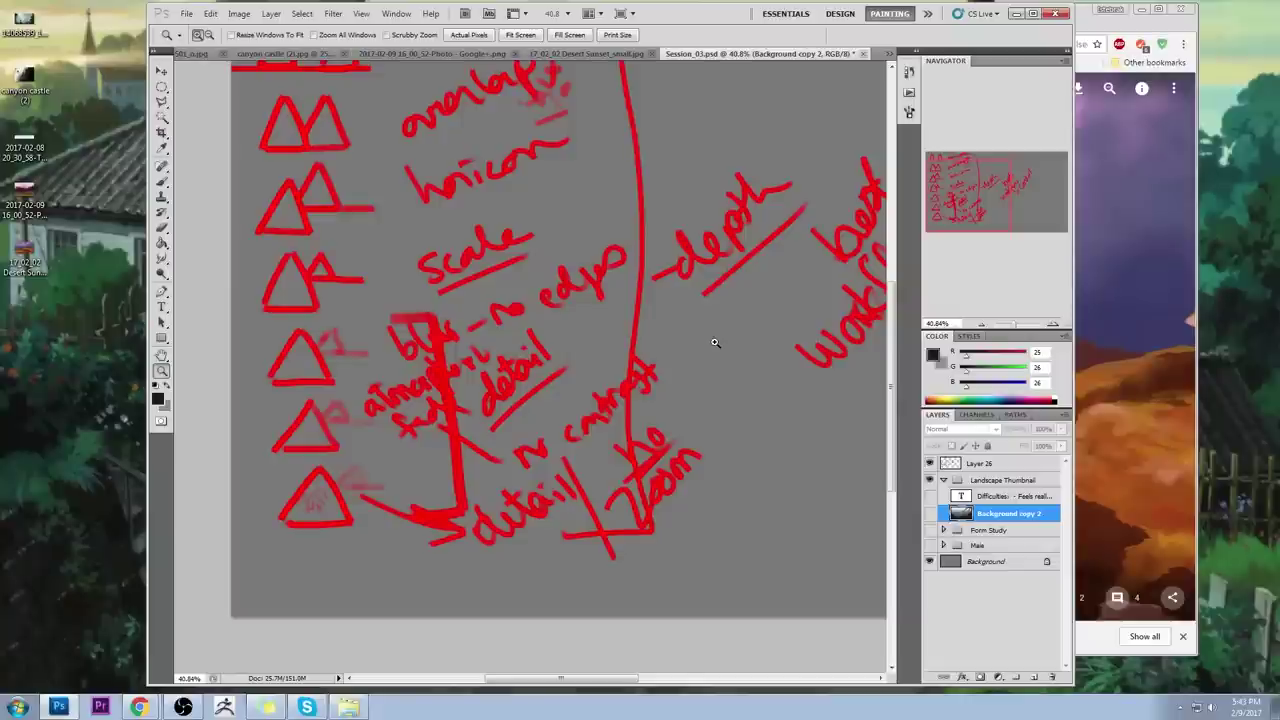
{"action": "mouse_move", "coordinate": [891, 396]}
{"action": "left_mouse_down"}
{"action": "mouse_move", "coordinate": [891, 302]}
{"action": "mouse_move", "coordinate": [889, 373]}
{"action": "left_mouse_up"}
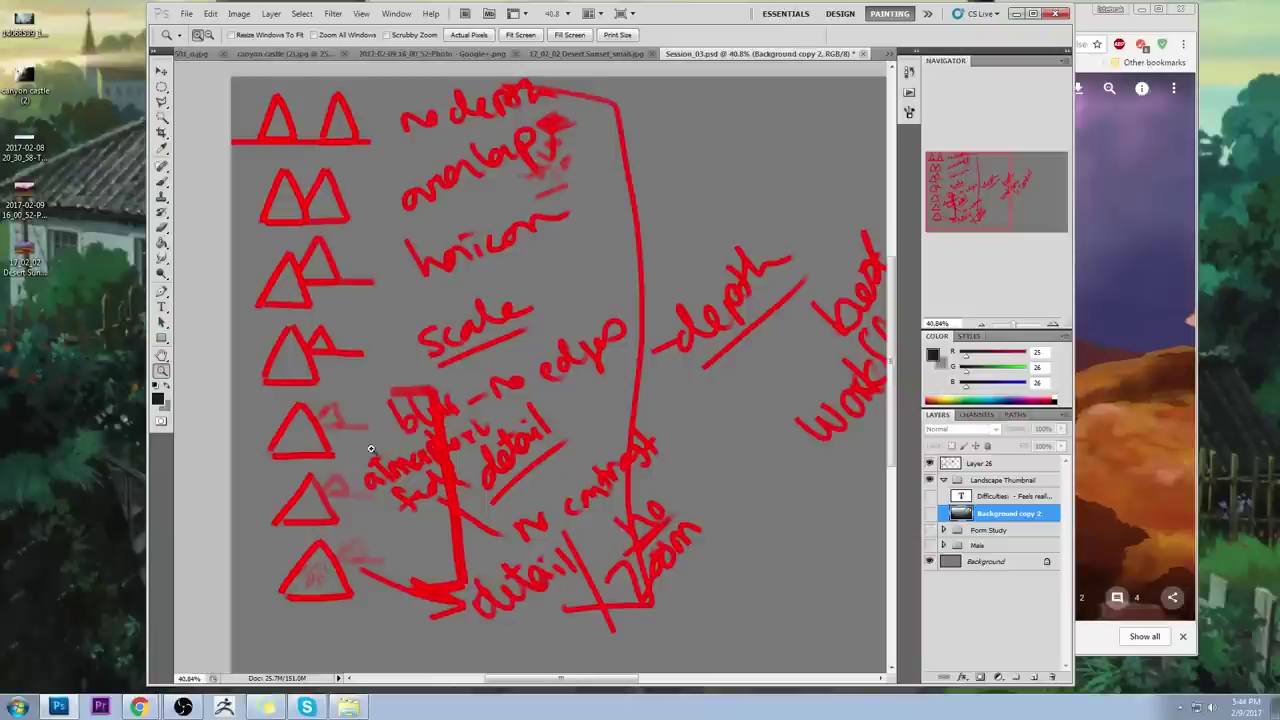
Step: Close Session_03.psd without saving its changes
{"action": "left_click", "coordinate": [865, 54]}
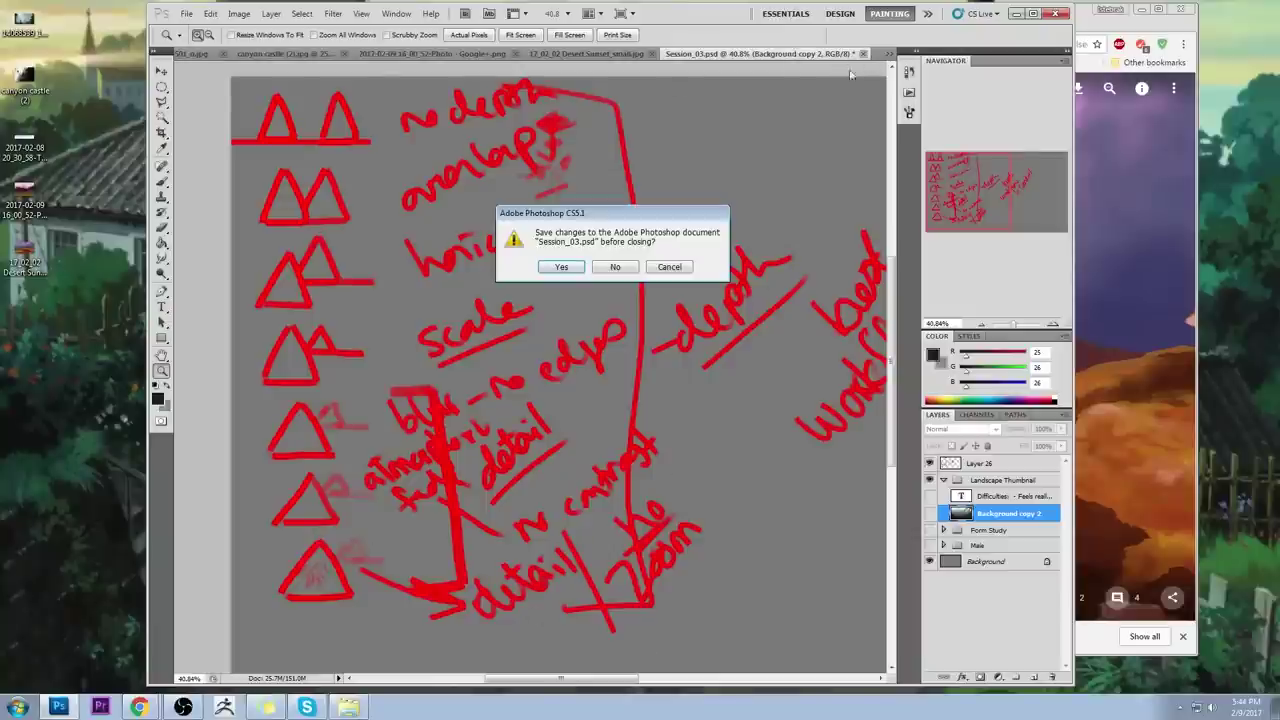
{"action": "left_click", "coordinate": [621, 272]}
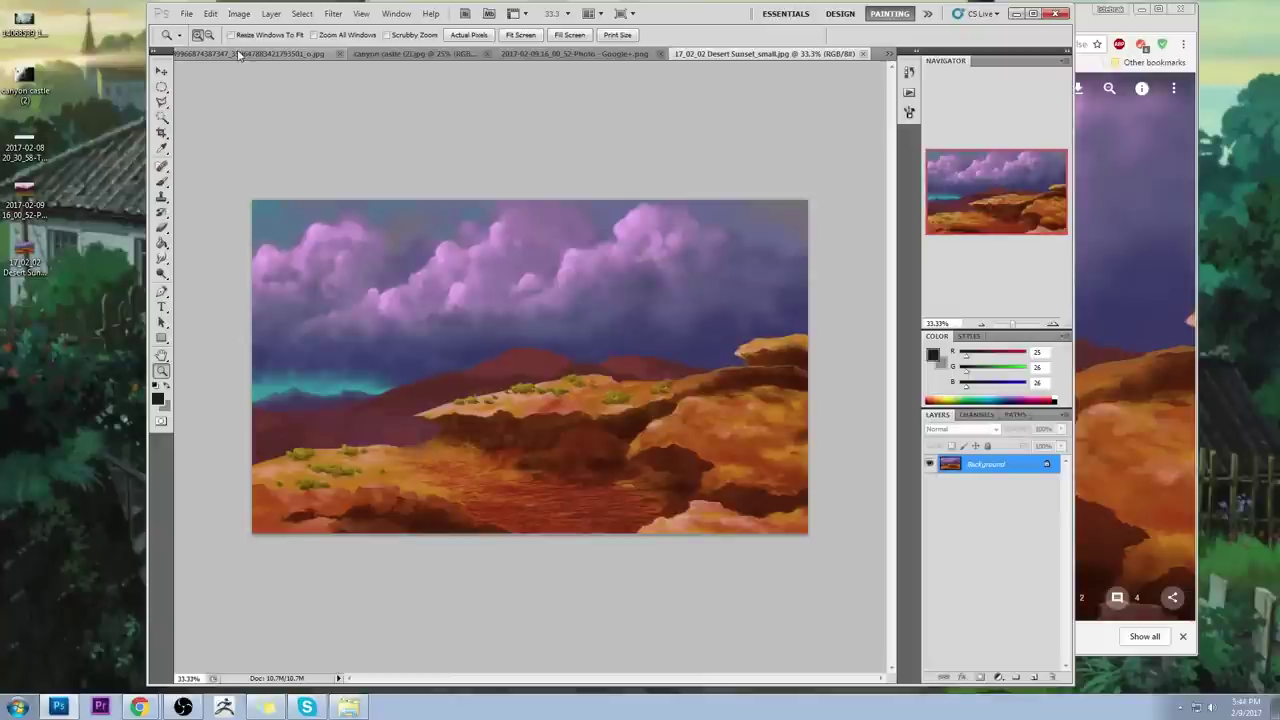
Step: Check the current time and date in the system clock and close it
{"action": "left_click", "coordinate": [725, 1]}
{"action": "left_click", "coordinate": [1248, 710]}
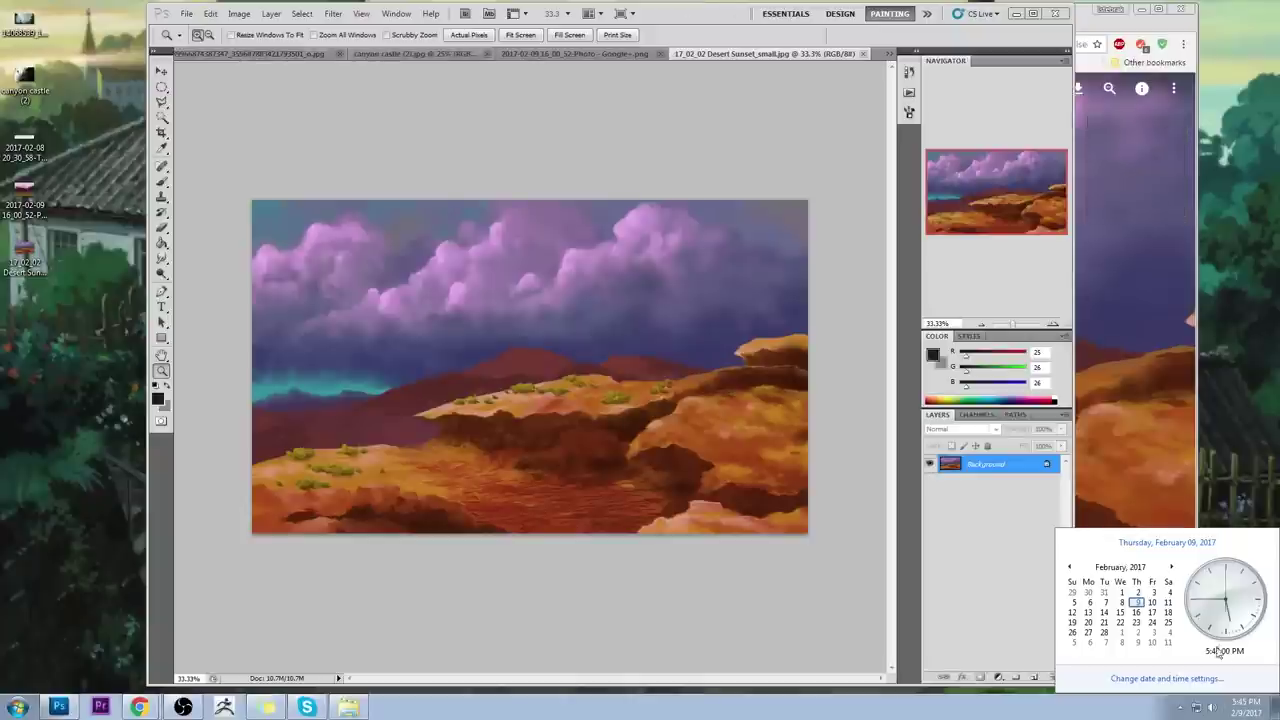
{"action": "left_click", "coordinate": [1238, 182]}
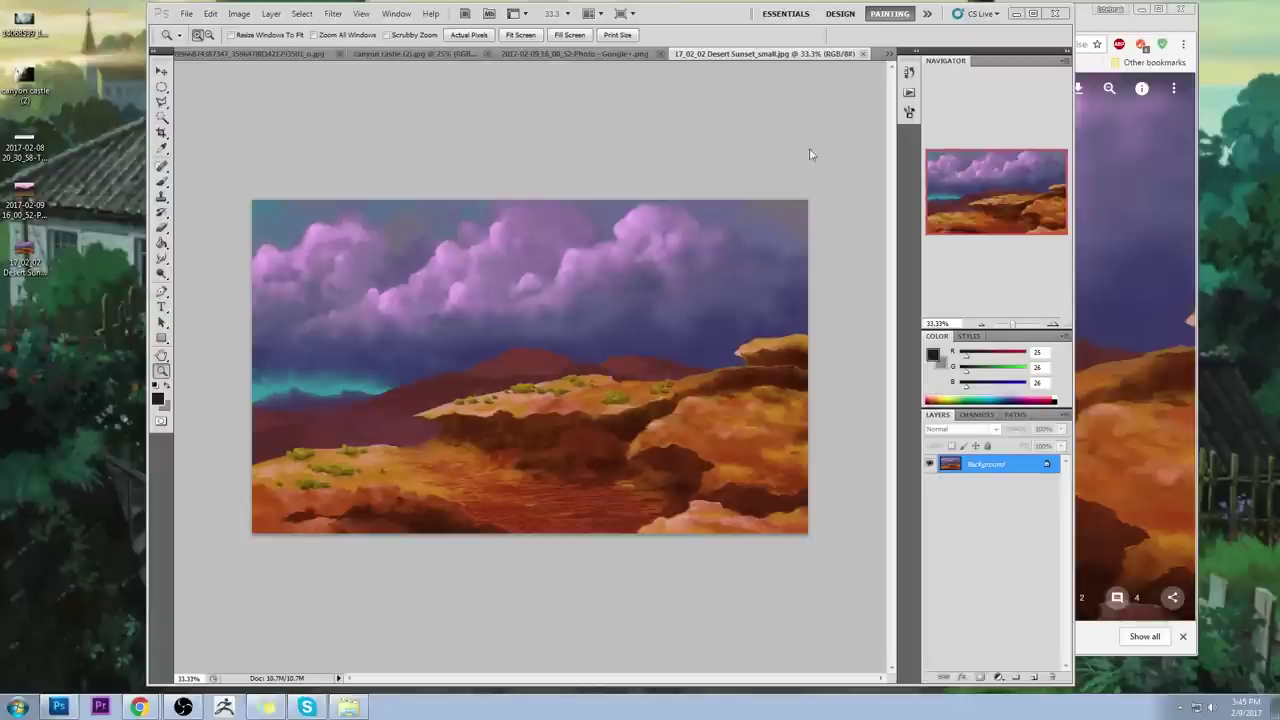
Step: Widen the Photoshop window and bring up the misty jungle painting with the figure standing on the rock
{"action": "key", "text": "b"}
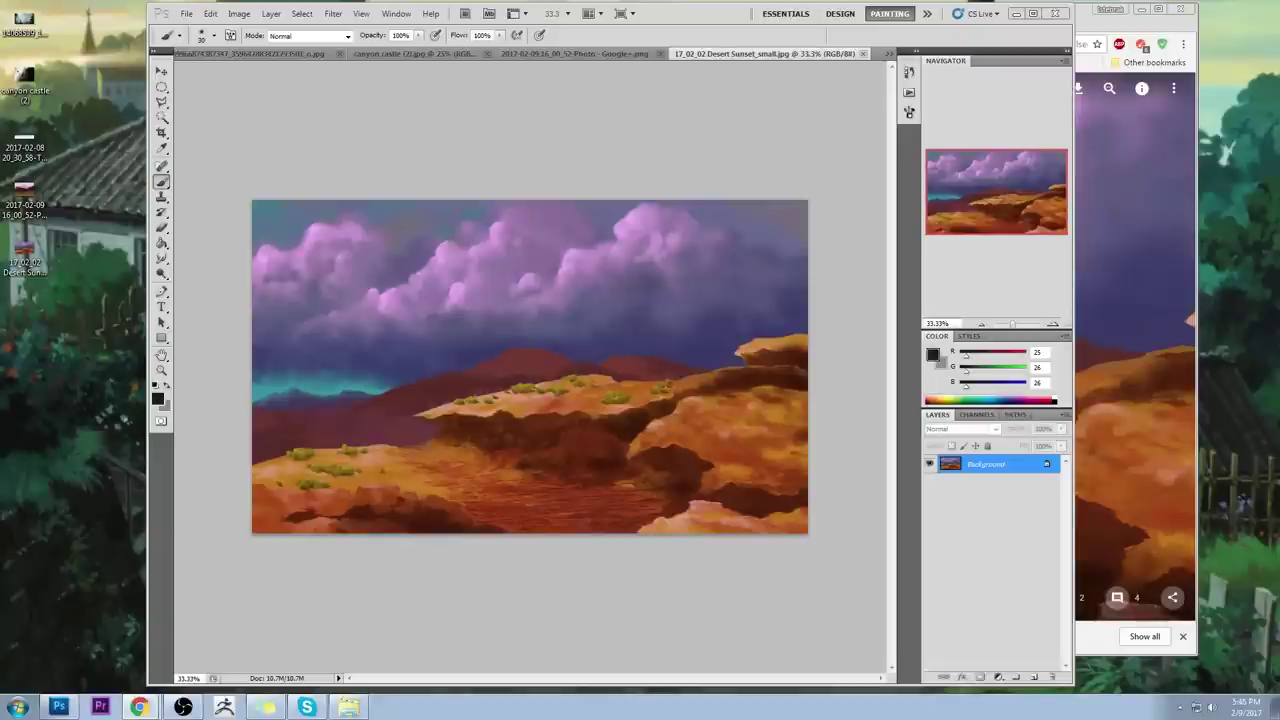
{"action": "left_click", "coordinate": [844, 392]}
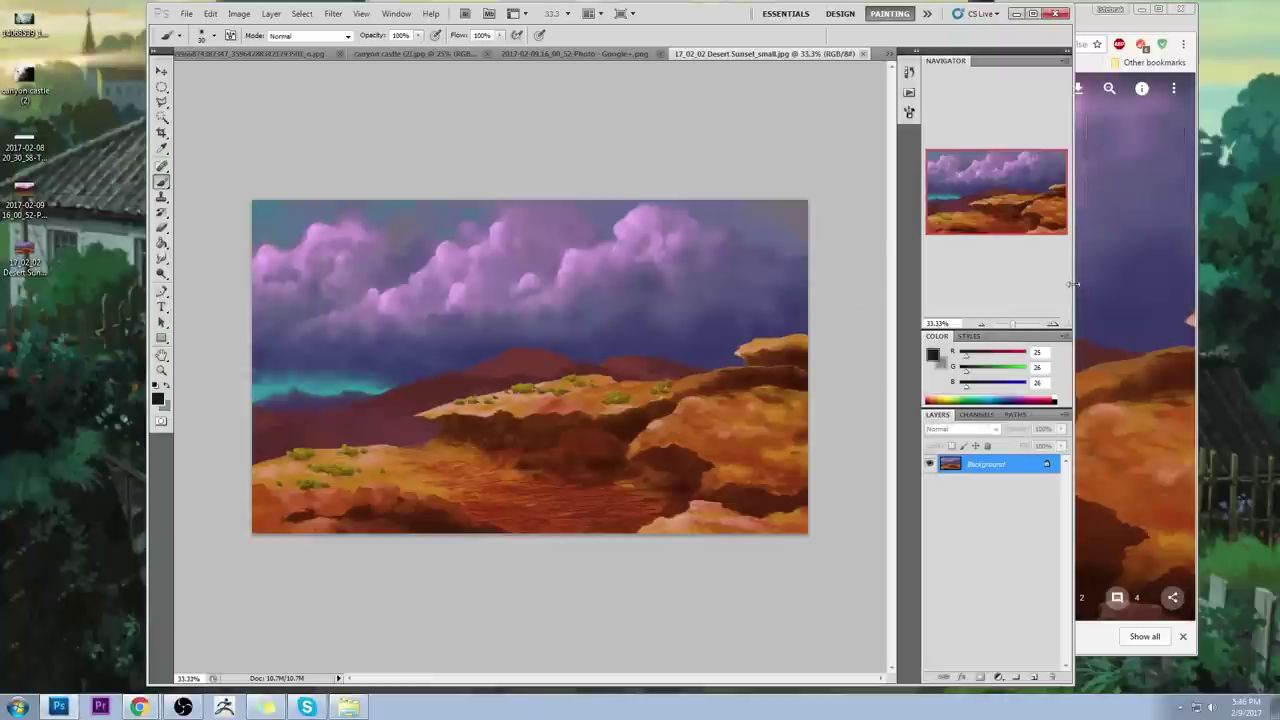
{"action": "left_click_drag", "start_coordinate": [1069, 288], "coordinate": [1224, 265]}
{"action": "left_click", "coordinate": [300, 53]}
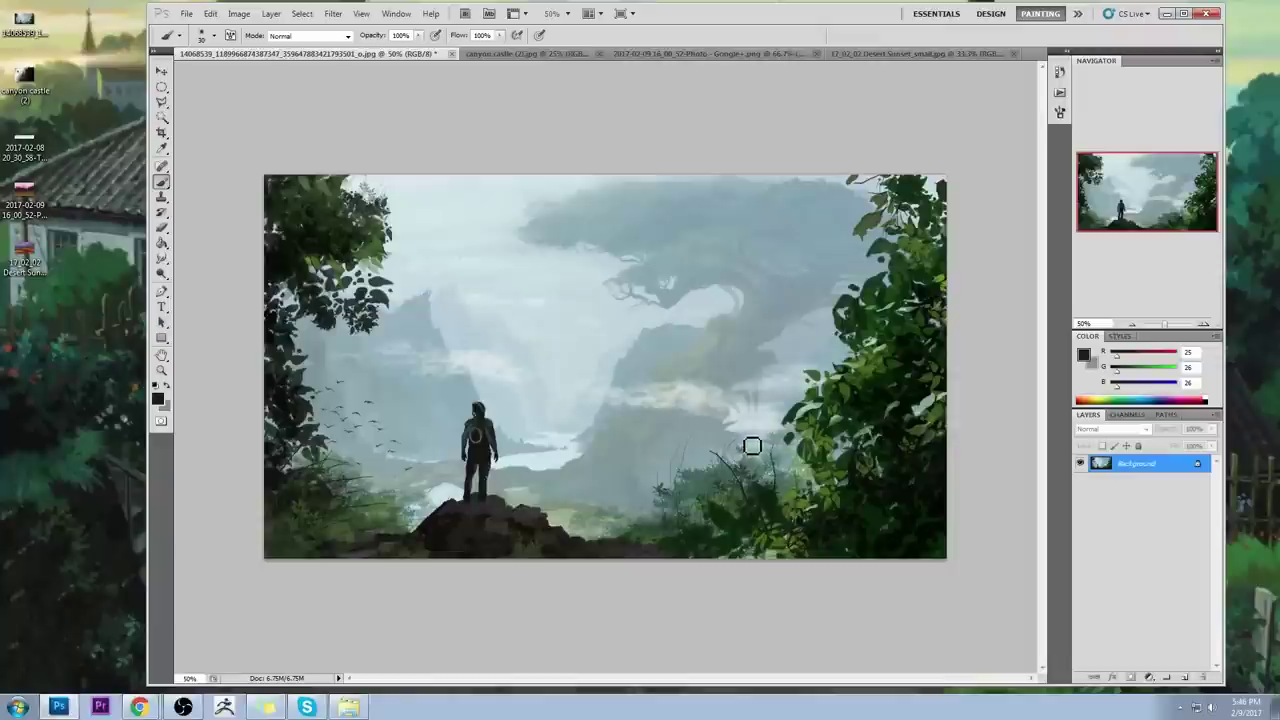
Step: Select adjoining patches of the pale valley sky beside the figure with the Magic Wand at tolerance 1
{"action": "left_click", "coordinate": [161, 117]}
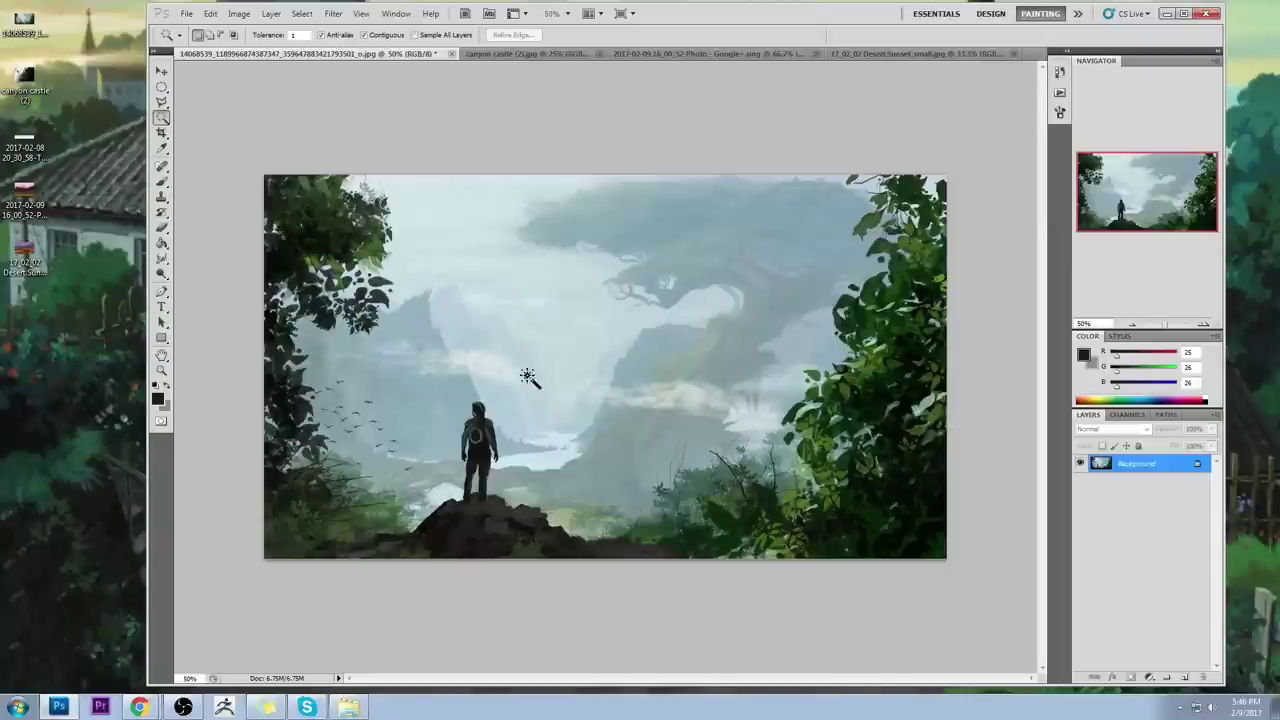
{"action": "left_click", "coordinate": [563, 388]}
{"action": "left_click", "coordinate": [551, 372], "text": "shift"}
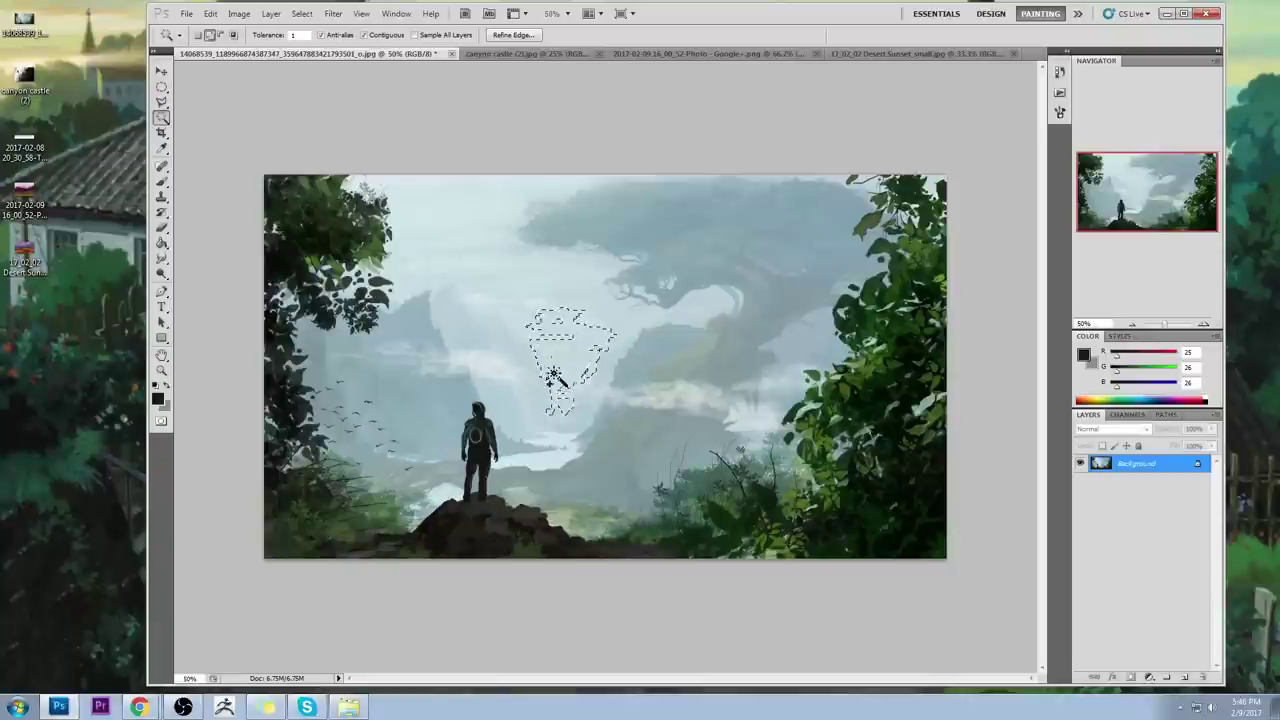
{"action": "left_click", "coordinate": [551, 362], "text": "shift"}
{"action": "left_click", "coordinate": [592, 370], "text": "shift"}
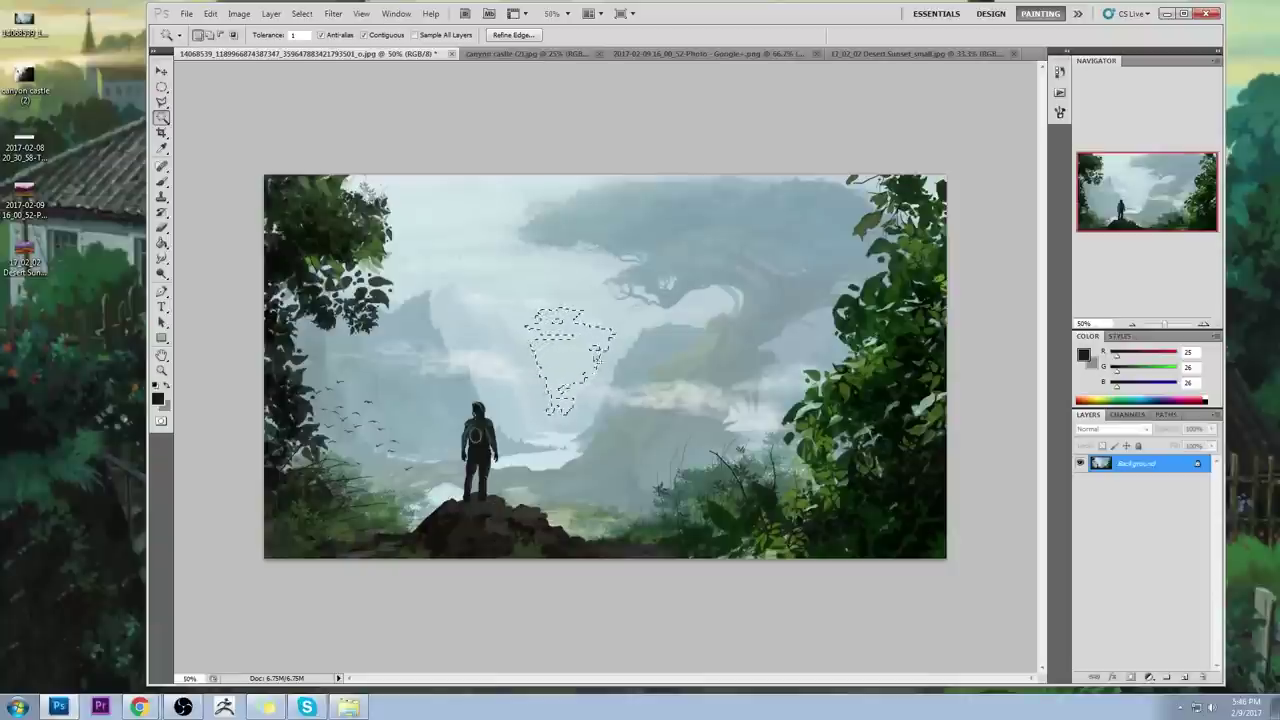
{"action": "left_click", "coordinate": [583, 388], "text": "shift"}
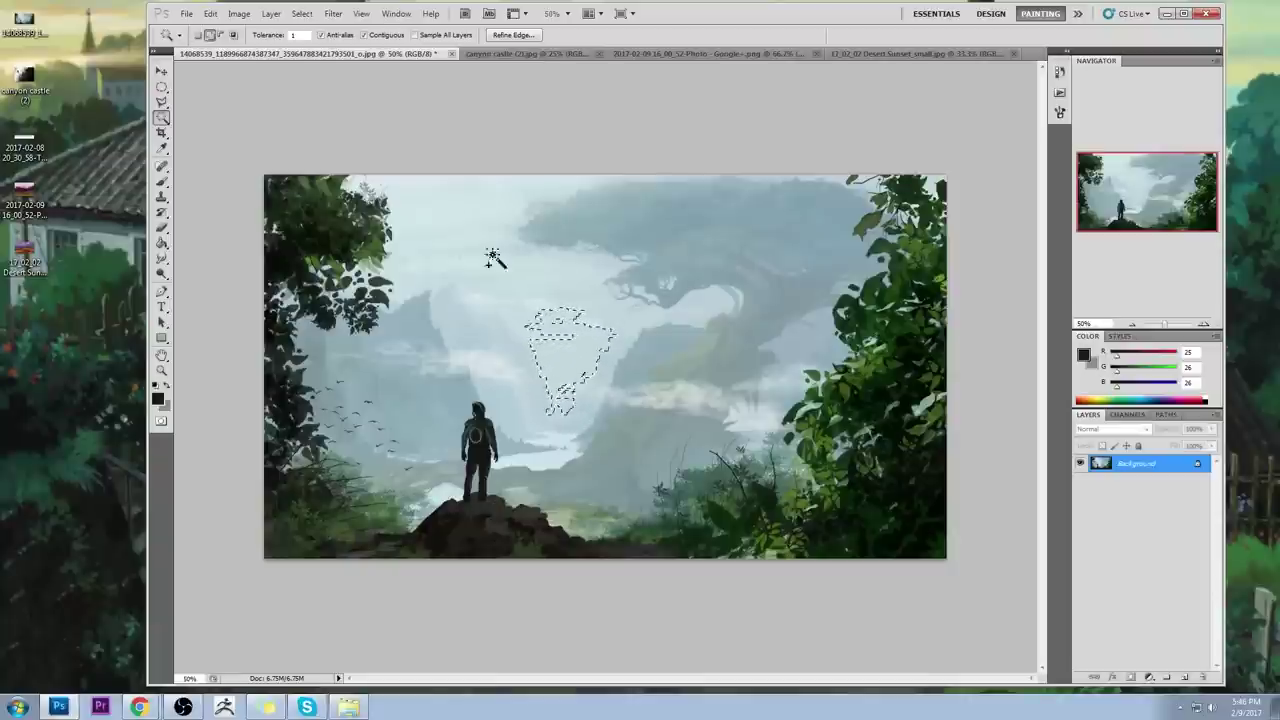
Step: Set the Magic Wand tolerance to 15 and select the pale sky above the valley
{"action": "left_click_drag", "start_coordinate": [303, 37], "coordinate": [270, 42]}
{"action": "type", "text": "15"}
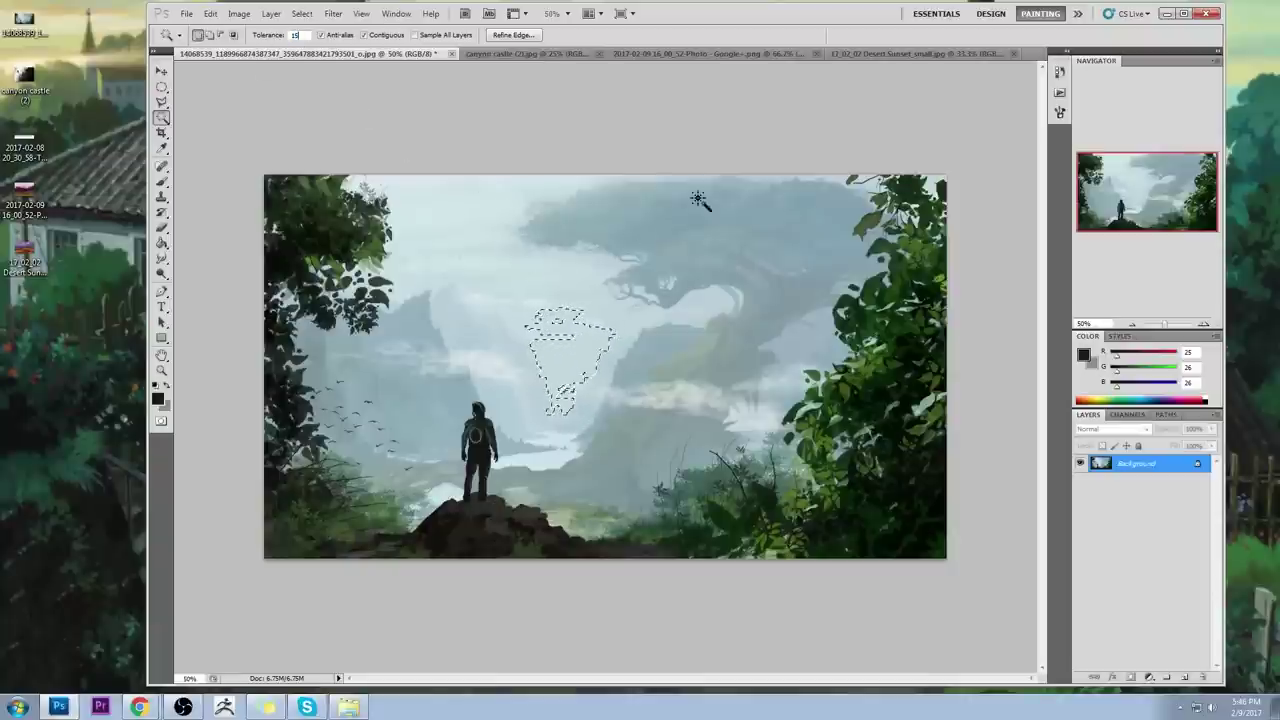
{"action": "left_click", "coordinate": [571, 386]}
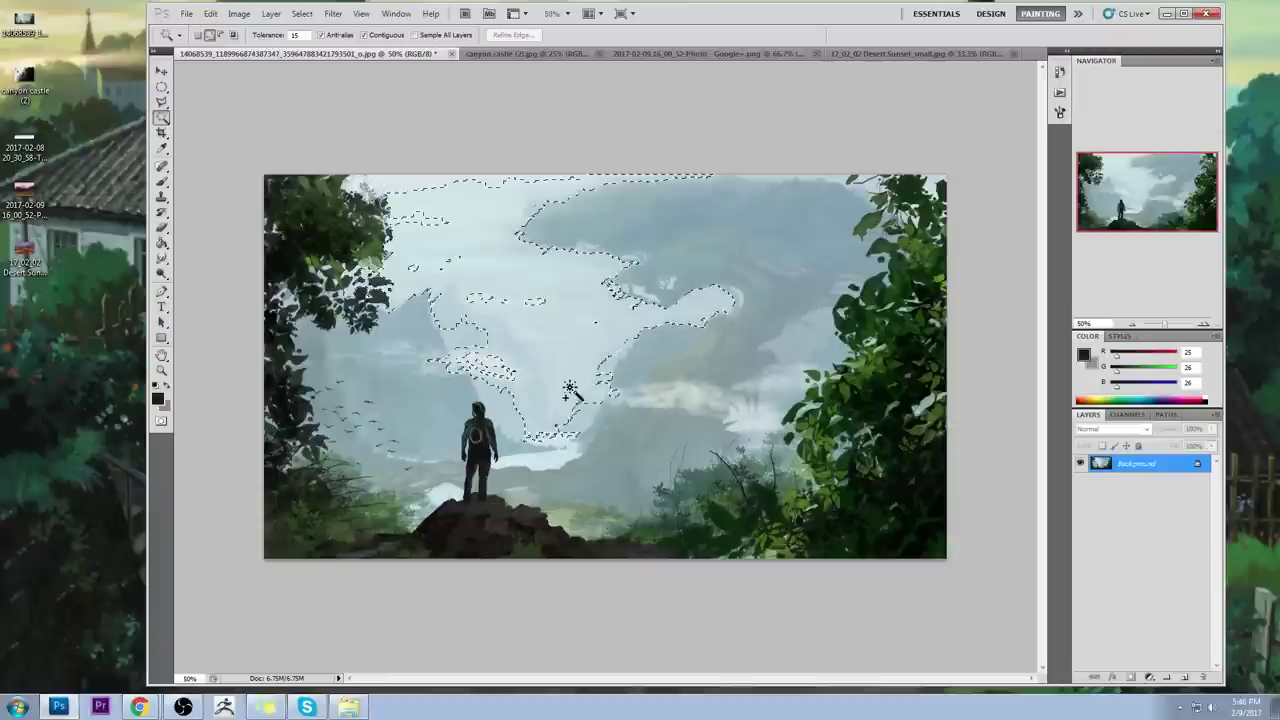
Step: Set the Magic Wand tolerance to 10, clear the selection, and reselect the pale sky
{"action": "double_click", "coordinate": [296, 35]}
{"action": "type", "text": "10"}
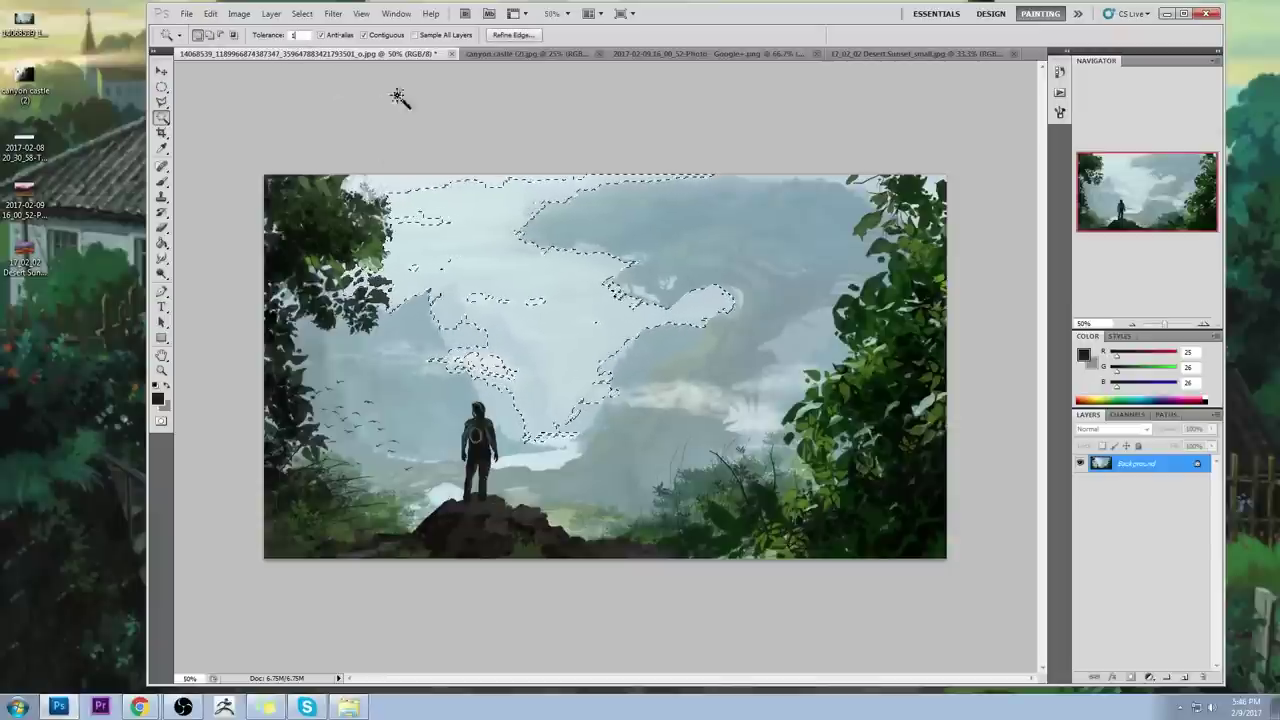
{"action": "key", "text": "ctrl+d"}
{"action": "left_click", "coordinate": [566, 320]}
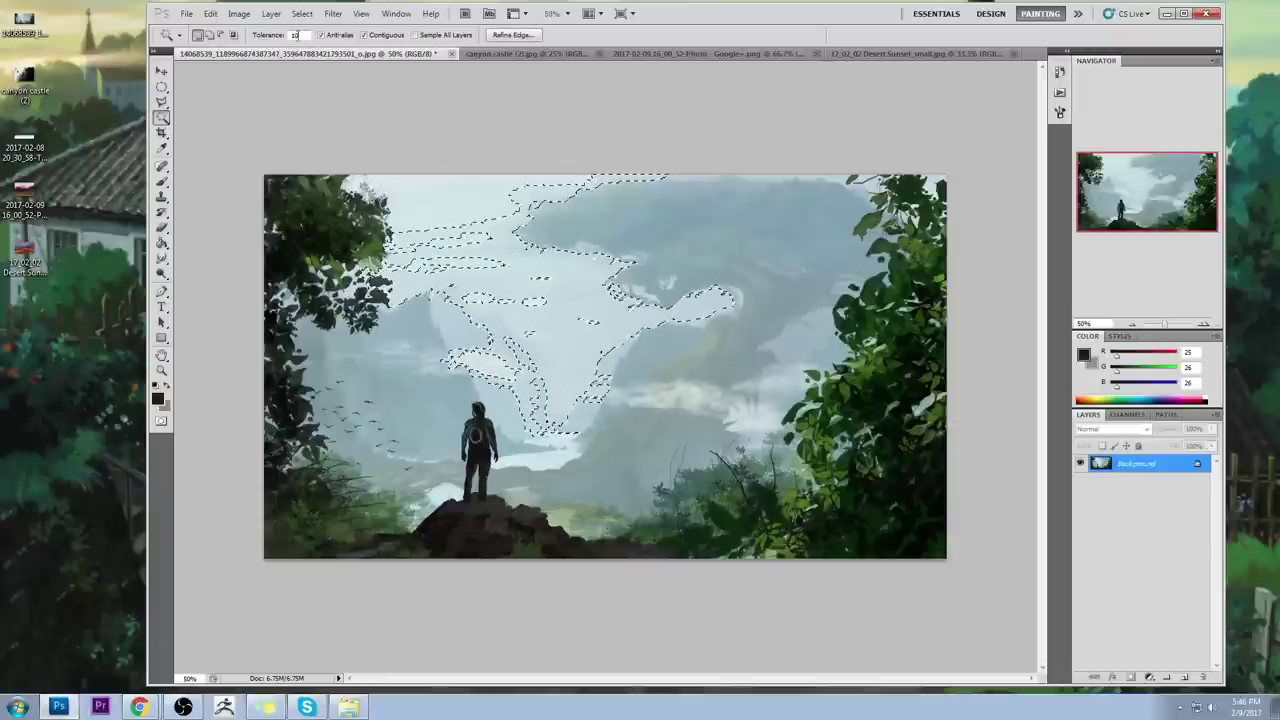
Step: Set the Magic Wand tolerance to 5, clear the selection, and select the pale sky again
{"action": "double_click", "coordinate": [296, 36]}
{"action": "type", "text": "5"}
{"action": "key", "text": "ctrl+d"}
{"action": "left_click", "coordinate": [544, 255]}
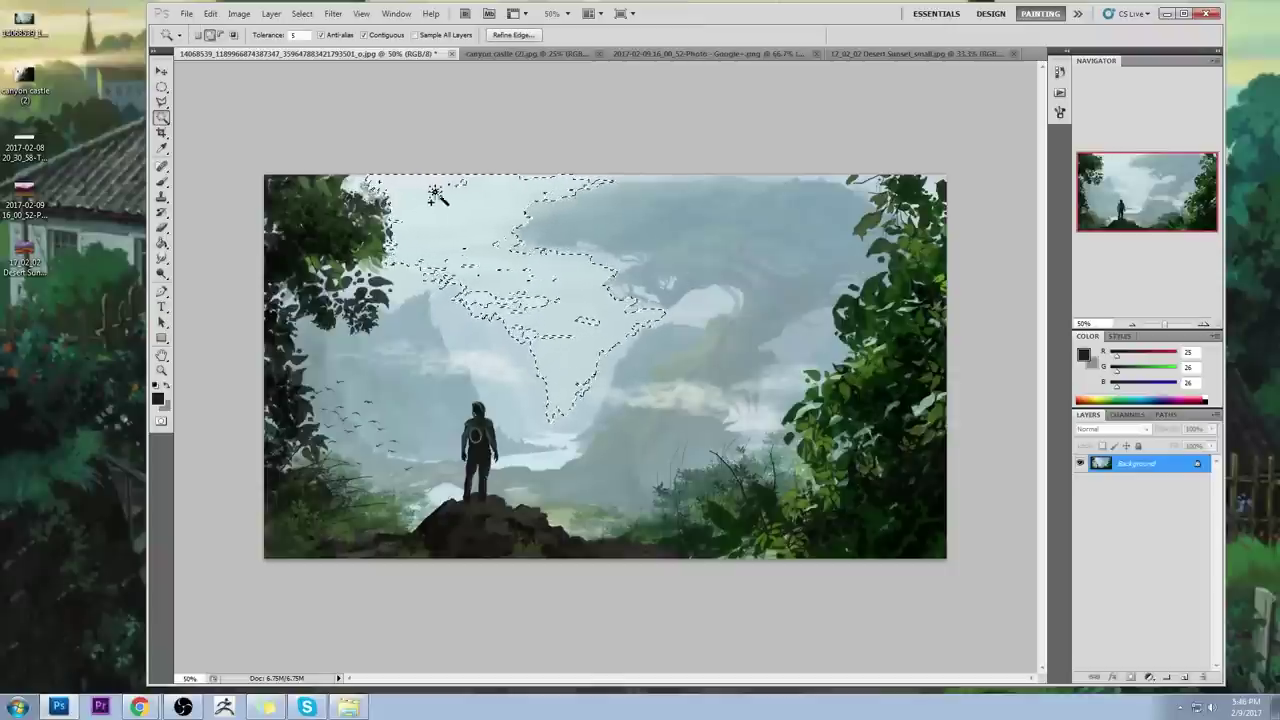
Step: Add the pale sky around the big tree's branches and beside the foreground foliage to the Magic Wand selection
{"action": "left_click", "coordinate": [588, 178], "text": "shift"}
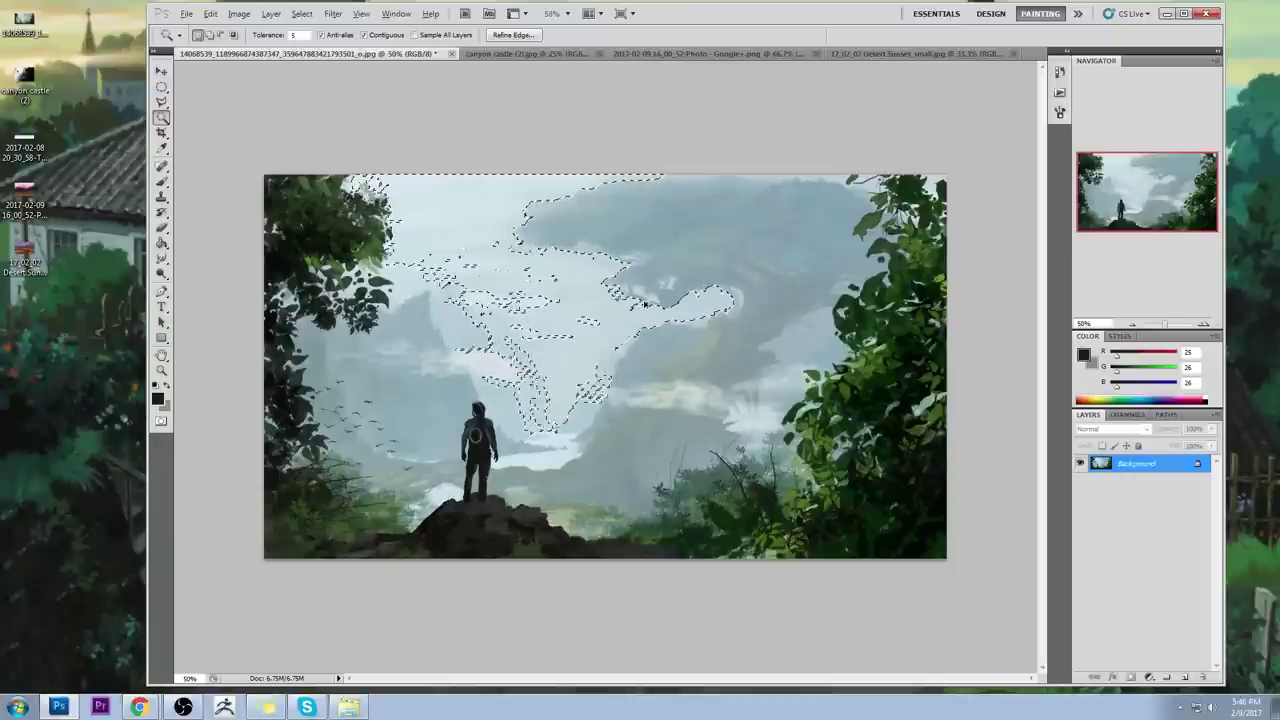
{"action": "key", "text": "ctrl+alt+z"}
{"action": "left_click", "coordinate": [637, 298], "text": "shift"}
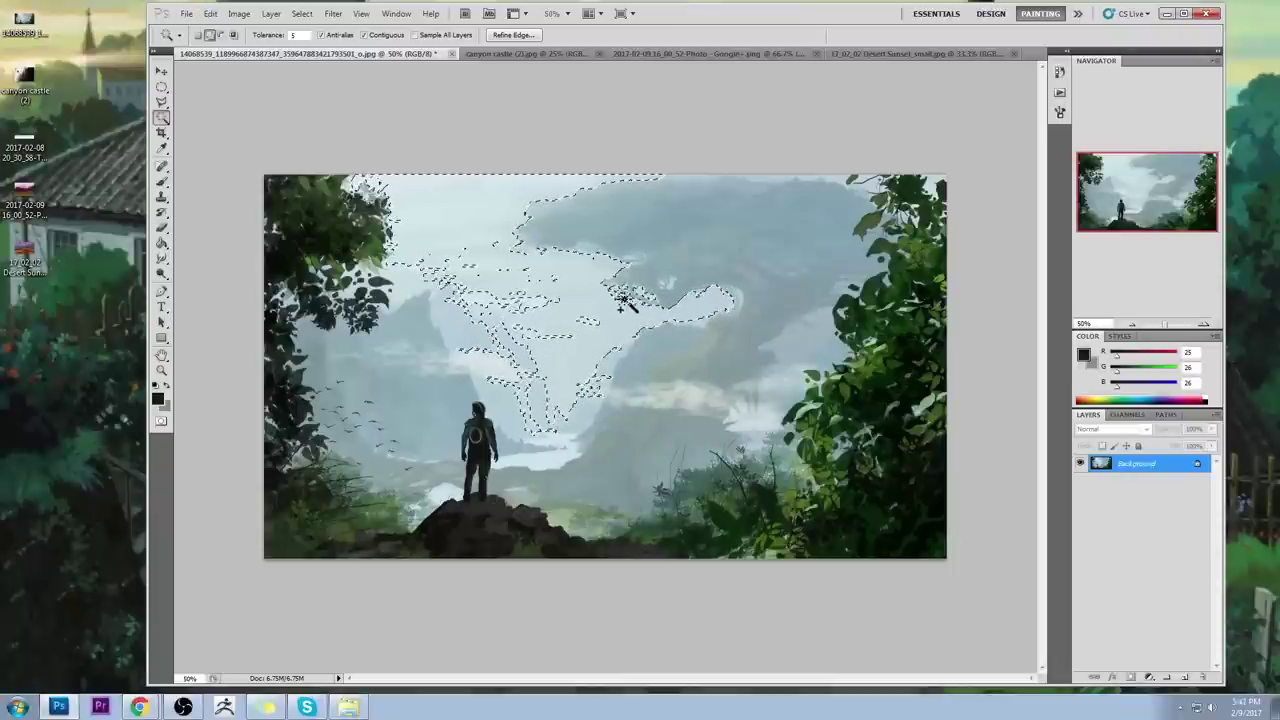
{"action": "left_click", "coordinate": [668, 286], "text": "shift"}
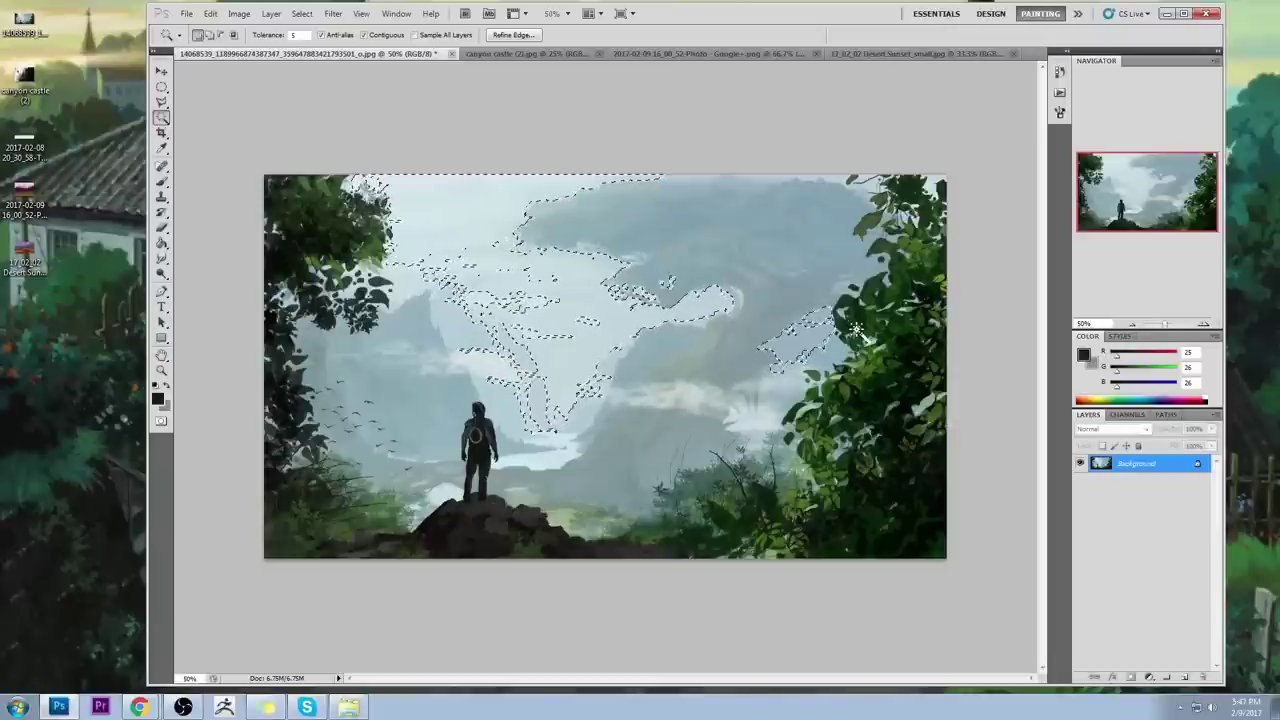
{"action": "key", "text": "shift"}
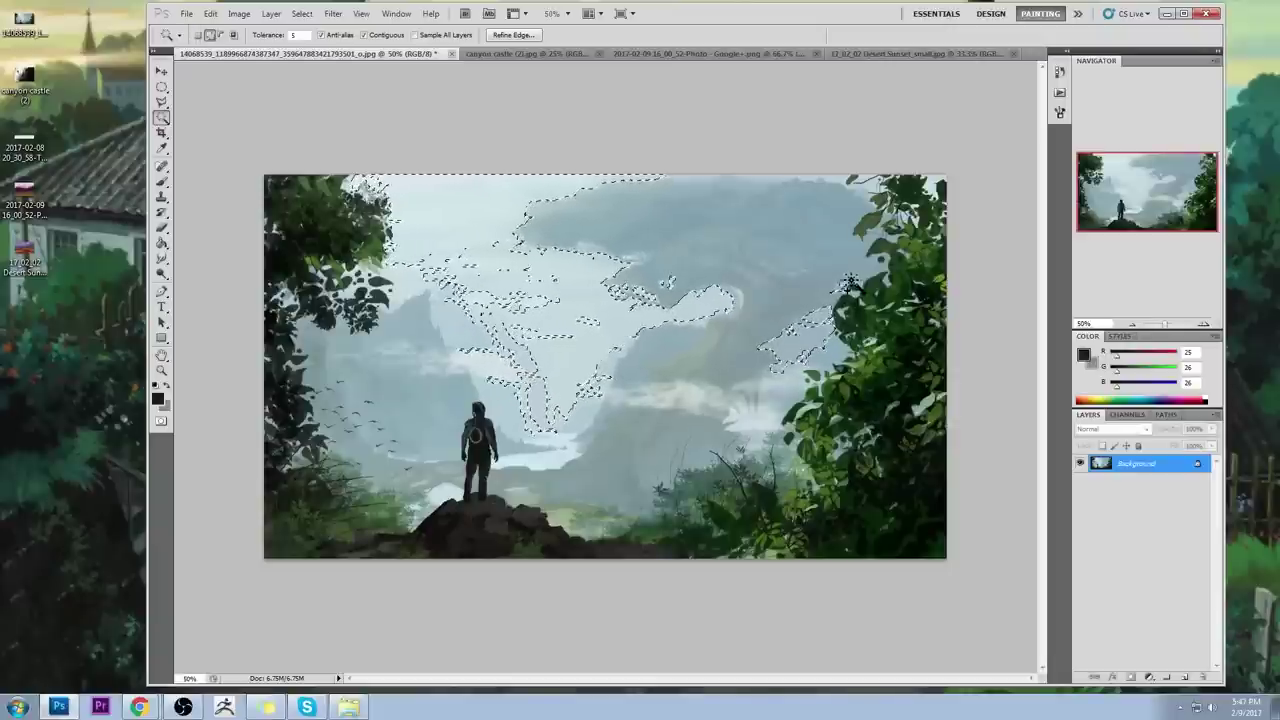
{"action": "left_click", "coordinate": [849, 182], "text": "shift"}
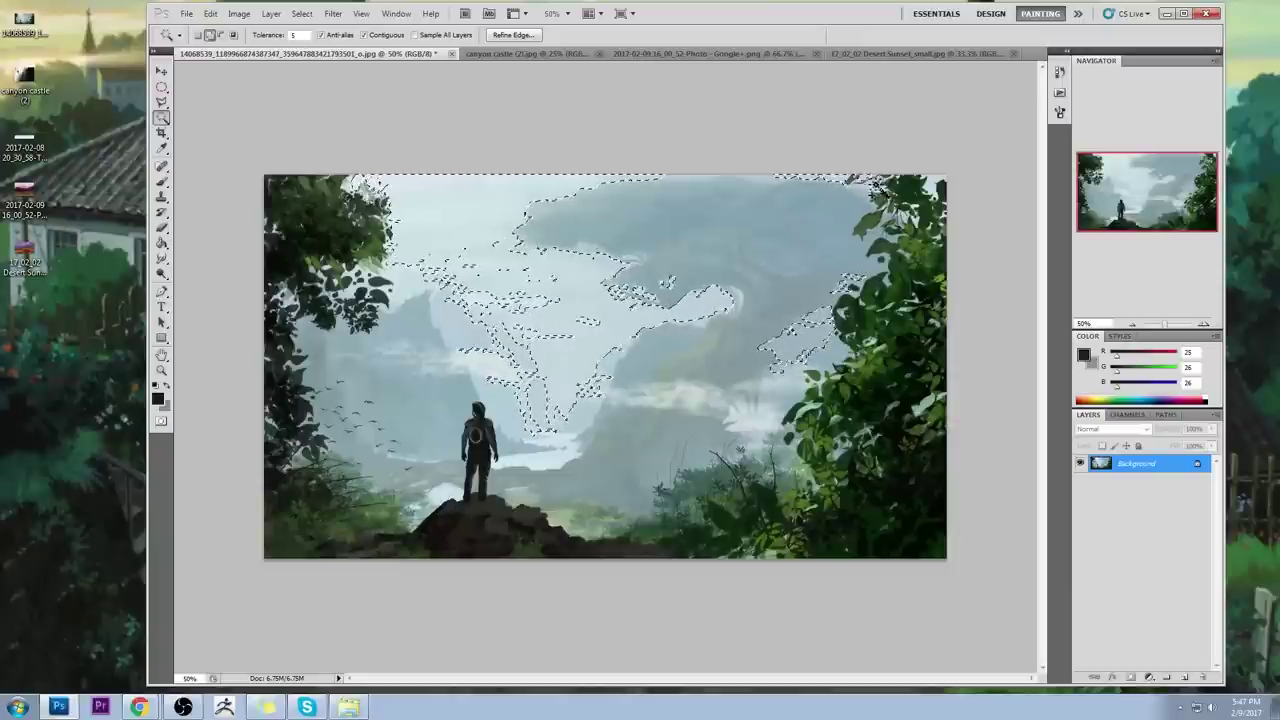
{"action": "left_click", "coordinate": [881, 200], "text": "shift"}
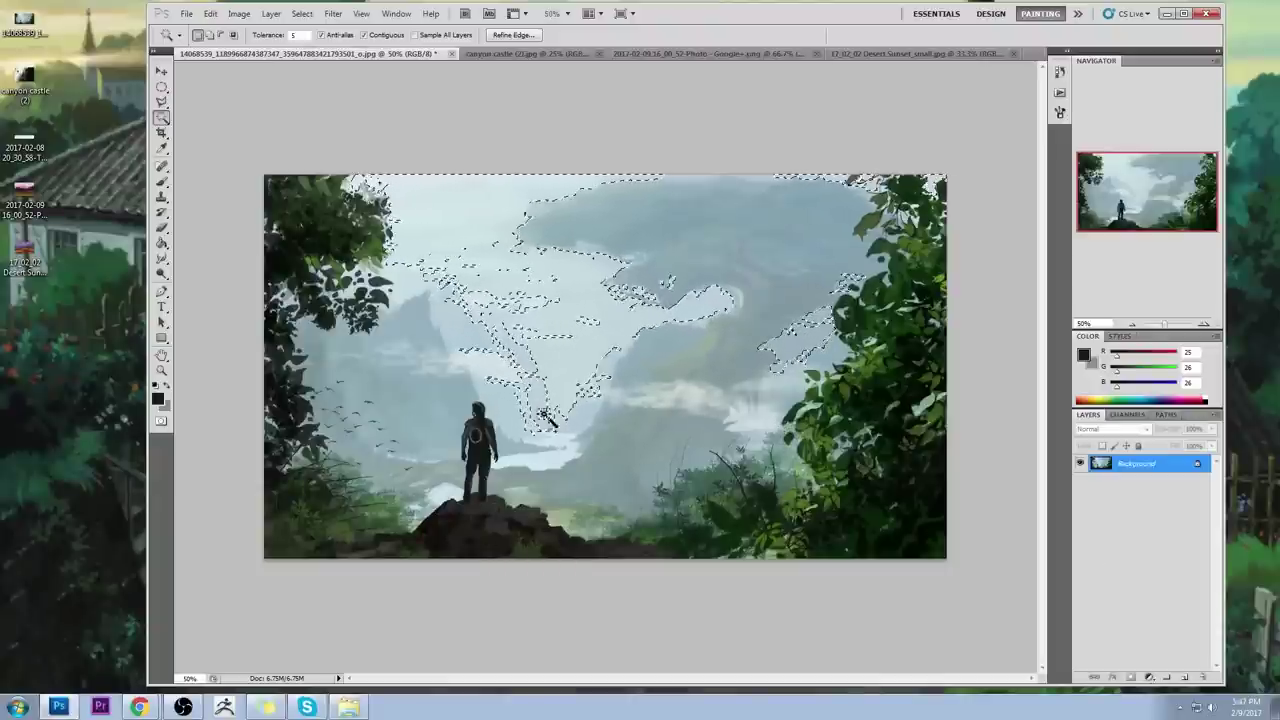
Step: Create a new layer and fill the selected sky with the pale blue sampled from the river beside the figure
{"action": "left_click", "coordinate": [1085, 357]}
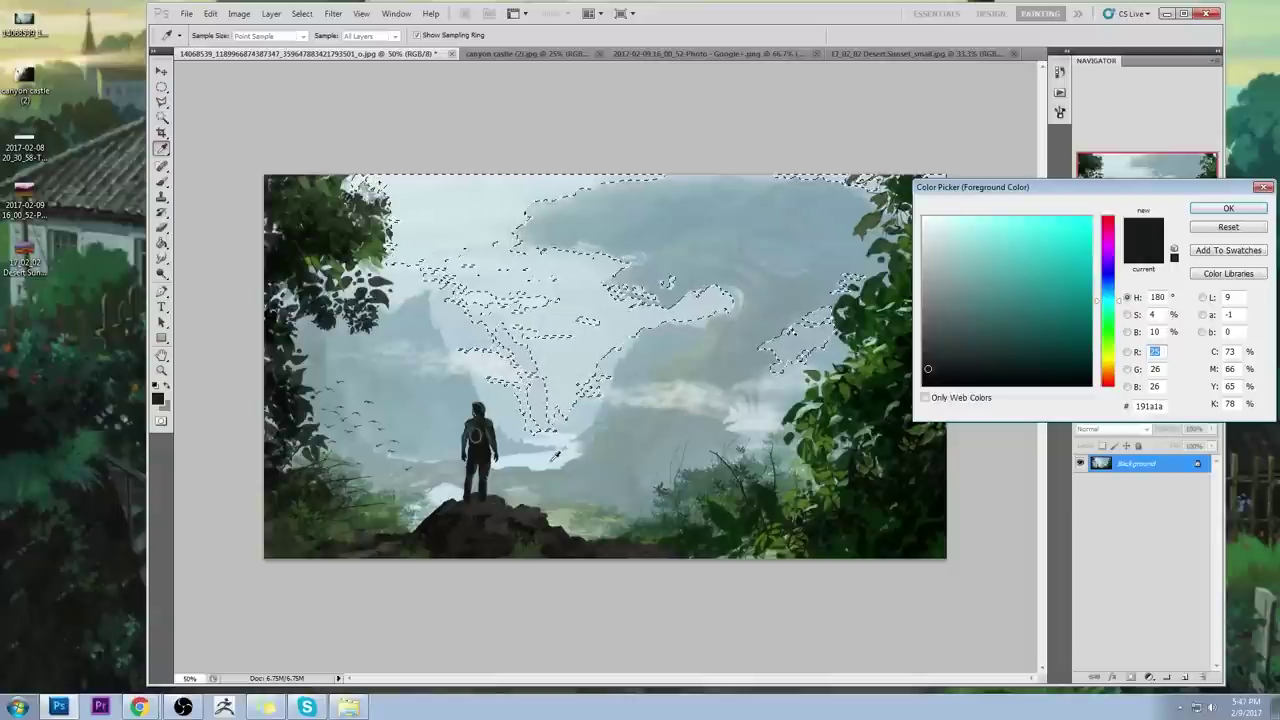
{"action": "left_click", "coordinate": [1240, 229]}
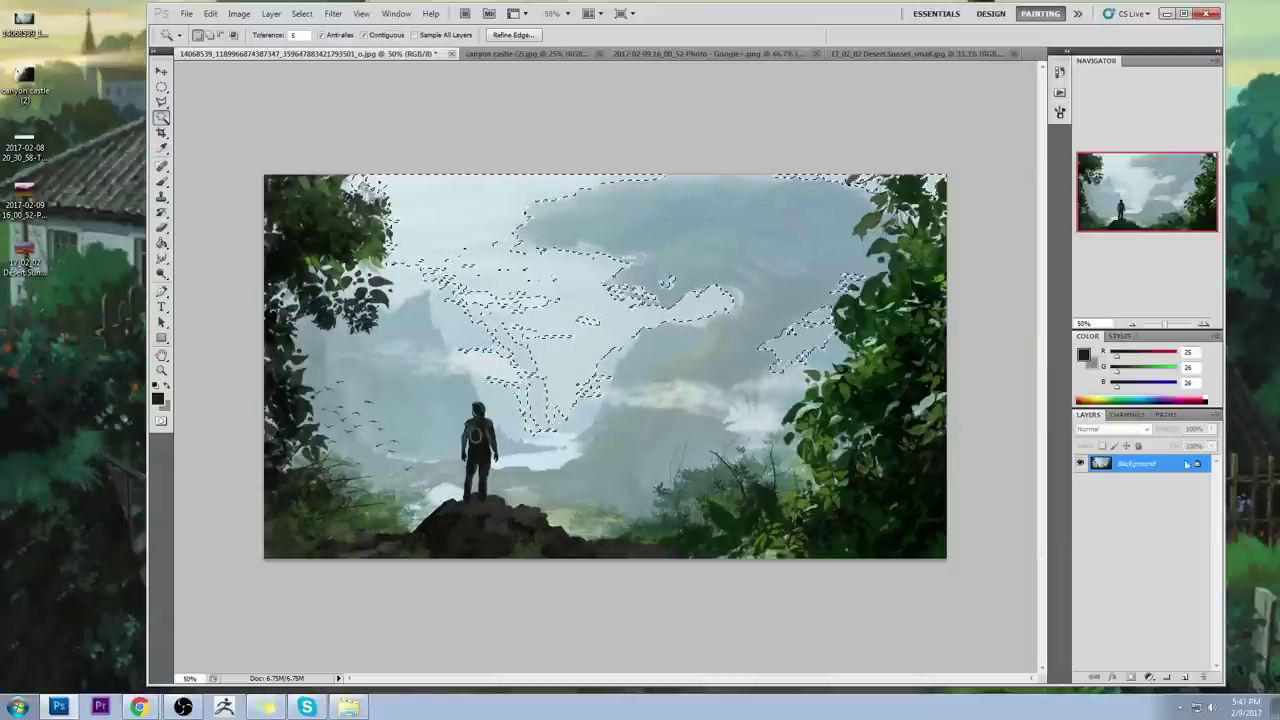
{"action": "left_click", "coordinate": [1185, 677]}
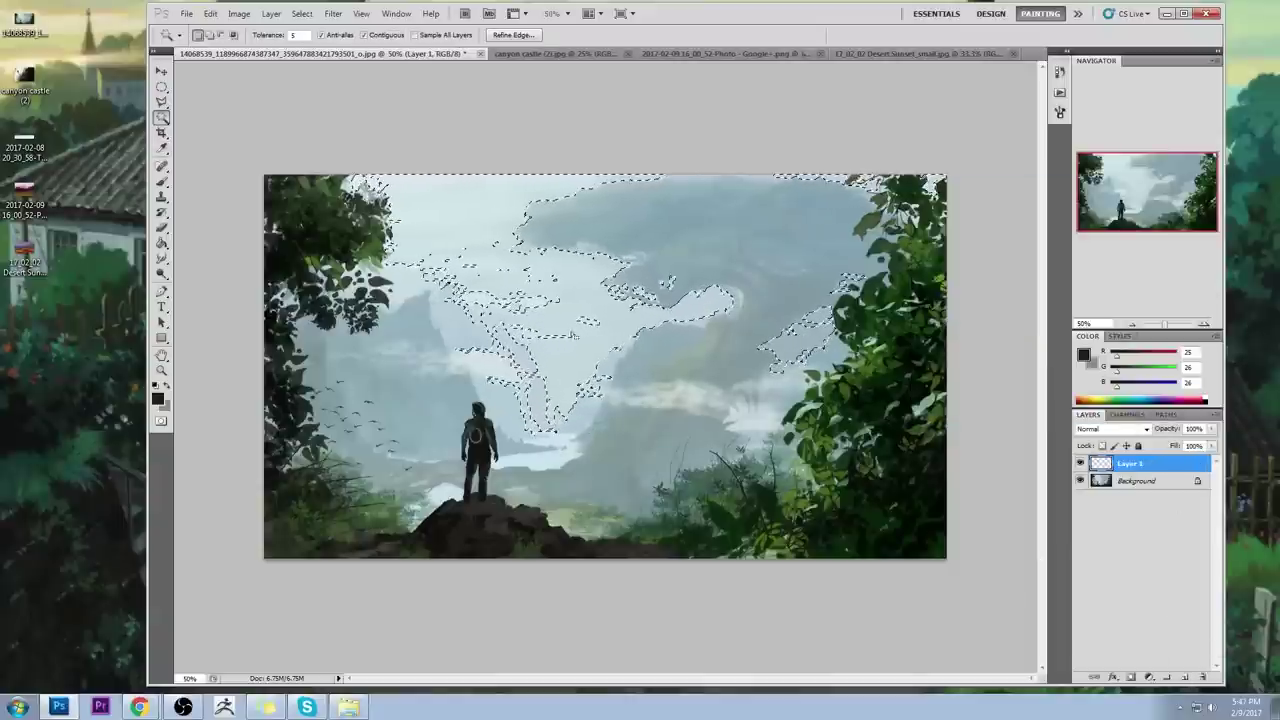
{"action": "key", "text": "g"}
{"action": "left_click", "coordinate": [557, 458], "text": "alt"}
{"action": "left_click", "coordinate": [578, 375]}
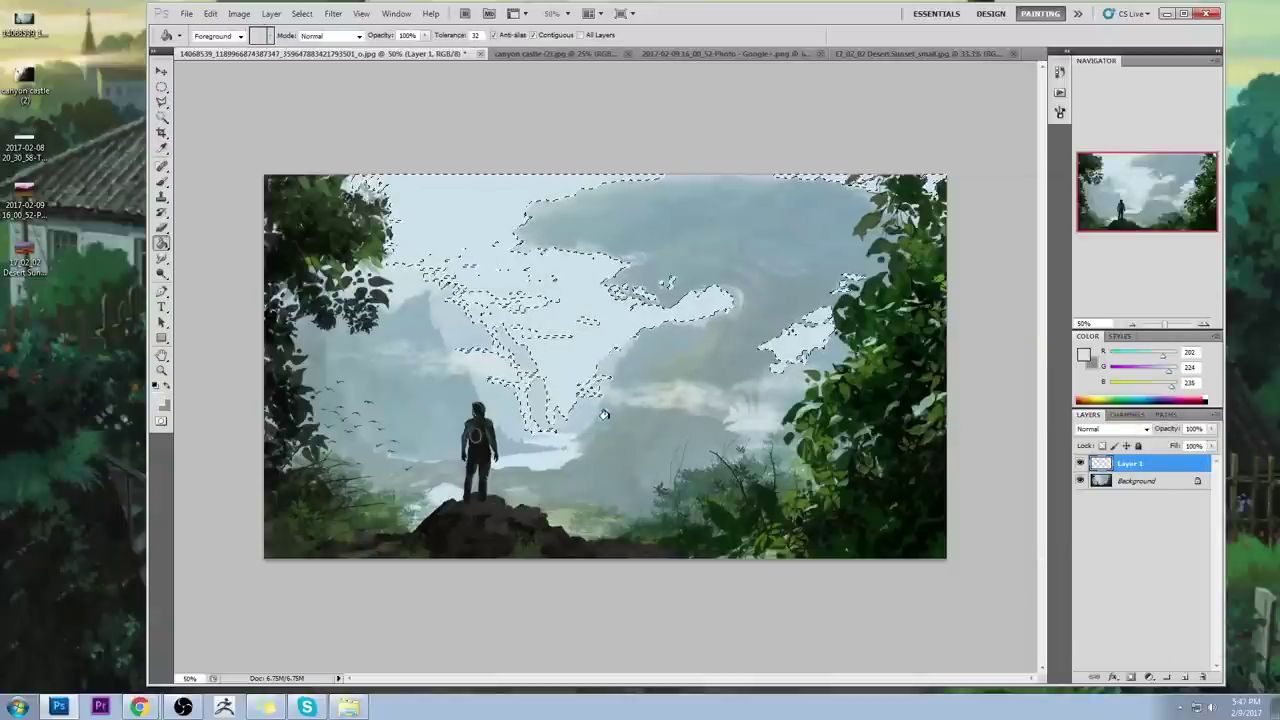
Step: Deselect the sky and raise the fill layer's lightness to +38 with Hue/Saturation
{"action": "key", "text": "m"}
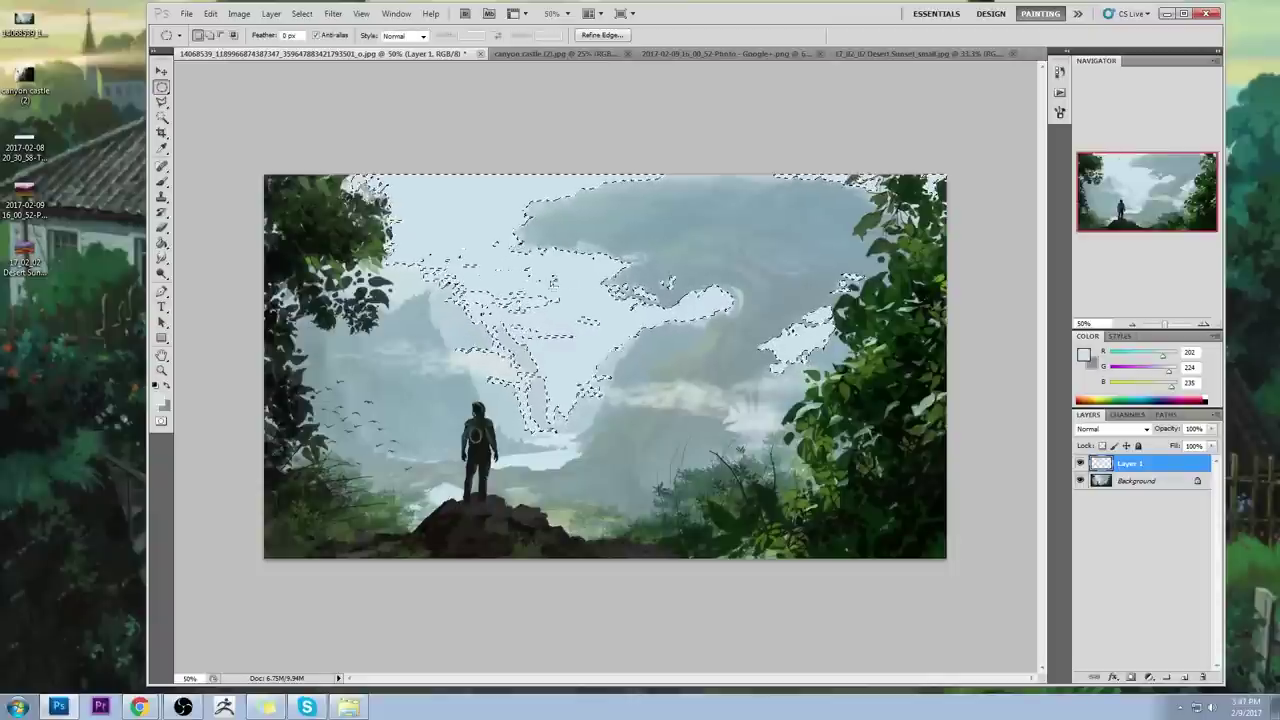
{"action": "right_click", "coordinate": [556, 285]}
{"action": "left_click", "coordinate": [600, 294]}
{"action": "key", "text": "ctrl+u"}
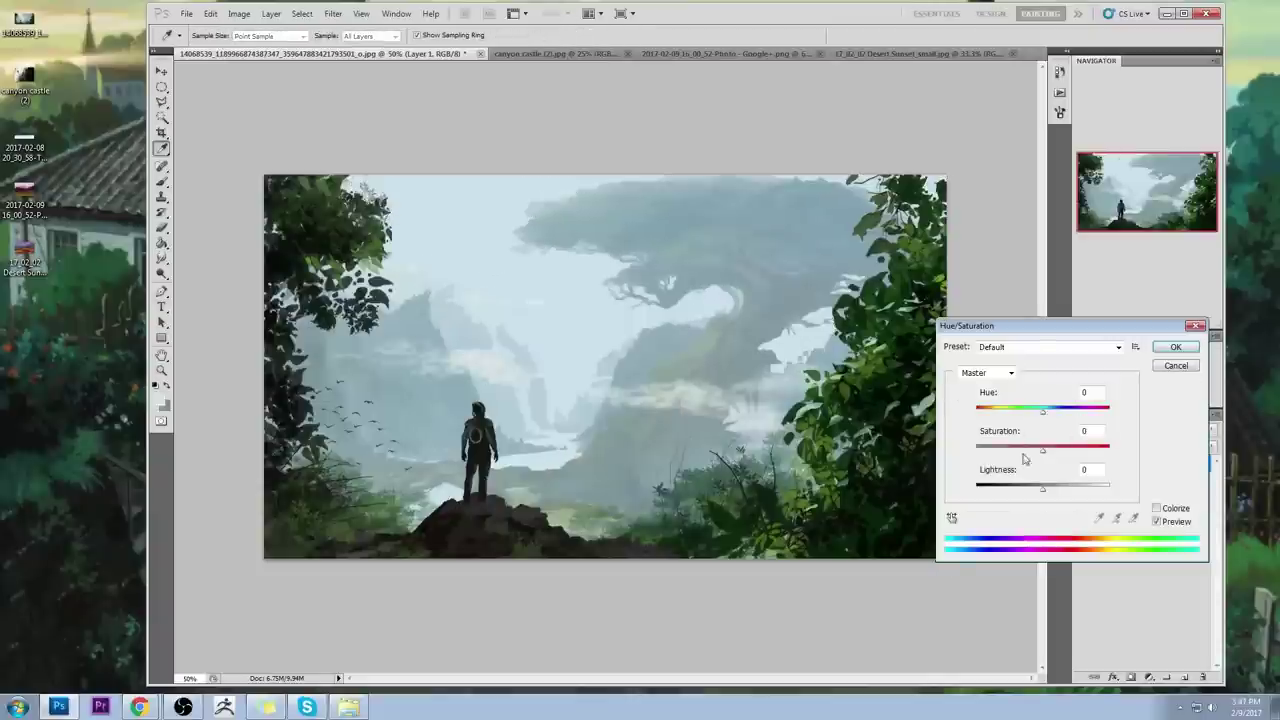
{"action": "left_click_drag", "start_coordinate": [1043, 489], "coordinate": [1067, 489]}
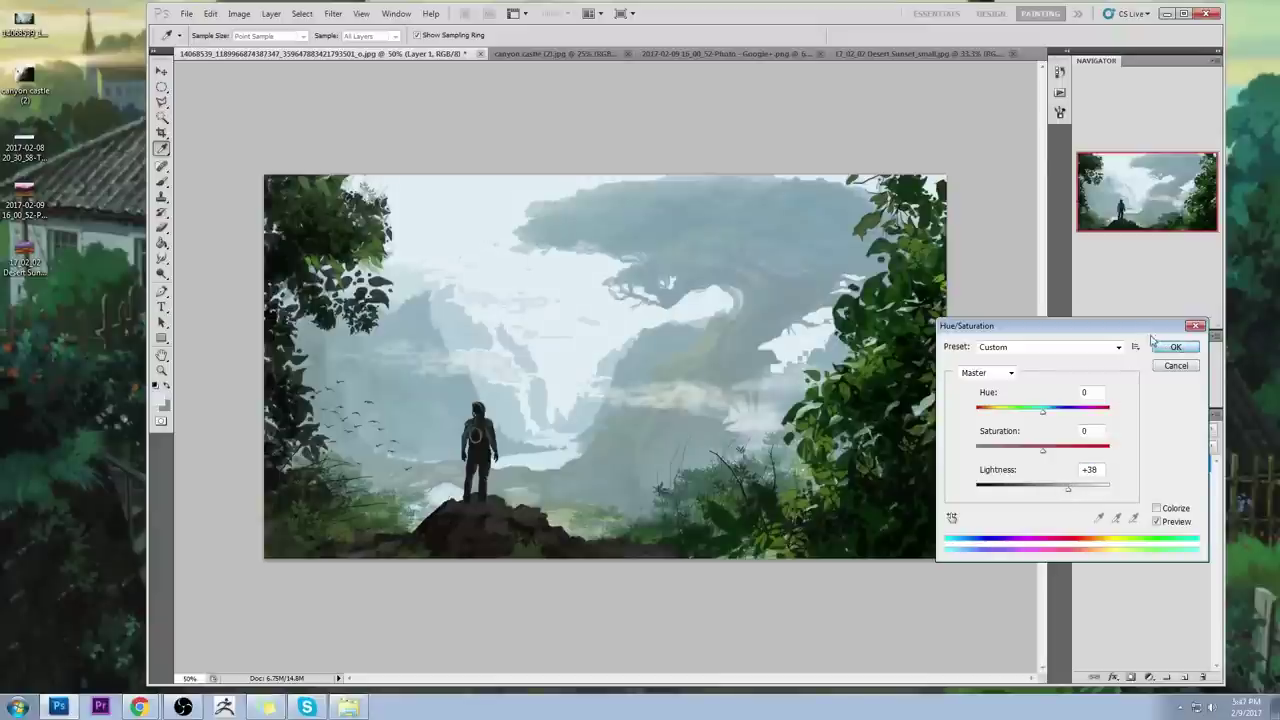
{"action": "left_click", "coordinate": [1174, 347]}
Step: Choose a soft eraser brush at 400 px and erase the bright fill over the distant mountains behind the figure
{"action": "key", "text": "m"}
{"action": "key", "text": "b"}
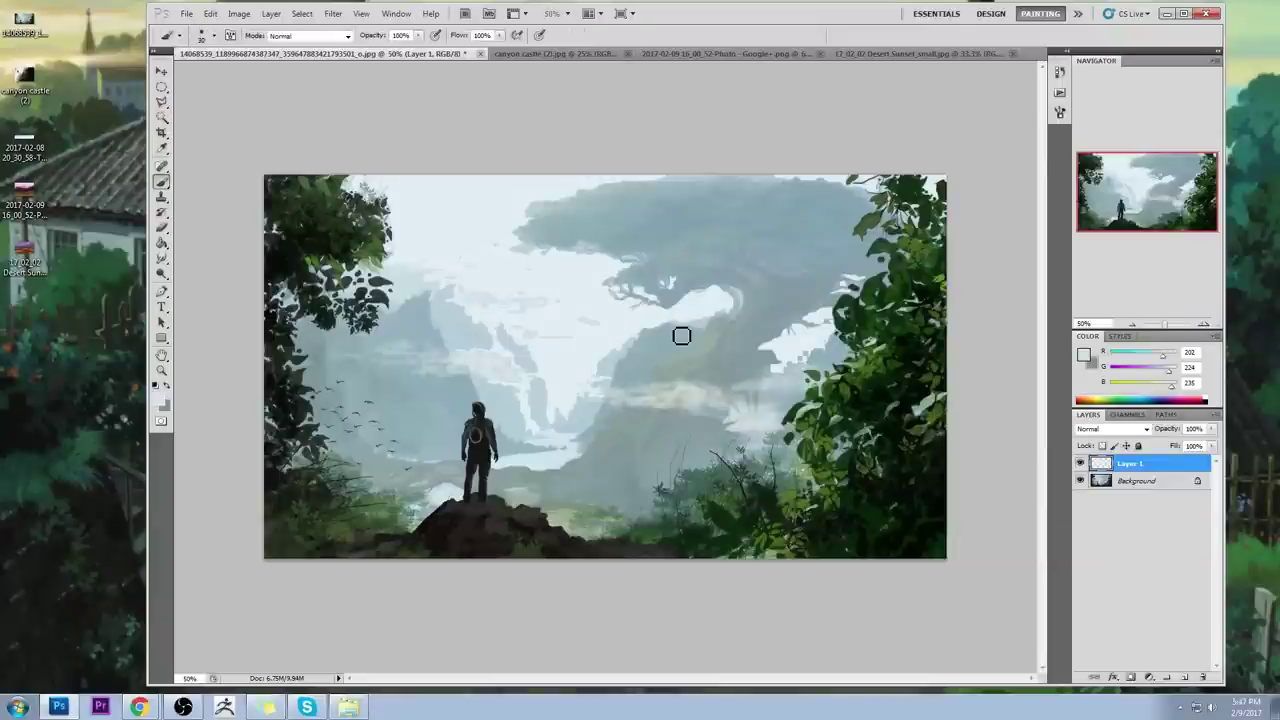
{"action": "right_click", "coordinate": [700, 352]}
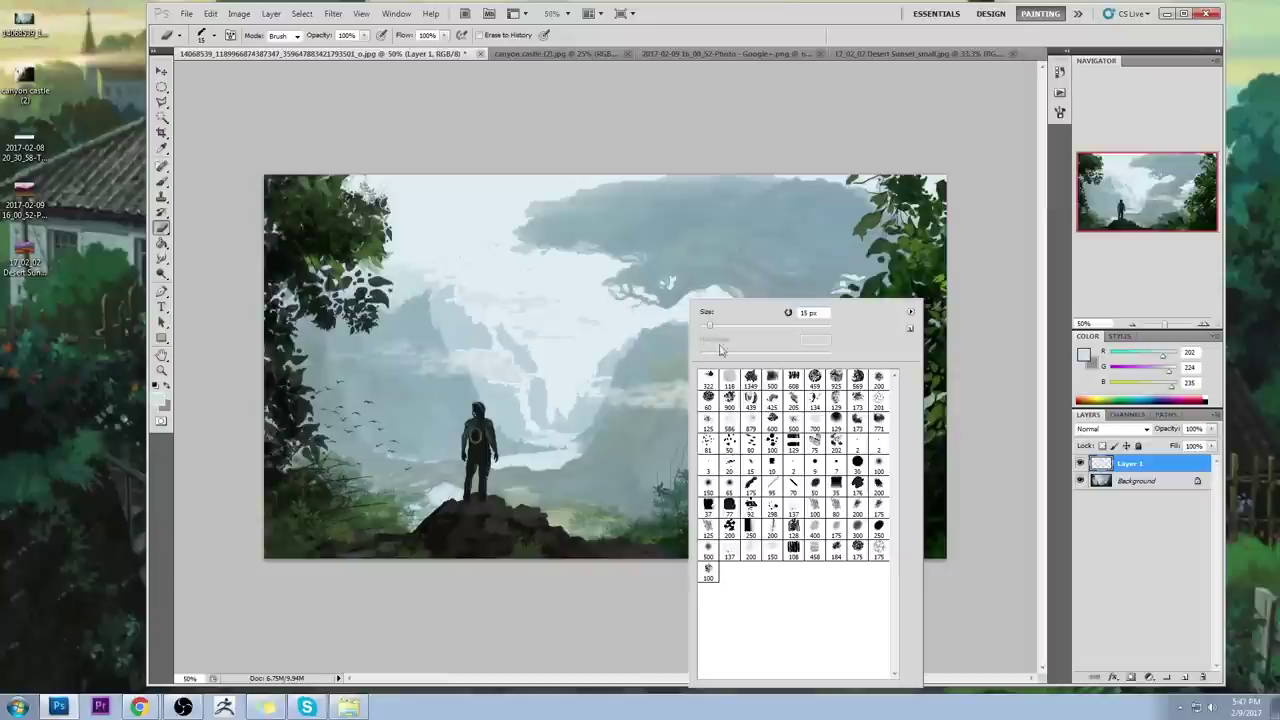
{"action": "left_click", "coordinate": [883, 467]}
{"action": "left_click", "coordinate": [925, 118]}
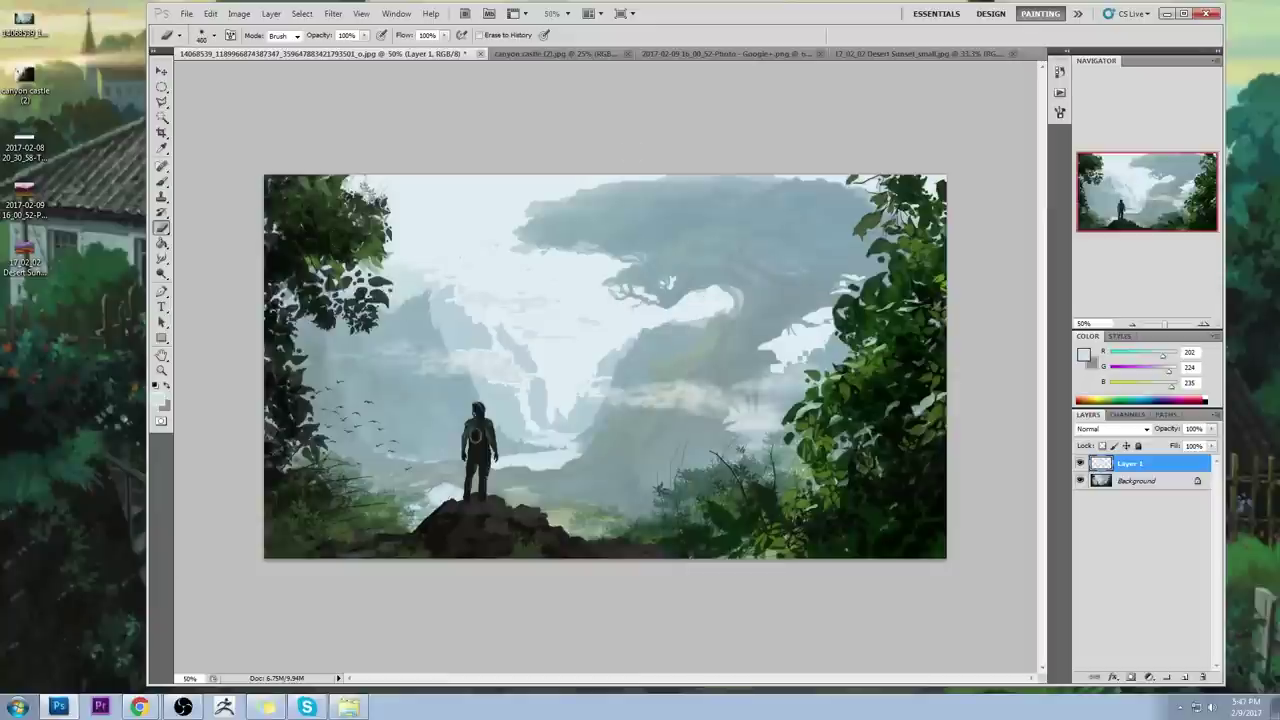
{"action": "mouse_move", "coordinate": [430, 280]}
{"action": "left_mouse_down"}
{"action": "mouse_move", "coordinate": [490, 325]}
{"action": "mouse_move", "coordinate": [469, 362]}
{"action": "left_mouse_up"}
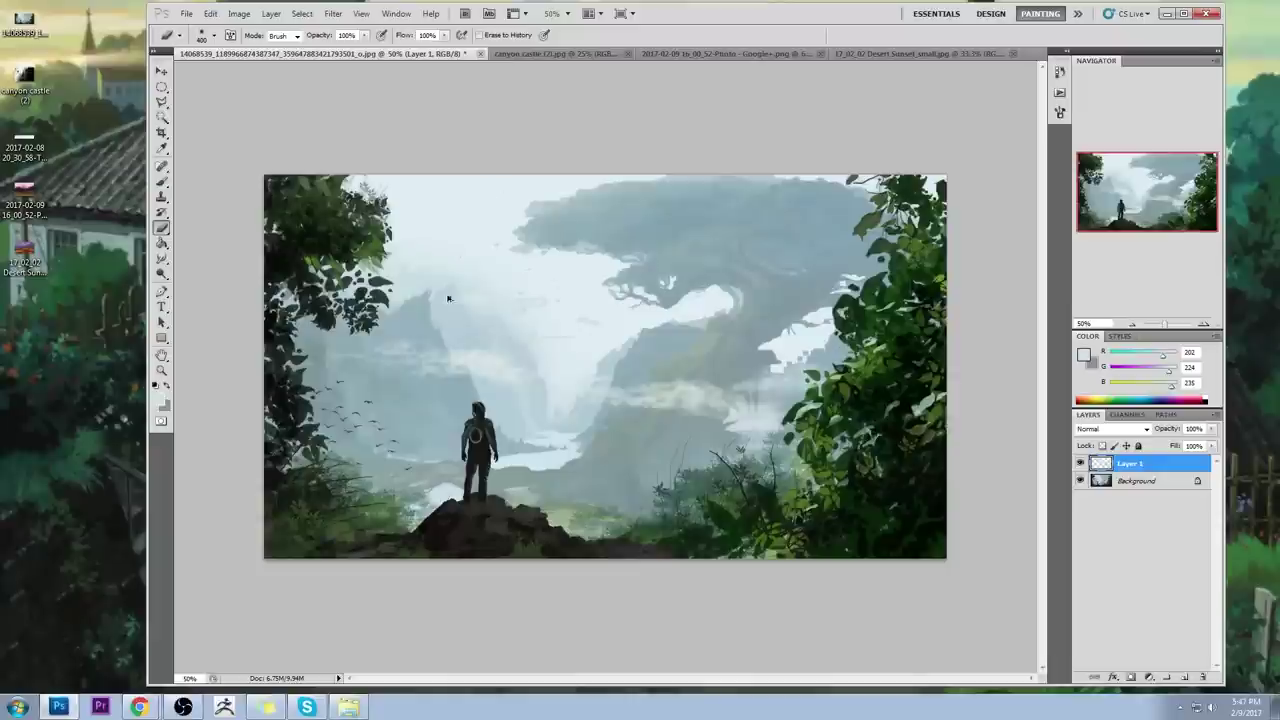
{"action": "mouse_move", "coordinate": [590, 375]}
{"action": "left_mouse_down"}
{"action": "mouse_move", "coordinate": [535, 390]}
{"action": "mouse_move", "coordinate": [490, 310]}
{"action": "left_mouse_up"}
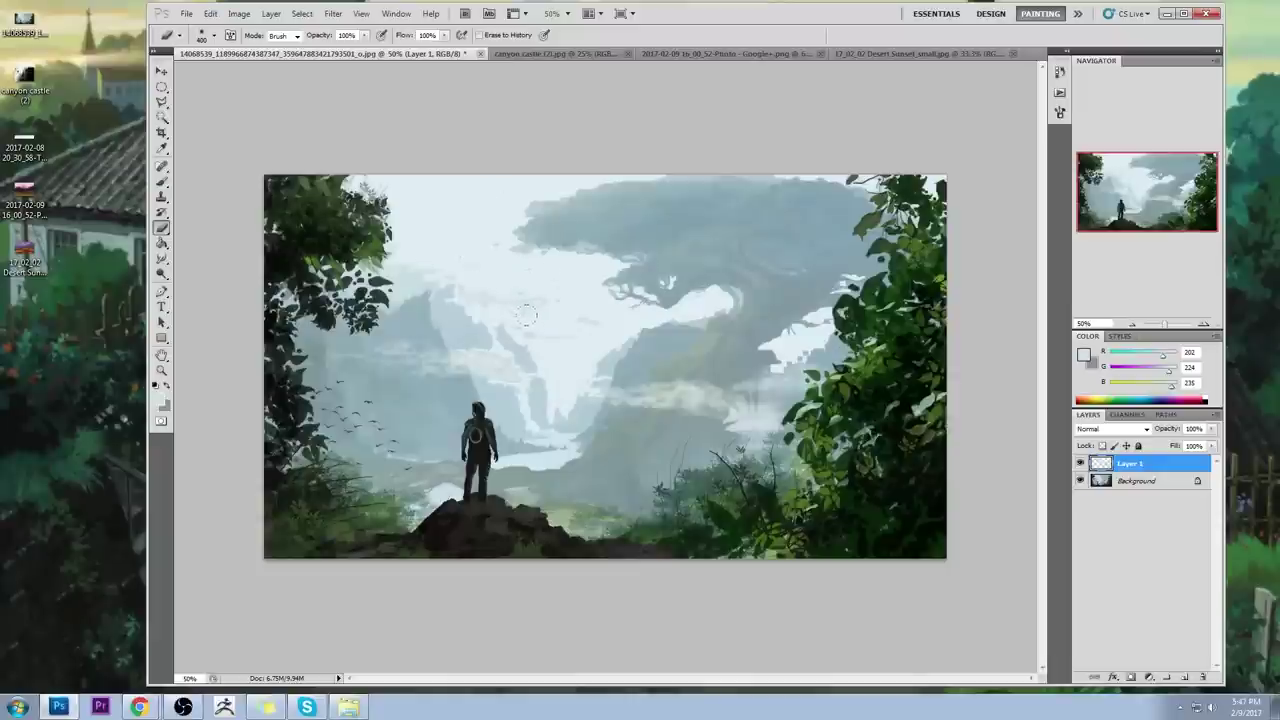
{"action": "key", "text": "ctrl+z"}
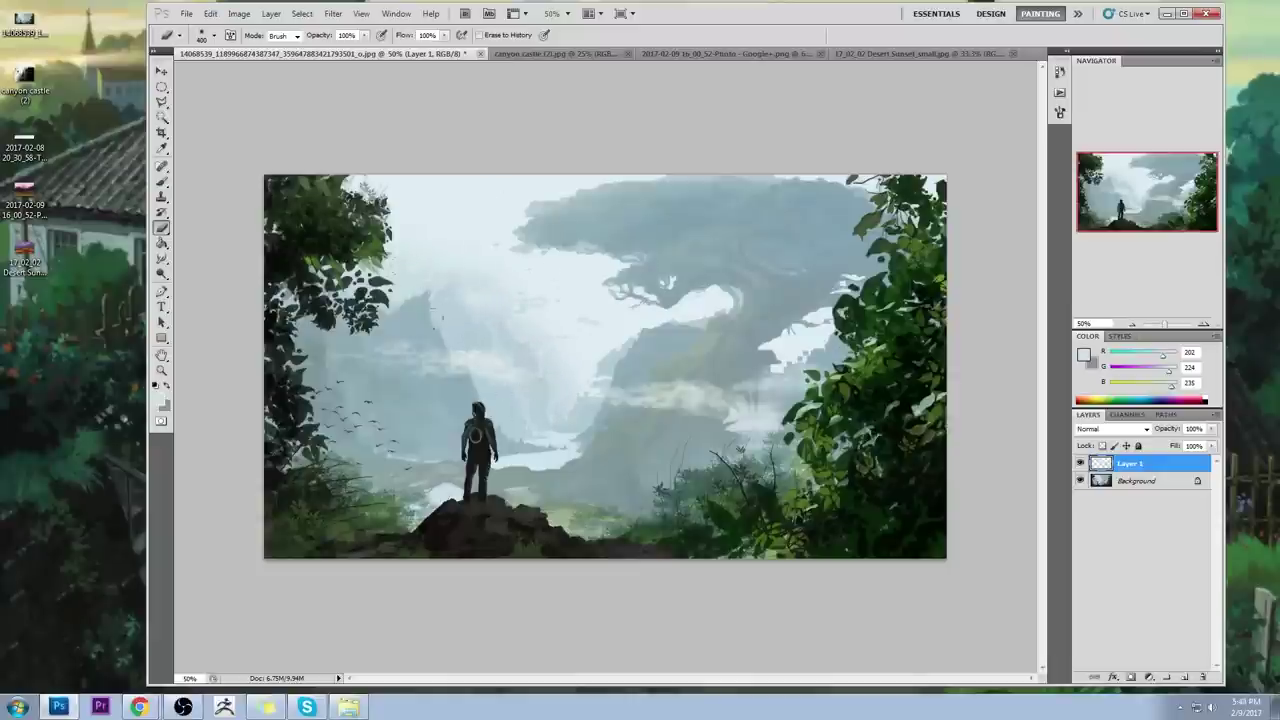
{"action": "key", "text": "ctrl+z"}
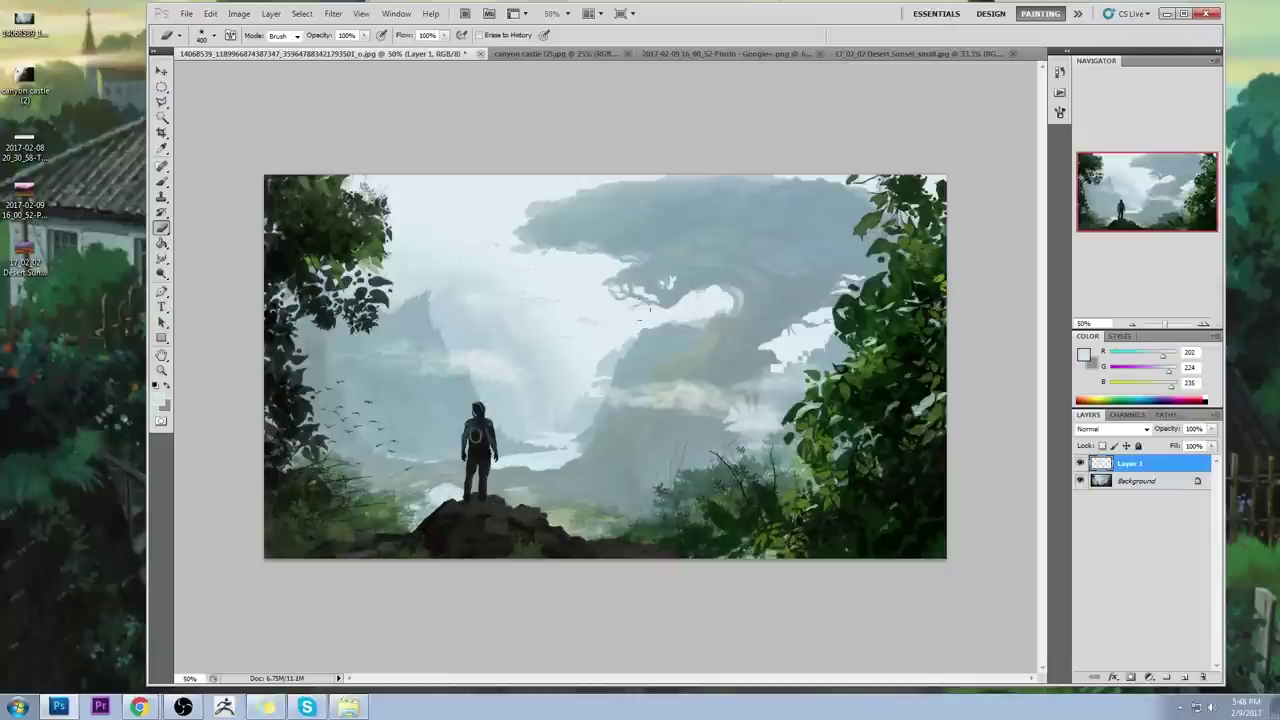
Step: Enlarge the eraser up to 1000 px and soften the bright fill beside the foliage and beneath the tree
{"action": "key", "text": "]"}
{"action": "left_click_drag", "start_coordinate": [775, 364], "coordinate": [815, 348]}
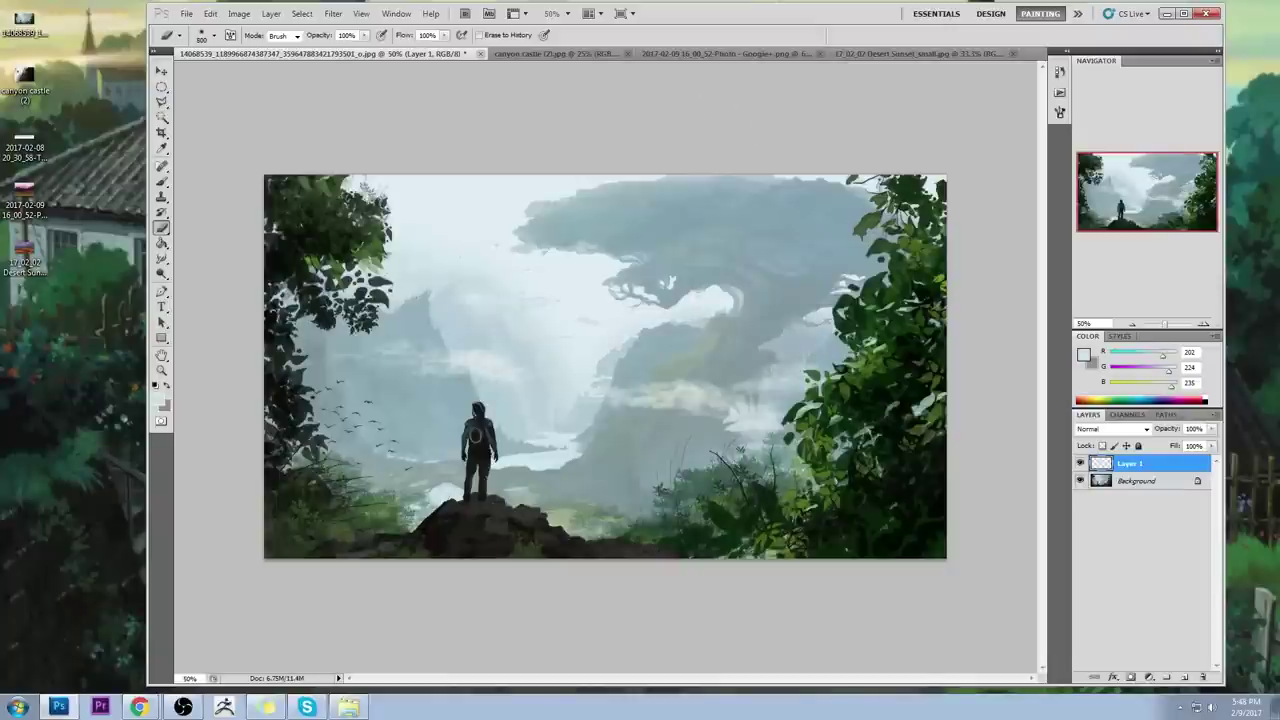
{"action": "key", "text": "]"}
{"action": "key", "text": "]"}
{"action": "left_click", "coordinate": [690, 328]}
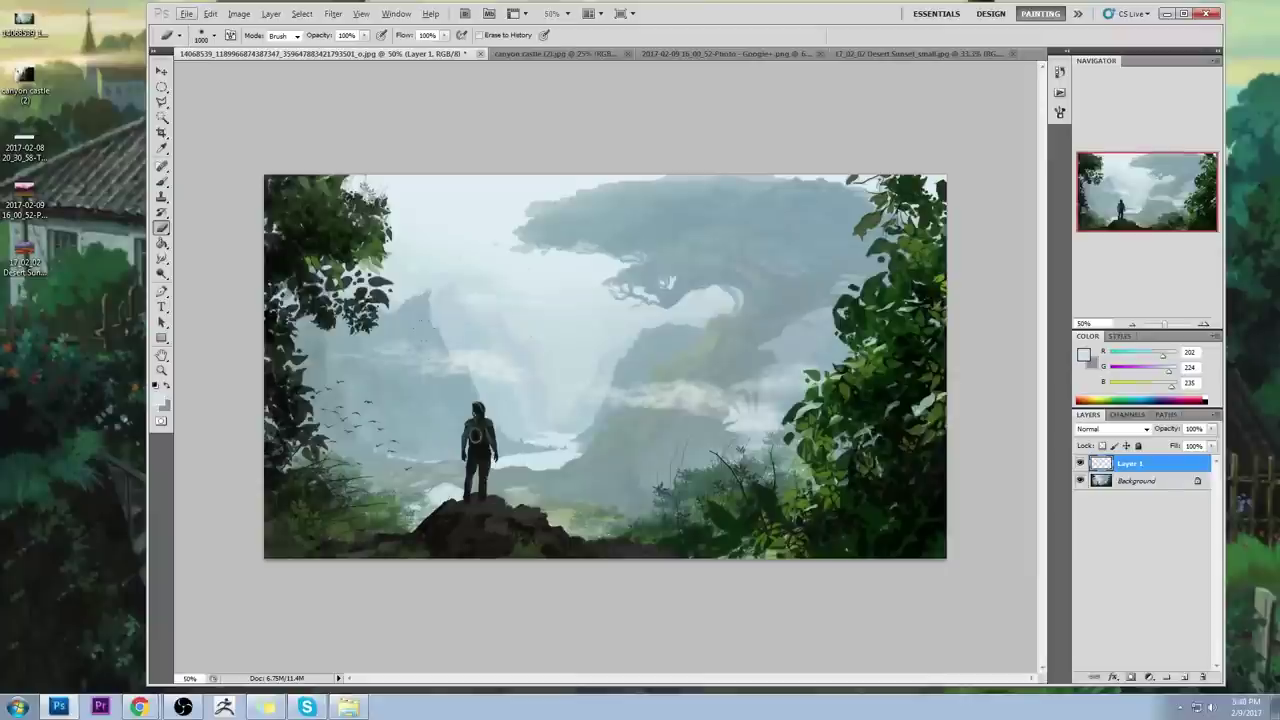
Step: Outline the sky gap above the distant mountains and down into the valley with the freehand Lasso tool
{"action": "key", "text": "b"}
{"action": "left_click", "coordinate": [557, 452], "text": "alt"}
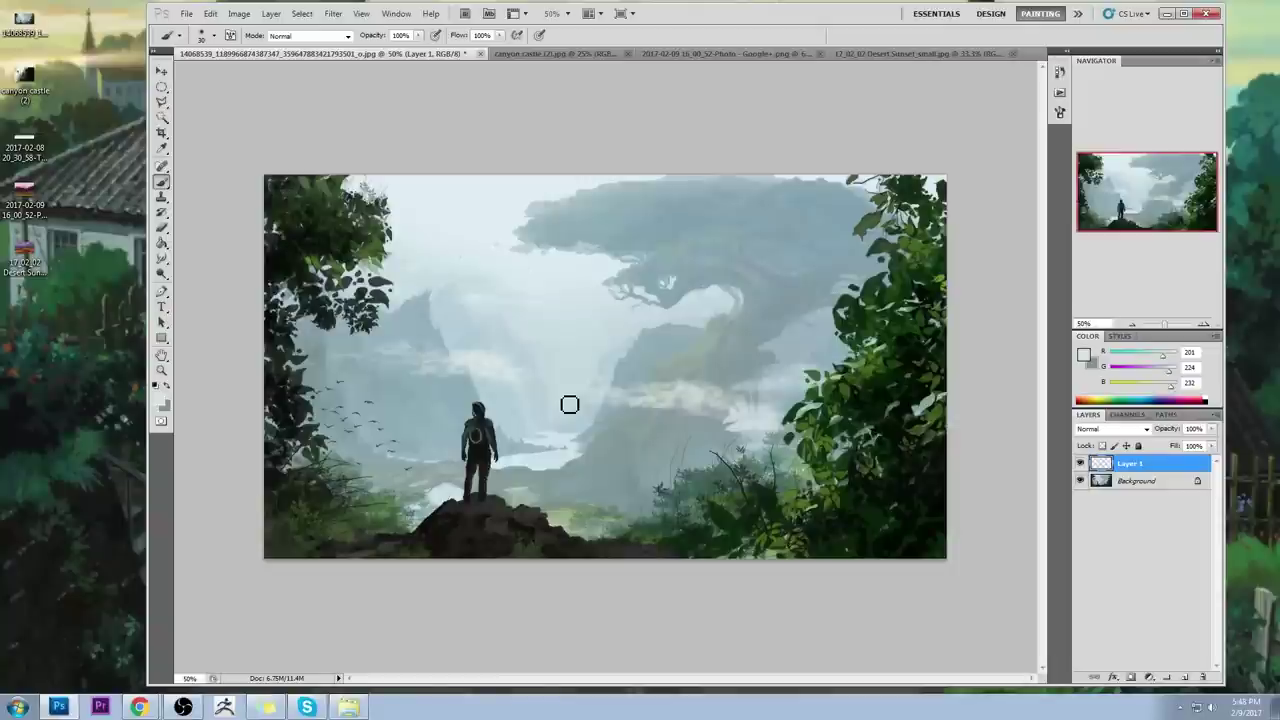
{"action": "key", "text": "e"}
{"action": "key", "text": "z"}
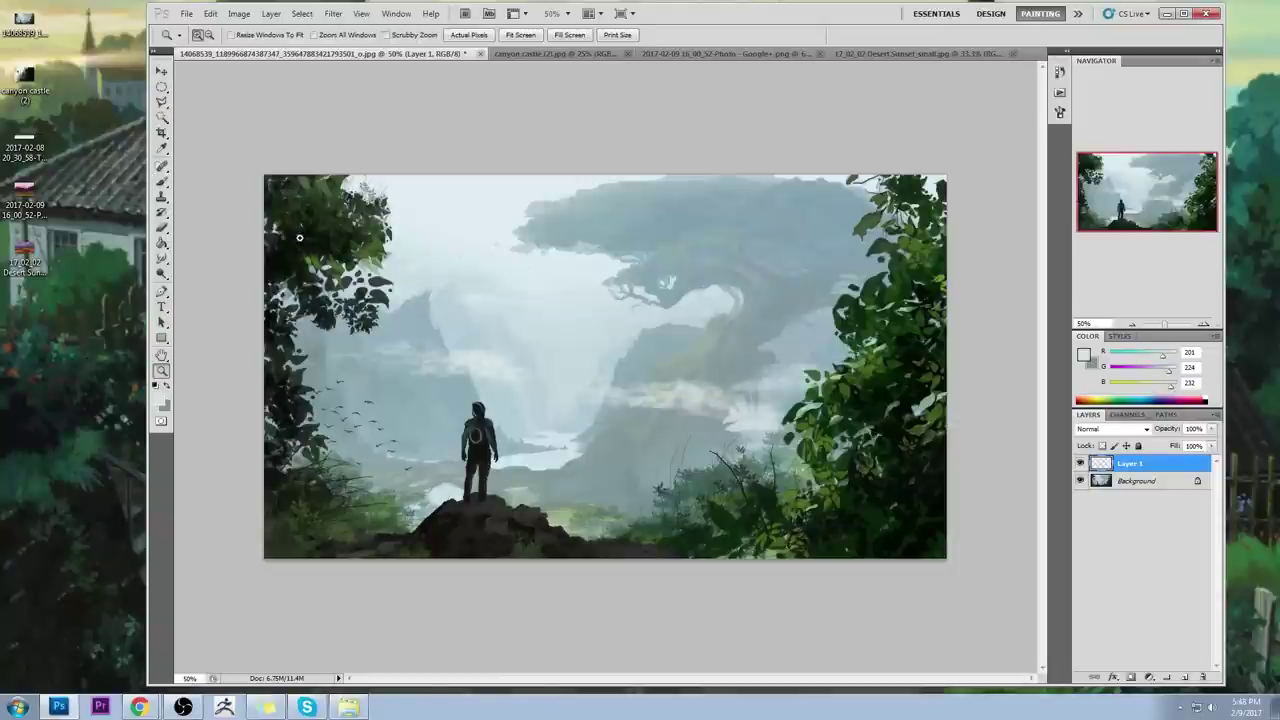
{"action": "mouse_move", "coordinate": [239, 207]}
{"action": "left_mouse_down"}
{"action": "mouse_move", "coordinate": [621, 432]}
{"action": "mouse_move", "coordinate": [731, 427]}
{"action": "left_mouse_up"}
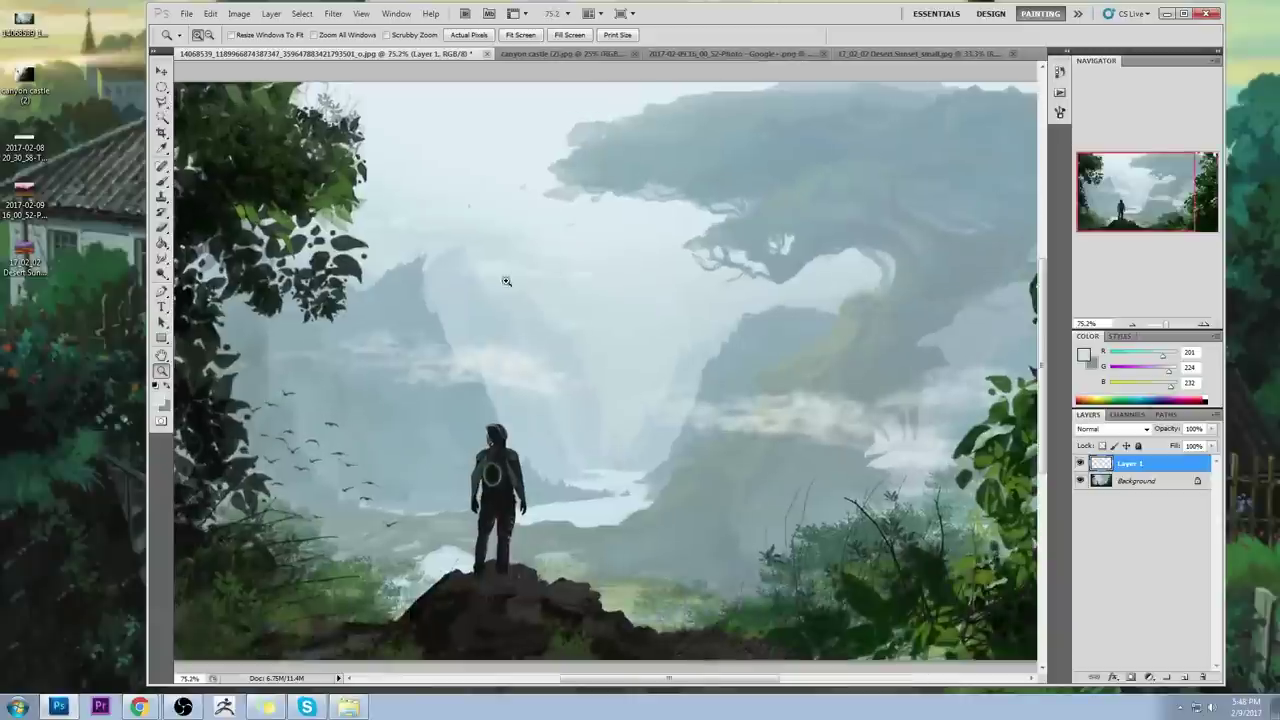
{"action": "key", "text": "l"}
{"action": "right_click", "coordinate": [162, 103]}
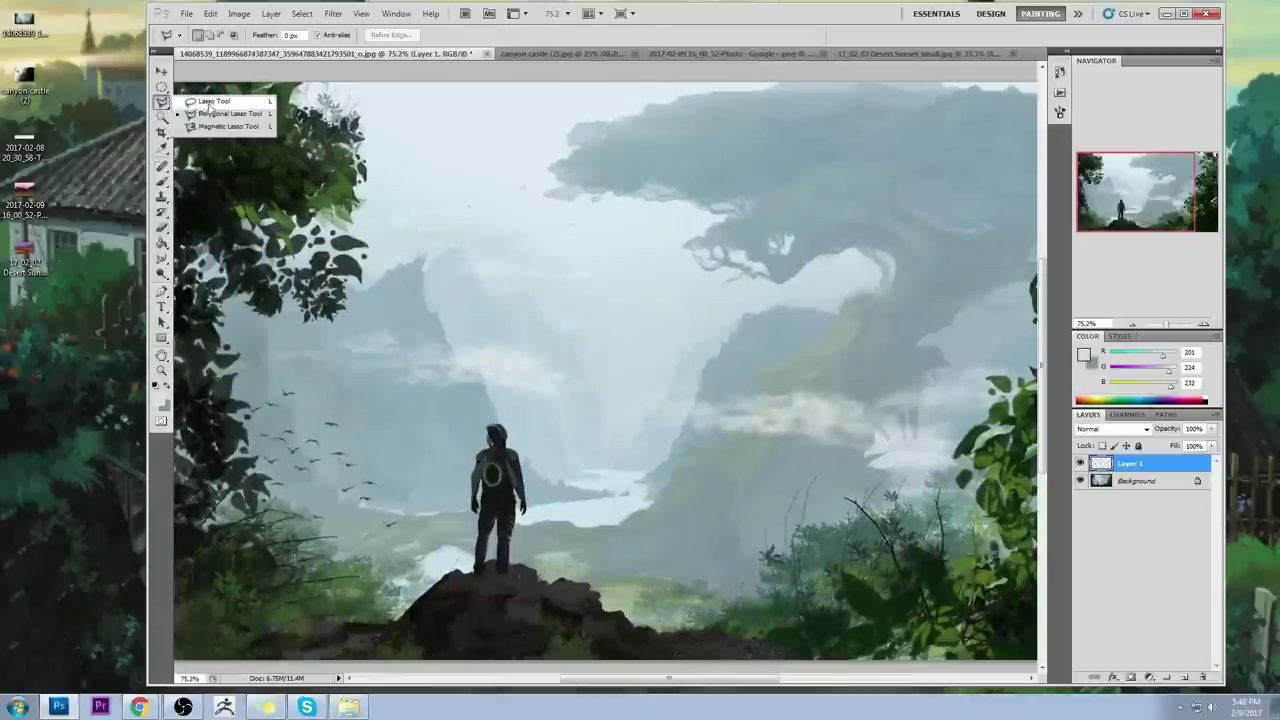
{"action": "left_click", "coordinate": [202, 103]}
{"action": "mouse_move", "coordinate": [446, 247]}
{"action": "left_mouse_down"}
{"action": "mouse_move", "coordinate": [580, 339]}
{"action": "mouse_move", "coordinate": [611, 450]}
{"action": "mouse_move", "coordinate": [638, 431]}
{"action": "mouse_move", "coordinate": [685, 344]}
{"action": "mouse_move", "coordinate": [746, 307]}
{"action": "mouse_move", "coordinate": [497, 189]}
{"action": "left_mouse_up"}
{"action": "left_click_drag", "start_coordinate": [388, 186], "coordinate": [360, 200]}
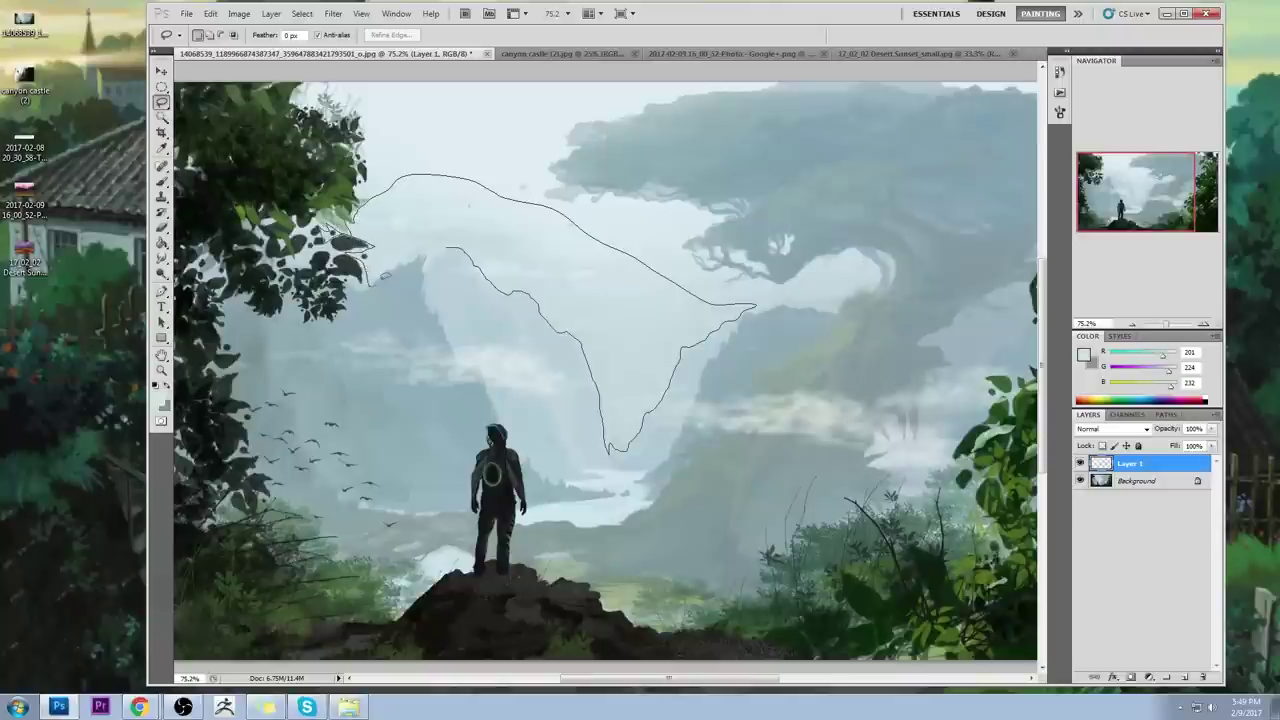
{"action": "left_click_drag", "start_coordinate": [444, 248], "coordinate": [455, 248]}
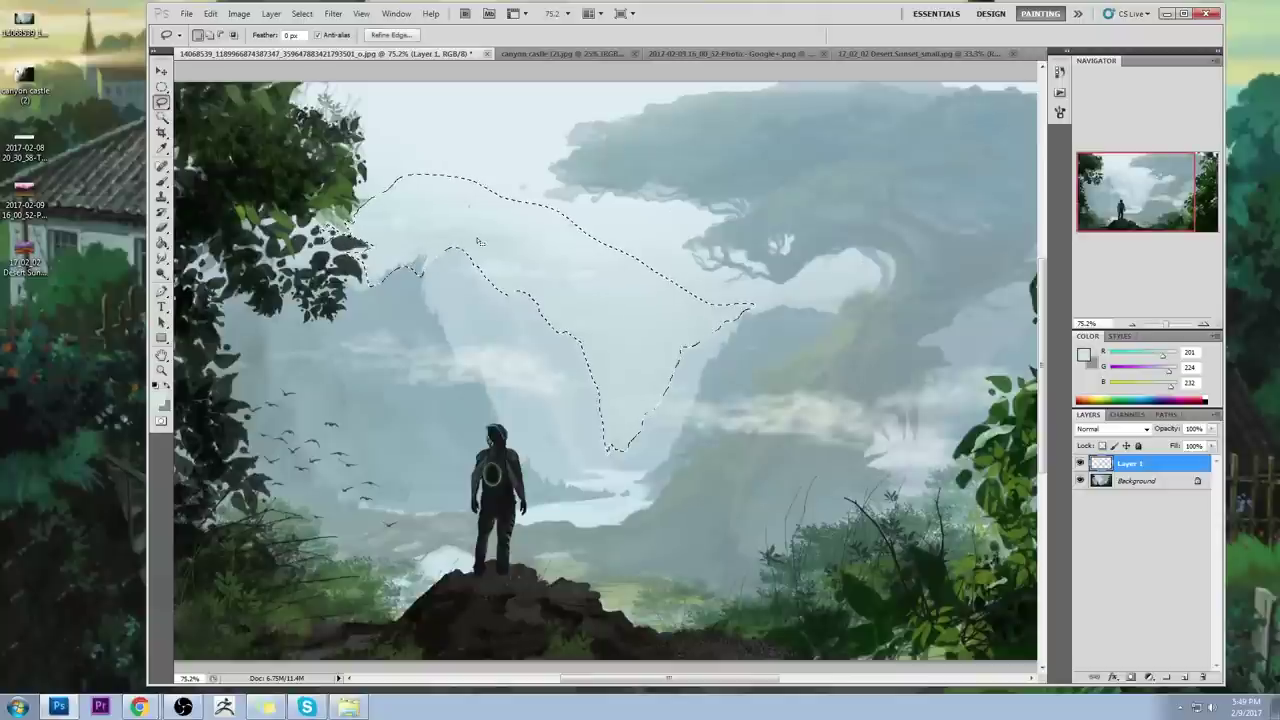
Step: Invert the lasso selection, sample the distant mountain's blue-grey, and enlarge the brush to 200 px
{"action": "key", "text": "b"}
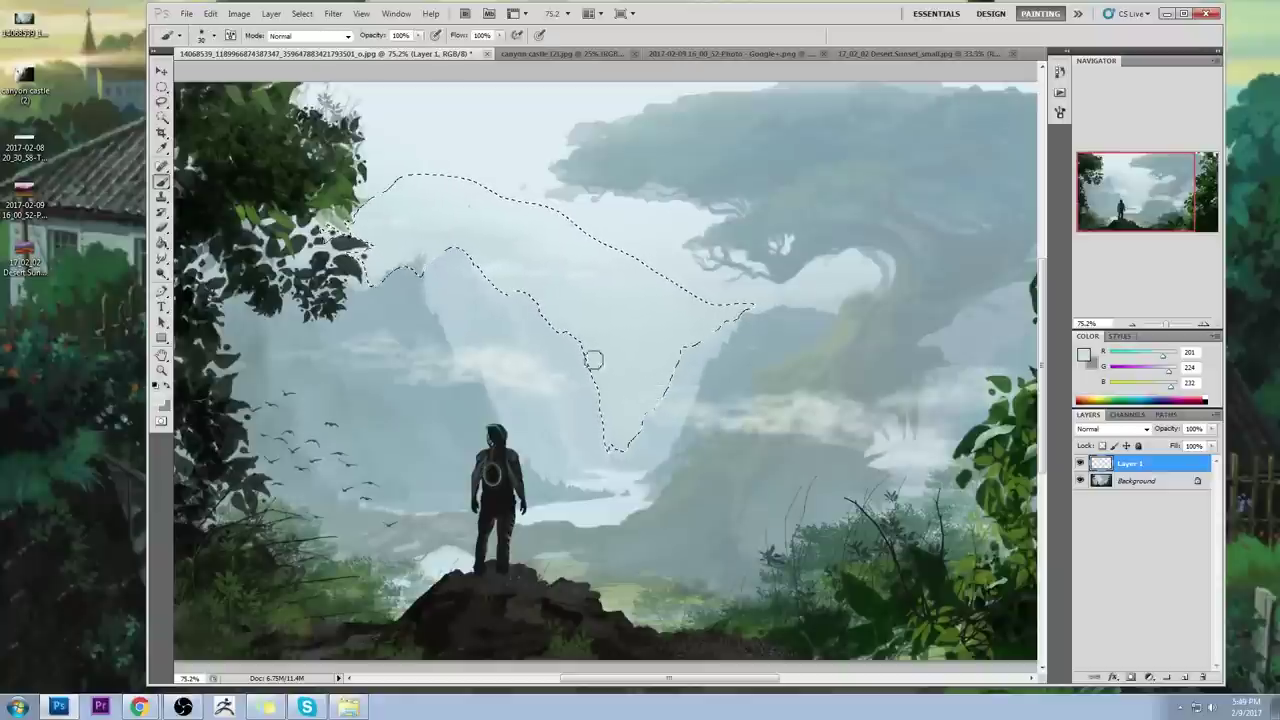
{"action": "key", "text": "m"}
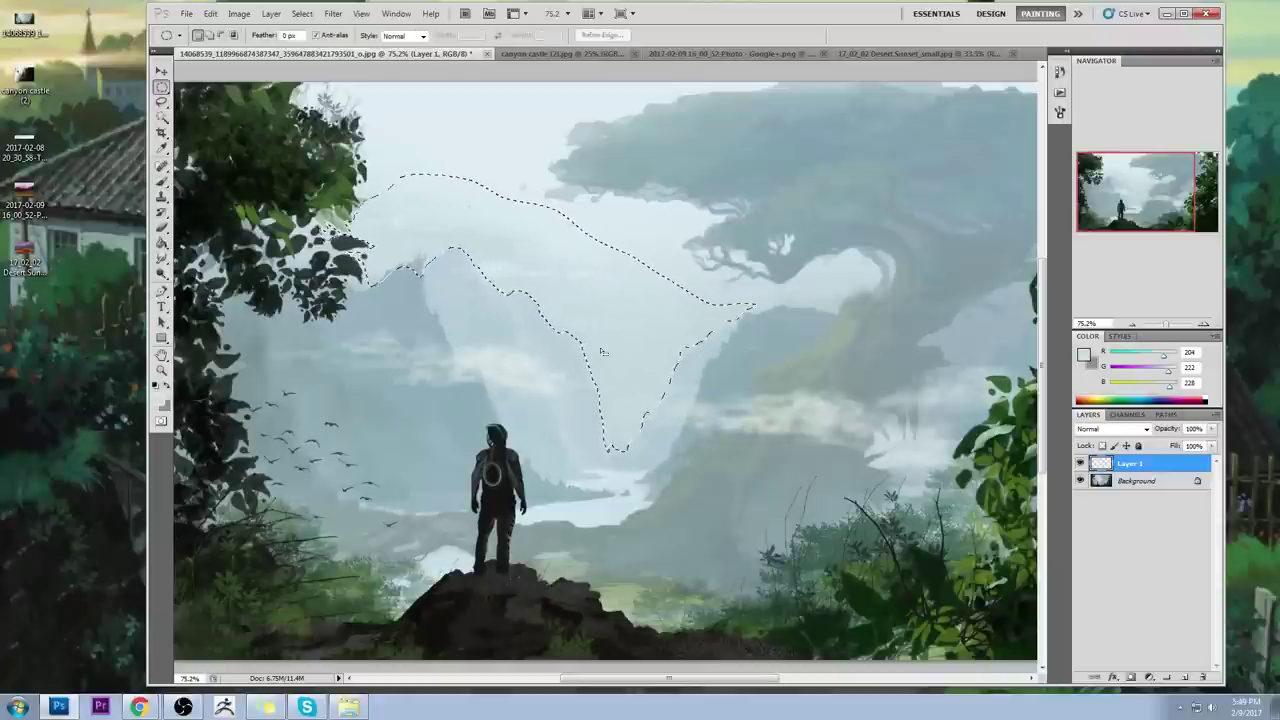
{"action": "right_click", "coordinate": [595, 350]}
{"action": "left_click", "coordinate": [652, 374]}
{"action": "key", "text": "b"}
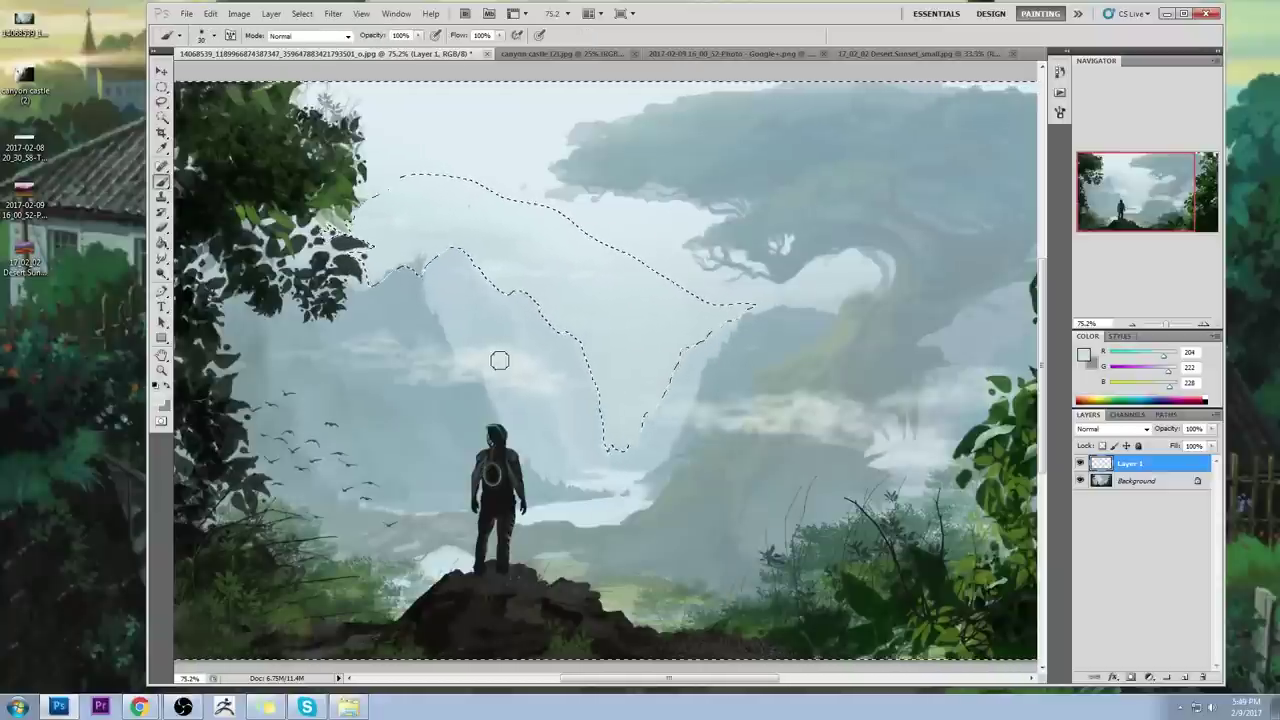
{"action": "left_click", "coordinate": [473, 316], "text": "alt"}
{"action": "key", "text": "bracketright"}
{"action": "key", "text": "bracketright"}
{"action": "key", "text": "bracketright"}
{"action": "key", "text": "bracketright"}
{"action": "key", "text": "bracketright"}
{"action": "key", "text": "bracketright"}
{"action": "key", "text": "bracketright"}
{"action": "key", "text": "bracketright"}
{"action": "key", "text": "bracketright"}
{"action": "key", "text": "bracketright"}
{"action": "key", "text": "bracketright"}
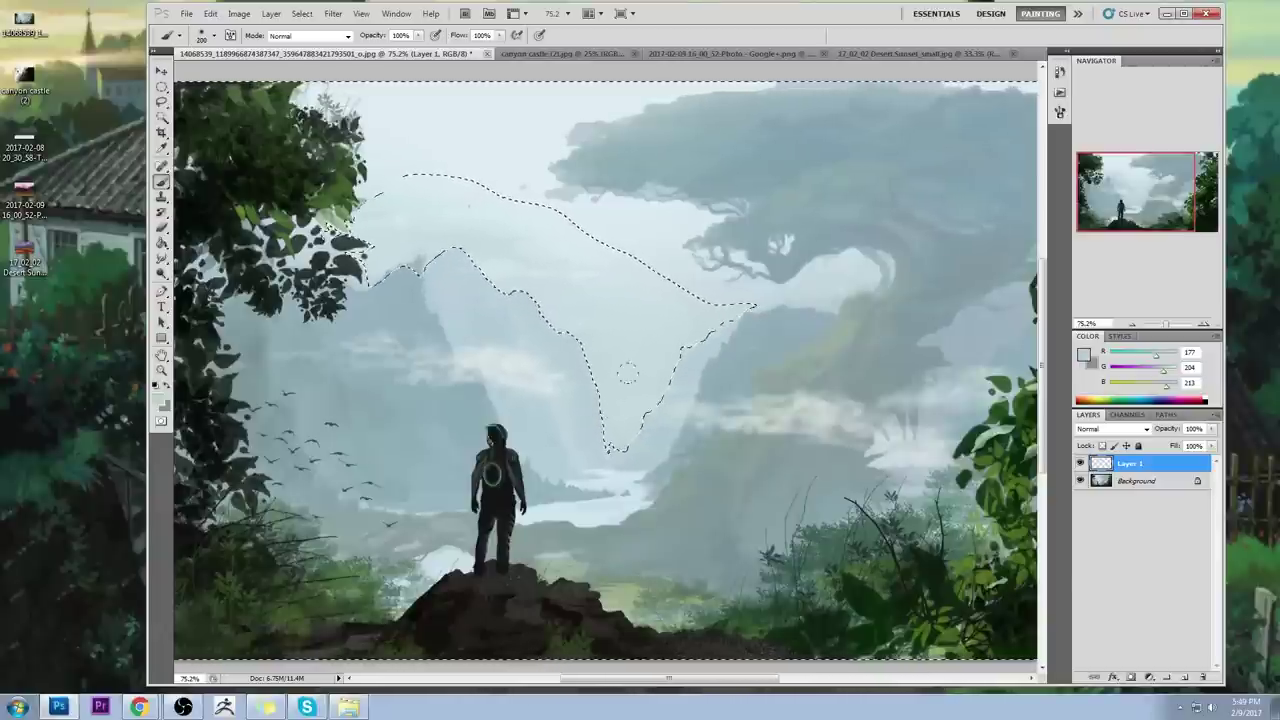
Step: Invert the selection back to the sky gap and brighten it with sampled pale sky blue, using a large soft brush up to 600 px
{"action": "key", "text": "m"}
{"action": "right_click", "coordinate": [652, 335]}
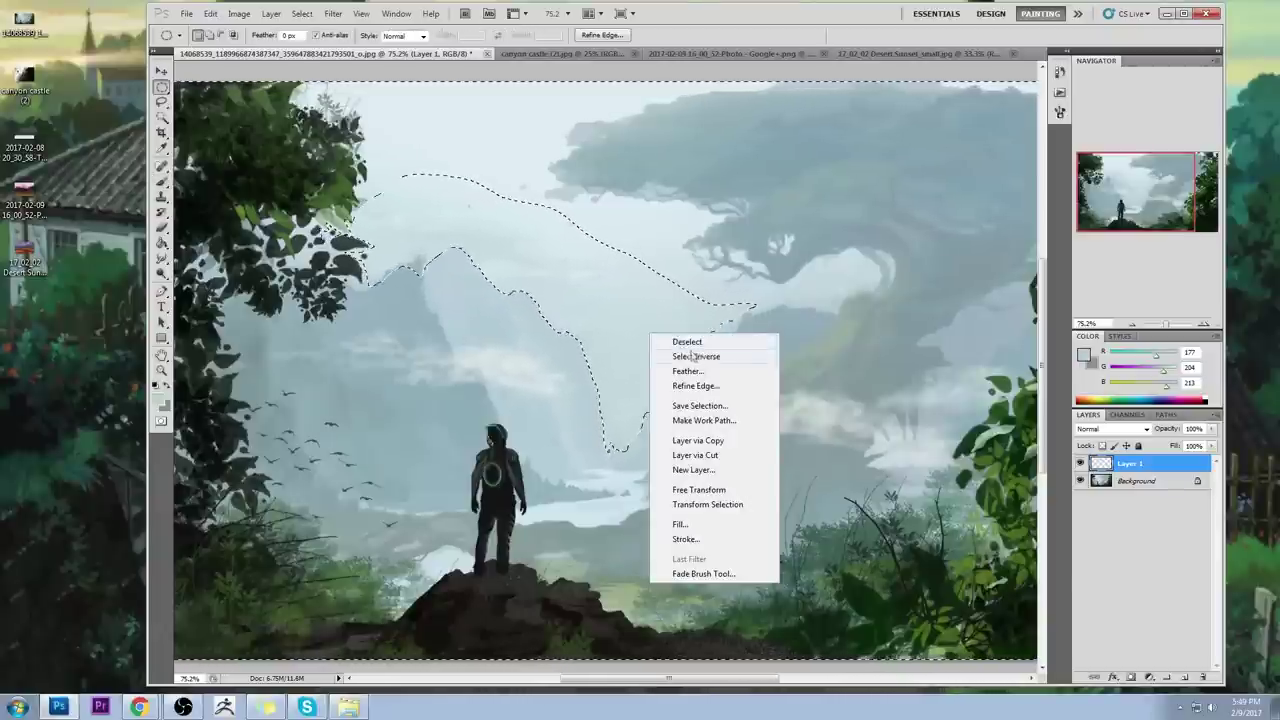
{"action": "left_click", "coordinate": [694, 357]}
{"action": "key", "text": "b"}
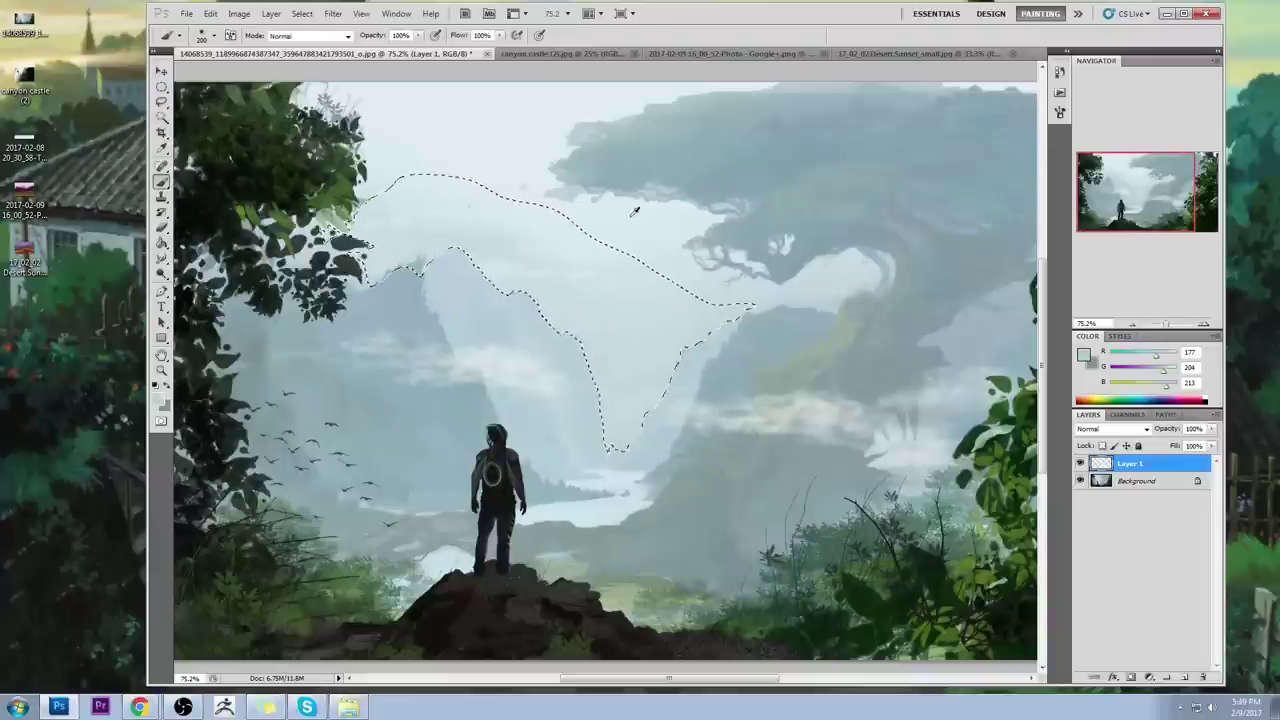
{"action": "left_click", "coordinate": [632, 215], "text": "alt"}
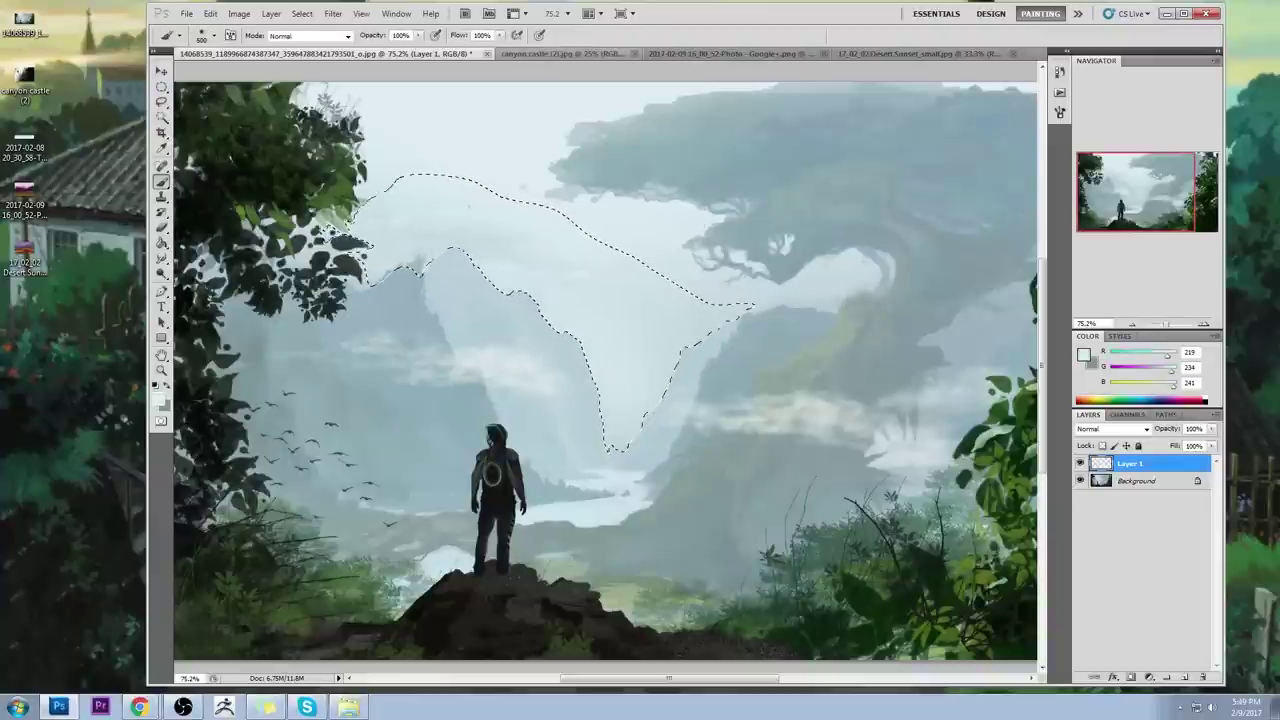
{"action": "key", "text": "ctrl+z"}
{"action": "left_click", "coordinate": [516, 207], "text": "alt"}
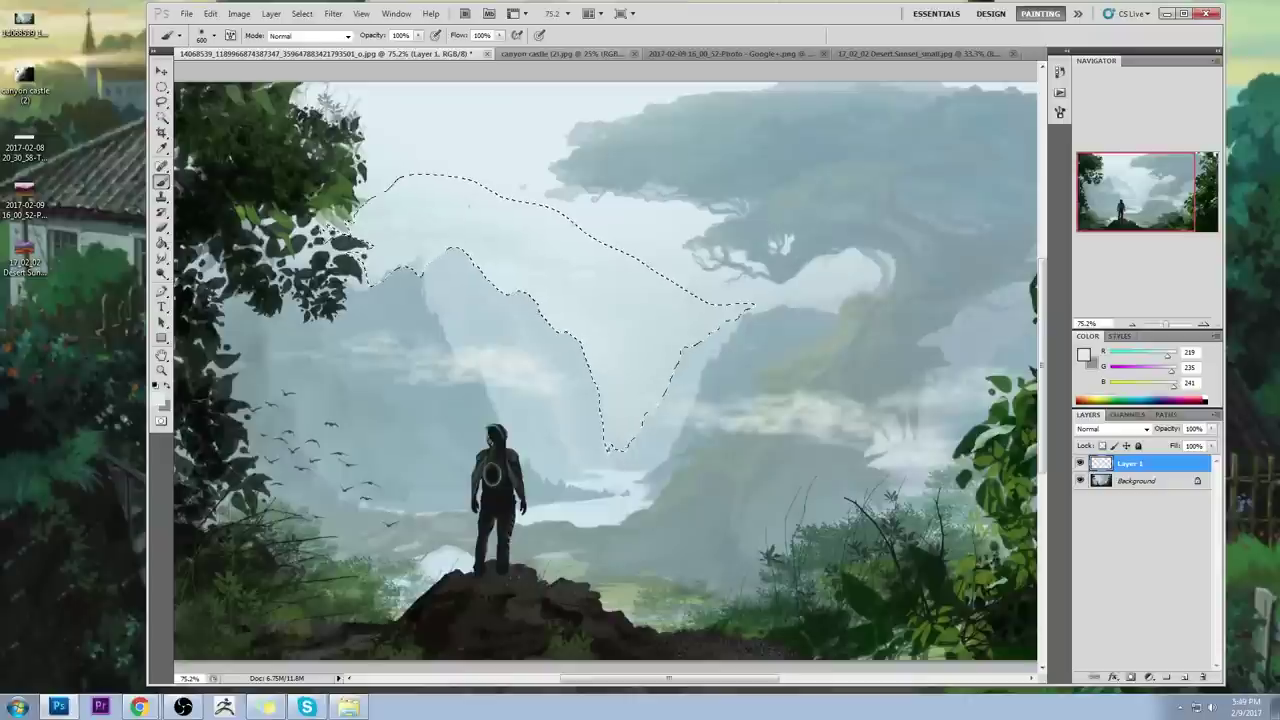
Step: Deselect the sky gap and sample the pale mist colour between the distant mountains
{"action": "scroll", "coordinate": [677, 357], "scroll_direction": "down", "scroll_amount": 2}
{"action": "key", "text": "]"}
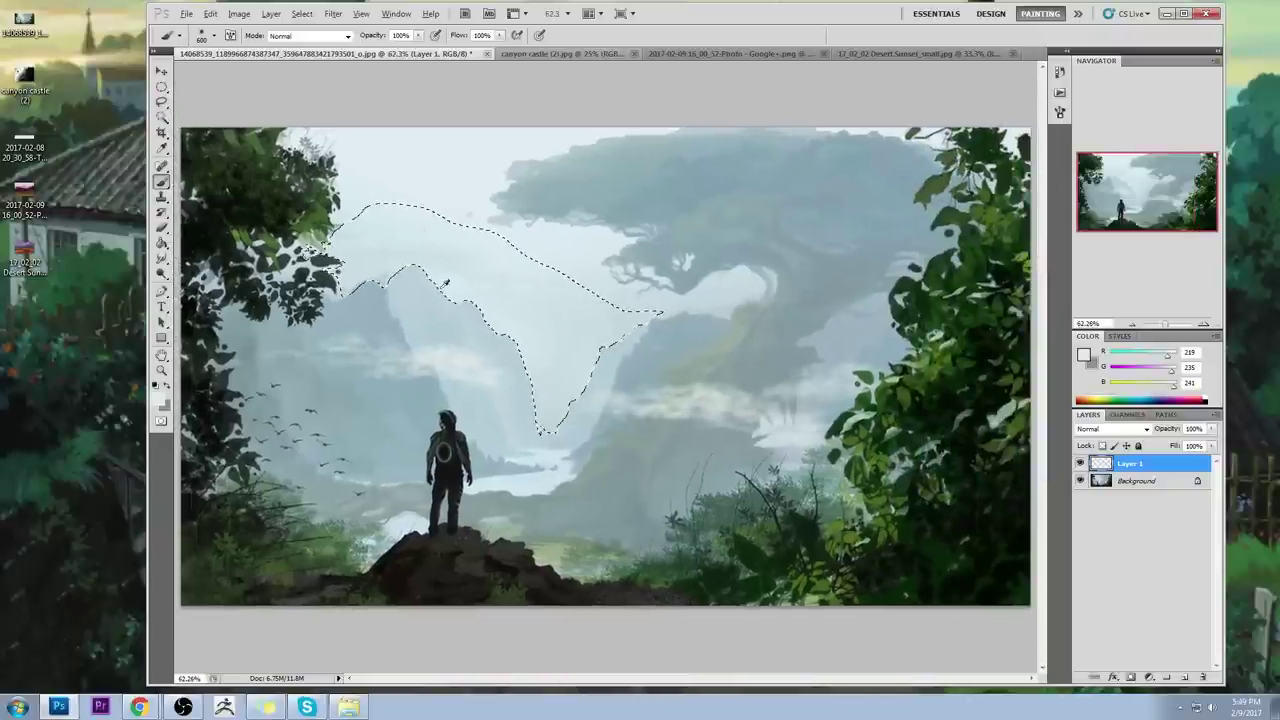
{"action": "key", "text": "alt"}
{"action": "key", "text": "ctrl+d"}
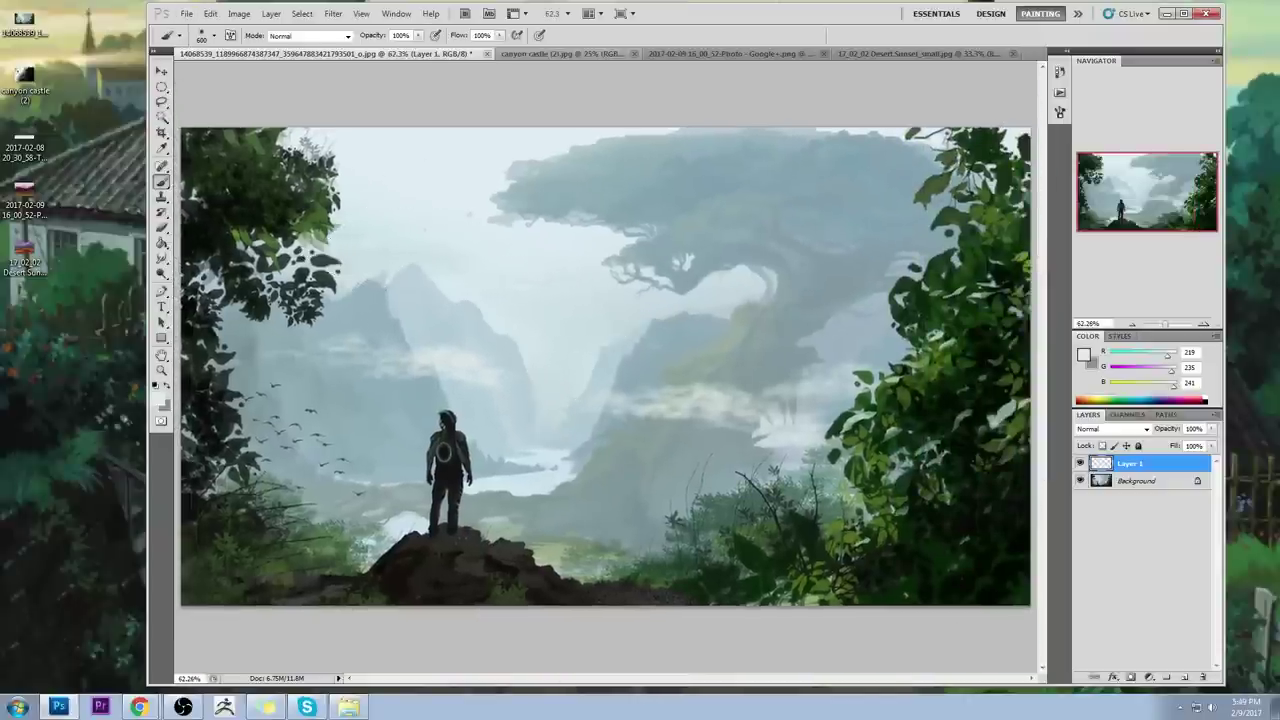
{"action": "left_click", "coordinate": [572, 354], "text": "alt"}
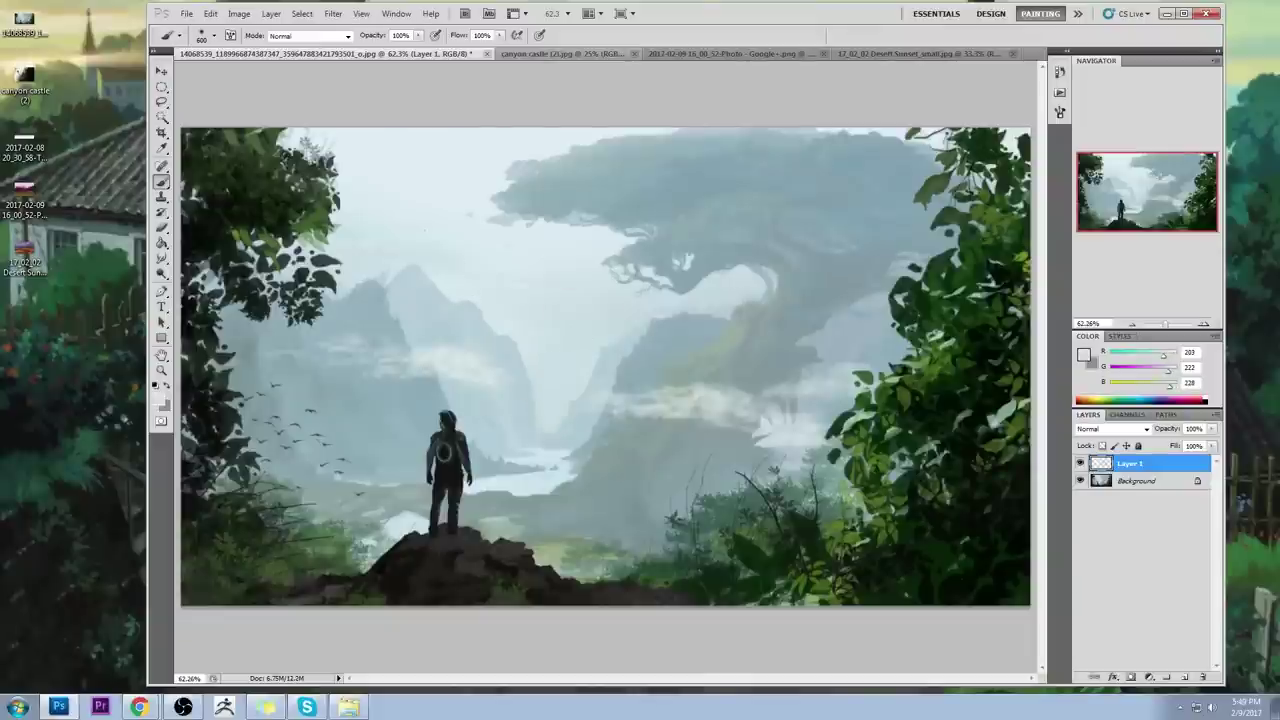
Step: Outline a narrow strip along the nearer mountain's ridge down past the figure with the freehand Lasso tool
{"action": "key", "text": "l"}
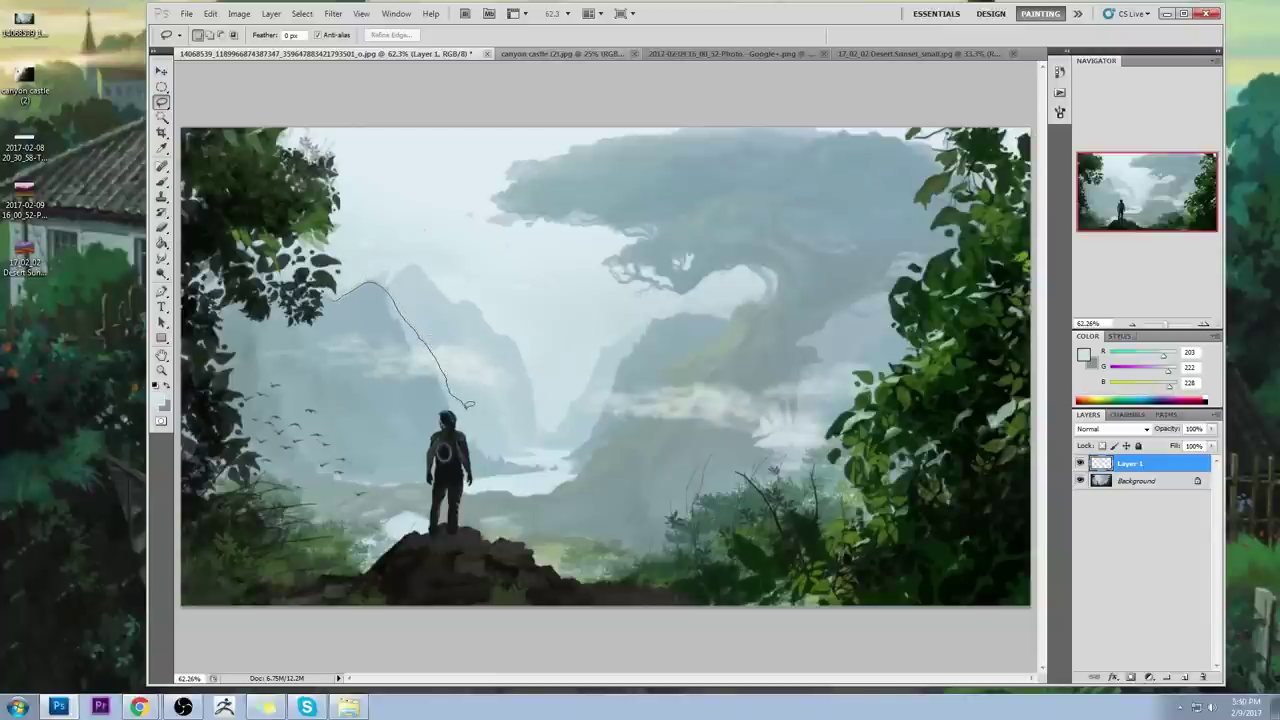
{"action": "left_click_drag", "start_coordinate": [489, 441], "coordinate": [503, 462]}
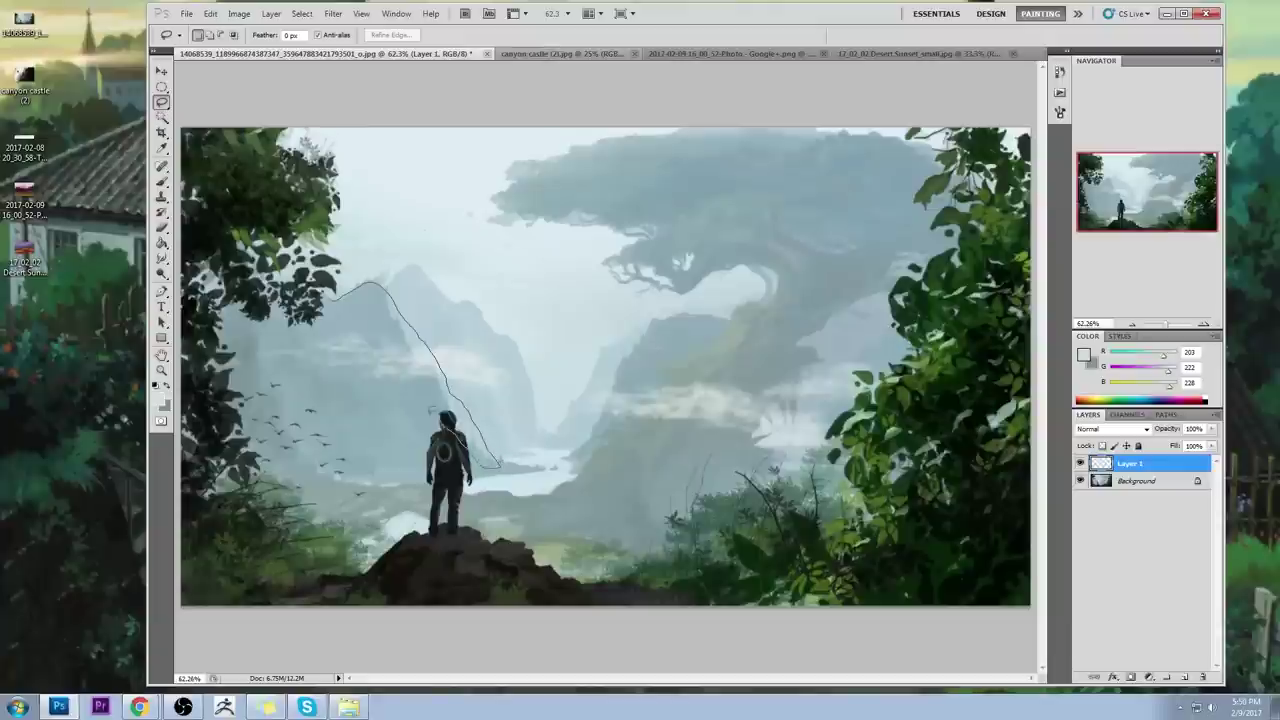
{"action": "left_click_drag", "start_coordinate": [392, 333], "coordinate": [336, 298]}
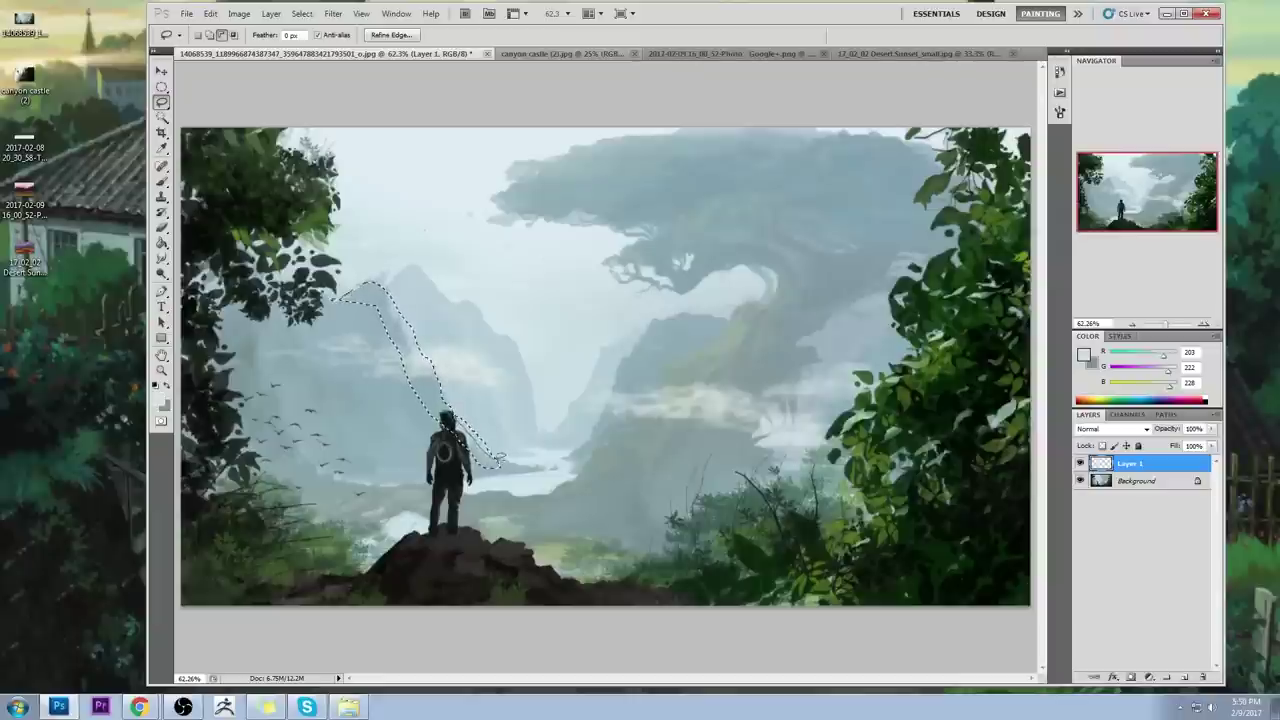
Step: Hide the selection edges, paint the ridge strip with sampled mountain blue-grey at 175 px, and deselect it
{"action": "key", "text": "ctrl+h"}
{"action": "key", "text": "b"}
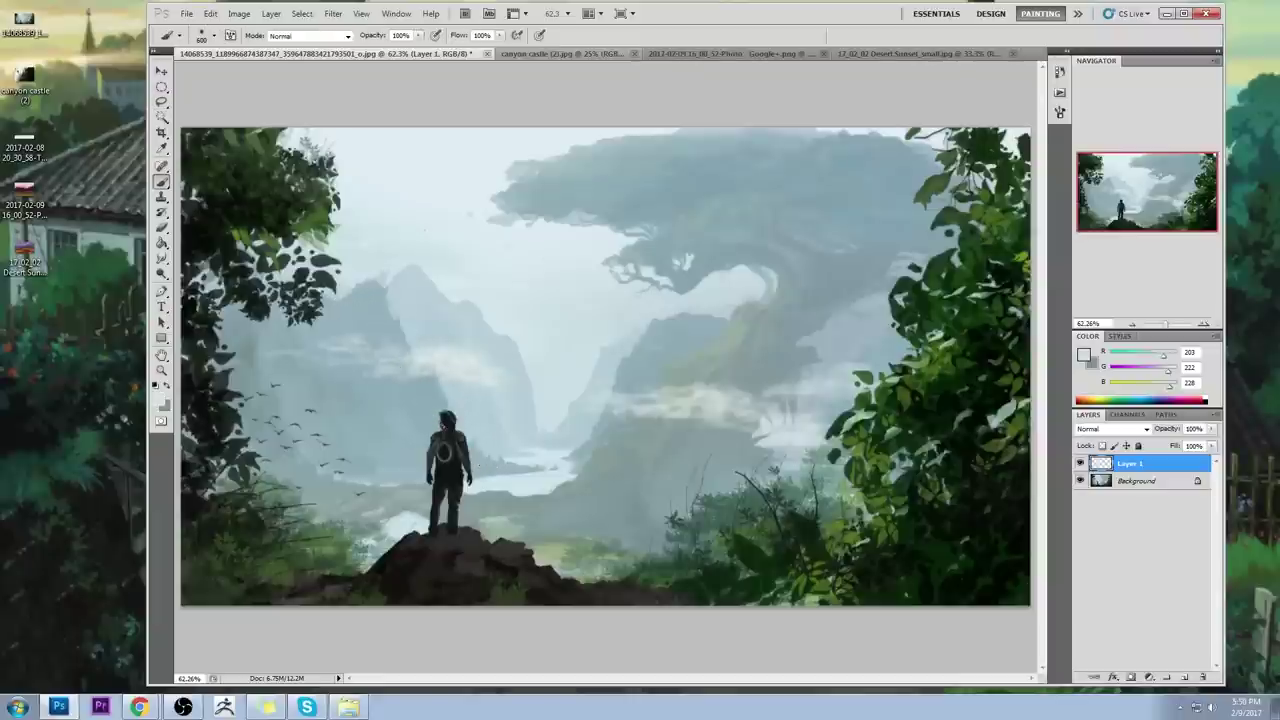
{"action": "left_click", "coordinate": [378, 301], "text": "alt"}
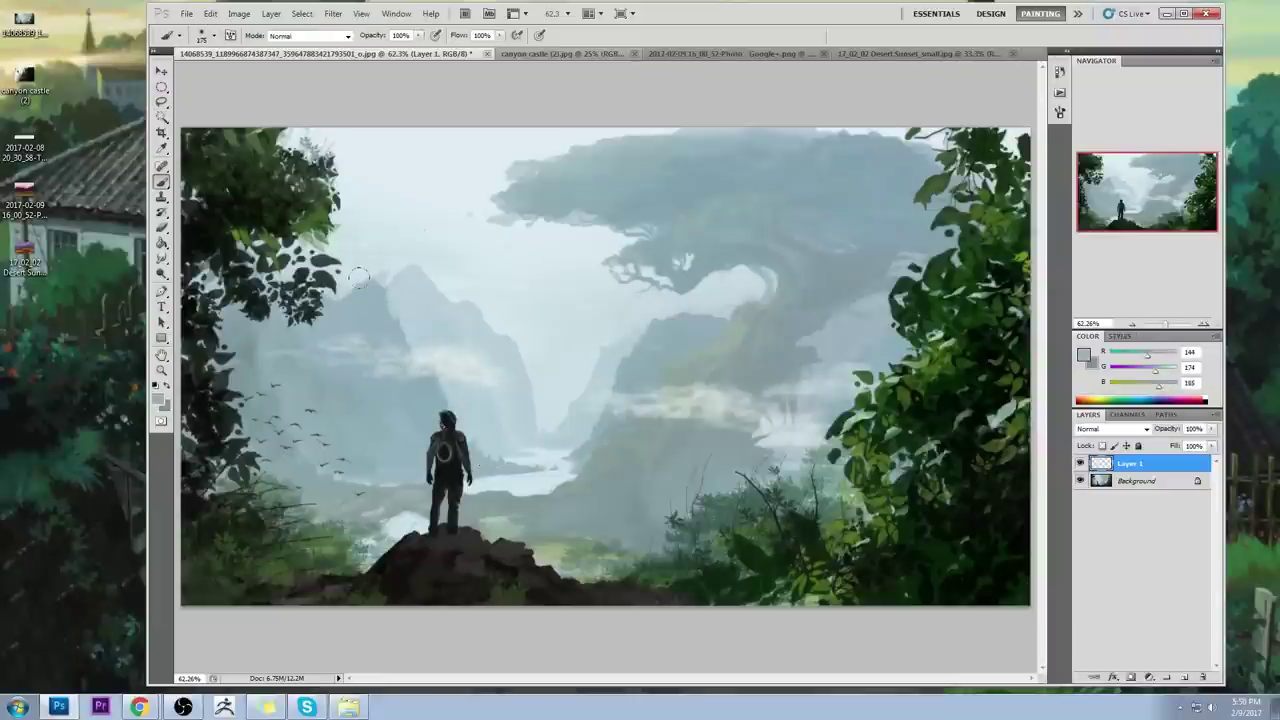
{"action": "left_click_drag", "start_coordinate": [376, 292], "coordinate": [394, 317]}
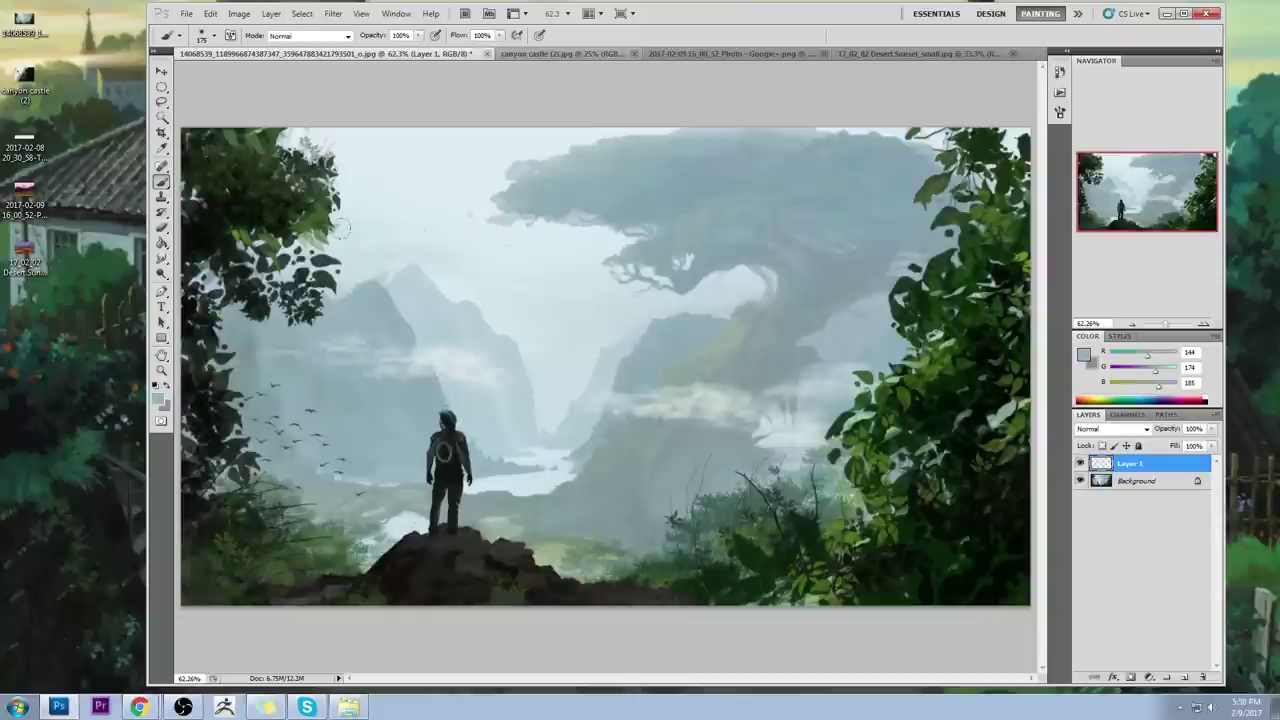
{"action": "mouse_move", "coordinate": [464, 440]}
{"action": "left_mouse_down"}
{"action": "mouse_move", "coordinate": [431, 413]}
{"action": "mouse_move", "coordinate": [449, 420]}
{"action": "mouse_move", "coordinate": [427, 397]}
{"action": "mouse_move", "coordinate": [453, 427]}
{"action": "left_mouse_up"}
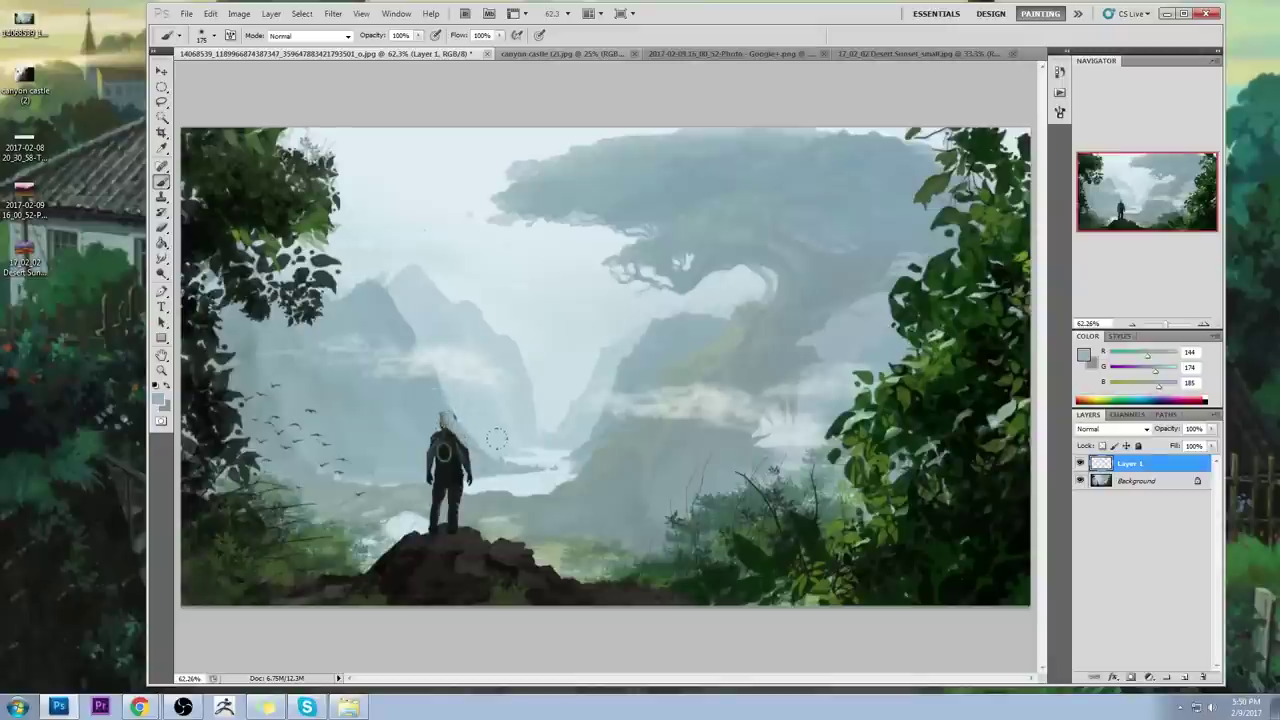
{"action": "key", "text": "m"}
{"action": "right_click", "coordinate": [433, 366]}
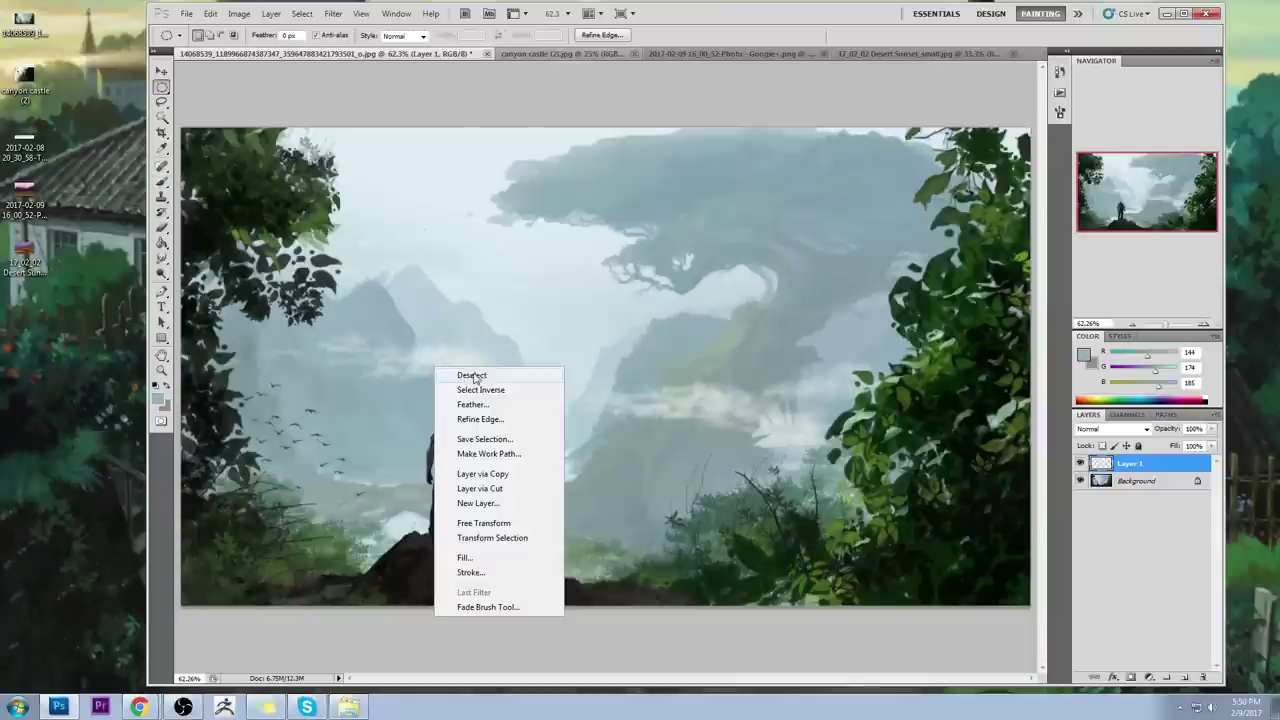
{"action": "left_click", "coordinate": [474, 376]}
{"action": "key", "text": "b"}
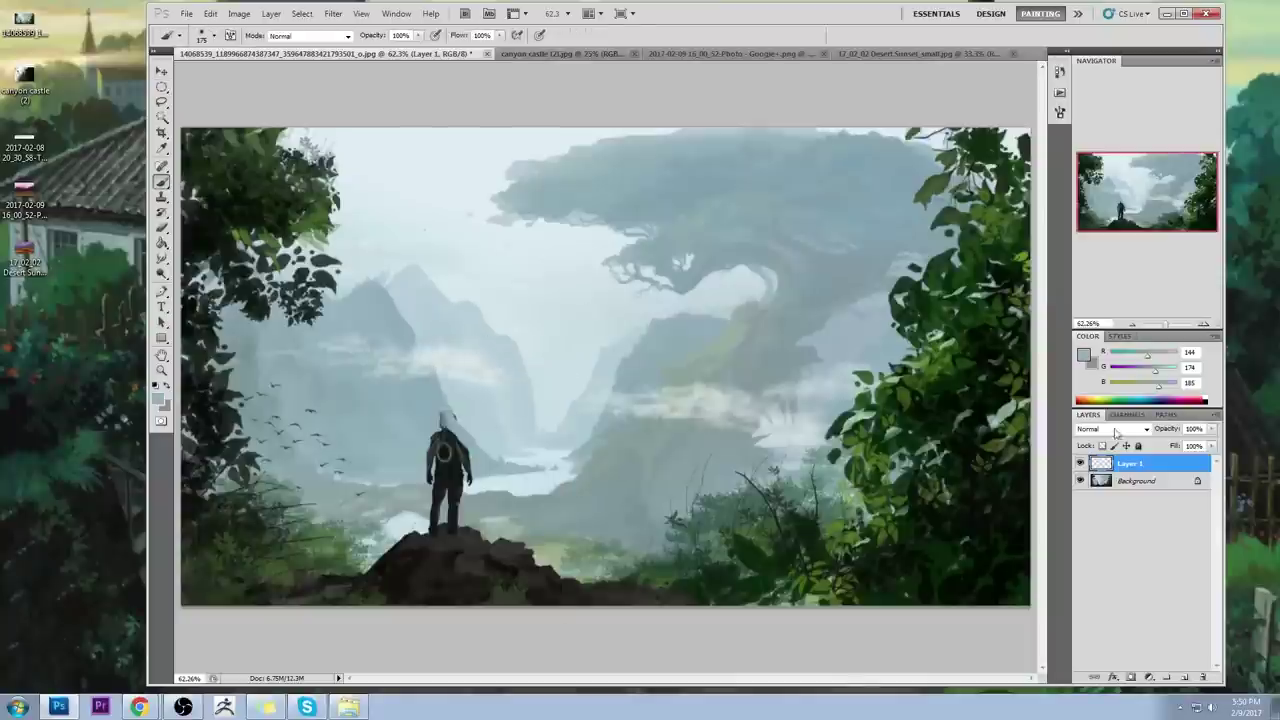
Step: Compare the painting with and without Layer 1, and lower the layer's fill to 48% to reveal the overpainted figure
{"action": "left_click", "coordinate": [1080, 464]}
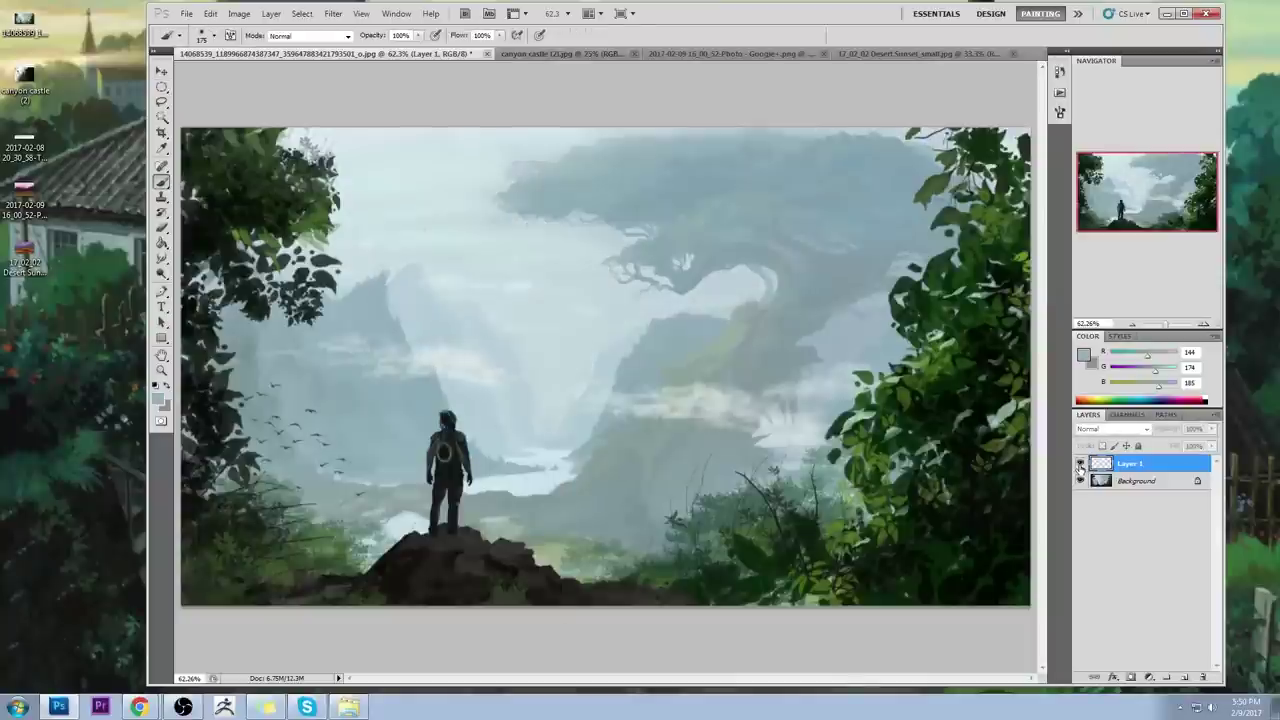
{"action": "left_click", "coordinate": [1080, 466]}
{"action": "left_click", "coordinate": [1212, 446]}
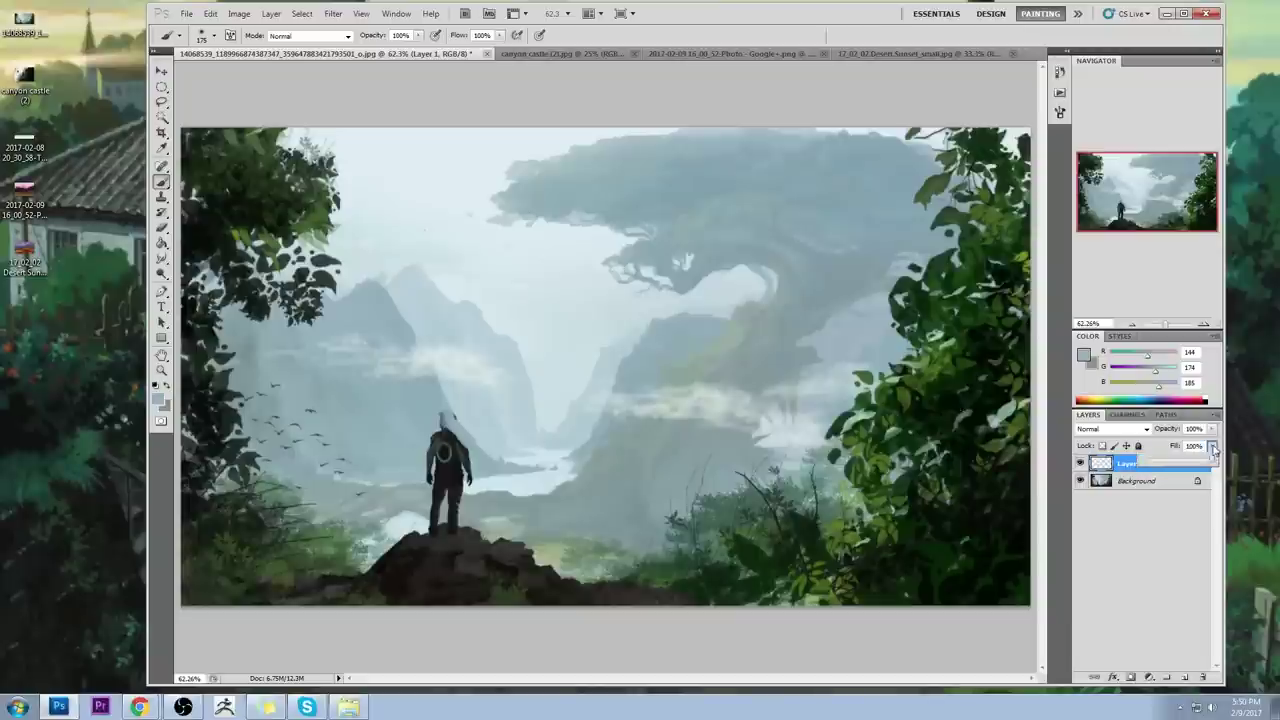
{"action": "left_click_drag", "start_coordinate": [1212, 461], "coordinate": [1174, 462]}
{"action": "key", "text": "m"}
{"action": "right_click", "coordinate": [600, 361]}
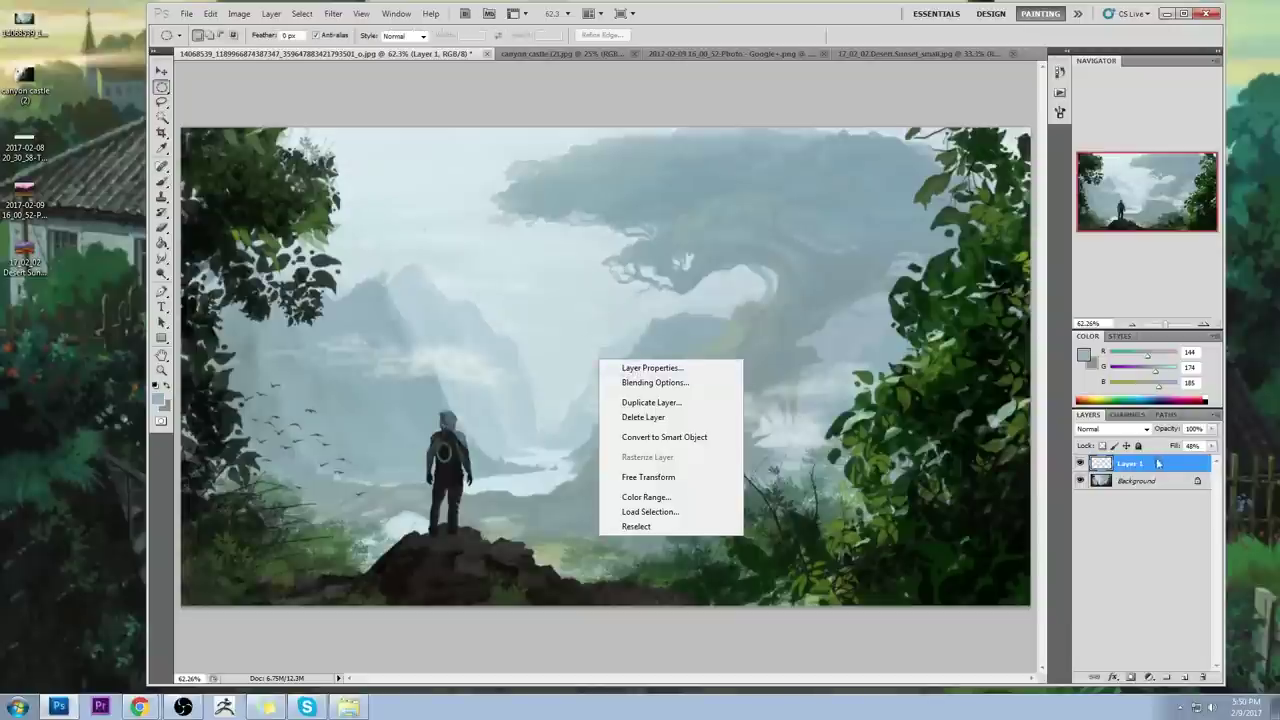
{"action": "key", "text": "Escape"}
Step: Reduce the eraser to 25 px and erase the blue-grey paint covering the figure's helmet
{"action": "key", "text": "z"}
{"action": "left_click_drag", "start_coordinate": [437, 437], "coordinate": [543, 405]}
{"action": "key", "text": "e"}
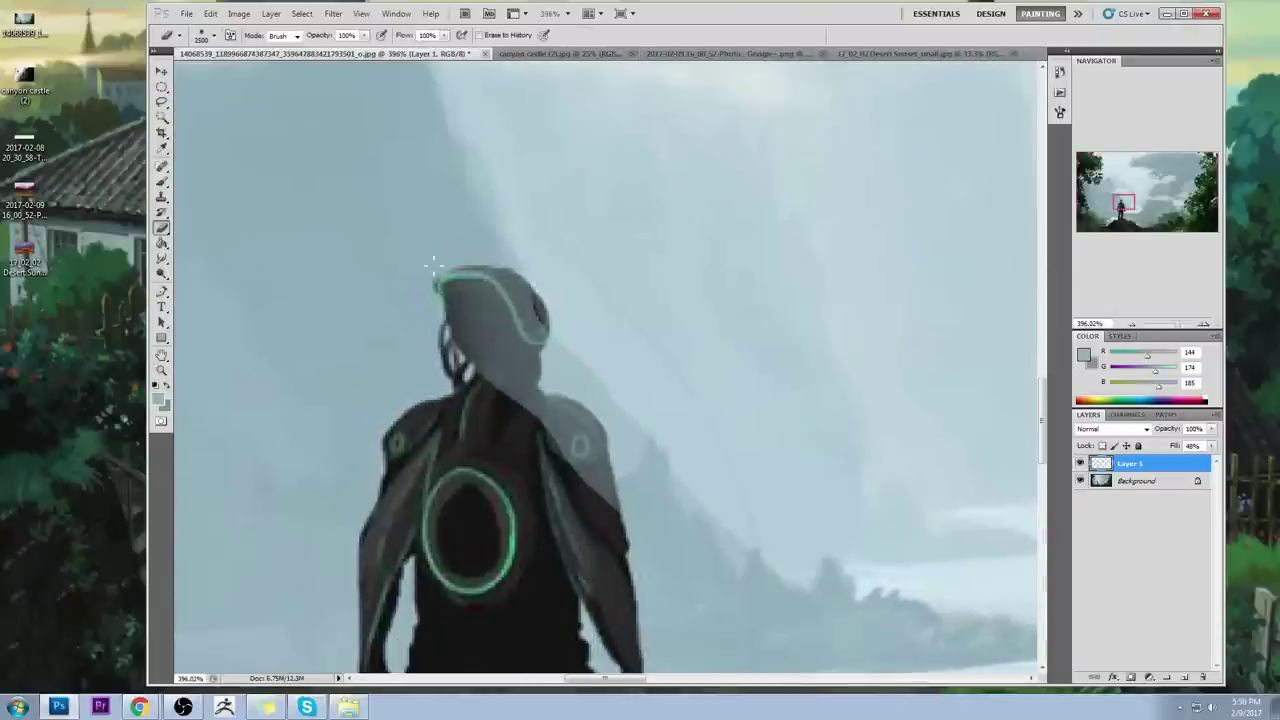
{"action": "key", "text": "bracketleft"}
{"action": "key", "text": "bracketleft"}
{"action": "key", "text": "bracketleft"}
{"action": "key", "text": "bracketleft"}
{"action": "key", "text": "bracketleft"}
{"action": "key", "text": "bracketleft"}
{"action": "key", "text": "bracketleft"}
{"action": "key", "text": "bracketleft"}
{"action": "mouse_move", "coordinate": [480, 308]}
{"action": "left_mouse_down"}
{"action": "mouse_move", "coordinate": [468, 330]}
{"action": "mouse_move", "coordinate": [499, 353]}
{"action": "mouse_move", "coordinate": [520, 296]}
{"action": "mouse_move", "coordinate": [464, 280]}
{"action": "mouse_move", "coordinate": [451, 302]}
{"action": "left_mouse_up"}
Step: Erase the leftover blue-grey paint from the figure's neck, shoulder and upper arm
{"action": "left_click_drag", "start_coordinate": [514, 408], "coordinate": [576, 466]}
{"action": "left_click_drag", "start_coordinate": [523, 420], "coordinate": [596, 446]}
{"action": "mouse_move", "coordinate": [536, 396]}
{"action": "left_mouse_down"}
{"action": "mouse_move", "coordinate": [559, 480]}
{"action": "mouse_move", "coordinate": [604, 494]}
{"action": "left_mouse_up"}
{"action": "mouse_move", "coordinate": [544, 422]}
{"action": "left_mouse_down"}
{"action": "mouse_move", "coordinate": [558, 482]}
{"action": "mouse_move", "coordinate": [593, 521]}
{"action": "left_mouse_up"}
{"action": "left_click_drag", "start_coordinate": [519, 402], "coordinate": [571, 440]}
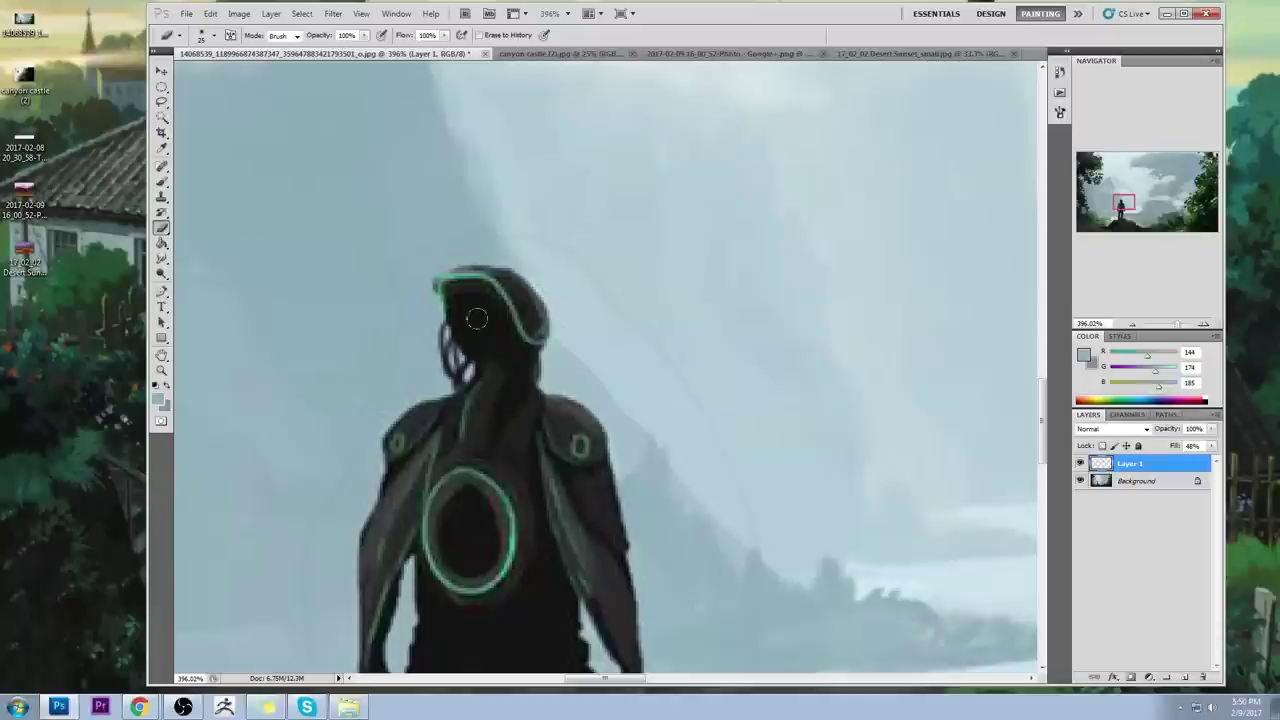
Step: Restore Layer 1's fill to 100% with the whole painting in view
{"action": "key", "text": "ctrl+0"}
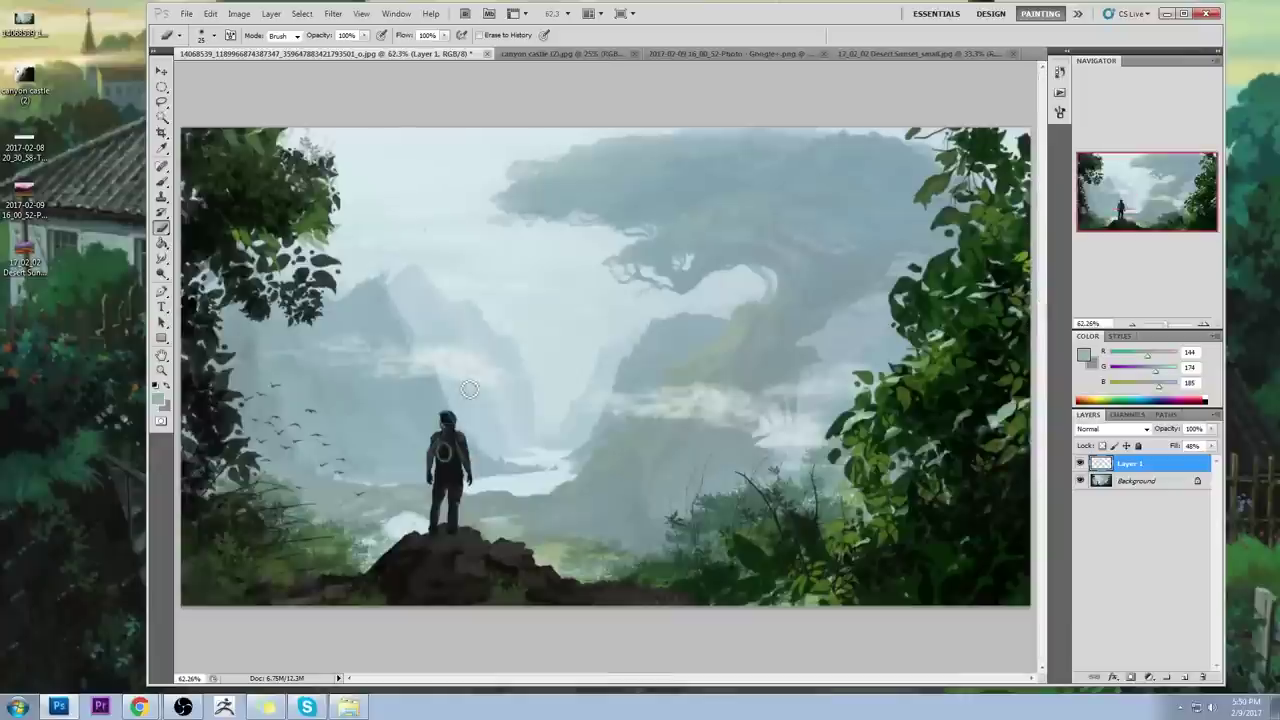
{"action": "key", "text": "ctrl+minus"}
{"action": "key", "text": "ctrl+plus"}
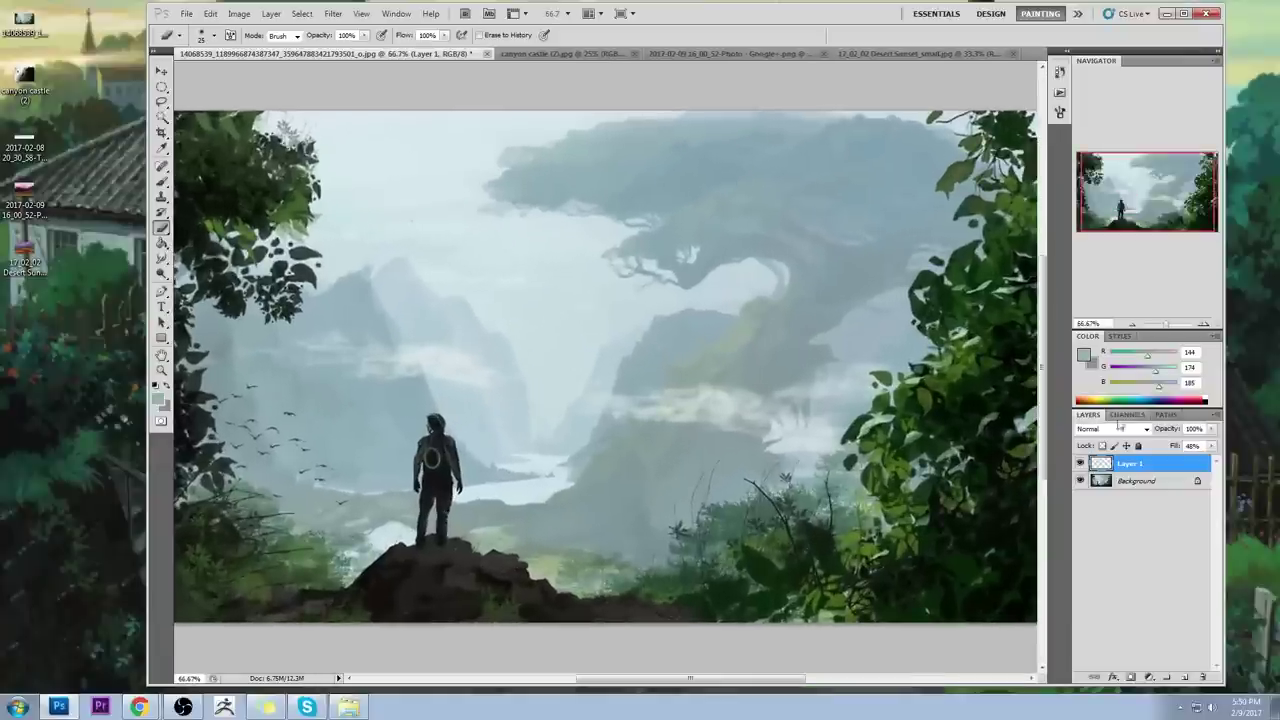
{"action": "left_click", "coordinate": [1212, 446]}
{"action": "left_click_drag", "start_coordinate": [1201, 461], "coordinate": [1235, 460]}
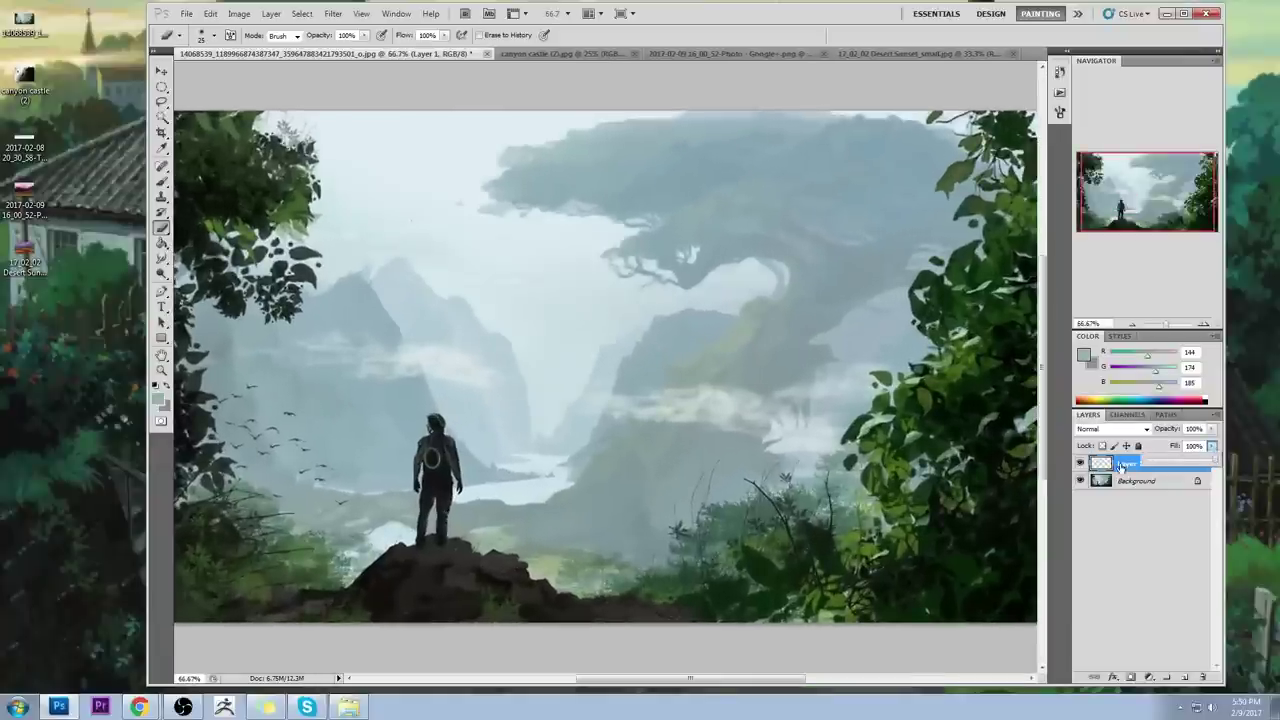
Step: Compare the painting before and after the Layer 1 changes at progressively smaller view sizes
{"action": "left_click", "coordinate": [1080, 464]}
{"action": "left_click", "coordinate": [1080, 464]}
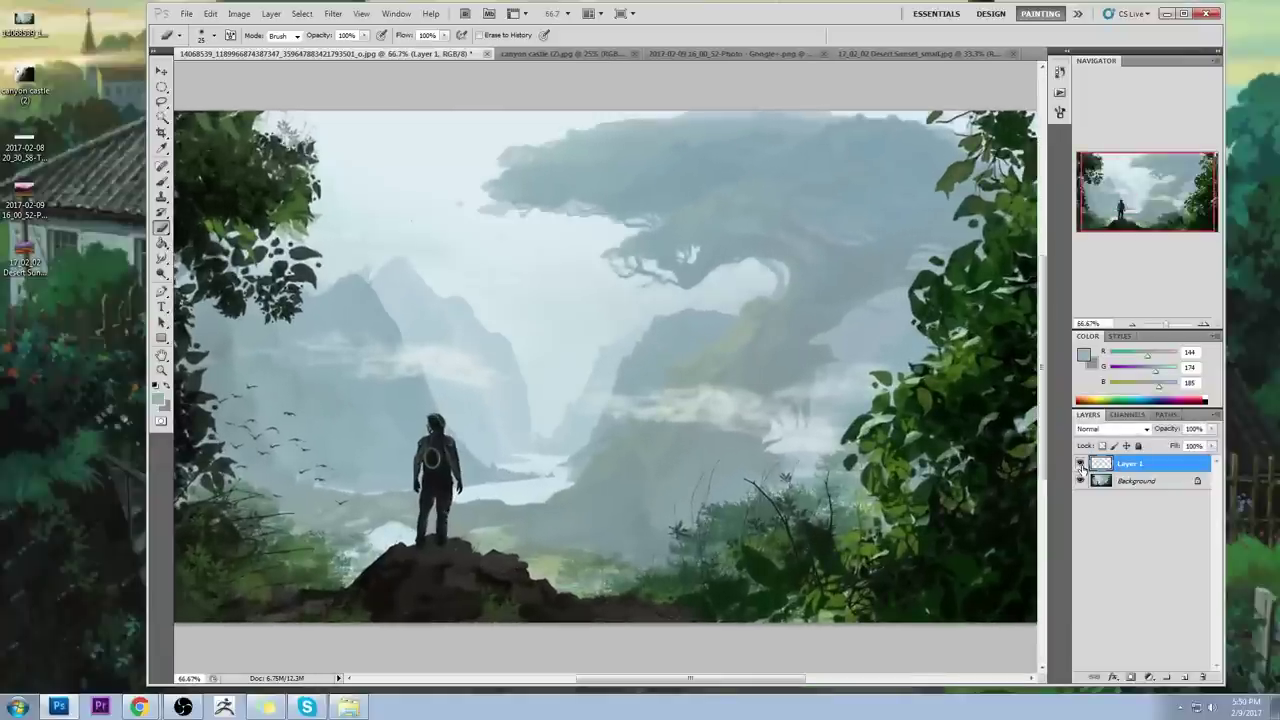
{"action": "left_click", "coordinate": [1080, 464]}
{"action": "left_click", "coordinate": [1080, 464]}
{"action": "key", "text": "ctrl+minus"}
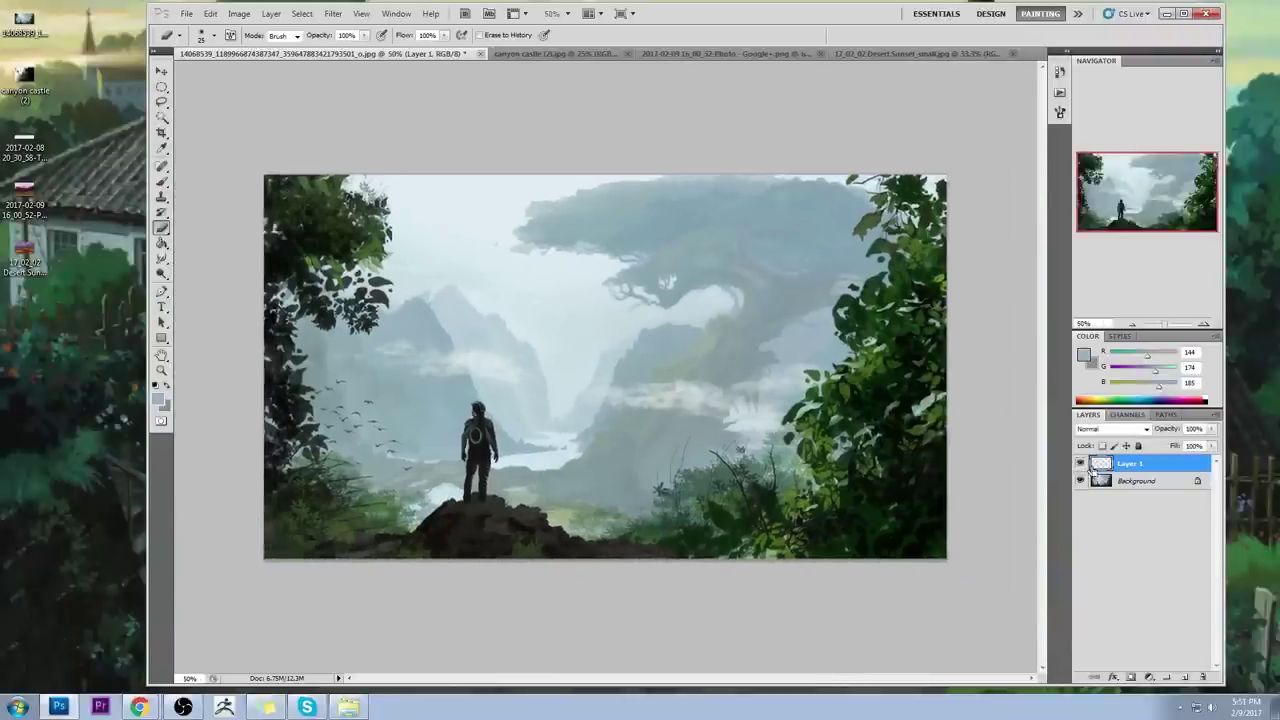
{"action": "key", "text": "ctrl+minus"}
{"action": "left_click", "coordinate": [1080, 464]}
{"action": "left_click", "coordinate": [1080, 464]}
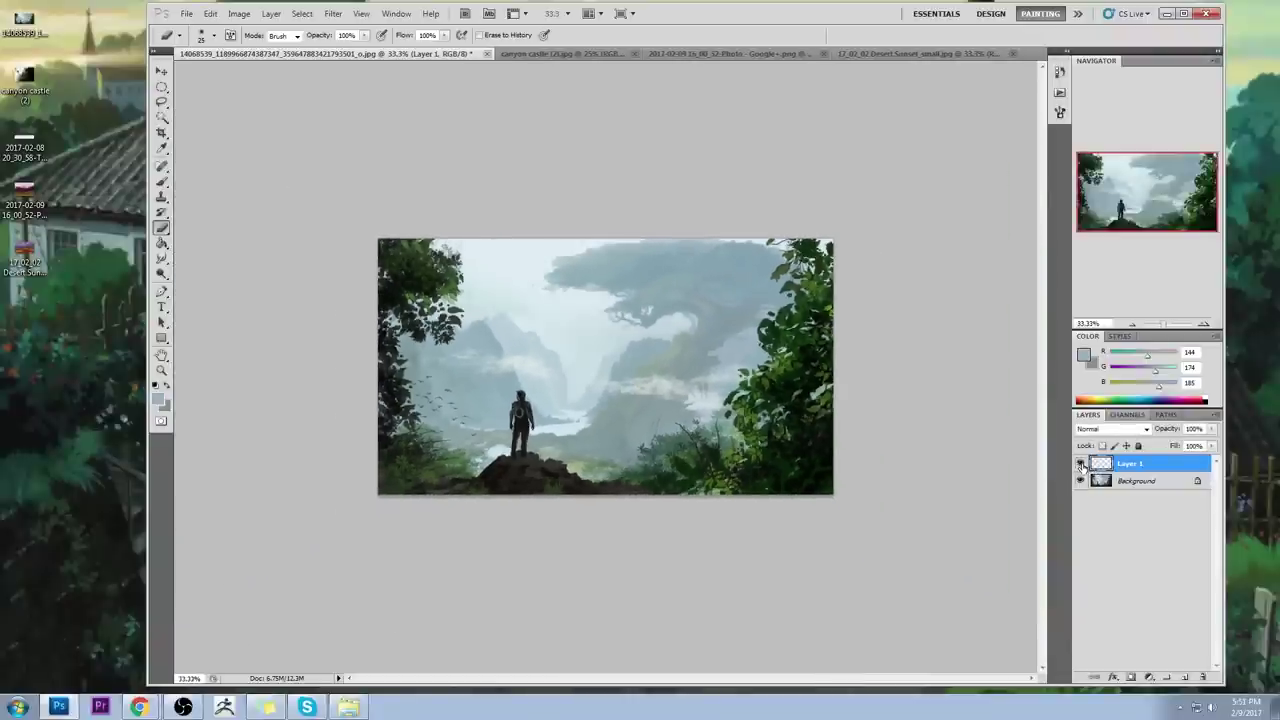
{"action": "left_click", "coordinate": [1080, 464]}
{"action": "left_click", "coordinate": [1080, 464]}
{"action": "left_click", "coordinate": [1080, 464]}
{"action": "left_click", "coordinate": [1080, 464]}
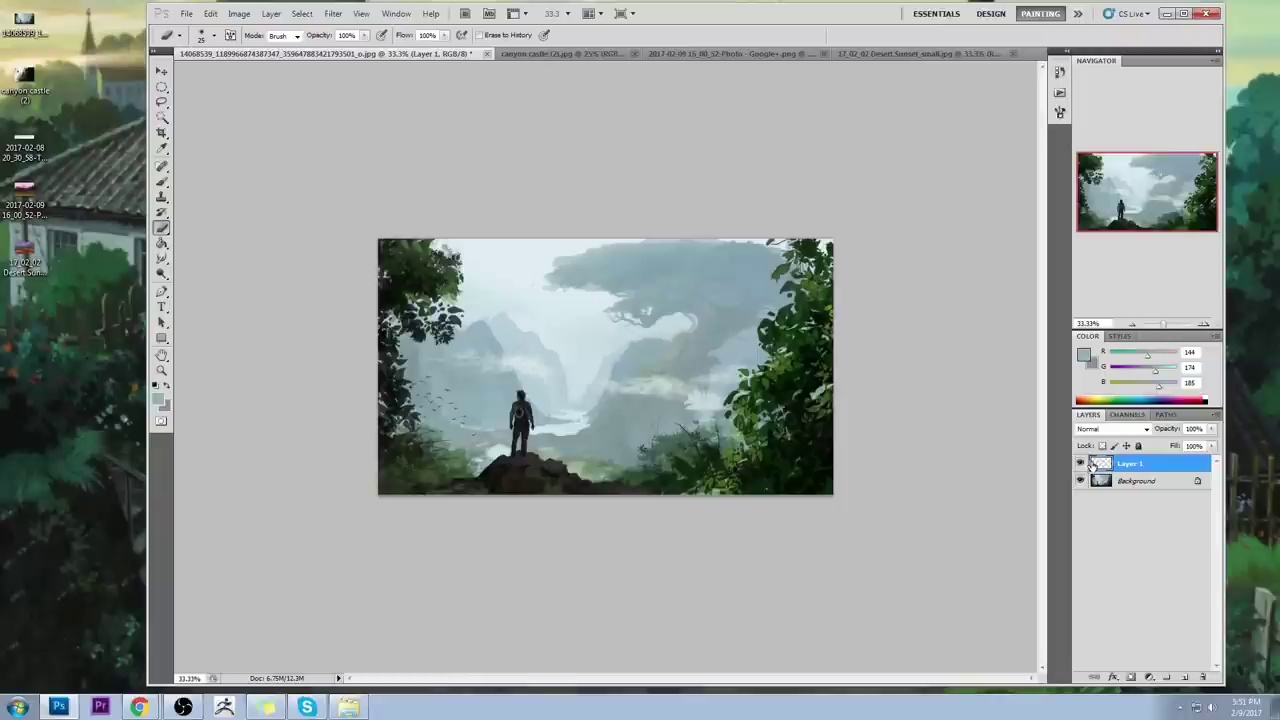
Step: Choose a 150 px eraser brush and a textured 175 px paintbrush from the brush presets
{"action": "right_click", "coordinate": [497, 330]}
{"action": "left_click", "coordinate": [585, 488]}
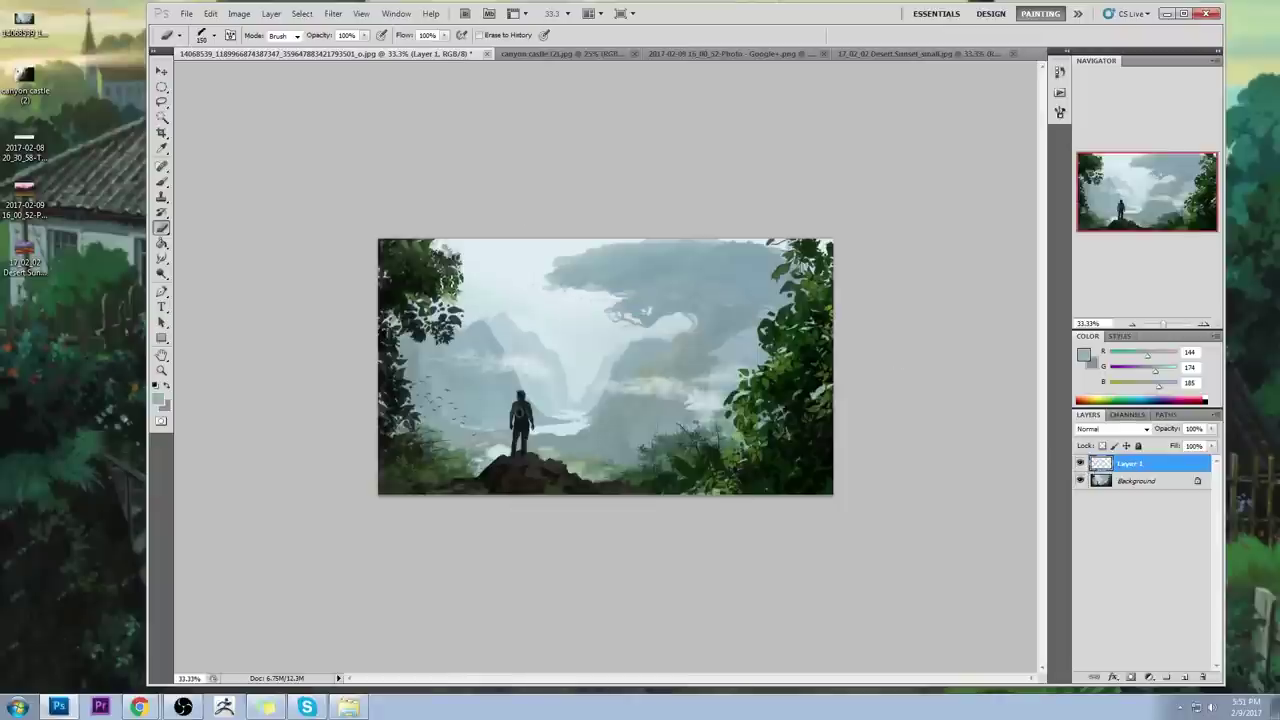
{"action": "key", "text": "b"}
{"action": "right_click", "coordinate": [494, 284]}
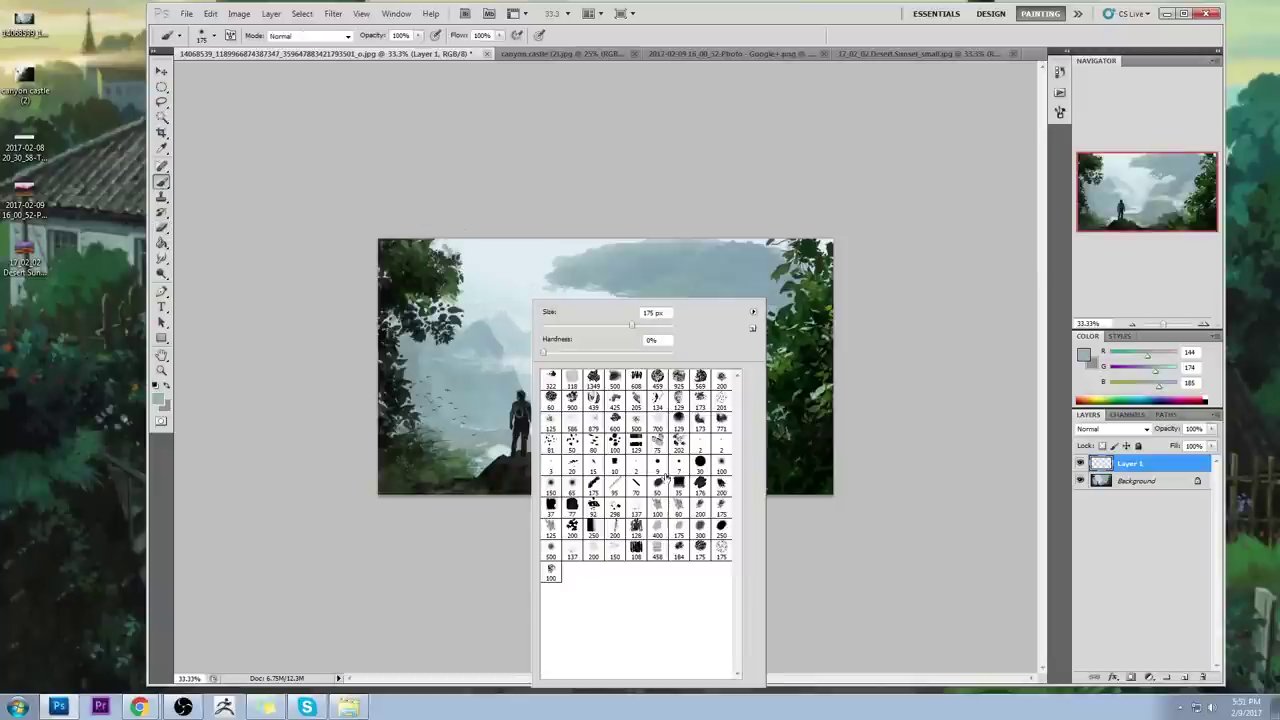
{"action": "left_click", "coordinate": [591, 488]}
{"action": "left_click", "coordinate": [916, 339]}
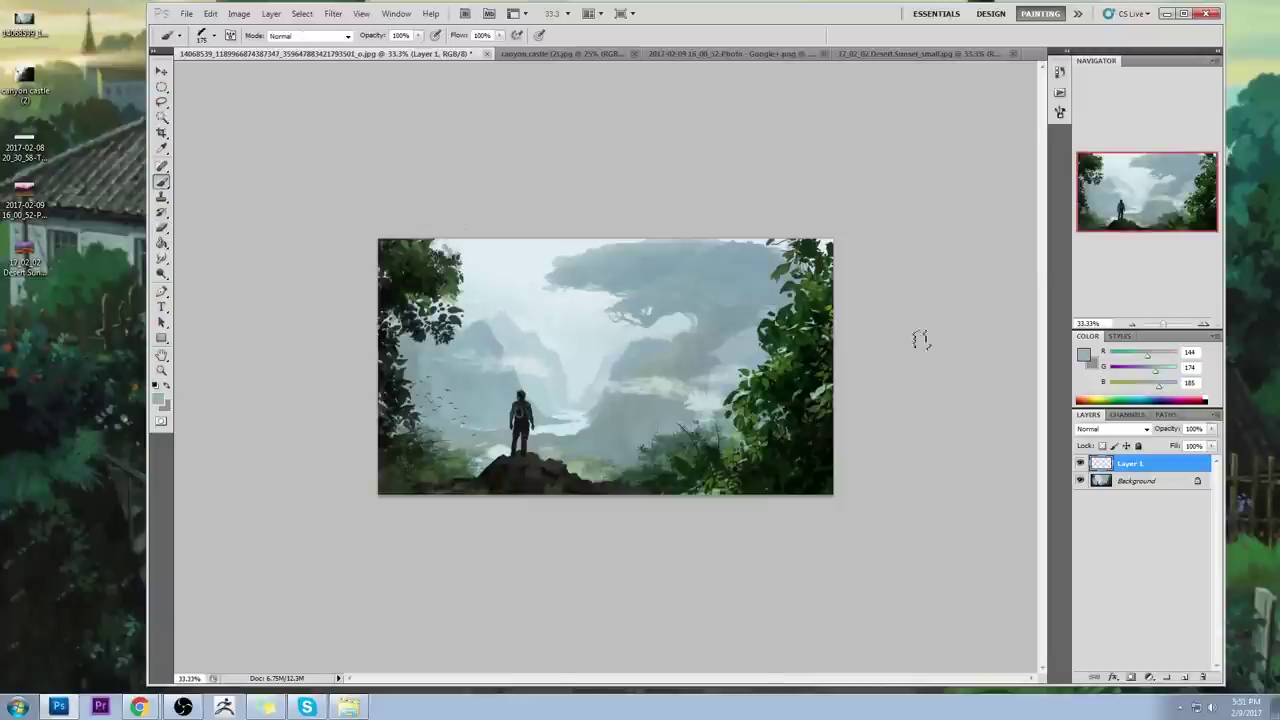
Step: Reduce the paintbrush to 45 px and touch up the nearer mountain's peak with sampled pale mist and blue-grey
{"action": "key", "text": "["}
{"action": "key", "text": "["}
{"action": "key", "text": "["}
{"action": "key", "text": "["}
{"action": "key", "text": "["}
{"action": "key", "text": "["}
{"action": "key", "text": "["}
{"action": "key", "text": "["}
{"action": "left_click", "coordinate": [491, 309], "text": "alt"}
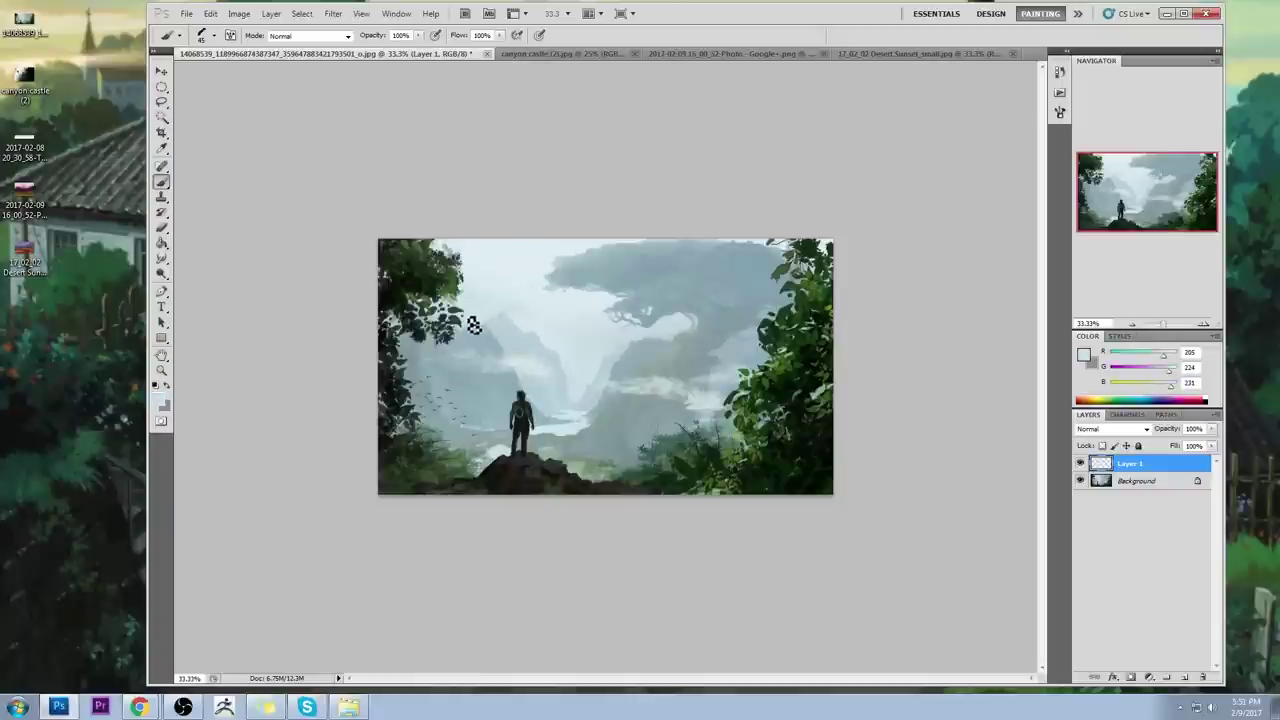
{"action": "left_click", "coordinate": [483, 326], "text": "alt"}
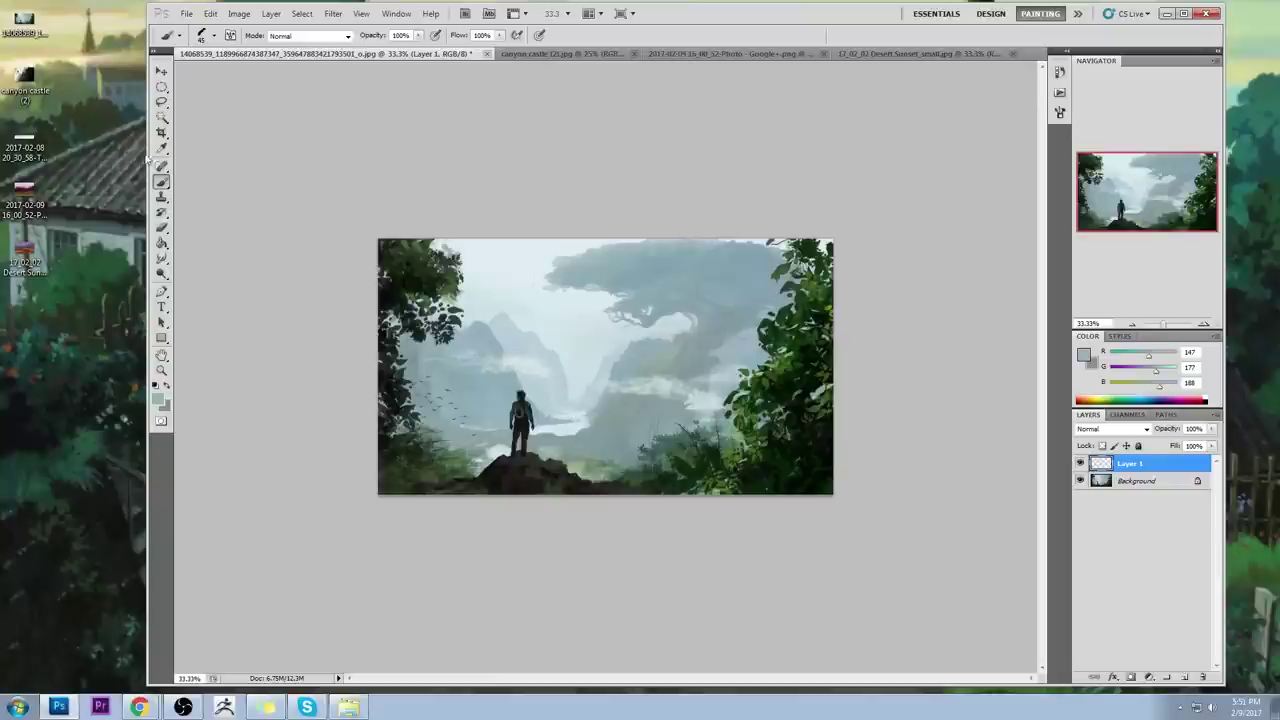
Step: Select the empty area of Layer 1 with the Magic Wand and merge the layer into the Background
{"action": "left_click", "coordinate": [161, 117]}
{"action": "left_click", "coordinate": [573, 434]}
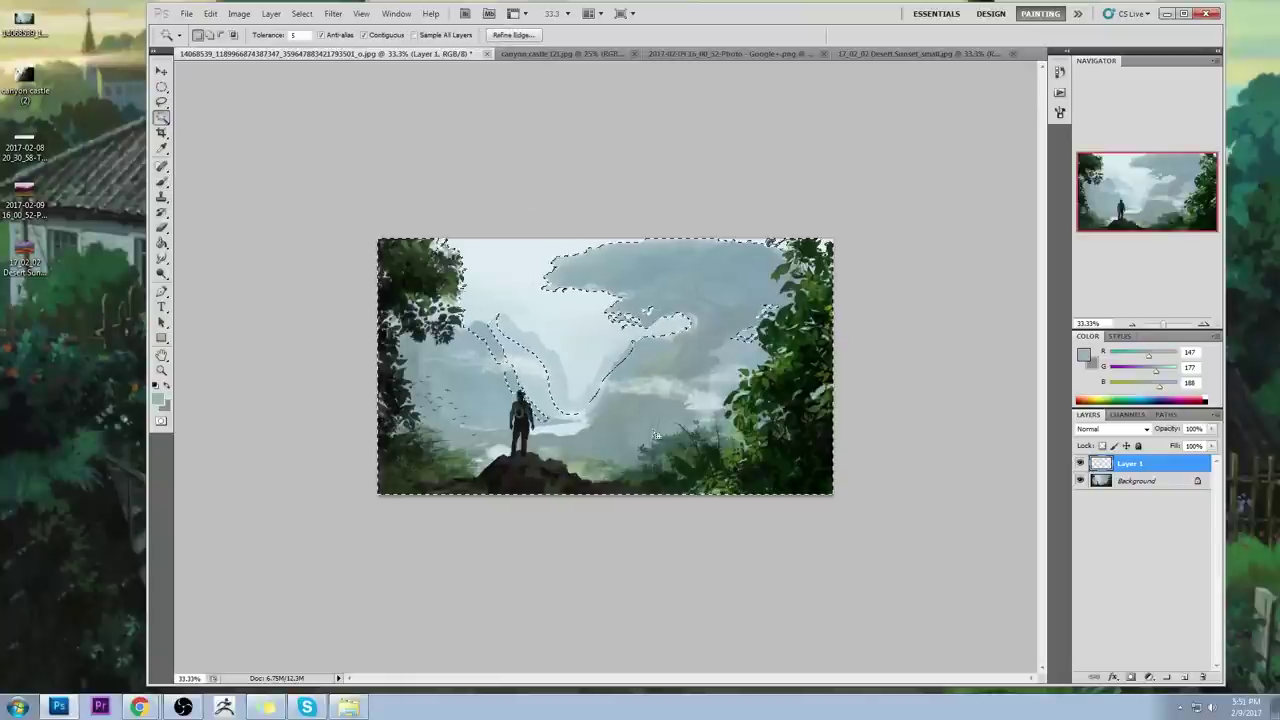
{"action": "right_click", "coordinate": [1133, 465]}
{"action": "left_click", "coordinate": [1153, 438]}
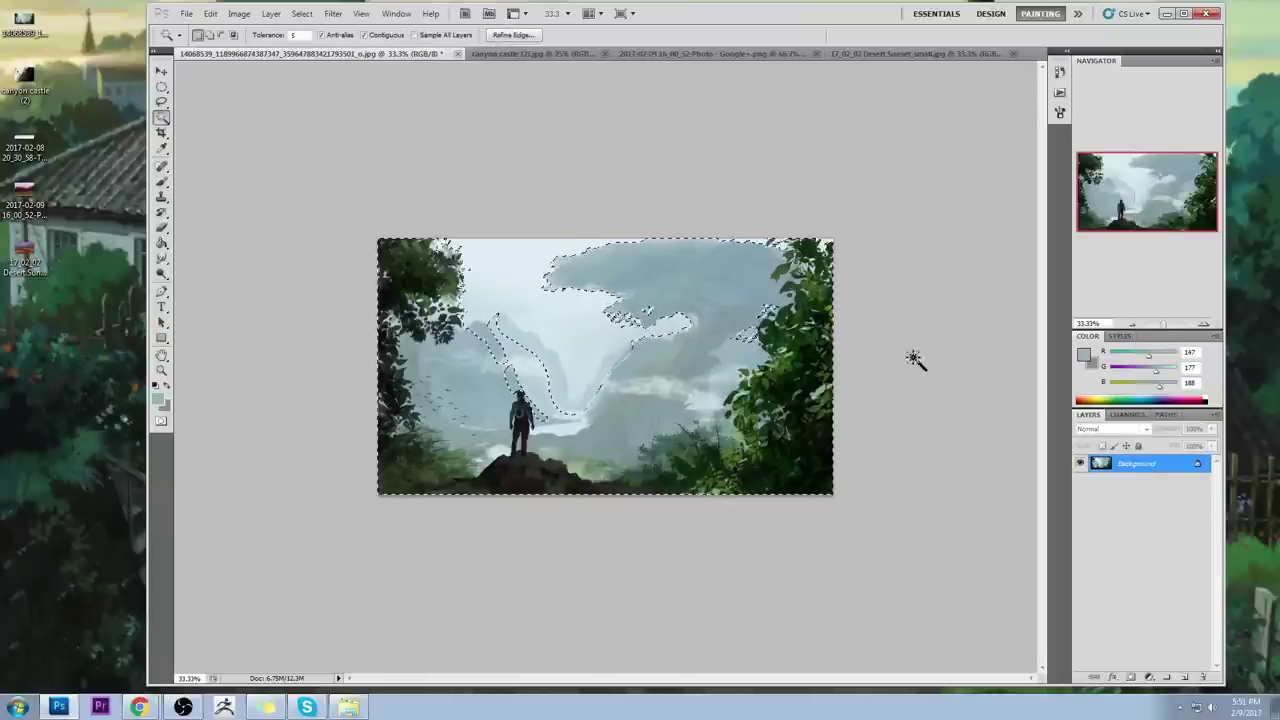
Step: Set the Magic Wand tolerance to 15 and select the pale water beside the figure
{"action": "key", "text": "ctrl+d"}
{"action": "left_click", "coordinate": [570, 430]}
{"action": "left_click", "coordinate": [584, 426], "text": "shift"}
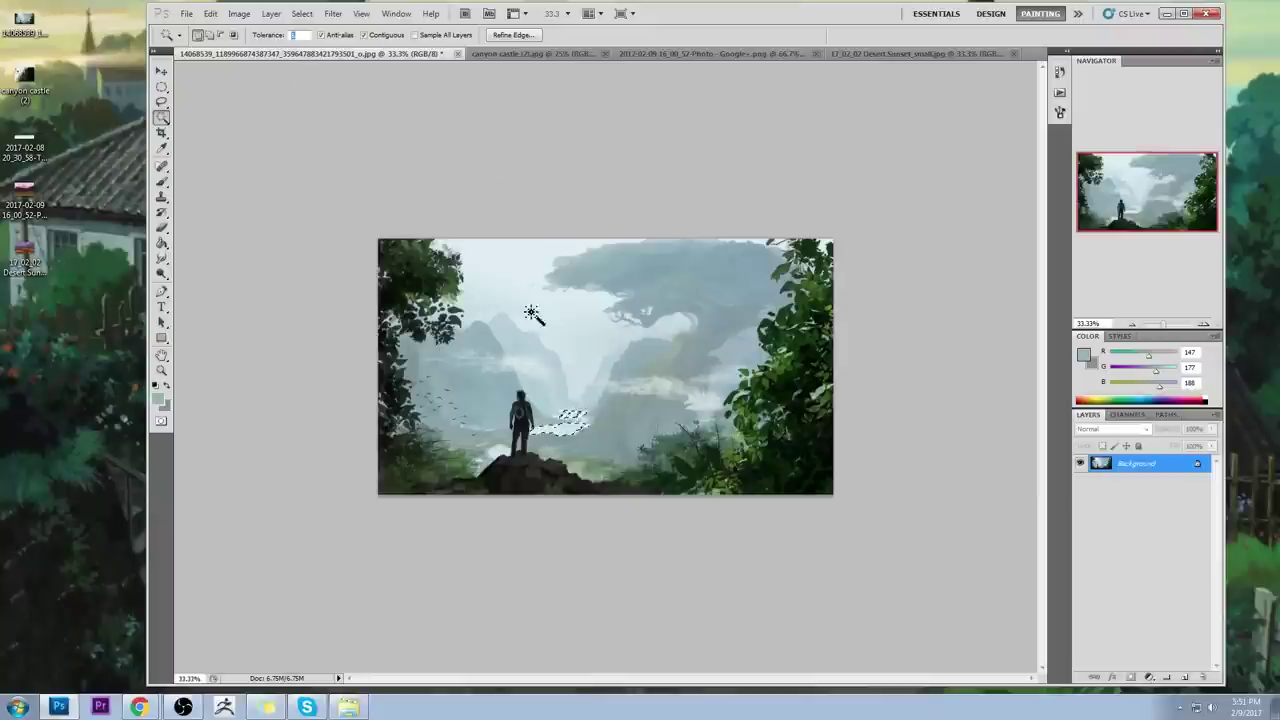
{"action": "type", "text": "15"}
{"action": "left_click", "coordinate": [889, 278]}
{"action": "left_click", "coordinate": [589, 430]}
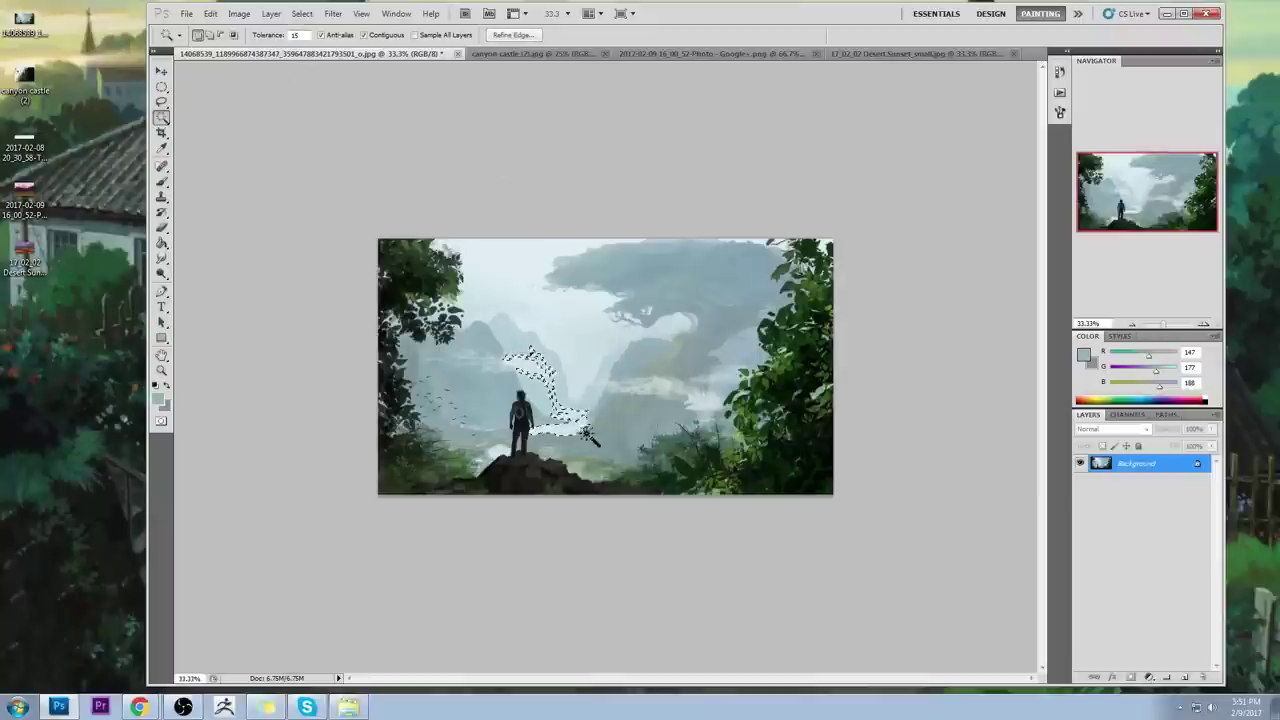
Step: Trim the selection with the Lasso so that only the patch of water beside the figure is included
{"action": "key", "text": "l"}
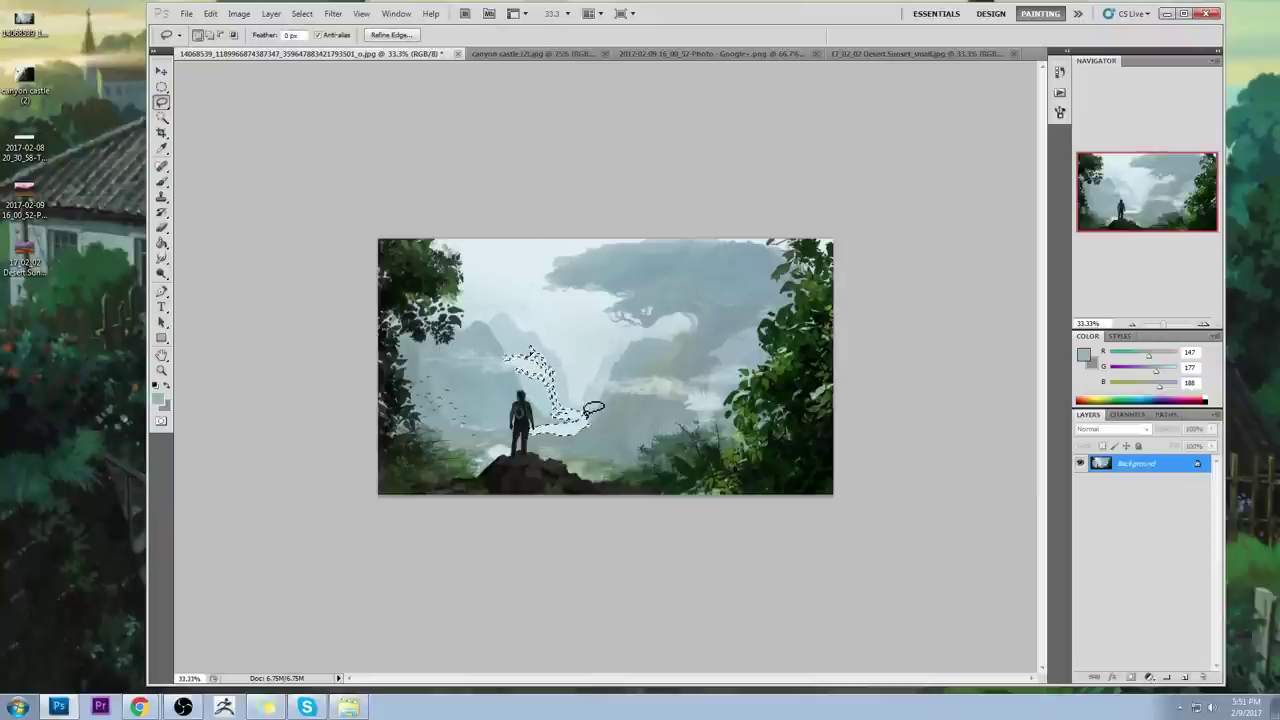
{"action": "mouse_move", "coordinate": [561, 412]}
{"action": "left_mouse_down"}
{"action": "mouse_move", "coordinate": [540, 347]}
{"action": "mouse_move", "coordinate": [588, 389]}
{"action": "left_mouse_up"}
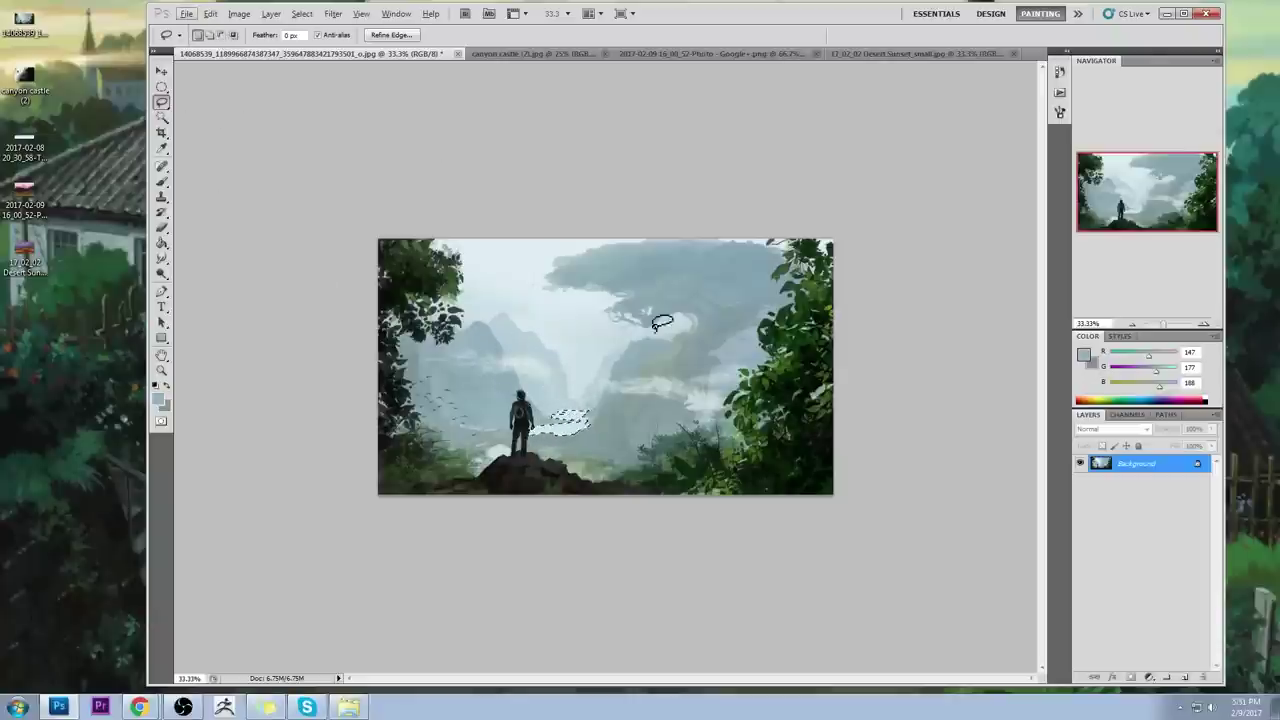
{"action": "key", "text": "b"}
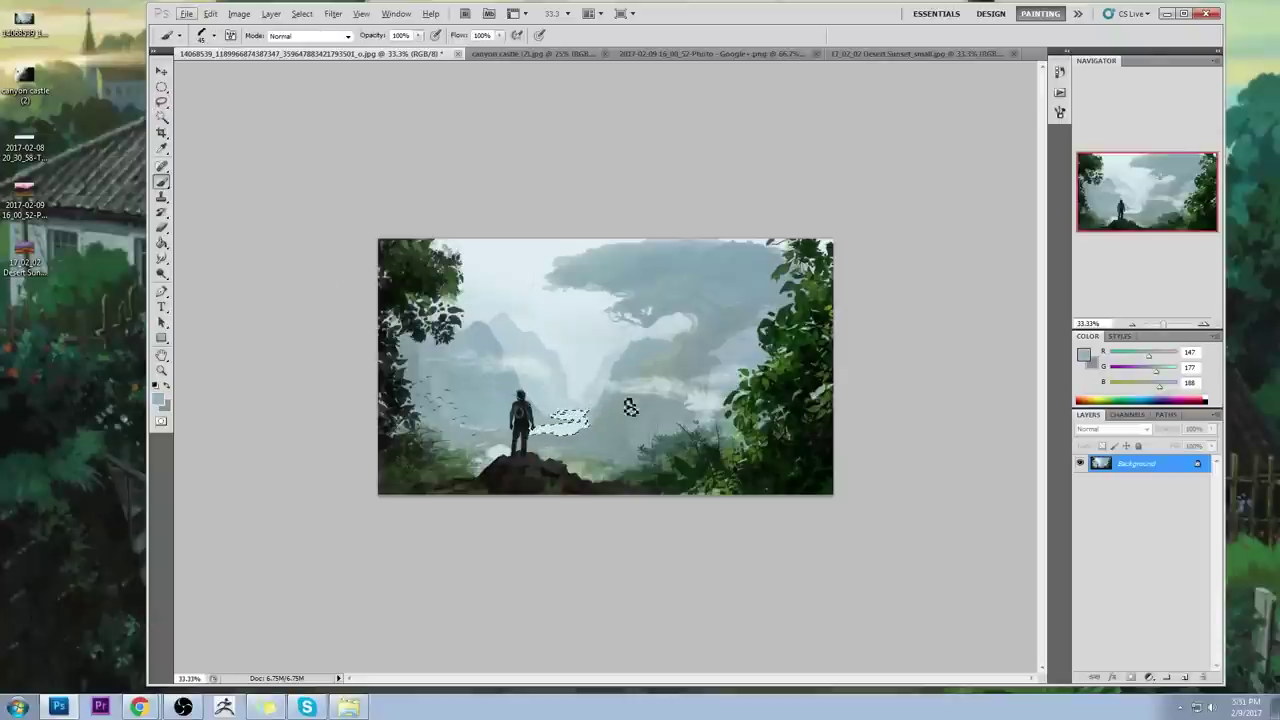
{"action": "key", "text": "ctrl+d"}
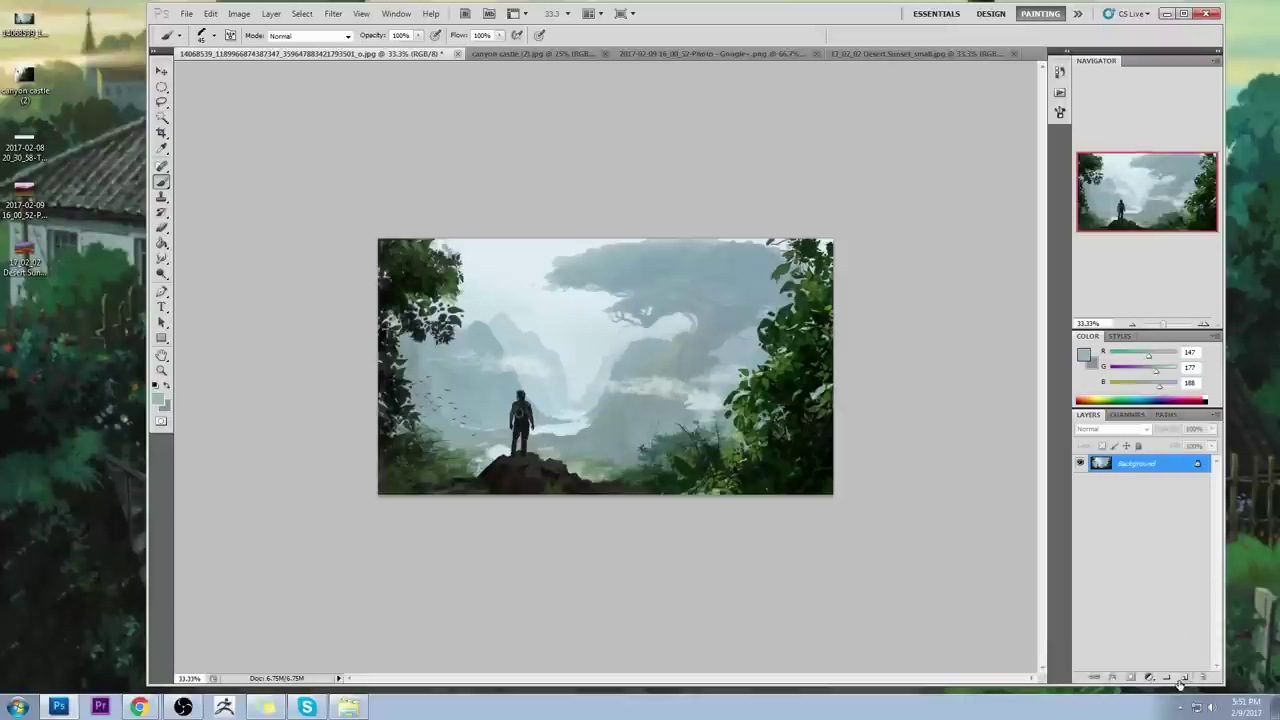
Step: Choose a soft round paintbrush, enlarge it to 250 px, and lower its opacity to 68%
{"action": "key", "text": "o"}
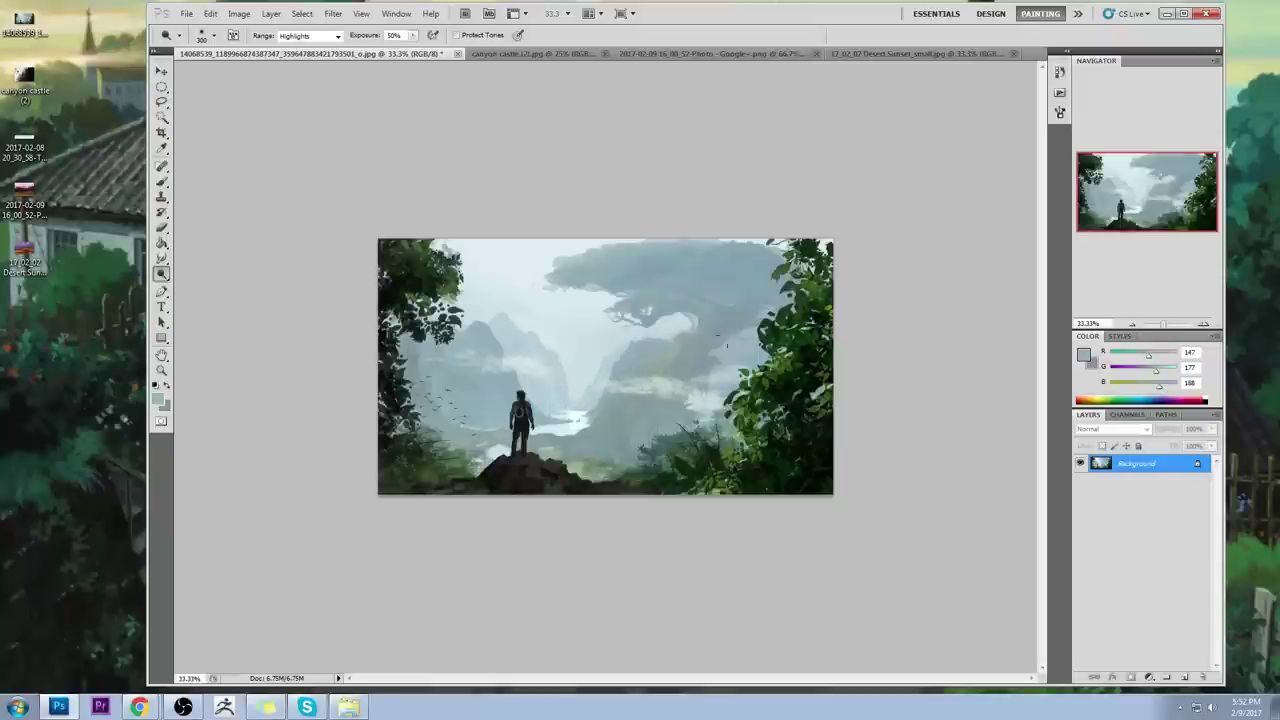
{"action": "key", "text": "b"}
{"action": "right_click", "coordinate": [588, 390]}
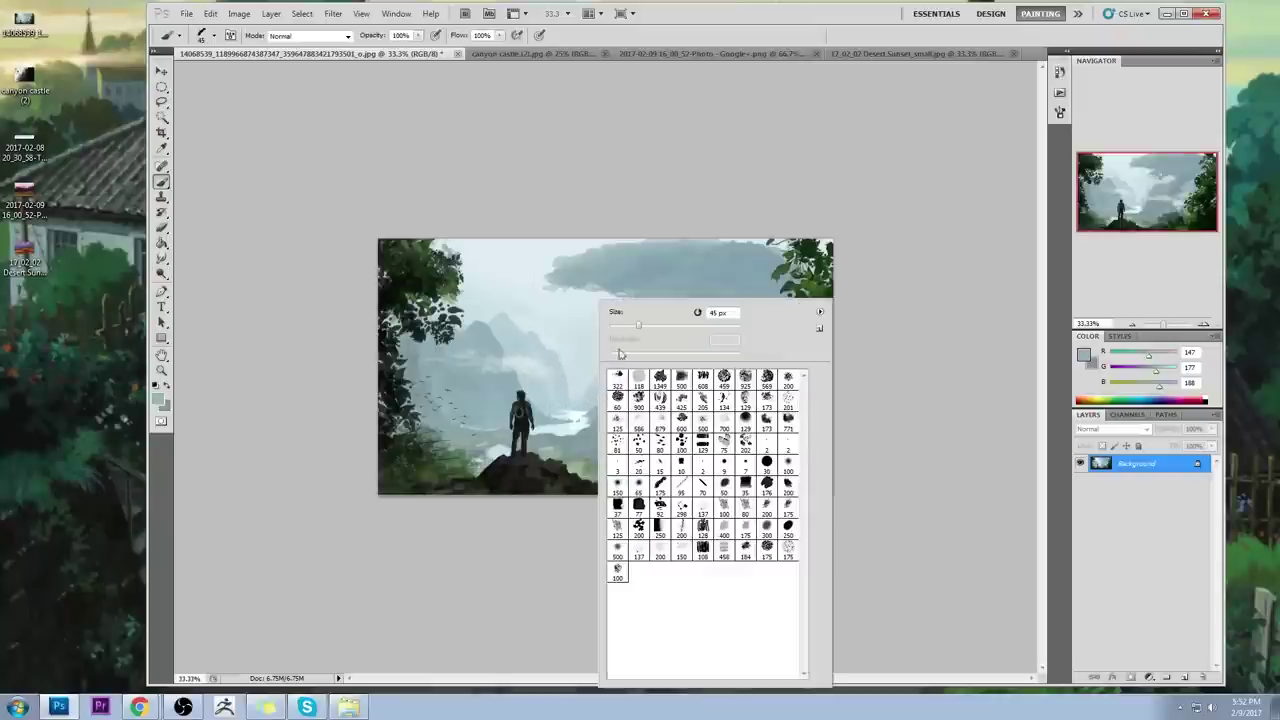
{"action": "left_click", "coordinate": [898, 413]}
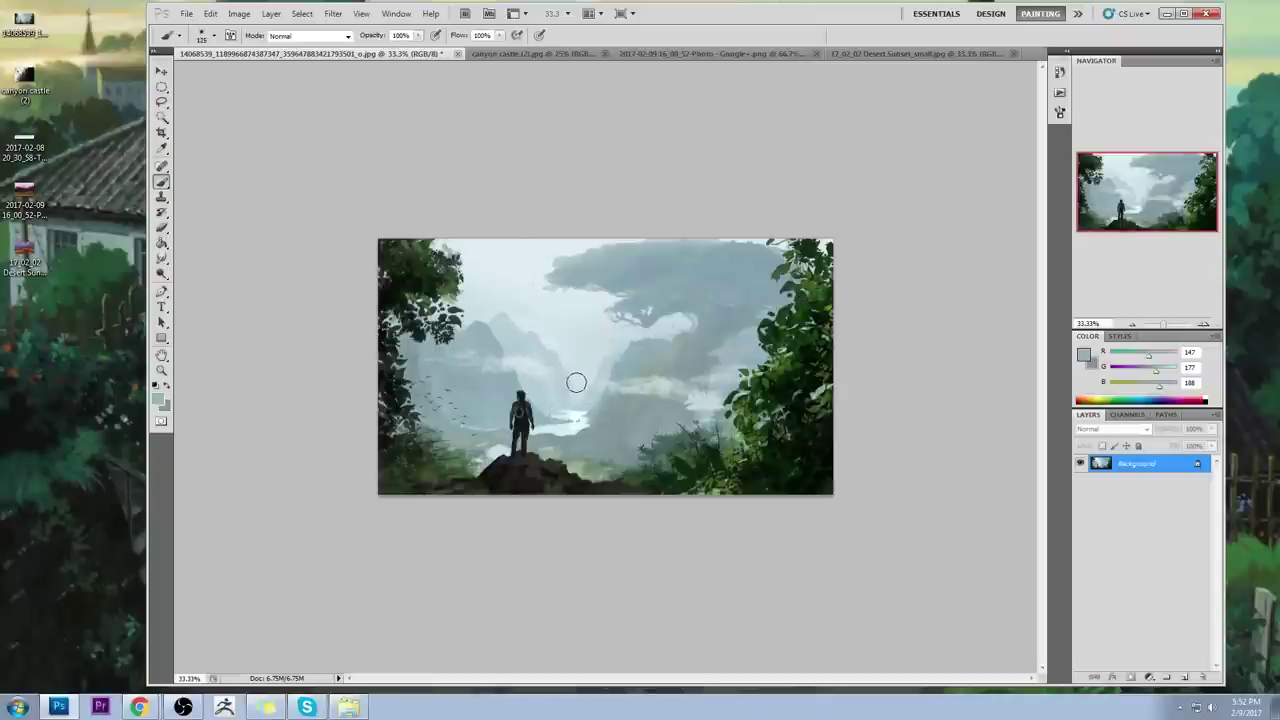
{"action": "key", "text": "]"}
{"action": "left_click_drag", "start_coordinate": [410, 46], "coordinate": [399, 47]}
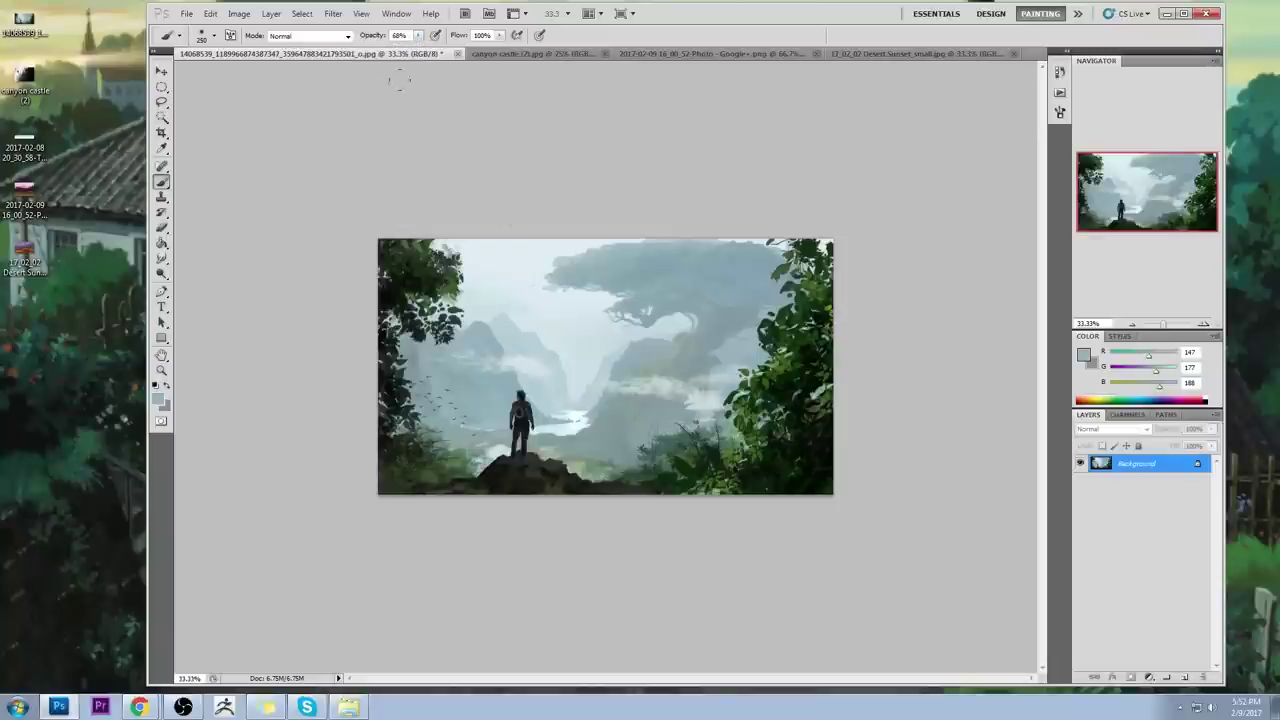
Step: Brush sampled pale mist and blue-grey around the water beside the figure, and undo the last stroke
{"action": "left_click", "coordinate": [545, 385], "text": "alt"}
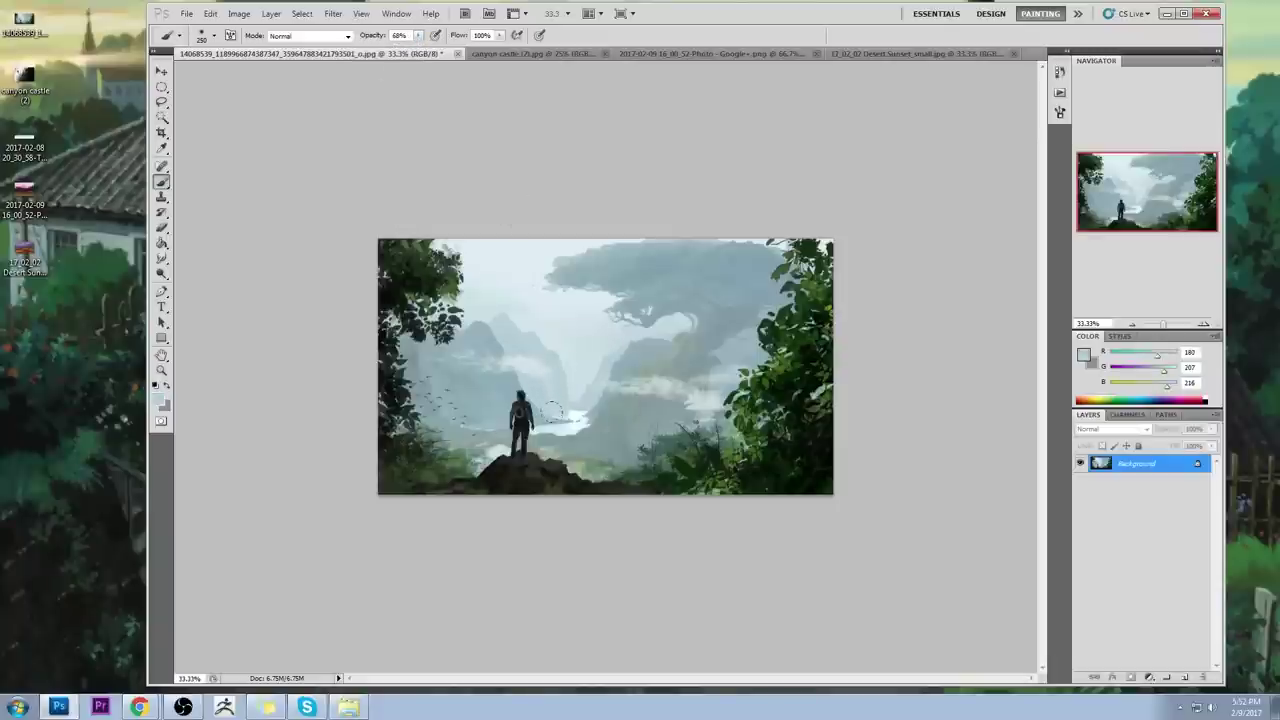
{"action": "left_click_drag", "start_coordinate": [553, 411], "coordinate": [548, 426]}
{"action": "left_click", "coordinate": [549, 415], "text": "alt"}
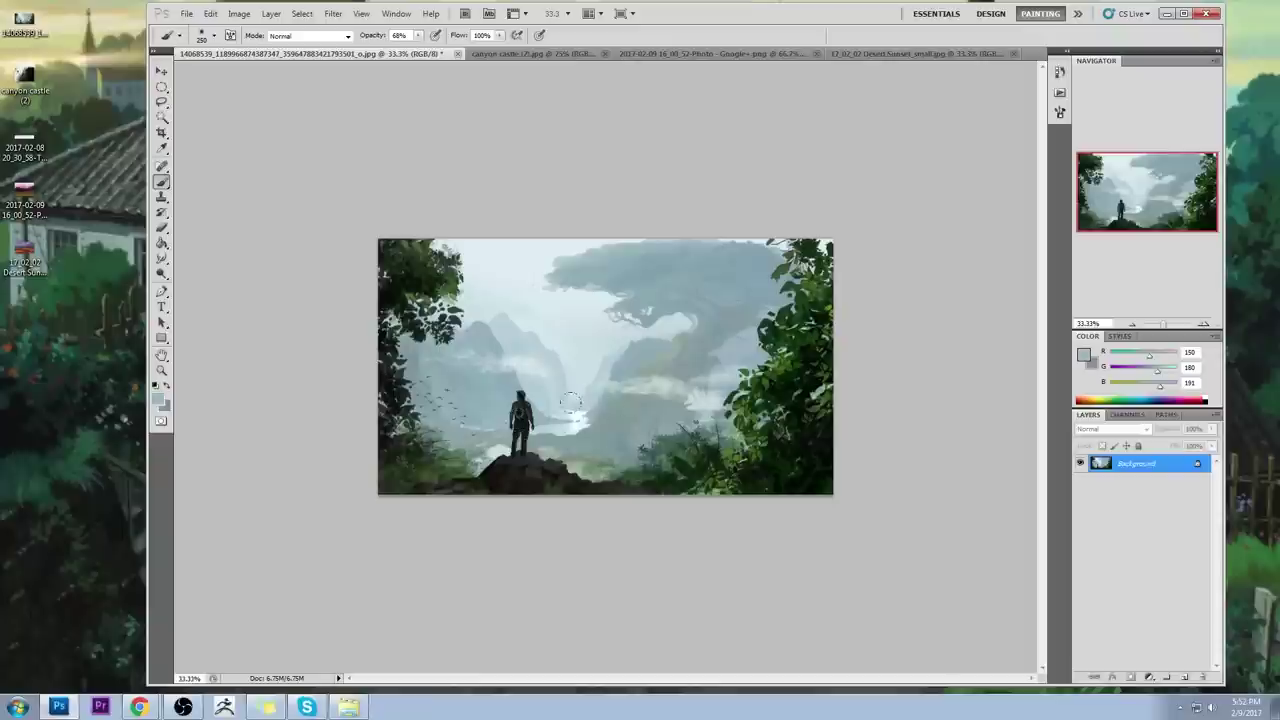
{"action": "left_click_drag", "start_coordinate": [572, 394], "coordinate": [576, 419]}
{"action": "key", "text": "ctrl+alt+z"}
Step: Sample near-white tones from the water, dab a soft glow over it, and clear the selection
{"action": "left_click", "coordinate": [572, 418], "text": "alt"}
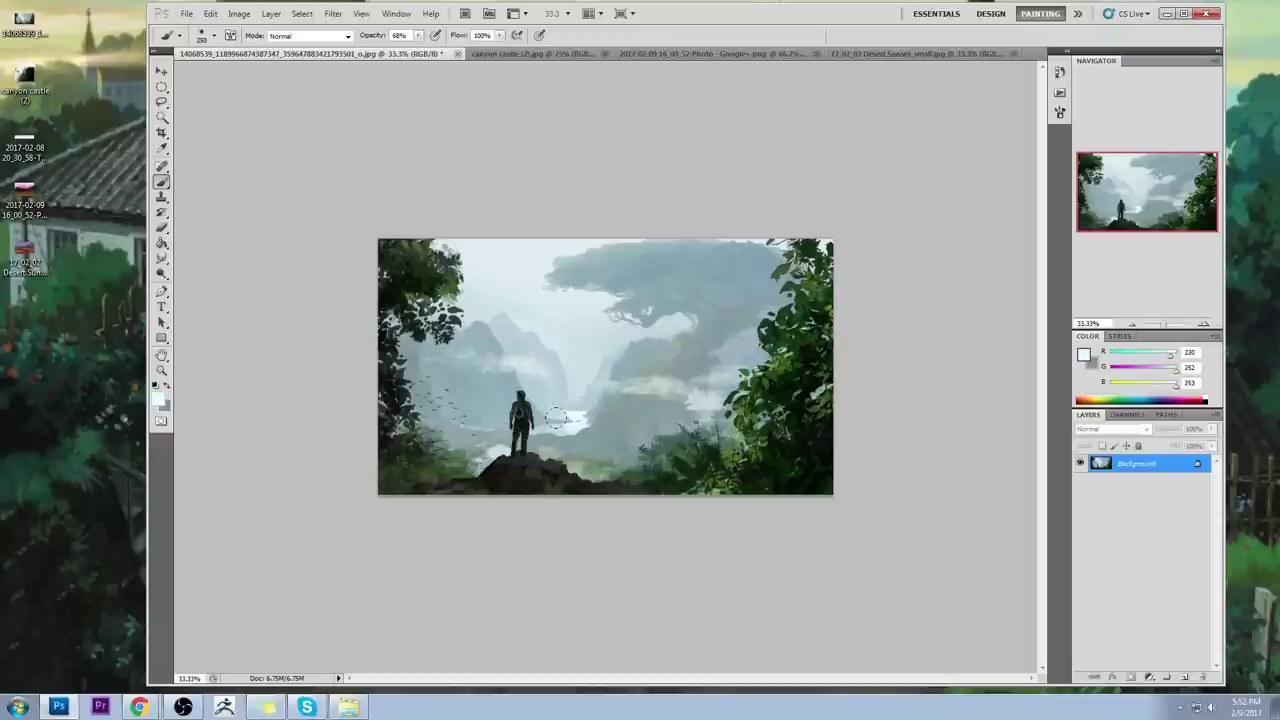
{"action": "left_click", "coordinate": [568, 410], "text": "alt"}
{"action": "left_click", "coordinate": [576, 411], "text": "alt"}
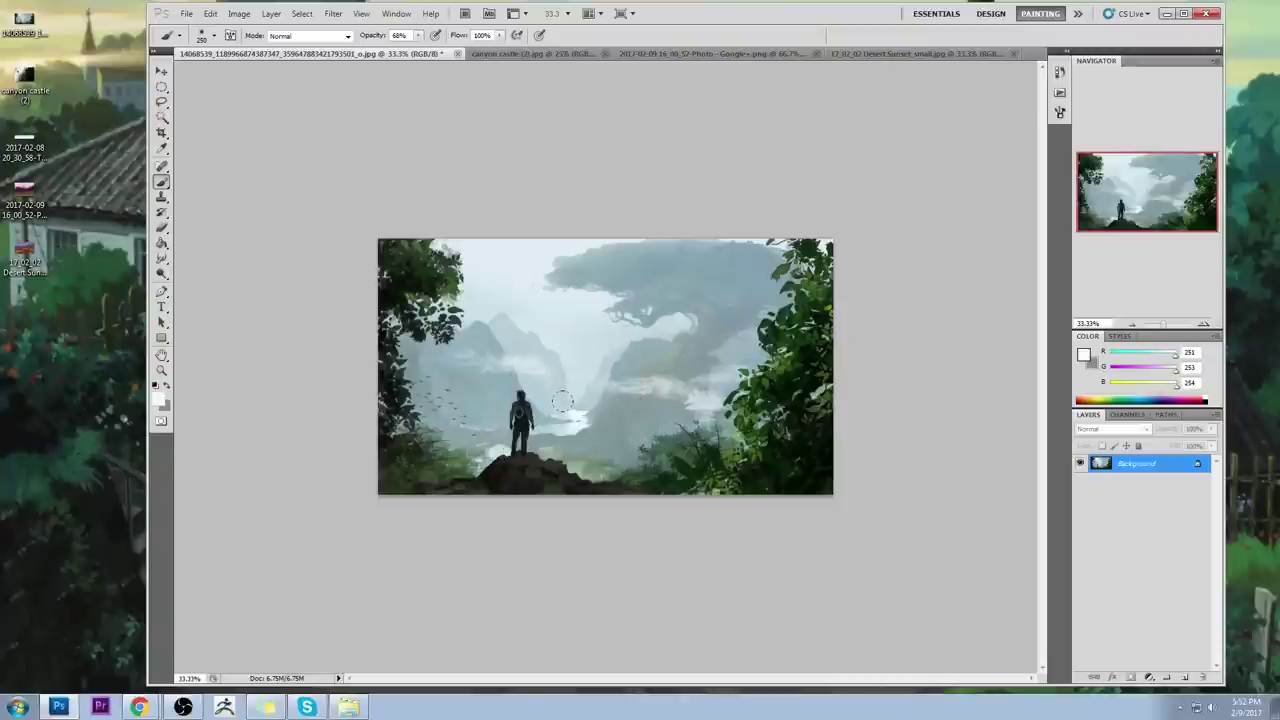
{"action": "left_click", "coordinate": [573, 412], "text": "alt"}
{"action": "left_click", "coordinate": [565, 401], "text": "alt"}
{"action": "left_click", "coordinate": [577, 415], "text": "alt"}
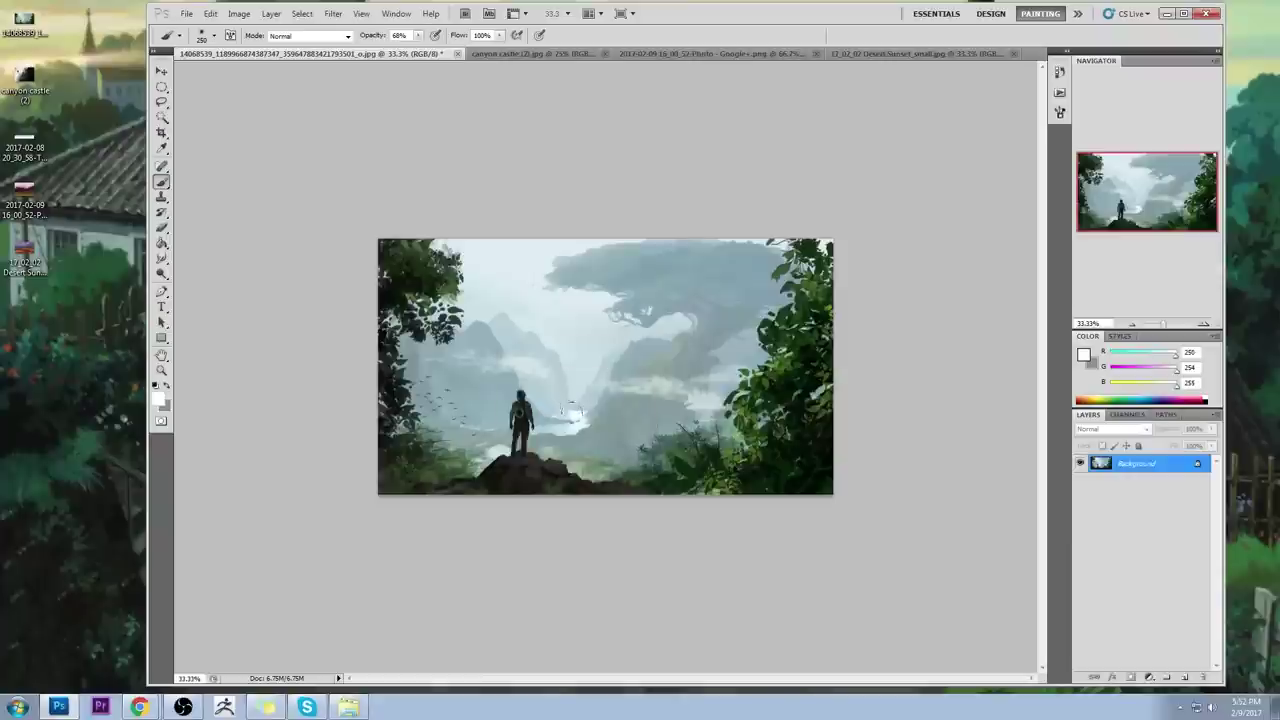
{"action": "left_click", "coordinate": [574, 427], "text": "alt"}
{"action": "key", "text": "m"}
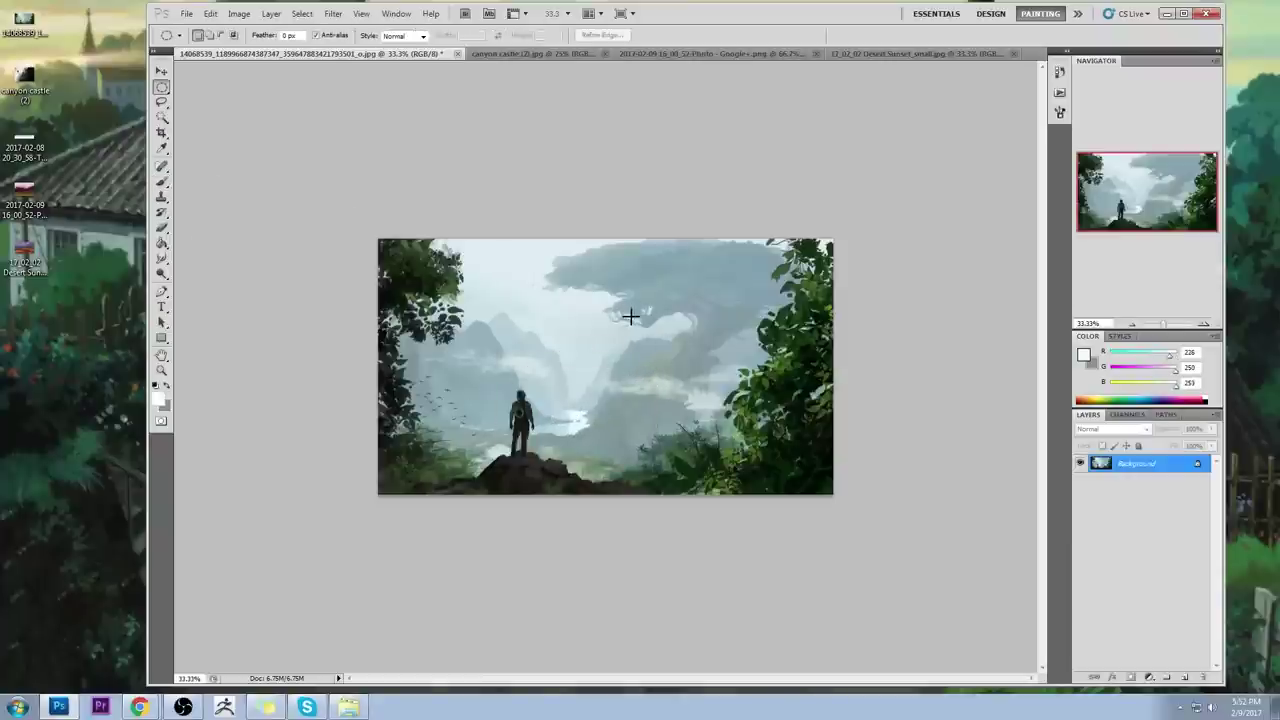
{"action": "right_click", "coordinate": [633, 312]}
{"action": "left_click", "coordinate": [668, 320]}
{"action": "key", "text": "b"}
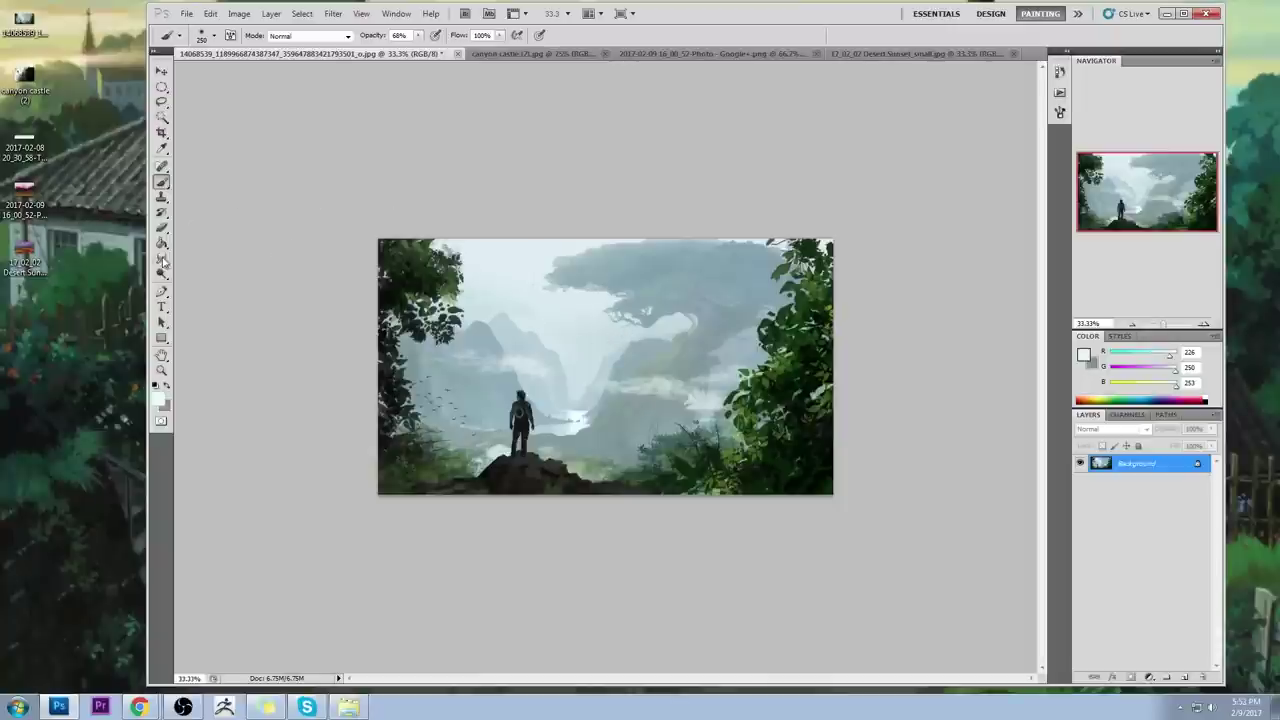
Step: Select the sky with the Magic Wand, adding the valley gap, the opening under the large tree, and the slivers along the upper edge
{"action": "left_click", "coordinate": [161, 118]}
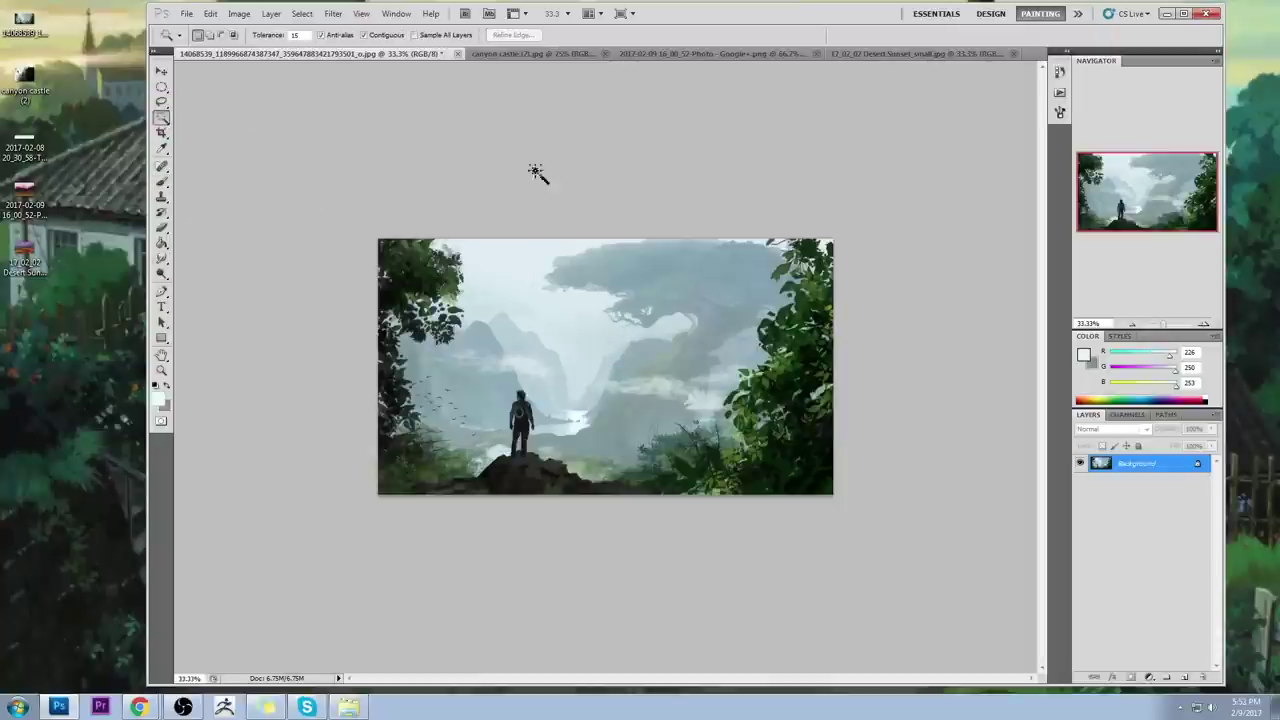
{"action": "left_click", "coordinate": [575, 253]}
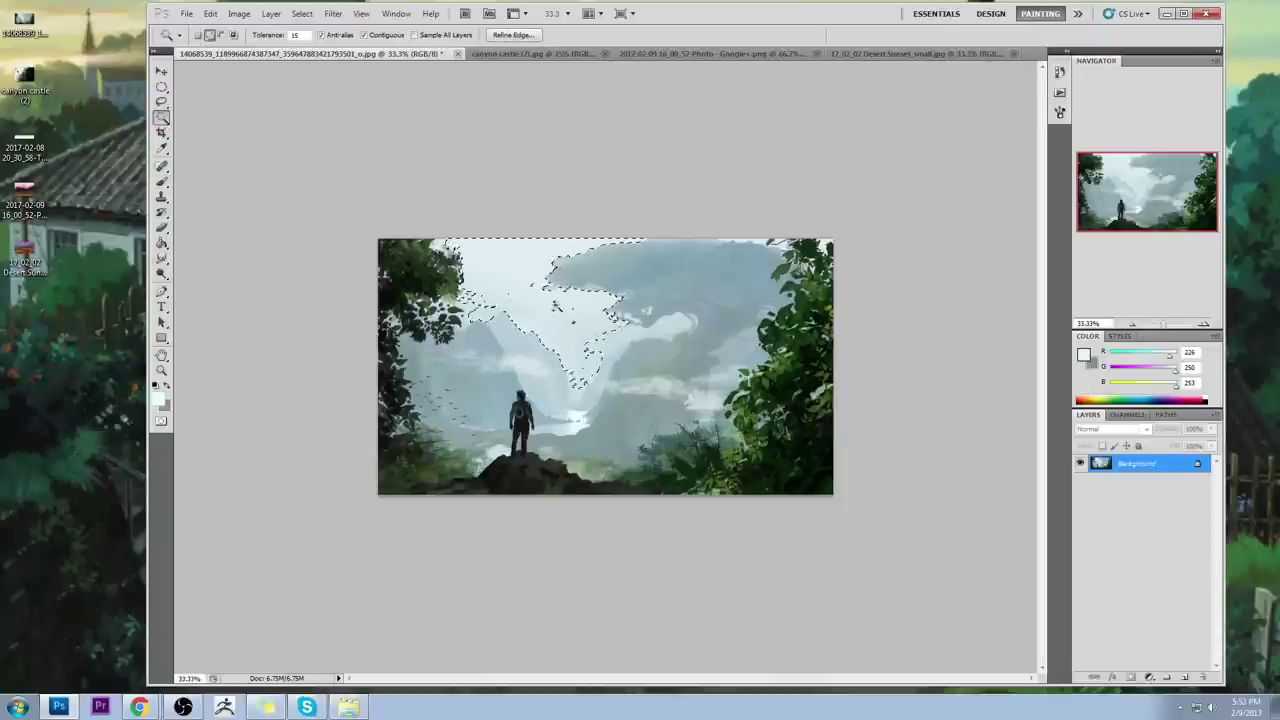
{"action": "left_click", "coordinate": [578, 326]}
{"action": "left_click", "coordinate": [663, 320]}
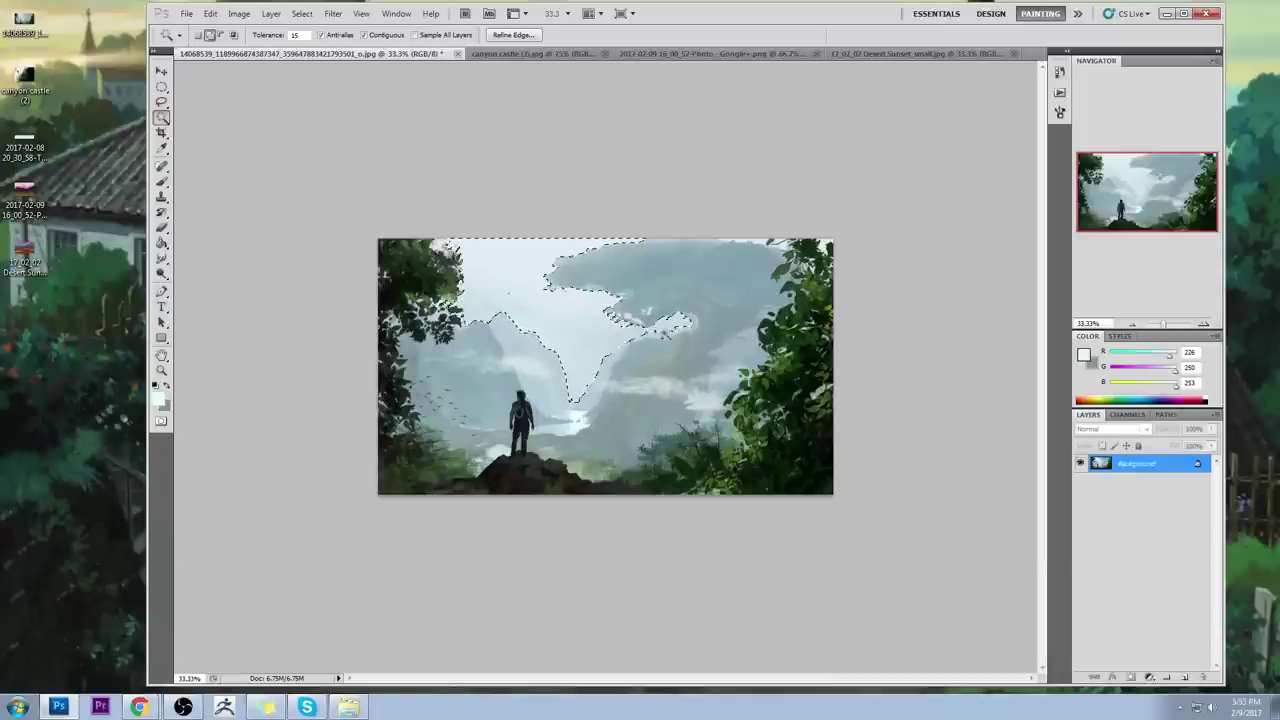
{"action": "left_click", "coordinate": [670, 333]}
{"action": "left_click", "coordinate": [769, 252]}
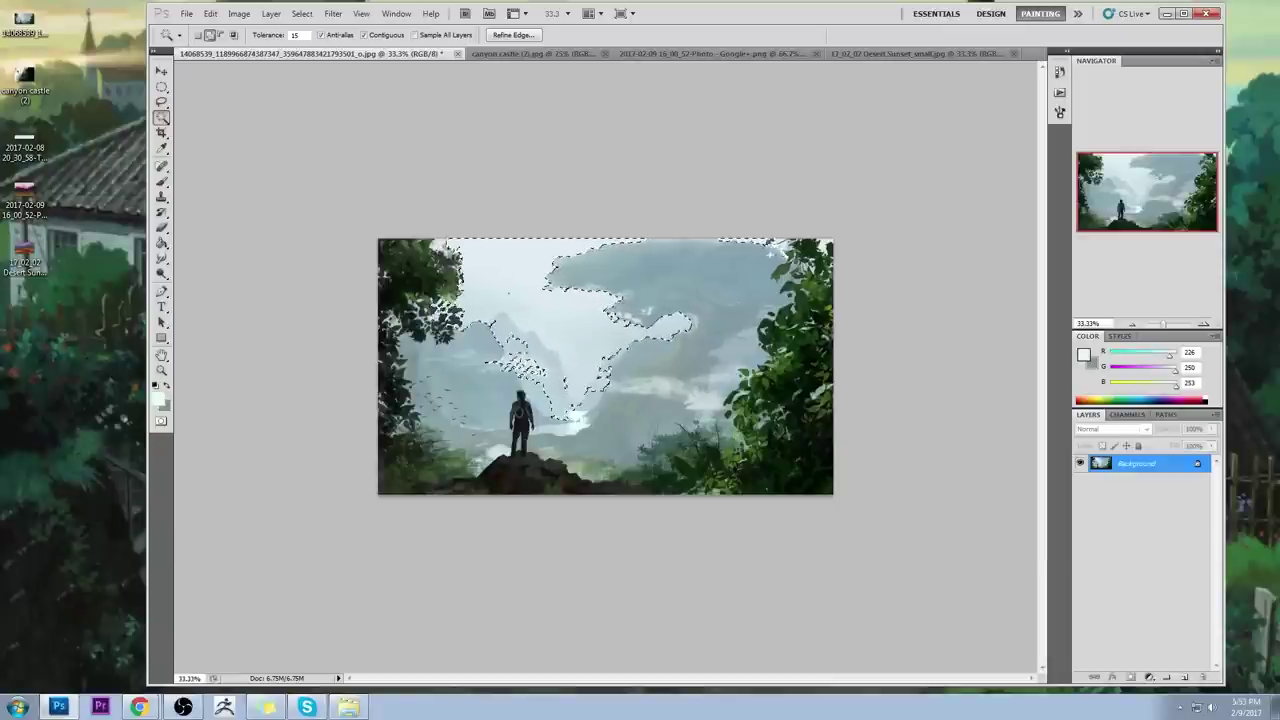
{"action": "left_click", "coordinate": [786, 243]}
{"action": "left_click", "coordinate": [828, 243]}
{"action": "key", "text": "ctrl+d"}
Step: Brush near-white light across the sky below the large tree with a 1300 px soft brush, and clear the selection
{"action": "key", "text": "b"}
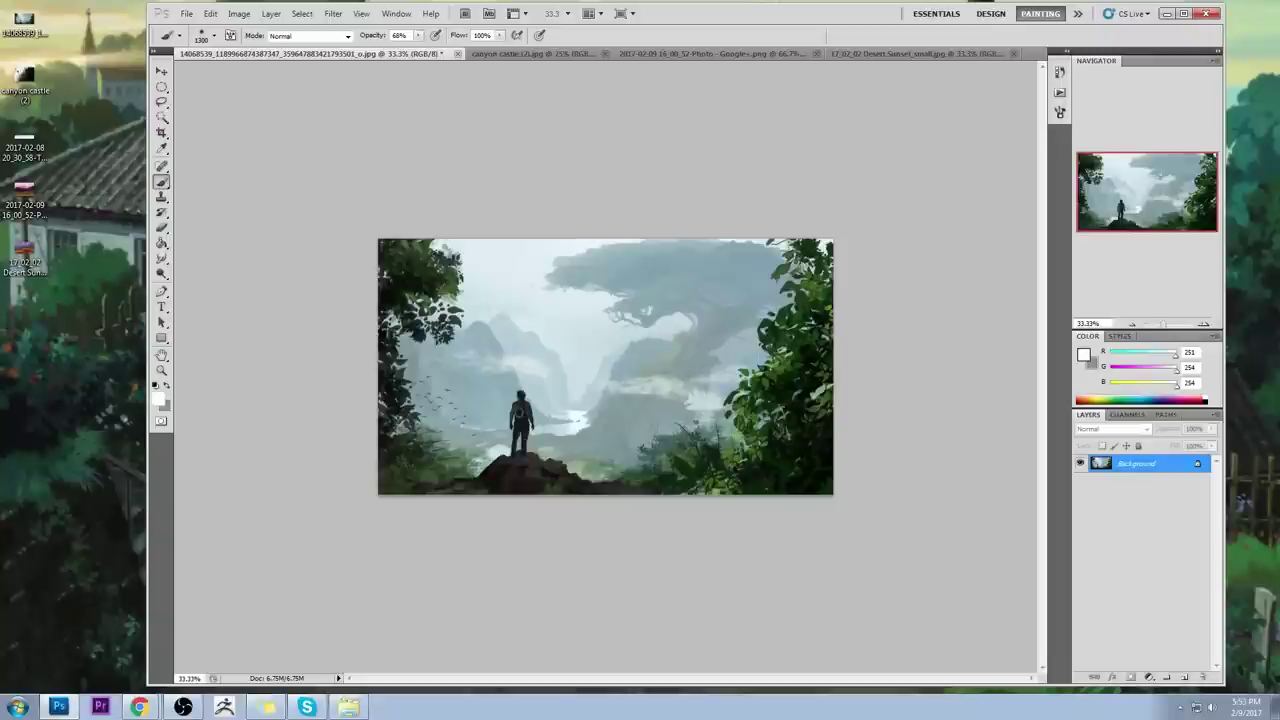
{"action": "left_click_drag", "start_coordinate": [602, 318], "coordinate": [668, 328]}
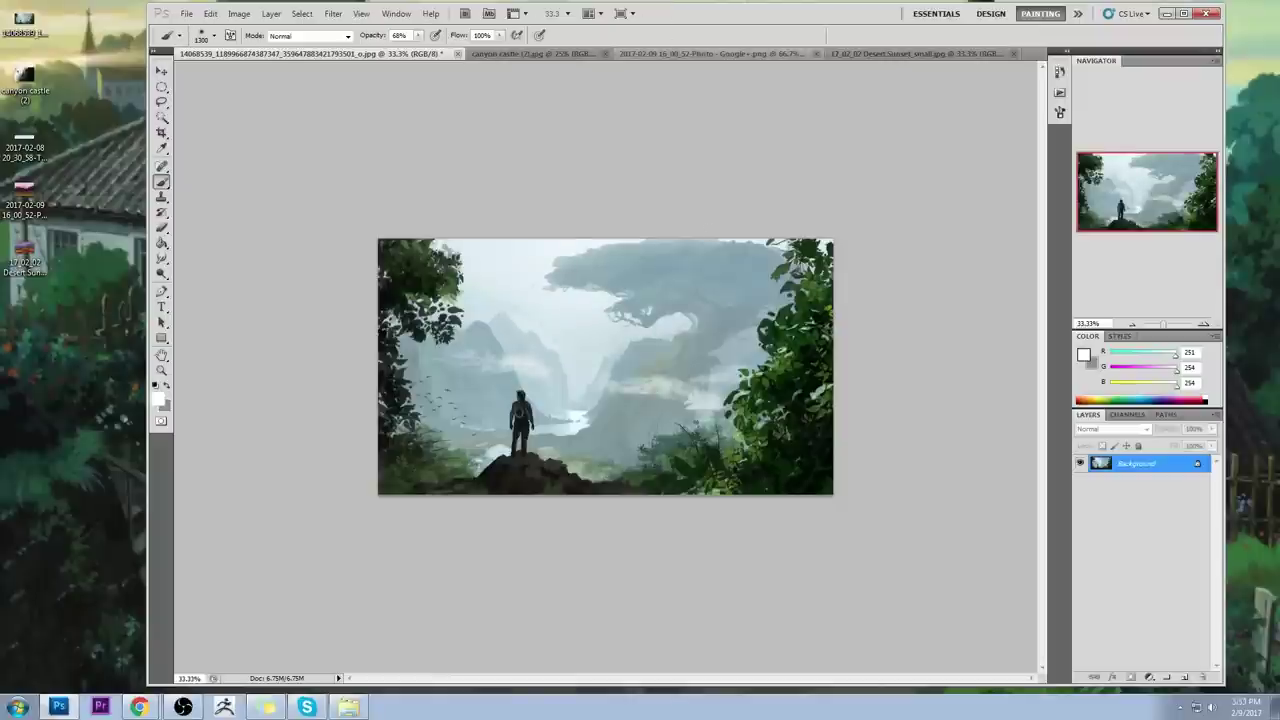
{"action": "key", "text": "m"}
{"action": "left_click_drag", "start_coordinate": [683, 286], "coordinate": [678, 278]}
{"action": "right_click", "coordinate": [678, 278]}
{"action": "left_click", "coordinate": [722, 287]}
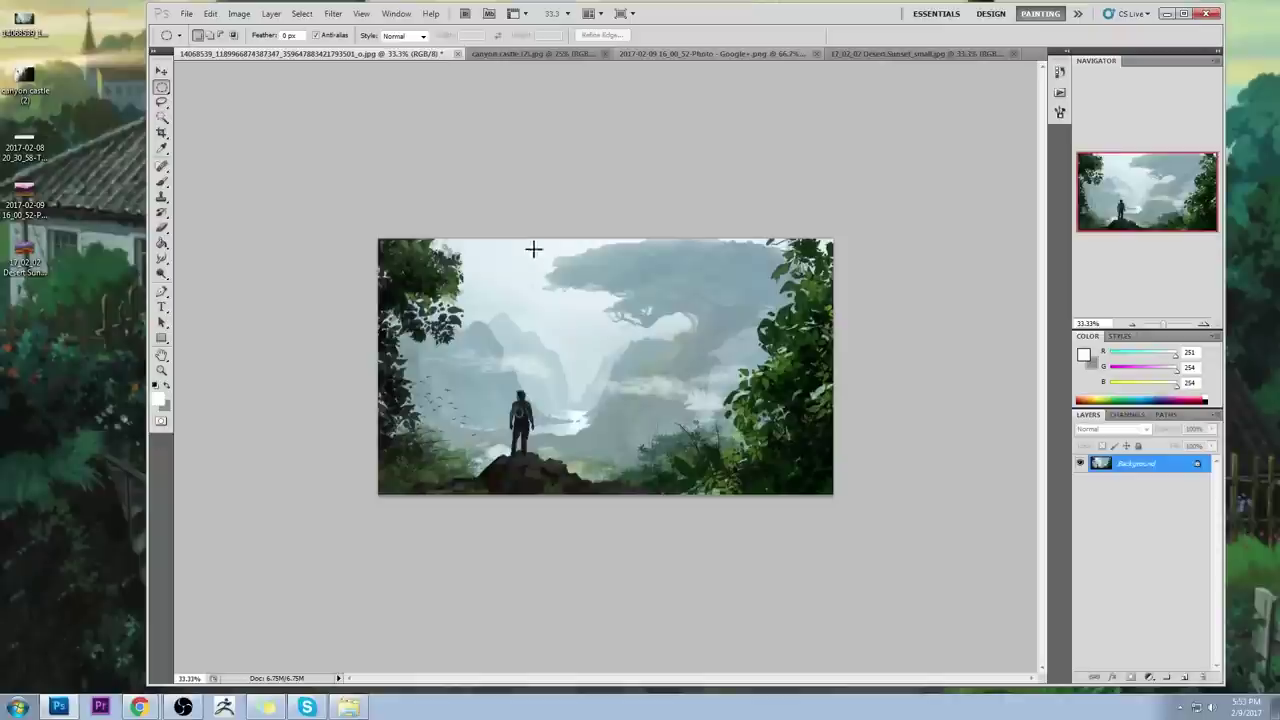
Step: Choose the 175 px textured brush preset and reduce it to 35 px
{"action": "key", "text": "b"}
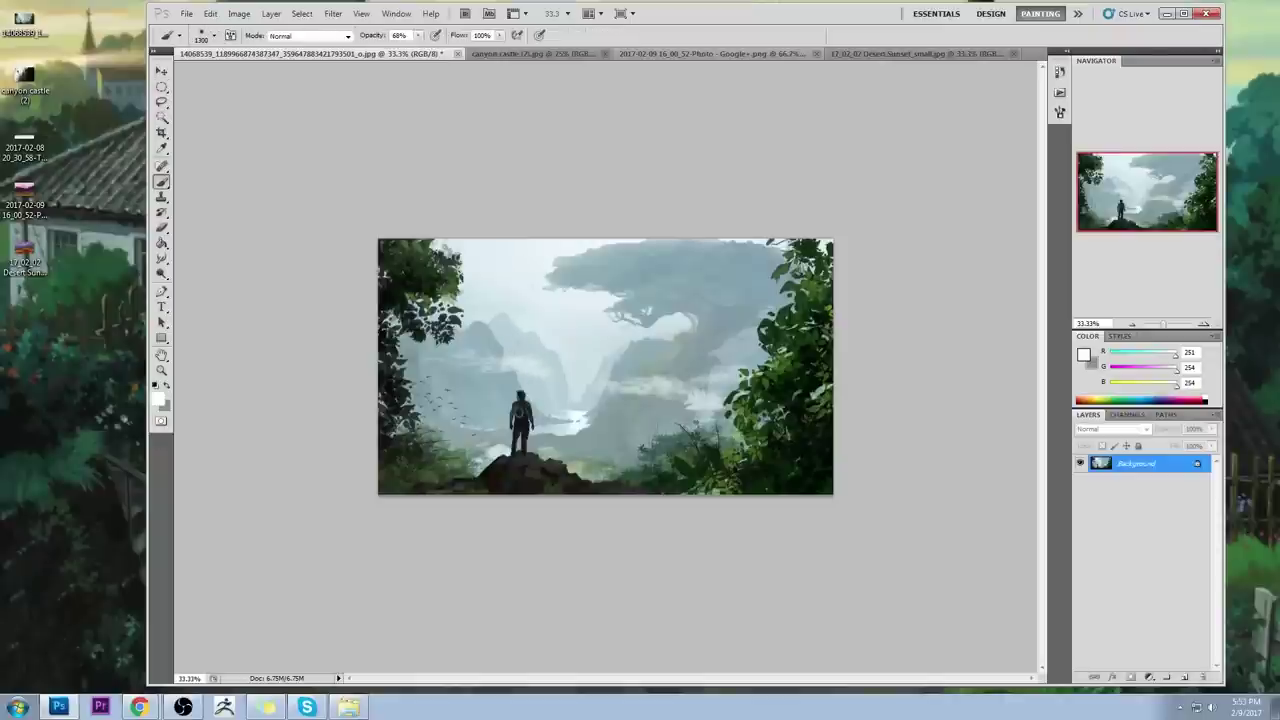
{"action": "right_click", "coordinate": [546, 338]}
{"action": "left_click", "coordinate": [612, 483]}
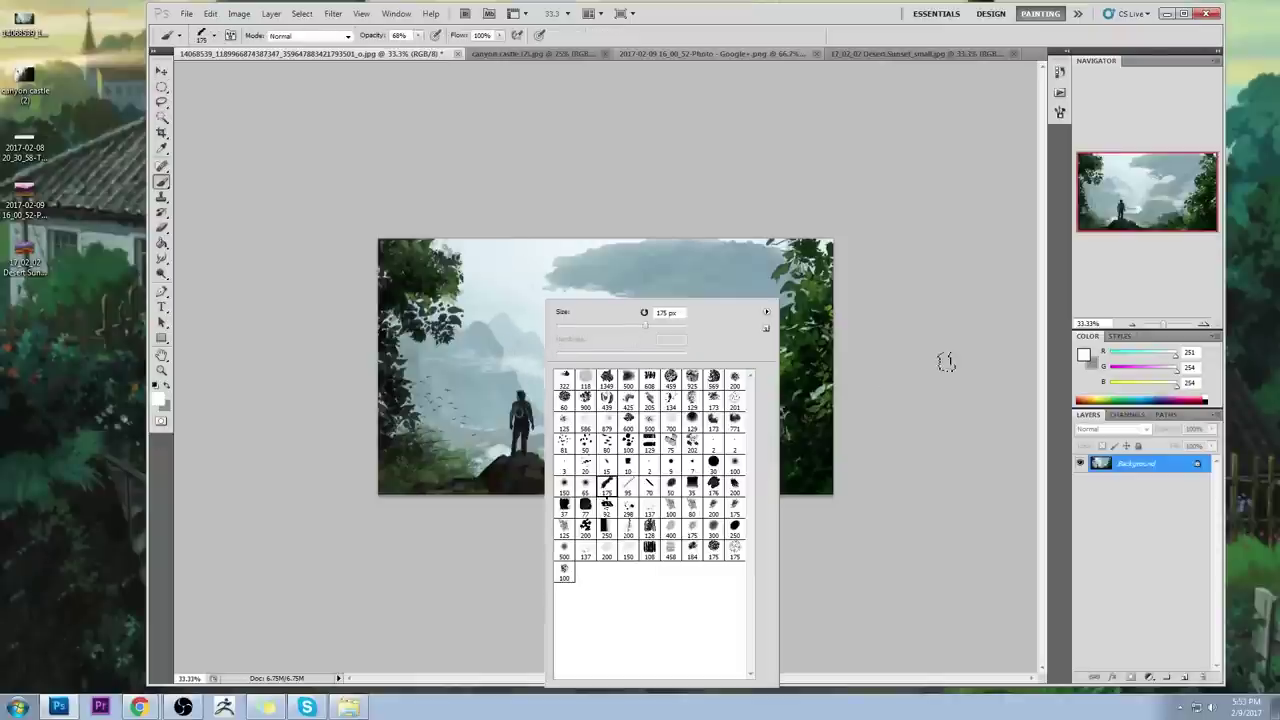
{"action": "left_click", "coordinate": [943, 353]}
{"action": "key", "text": "bracketleft"}
{"action": "key", "text": "bracketleft"}
{"action": "key", "text": "bracketleft"}
{"action": "key", "text": "bracketleft"}
{"action": "key", "text": "bracketleft"}
{"action": "key", "text": "bracketleft"}
{"action": "key", "text": "bracketleft"}
{"action": "key", "text": "bracketleft"}
{"action": "key", "text": "bracketleft"}
{"action": "key", "text": "bracketleft"}
{"action": "key", "text": "bracketleft"}
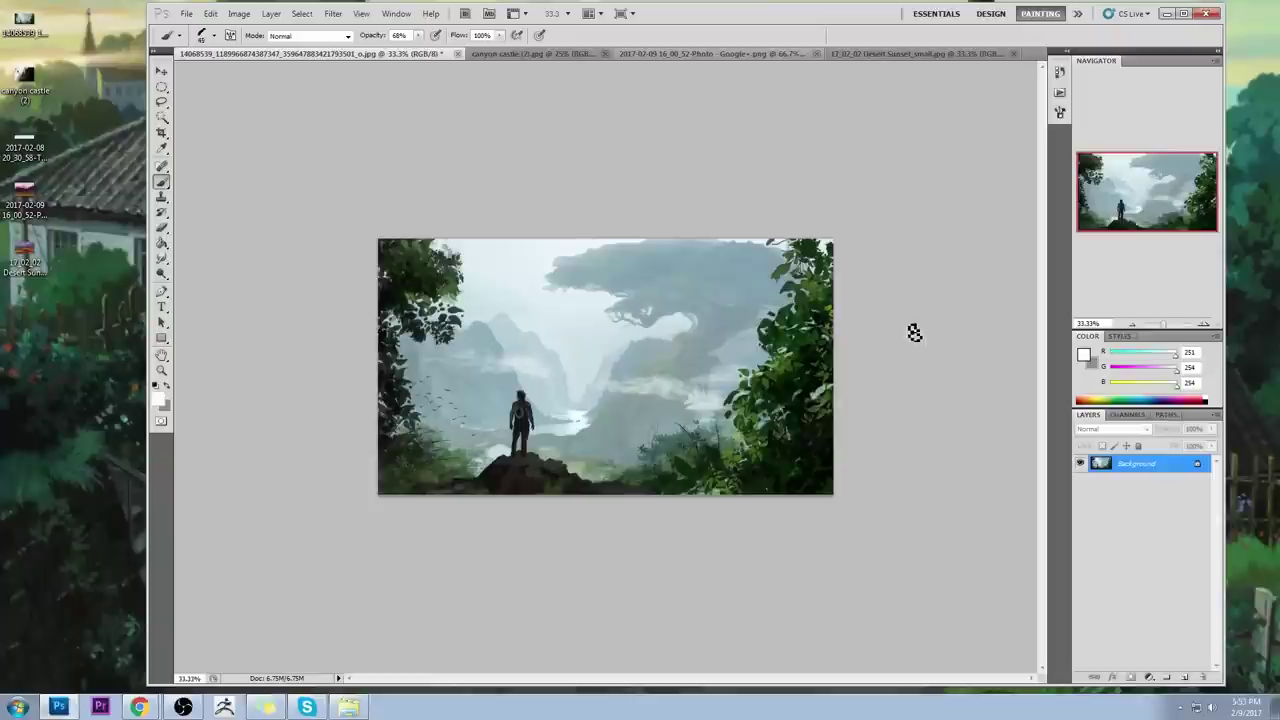
Step: Set the brush opacity to 100% and touch up the mountain peak above the figure with sampled mist and blue-grey
{"action": "left_click", "coordinate": [493, 325], "text": "alt"}
{"action": "left_click", "coordinate": [418, 36]}
{"action": "left_click_drag", "start_coordinate": [421, 51], "coordinate": [442, 52]}
{"action": "left_click", "coordinate": [429, 90]}
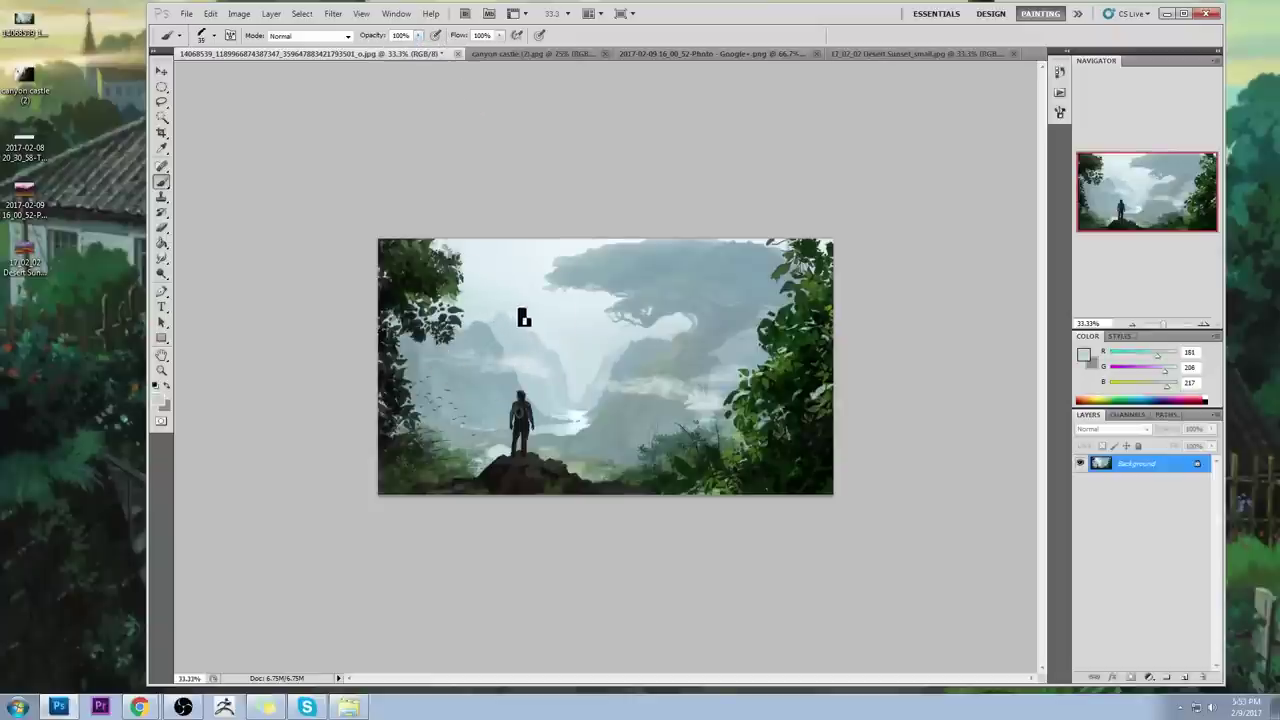
{"action": "left_click", "coordinate": [495, 327], "text": "alt"}
{"action": "left_click", "coordinate": [496, 316], "text": "alt"}
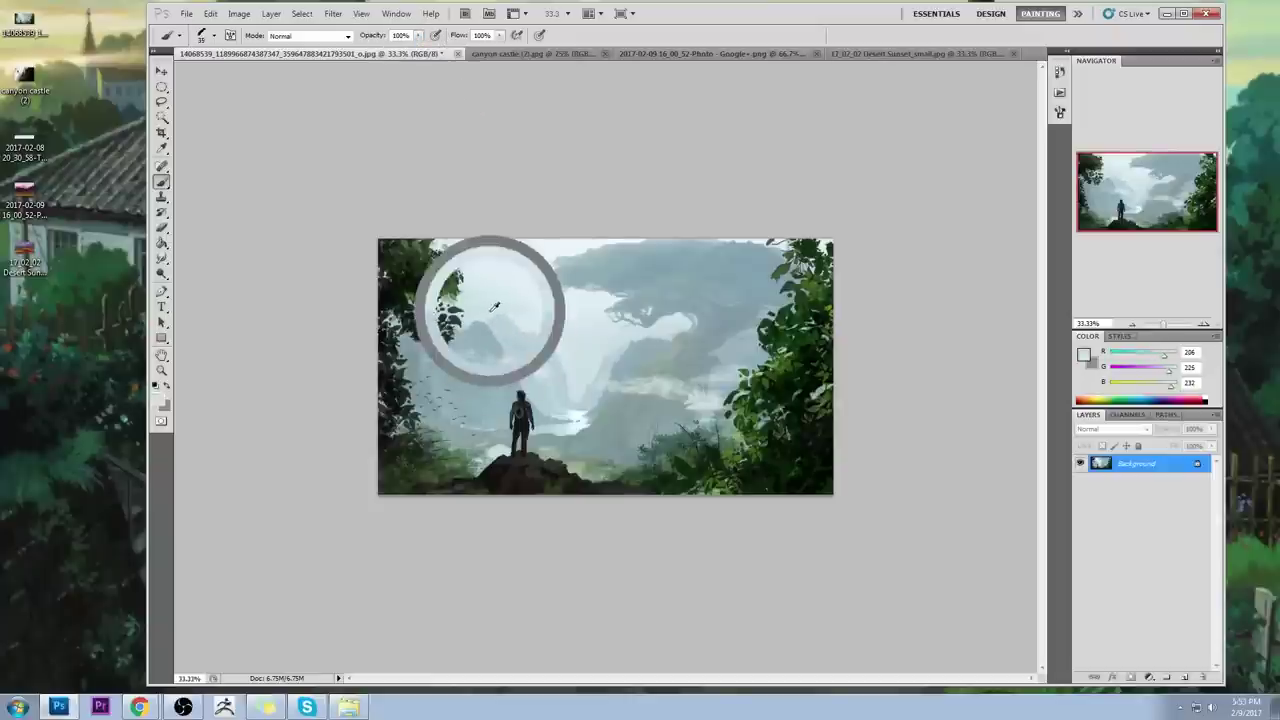
{"action": "left_click_drag", "start_coordinate": [497, 319], "coordinate": [494, 326]}
{"action": "left_click", "coordinate": [486, 335], "text": "alt"}
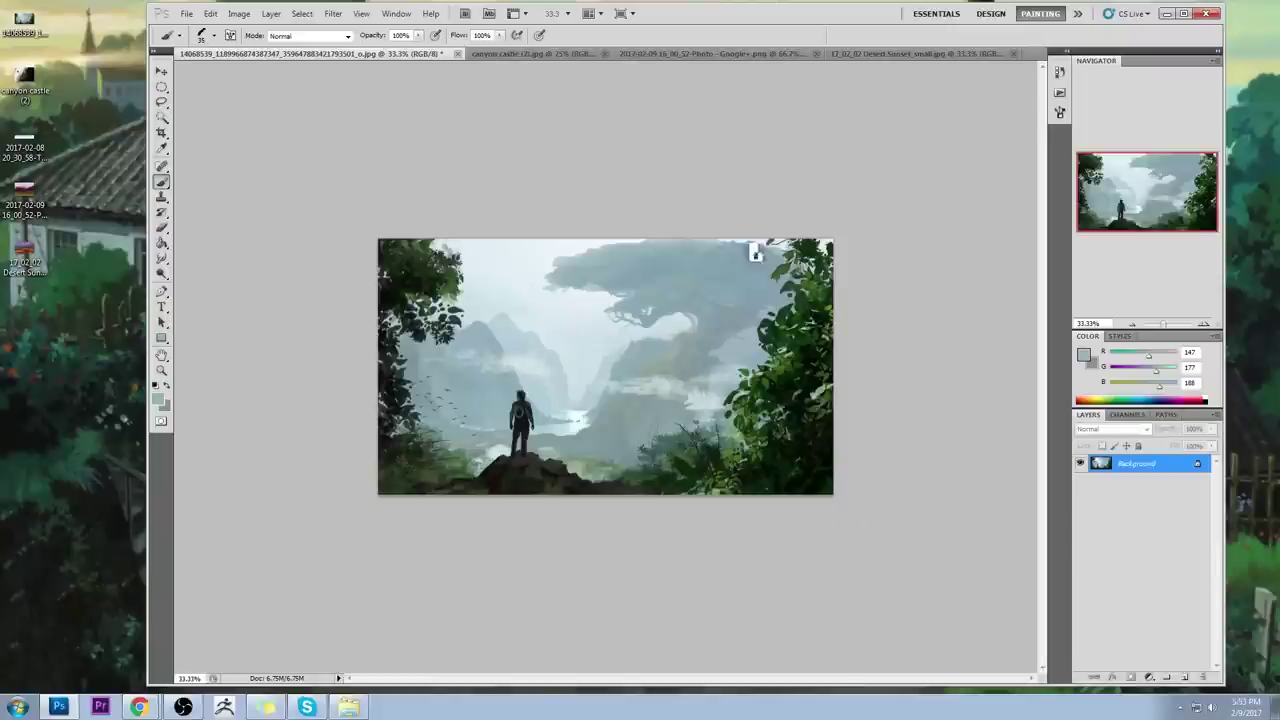
Step: Select the lower sky around the valley gap with the Magic Wand and sample a near-white paint colour from the water
{"action": "left_click", "coordinate": [161, 118]}
{"action": "left_click", "coordinate": [590, 395]}
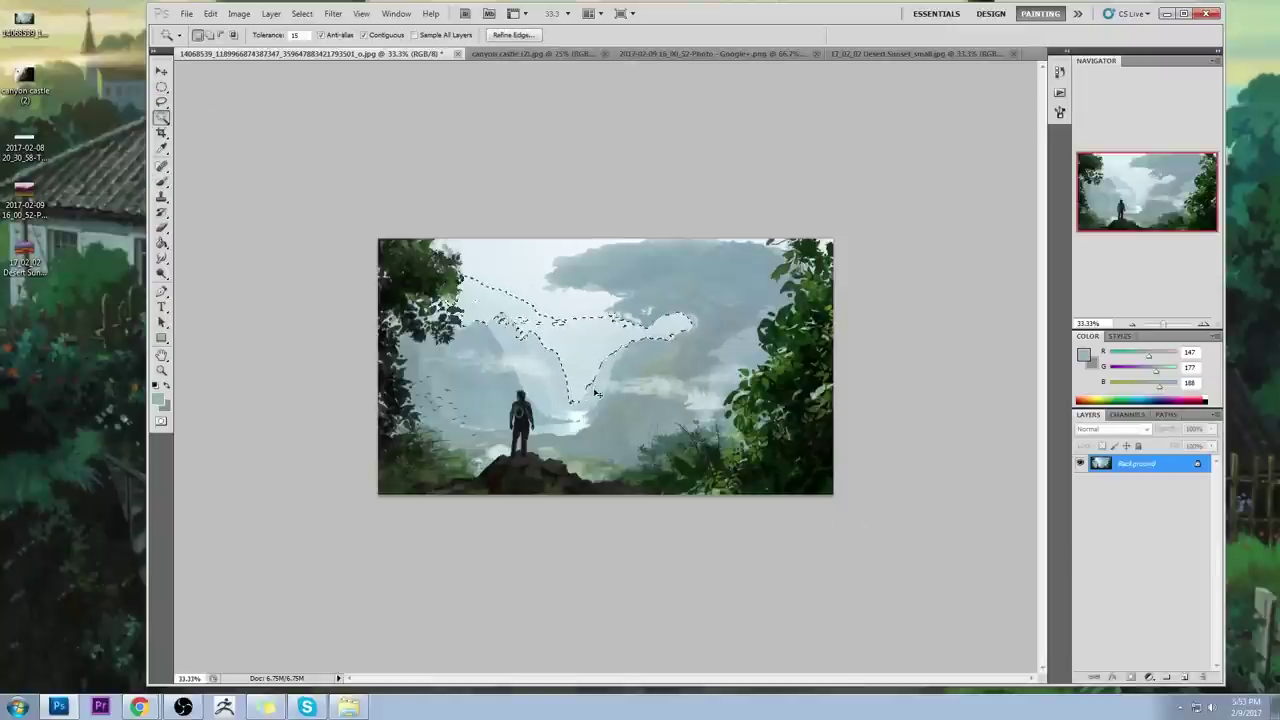
{"action": "key", "text": "b"}
{"action": "left_click", "coordinate": [583, 420], "text": "alt"}
Step: Choose the 100 px soft round brush preset and enlarge it to 1100 px
{"action": "right_click", "coordinate": [591, 392]}
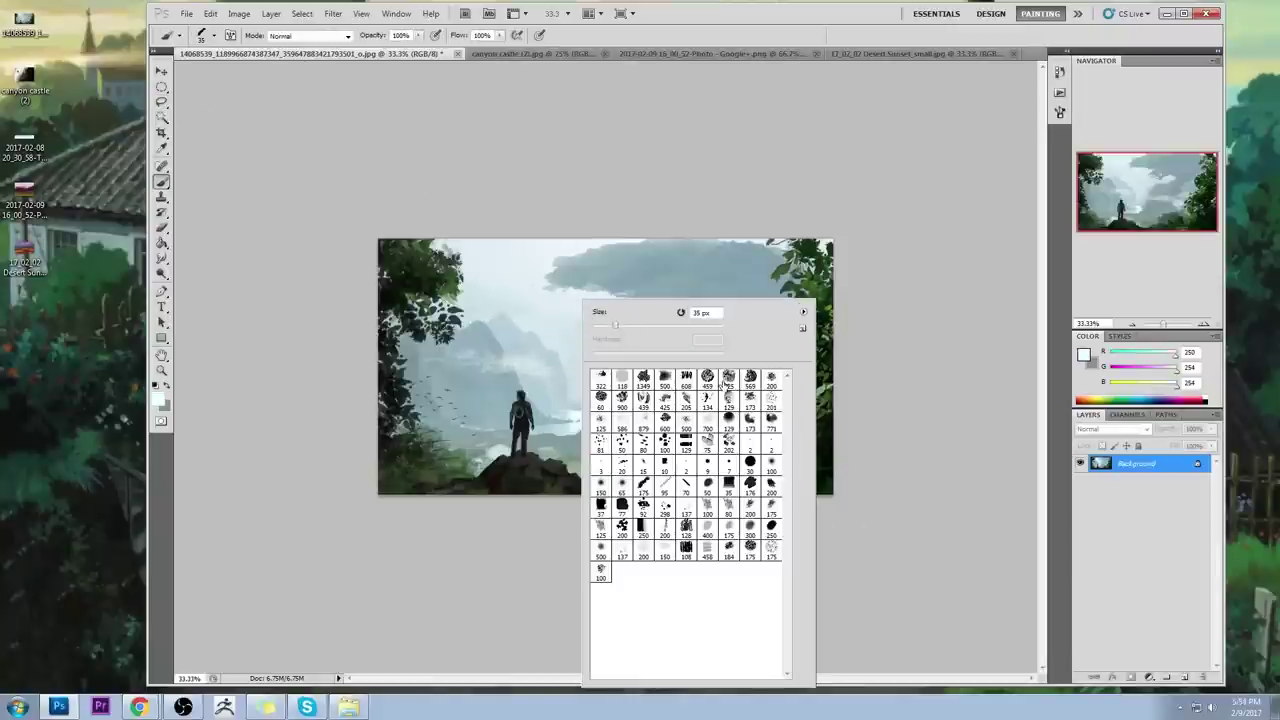
{"action": "left_click", "coordinate": [773, 465]}
{"action": "left_click", "coordinate": [866, 371]}
{"action": "key", "text": "bracketright"}
{"action": "key", "text": "bracketright"}
{"action": "key", "text": "bracketright"}
{"action": "key", "text": "bracketright"}
{"action": "key", "text": "bracketright"}
{"action": "key", "text": "bracketright"}
{"action": "key", "text": "bracketright"}
Step: Undo the last soft dab, lower the brush opacity to 58%, and sample a pale blue-white from the sky and valley water
{"action": "left_click", "coordinate": [583, 384]}
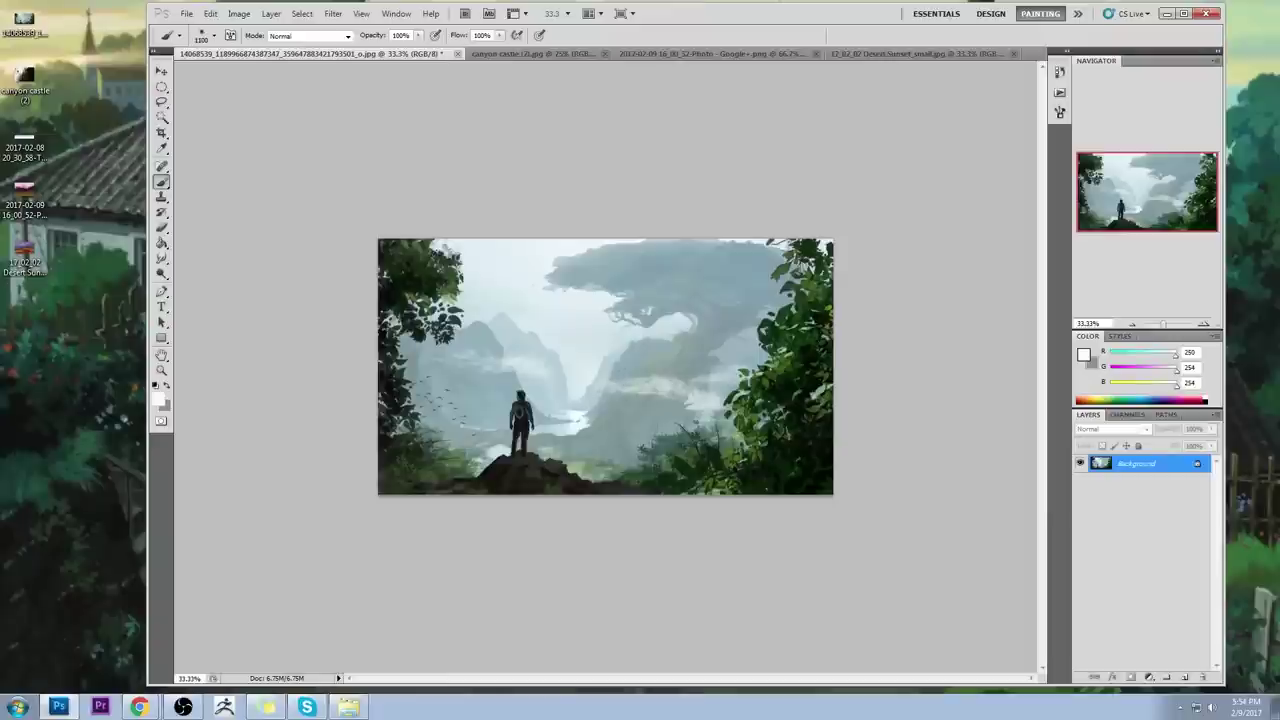
{"action": "key", "text": "ctrl+z"}
{"action": "left_click_drag", "start_coordinate": [419, 36], "coordinate": [394, 48]}
{"action": "left_click", "coordinate": [600, 288], "text": "alt"}
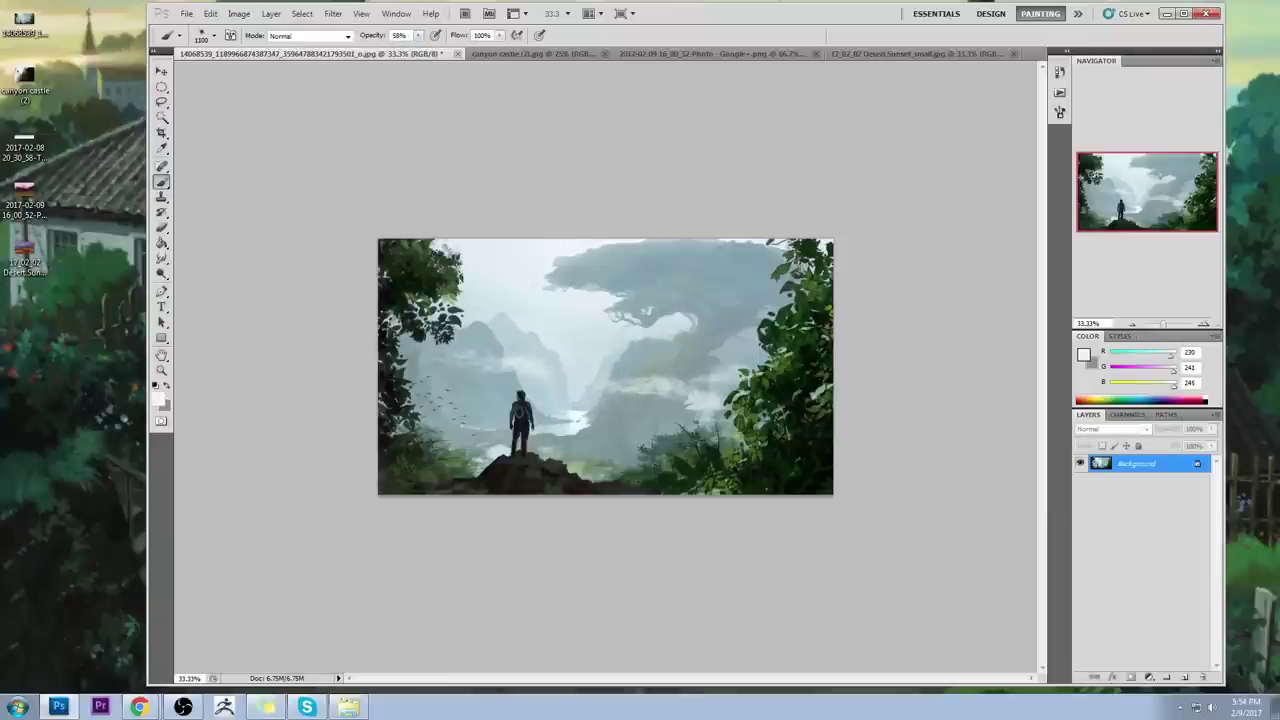
{"action": "left_click", "coordinate": [581, 414], "text": "alt"}
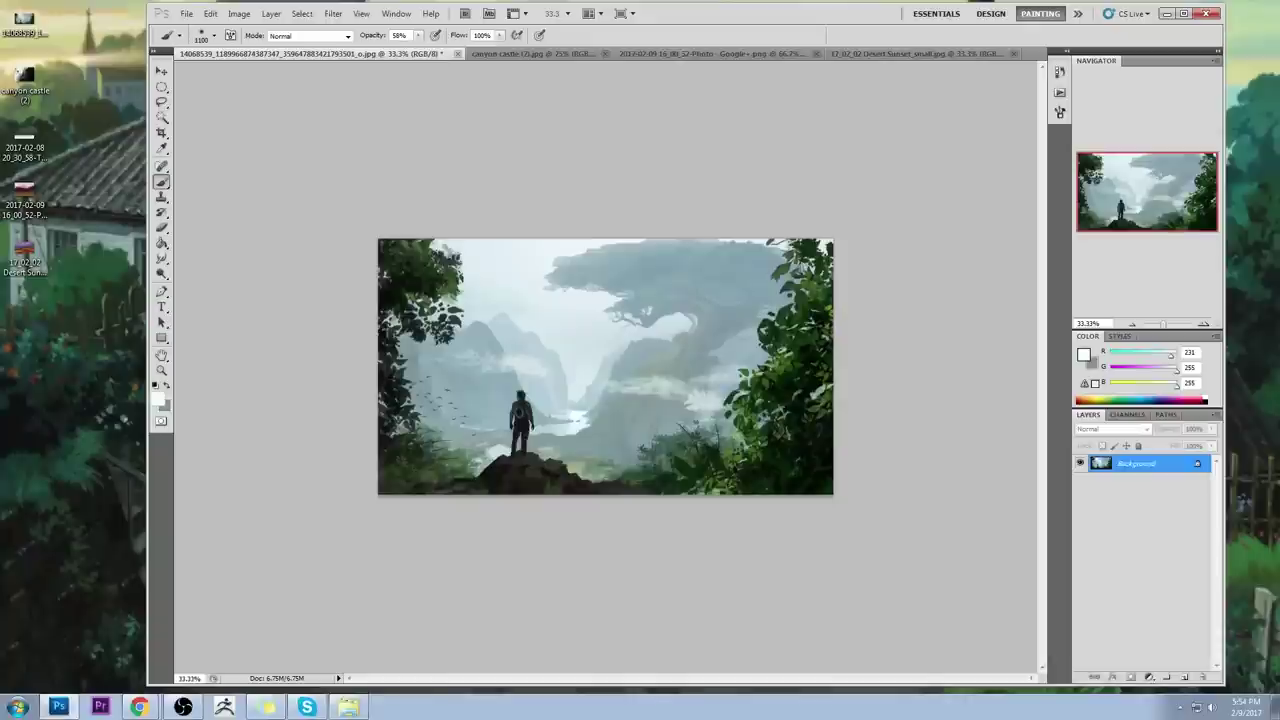
Step: Deselect the sky area around the valley gap and return to the Brush tool
{"action": "key", "text": "m"}
{"action": "right_click", "coordinate": [595, 381]}
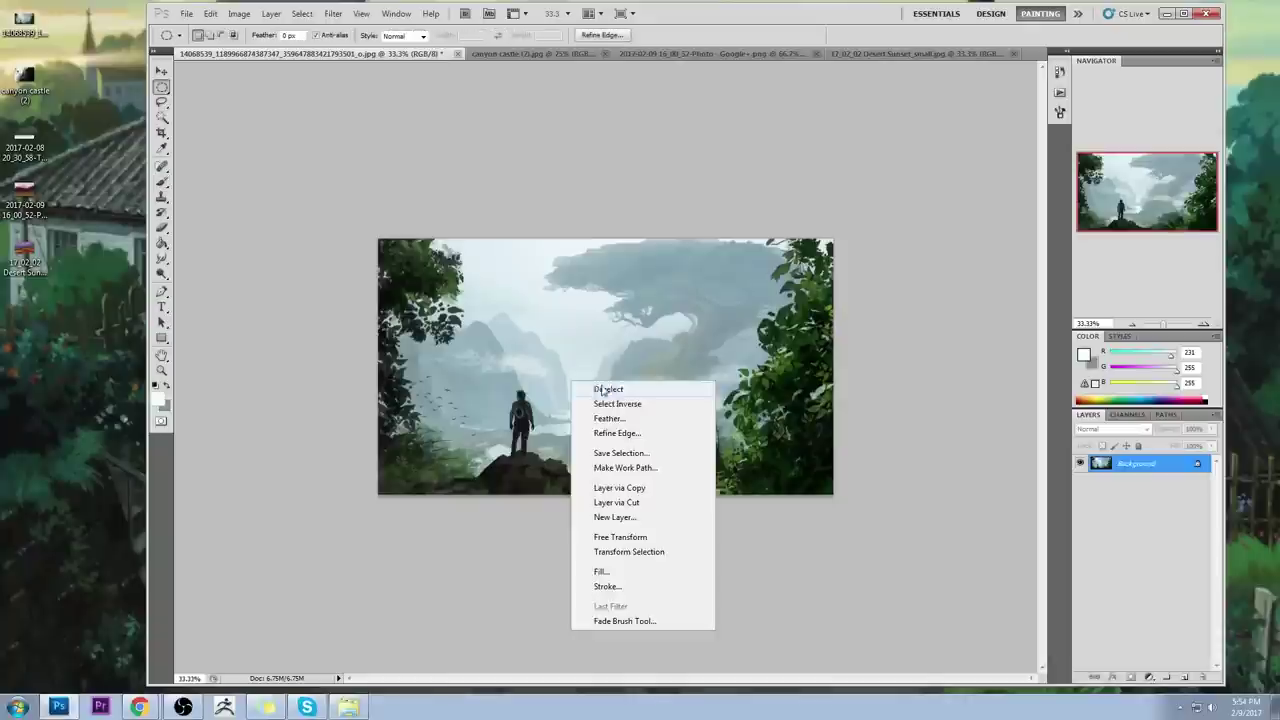
{"action": "left_click", "coordinate": [602, 389]}
{"action": "key", "text": "b"}
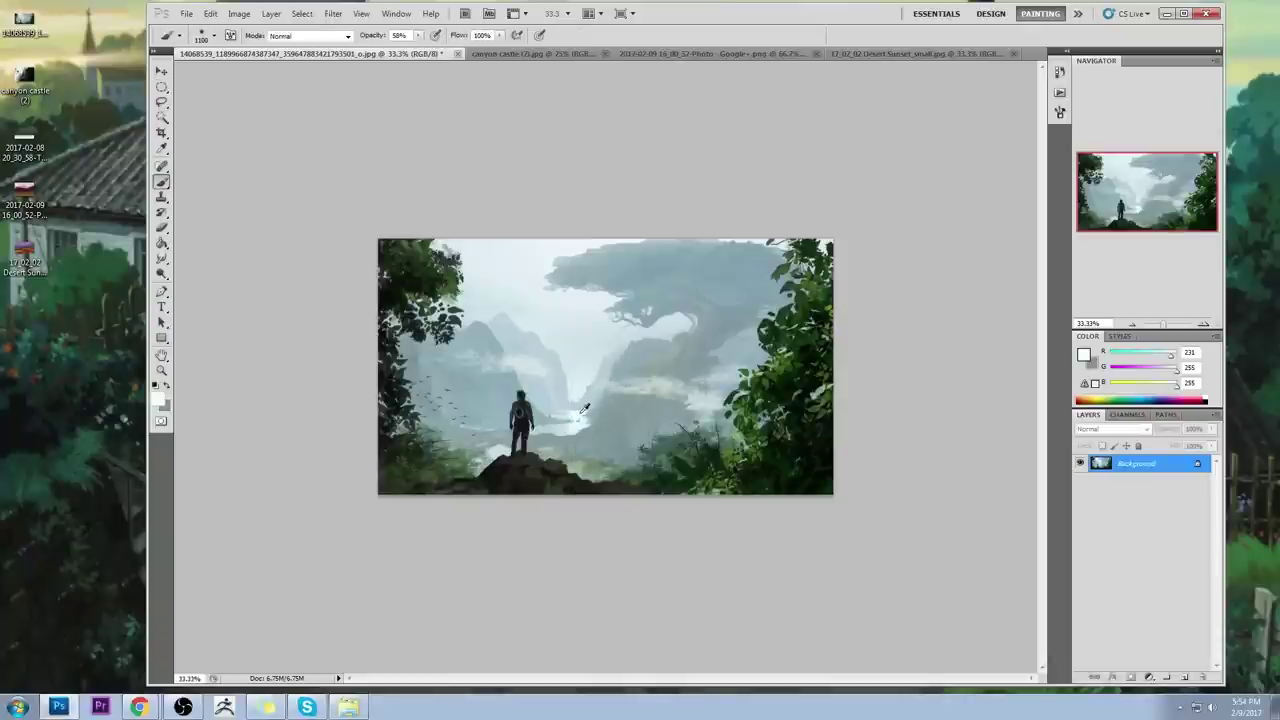
Step: Paint a soft near-white glow over the valley water and lower mist at 41% opacity with a 700 px brush, undoing the misplaced stroke
{"action": "left_click", "coordinate": [585, 408], "text": "alt"}
{"action": "left_click_drag", "start_coordinate": [418, 36], "coordinate": [404, 50]}
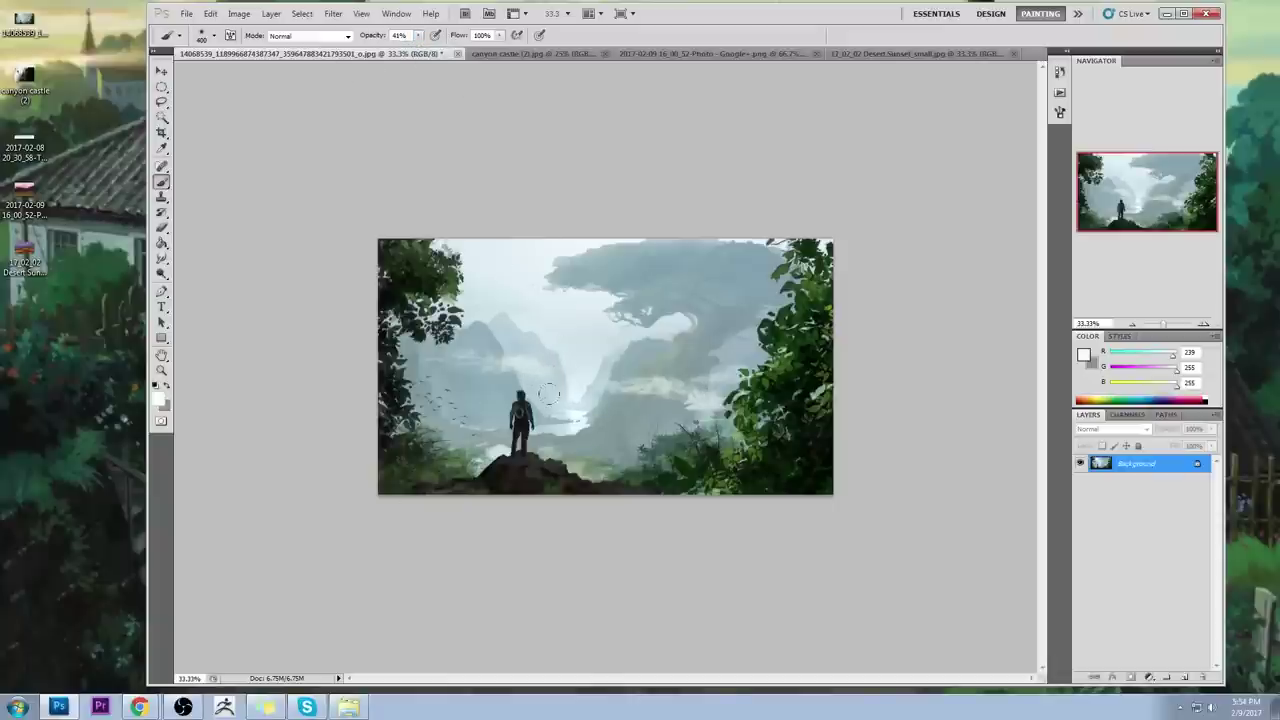
{"action": "left_click_drag", "start_coordinate": [588, 430], "coordinate": [655, 436]}
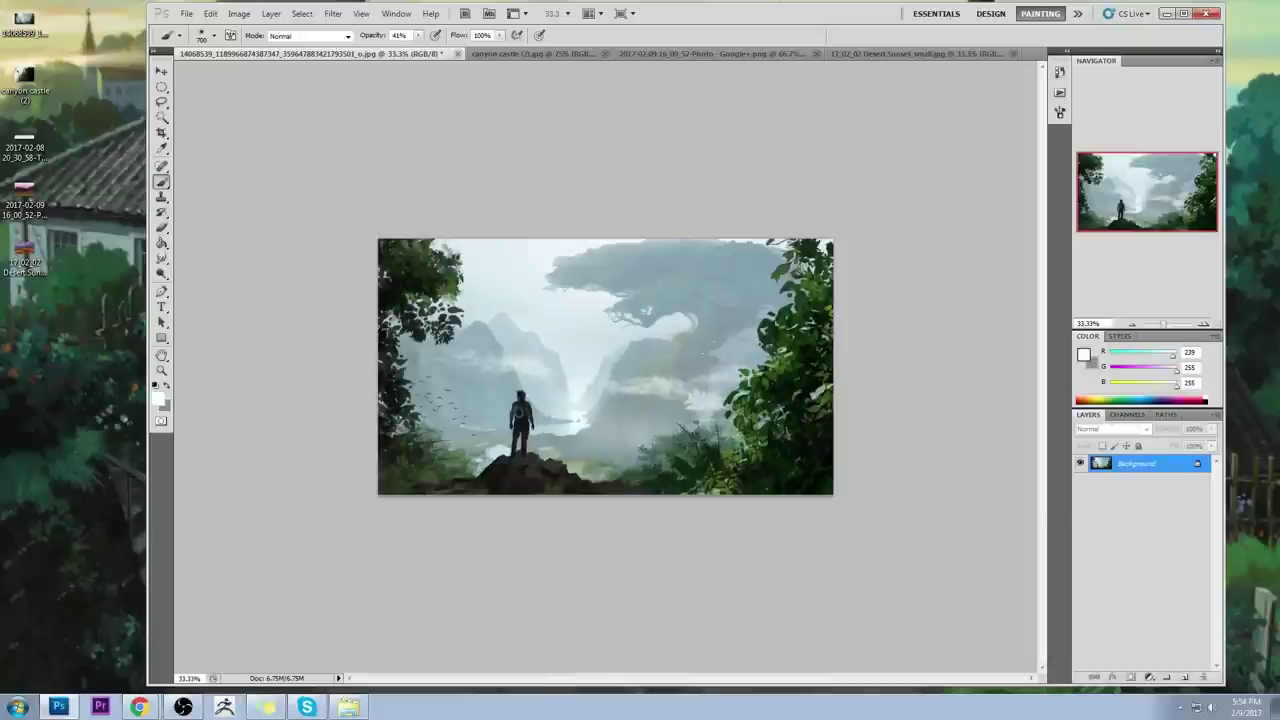
{"action": "left_click_drag", "start_coordinate": [582, 381], "coordinate": [587, 384]}
{"action": "mouse_move", "coordinate": [601, 449]}
{"action": "left_mouse_down"}
{"action": "mouse_move", "coordinate": [540, 454]}
{"action": "mouse_move", "coordinate": [562, 459]}
{"action": "left_mouse_up"}
{"action": "key", "text": "ctrl+z"}
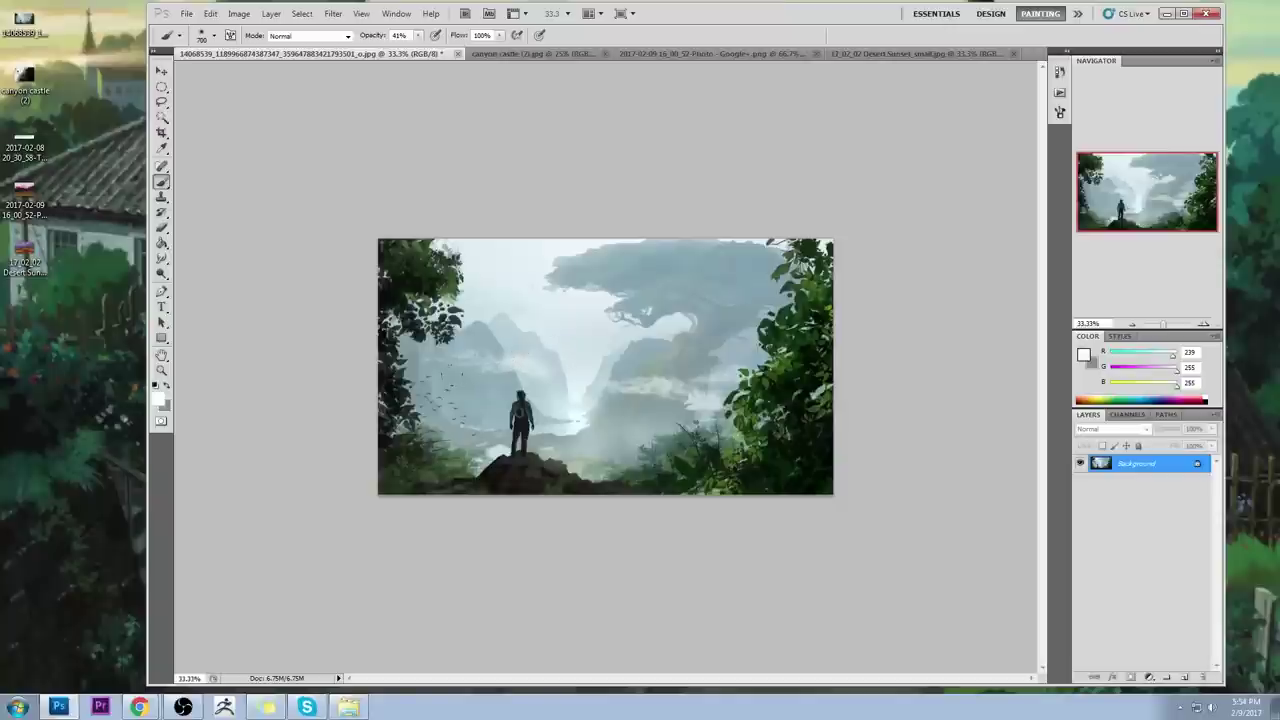
{"action": "mouse_move", "coordinate": [468, 422]}
{"action": "left_mouse_down"}
{"action": "mouse_move", "coordinate": [482, 429]}
{"action": "mouse_move", "coordinate": [449, 424]}
{"action": "mouse_move", "coordinate": [490, 454]}
{"action": "left_mouse_up"}
Step: Sample mist tones around the valley water, ending on a near-white, and add a new empty layer above the Background
{"action": "left_click", "coordinate": [563, 426], "text": "alt"}
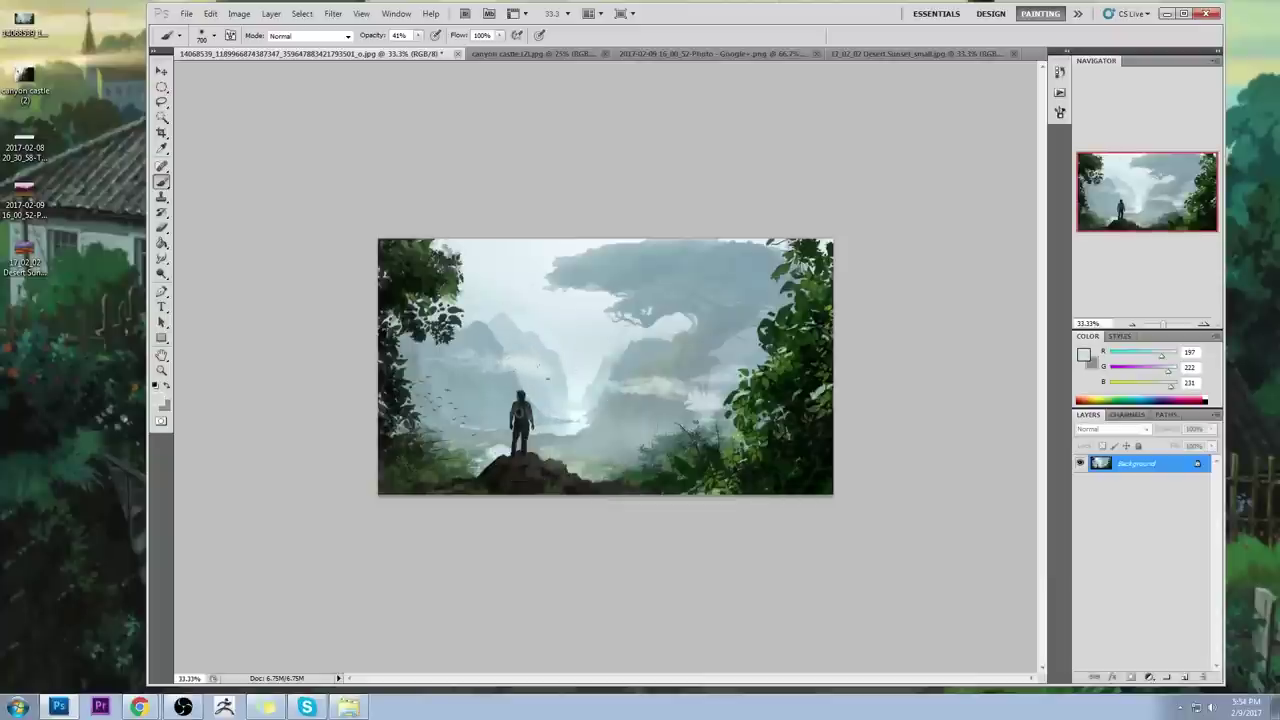
{"action": "left_click", "coordinate": [596, 418], "text": "alt"}
{"action": "left_click", "coordinate": [589, 402], "text": "alt"}
{"action": "left_click", "coordinate": [578, 413], "text": "alt"}
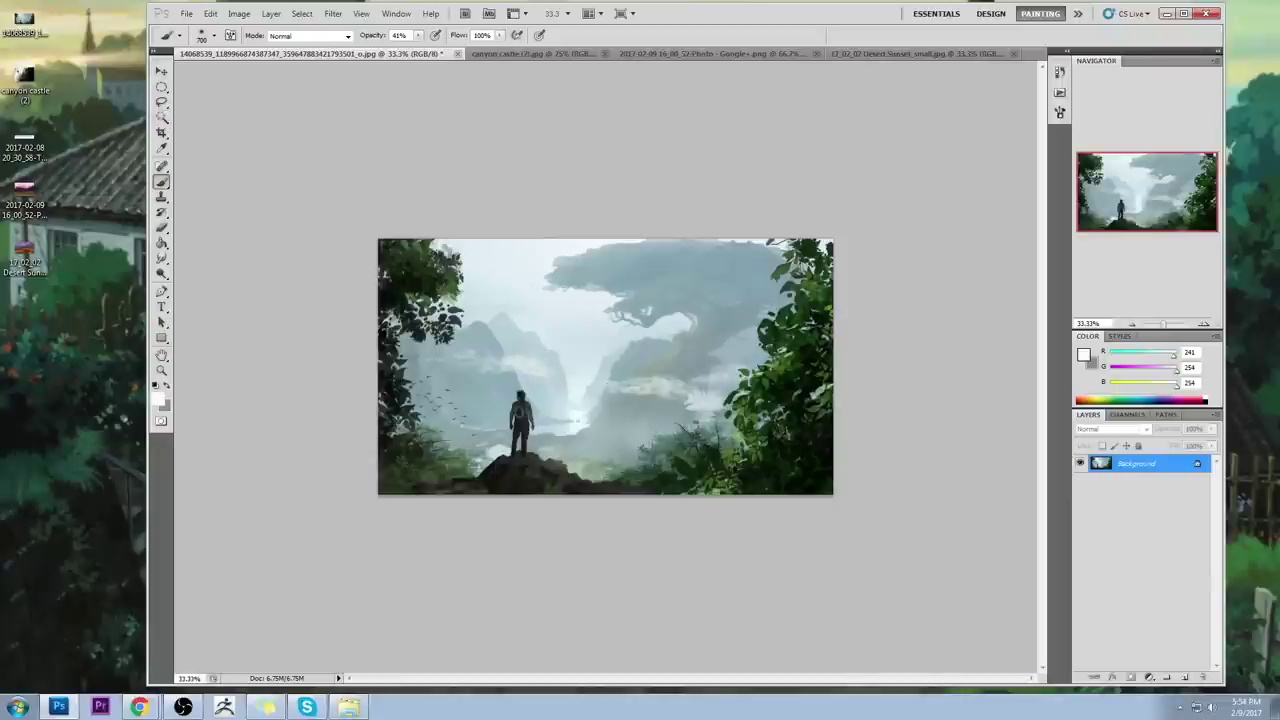
{"action": "left_click", "coordinate": [1184, 677]}
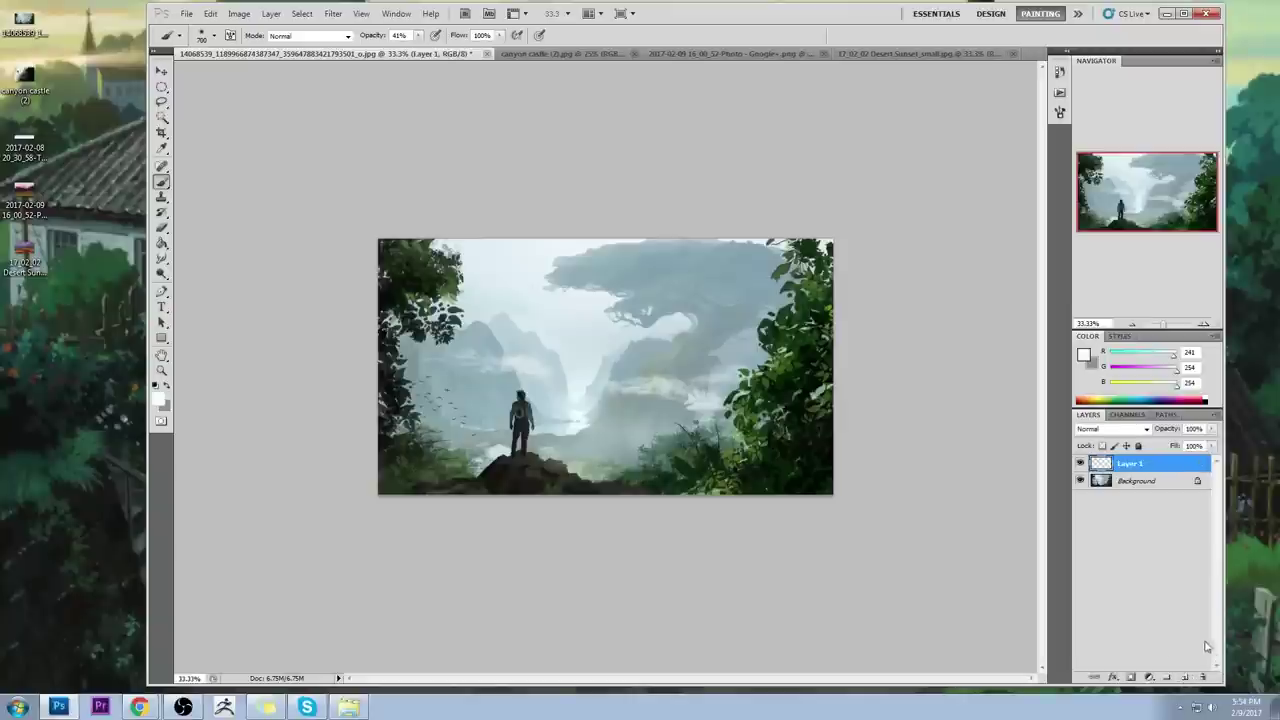
Step: Make the Background layer active and sample the giant tree, distant mountains and valley floor to compare their colour values
{"action": "left_click", "coordinate": [1140, 483]}
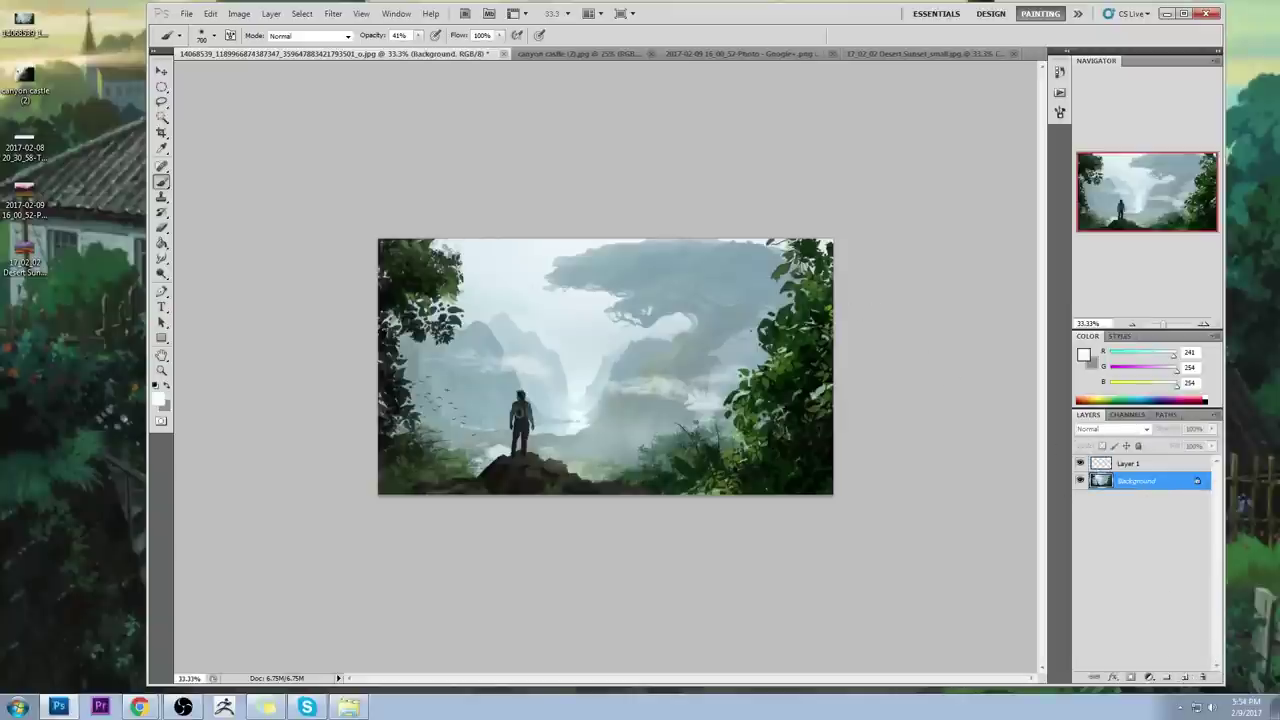
{"action": "left_click", "coordinate": [672, 265], "text": "alt"}
{"action": "left_click", "coordinate": [673, 266], "text": "alt"}
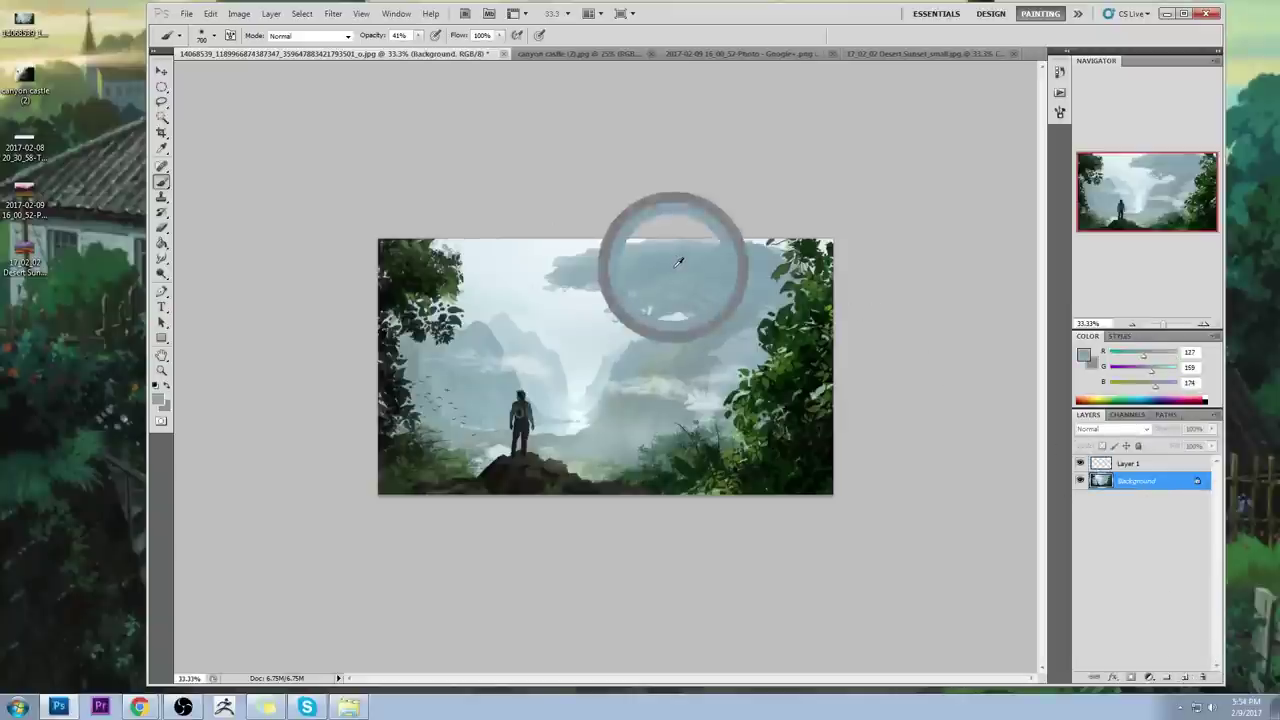
{"action": "left_click", "coordinate": [479, 341], "text": "alt"}
{"action": "left_click", "coordinate": [529, 348], "text": "alt"}
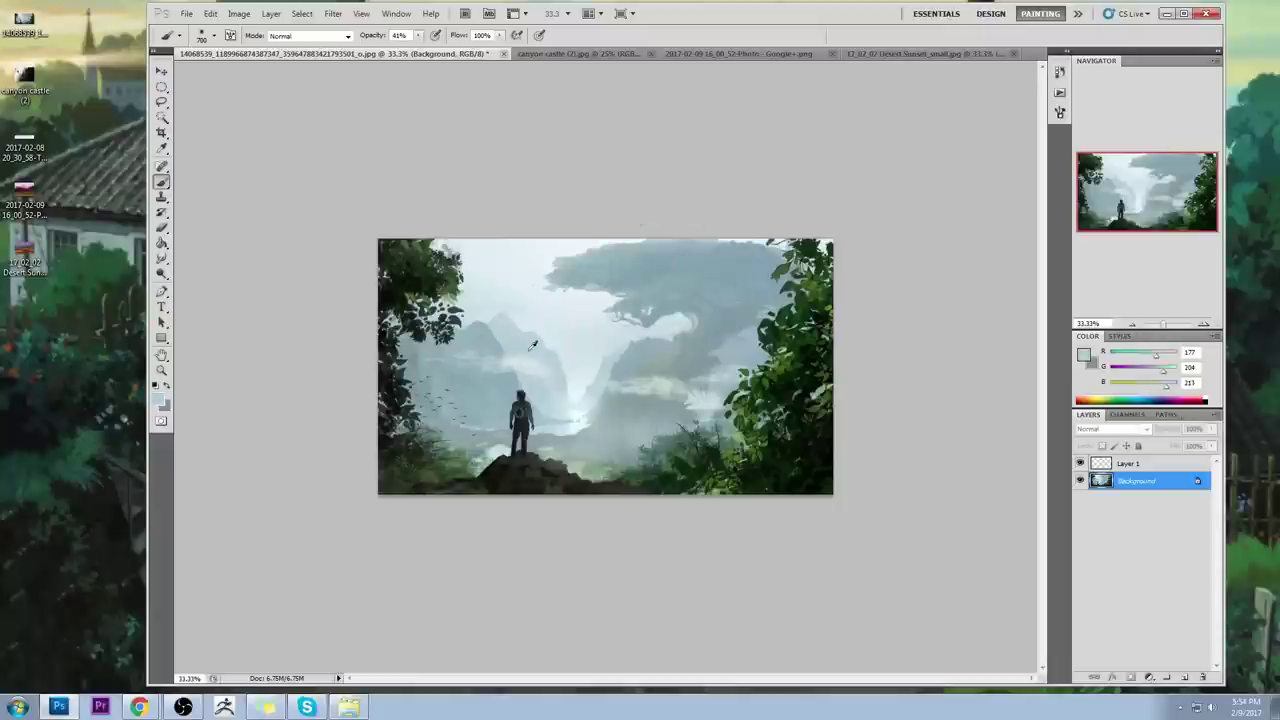
{"action": "left_click", "coordinate": [490, 342], "text": "alt"}
{"action": "left_click", "coordinate": [517, 346], "text": "alt"}
{"action": "left_click", "coordinate": [680, 292], "text": "alt"}
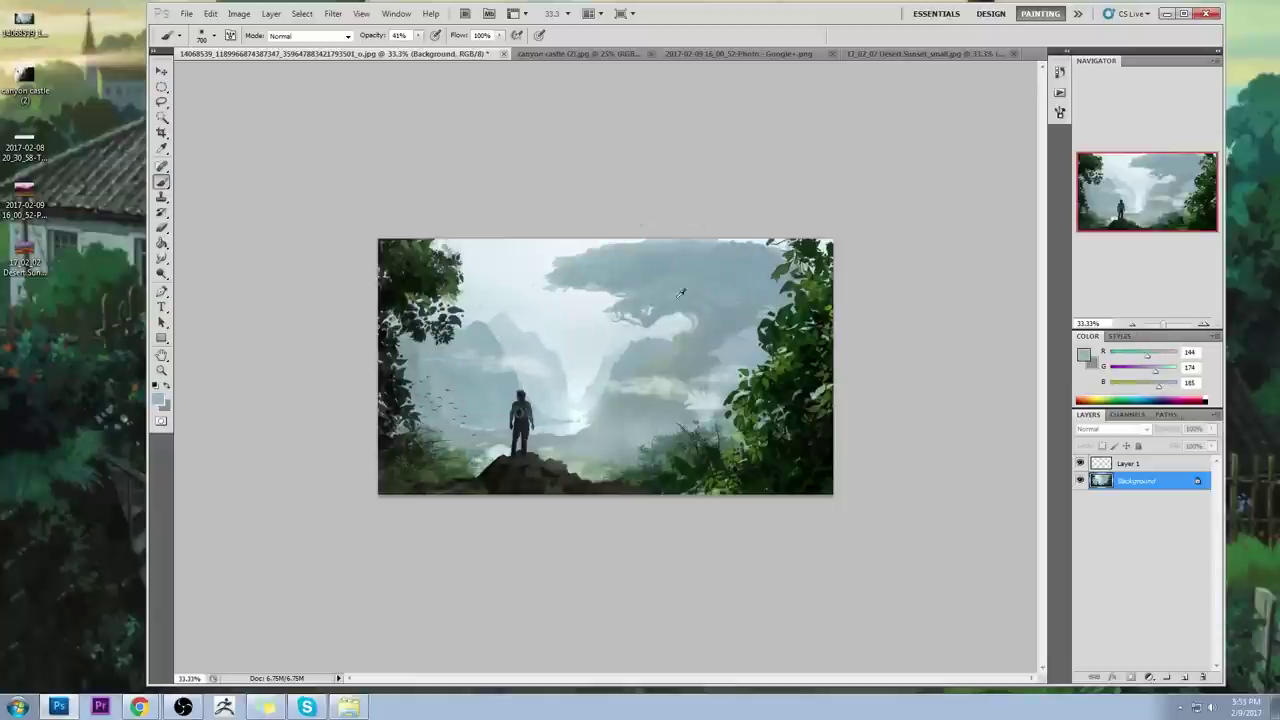
{"action": "left_click", "coordinate": [733, 284], "text": "alt"}
{"action": "left_click", "coordinate": [565, 434], "text": "alt"}
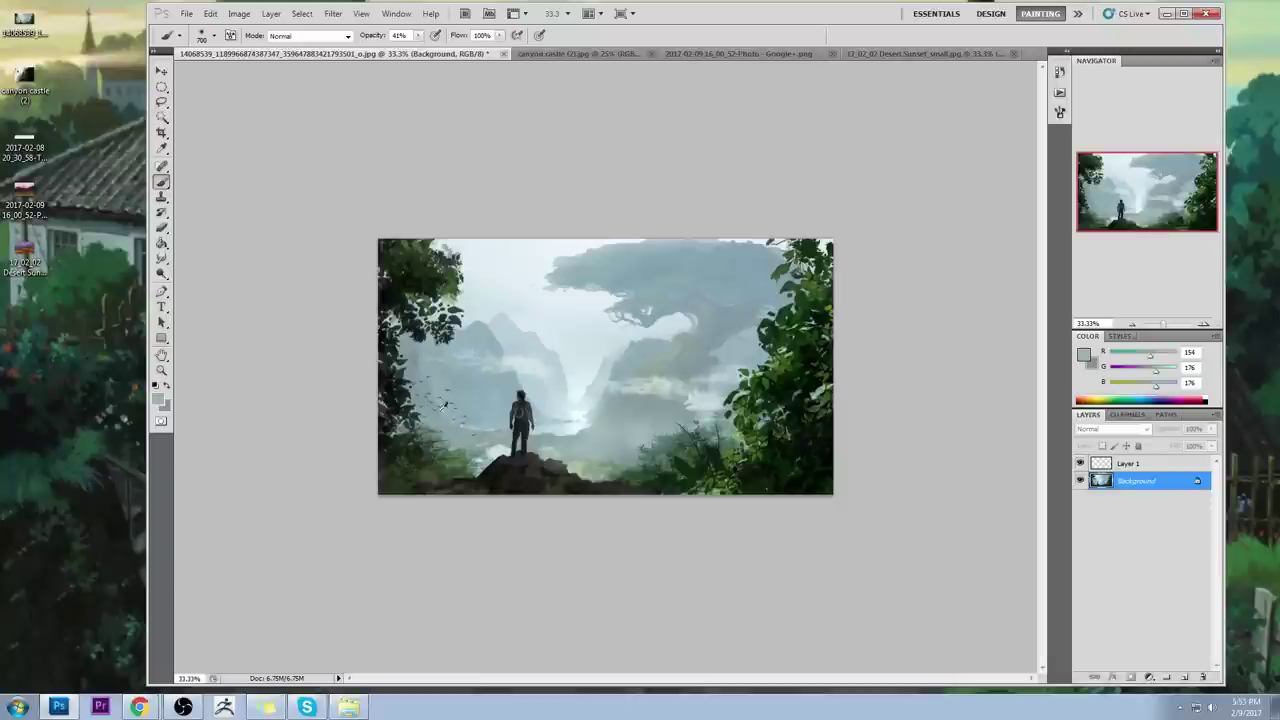
Step: Select the giant tree, the hill below it and the lower mist with the Magic Wand, and clean up the selection beside the mountains with the Lasso
{"action": "key", "text": "w"}
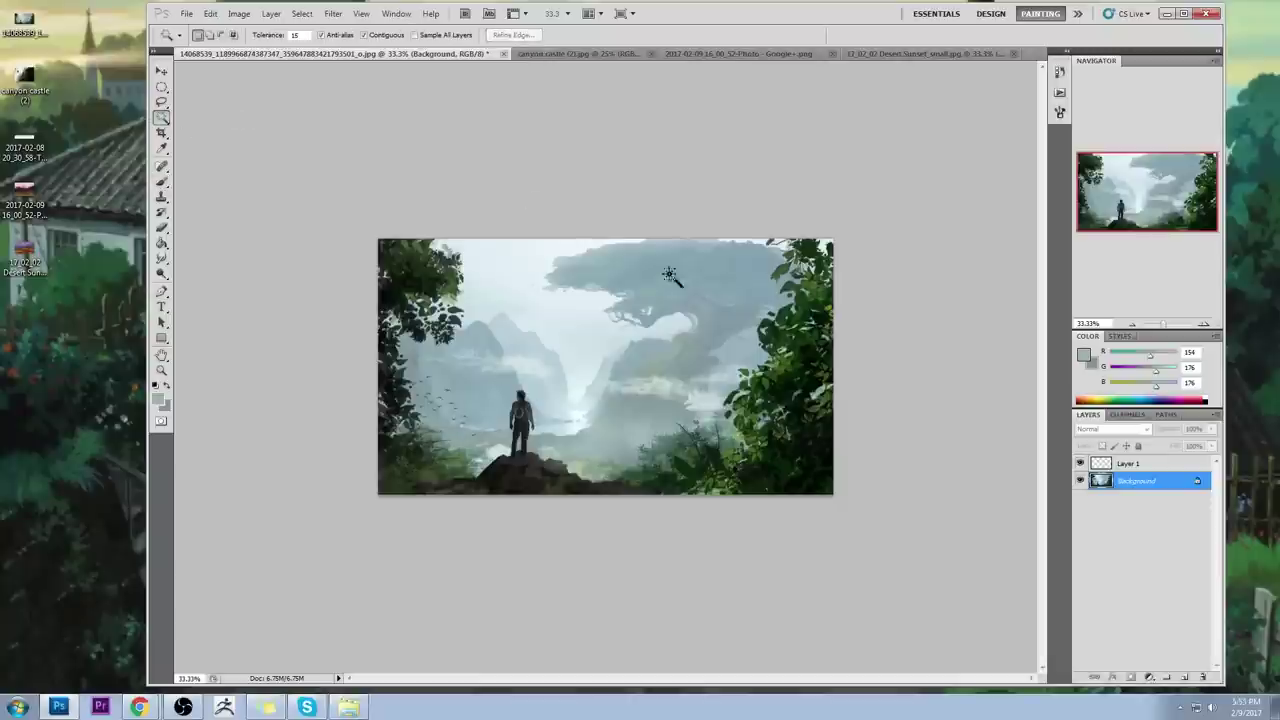
{"action": "left_click", "coordinate": [613, 265]}
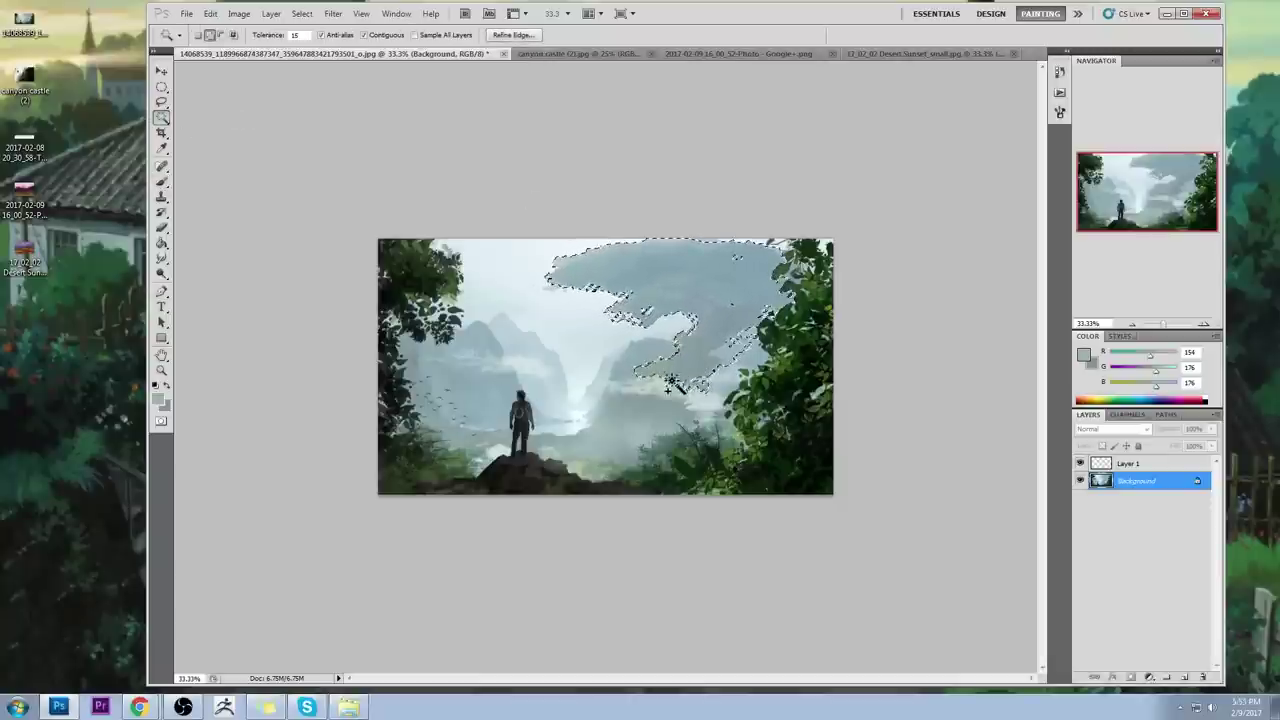
{"action": "left_click", "coordinate": [632, 429]}
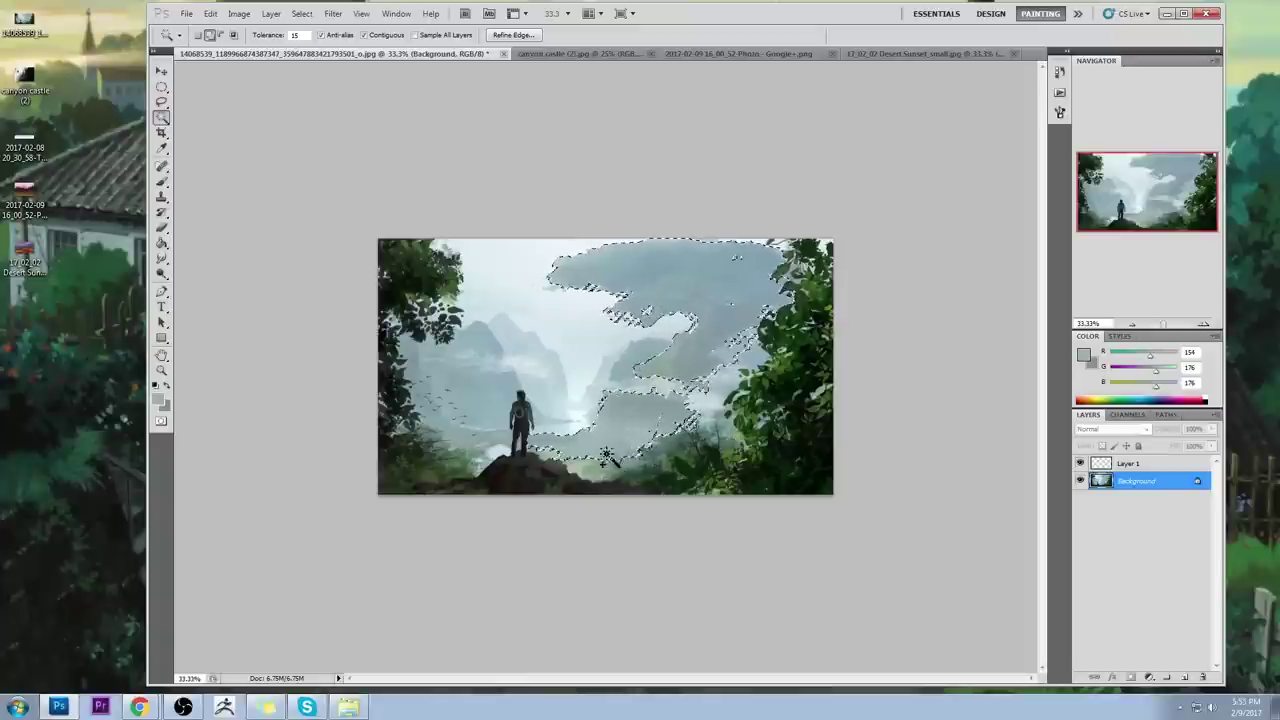
{"action": "left_click", "coordinate": [498, 441], "text": "shift"}
{"action": "left_click", "coordinate": [456, 446], "text": "shift"}
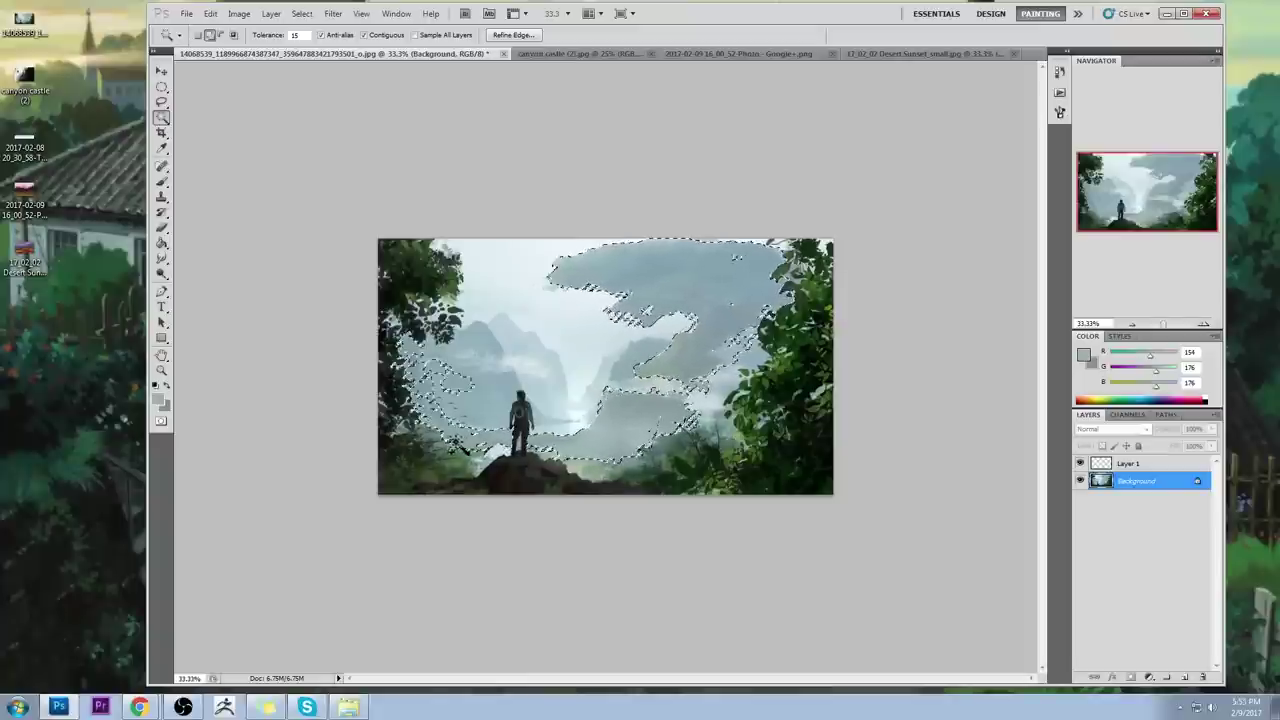
{"action": "left_click", "coordinate": [443, 410], "text": "shift"}
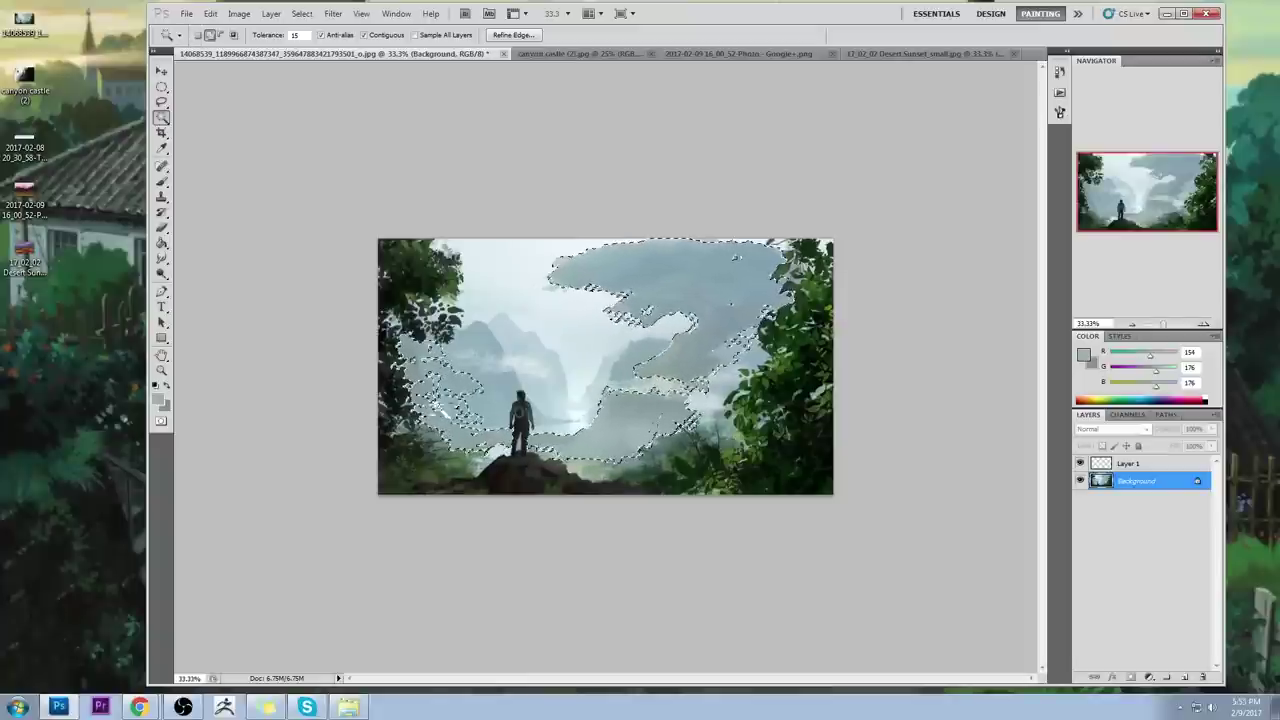
{"action": "left_click", "coordinate": [162, 102]}
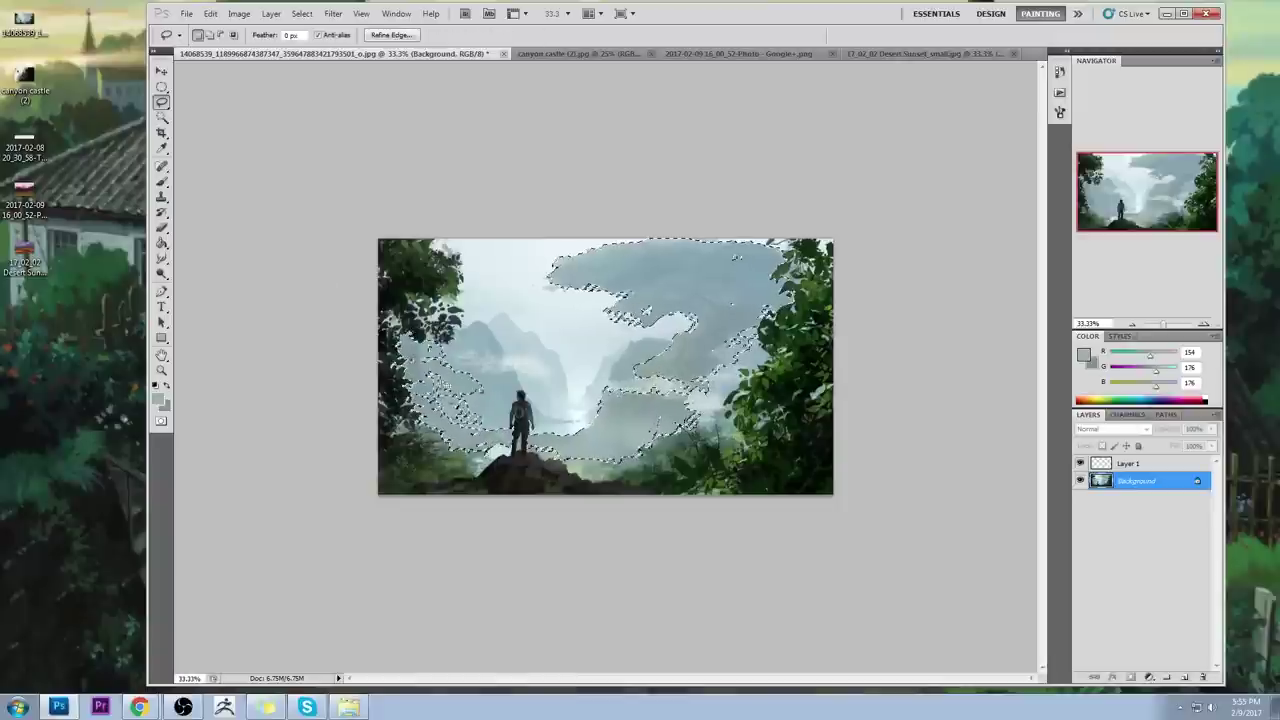
{"action": "mouse_move", "coordinate": [491, 429]}
{"action": "left_mouse_down"}
{"action": "mouse_move", "coordinate": [445, 408]}
{"action": "mouse_move", "coordinate": [436, 378]}
{"action": "mouse_move", "coordinate": [501, 401]}
{"action": "left_mouse_up"}
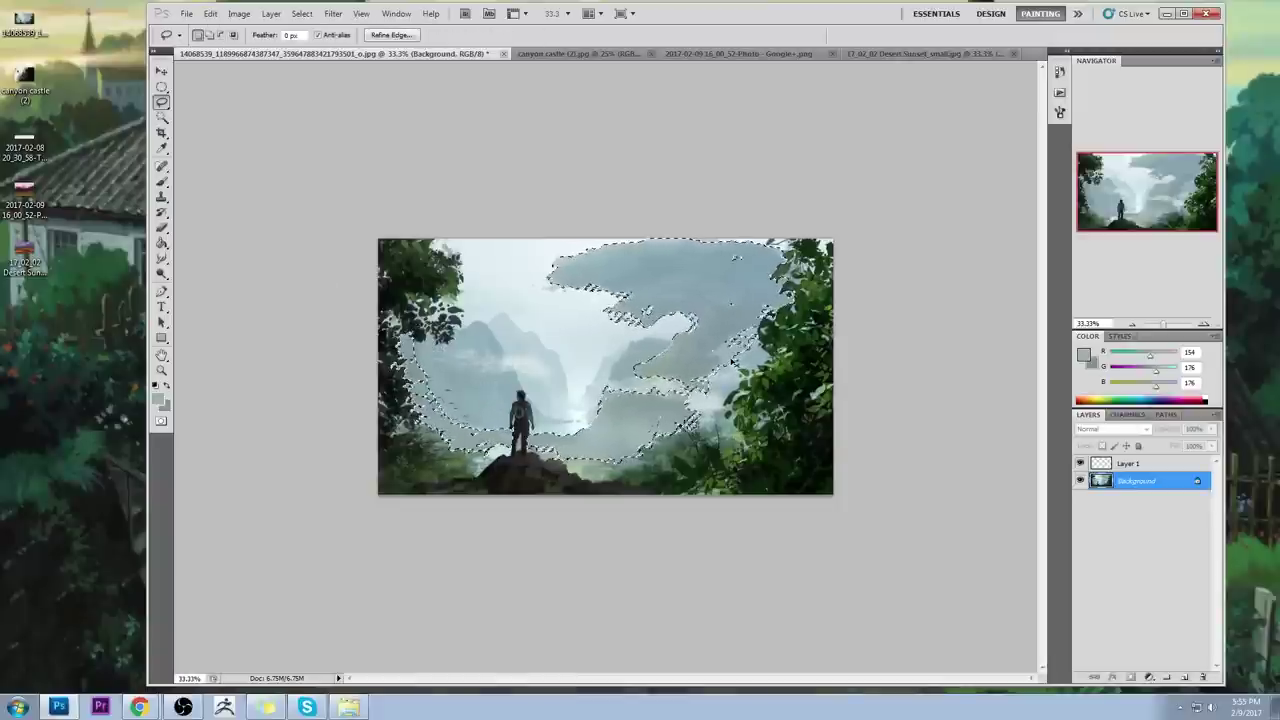
Step: Hide the selection edges and darken the selected tree and hills with Levels, raising the black input level to about 74
{"action": "key", "text": "ctrl+h"}
{"action": "key", "text": "ctrl+l"}
{"action": "left_click_drag", "start_coordinate": [612, 214], "coordinate": [1050, 126]}
{"action": "left_click_drag", "start_coordinate": [911, 271], "coordinate": [945, 272]}
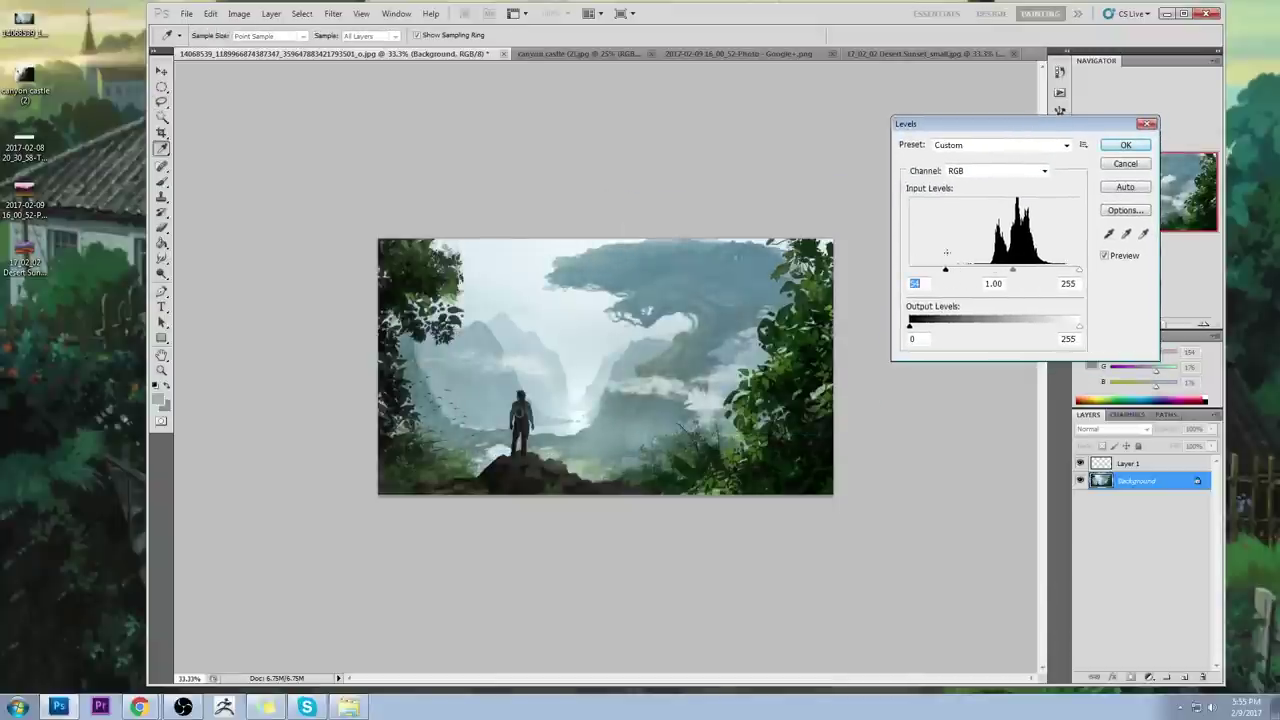
{"action": "left_click_drag", "start_coordinate": [1019, 126], "coordinate": [994, 270]}
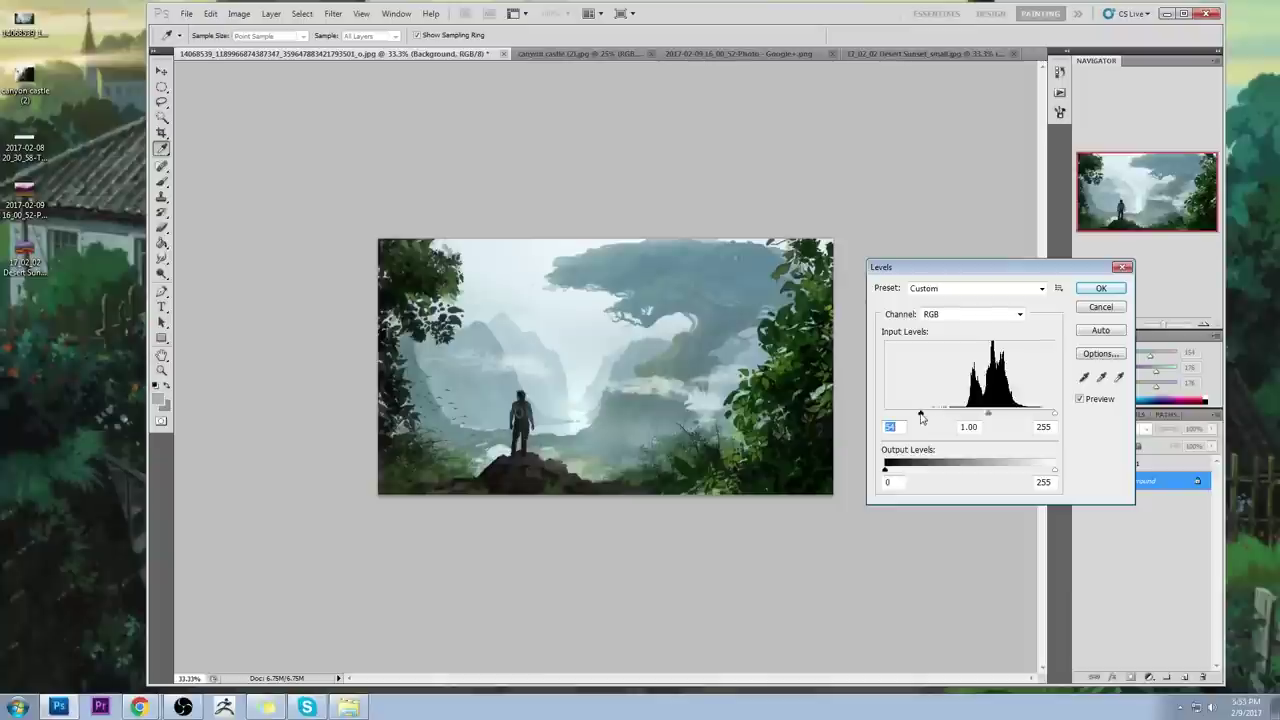
{"action": "left_click_drag", "start_coordinate": [920, 412], "coordinate": [934, 412]}
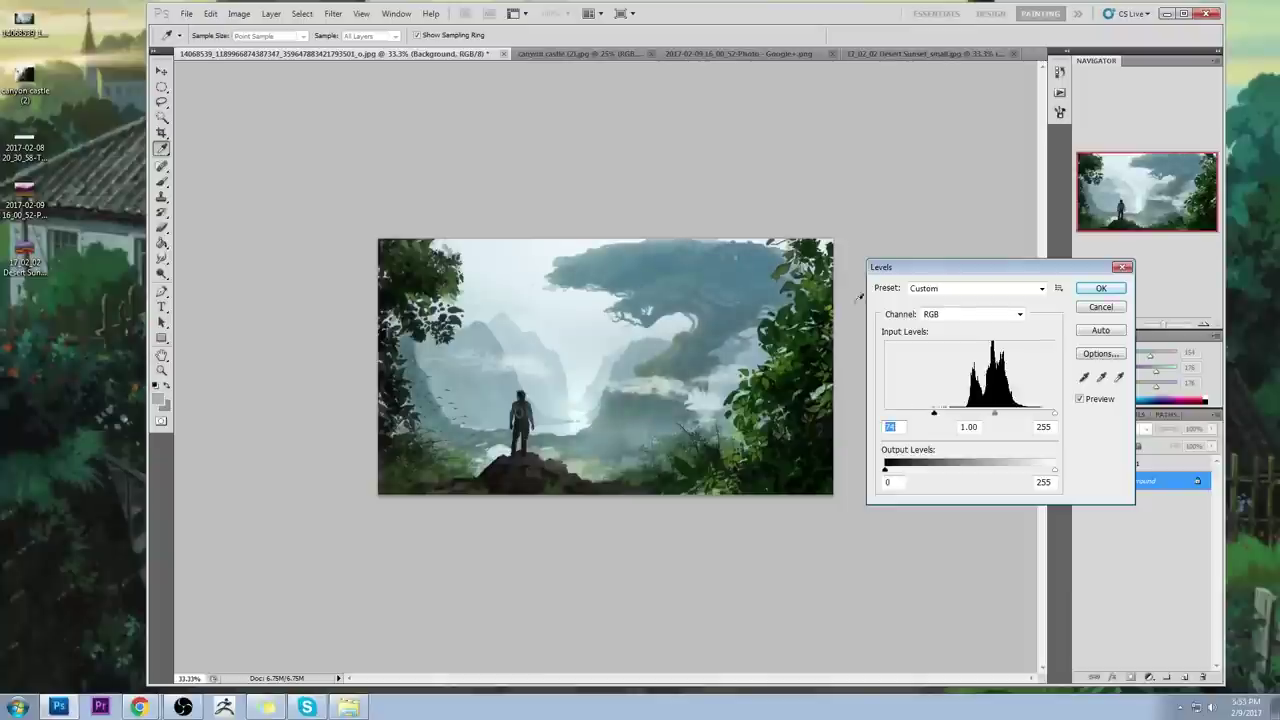
{"action": "left_click_drag", "start_coordinate": [935, 414], "coordinate": [933, 413]}
{"action": "left_click", "coordinate": [1100, 288]}
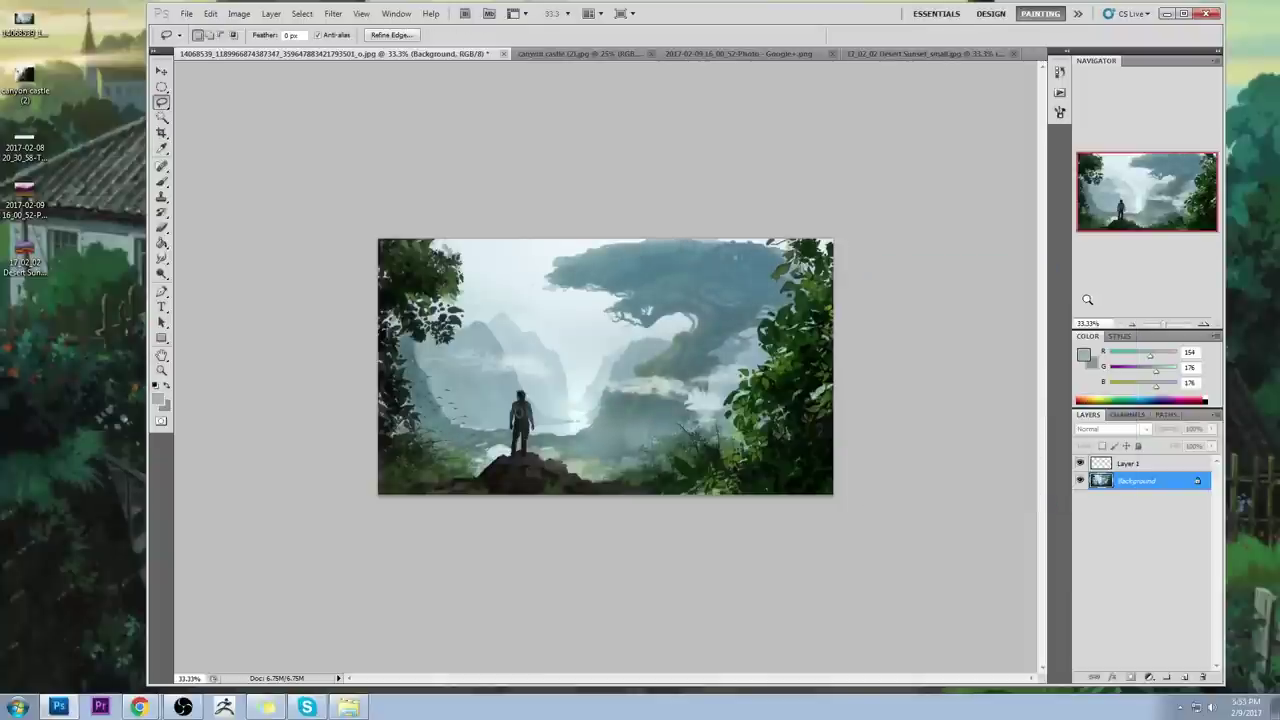
Step: Shift the hue of the selected tree and hills slightly toward teal with Hue/Saturation, to about -8
{"action": "key", "text": "ctrl+u"}
{"action": "left_click_drag", "start_coordinate": [1045, 415], "coordinate": [1044, 416]}
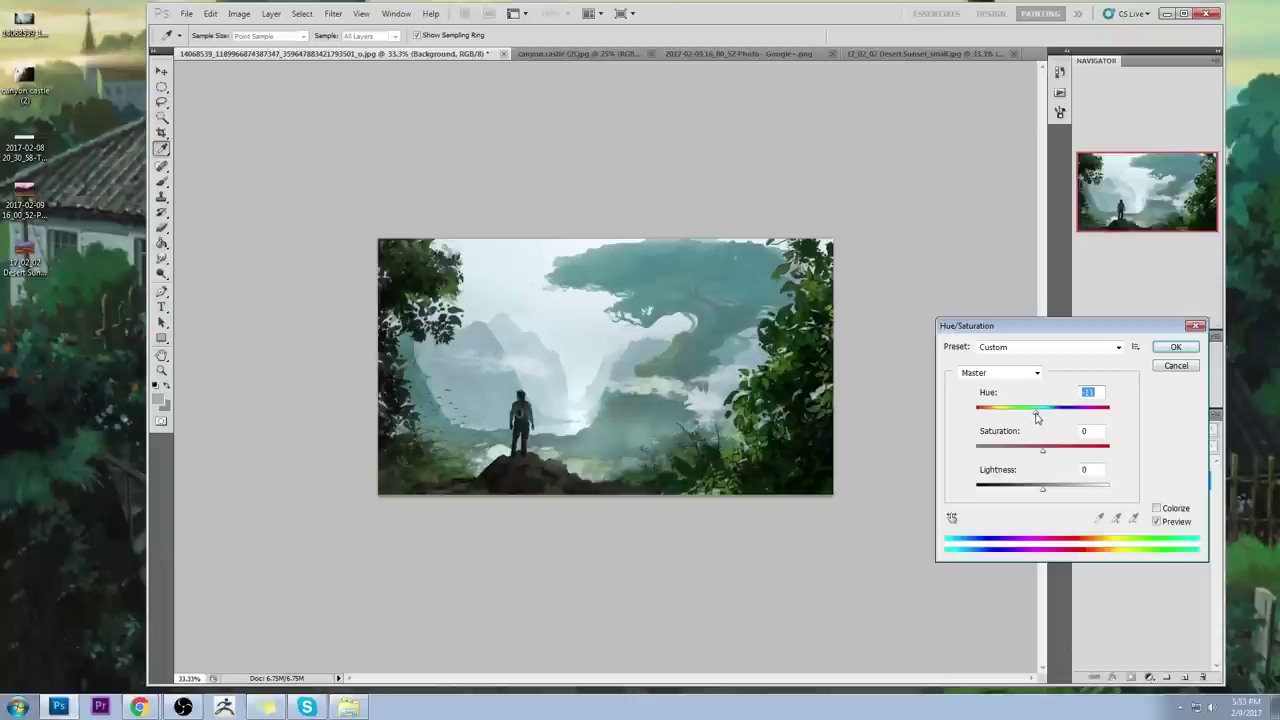
{"action": "left_click_drag", "start_coordinate": [1038, 413], "coordinate": [1043, 412]}
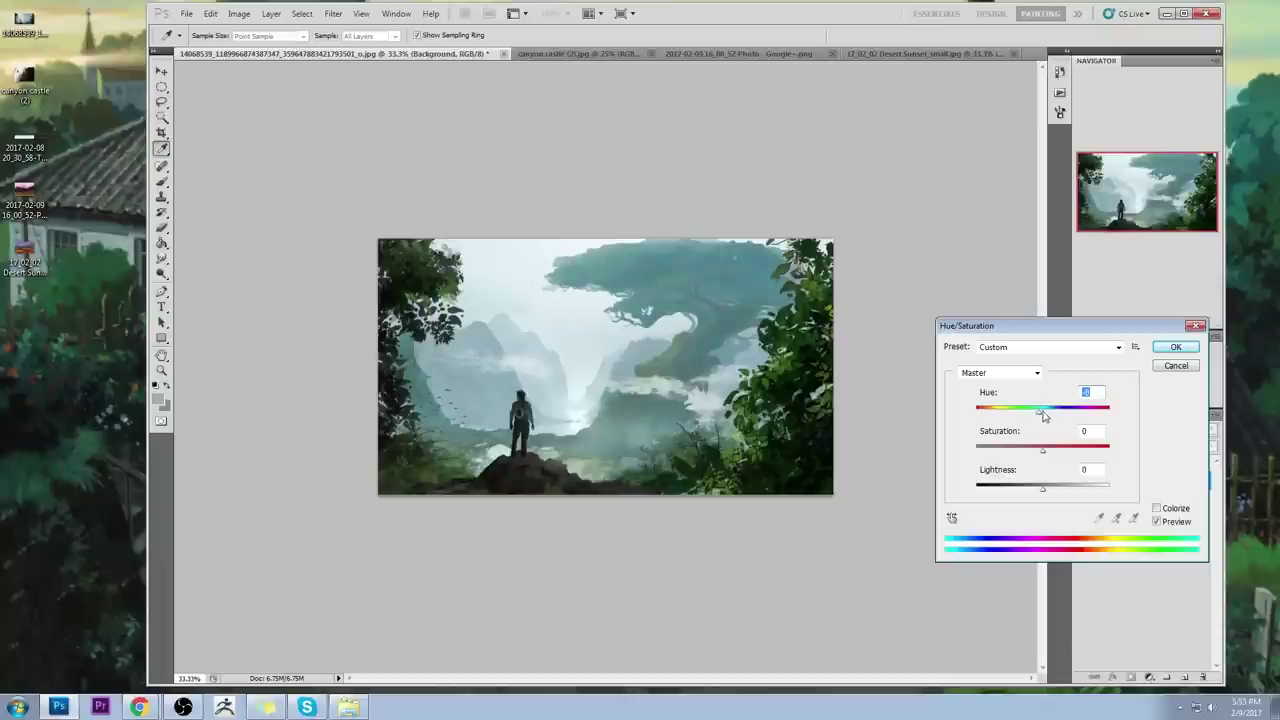
{"action": "left_click", "coordinate": [1165, 350]}
Step: Enlarge the soft brush to 1000 px and tint the selected midground lightly with dark greens sampled from the foreground foliage
{"action": "key", "text": "b"}
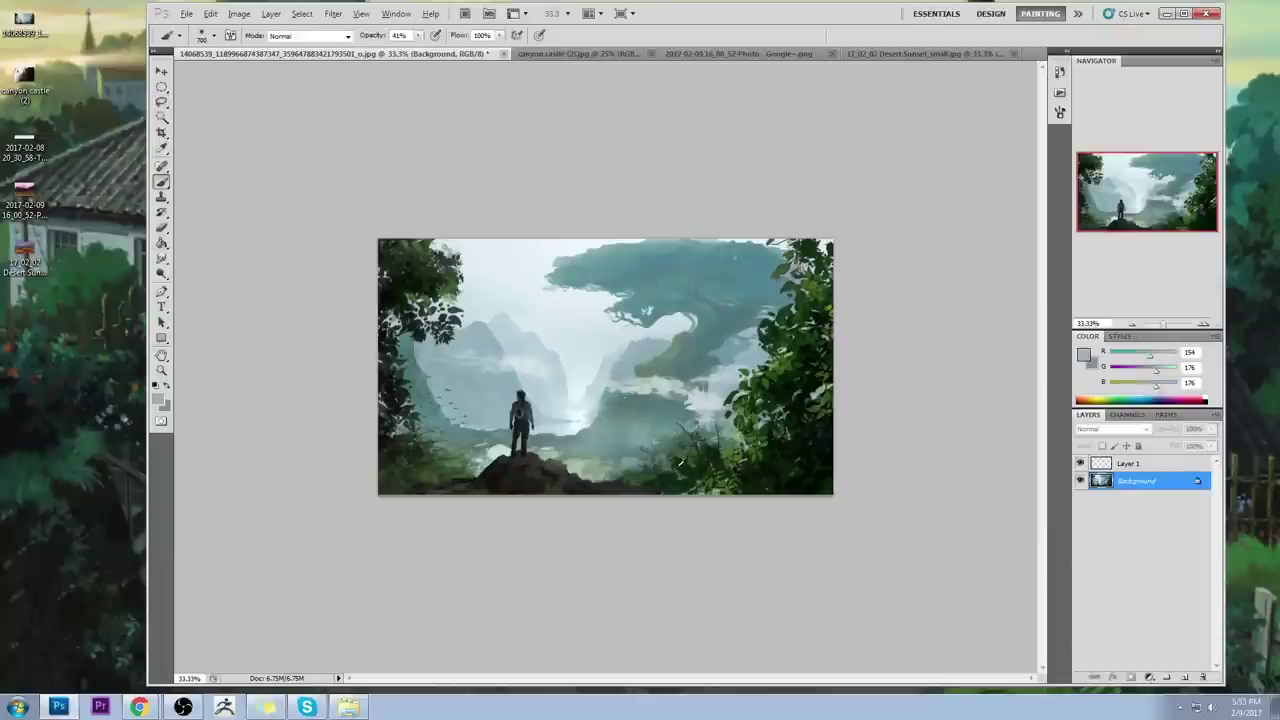
{"action": "left_click", "coordinate": [645, 468], "text": "alt"}
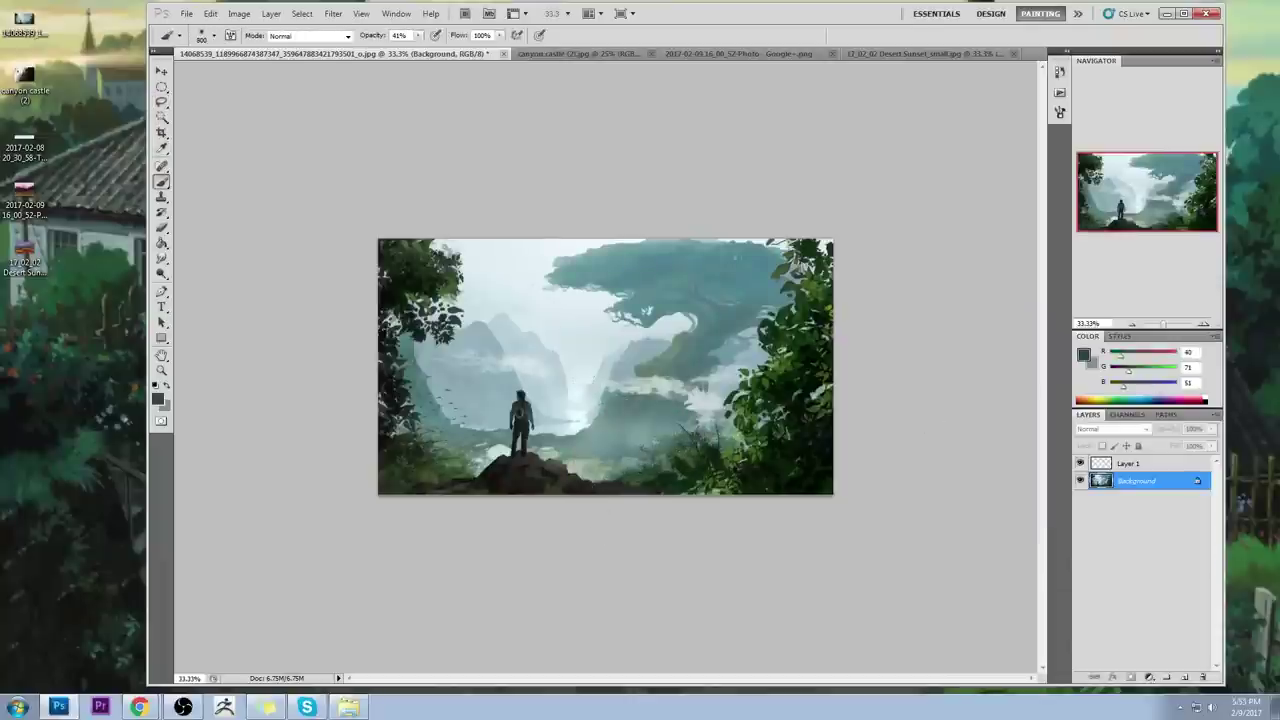
{"action": "key", "text": "bracketright"}
{"action": "key", "text": "bracketright"}
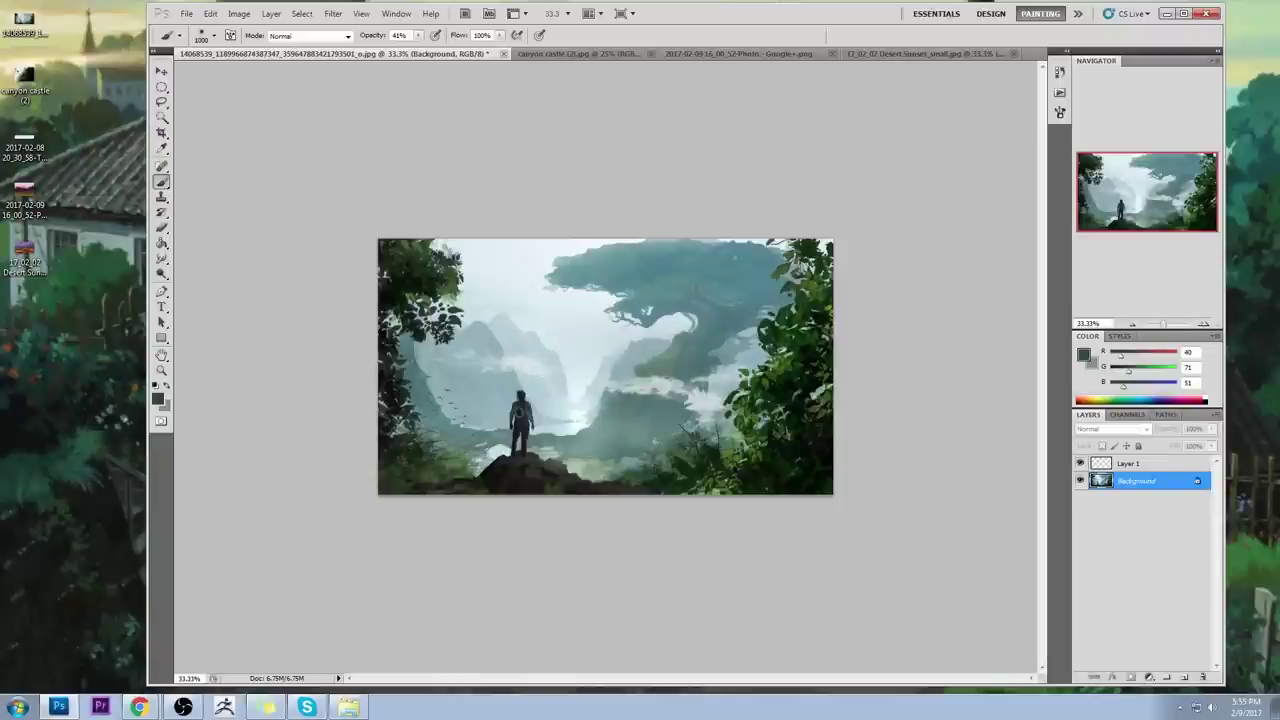
{"action": "left_click", "coordinate": [704, 466], "text": "alt"}
Step: Deselect the tree and midground area and switch back to the Brush tool
{"action": "key", "text": "m"}
{"action": "right_click", "coordinate": [692, 346]}
{"action": "left_click", "coordinate": [728, 355]}
{"action": "key", "text": "b"}
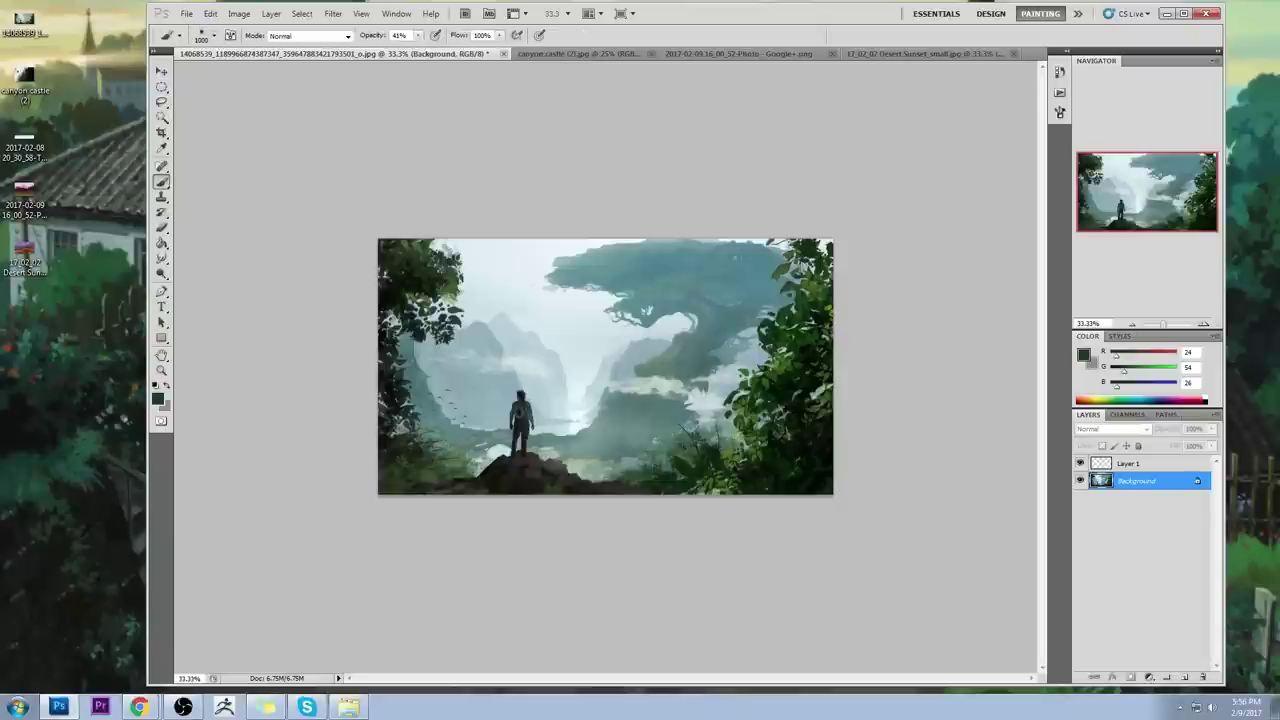
Step: Open the document history and step back to an earlier state to compare the painting before the depth edits
{"action": "left_click", "coordinate": [1059, 76]}
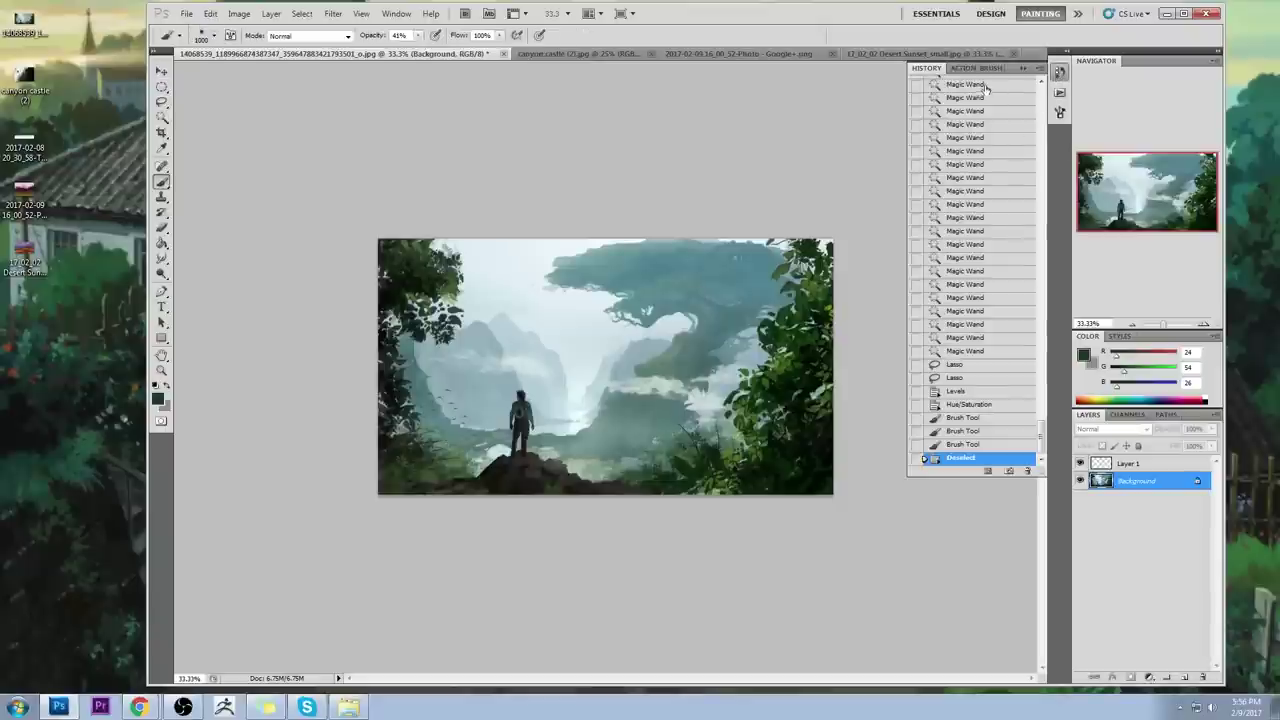
{"action": "mouse_move", "coordinate": [1041, 434]}
{"action": "left_mouse_down"}
{"action": "mouse_move", "coordinate": [1042, 262]}
{"action": "mouse_move", "coordinate": [1016, 84]}
{"action": "mouse_move", "coordinate": [1044, 110]}
{"action": "mouse_move", "coordinate": [1046, 429]}
{"action": "left_mouse_up"}
{"action": "left_click", "coordinate": [1006, 86]}
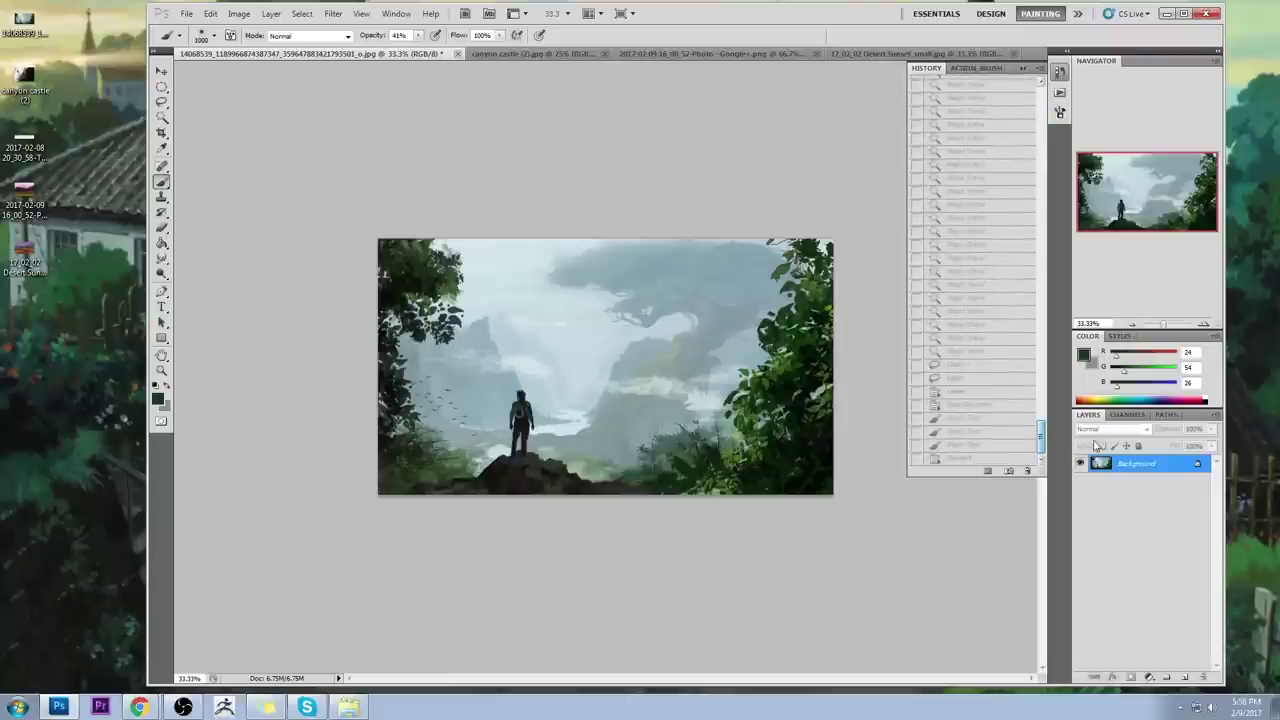
Step: Return the document to its latest history state and merge Layer 1 down into the Background
{"action": "left_click", "coordinate": [957, 461]}
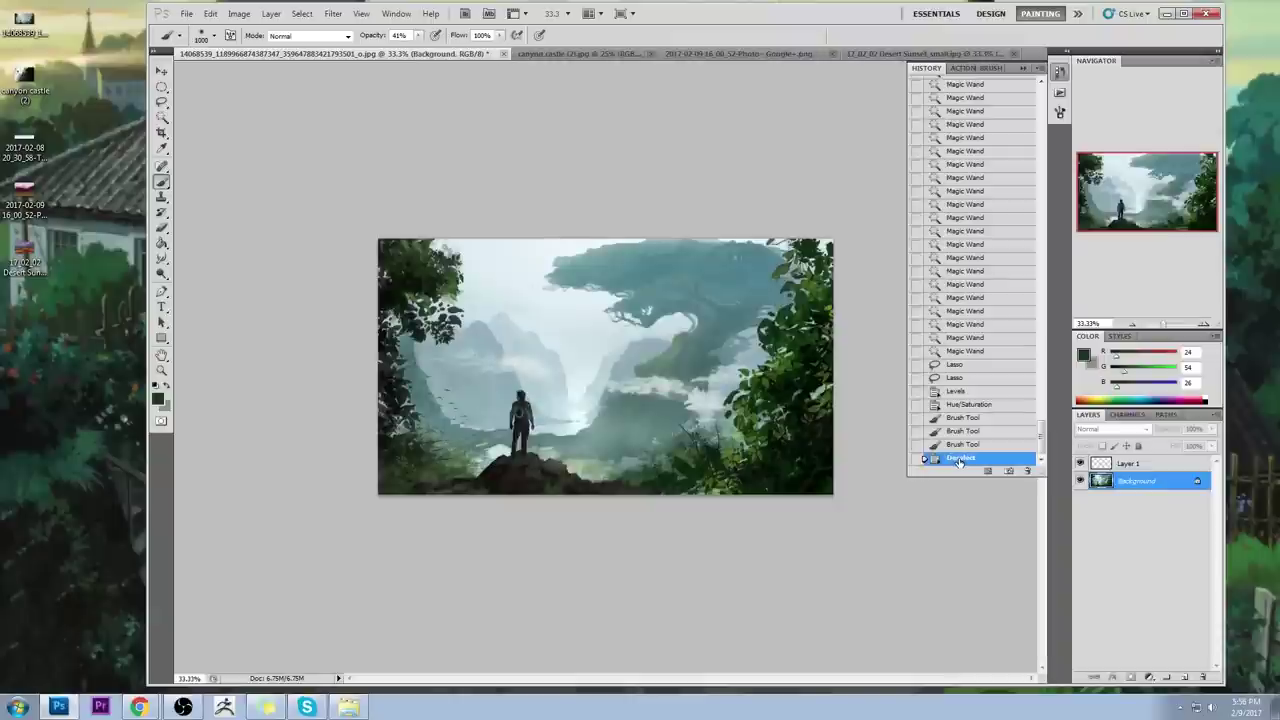
{"action": "left_click", "coordinate": [1023, 69]}
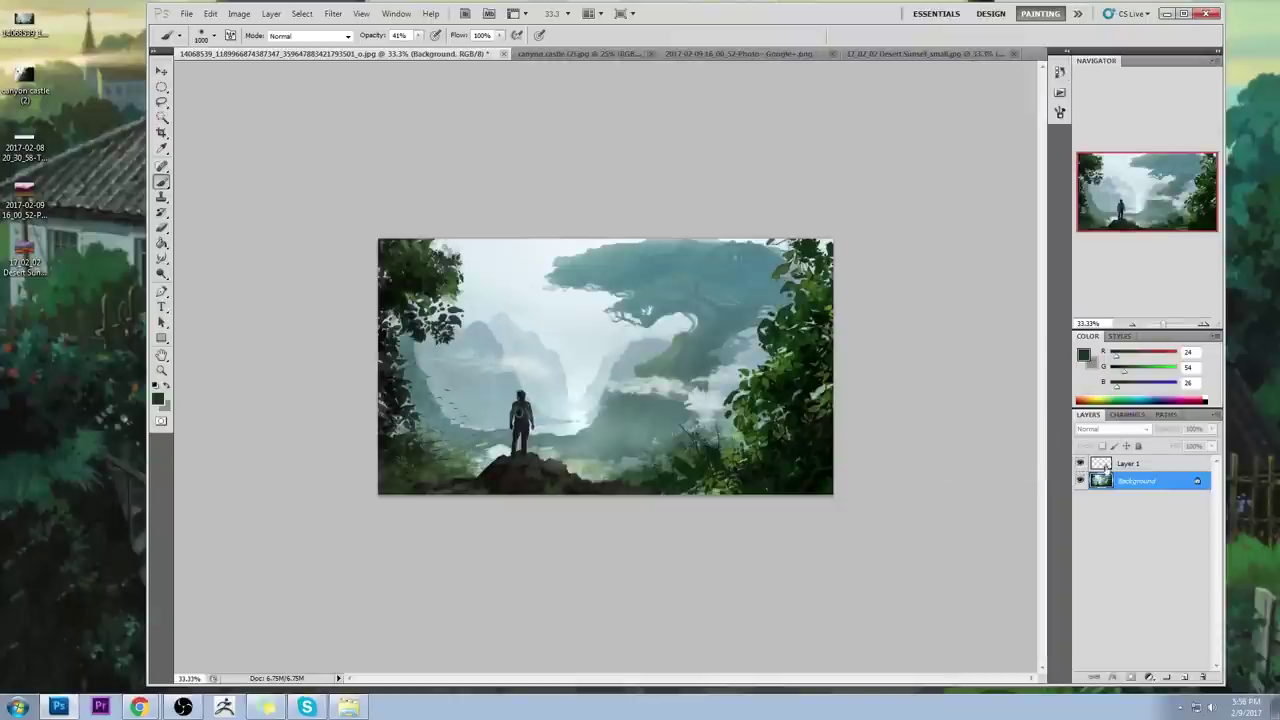
{"action": "right_click", "coordinate": [1158, 468]}
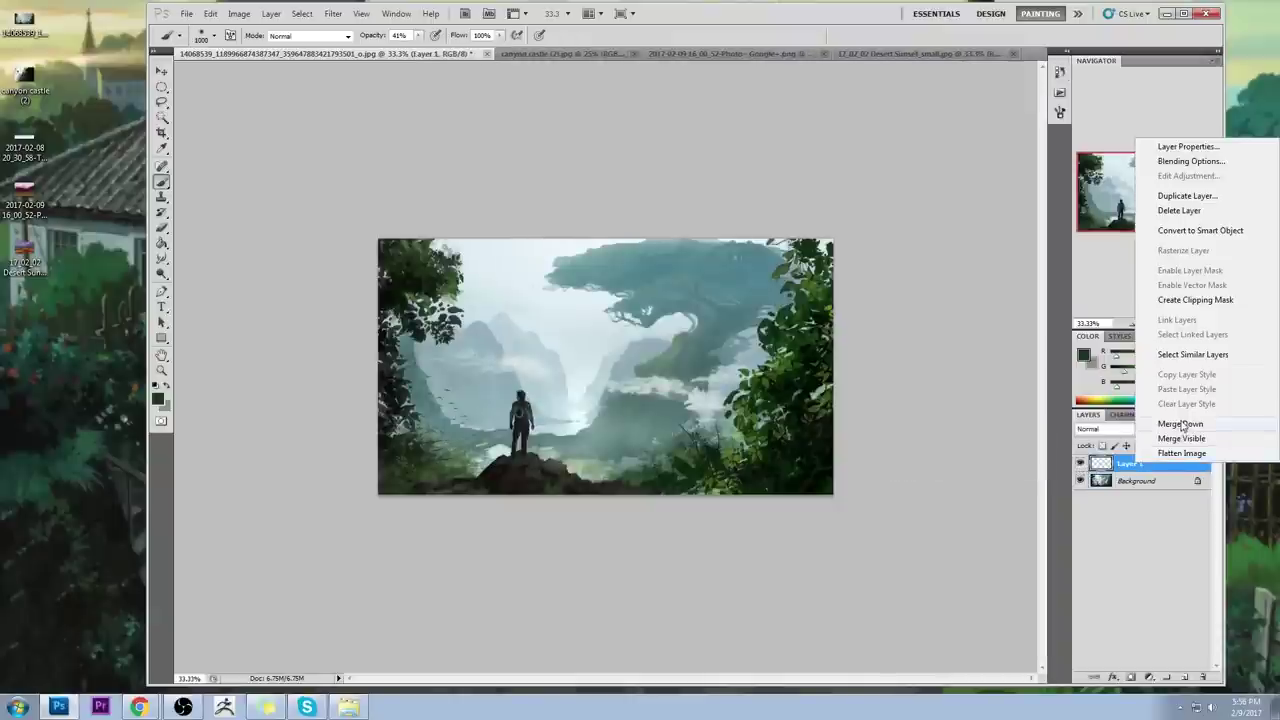
{"action": "left_click", "coordinate": [1183, 425]}
Step: Add a new layer above the Background and set its blend mode to Color
{"action": "left_click", "coordinate": [1183, 679]}
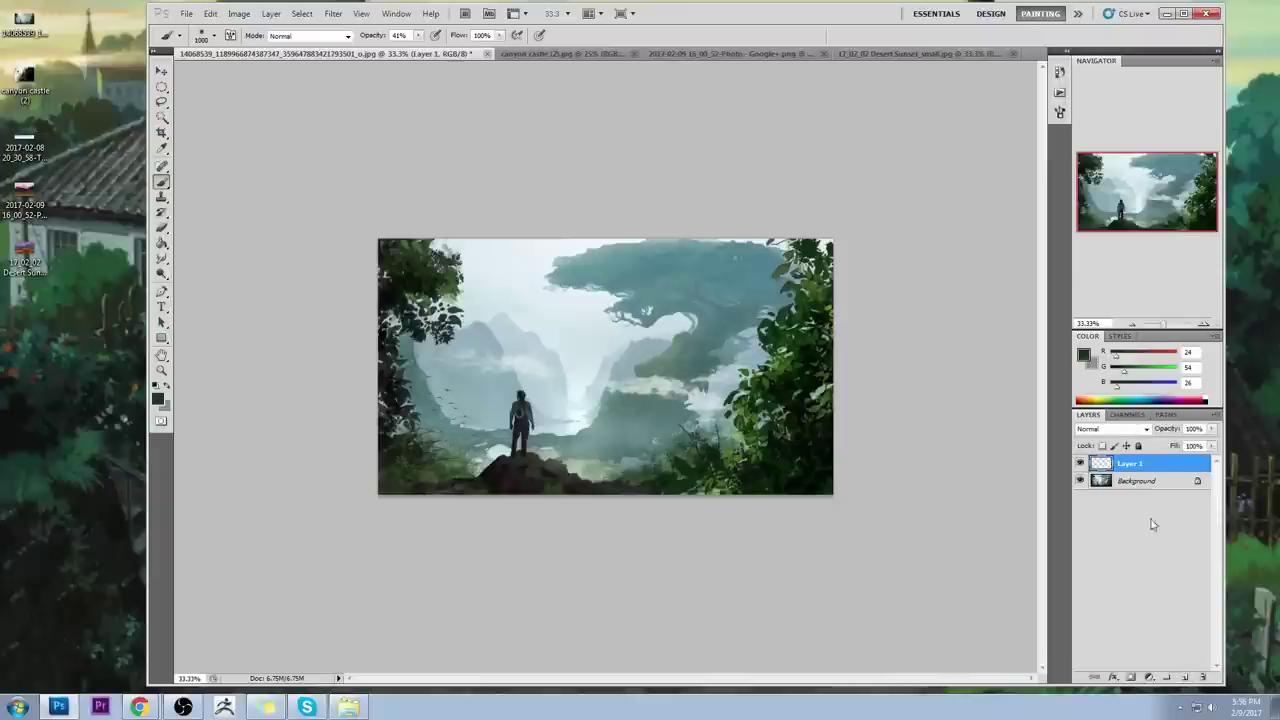
{"action": "left_click", "coordinate": [1105, 429]}
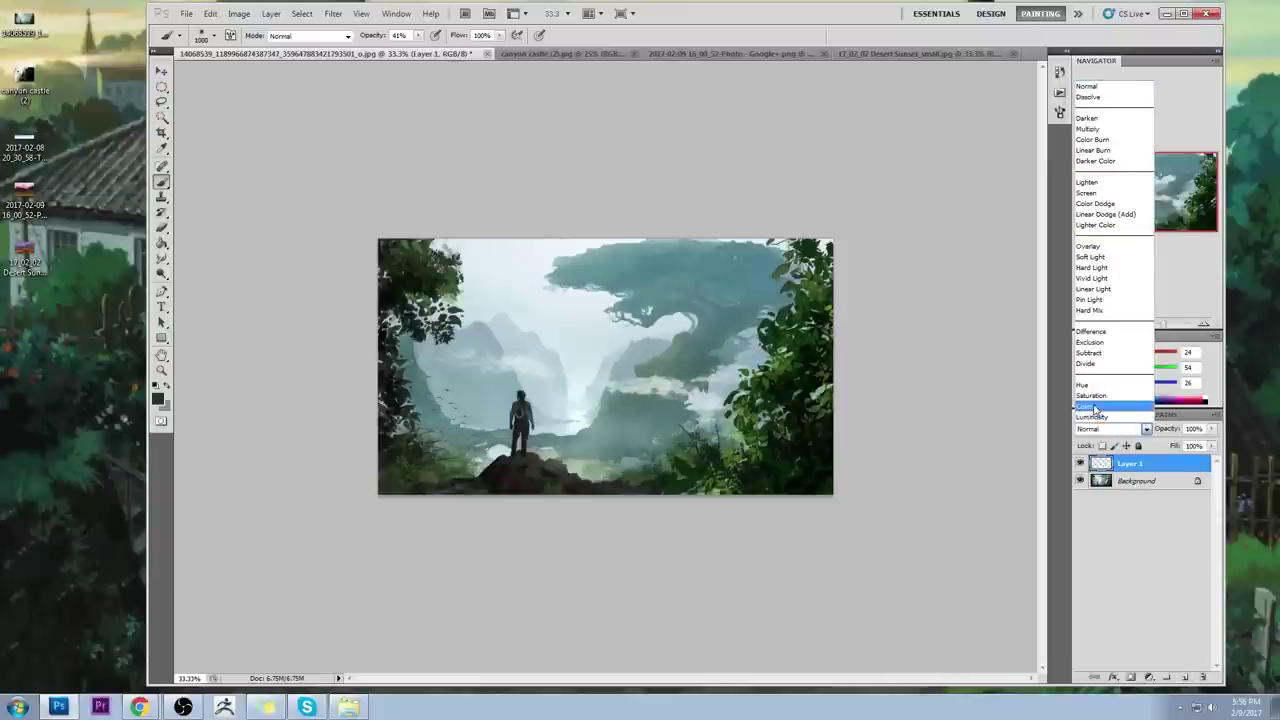
{"action": "left_click", "coordinate": [1098, 414]}
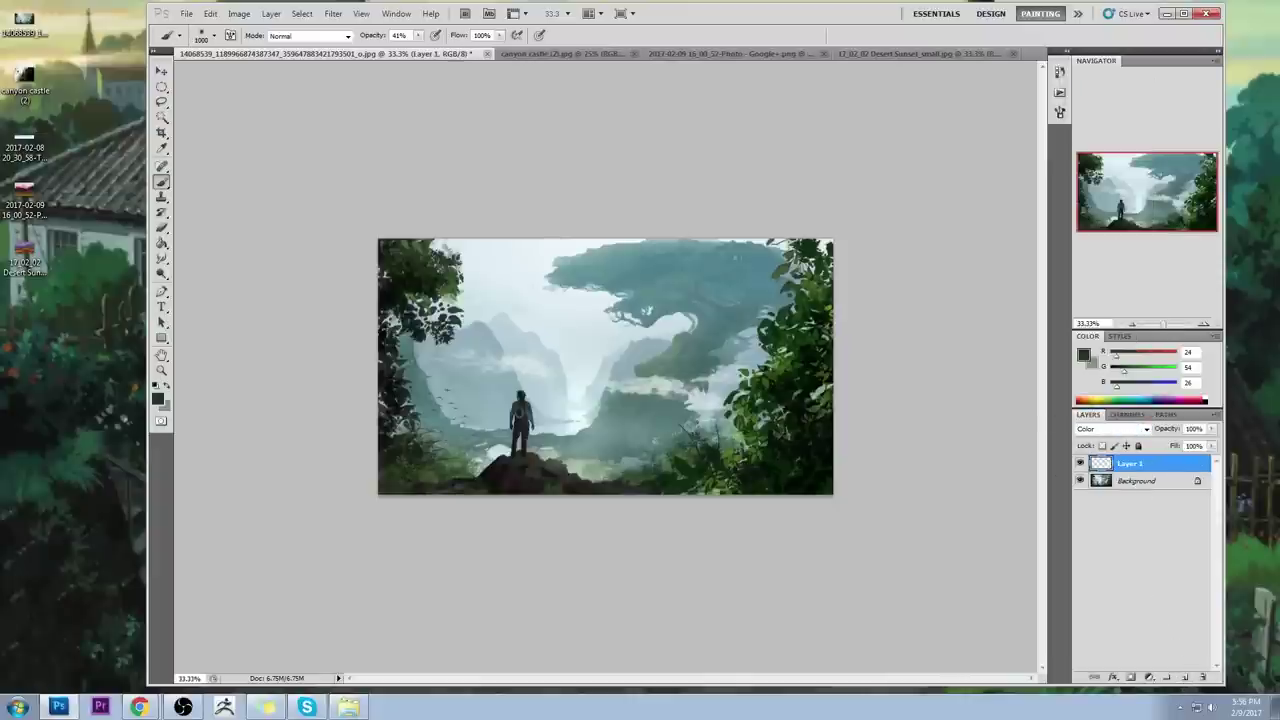
Step: Sample a green from the foreground foliage and shift its hue cooler, to about RGB 35, 89, 54
{"action": "left_click", "coordinate": [752, 416], "text": "alt"}
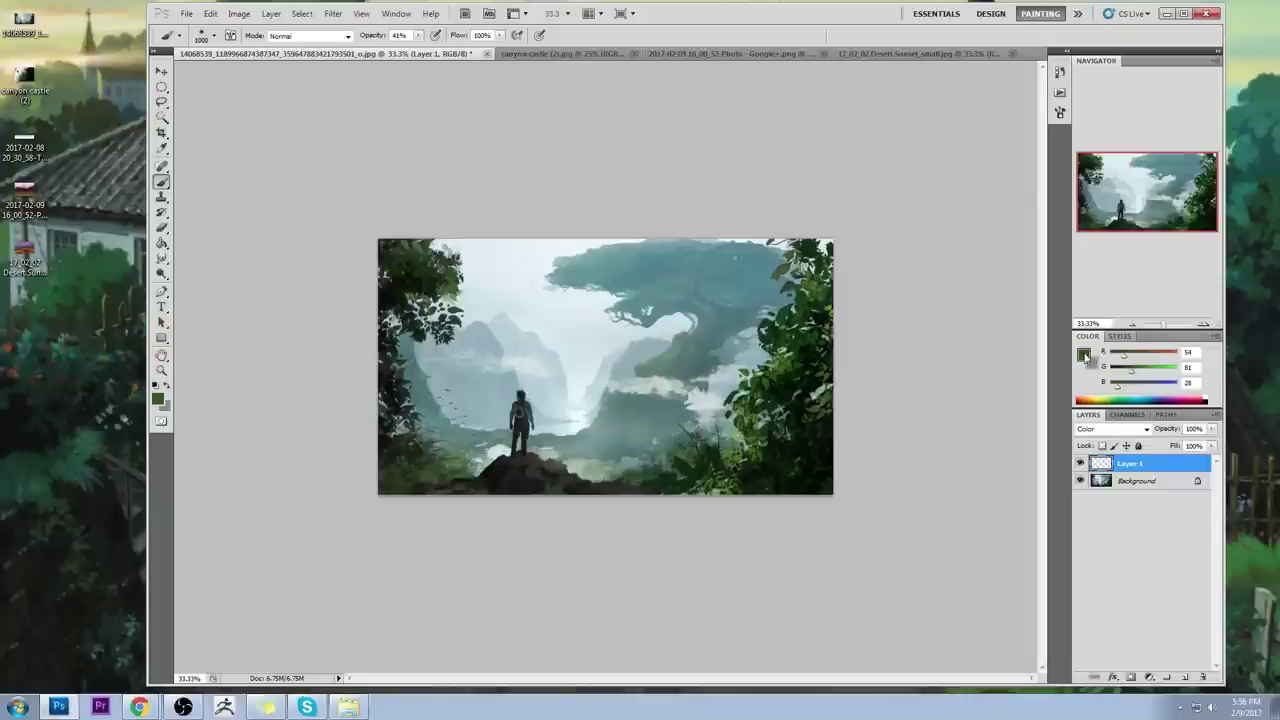
{"action": "left_click", "coordinate": [1084, 354]}
{"action": "left_click_drag", "start_coordinate": [1118, 345], "coordinate": [1120, 322]}
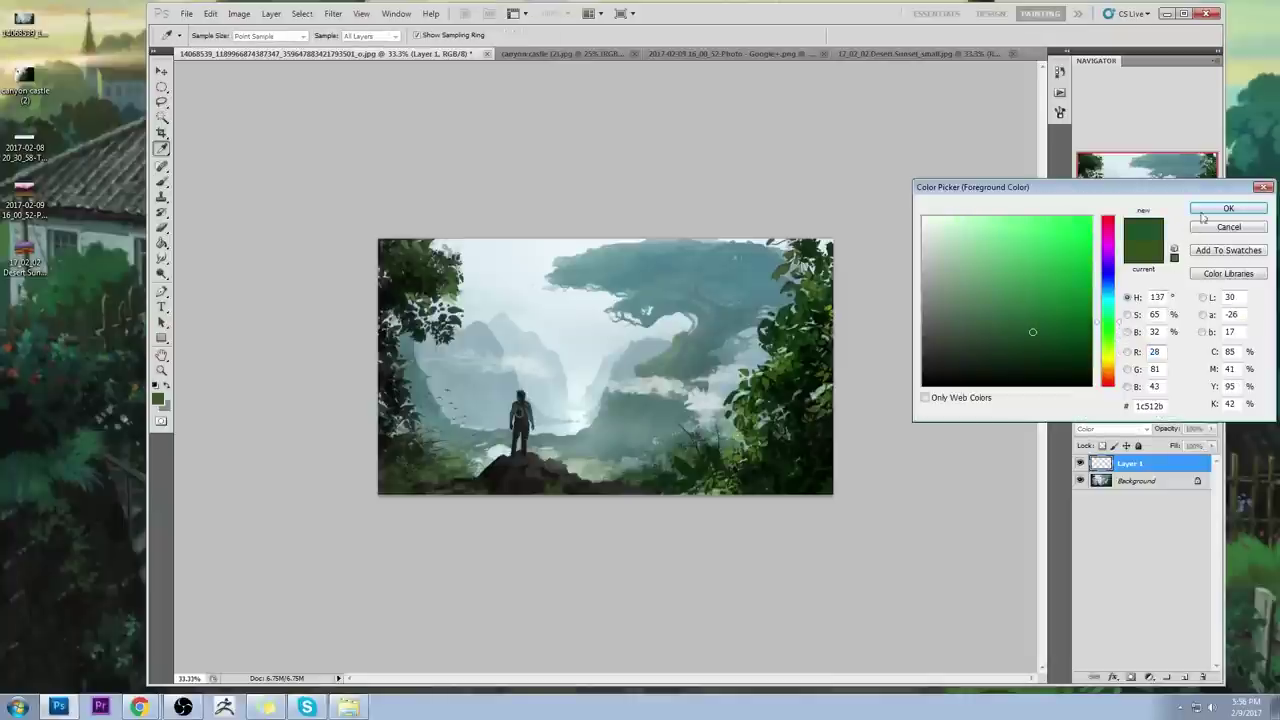
{"action": "left_click", "coordinate": [778, 377]}
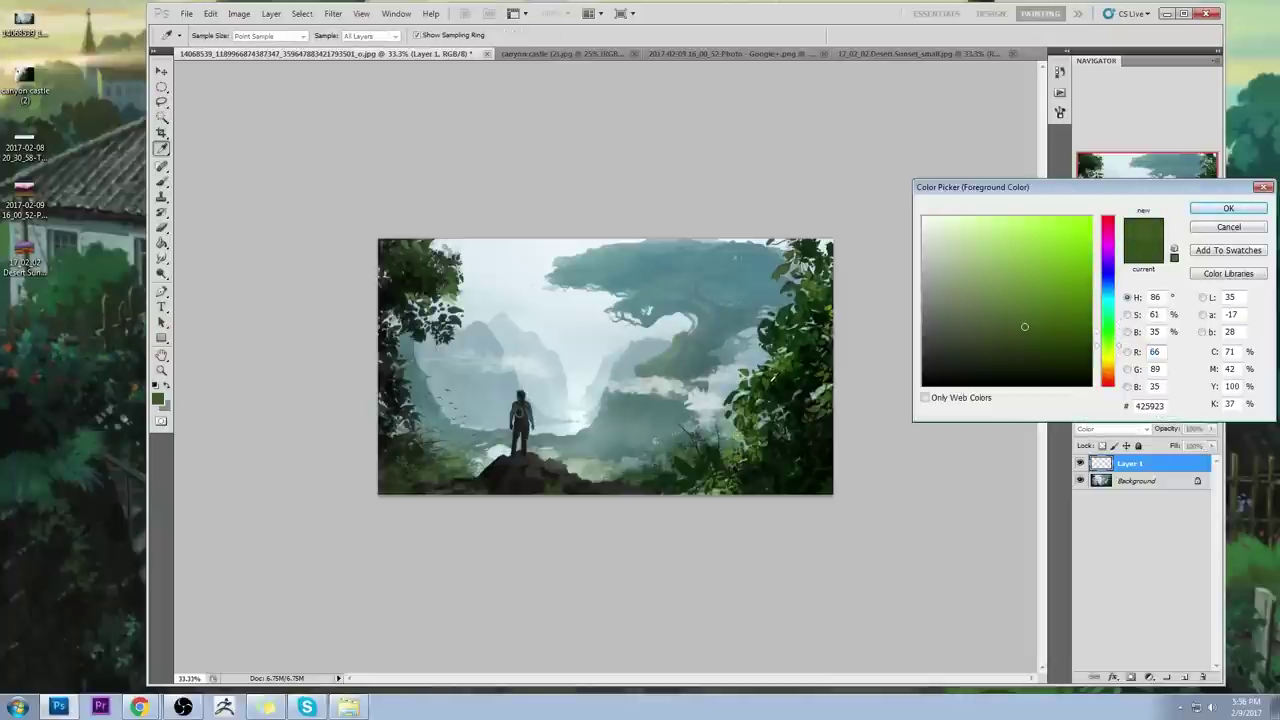
{"action": "left_click_drag", "start_coordinate": [1120, 350], "coordinate": [1121, 330]}
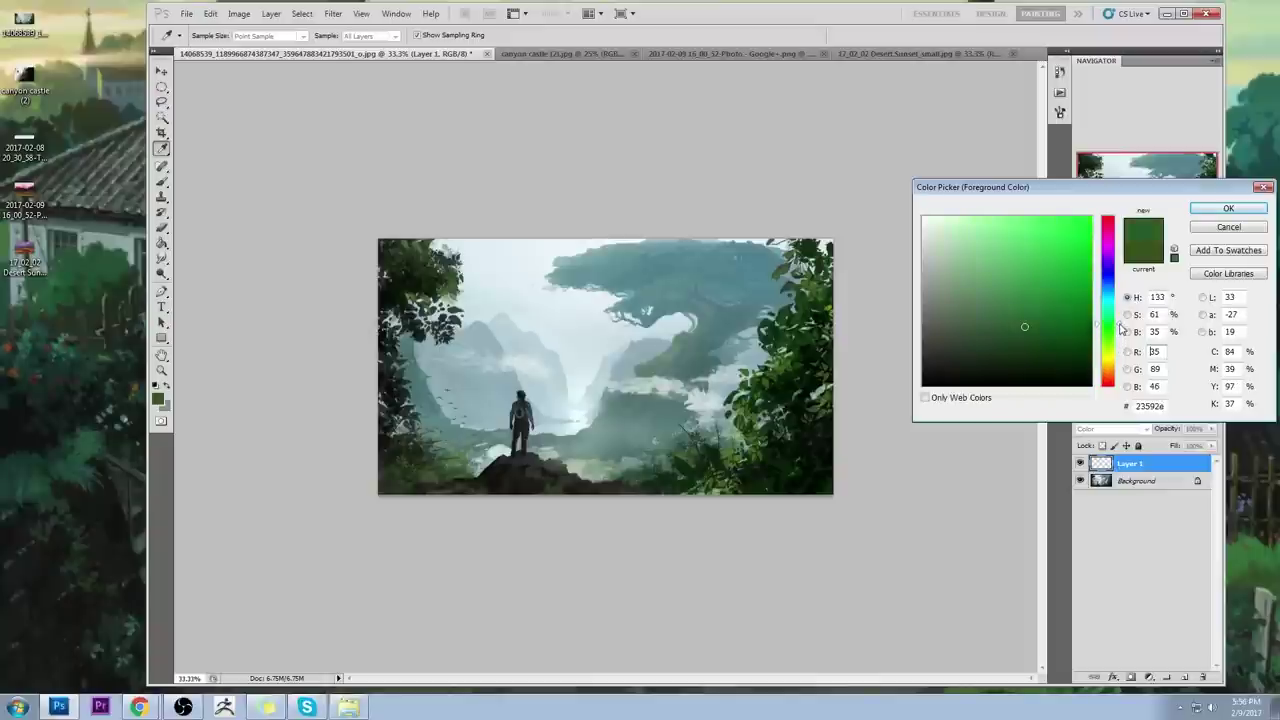
{"action": "left_click", "coordinate": [1228, 210]}
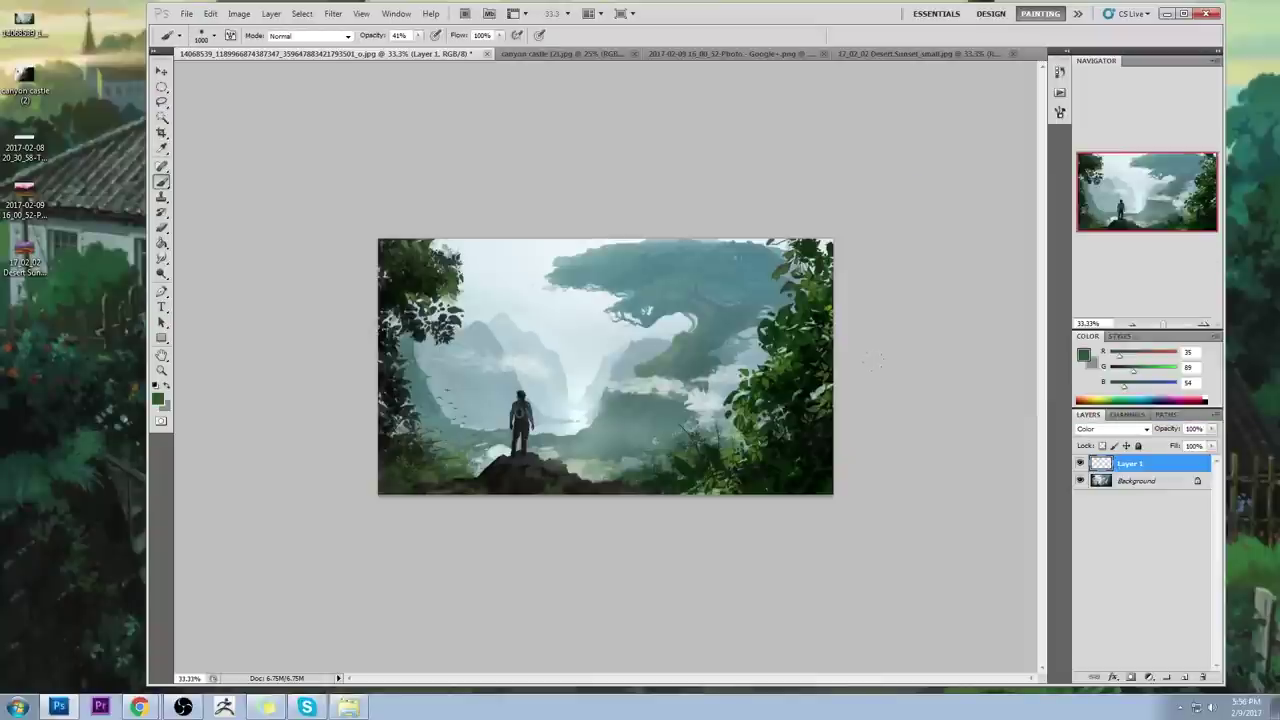
Step: Tint the foreground foliage on both sides cool green on the Color layer, reducing the brush to 250 px, and switch to the Eraser
{"action": "left_click", "coordinate": [1106, 429]}
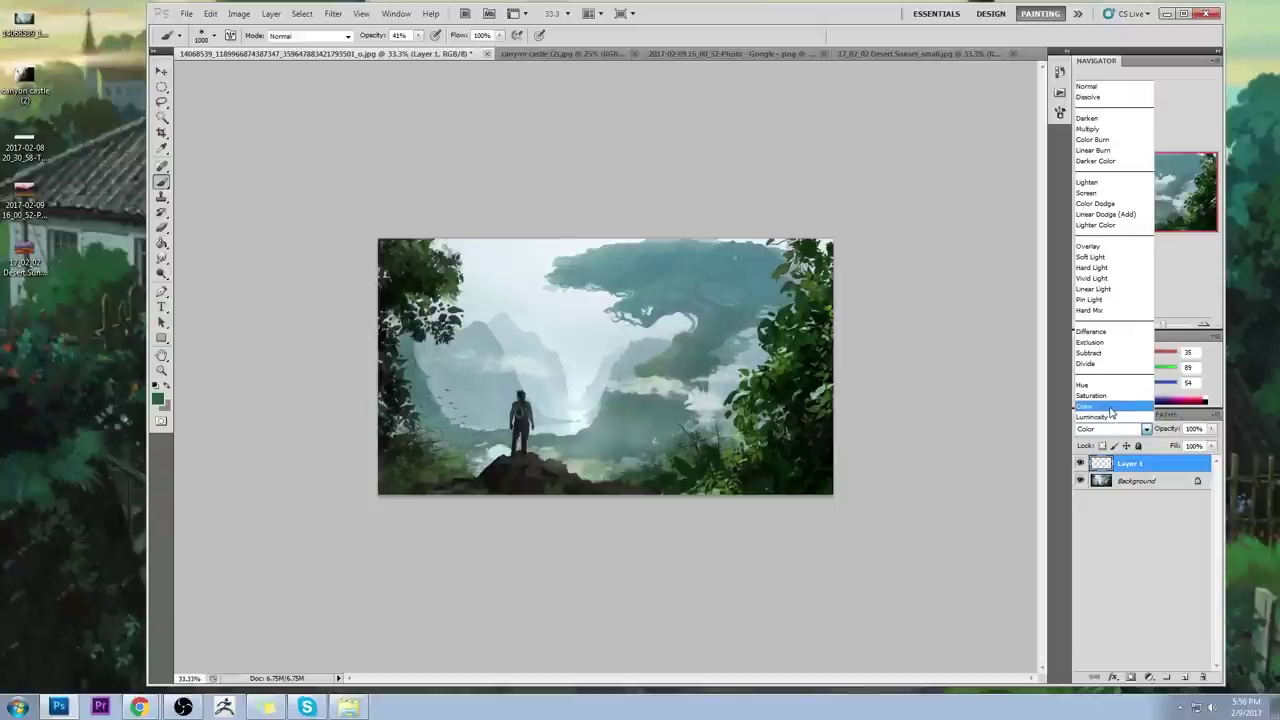
{"action": "left_click", "coordinate": [1108, 408]}
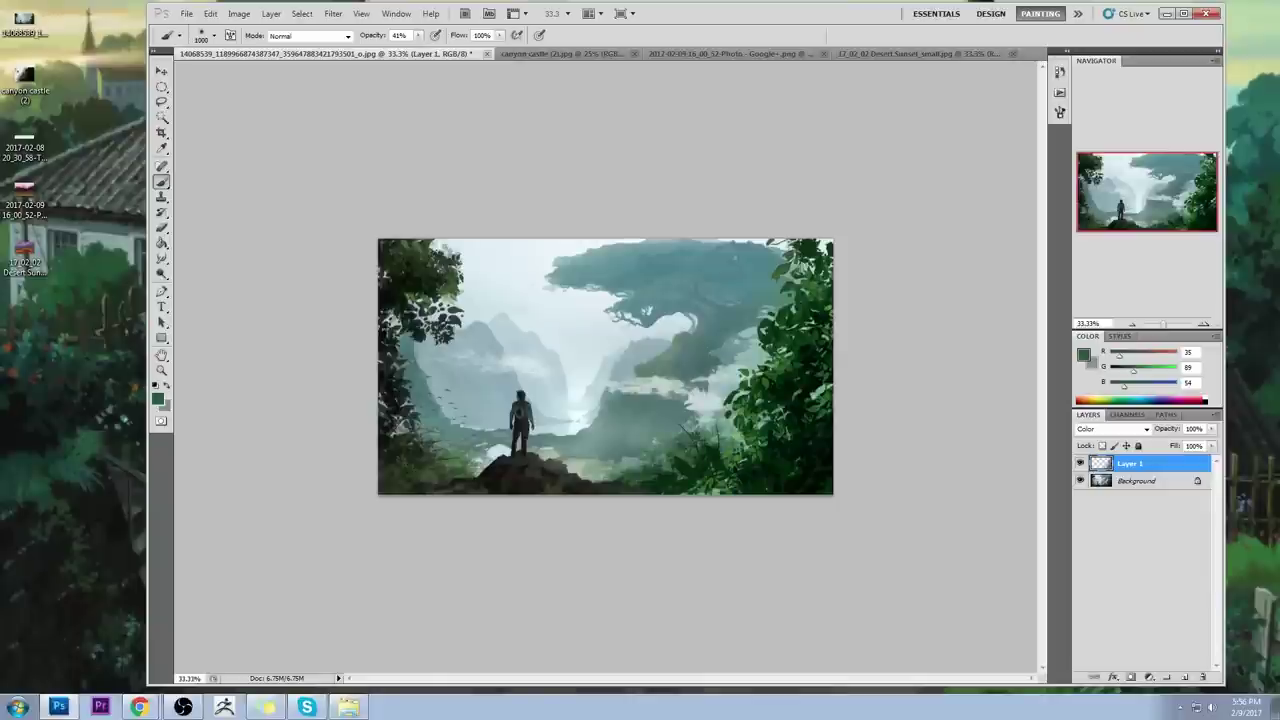
{"action": "key", "text": "bracketleft"}
{"action": "key", "text": "bracketleft"}
{"action": "key", "text": "bracketleft"}
{"action": "left_click_drag", "start_coordinate": [394, 266], "coordinate": [420, 272]}
{"action": "key", "text": "bracketleft"}
{"action": "key", "text": "bracketleft"}
{"action": "key", "text": "bracketleft"}
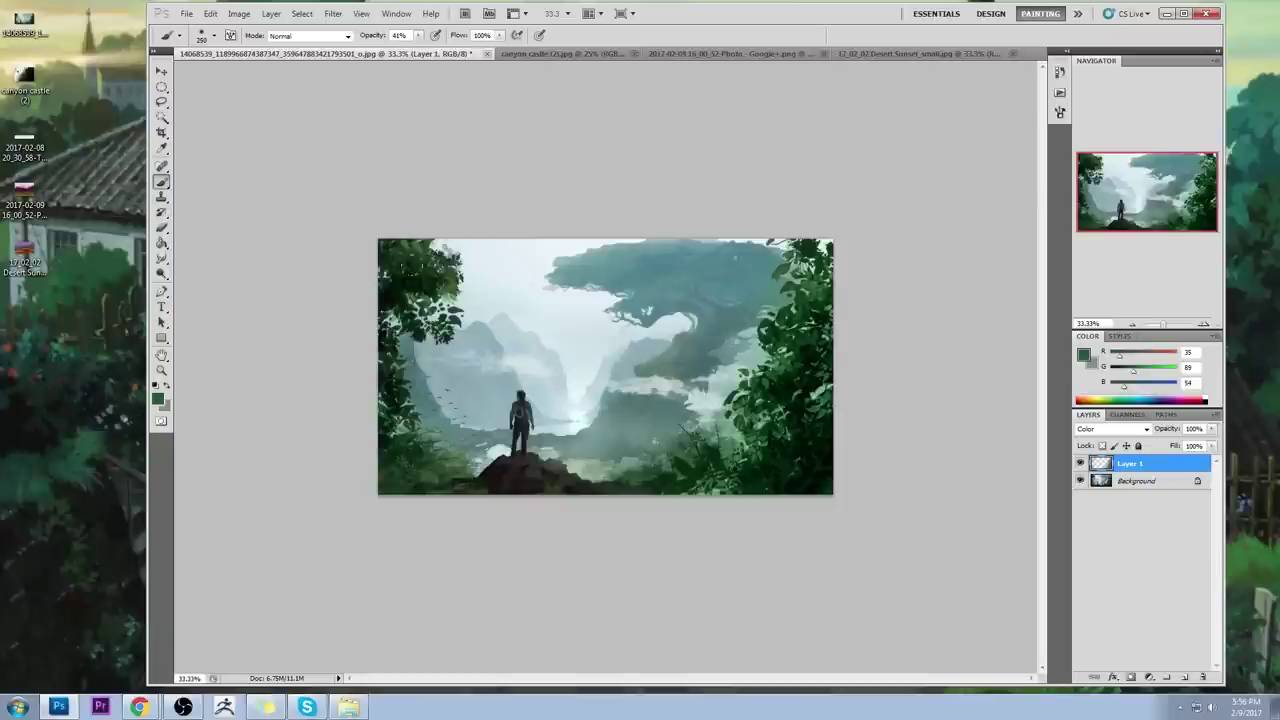
{"action": "key", "text": "e"}
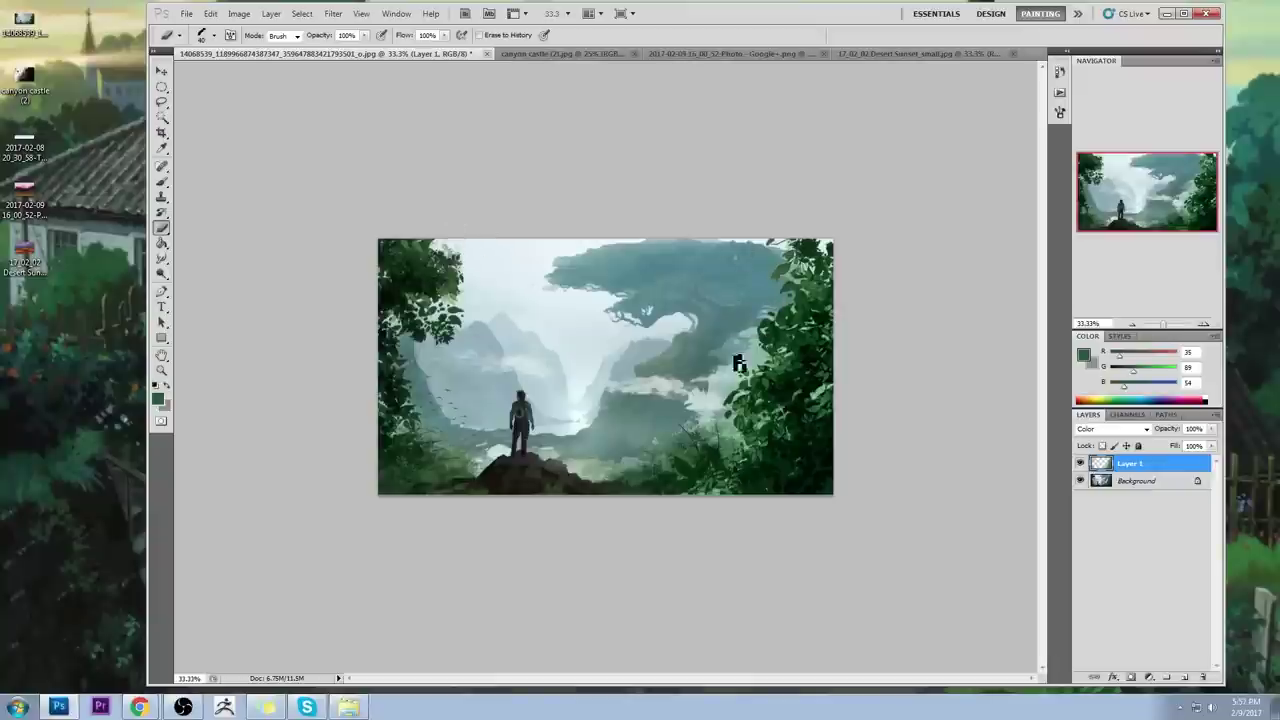
Step: Compare the painting with and without the green tint layer
{"action": "left_click", "coordinate": [1081, 464]}
{"action": "left_click", "coordinate": [1081, 464]}
{"action": "left_click", "coordinate": [1081, 464]}
{"action": "left_click", "coordinate": [1081, 464]}
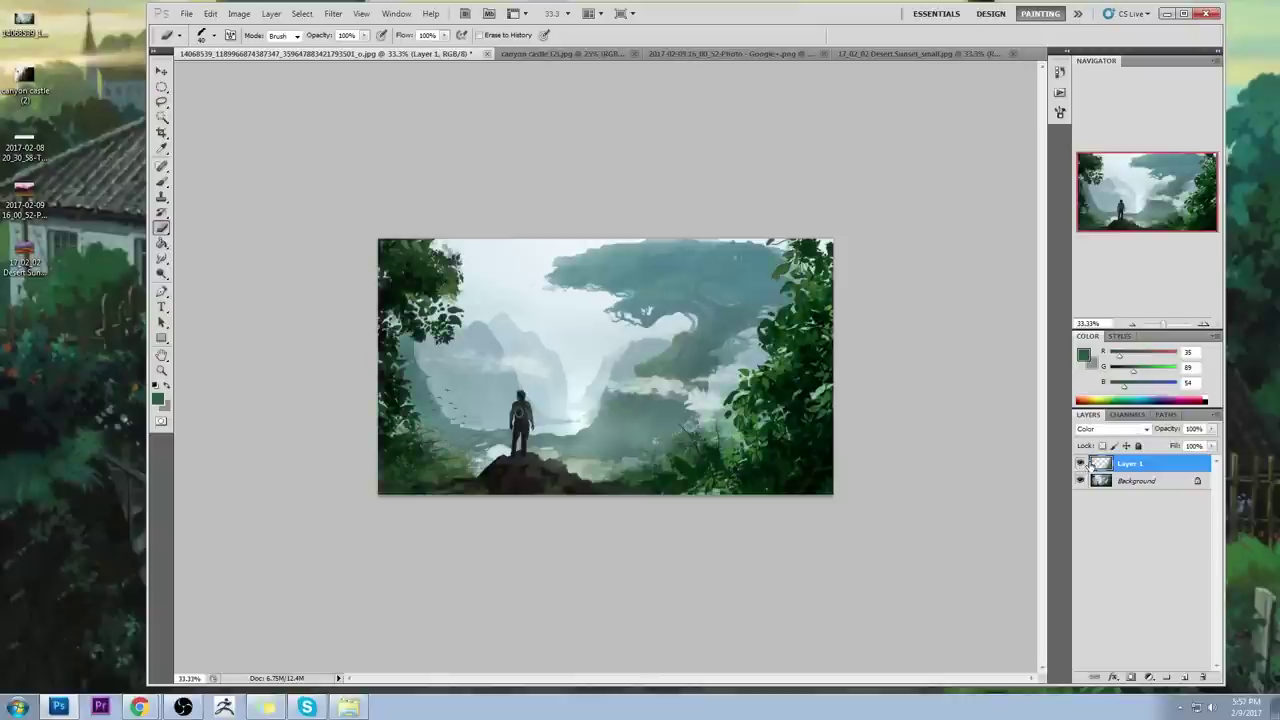
Step: Try a 75% fill on the tint layer, and restore the fill to 100%
{"action": "left_click", "coordinate": [1212, 447]}
{"action": "left_click", "coordinate": [1196, 462]}
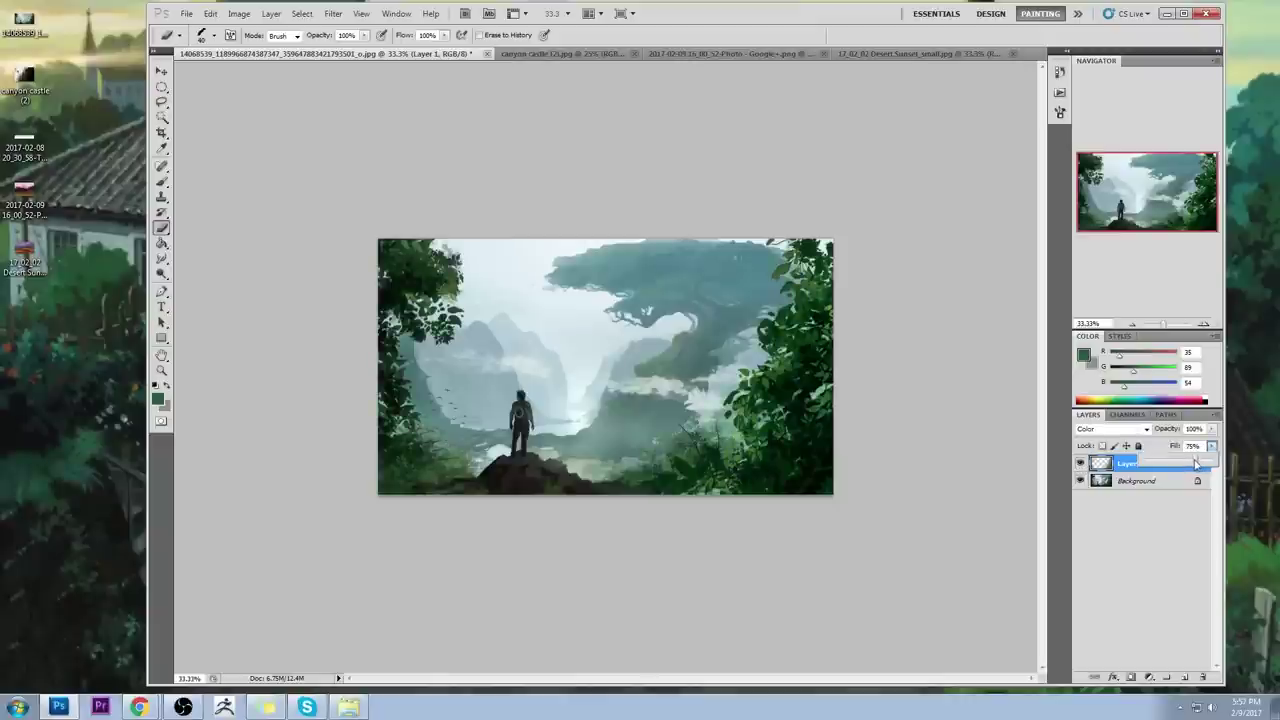
{"action": "left_click_drag", "start_coordinate": [1196, 463], "coordinate": [1215, 463]}
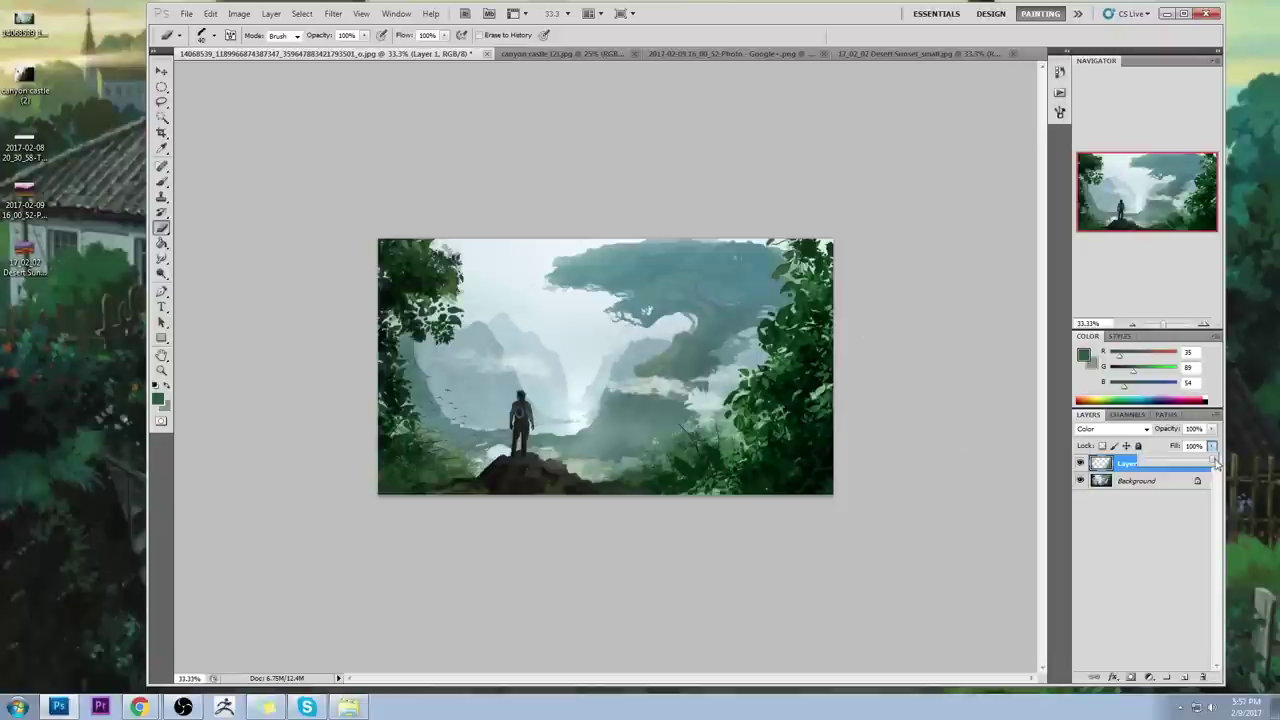
{"action": "mouse_move", "coordinate": [1214, 463]}
{"action": "left_mouse_down"}
{"action": "mouse_move", "coordinate": [1193, 463]}
{"action": "mouse_move", "coordinate": [1237, 463]}
{"action": "left_mouse_up"}
Step: Erase part of the foliage tint with a soft round eraser enlarged to 400 px, and merge the tint layer down
{"action": "left_click", "coordinate": [822, 356]}
{"action": "right_click", "coordinate": [791, 297]}
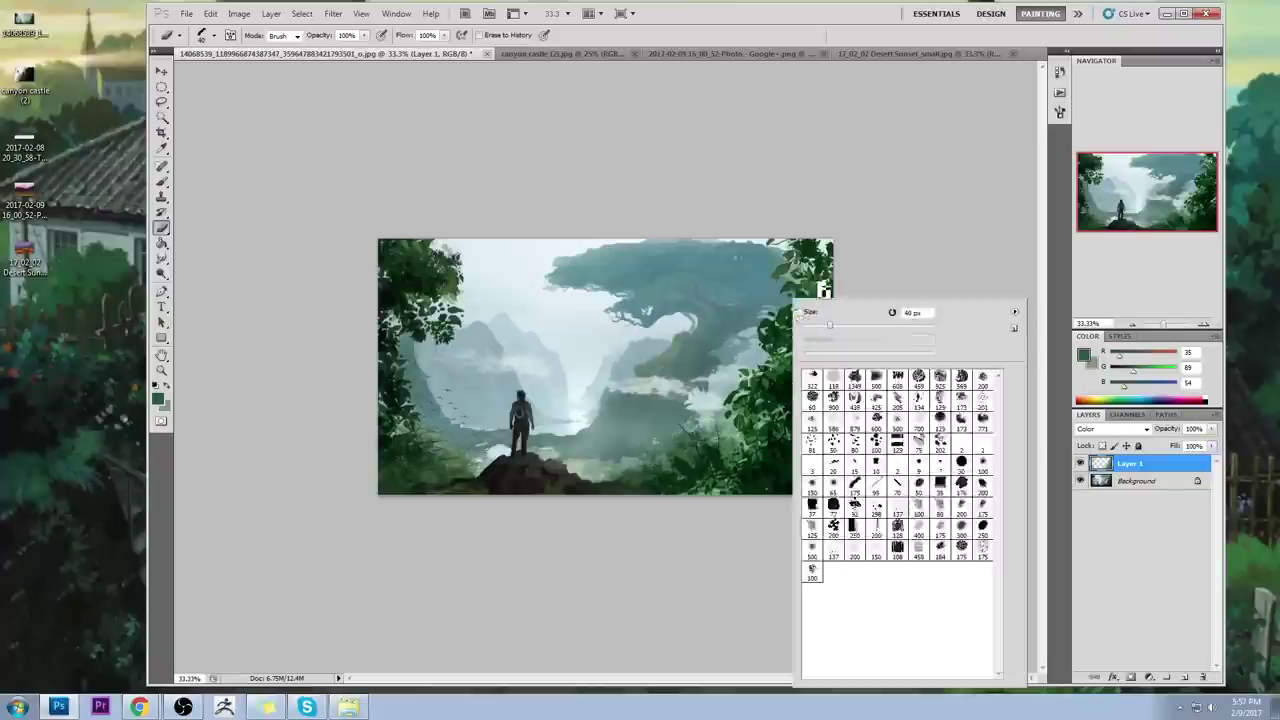
{"action": "double_click", "coordinate": [979, 466]}
{"action": "key", "text": "bracketright"}
{"action": "key", "text": "bracketright"}
{"action": "key", "text": "bracketright"}
{"action": "key", "text": "bracketright"}
{"action": "key", "text": "bracketright"}
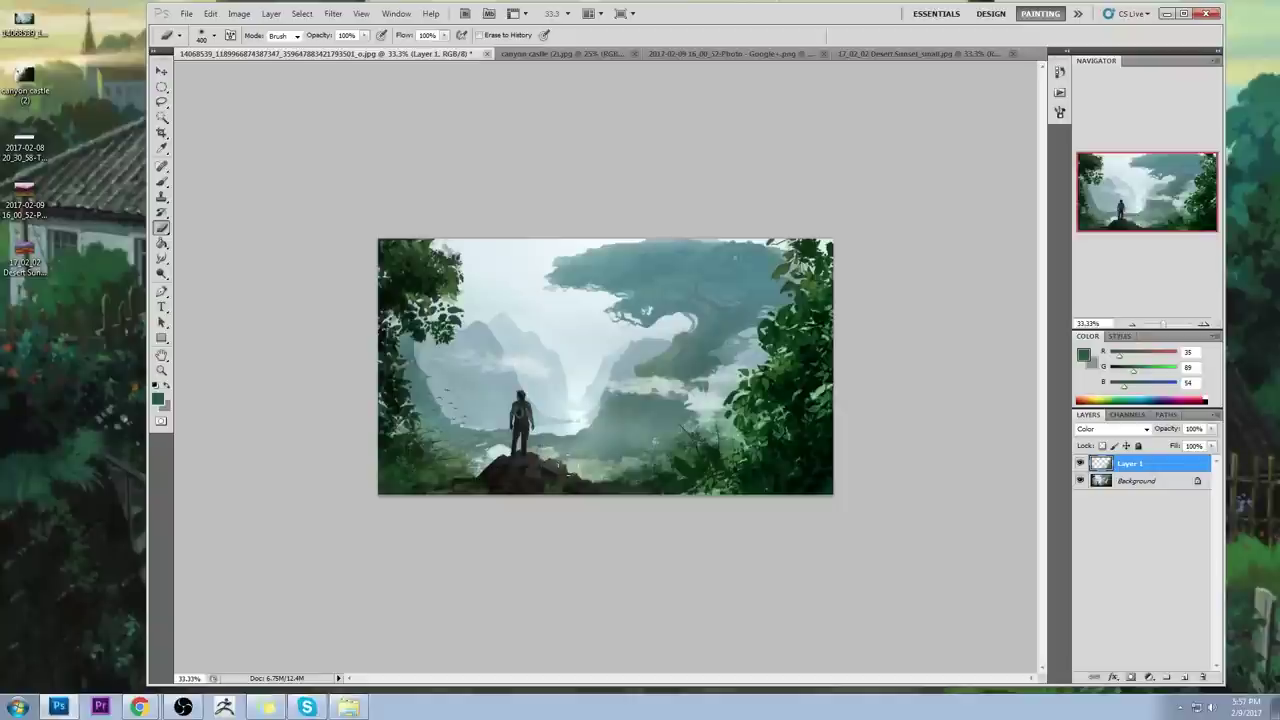
{"action": "right_click", "coordinate": [1168, 467]}
{"action": "left_click", "coordinate": [1186, 428]}
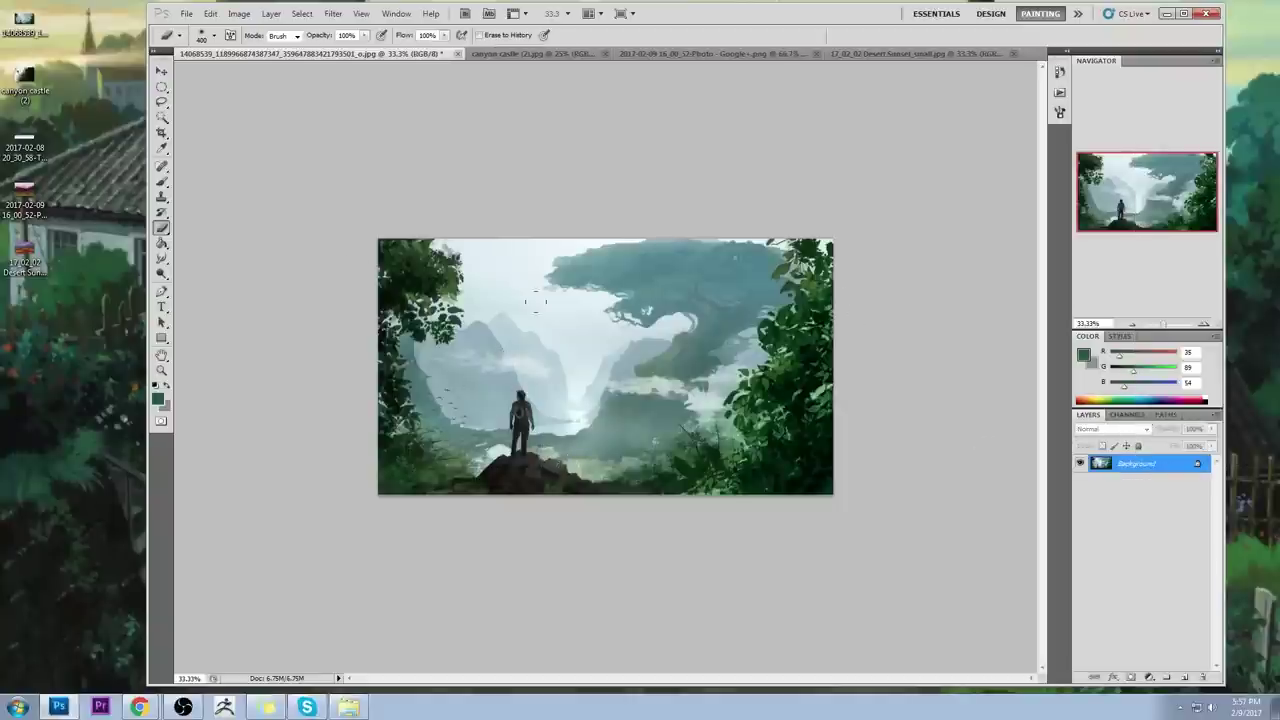
Step: Lasso the foreground foliage on both sides of the painting, leaving out the figure and his rock
{"action": "key", "text": "l"}
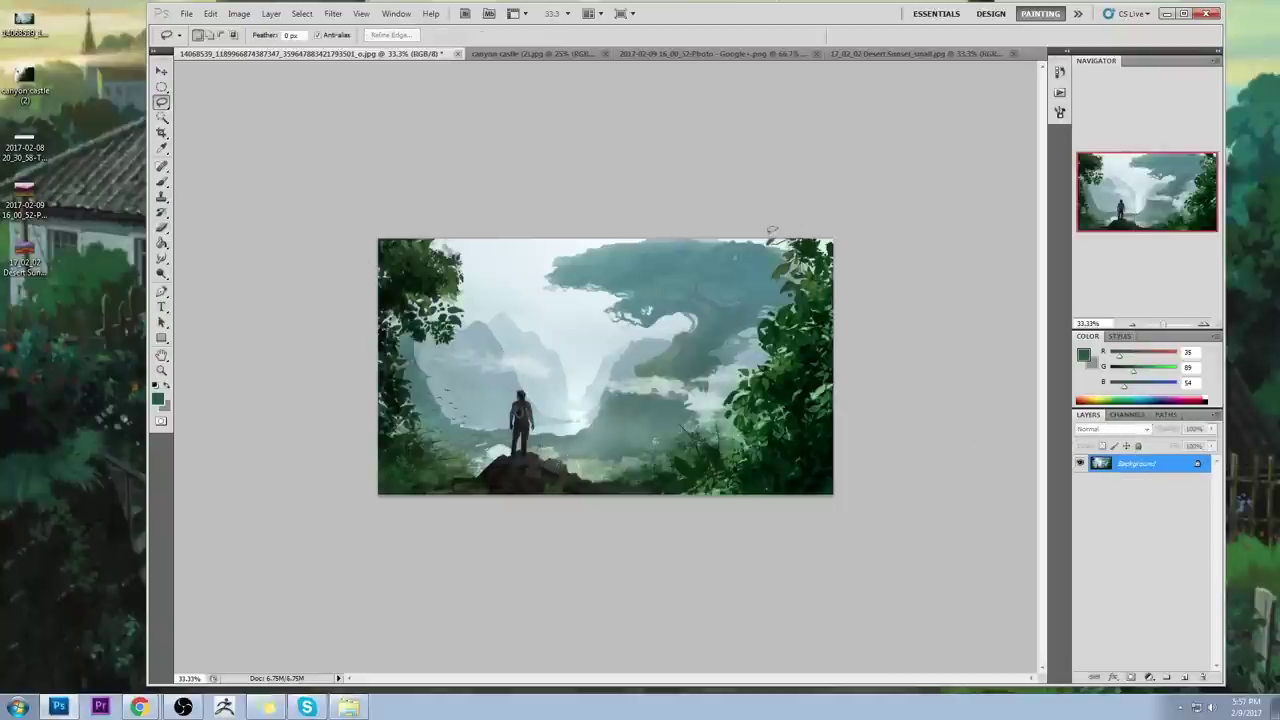
{"action": "mouse_move", "coordinate": [757, 328]}
{"action": "left_mouse_down"}
{"action": "mouse_move", "coordinate": [757, 361]}
{"action": "mouse_move", "coordinate": [654, 509]}
{"action": "mouse_move", "coordinate": [818, 184]}
{"action": "left_mouse_up"}
{"action": "mouse_move", "coordinate": [497, 490]}
{"action": "left_mouse_down"}
{"action": "mouse_move", "coordinate": [348, 198]}
{"action": "mouse_move", "coordinate": [440, 225]}
{"action": "mouse_move", "coordinate": [466, 262]}
{"action": "mouse_move", "coordinate": [441, 342]}
{"action": "mouse_move", "coordinate": [399, 328]}
{"action": "left_mouse_up"}
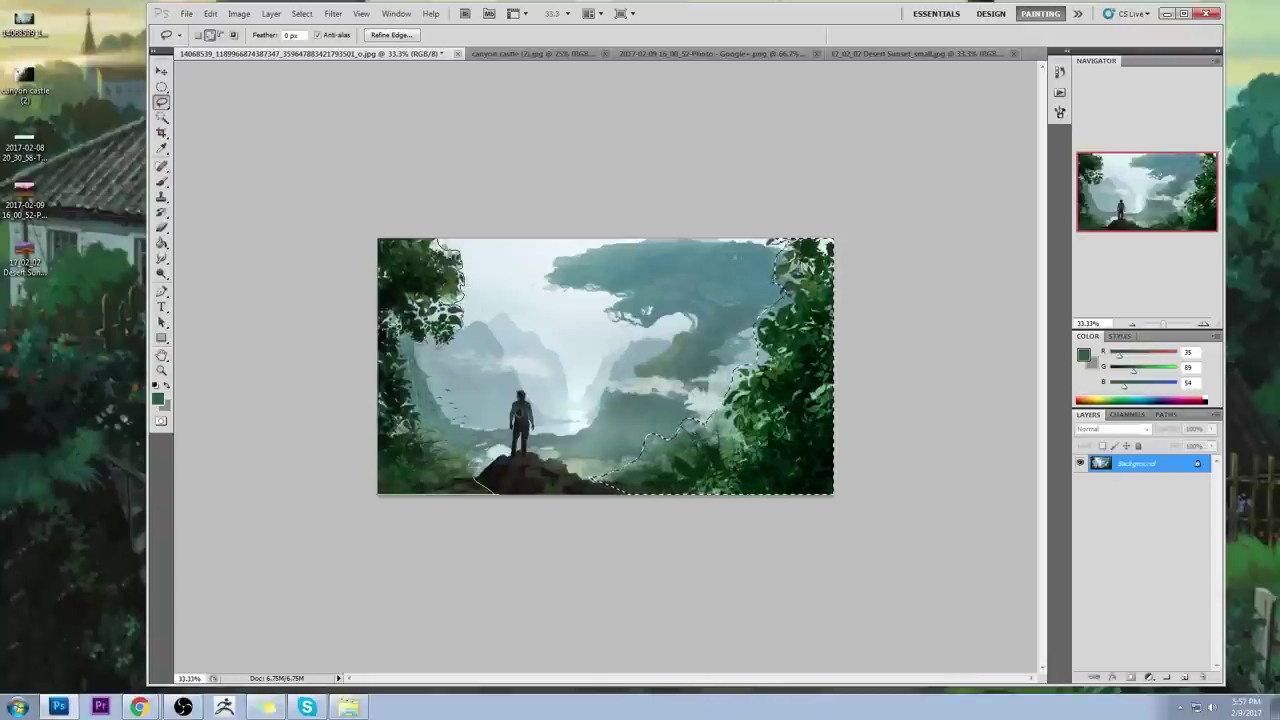
{"action": "left_click_drag", "start_coordinate": [462, 463], "coordinate": [475, 479]}
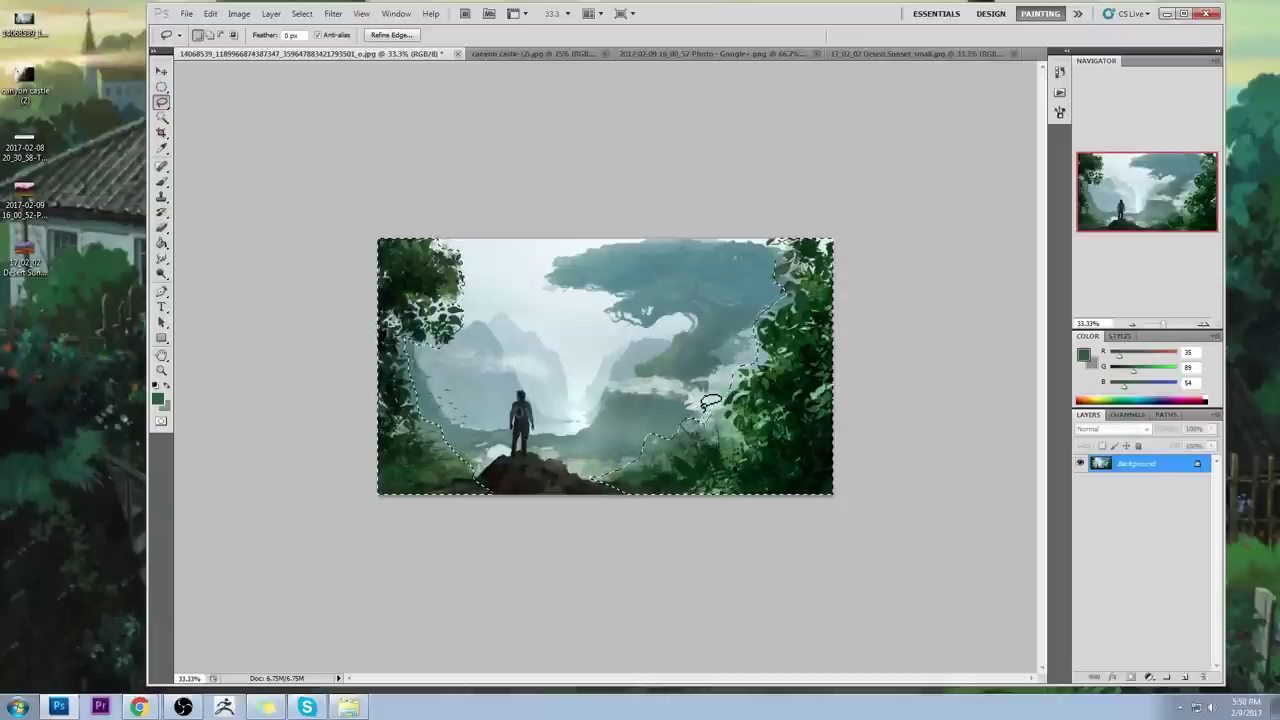
Step: Fill the selected foliage on a new layer with a pale sky colour sampled from the painting, RGB 229, 242, 245
{"action": "left_click", "coordinate": [1184, 677]}
{"action": "key", "text": "g"}
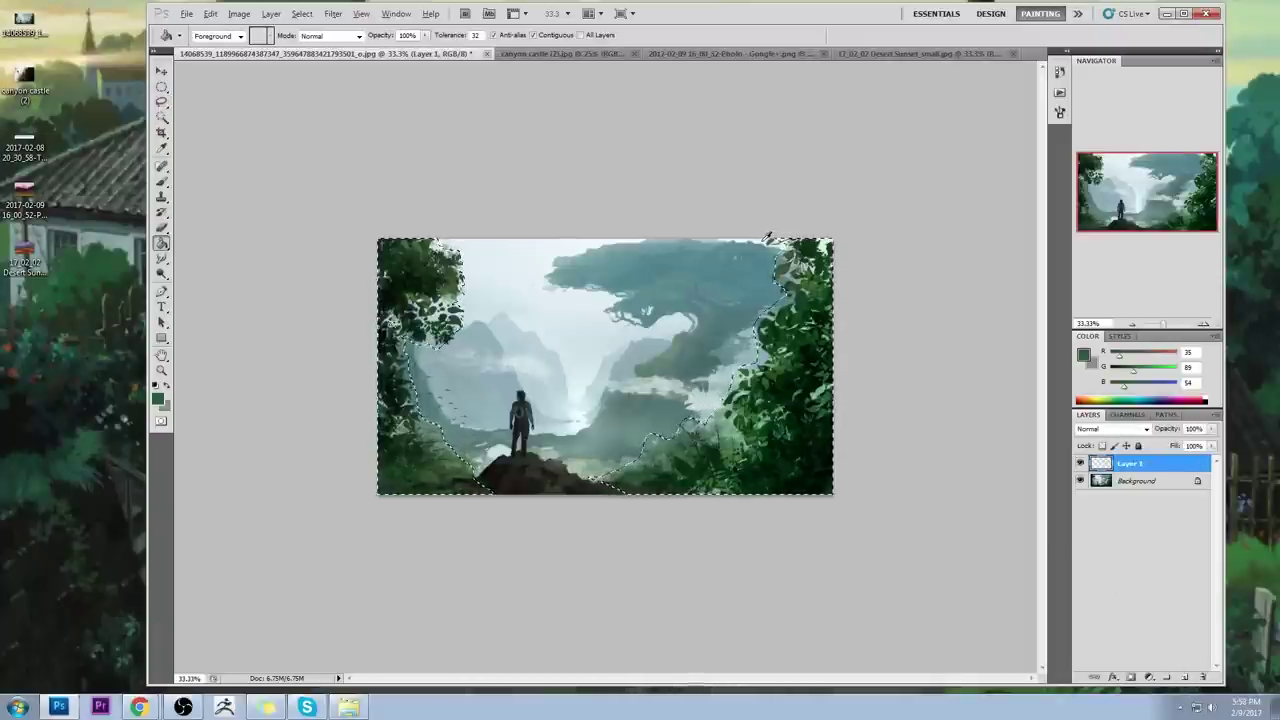
{"action": "left_click", "coordinate": [757, 241], "text": "alt"}
{"action": "left_click", "coordinate": [803, 348]}
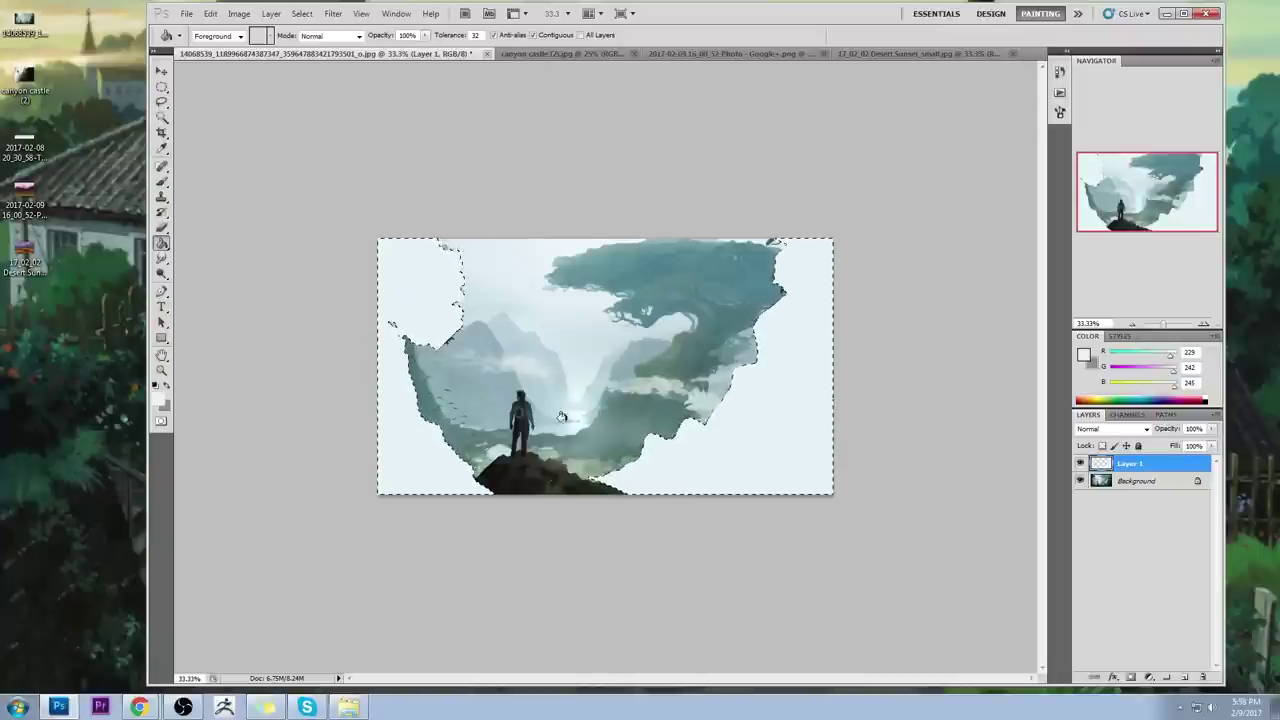
Step: Add another empty layer on top, deselect the foliage area, and switch to the Brush tool
{"action": "left_click", "coordinate": [1185, 678]}
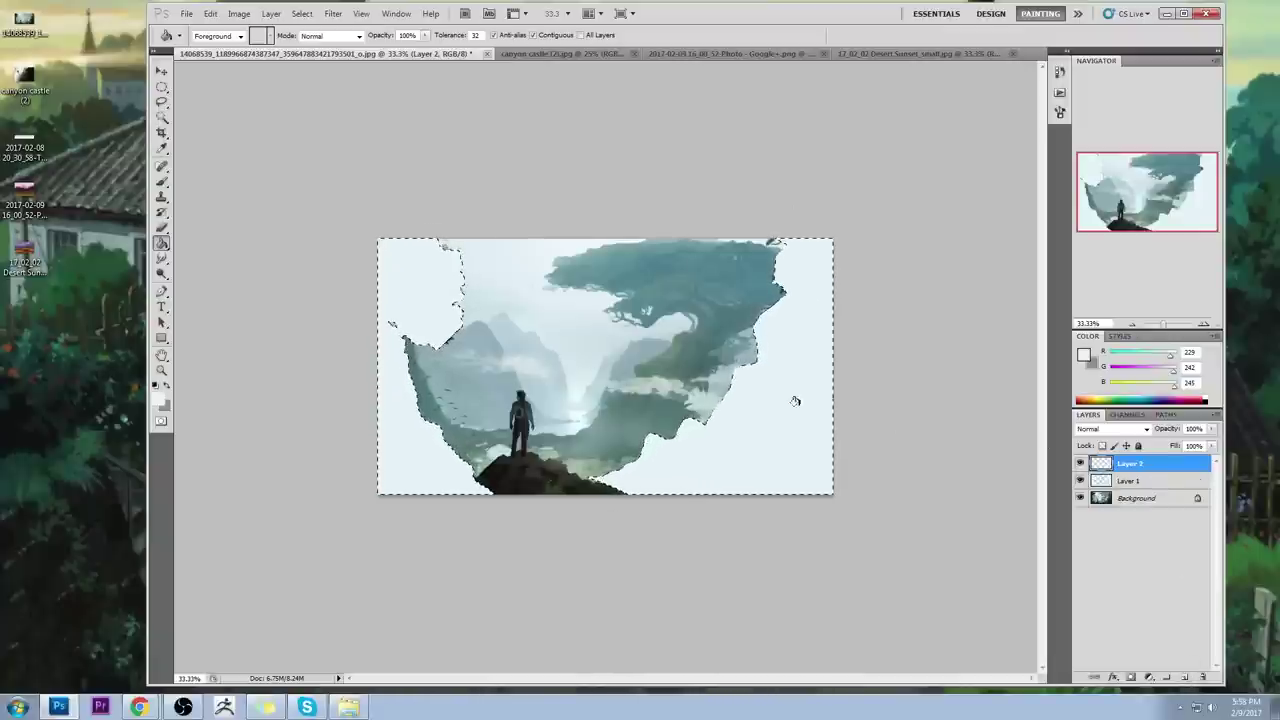
{"action": "key", "text": "m"}
{"action": "right_click", "coordinate": [639, 297]}
{"action": "left_click", "coordinate": [660, 308]}
{"action": "key", "text": "b"}
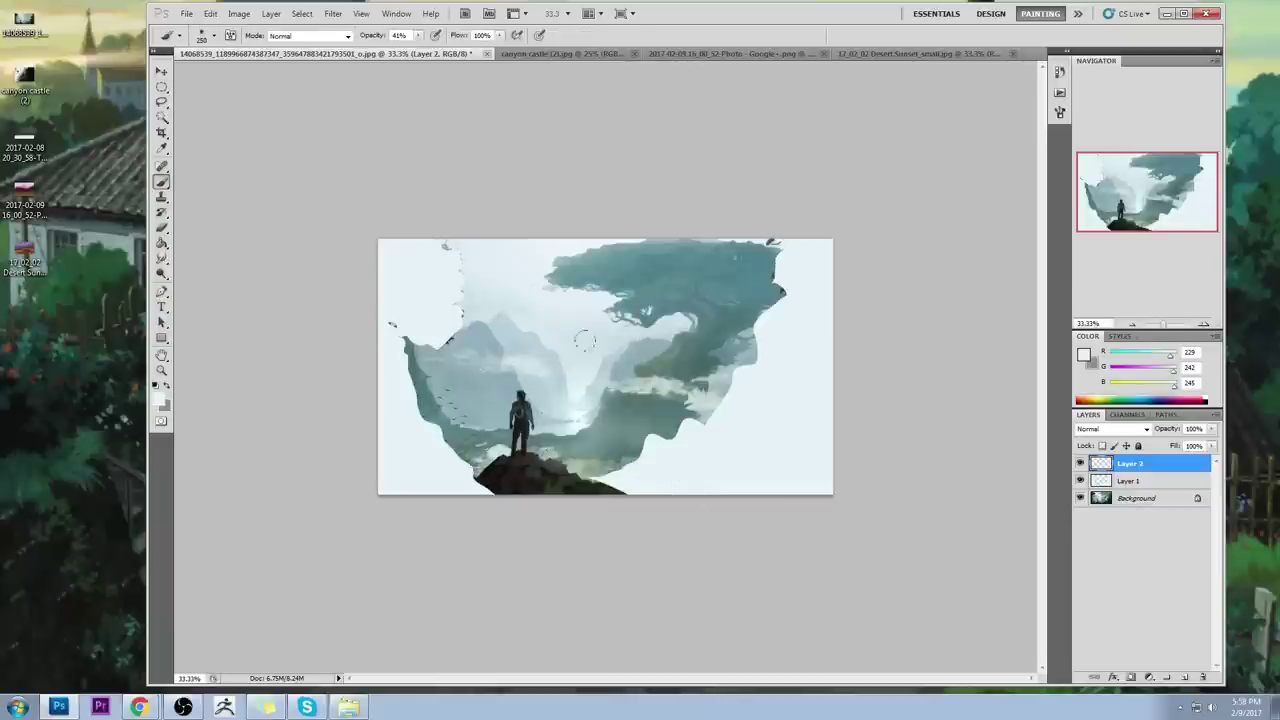
Step: Sketch a rough ring around the valley with pale and dark sampled colours, undoing each stroke
{"action": "mouse_move", "coordinate": [503, 302]}
{"action": "left_mouse_down"}
{"action": "mouse_move", "coordinate": [630, 310]}
{"action": "mouse_move", "coordinate": [545, 430]}
{"action": "mouse_move", "coordinate": [615, 408]}
{"action": "mouse_move", "coordinate": [638, 358]}
{"action": "left_mouse_up"}
{"action": "key", "text": "ctrl+z"}
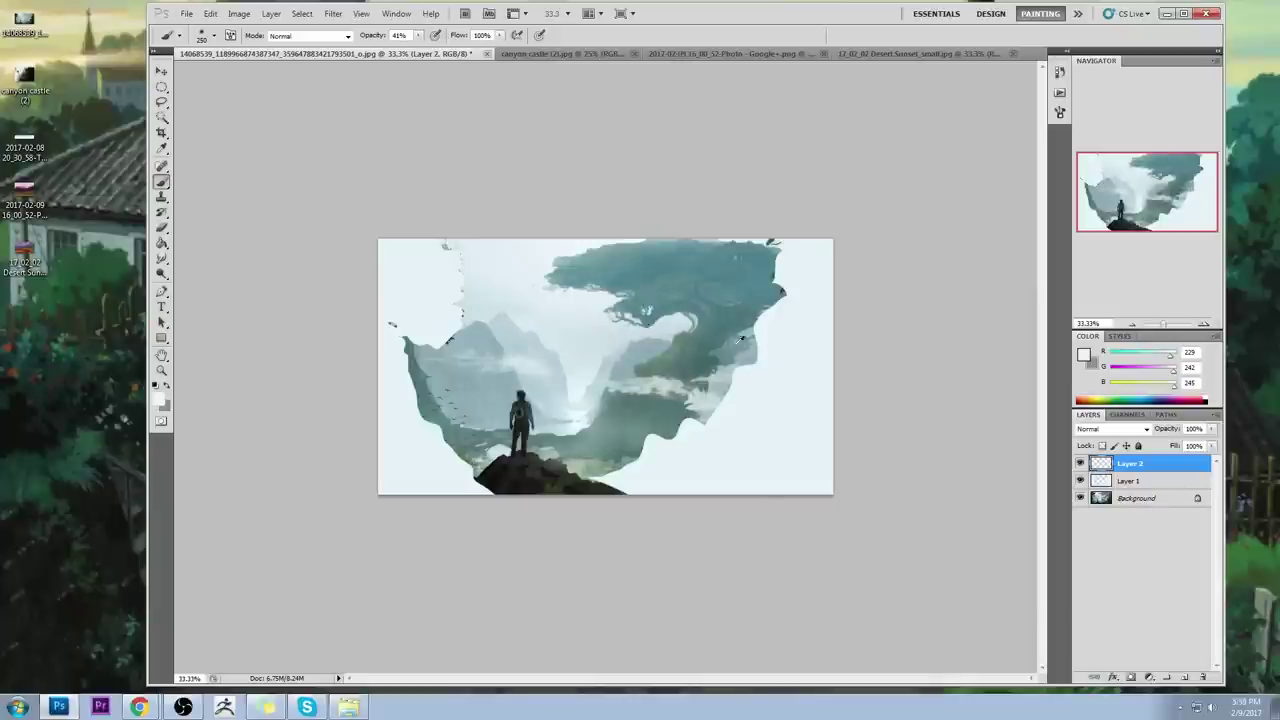
{"action": "left_click", "coordinate": [527, 423], "text": "alt"}
{"action": "mouse_move", "coordinate": [540, 420]}
{"action": "left_mouse_down"}
{"action": "mouse_move", "coordinate": [512, 382]}
{"action": "mouse_move", "coordinate": [605, 412]}
{"action": "left_mouse_up"}
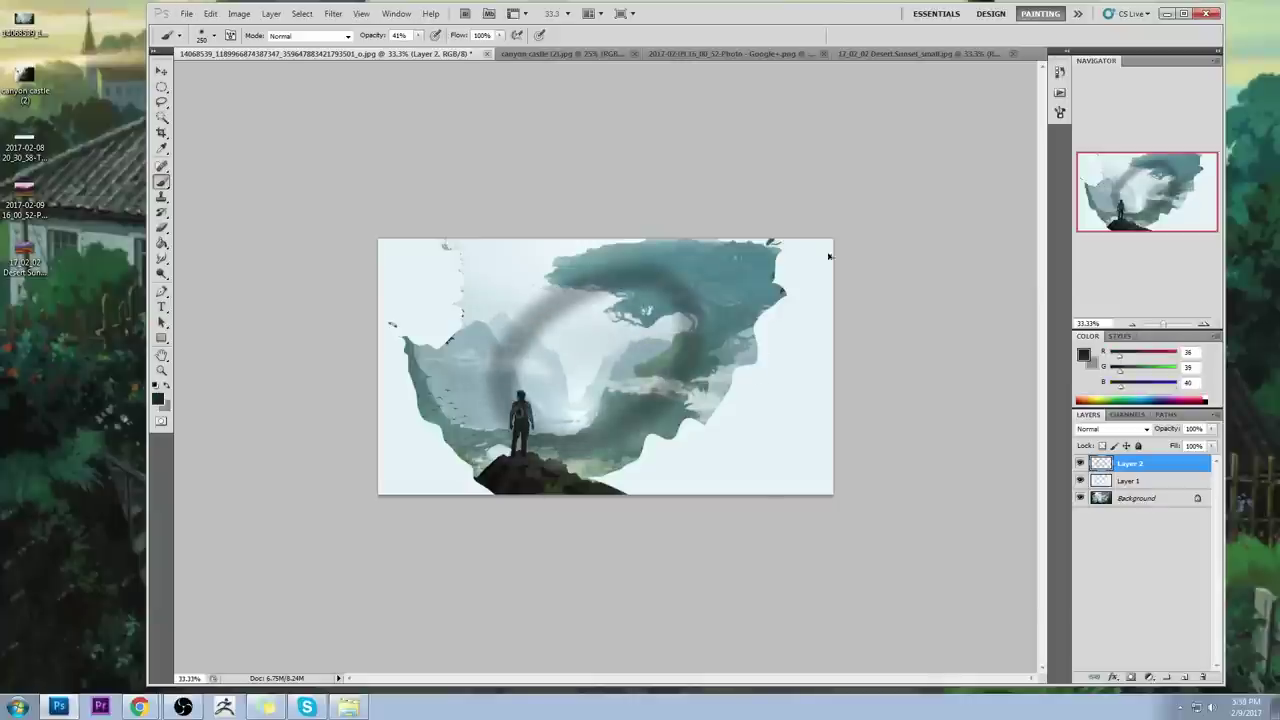
{"action": "key", "text": "ctrl+z"}
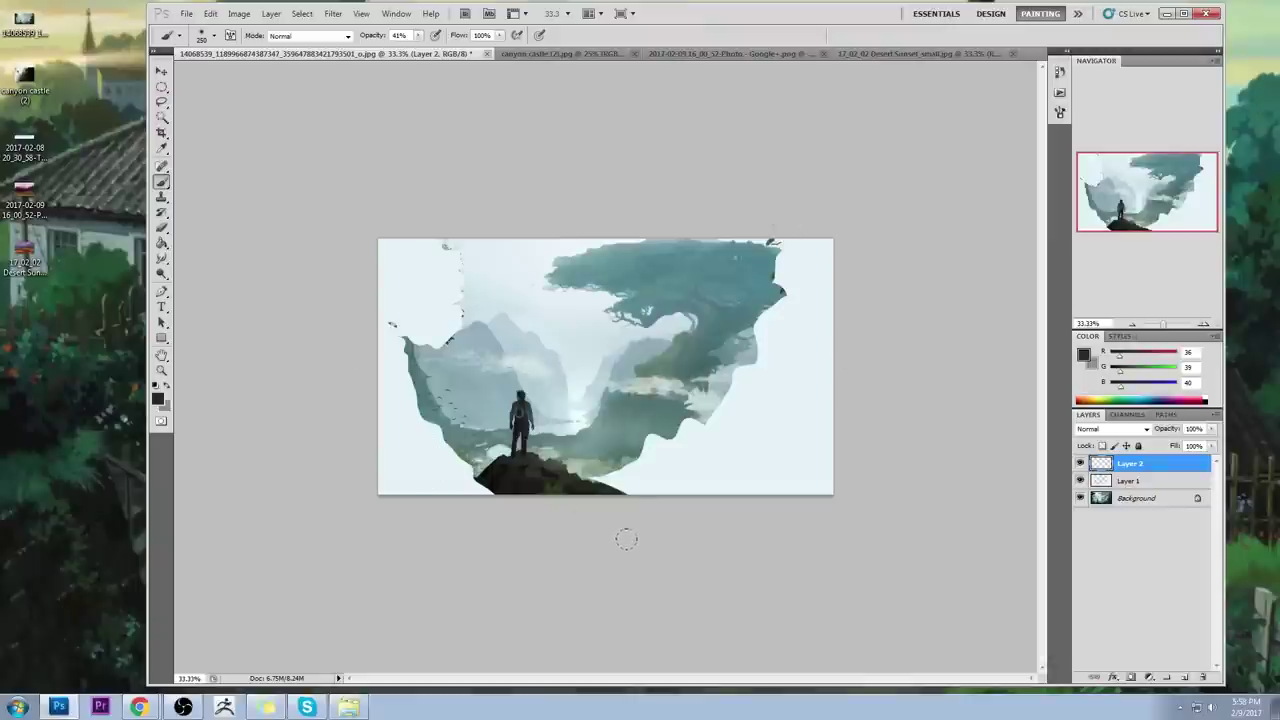
Step: Add a Color-mode layer directly above the Background and set the foreground colour to a dark teal blue, RGB 20, 62, 76
{"action": "left_click", "coordinate": [1148, 498]}
{"action": "left_click", "coordinate": [1184, 677]}
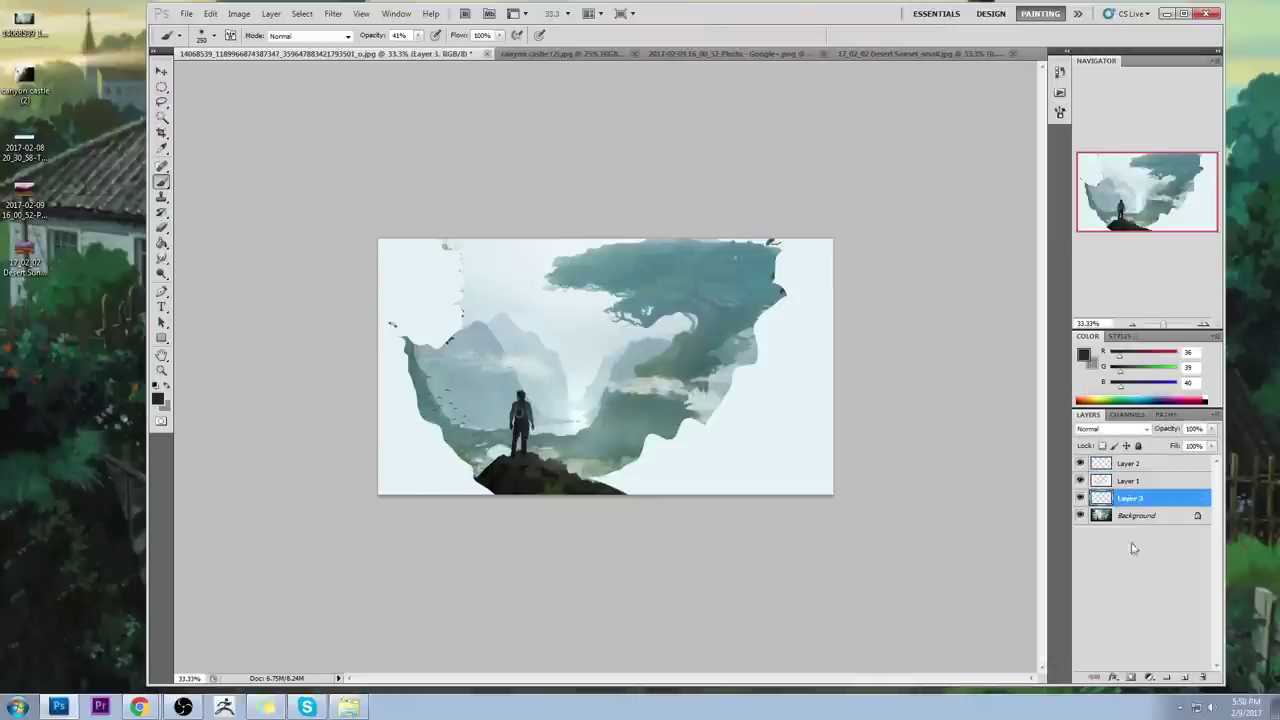
{"action": "left_click", "coordinate": [1108, 430]}
{"action": "left_click", "coordinate": [1098, 407]}
{"action": "left_click", "coordinate": [1083, 356]}
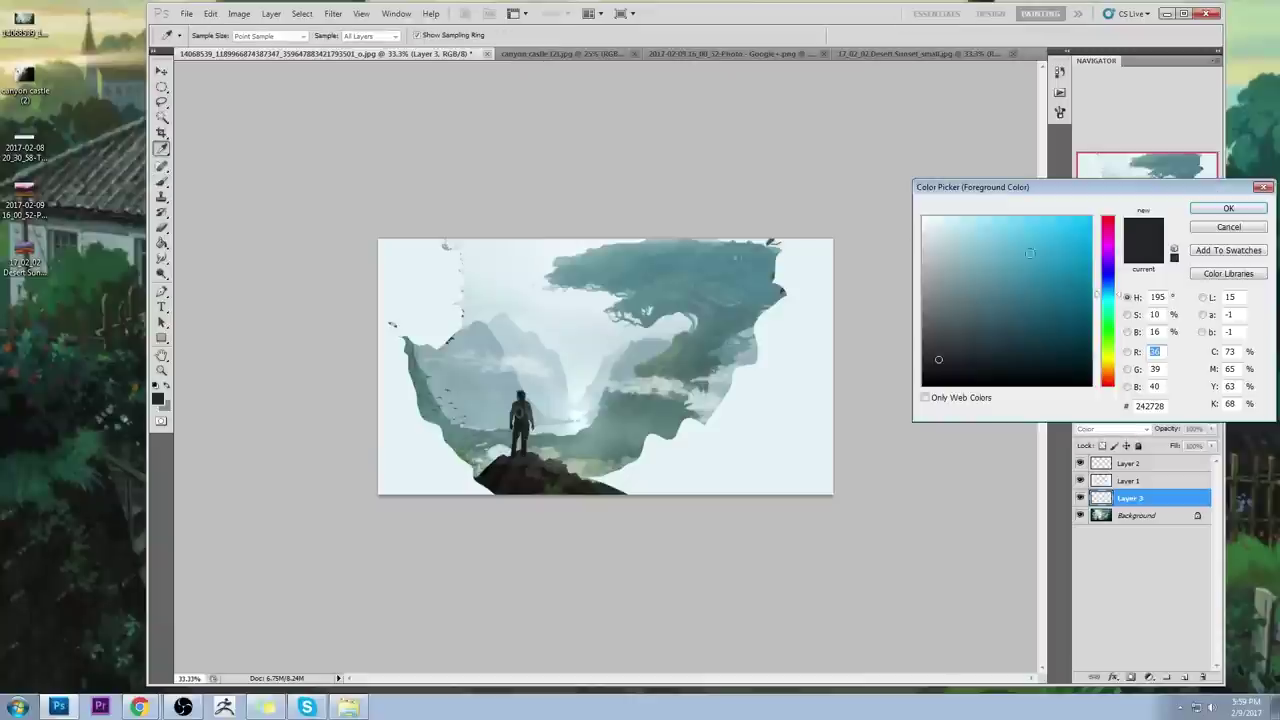
{"action": "left_click", "coordinate": [1090, 321]}
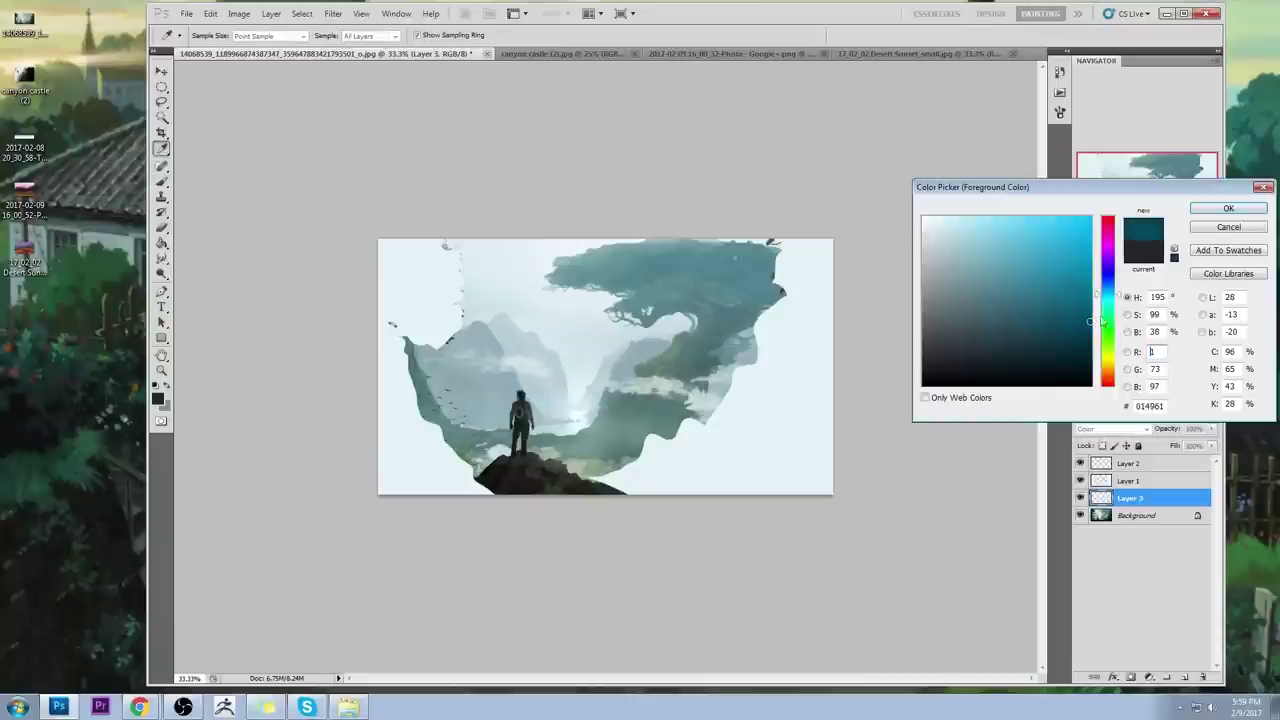
{"action": "left_click", "coordinate": [1228, 208]}
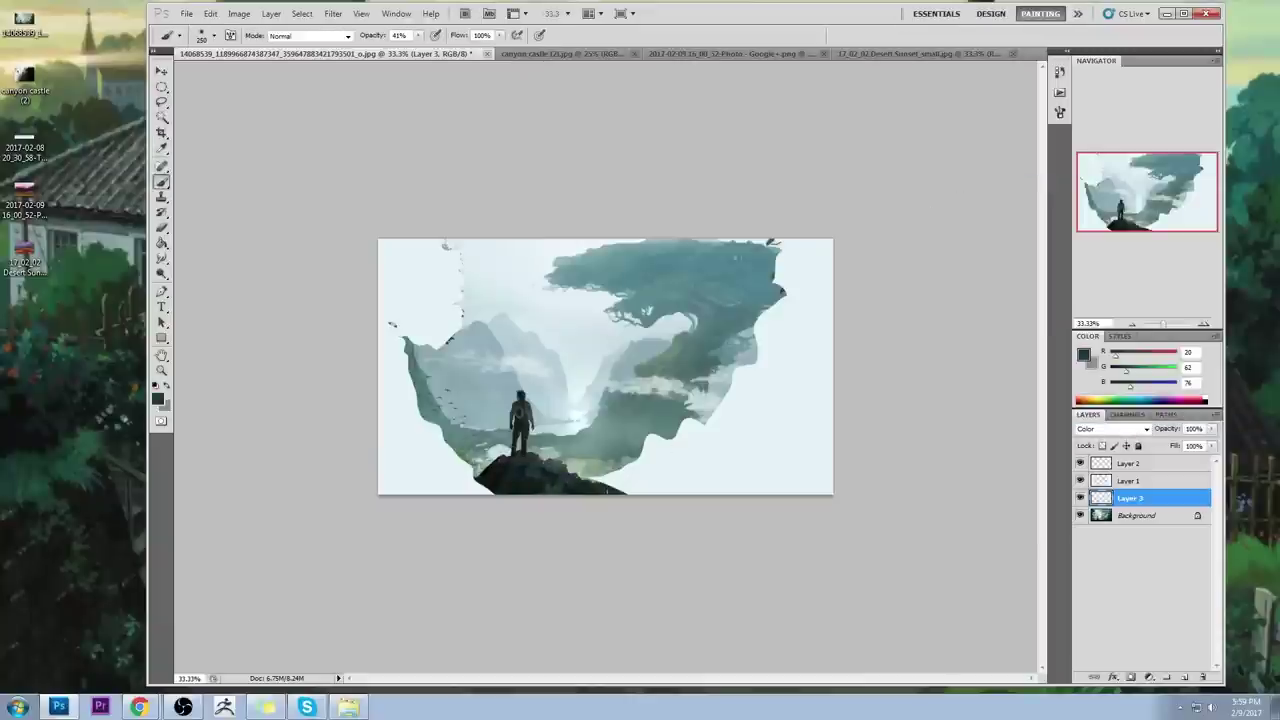
Step: Tint the valley, rock and tree on the Color layer with greens and teals sampled from the painting, including RGB 16, 44, 39 and 97, 140, 150
{"action": "left_click", "coordinate": [634, 403], "text": "alt"}
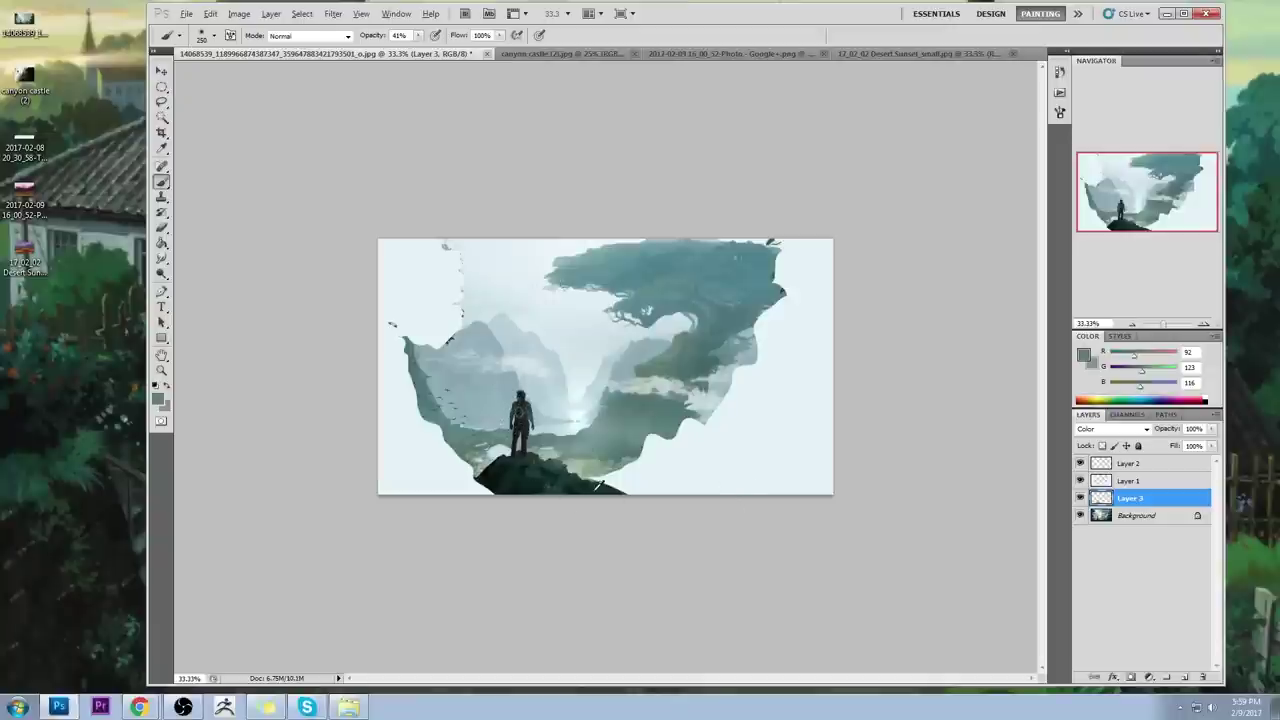
{"action": "left_click", "coordinate": [585, 485], "text": "alt"}
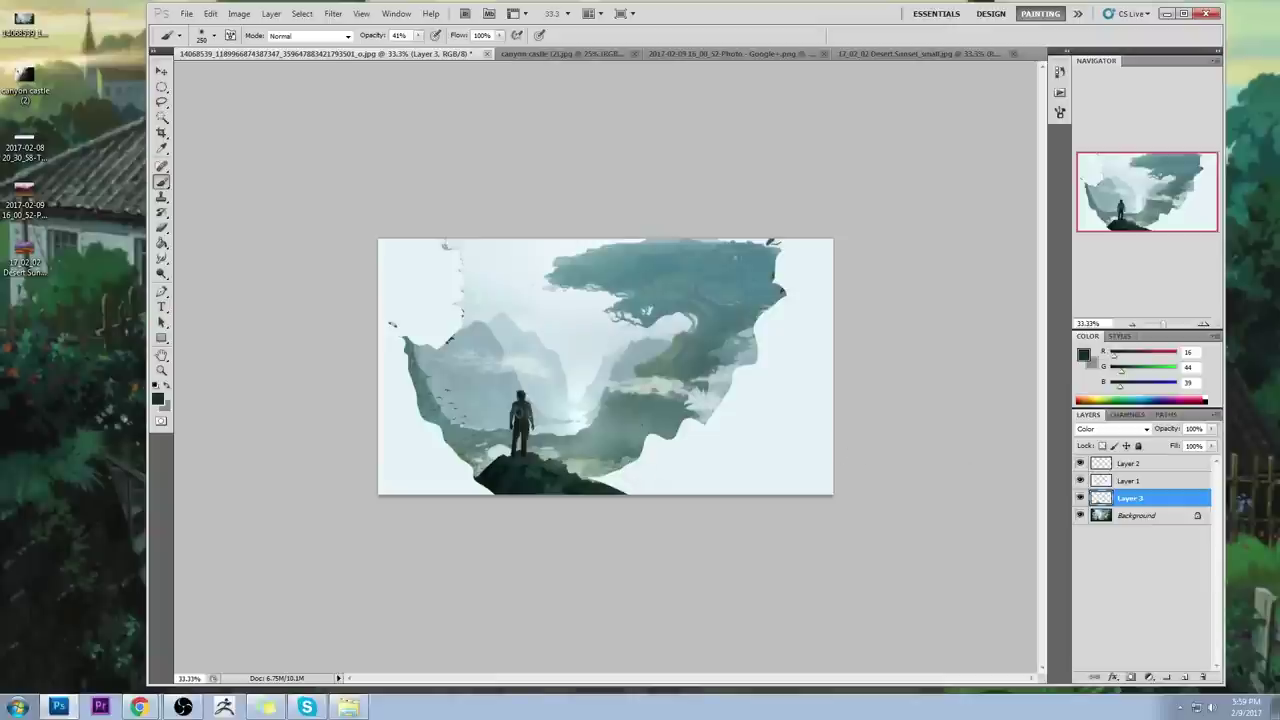
{"action": "left_click", "coordinate": [723, 297], "text": "alt"}
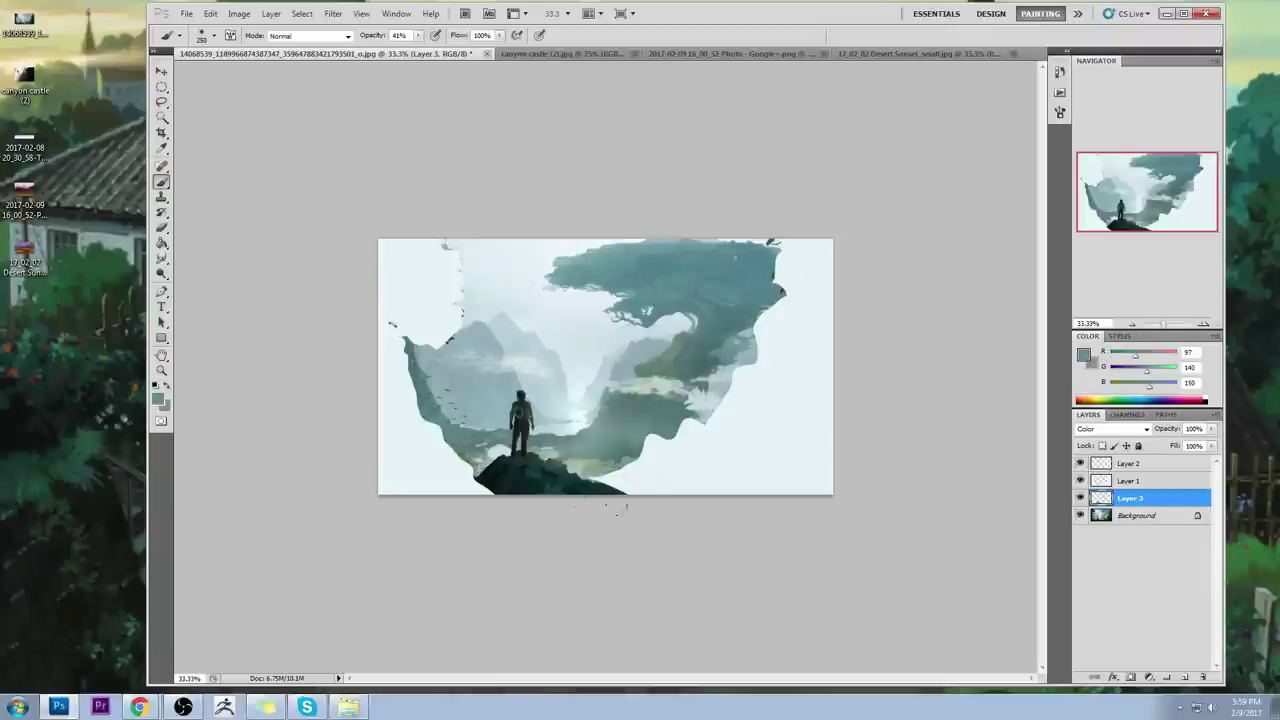
Step: Compare the painting with and without the Color layer and merge that layer down into the Background
{"action": "left_click", "coordinate": [1080, 499]}
{"action": "left_click", "coordinate": [1080, 499]}
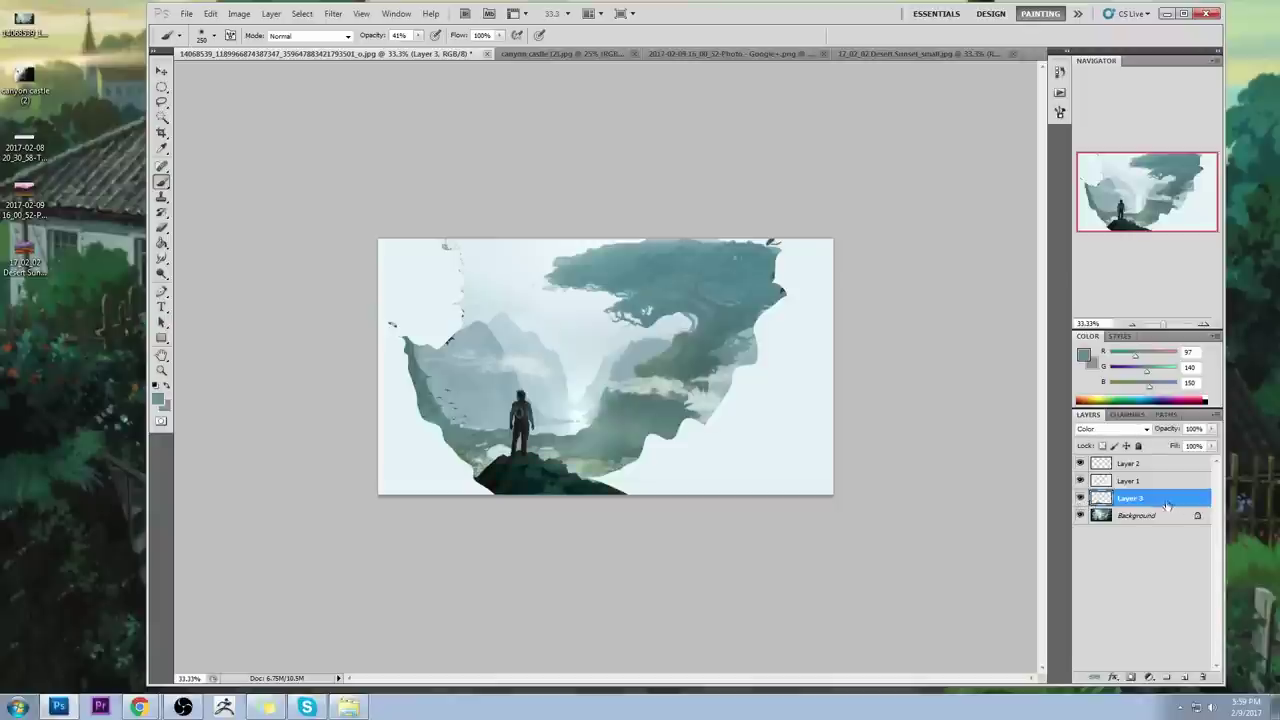
{"action": "right_click", "coordinate": [1160, 500]}
{"action": "left_click", "coordinate": [1180, 452]}
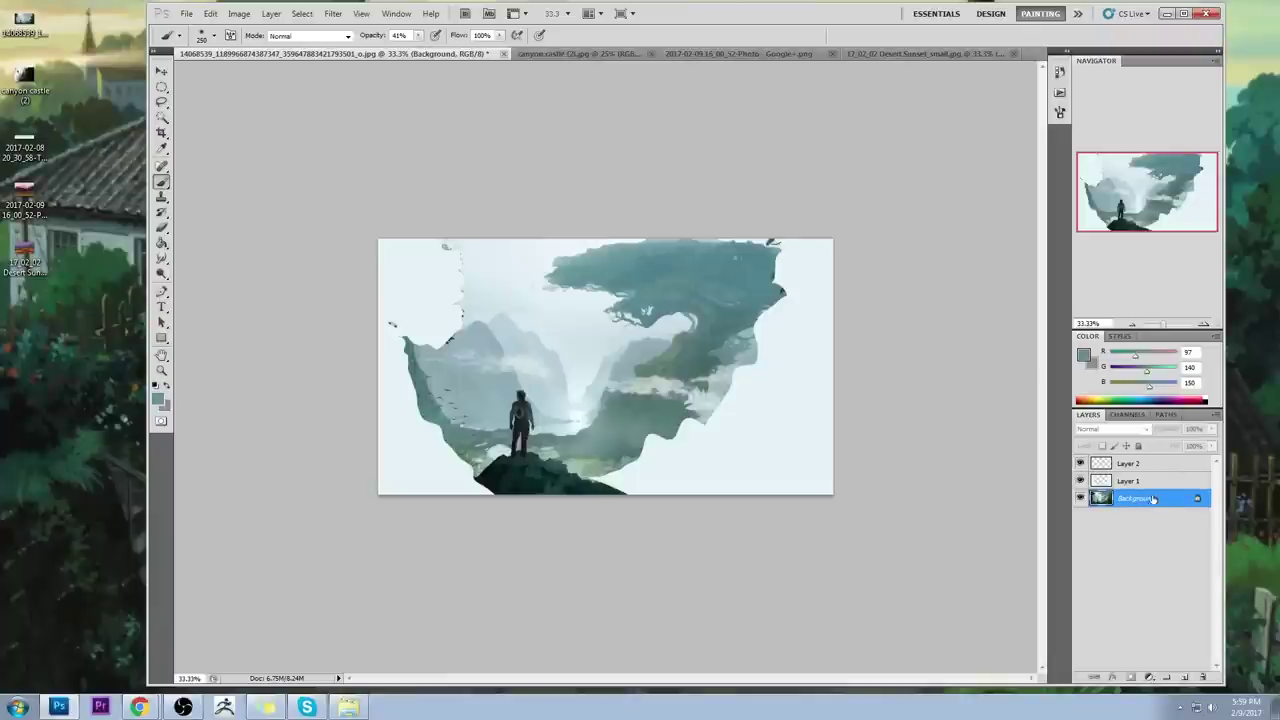
Step: Select the dark figure with the Magic Wand at a tolerance of 30, undoing the extra area added beside it
{"action": "left_click", "coordinate": [161, 117]}
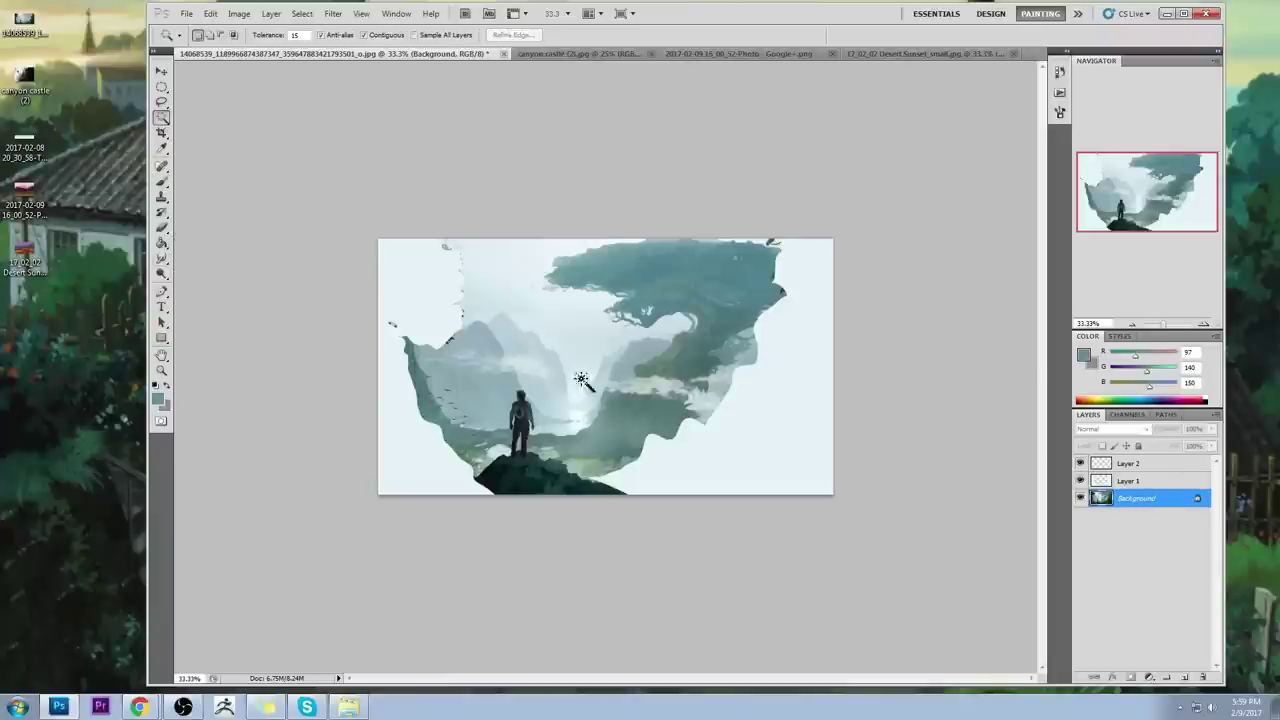
{"action": "left_click", "coordinate": [532, 476]}
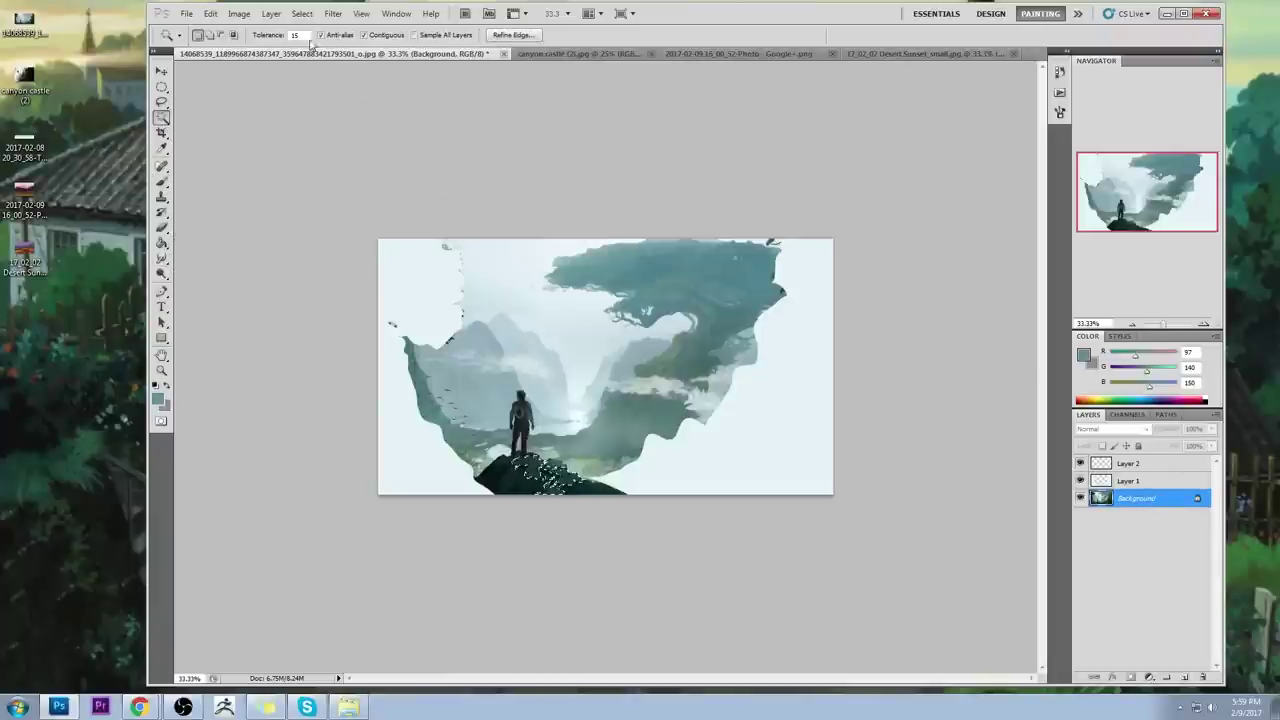
{"action": "left_click_drag", "start_coordinate": [307, 37], "coordinate": [267, 54]}
{"action": "type", "text": "30"}
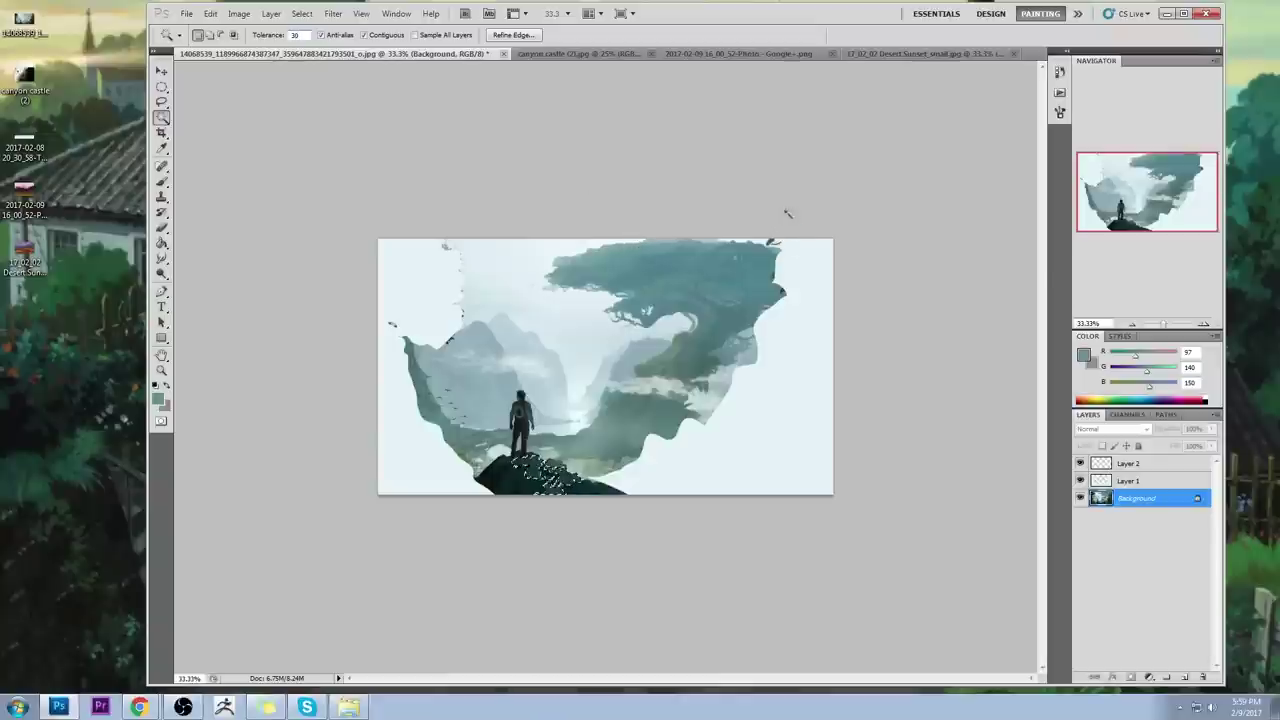
{"action": "key", "text": "ctrl+d"}
{"action": "left_click", "coordinate": [524, 465]}
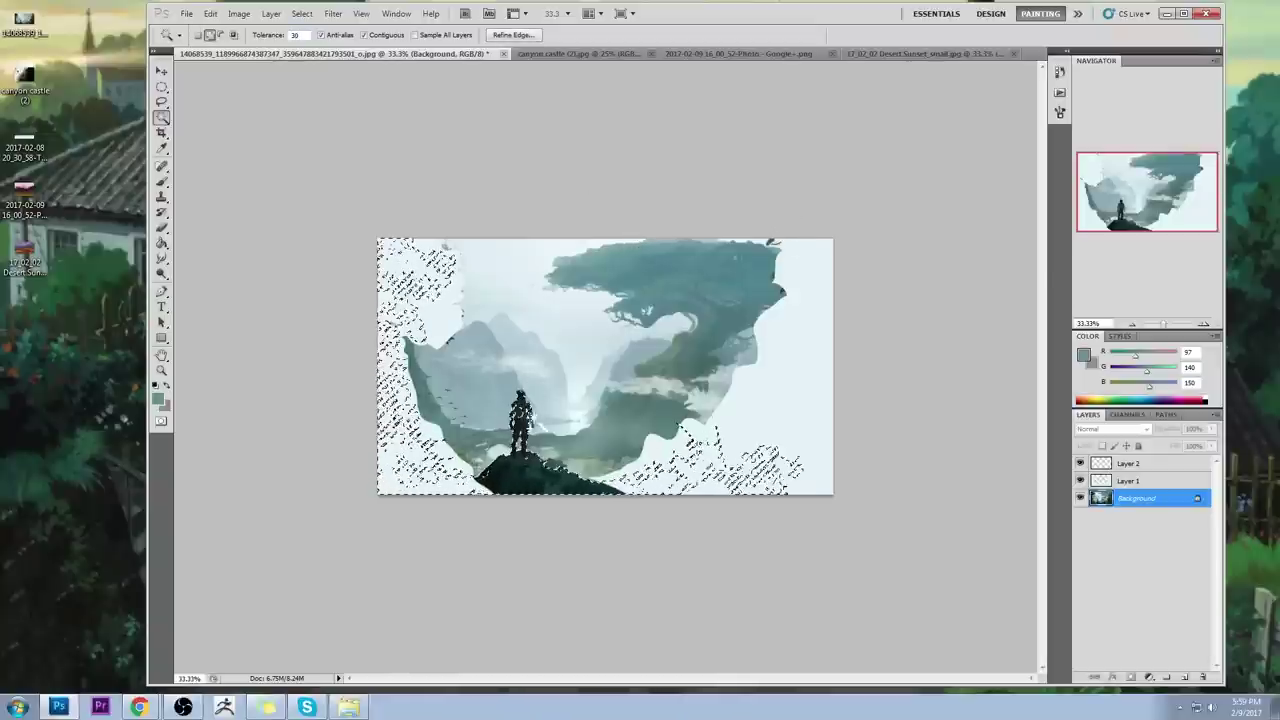
{"action": "left_click", "coordinate": [544, 432], "text": "shift"}
{"action": "key", "text": "ctrl+z"}
Step: Add the missing parts of the figure's arm and upper body to the Magic Wand selection
{"action": "key", "text": "z"}
{"action": "left_click_drag", "start_coordinate": [452, 352], "coordinate": [650, 532]}
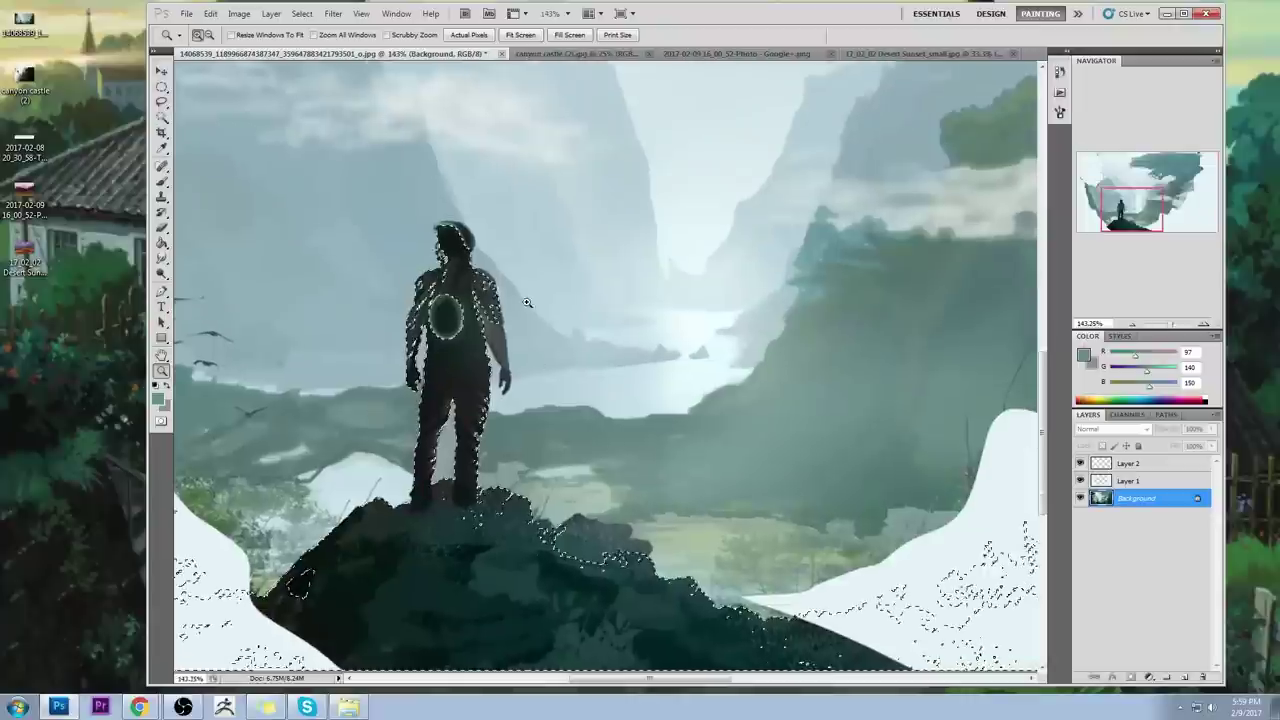
{"action": "key", "text": "w"}
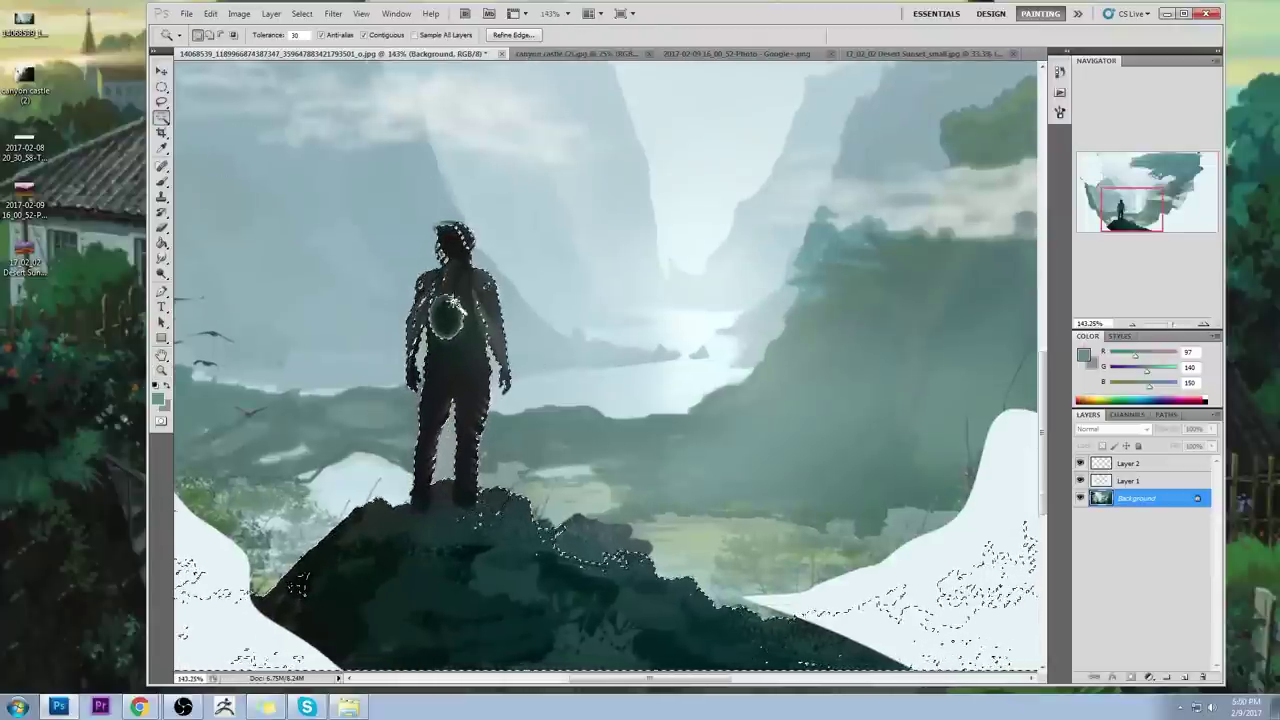
{"action": "left_click", "coordinate": [498, 345], "text": "shift"}
{"action": "left_click", "coordinate": [488, 316], "text": "shift"}
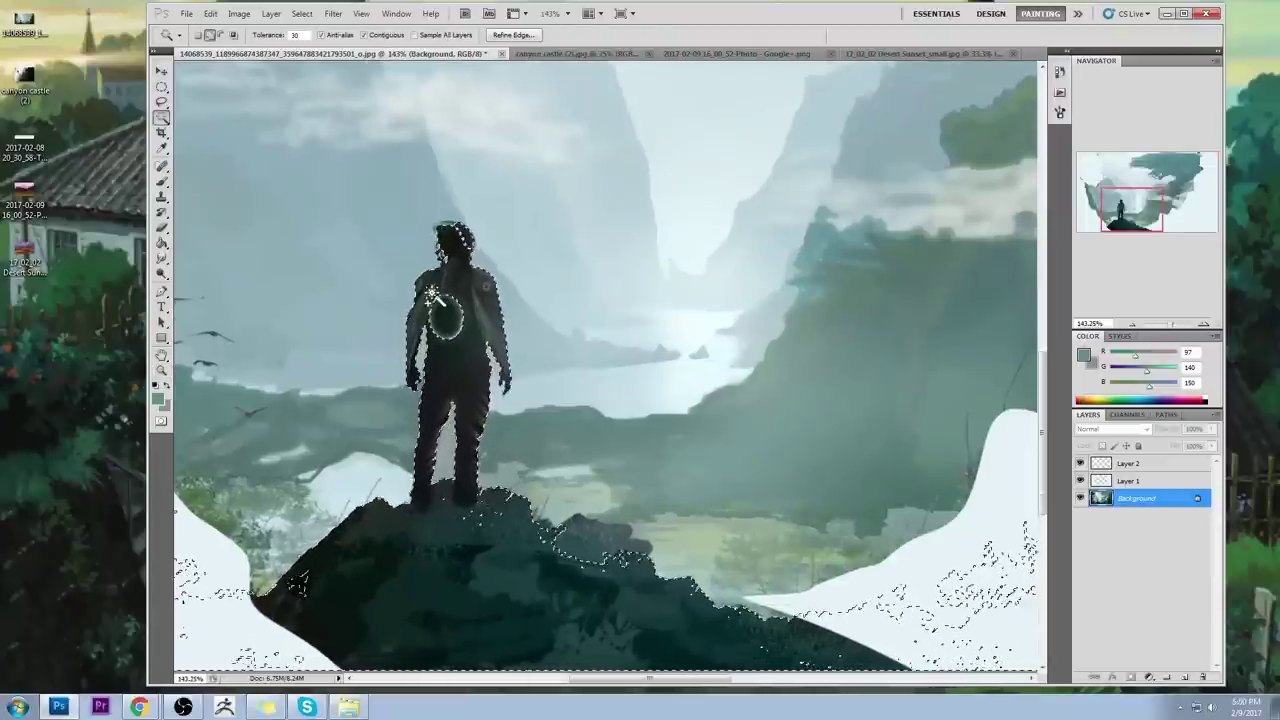
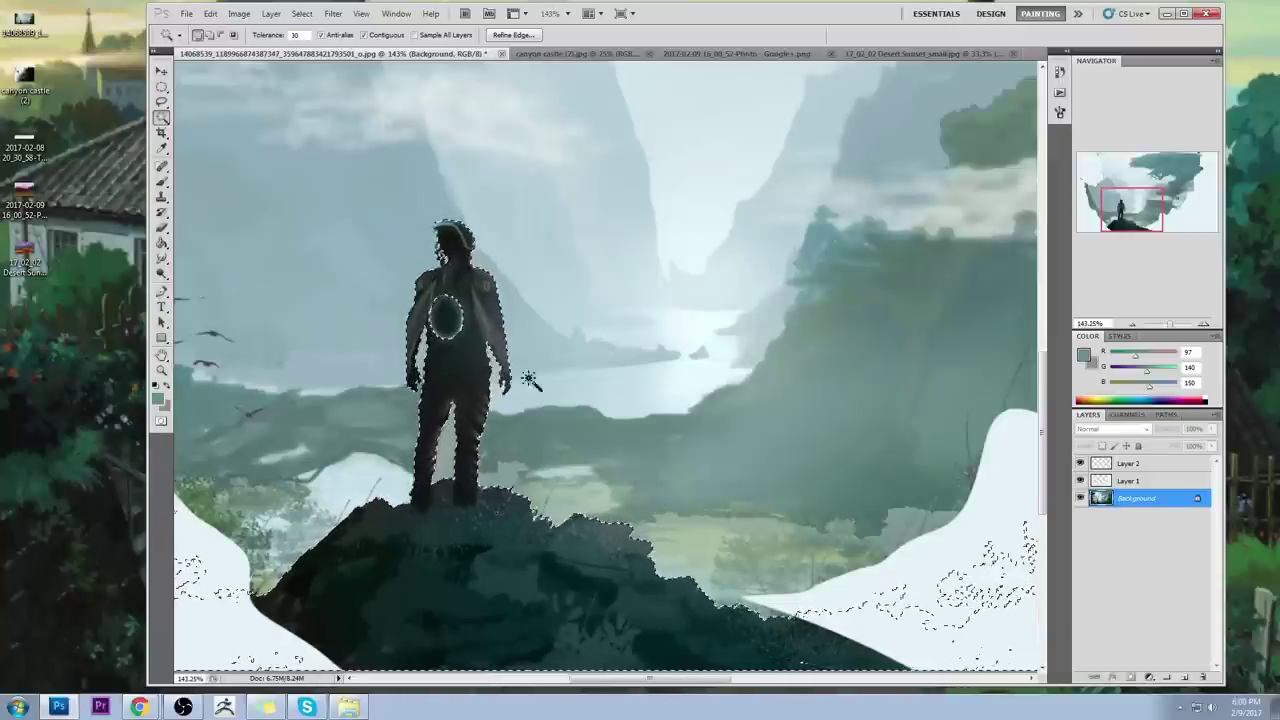
{"action": "key", "text": "ctrl+0"}
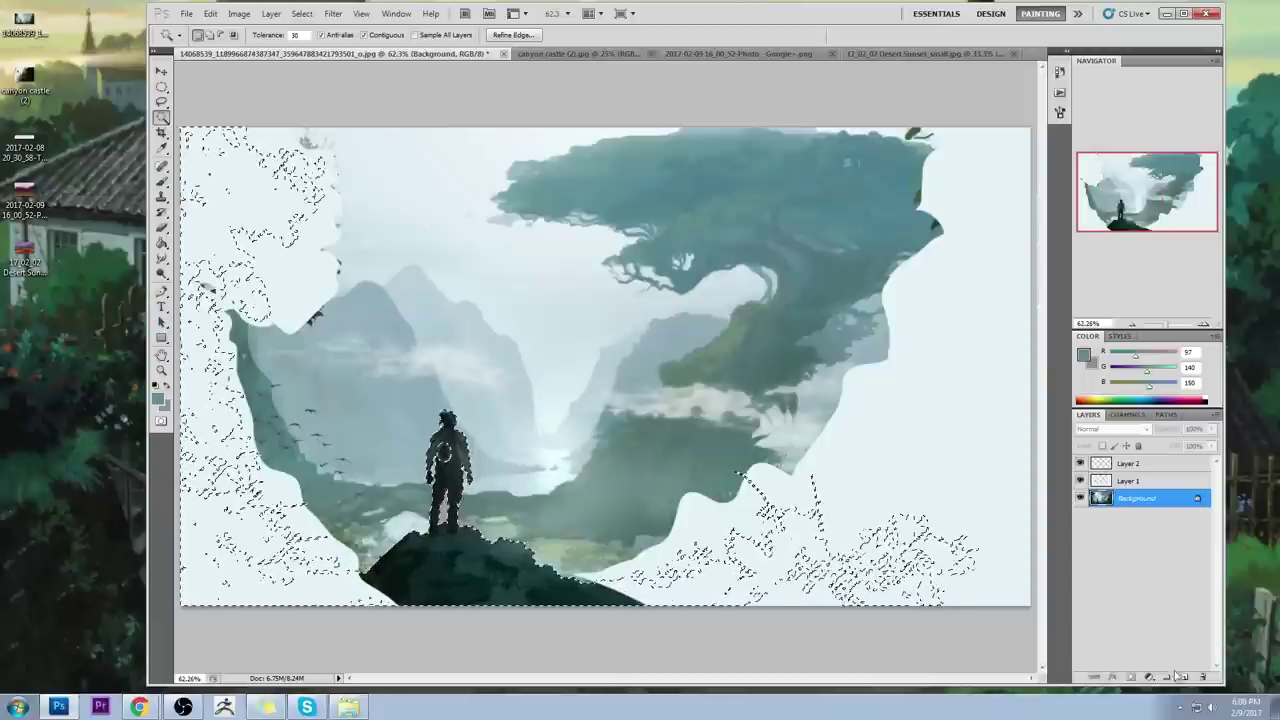
Step: Add a new layer directly above the Background and set its blend mode to Multiply
{"action": "left_click", "coordinate": [1184, 677]}
{"action": "left_click", "coordinate": [1114, 429]}
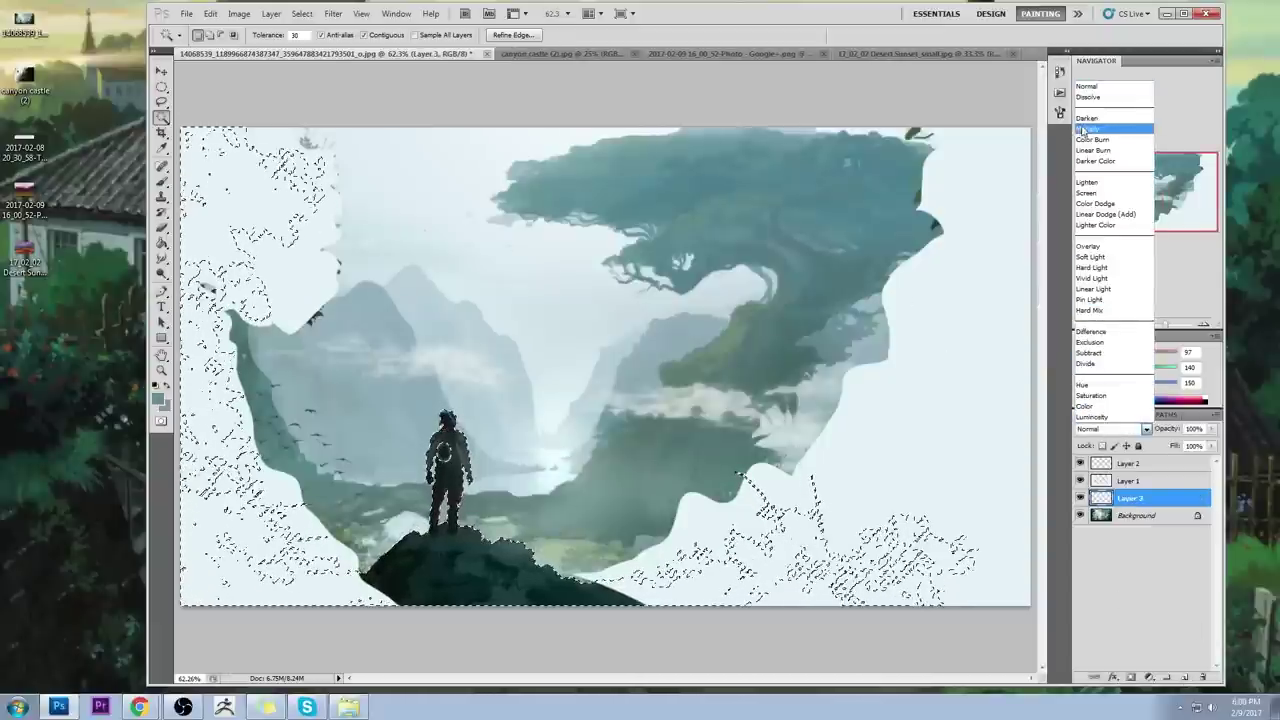
{"action": "left_click", "coordinate": [1087, 128]}
{"action": "left_click", "coordinate": [1094, 429]}
{"action": "left_click", "coordinate": [1087, 129]}
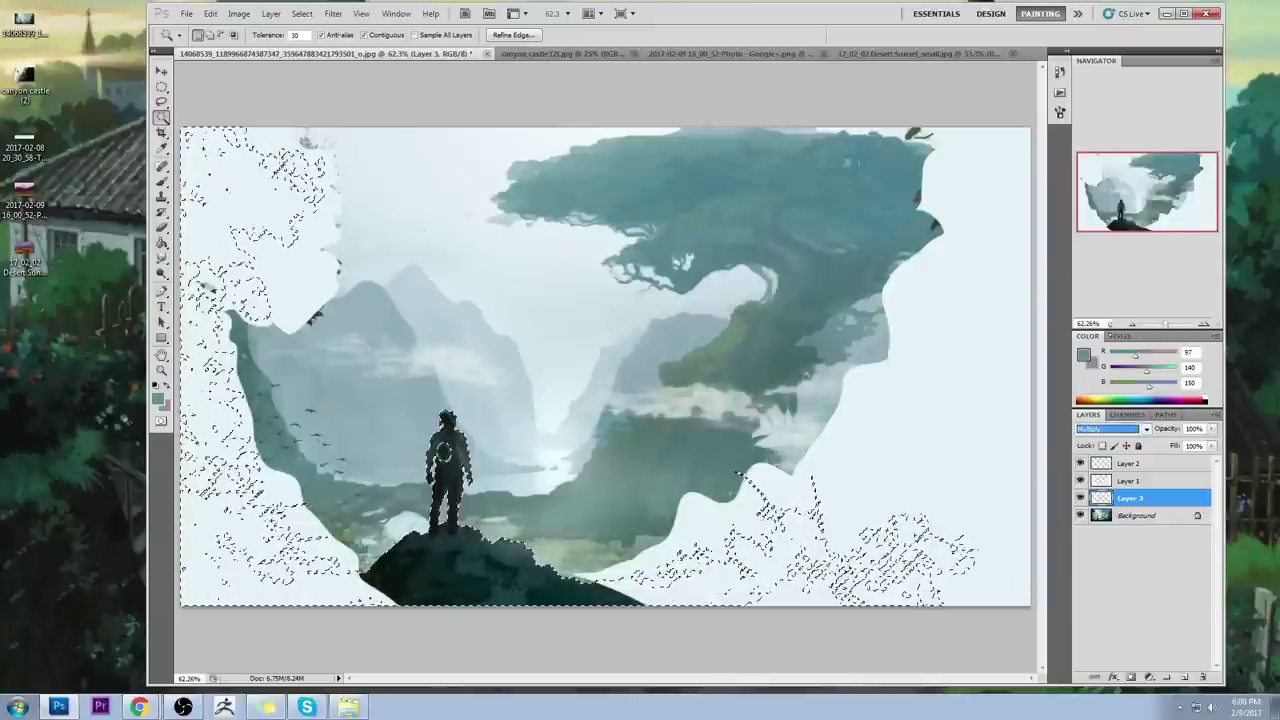
Step: Sample the dark rock colour and shift its hue towards blue, giving a foreground colour of RGB 3, 23, 30
{"action": "left_click", "coordinate": [1084, 354]}
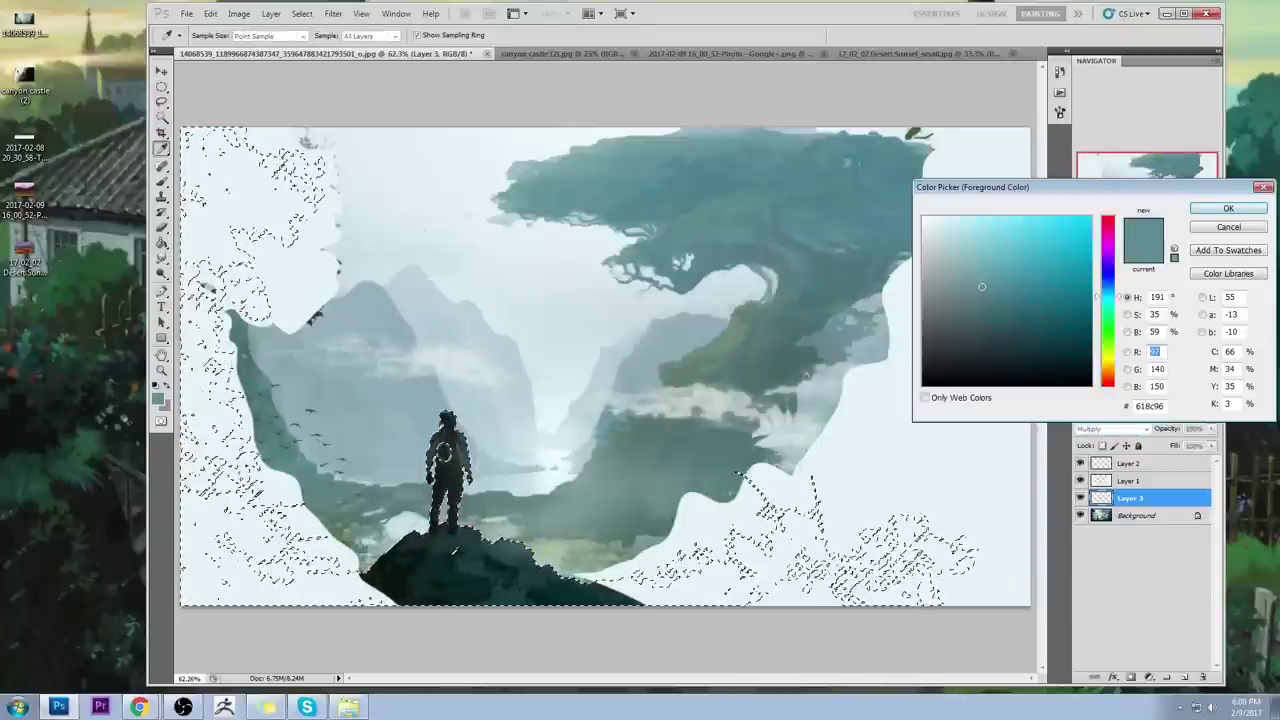
{"action": "left_click", "coordinate": [550, 582]}
{"action": "left_click", "coordinate": [1209, 210]}
{"action": "left_click", "coordinate": [1085, 354]}
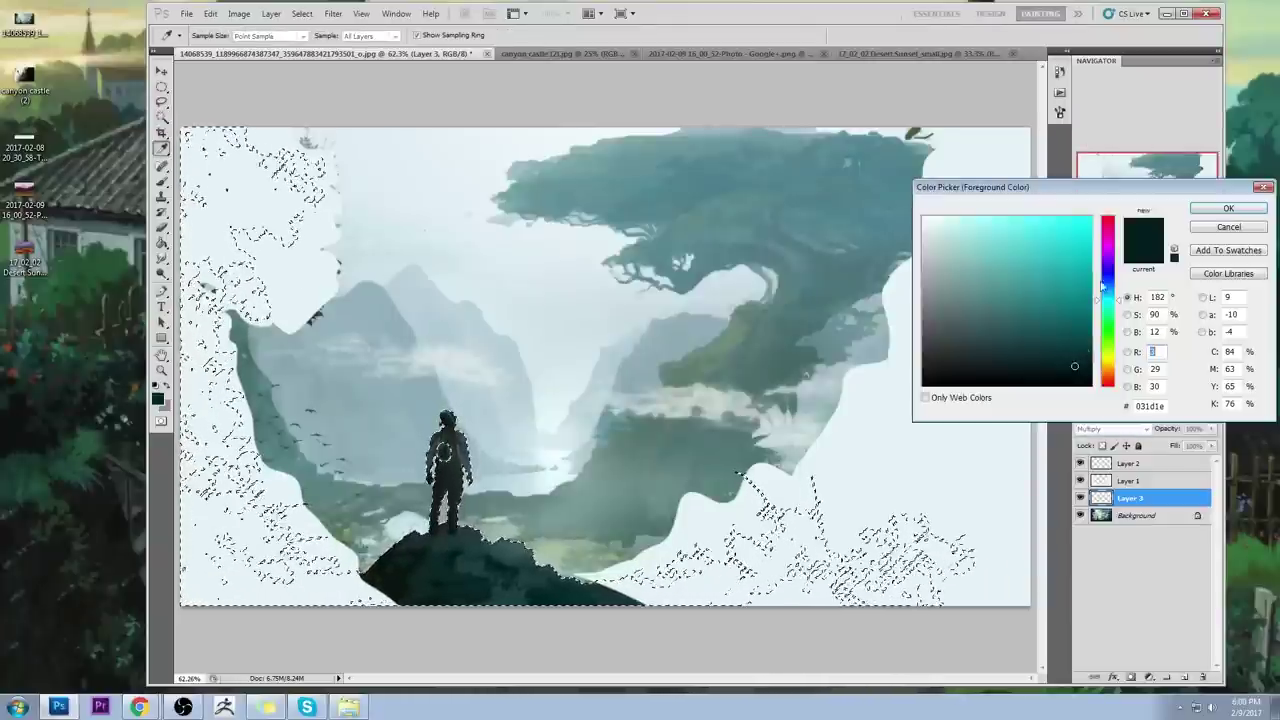
{"action": "left_click_drag", "start_coordinate": [1116, 303], "coordinate": [1119, 295]}
{"action": "left_click", "coordinate": [1206, 210]}
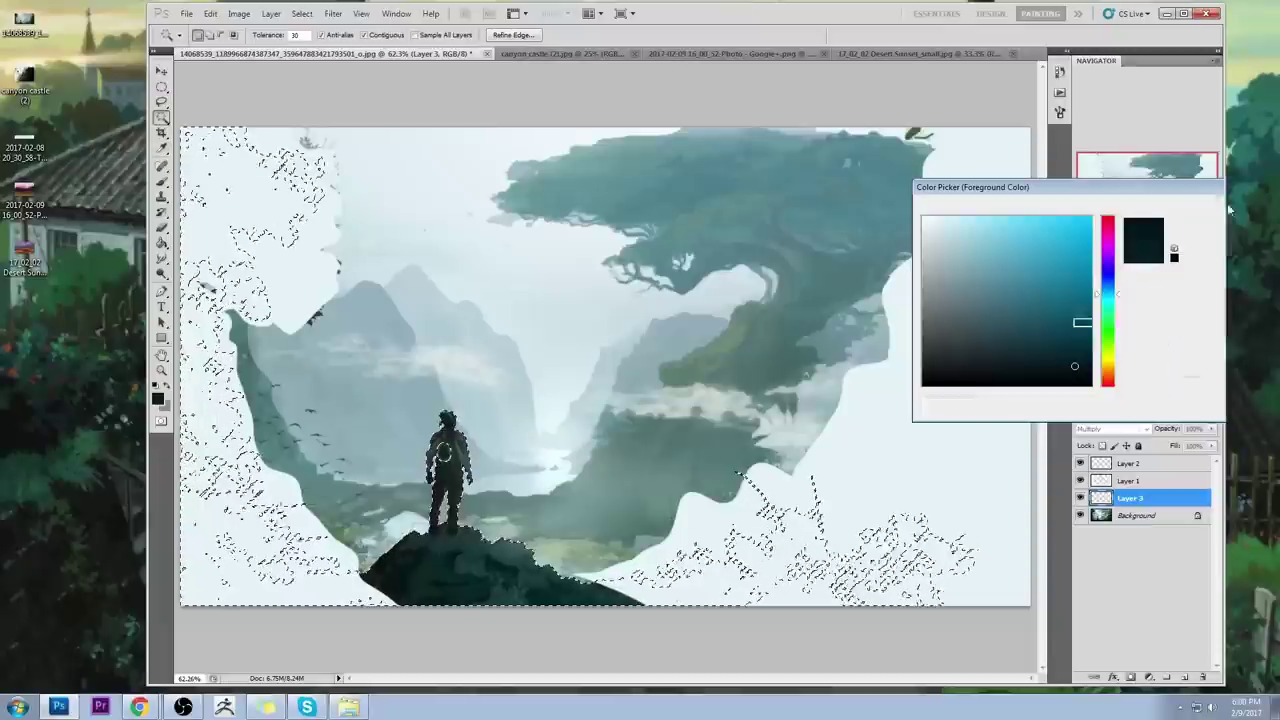
Step: Drop the selection, switch to the Brush tool, and set the foreground colour to a deep saturated teal, RGB 0, 66, 87
{"action": "key", "text": "ctrl+d"}
{"action": "key", "text": "b"}
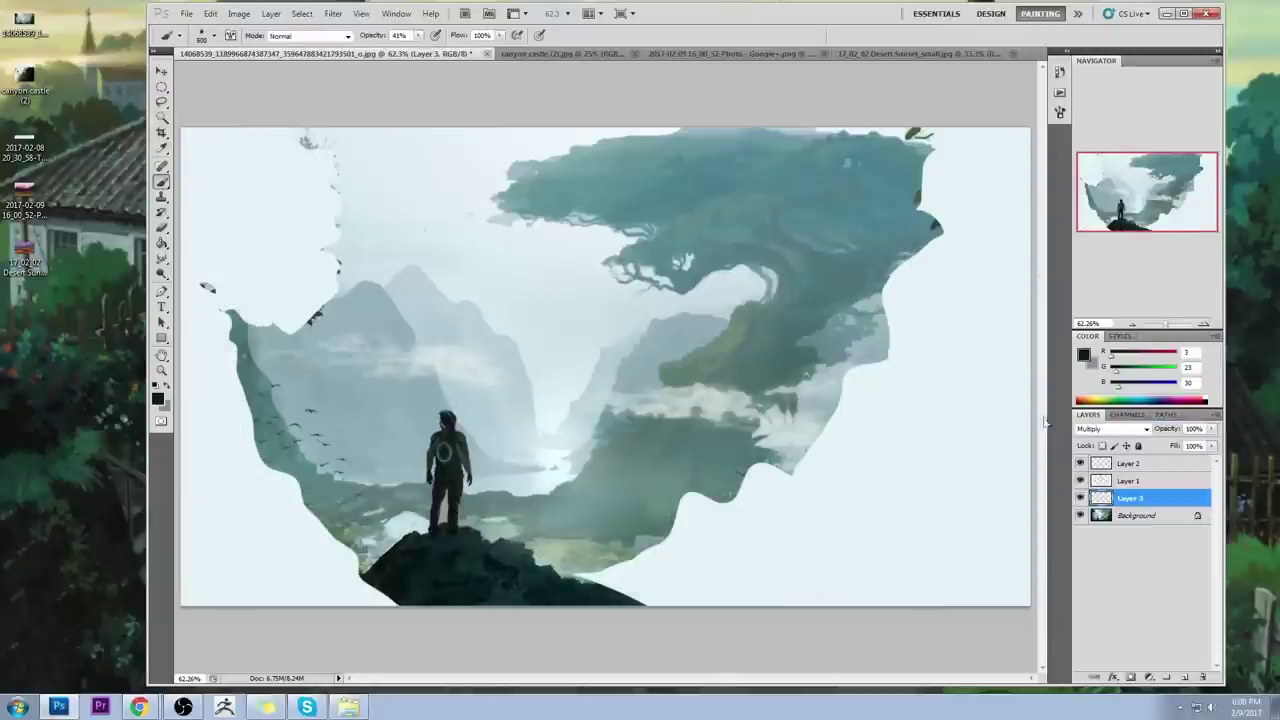
{"action": "left_click", "coordinate": [1084, 355]}
{"action": "left_click_drag", "start_coordinate": [1080, 345], "coordinate": [1092, 329]}
{"action": "left_click", "coordinate": [1227, 212]}
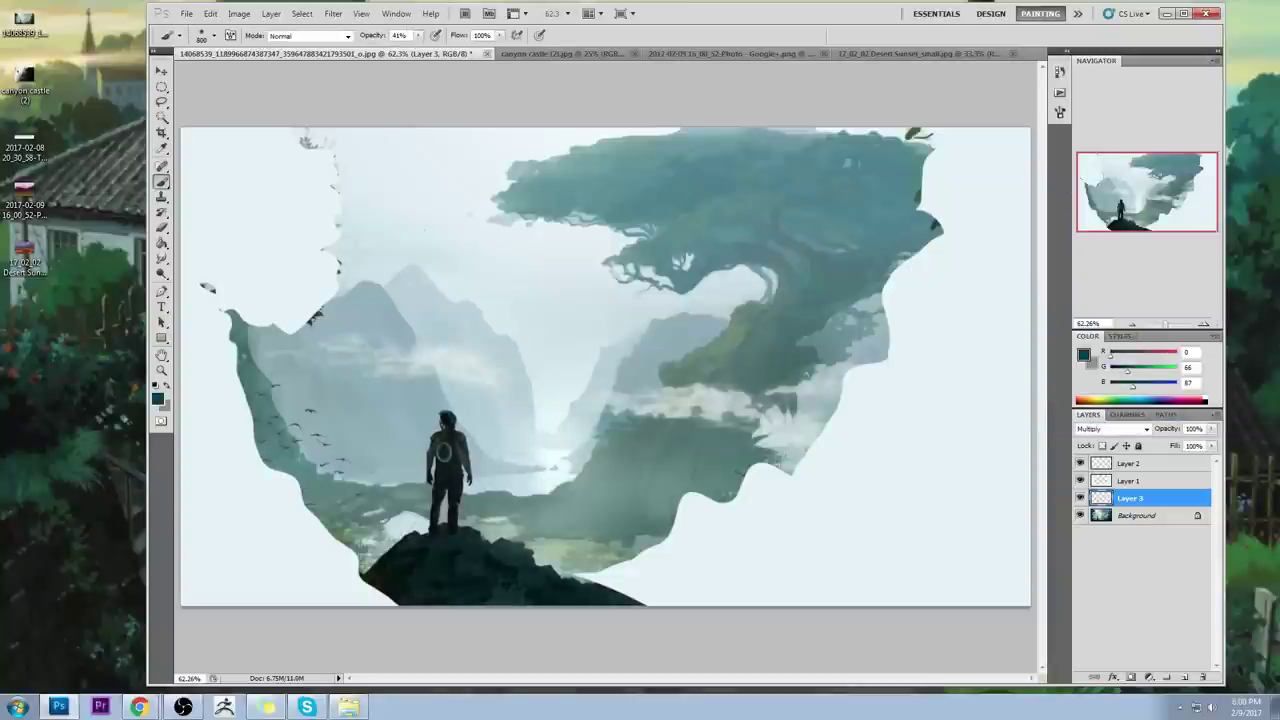
Step: Compare the painting with and without the Multiply layer and merge that layer down into the Background
{"action": "key", "text": "ctrl+minus"}
{"action": "key", "text": "ctrl+0"}
{"action": "key", "text": "ctrl+minus"}
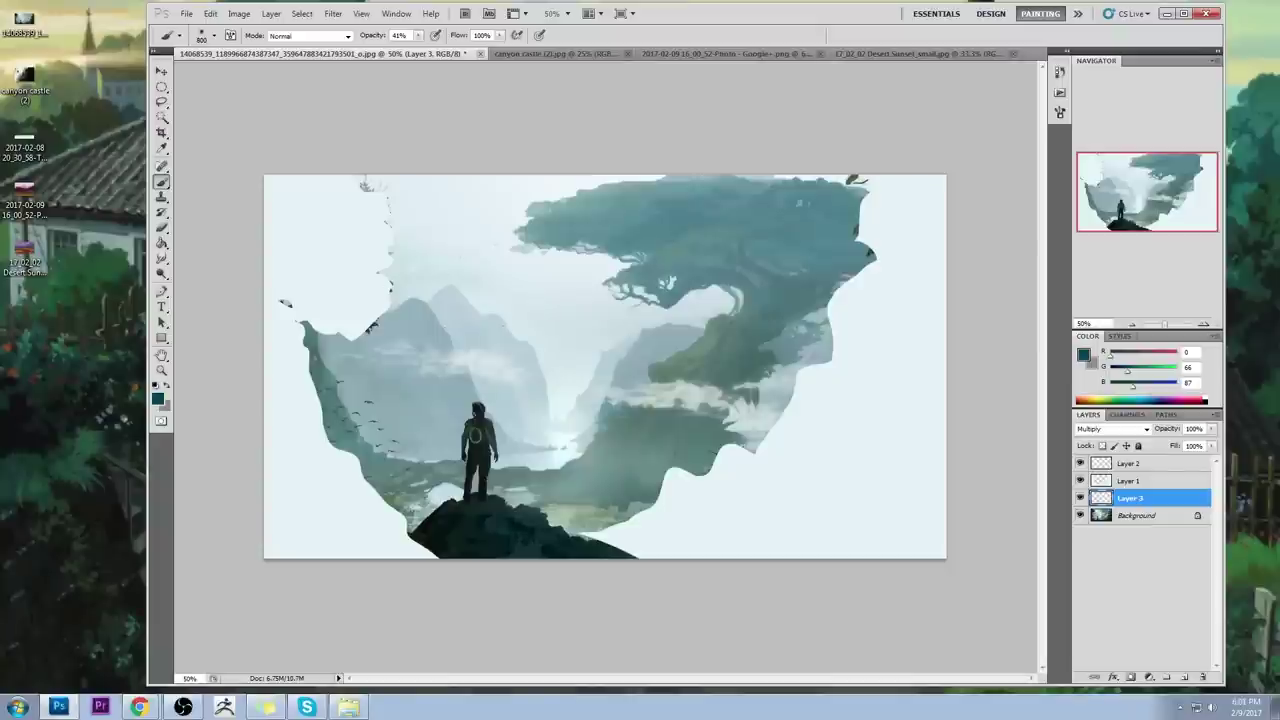
{"action": "key", "text": "m"}
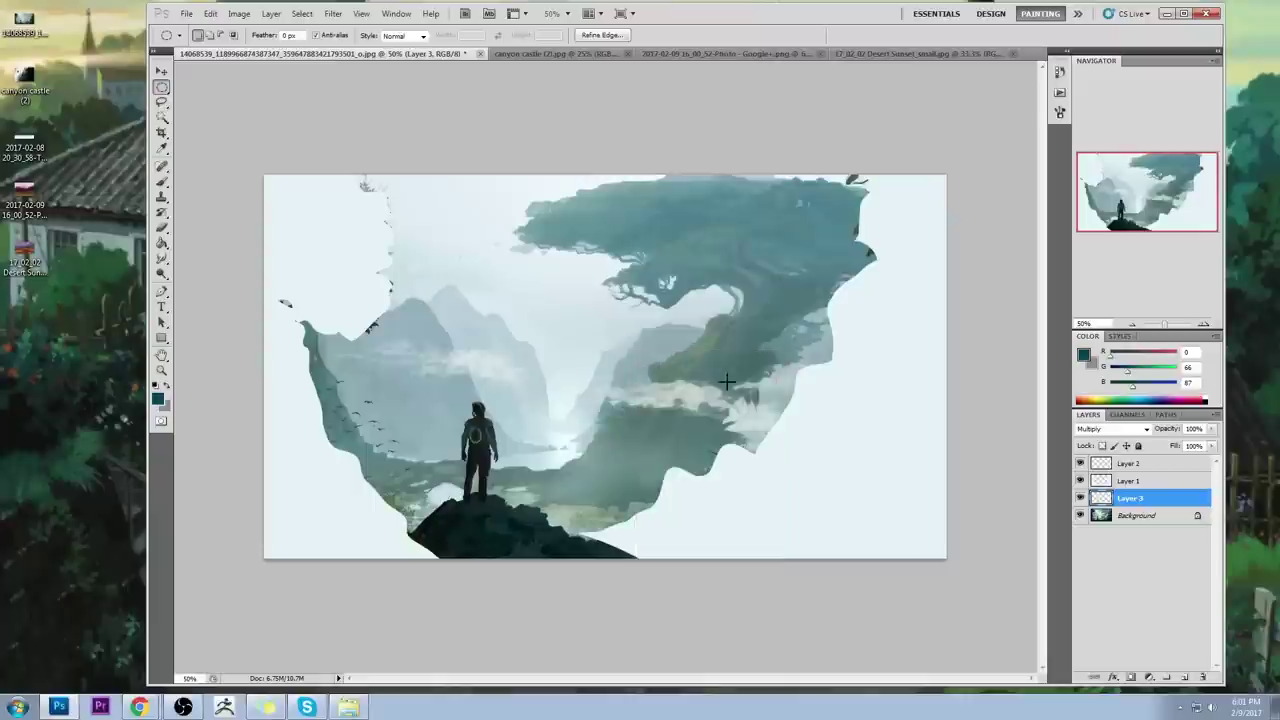
{"action": "left_click", "coordinate": [1080, 497]}
{"action": "left_click", "coordinate": [1080, 498]}
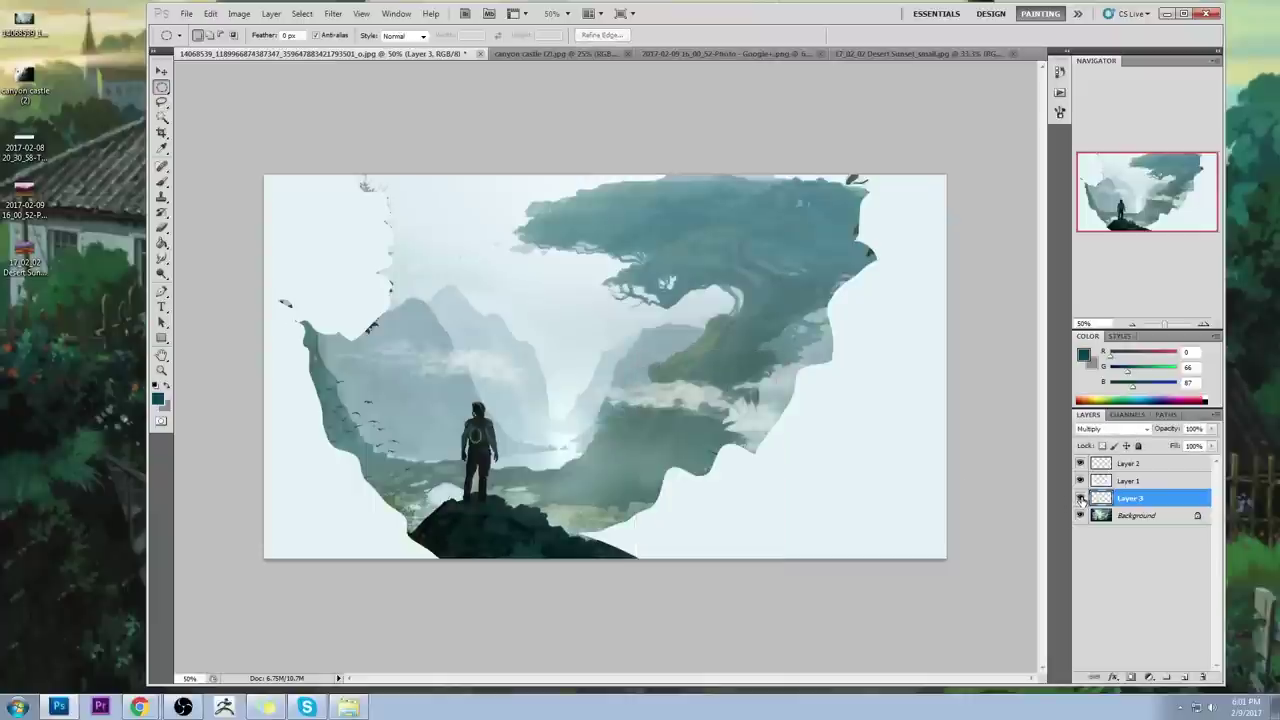
{"action": "right_click", "coordinate": [1145, 500]}
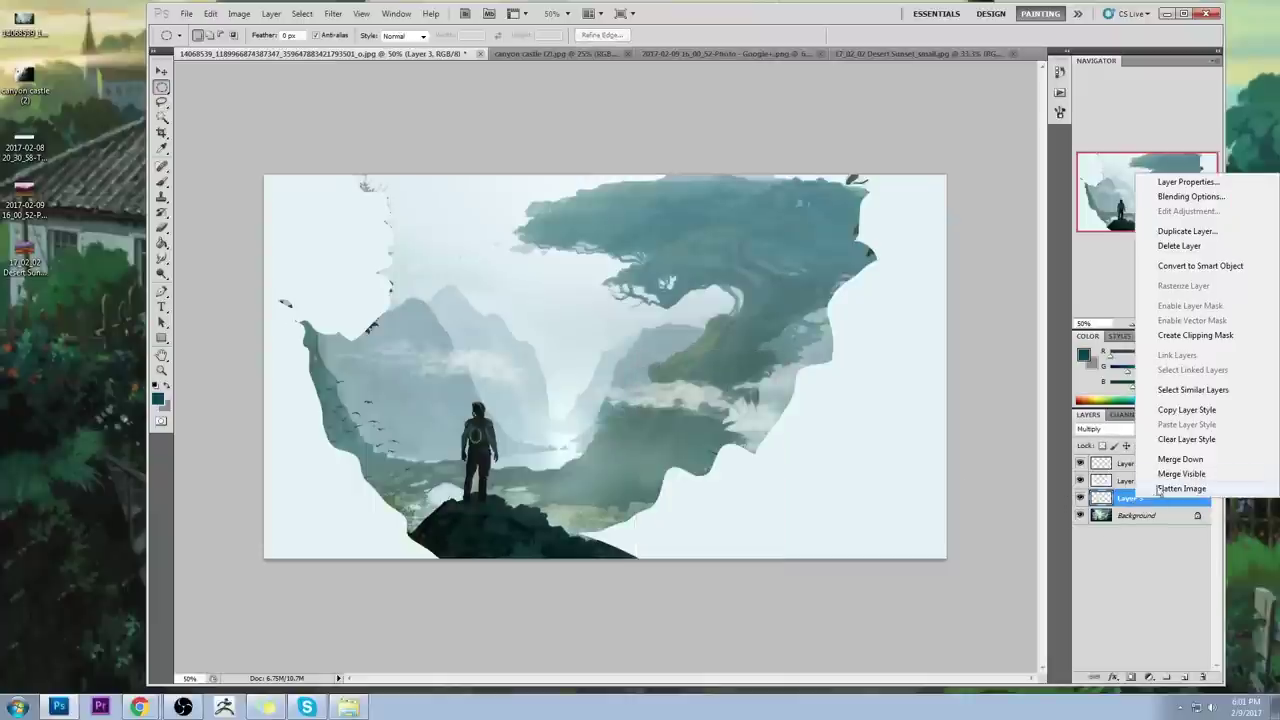
{"action": "left_click", "coordinate": [1183, 464]}
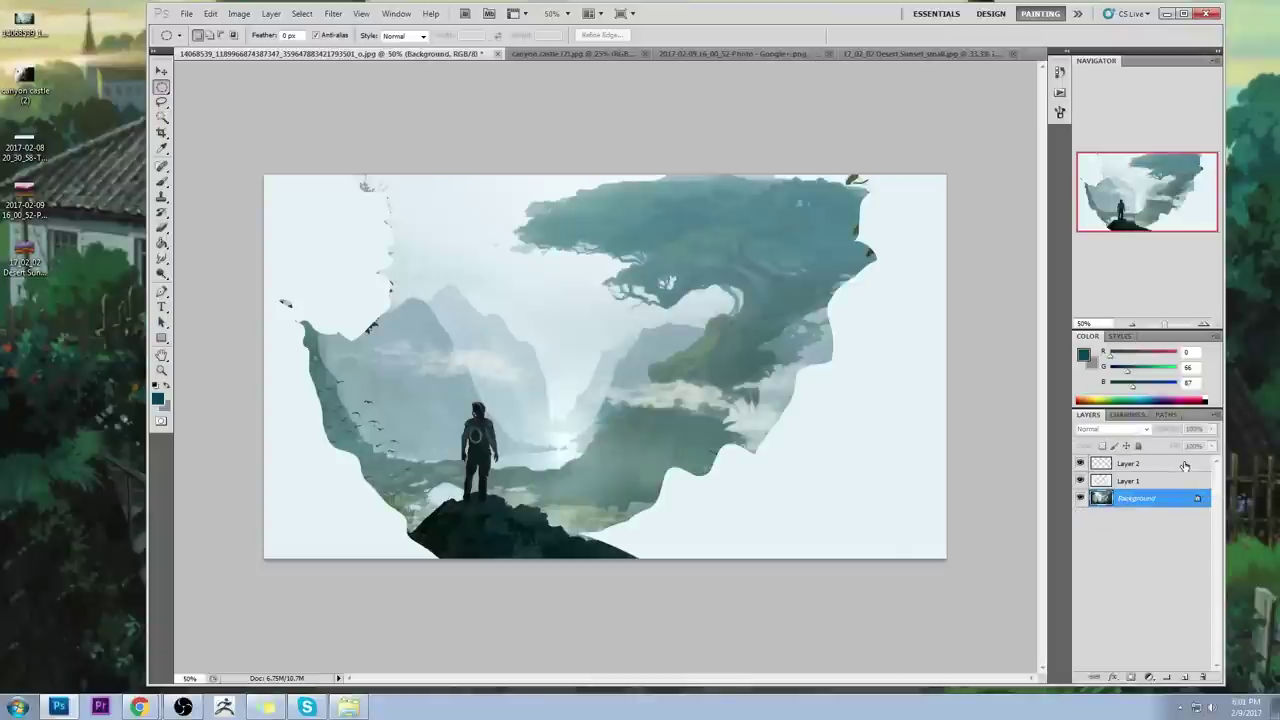
Step: Try brightening the ring on the figure's back using a smaller Dodge brush with Highlights range and 50% exposure, and undo the stroke
{"action": "left_click", "coordinate": [161, 273]}
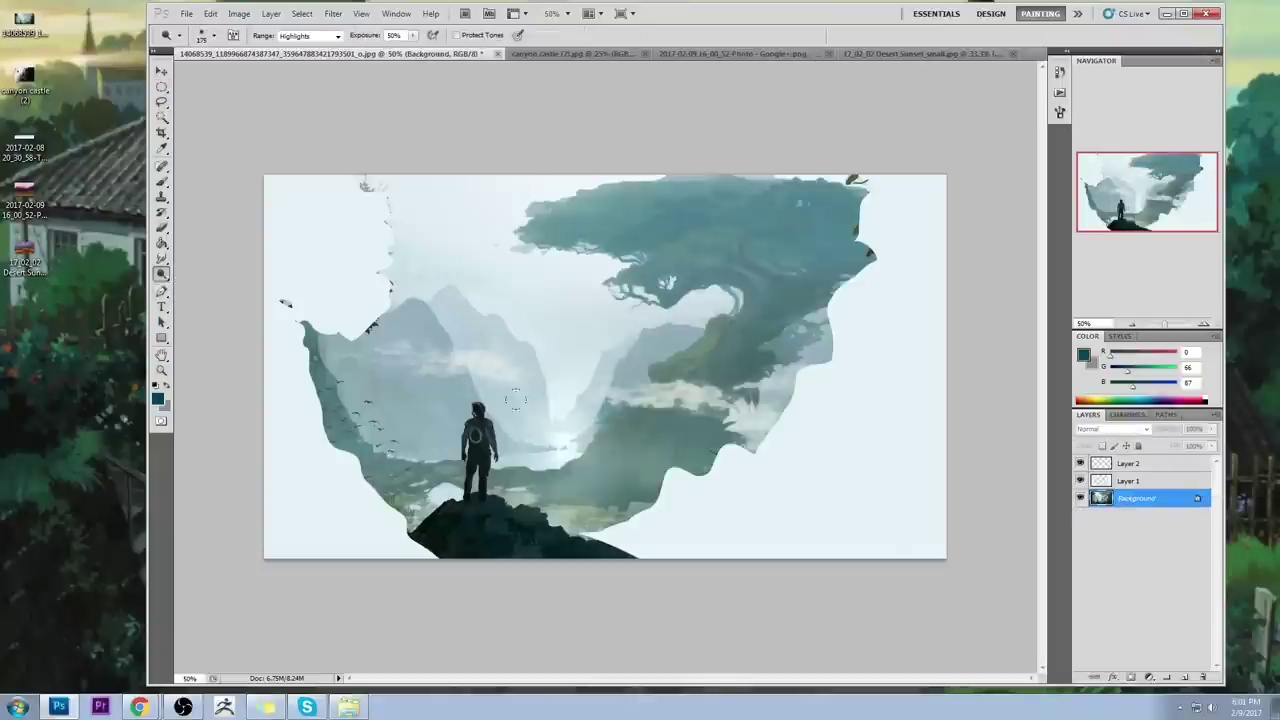
{"action": "key", "text": "["}
{"action": "key", "text": "["}
{"action": "key", "text": "["}
{"action": "key", "text": "["}
{"action": "key", "text": "["}
{"action": "key", "text": "["}
{"action": "key", "text": "["}
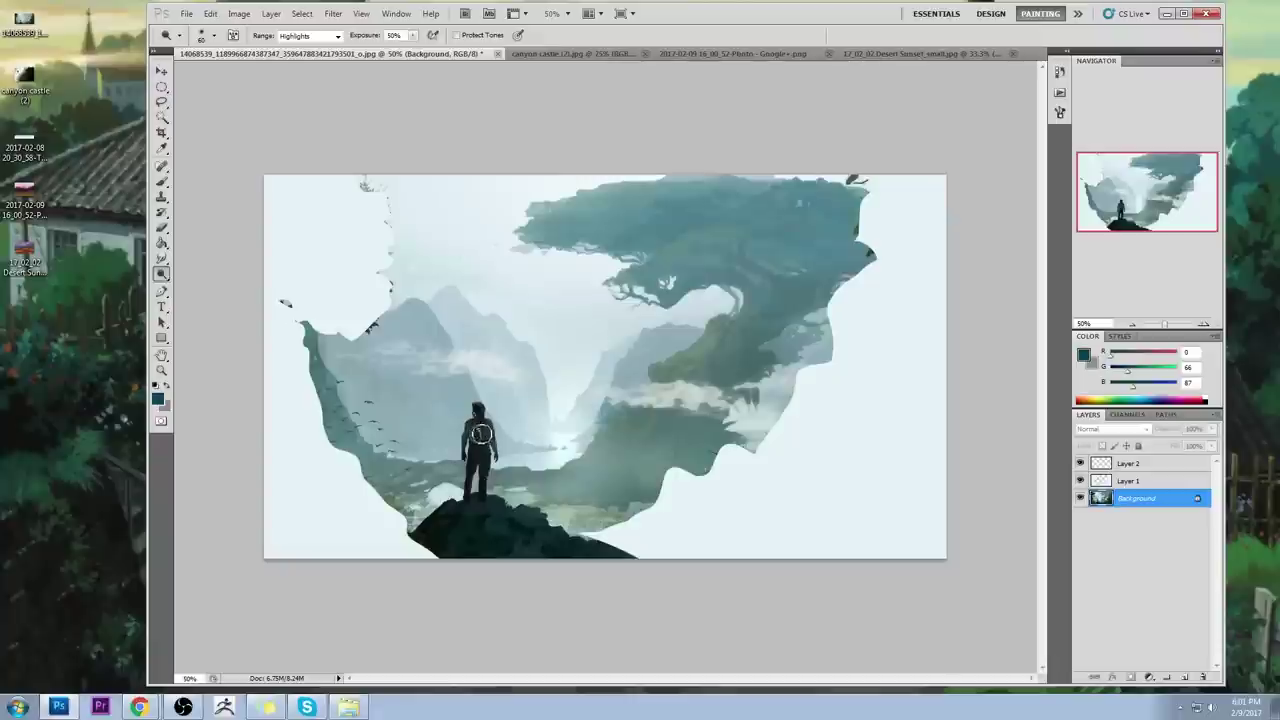
{"action": "left_click_drag", "start_coordinate": [482, 434], "coordinate": [475, 437]}
{"action": "key", "text": "ctrl+z"}
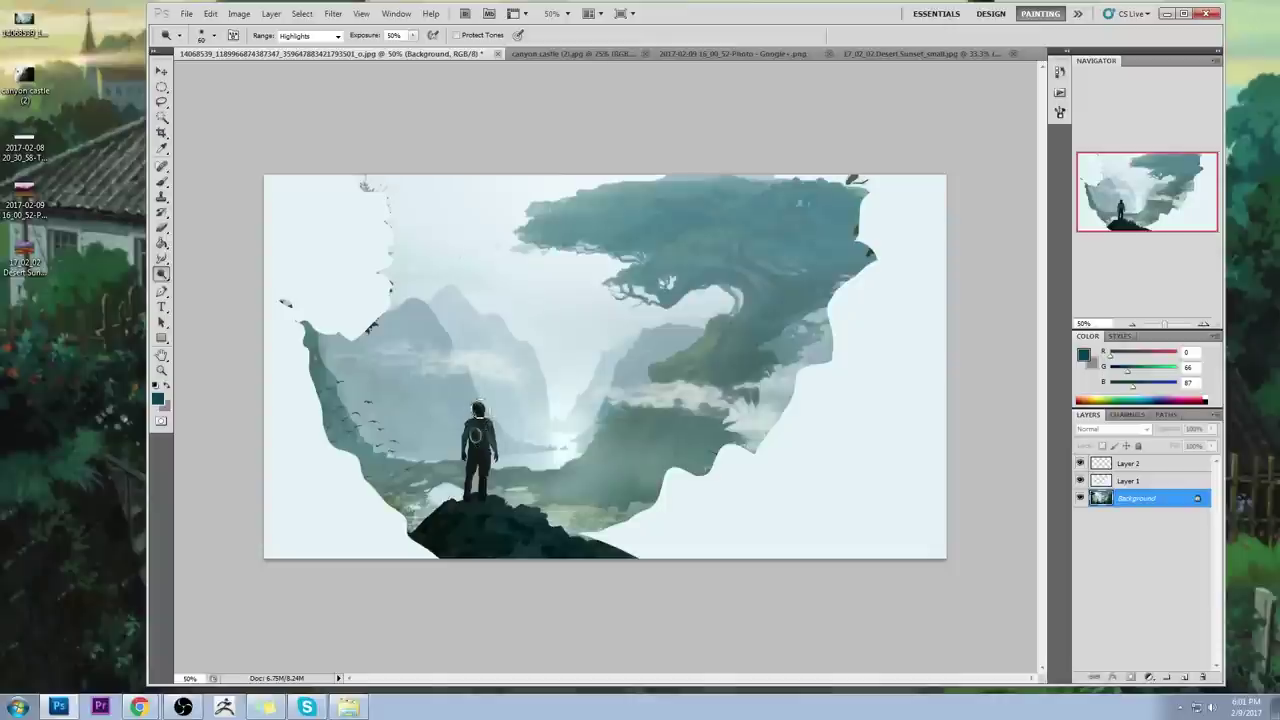
Step: Dodge highlights on the figure's helmet, its side and the distant water, and check the Background by toggling its visibility
{"action": "left_click_drag", "start_coordinate": [480, 409], "coordinate": [485, 412]}
{"action": "key", "text": "bracketright"}
{"action": "key", "text": "bracketright"}
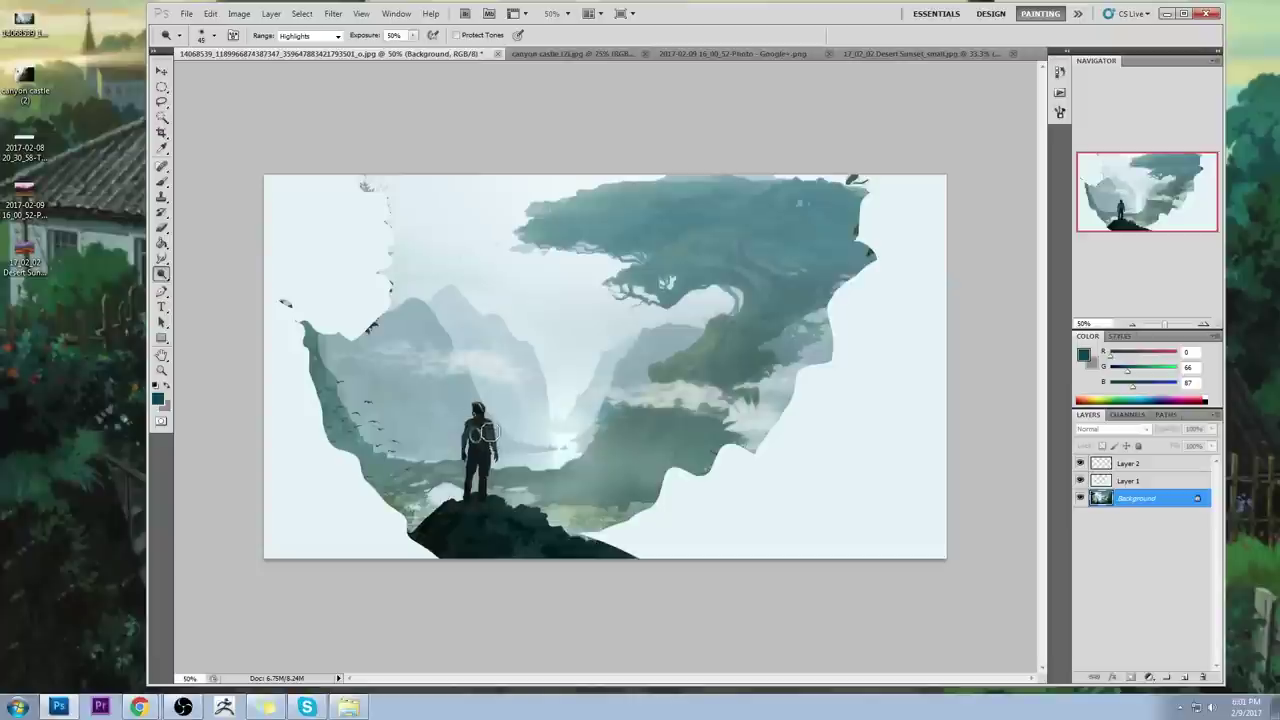
{"action": "mouse_move", "coordinate": [499, 445]}
{"action": "left_mouse_down"}
{"action": "mouse_move", "coordinate": [468, 449]}
{"action": "mouse_move", "coordinate": [476, 420]}
{"action": "mouse_move", "coordinate": [488, 427]}
{"action": "mouse_move", "coordinate": [488, 480]}
{"action": "mouse_move", "coordinate": [485, 457]}
{"action": "left_mouse_up"}
{"action": "left_click_drag", "start_coordinate": [581, 452], "coordinate": [571, 432]}
{"action": "left_click", "coordinate": [1080, 498]}
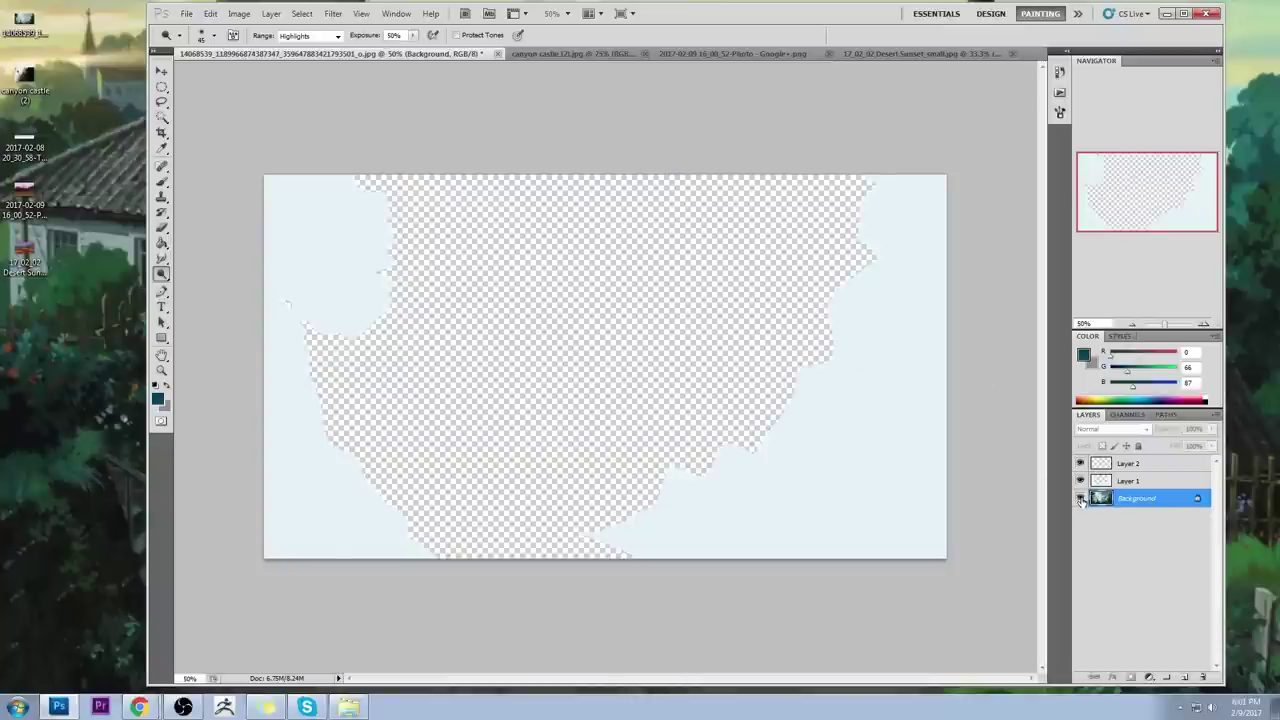
{"action": "left_click", "coordinate": [1080, 498]}
Step: Lasso the background area beside the figure's helmet, extending the selection down toward the shoulder
{"action": "key", "text": "z"}
{"action": "left_click_drag", "start_coordinate": [413, 327], "coordinate": [567, 480]}
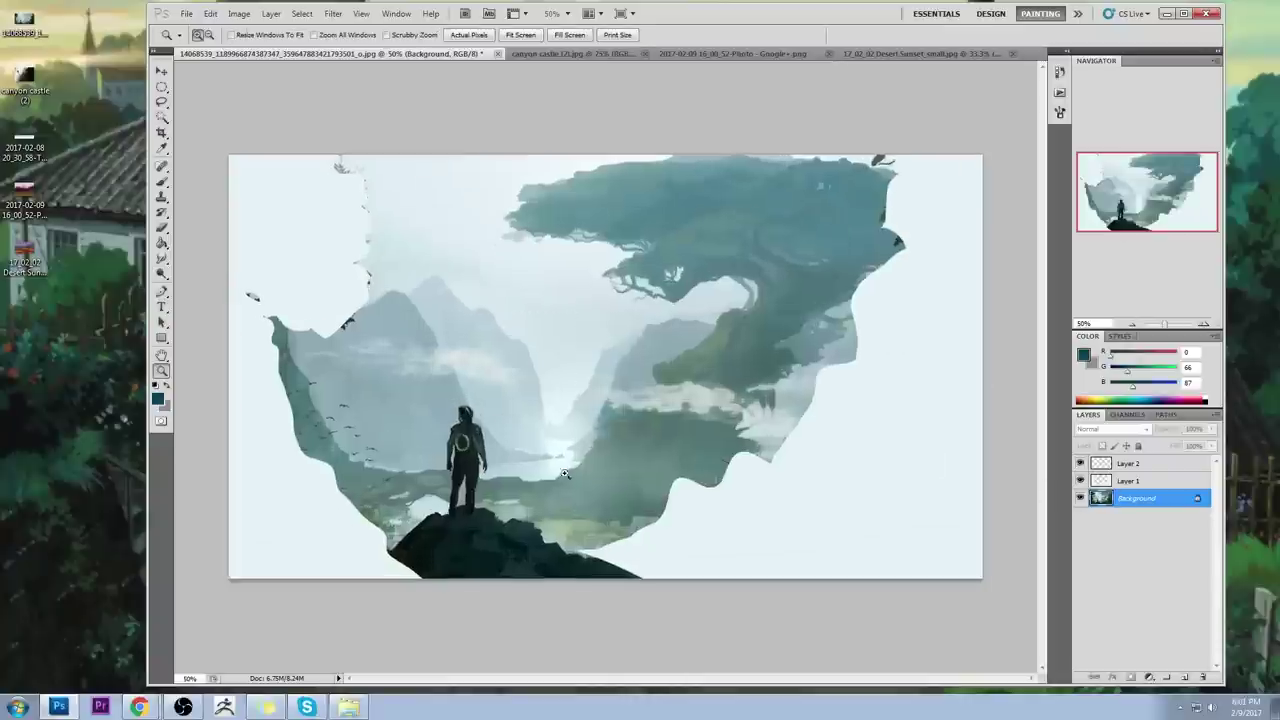
{"action": "key", "text": "l"}
{"action": "mouse_move", "coordinate": [533, 294]}
{"action": "left_mouse_down"}
{"action": "mouse_move", "coordinate": [560, 362]}
{"action": "mouse_move", "coordinate": [550, 300]}
{"action": "mouse_move", "coordinate": [536, 296]}
{"action": "left_mouse_up"}
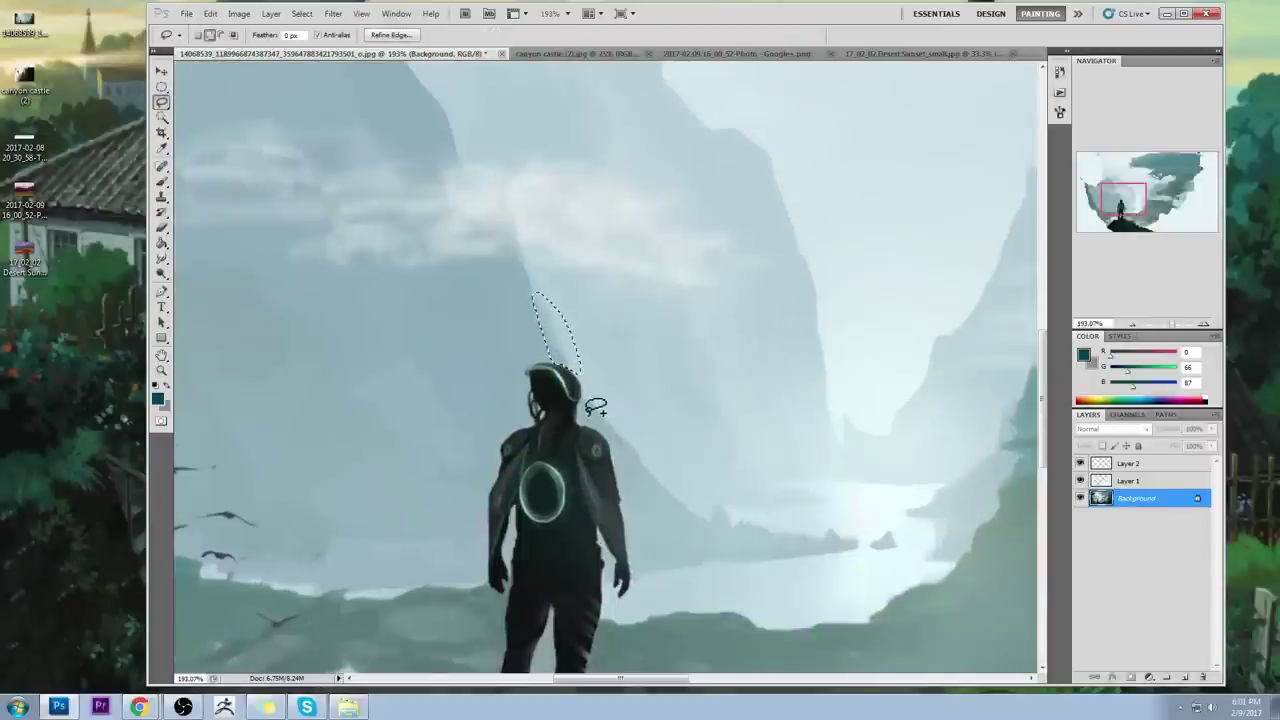
{"action": "mouse_move", "coordinate": [614, 422]}
{"action": "left_mouse_down"}
{"action": "mouse_move", "coordinate": [609, 369]}
{"action": "mouse_move", "coordinate": [573, 324]}
{"action": "left_mouse_up"}
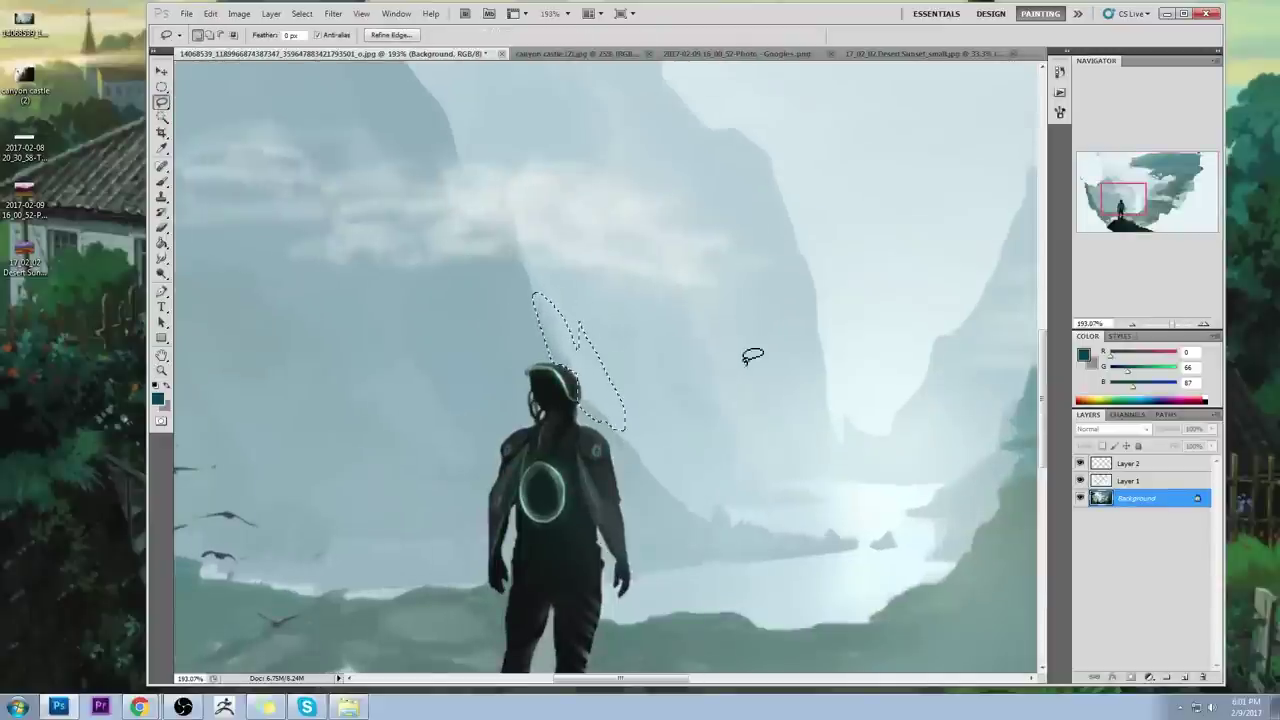
Step: Paint the selected background beside the helmet with sampled pale blue, RGB 176, 203, 212, using a size 90 brush at 100% opacity
{"action": "key", "text": "ctrl+h"}
{"action": "key", "text": "b"}
{"action": "left_click", "coordinate": [620, 349], "text": "alt"}
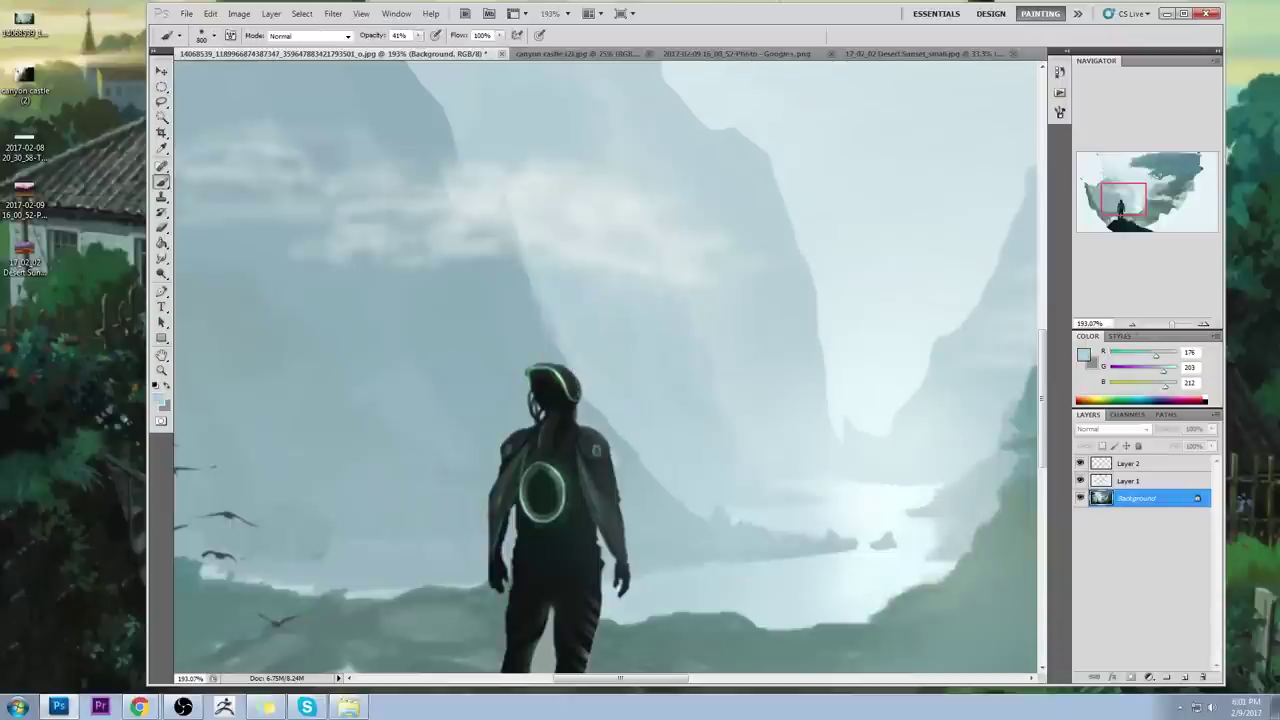
{"action": "mouse_move", "coordinate": [418, 36]}
{"action": "left_mouse_down"}
{"action": "mouse_move", "coordinate": [431, 54]}
{"action": "mouse_move", "coordinate": [465, 54]}
{"action": "left_mouse_up"}
{"action": "key", "text": "["}
{"action": "left_click_drag", "start_coordinate": [590, 408], "coordinate": [546, 356]}
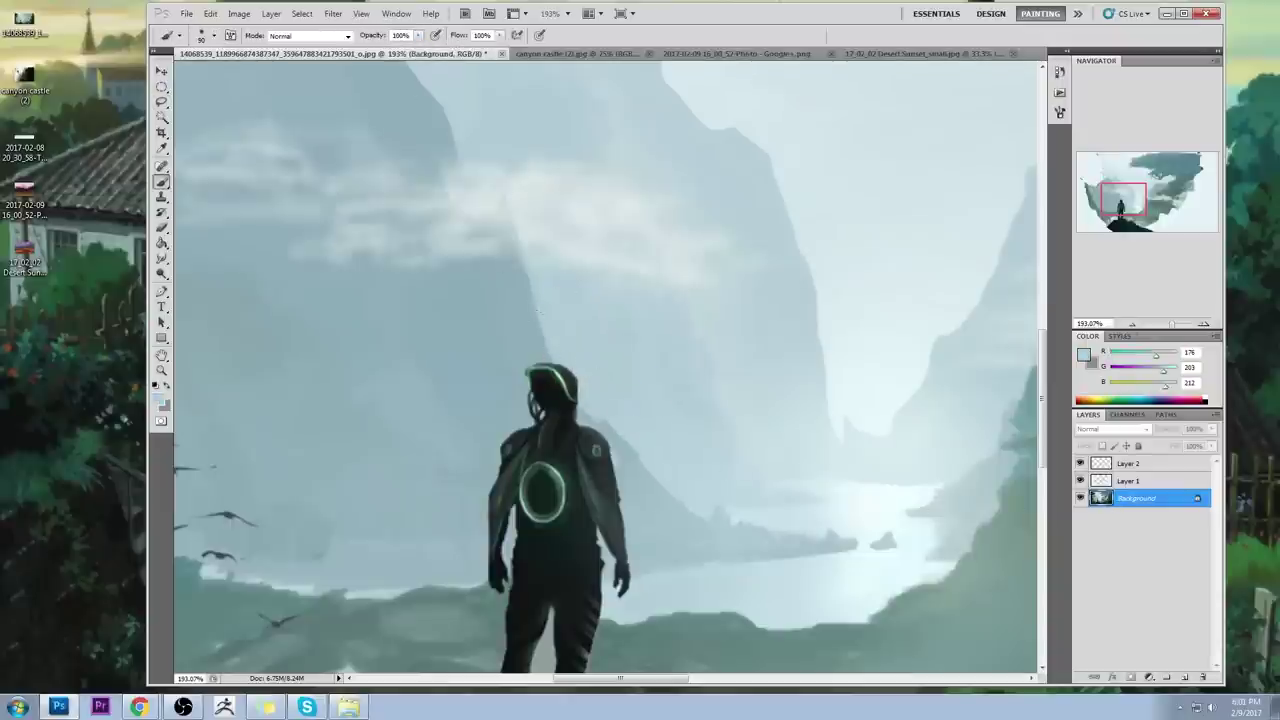
{"action": "key", "text": "ctrl+0"}
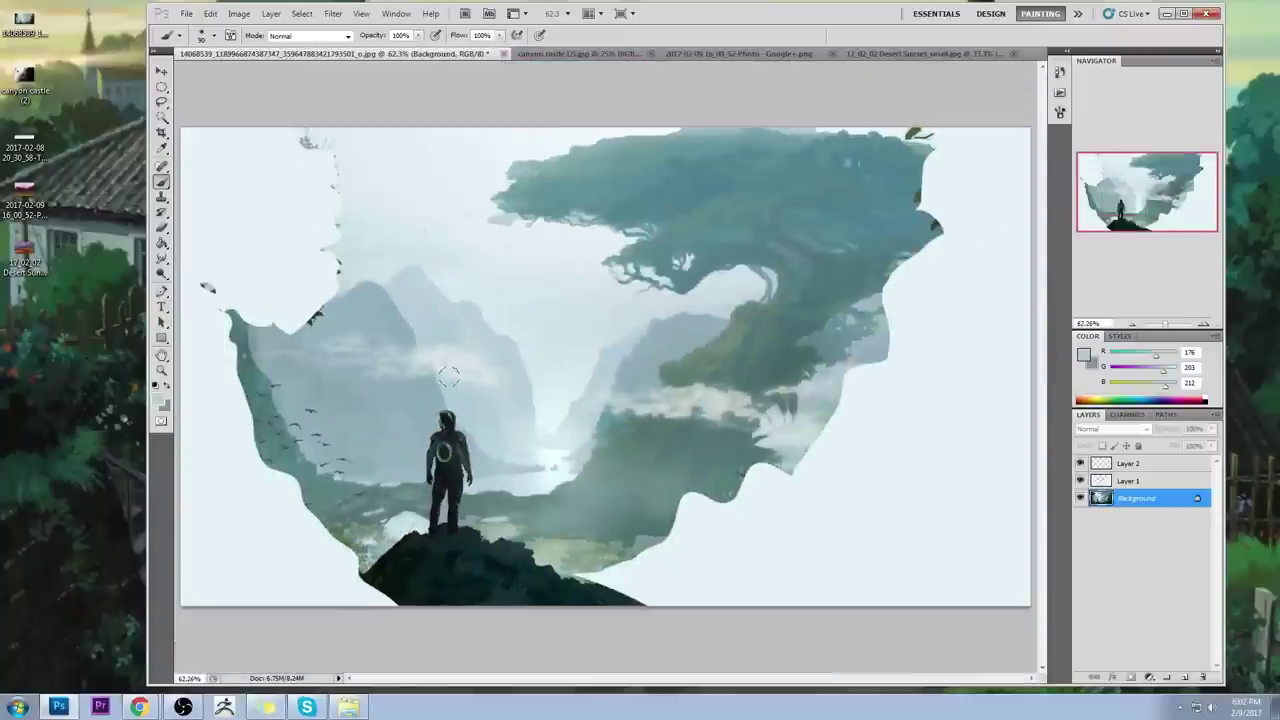
Step: Try darkening the ring on the figure's back using a smaller Burn brush with Shadows range and 26% exposure
{"action": "key", "text": "m"}
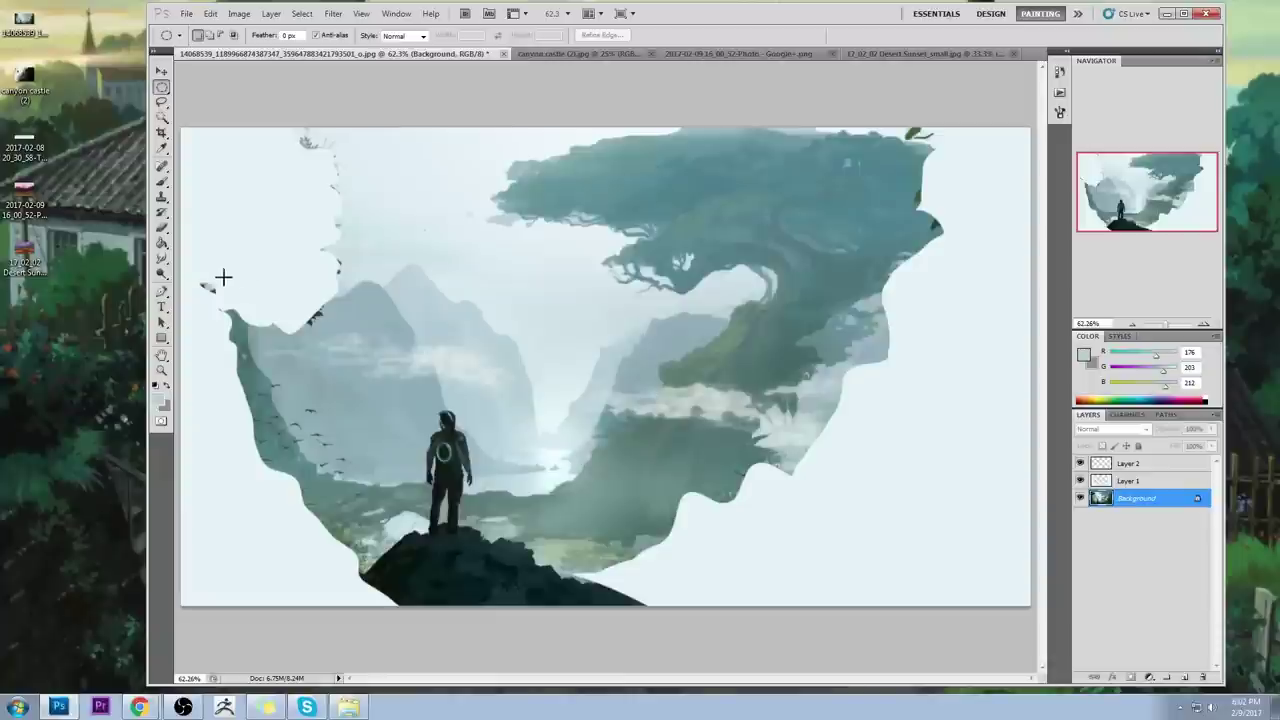
{"action": "left_click", "coordinate": [163, 274]}
{"action": "left_click", "coordinate": [193, 287]}
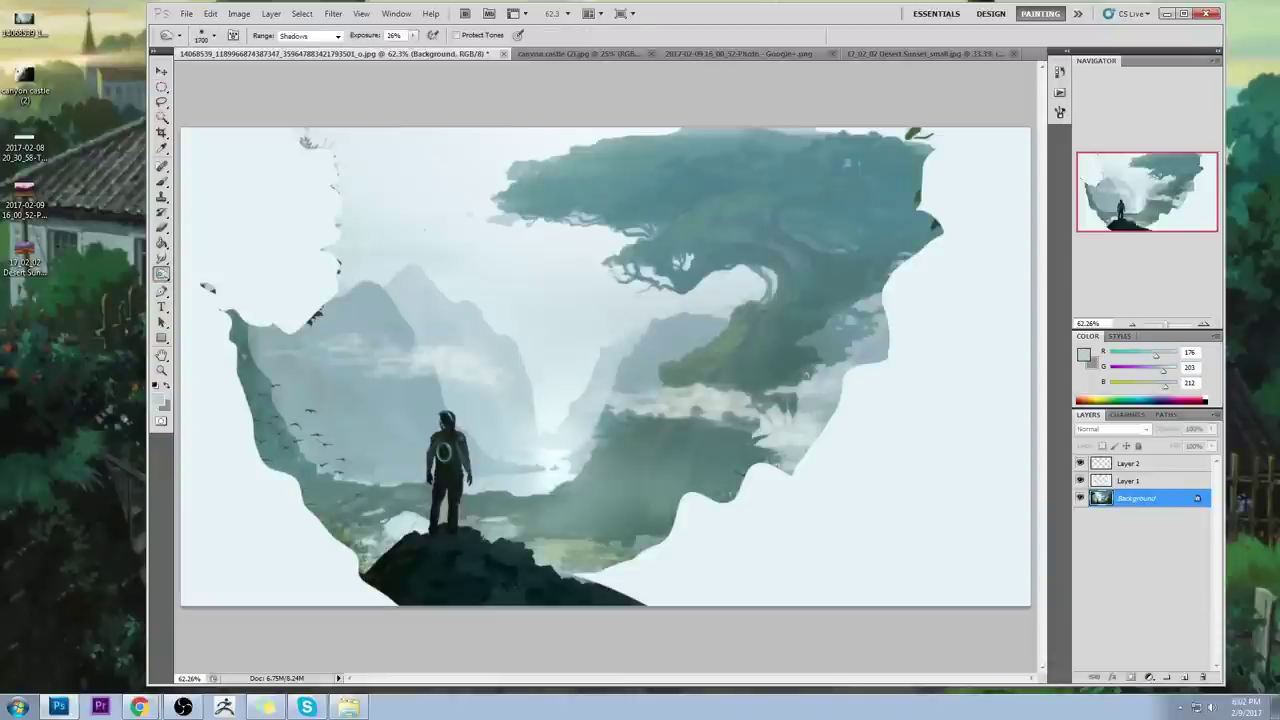
{"action": "key", "text": "bracketleft"}
{"action": "key", "text": "bracketleft"}
{"action": "key", "text": "bracketleft"}
{"action": "key", "text": "bracketleft"}
{"action": "key", "text": "bracketleft"}
{"action": "key", "text": "bracketleft"}
{"action": "key", "text": "bracketleft"}
{"action": "key", "text": "bracketleft"}
{"action": "key", "text": "m"}
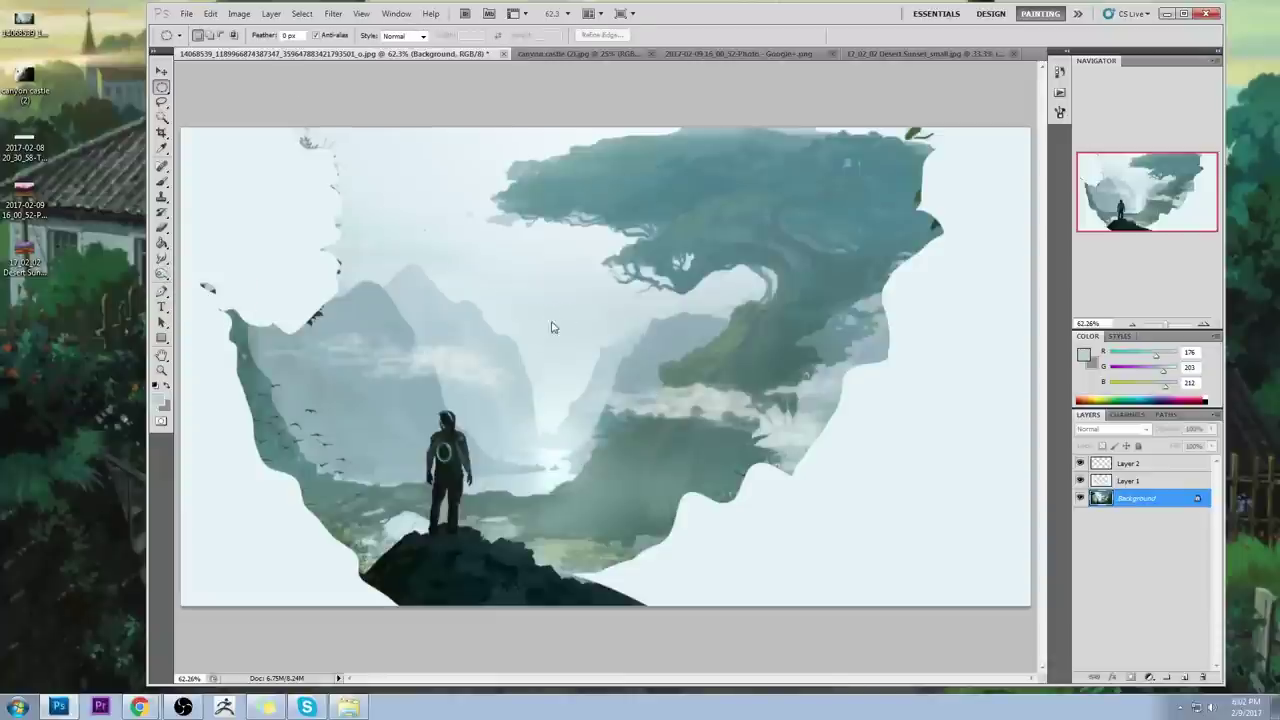
{"action": "right_click", "coordinate": [550, 323]}
{"action": "left_click", "coordinate": [582, 111]}
{"action": "left_click", "coordinate": [161, 273]}
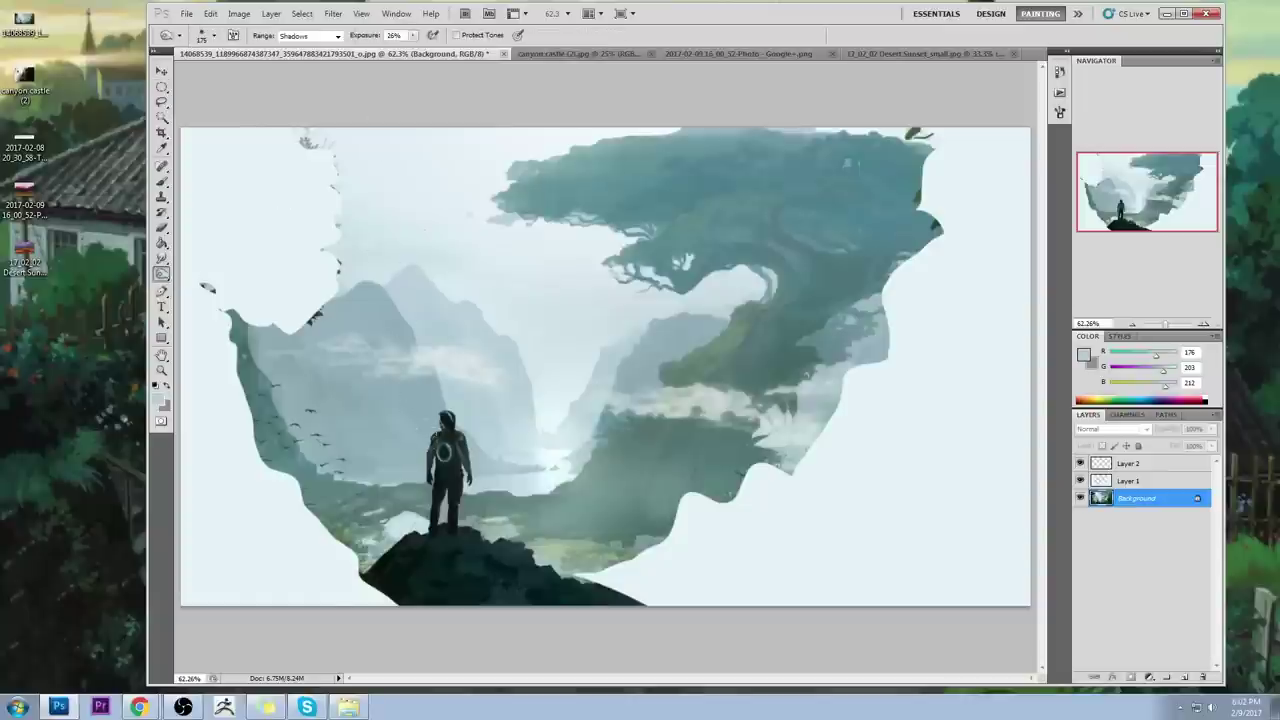
{"action": "left_click", "coordinate": [447, 455]}
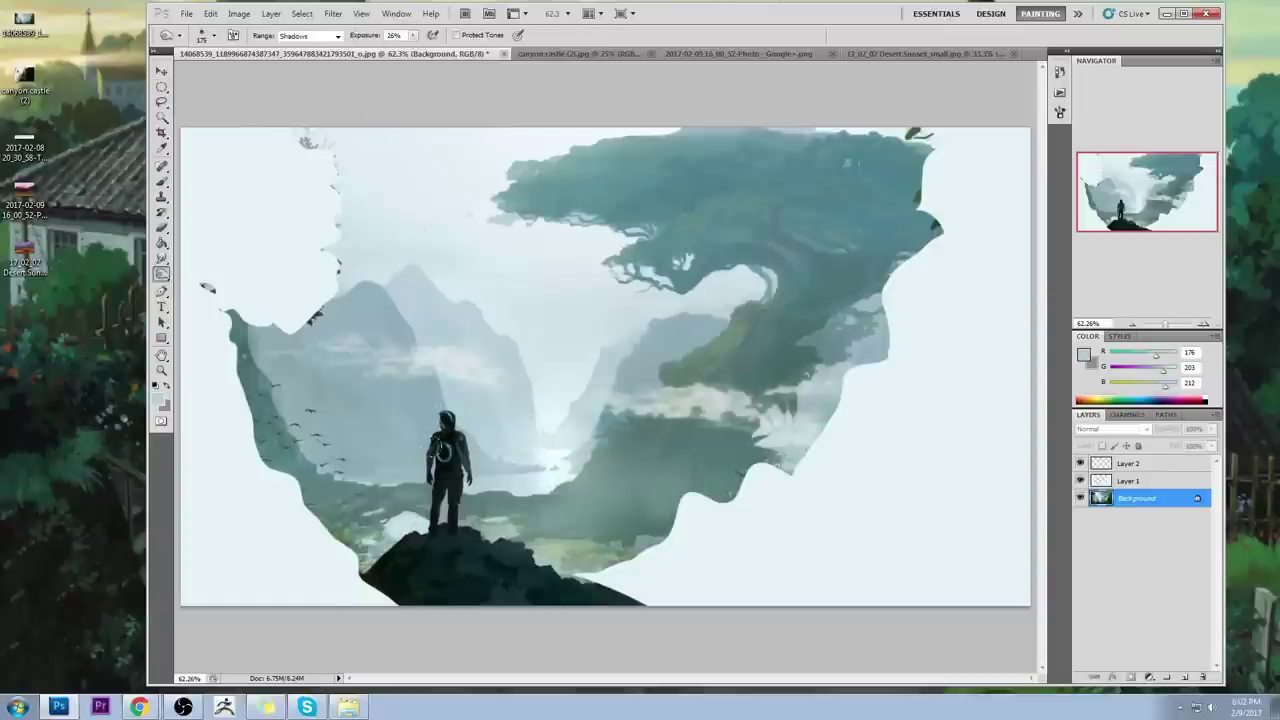
{"action": "key", "text": "bracketleft"}
{"action": "key", "text": "bracketleft"}
{"action": "key", "text": "bracketleft"}
{"action": "key", "text": "bracketleft"}
Step: Brighten the ring on the figure's back using the Dodge tool with Highlights range and 21% exposure
{"action": "left_click", "coordinate": [161, 275]}
{"action": "left_click", "coordinate": [212, 273]}
{"action": "left_click", "coordinate": [413, 37]}
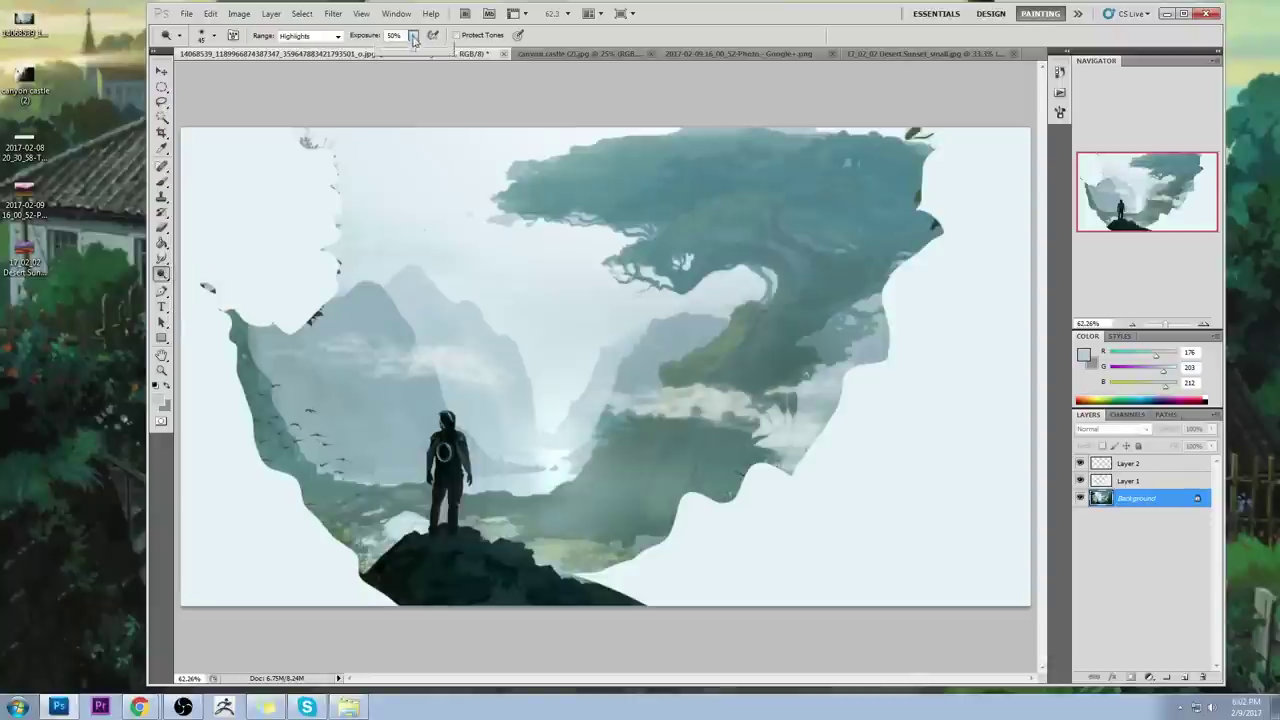
{"action": "left_click", "coordinate": [396, 51]}
{"action": "left_click", "coordinate": [338, 37]}
{"action": "left_click", "coordinate": [385, 96]}
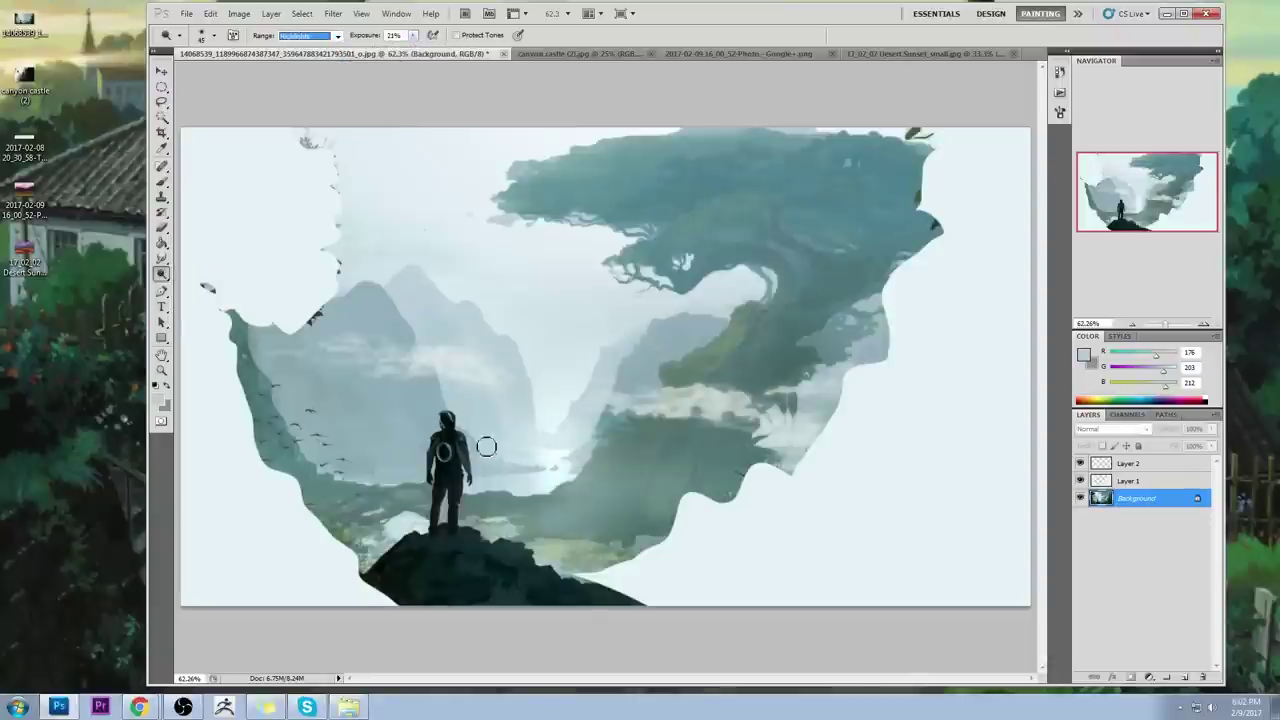
{"action": "mouse_move", "coordinate": [443, 460]}
{"action": "left_mouse_down"}
{"action": "mouse_move", "coordinate": [453, 446]}
{"action": "mouse_move", "coordinate": [456, 460]}
{"action": "mouse_move", "coordinate": [442, 459]}
{"action": "left_mouse_up"}
Step: Saturate the ring on the figure's back using a size 60 Sponge brush in Saturate mode with 71% flow
{"action": "left_click", "coordinate": [202, 283]}
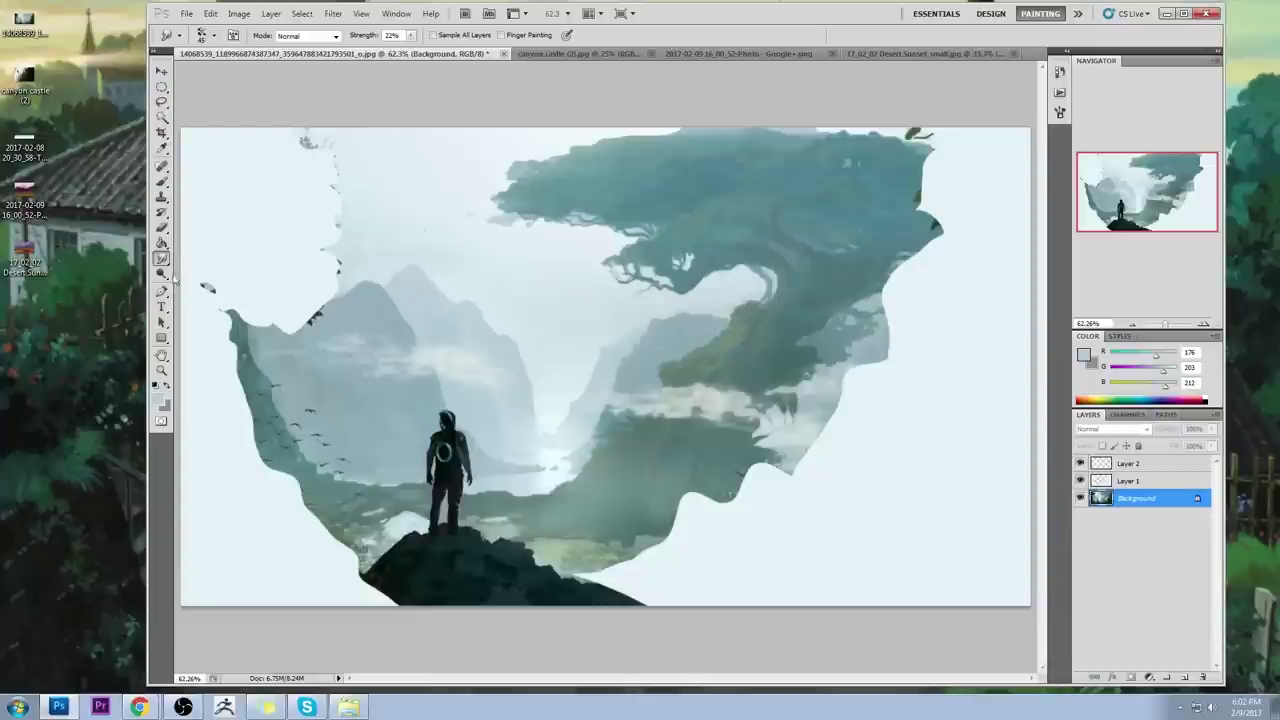
{"action": "left_click", "coordinate": [162, 273]}
{"action": "left_click", "coordinate": [204, 298]}
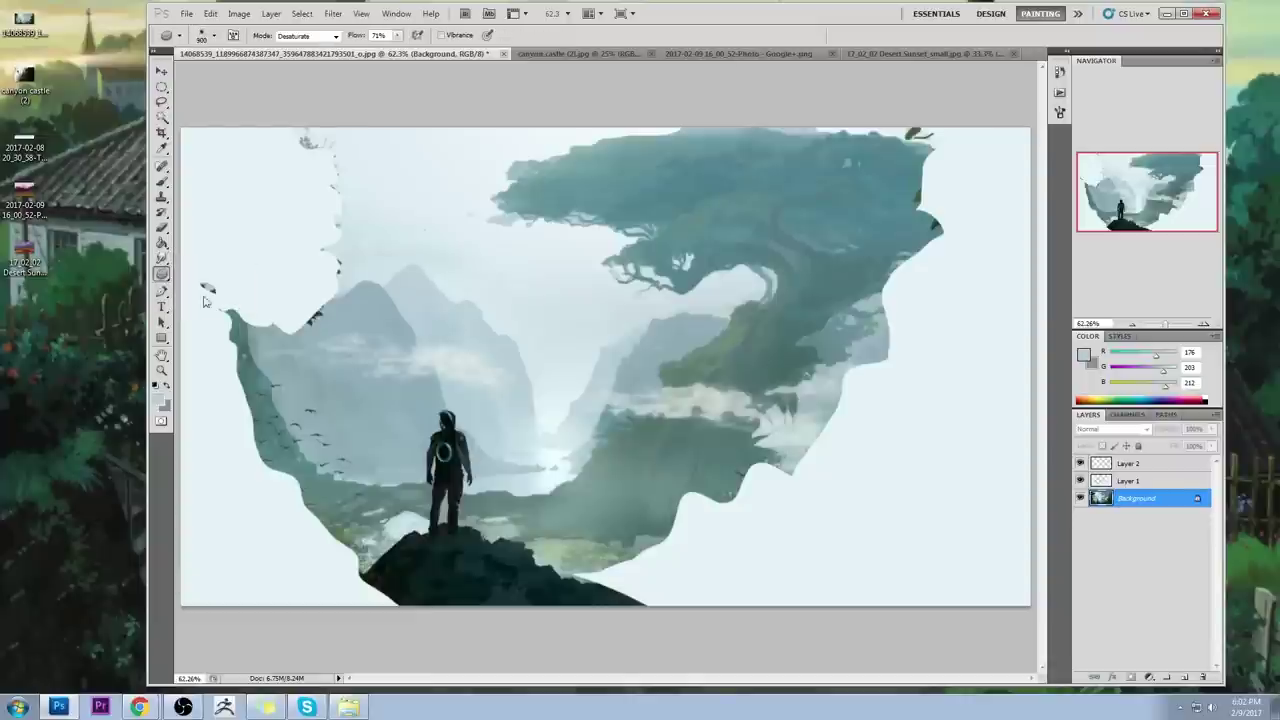
{"action": "left_click", "coordinate": [336, 36]}
{"action": "left_click", "coordinate": [300, 52]}
{"action": "key", "text": "bracketleft"}
{"action": "key", "text": "bracketleft"}
{"action": "mouse_move", "coordinate": [442, 450]}
{"action": "left_mouse_down"}
{"action": "mouse_move", "coordinate": [467, 408]}
{"action": "mouse_move", "coordinate": [443, 420]}
{"action": "mouse_move", "coordinate": [445, 455]}
{"action": "left_mouse_up"}
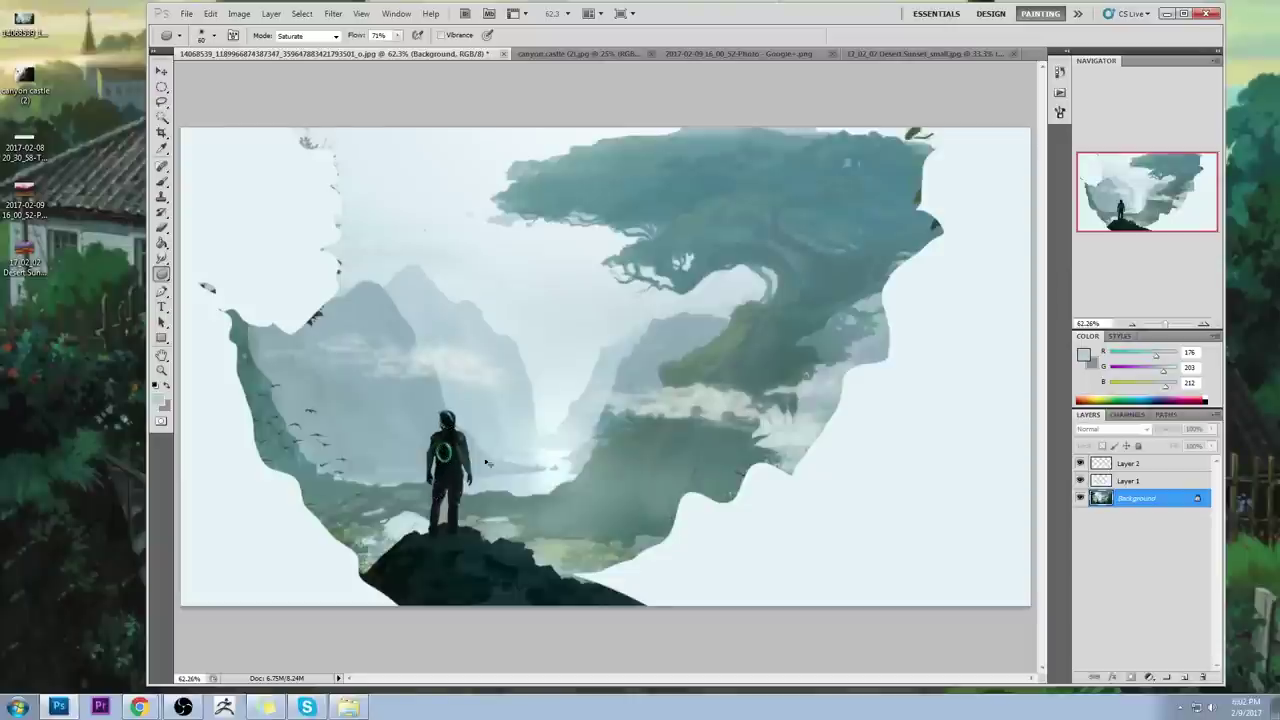
{"action": "key", "text": "ctrl+minus"}
{"action": "key", "text": "ctrl+minus"}
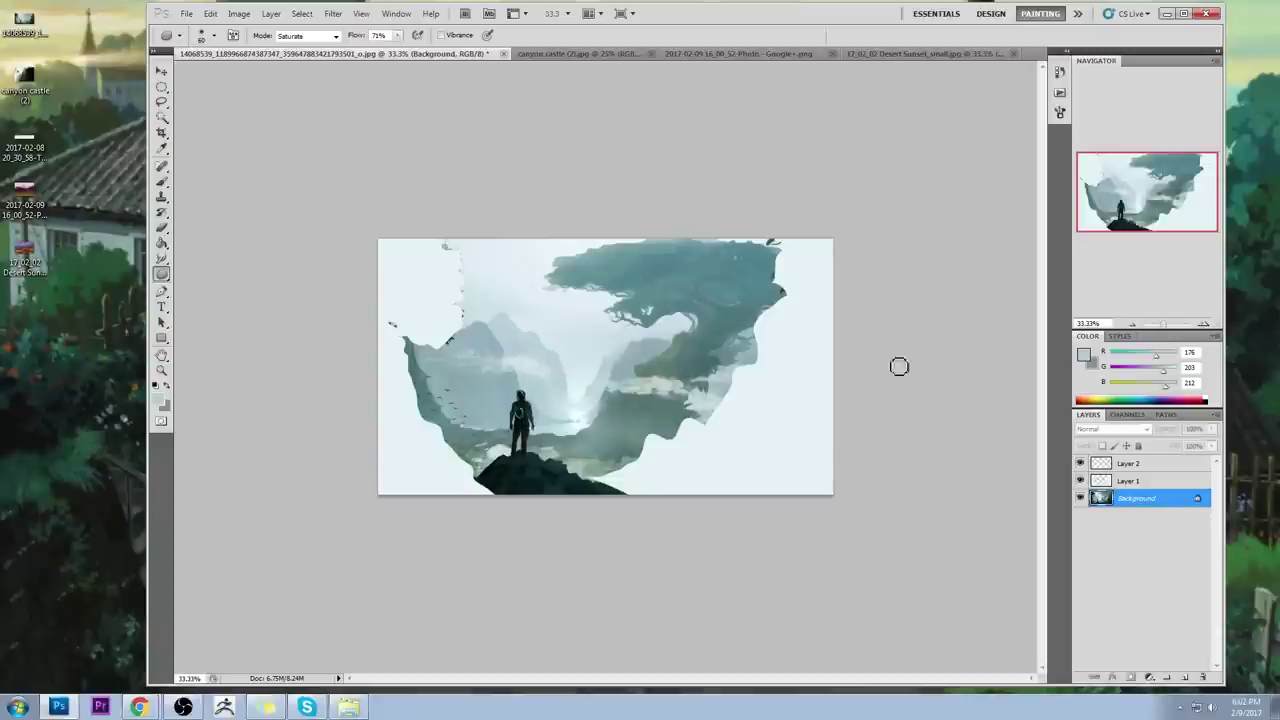
Step: Add a new layer above the Background in Color blend mode and set the foreground to bright yellow, RGB 245, 253, 116
{"action": "left_click", "coordinate": [1185, 678]}
{"action": "left_click", "coordinate": [1112, 428]}
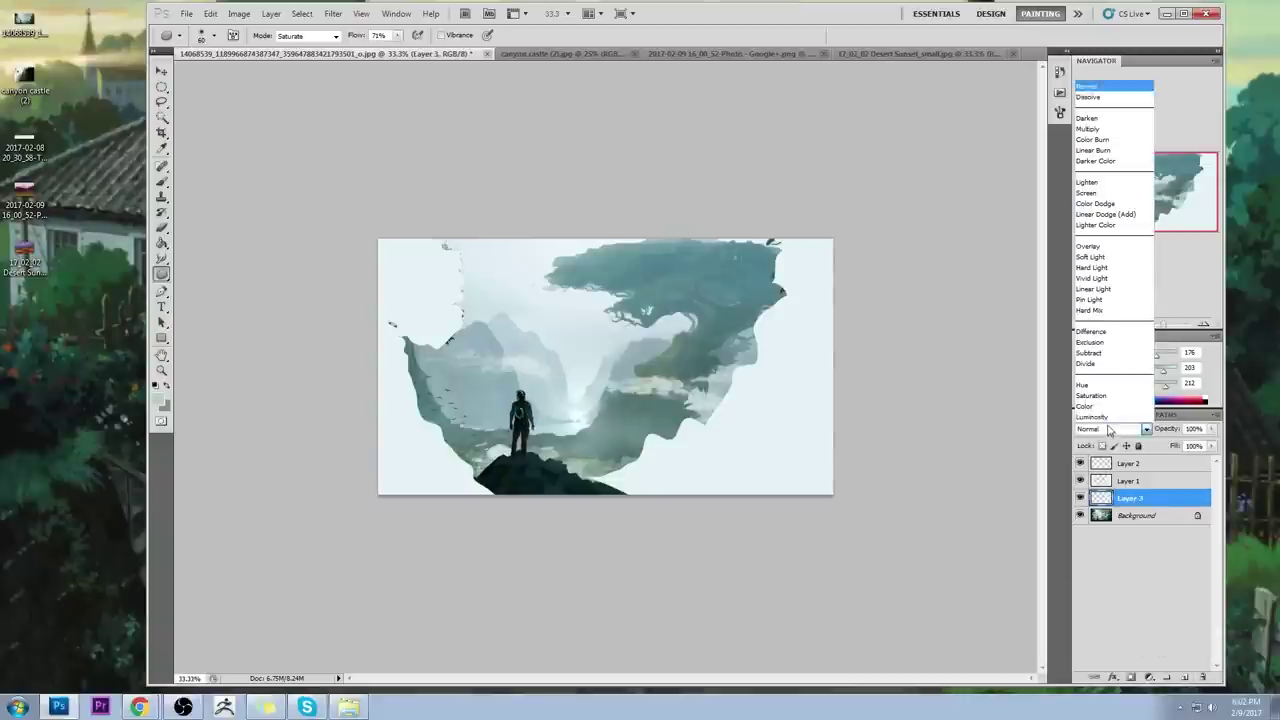
{"action": "left_click", "coordinate": [1100, 414]}
{"action": "left_click", "coordinate": [1084, 356]}
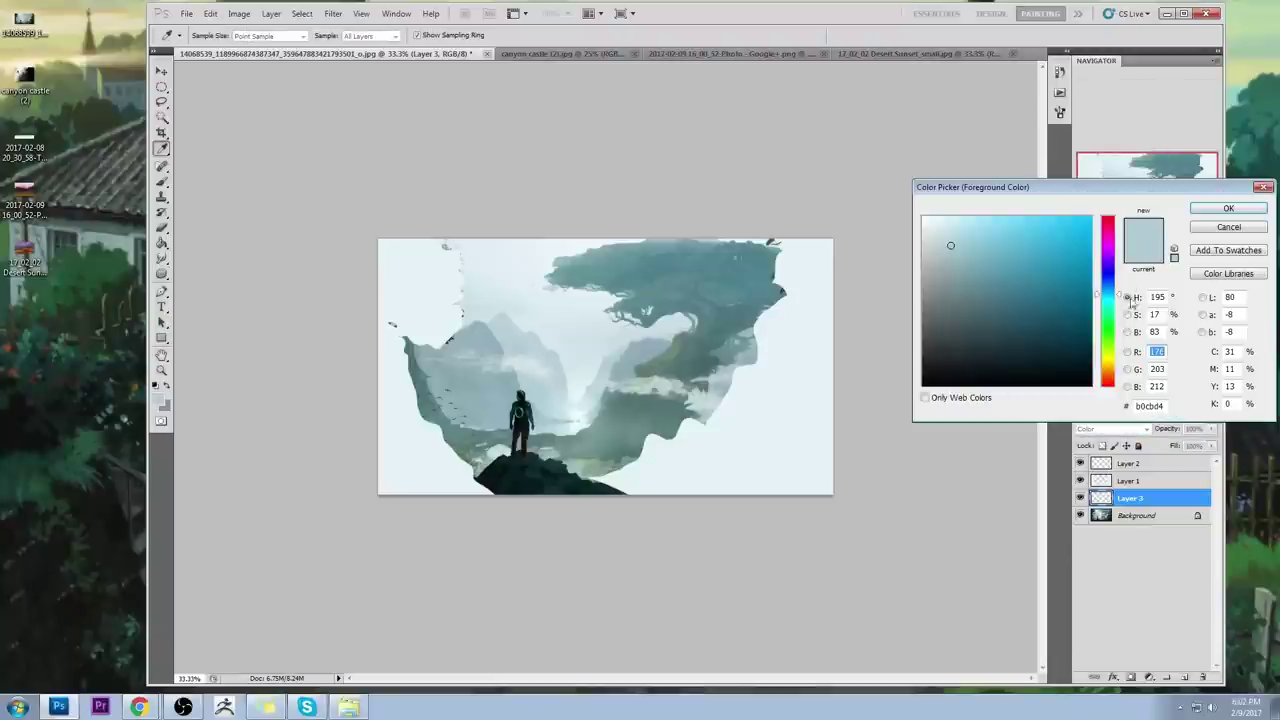
{"action": "left_click", "coordinate": [1109, 357]}
{"action": "left_click_drag", "start_coordinate": [1005, 228], "coordinate": [1010, 219]}
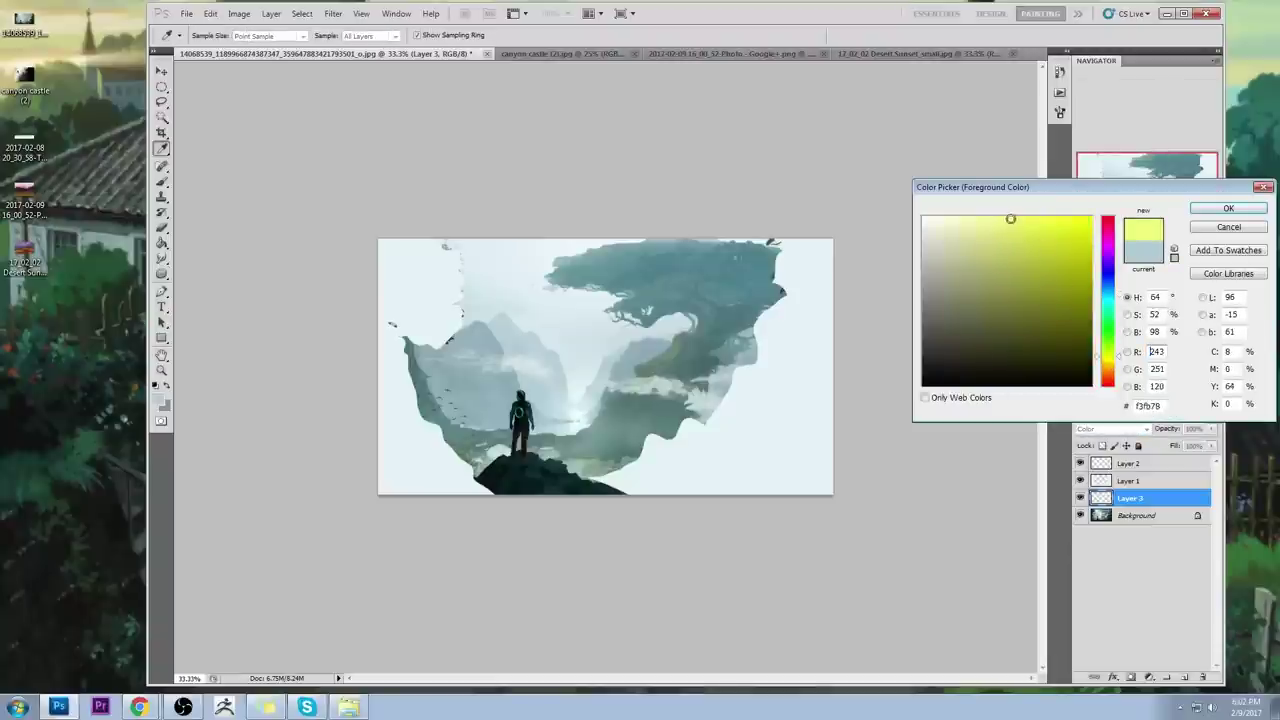
{"action": "left_click", "coordinate": [1228, 208]}
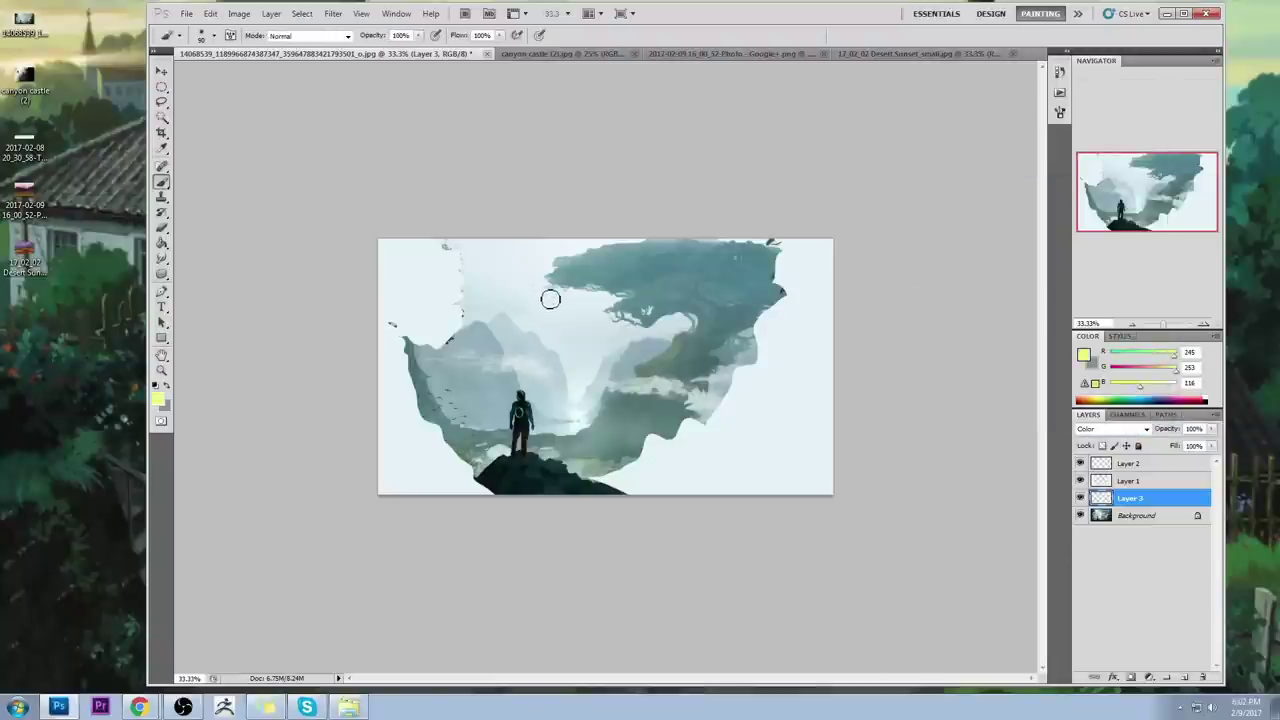
Step: Paint yellow over the ring, helmet highlights and jacket details of the figure using a size 45 brush
{"action": "key", "text": "bracketright"}
{"action": "key", "text": "bracketright"}
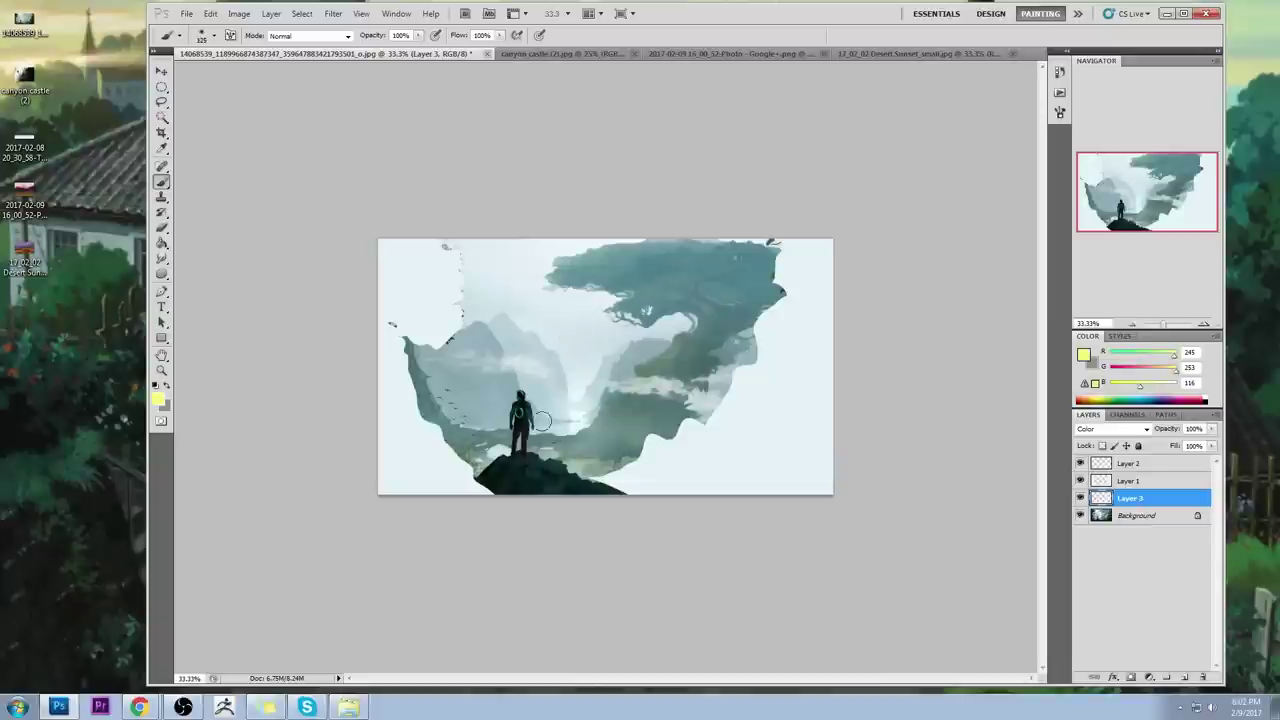
{"action": "key", "text": "bracketleft"}
{"action": "key", "text": "bracketleft"}
{"action": "left_click_drag", "start_coordinate": [525, 413], "coordinate": [522, 416]}
{"action": "key", "text": "bracketleft"}
{"action": "key", "text": "bracketleft"}
{"action": "key", "text": "bracketleft"}
{"action": "mouse_move", "coordinate": [528, 402]}
{"action": "left_mouse_down"}
{"action": "mouse_move", "coordinate": [519, 419]}
{"action": "mouse_move", "coordinate": [557, 419]}
{"action": "left_mouse_up"}
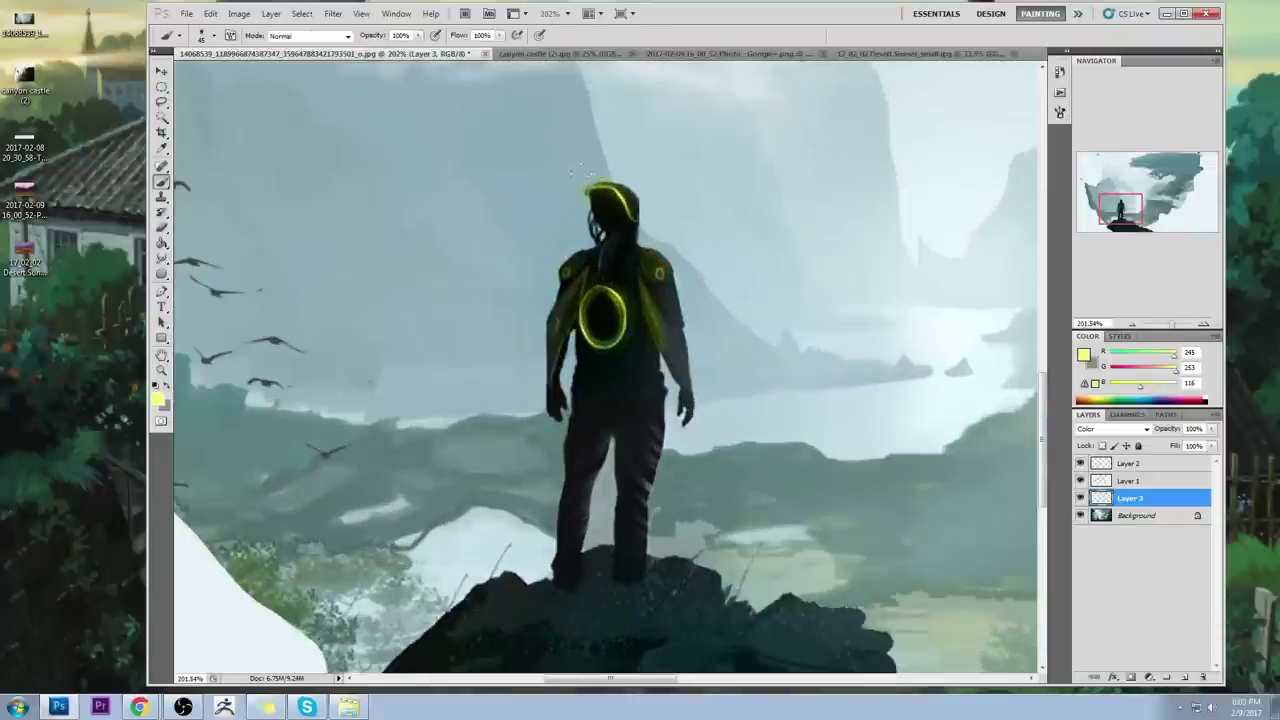
Step: Erase the excess yellow around the figure's helmet with a size 15 eraser, and return to the Brush tool
{"action": "key", "text": "e"}
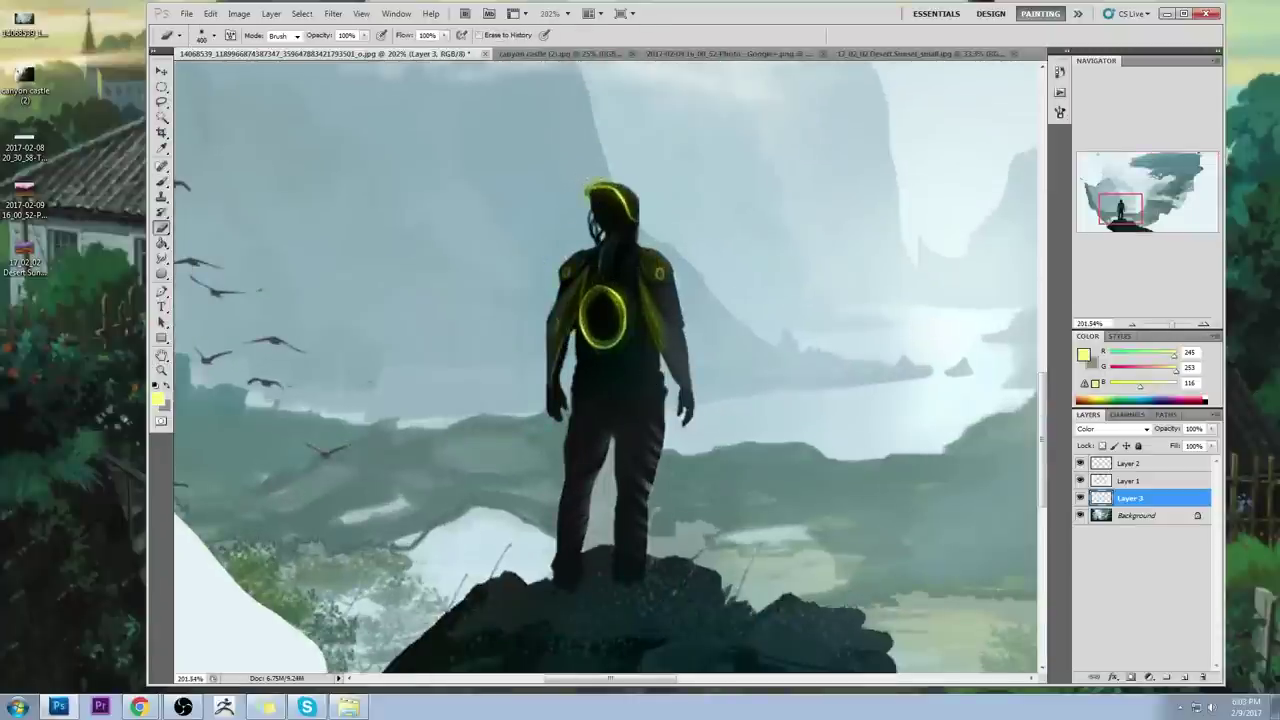
{"action": "key", "text": "bracketleft"}
{"action": "key", "text": "bracketleft"}
{"action": "key", "text": "bracketleft"}
{"action": "key", "text": "bracketleft"}
{"action": "key", "text": "bracketleft"}
{"action": "key", "text": "bracketleft"}
{"action": "key", "text": "bracketleft"}
{"action": "key", "text": "bracketleft"}
{"action": "key", "text": "bracketleft"}
{"action": "key", "text": "bracketleft"}
{"action": "key", "text": "bracketleft"}
{"action": "key", "text": "bracketleft"}
{"action": "key", "text": "bracketleft"}
{"action": "key", "text": "bracketleft"}
{"action": "key", "text": "bracketleft"}
{"action": "key", "text": "bracketleft"}
{"action": "key", "text": "bracketleft"}
{"action": "key", "text": "bracketleft"}
{"action": "mouse_move", "coordinate": [619, 178]}
{"action": "left_mouse_down"}
{"action": "mouse_move", "coordinate": [573, 205]}
{"action": "mouse_move", "coordinate": [584, 202]}
{"action": "left_mouse_up"}
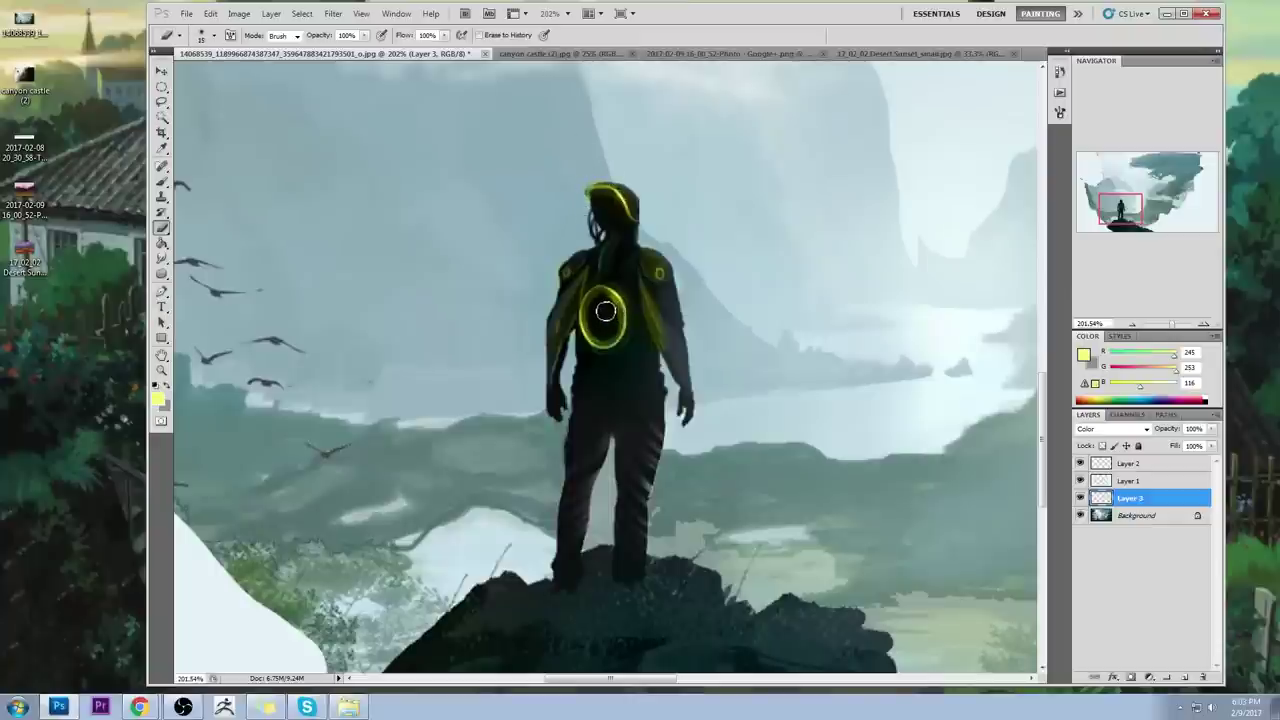
{"action": "key", "text": "b"}
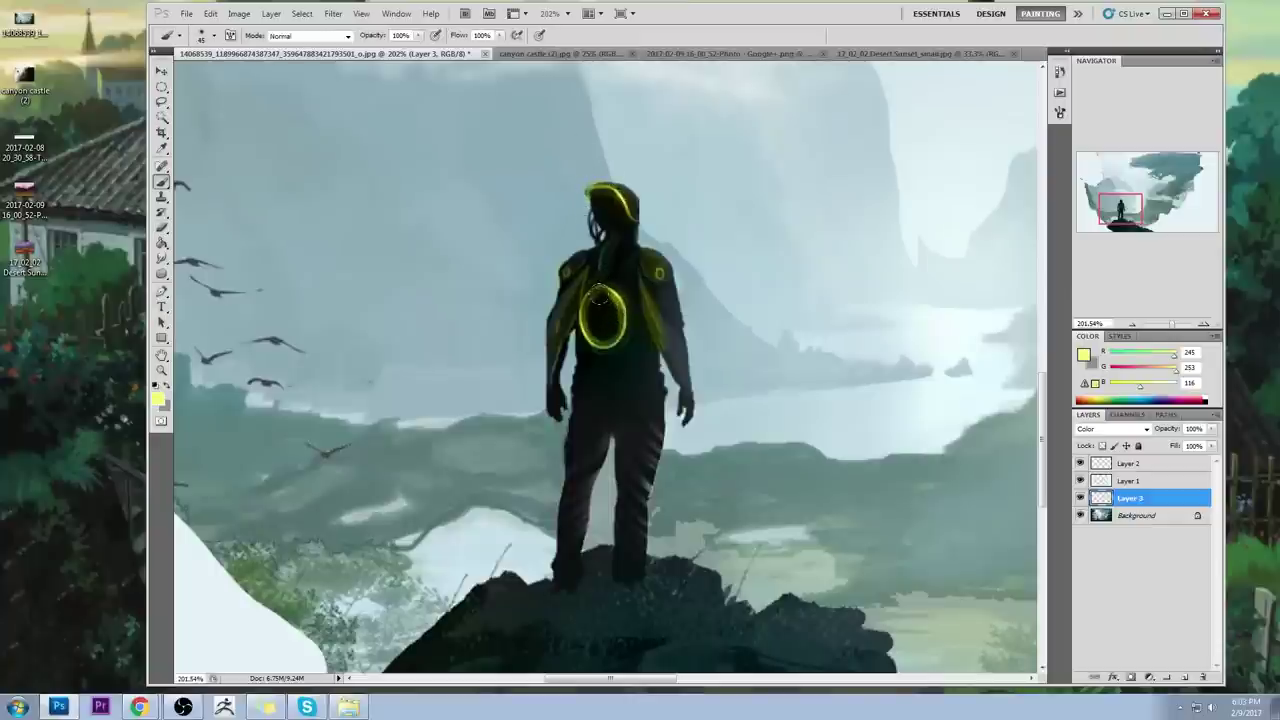
{"action": "key", "text": "ctrl+0"}
{"action": "key", "text": "ctrl+minus"}
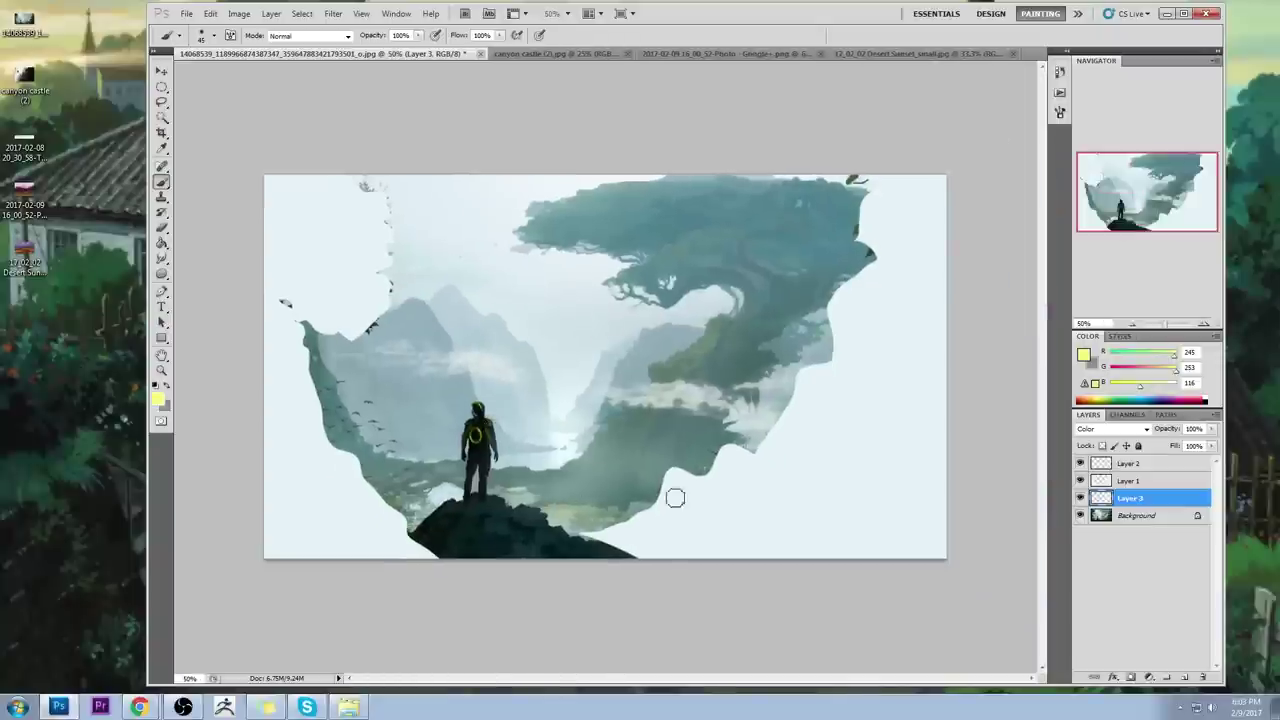
Step: Shift the yellow accents to green with a Hue/Saturation adjustment, raising the saturation to +100
{"action": "key", "text": "ctrl+u"}
{"action": "left_click_drag", "start_coordinate": [1043, 414], "coordinate": [1106, 414]}
{"action": "left_click_drag", "start_coordinate": [1044, 452], "coordinate": [1128, 456]}
{"action": "left_click_drag", "start_coordinate": [1105, 412], "coordinate": [973, 424]}
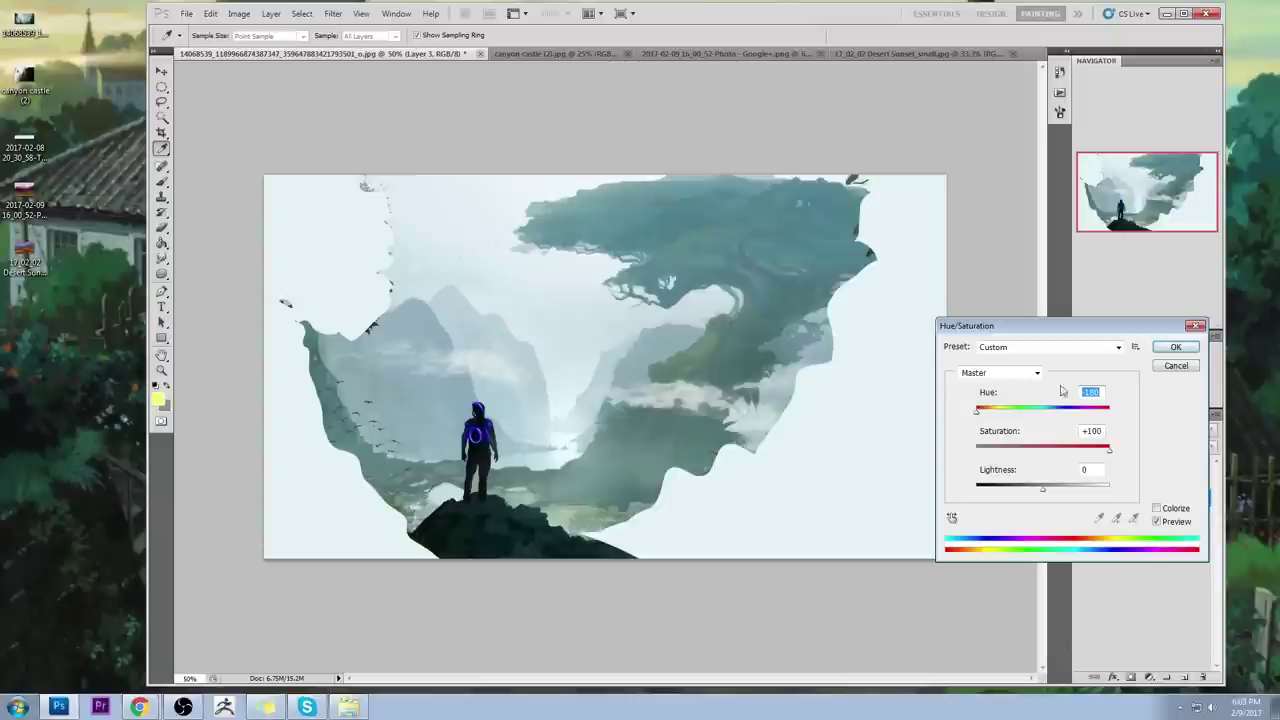
{"action": "mouse_move", "coordinate": [1075, 414]}
{"action": "left_mouse_down"}
{"action": "mouse_move", "coordinate": [1020, 413]}
{"action": "mouse_move", "coordinate": [1098, 406]}
{"action": "left_mouse_up"}
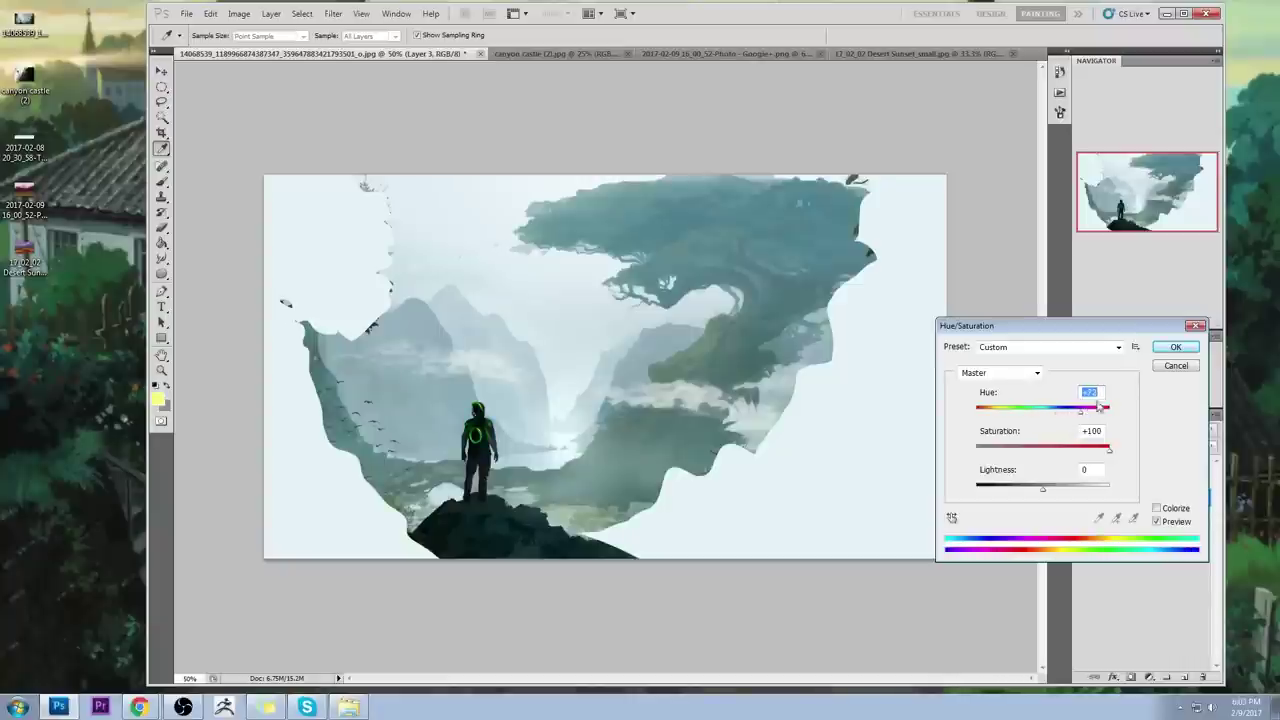
{"action": "left_click", "coordinate": [1177, 348]}
{"action": "key", "text": "b"}
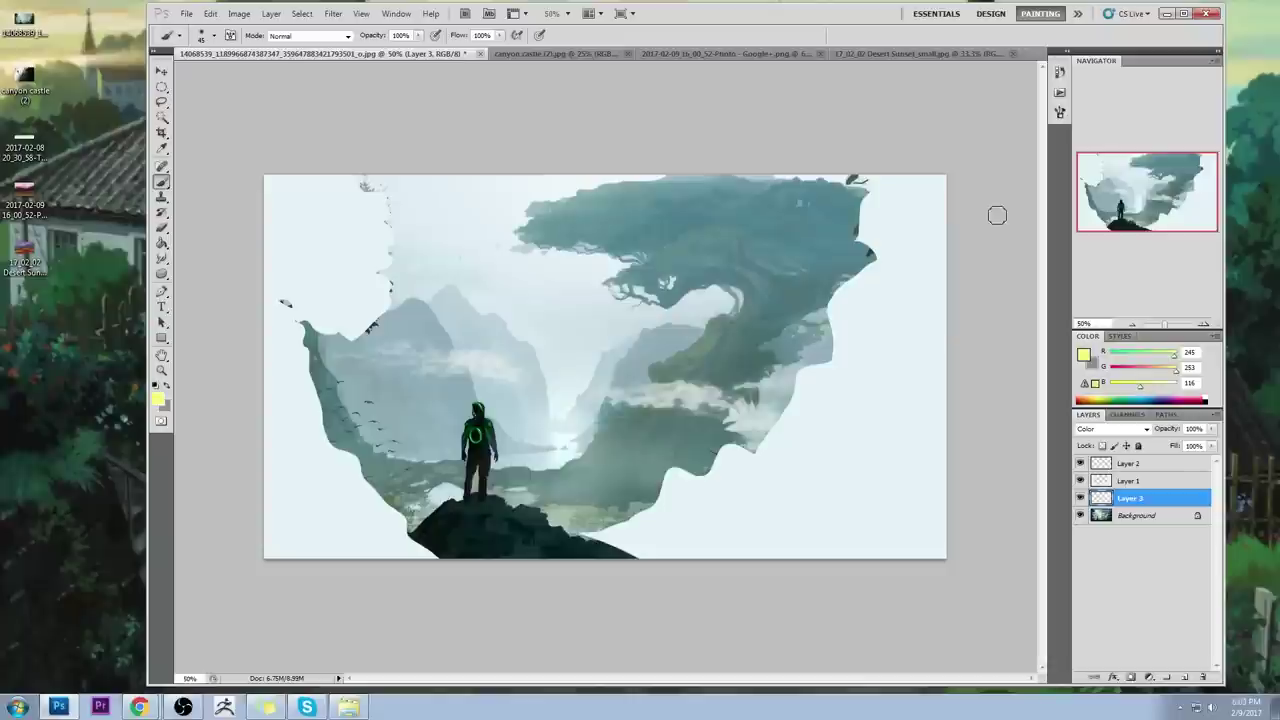
Step: Lower the Color layer's fill to 49% and compare the figure with that layer hidden and shown
{"action": "key", "text": "ctrl+plus"}
{"action": "key", "text": "ctrl+minus"}
{"action": "key", "text": "ctrl+minus"}
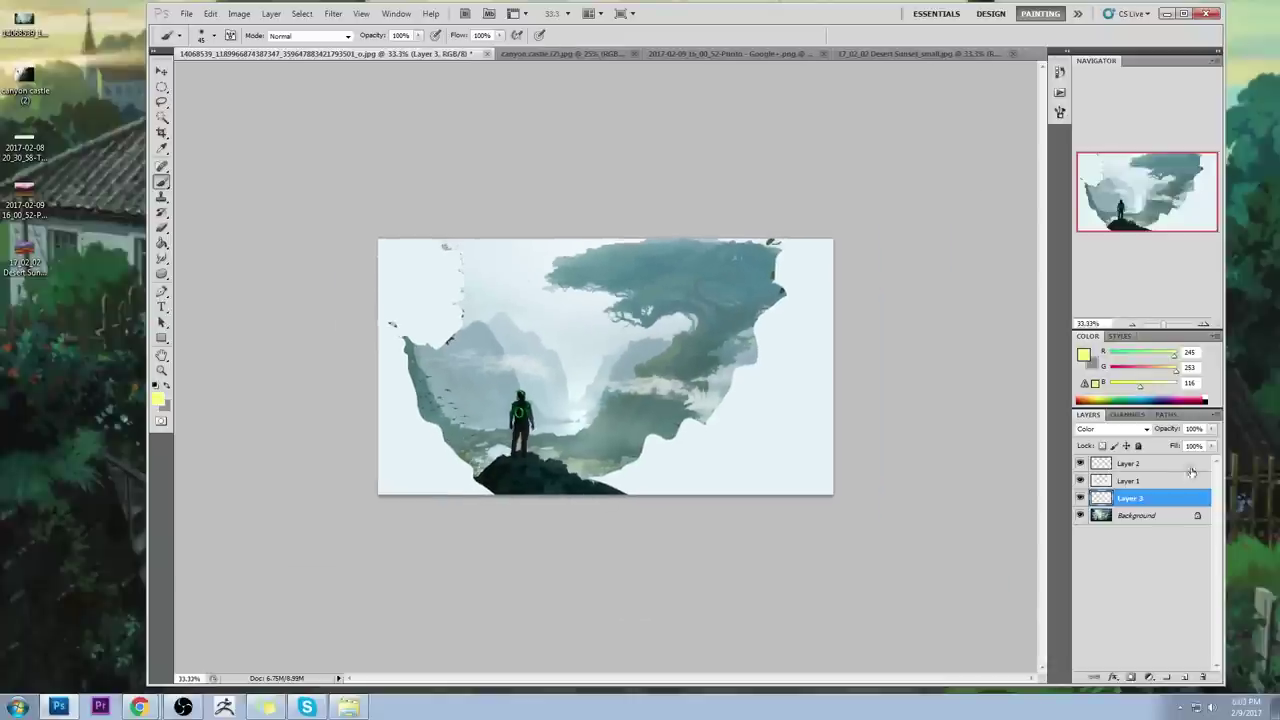
{"action": "left_click", "coordinate": [1211, 447]}
{"action": "left_click_drag", "start_coordinate": [1201, 451], "coordinate": [1181, 466]}
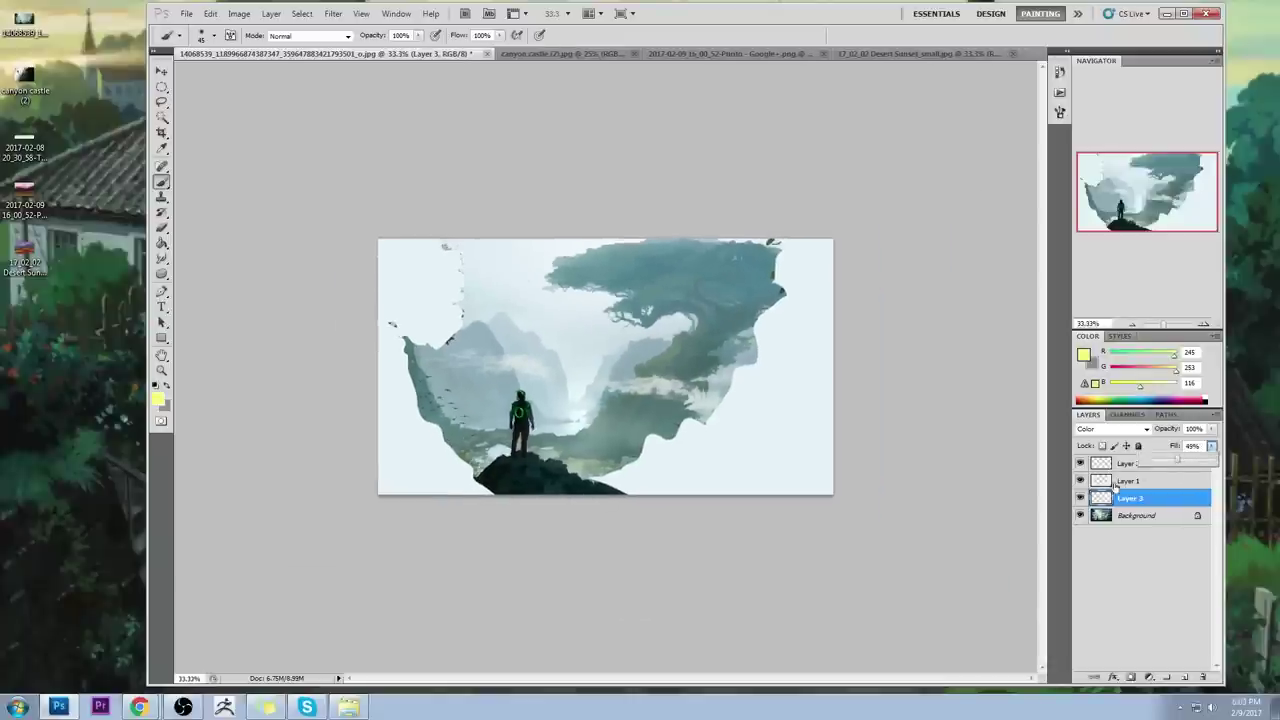
{"action": "left_click", "coordinate": [1080, 498]}
{"action": "left_click", "coordinate": [1080, 498]}
{"action": "left_click", "coordinate": [1080, 498]}
{"action": "left_click", "coordinate": [1211, 446]}
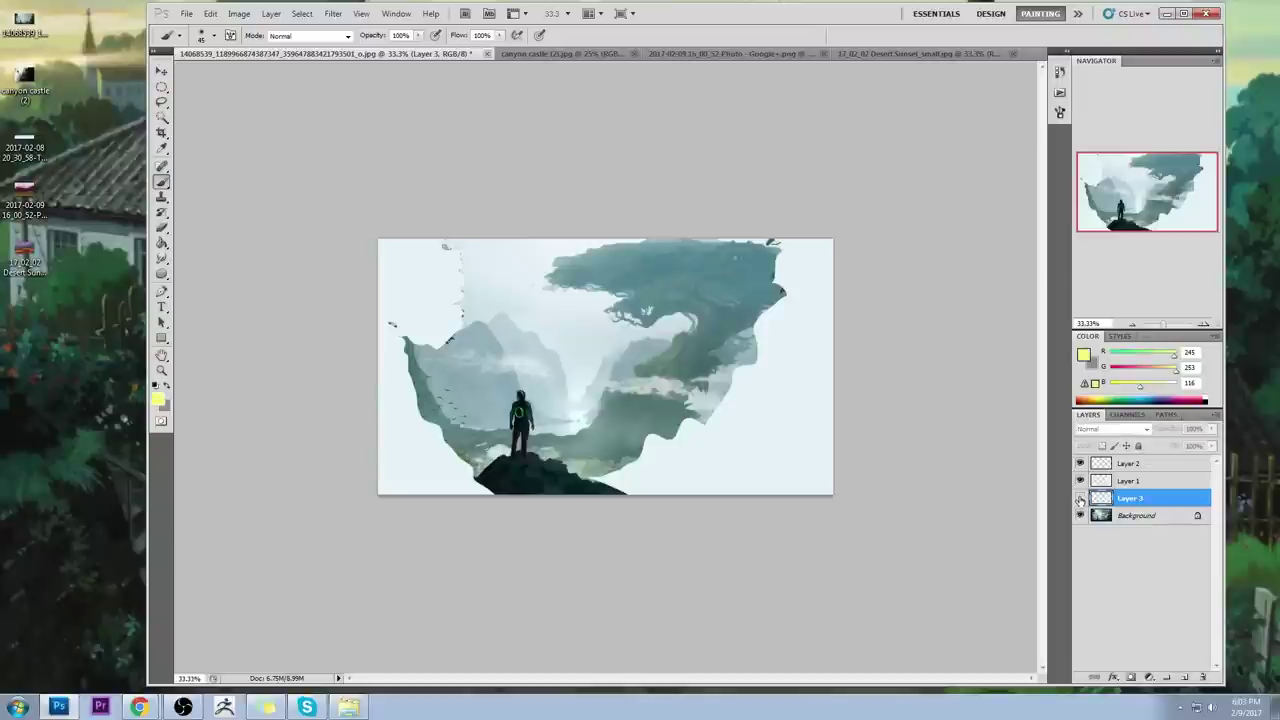
Step: Shift the figure's green accents towards cyan with a Hue/Saturation adjustment, and merge Layer 3 down into the Background
{"action": "key", "text": "ctrl+u"}
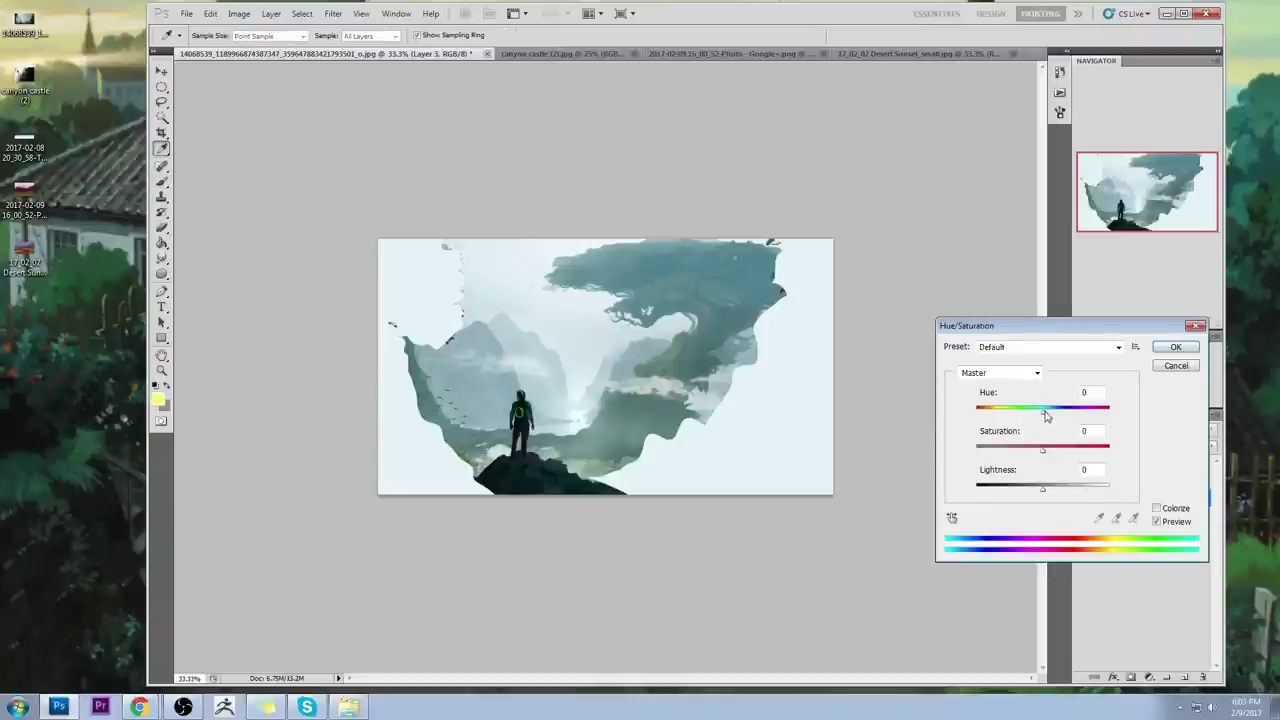
{"action": "left_click_drag", "start_coordinate": [1045, 415], "coordinate": [1068, 415]}
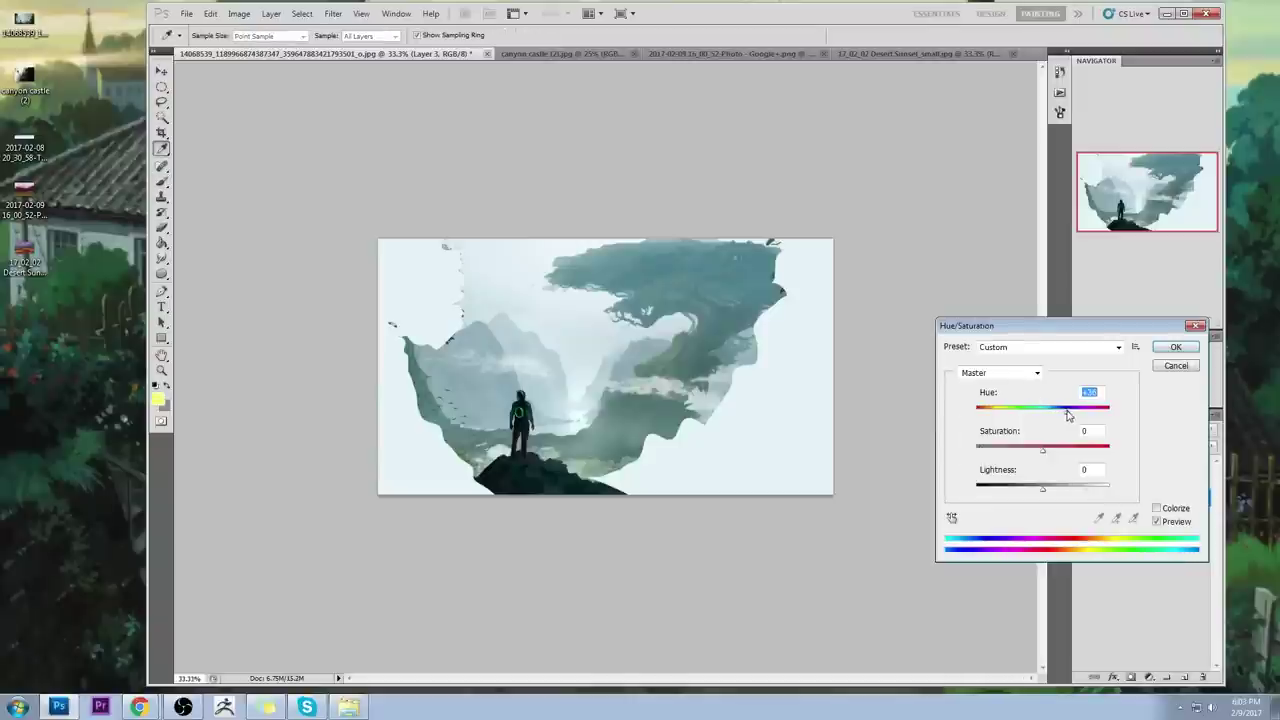
{"action": "left_click", "coordinate": [1178, 348]}
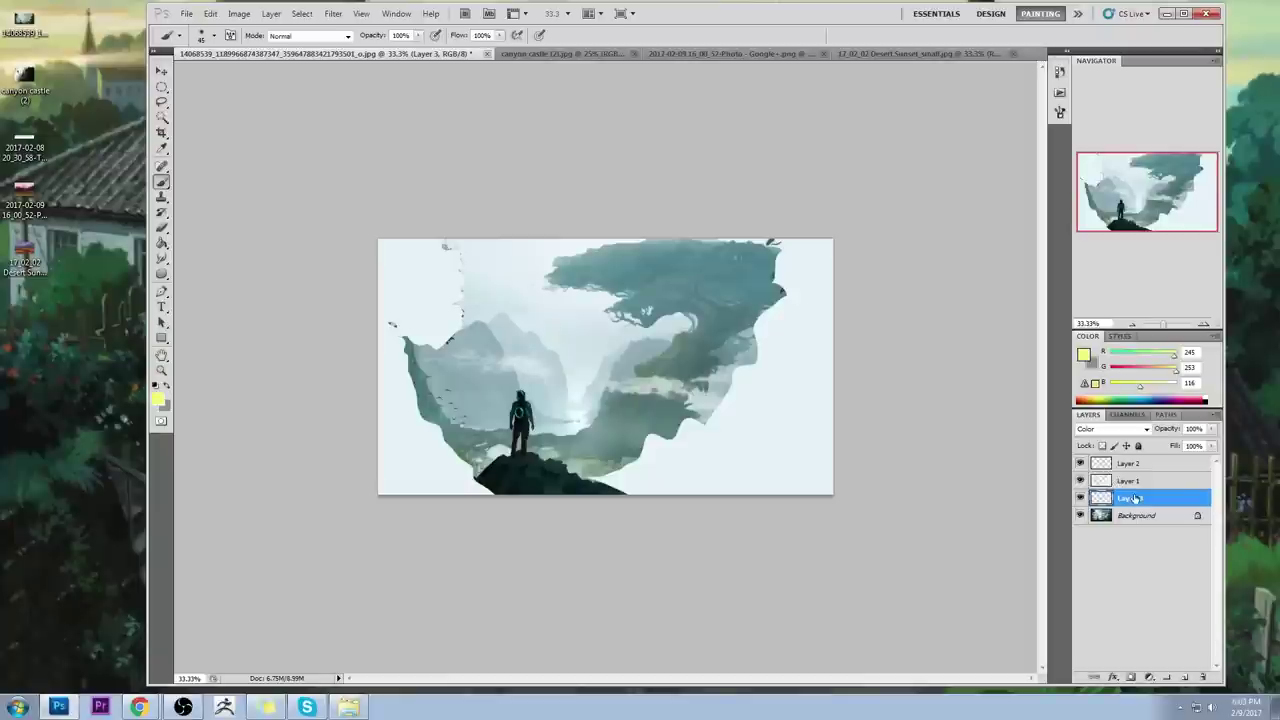
{"action": "right_click", "coordinate": [1134, 498]}
{"action": "left_click", "coordinate": [1178, 452]}
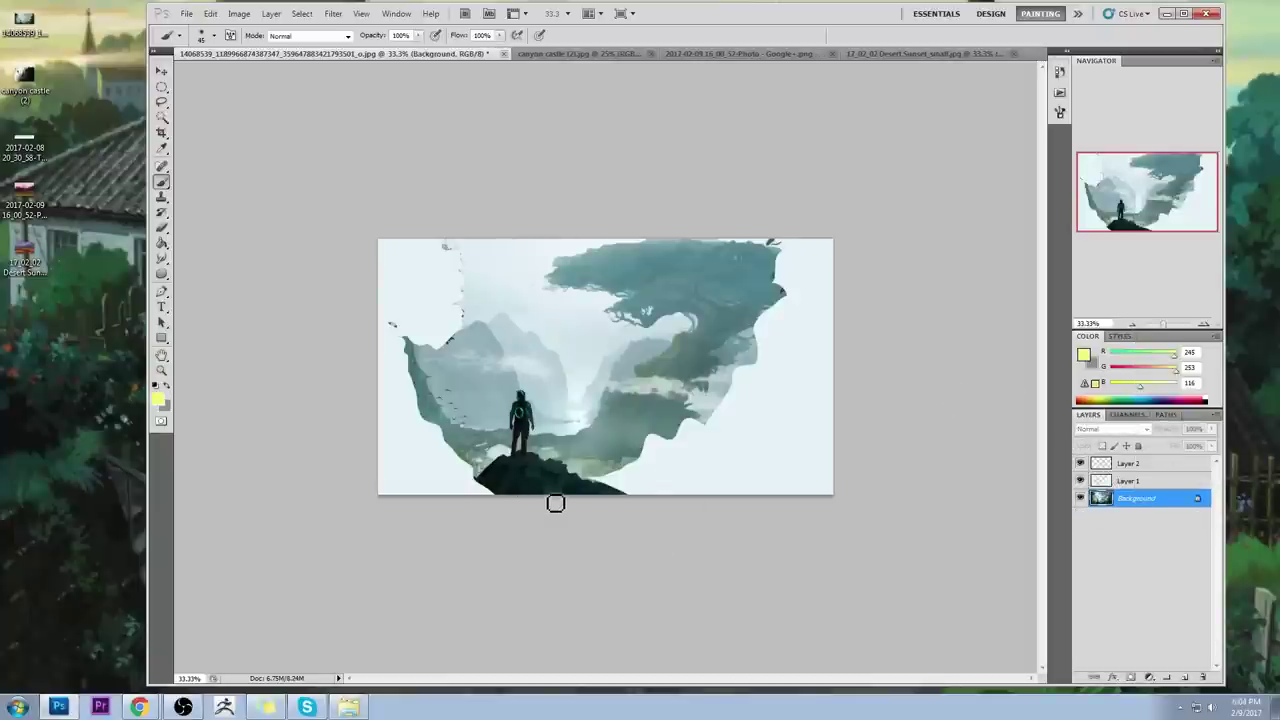
Step: Compare the painting with and without its framing foliage by toggling the visibility of Layer 1
{"action": "left_click", "coordinate": [1079, 481]}
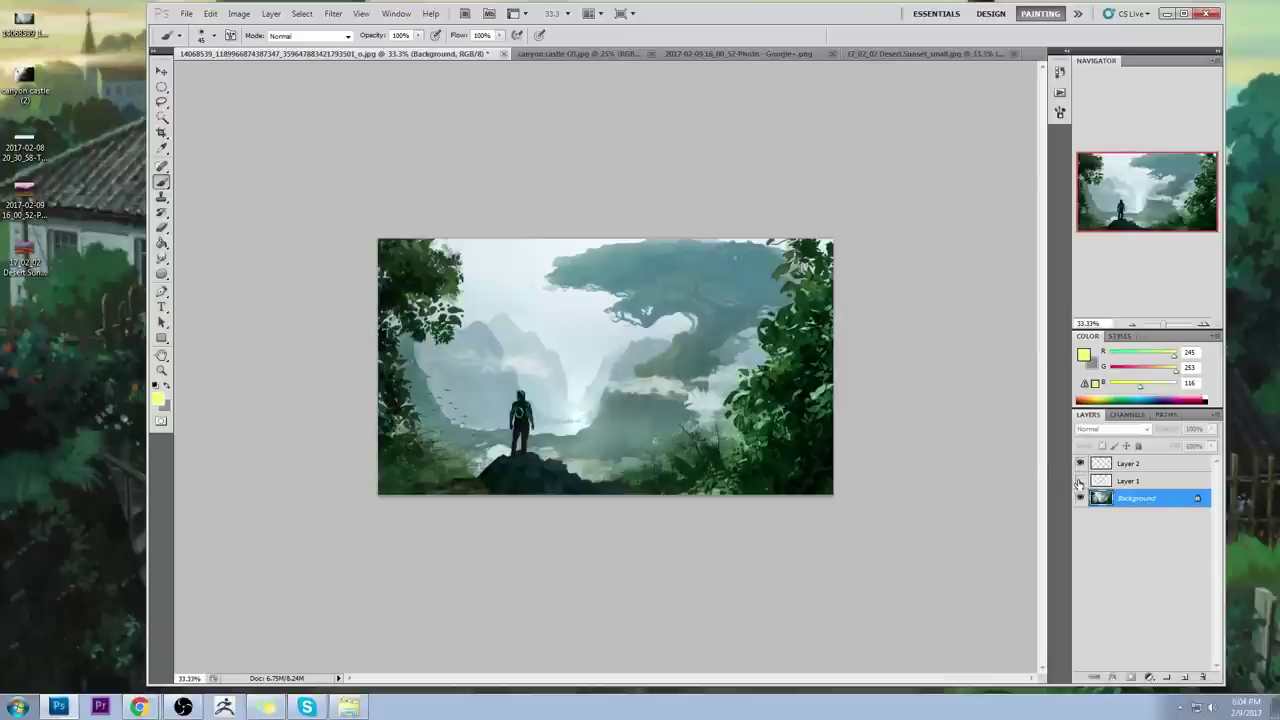
{"action": "left_click", "coordinate": [1080, 481]}
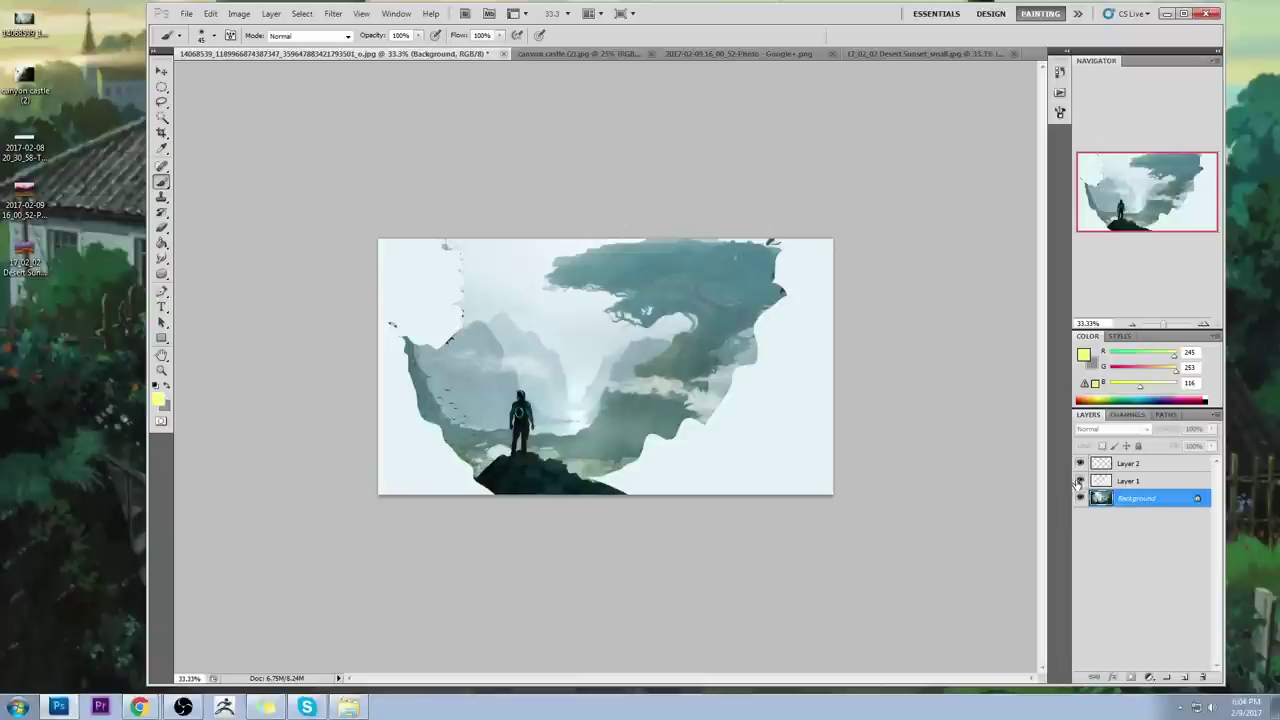
{"action": "left_click", "coordinate": [1079, 481]}
{"action": "left_click", "coordinate": [1079, 481]}
{"action": "left_click", "coordinate": [1079, 481]}
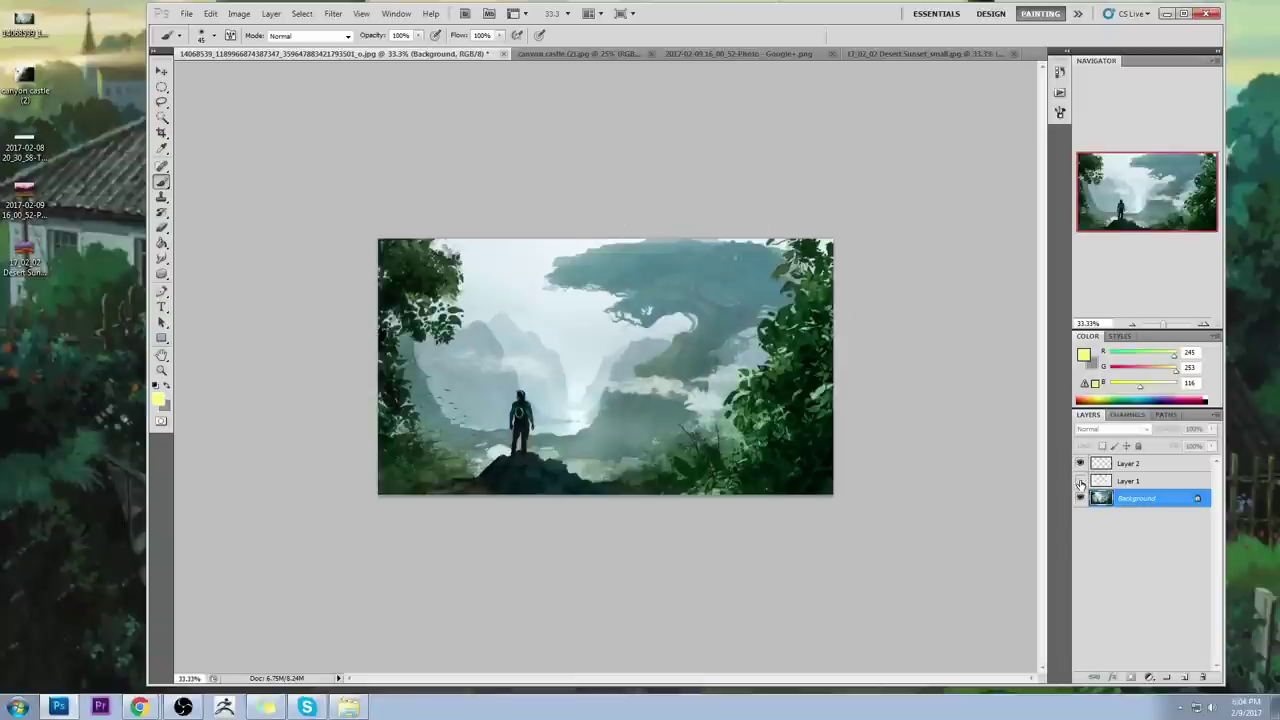
{"action": "left_click", "coordinate": [1079, 481]}
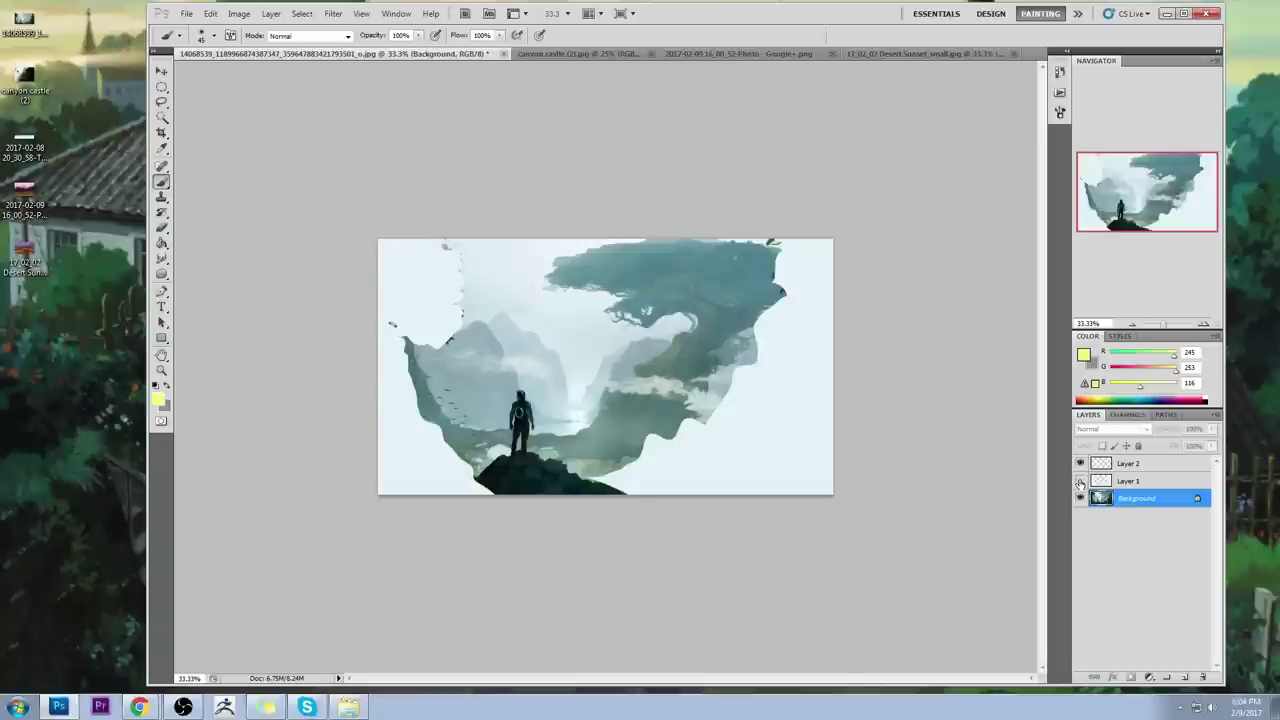
{"action": "left_click", "coordinate": [1079, 481]}
{"action": "left_click", "coordinate": [1079, 481]}
Step: On Layer 1, paint over the leftover leaf specks along the mask edges with a different brush and a sampled pale mist colour
{"action": "left_click", "coordinate": [1145, 483]}
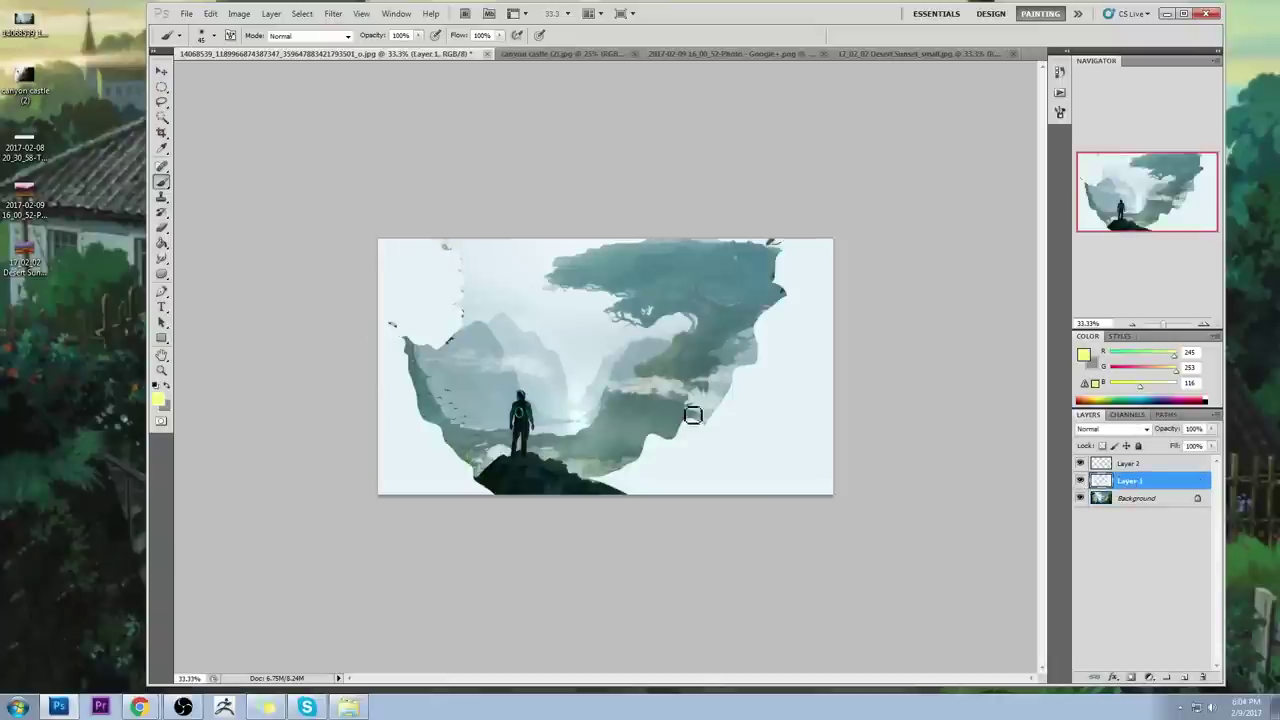
{"action": "right_click", "coordinate": [639, 292]}
{"action": "double_click", "coordinate": [702, 474]}
{"action": "key", "text": "["}
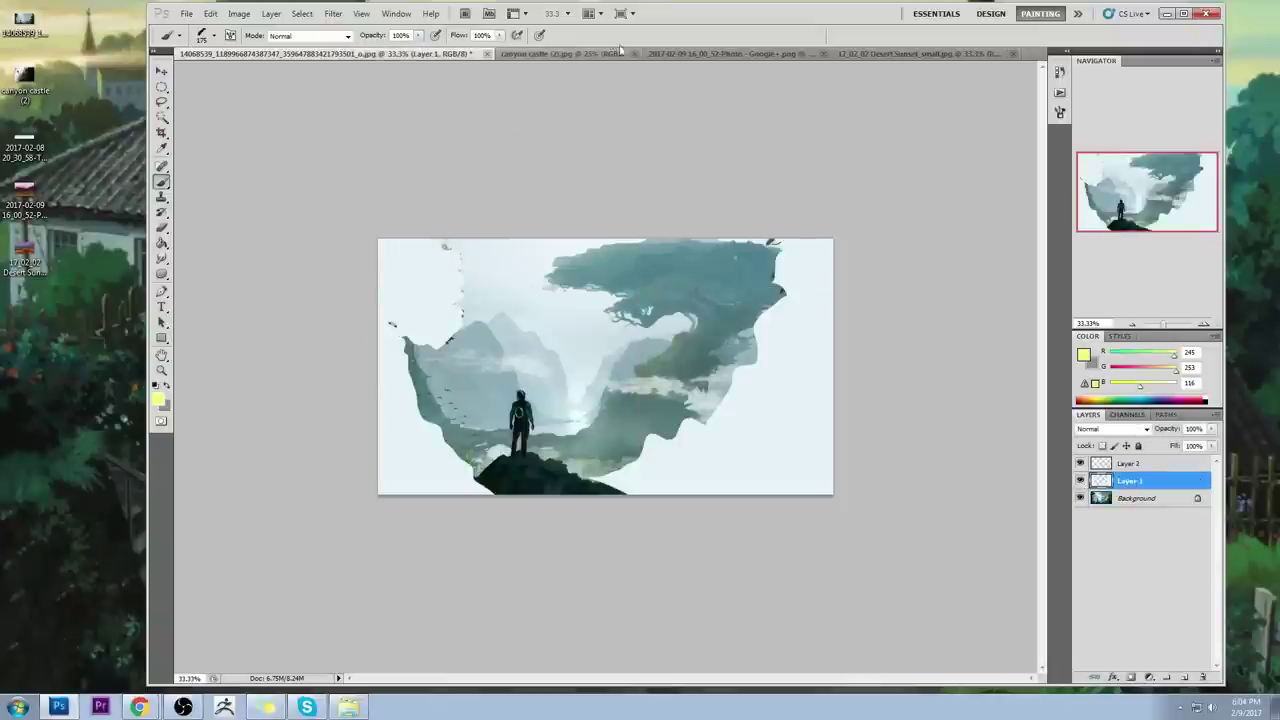
{"action": "mouse_move", "coordinate": [790, 275]}
{"action": "left_mouse_down"}
{"action": "mouse_move", "coordinate": [788, 289]}
{"action": "mouse_move", "coordinate": [777, 243]}
{"action": "left_mouse_up"}
{"action": "key", "text": "ctrl+z"}
{"action": "left_click", "coordinate": [804, 273], "text": "alt"}
{"action": "mouse_move", "coordinate": [434, 249]}
{"action": "left_mouse_down"}
{"action": "mouse_move", "coordinate": [461, 260]}
{"action": "mouse_move", "coordinate": [461, 300]}
{"action": "mouse_move", "coordinate": [448, 347]}
{"action": "mouse_move", "coordinate": [423, 323]}
{"action": "mouse_move", "coordinate": [403, 329]}
{"action": "mouse_move", "coordinate": [419, 318]}
{"action": "mouse_move", "coordinate": [423, 340]}
{"action": "left_mouse_up"}
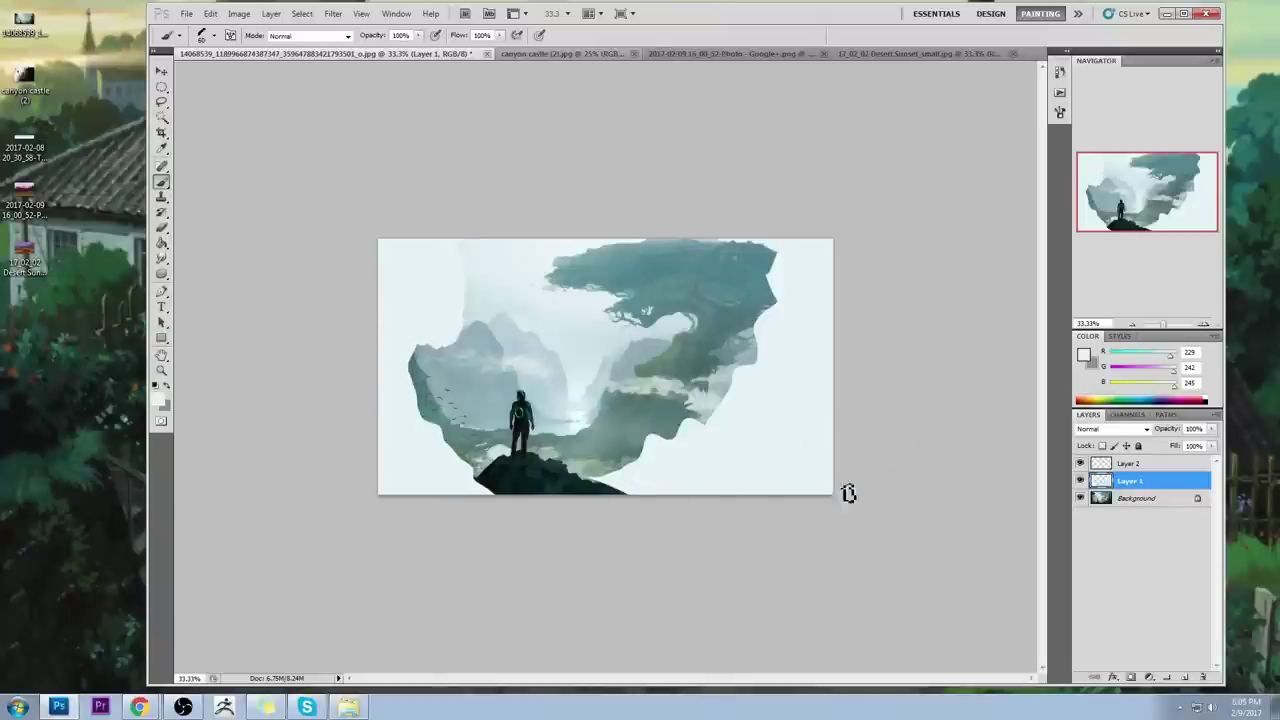
Step: Compare the cleaned-up pale mask on Layer 1 against the original foliage repeatedly, and leave Layer 1 hidden
{"action": "left_click", "coordinate": [1080, 481]}
{"action": "left_click", "coordinate": [1080, 482]}
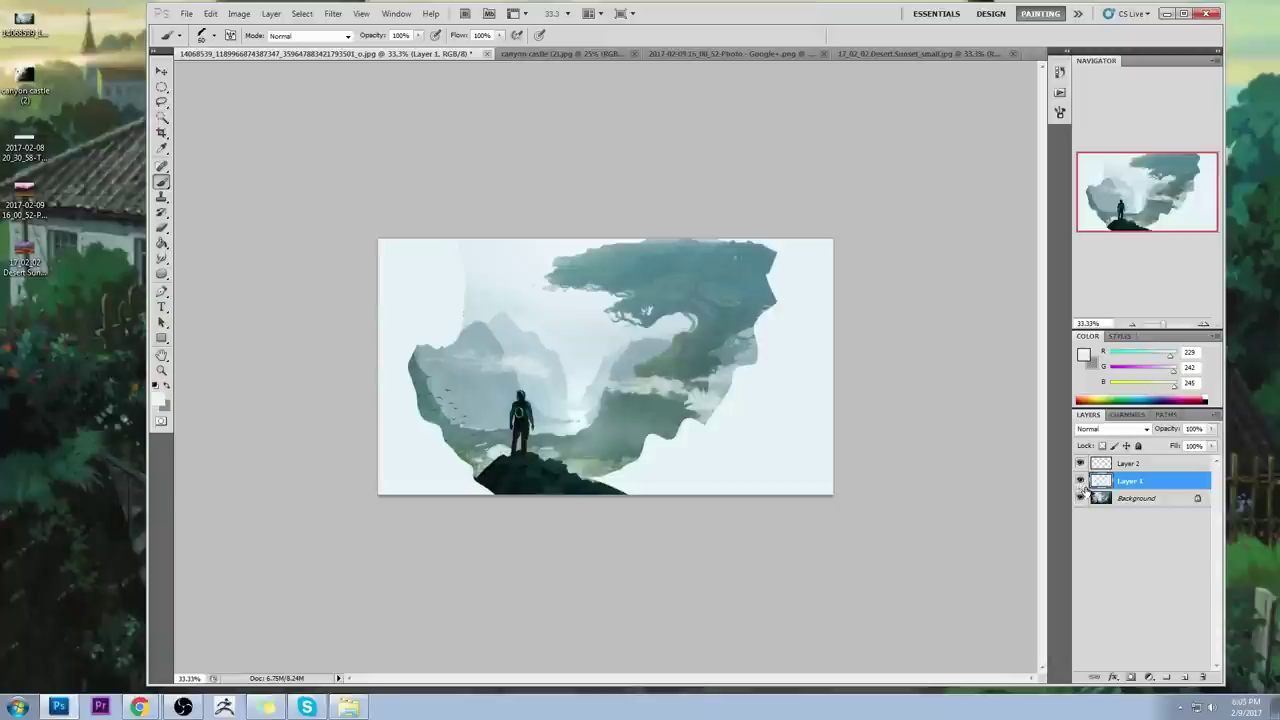
{"action": "left_click", "coordinate": [1080, 481]}
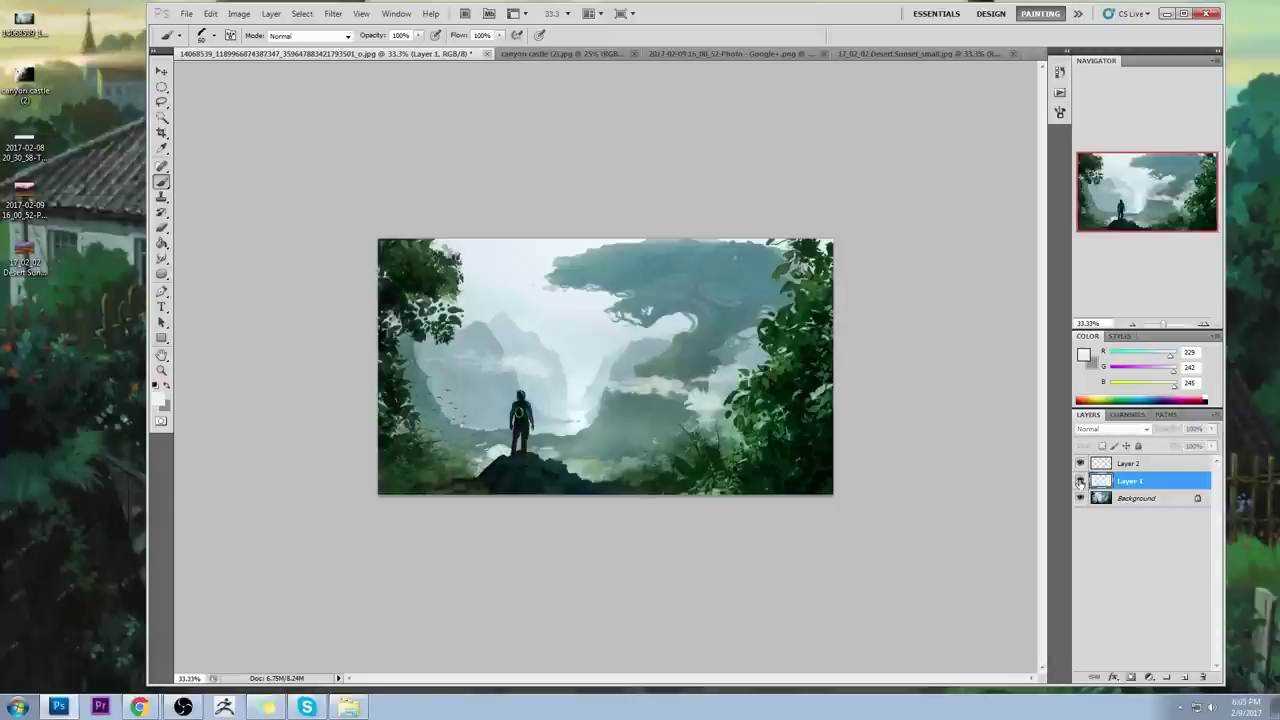
{"action": "left_click", "coordinate": [1080, 481]}
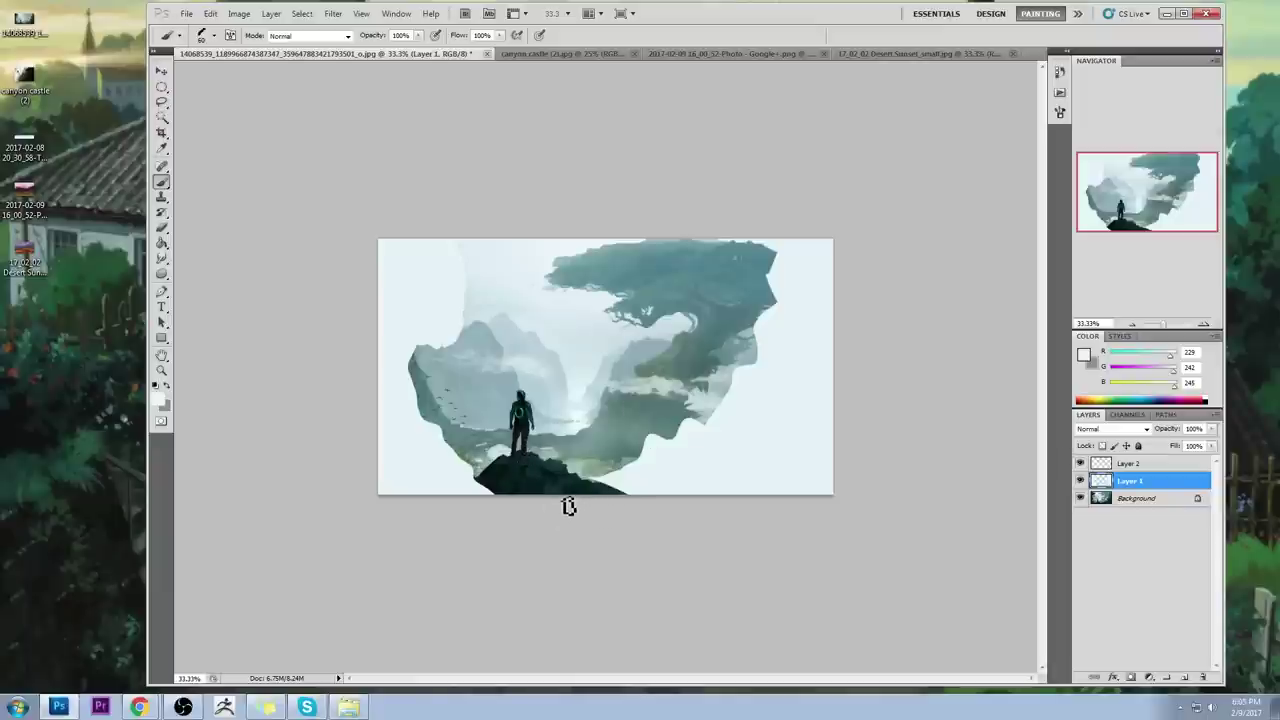
{"action": "right_click", "coordinate": [1133, 479]}
{"action": "left_click", "coordinate": [1080, 480]}
{"action": "left_click", "coordinate": [1080, 482]}
{"action": "left_click", "coordinate": [1080, 484]}
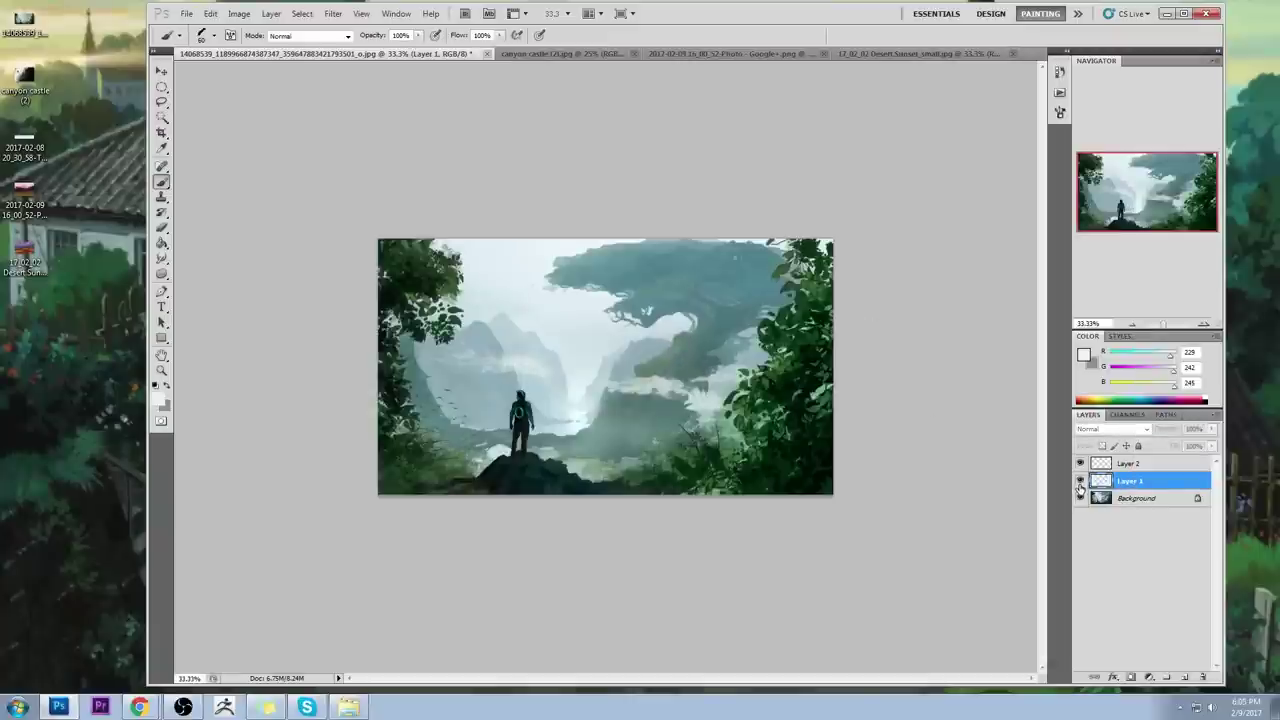
{"action": "left_click", "coordinate": [1080, 482]}
{"action": "left_click", "coordinate": [1080, 482]}
{"action": "left_click", "coordinate": [1080, 482]}
{"action": "left_click", "coordinate": [1080, 482]}
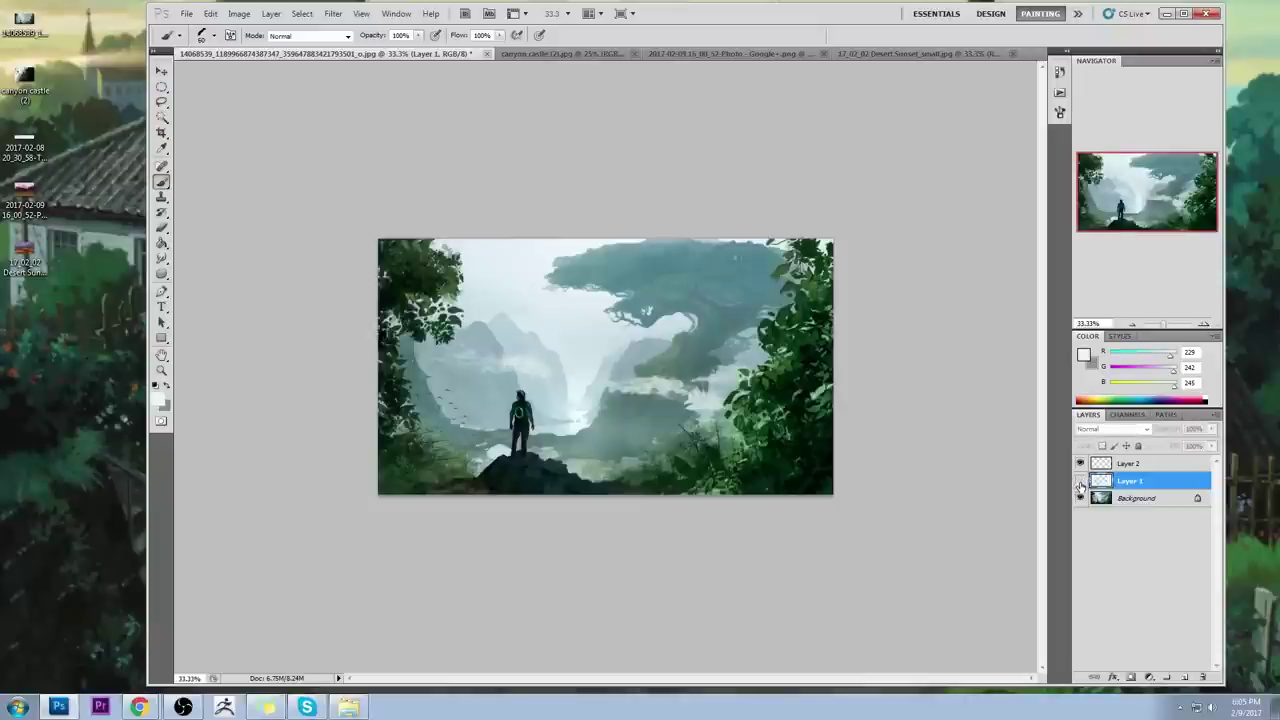
{"action": "left_click", "coordinate": [1080, 482]}
{"action": "left_click", "coordinate": [1080, 482]}
{"action": "left_click", "coordinate": [1080, 482]}
{"action": "left_click", "coordinate": [1080, 482]}
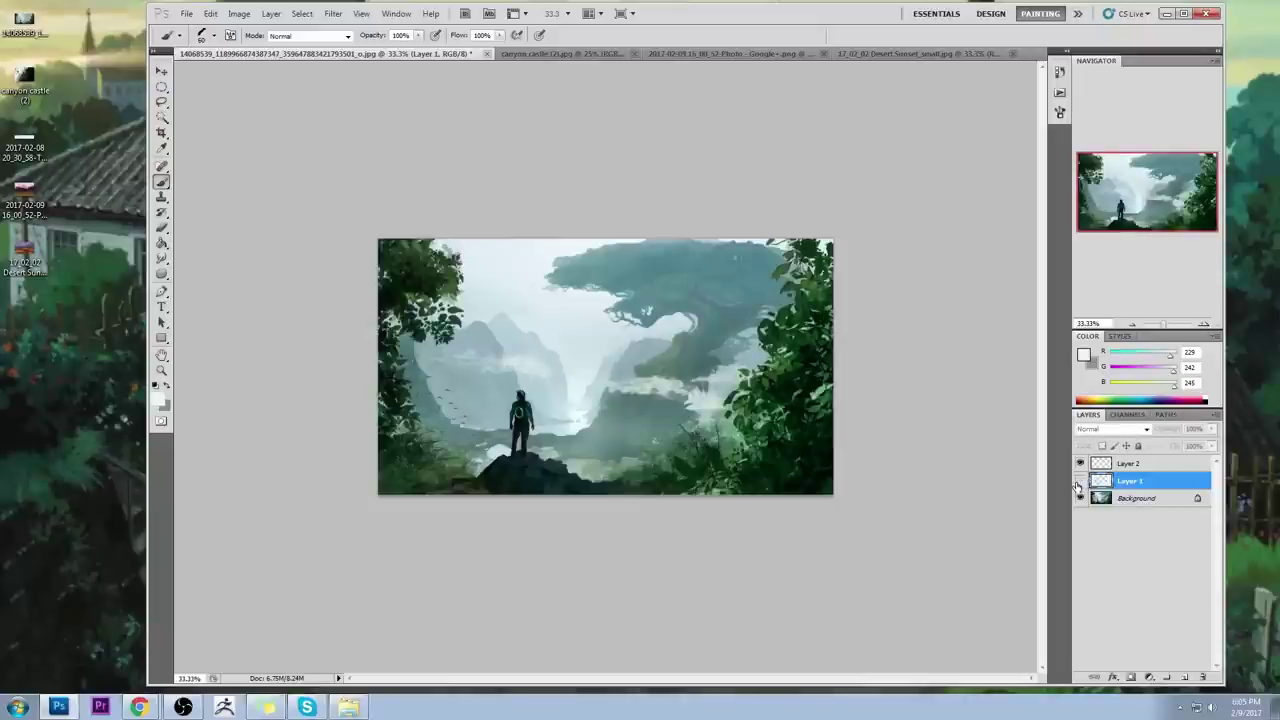
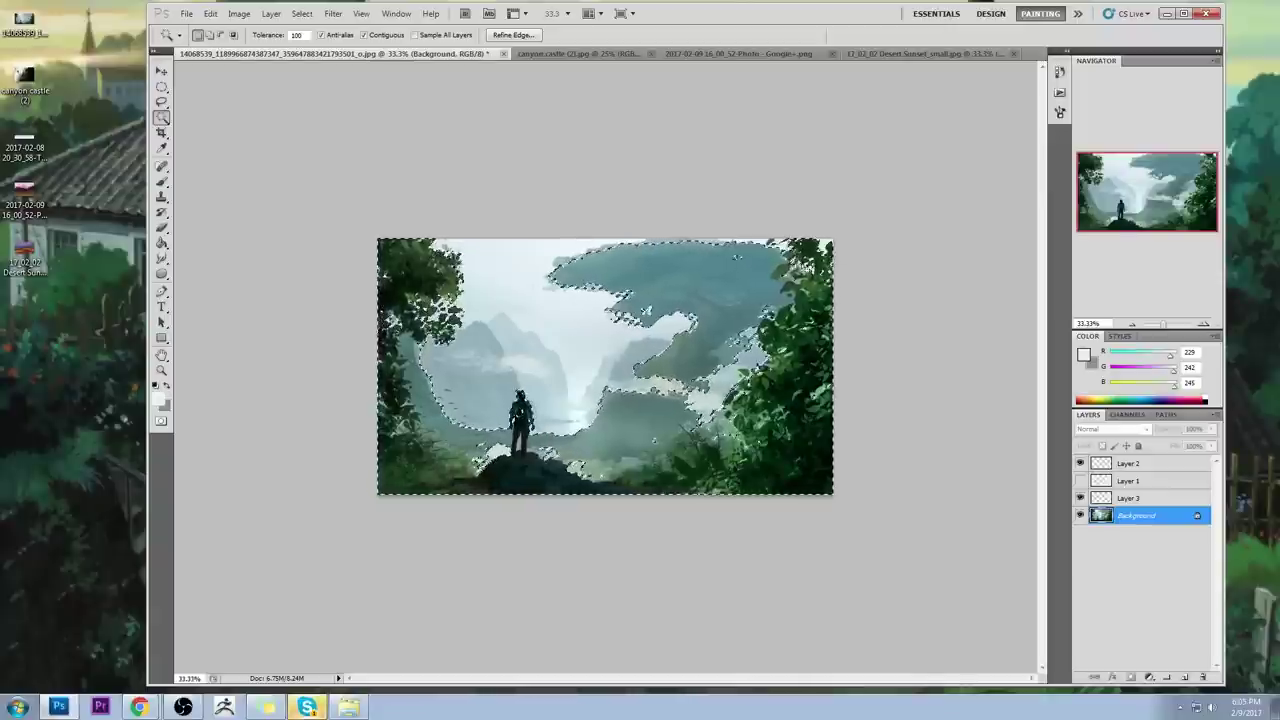
Step: Subtract the large tree, distant hills, figure and rock from the selection with the Lasso, keeping only the foreground foliage on both sides
{"action": "key", "text": "l"}
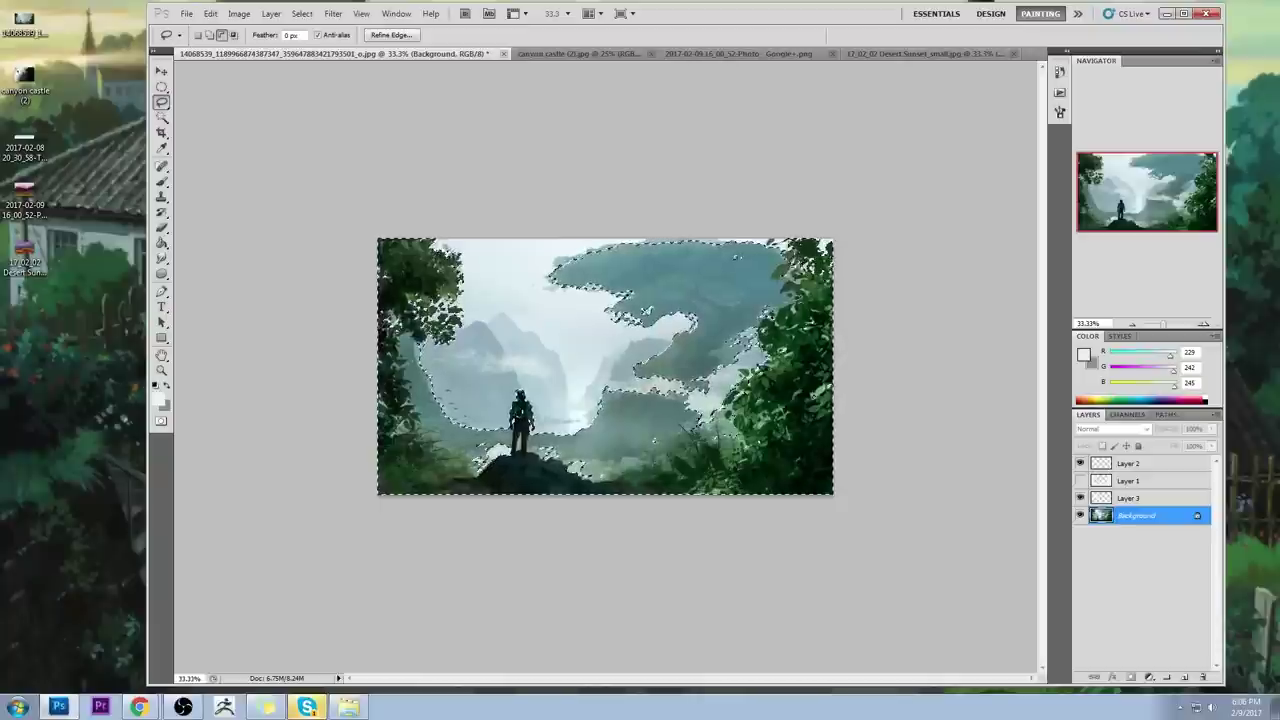
{"action": "mouse_move", "coordinate": [533, 240]}
{"action": "left_mouse_down"}
{"action": "mouse_move", "coordinate": [521, 276]}
{"action": "mouse_move", "coordinate": [585, 378]}
{"action": "mouse_move", "coordinate": [545, 424]}
{"action": "left_mouse_up"}
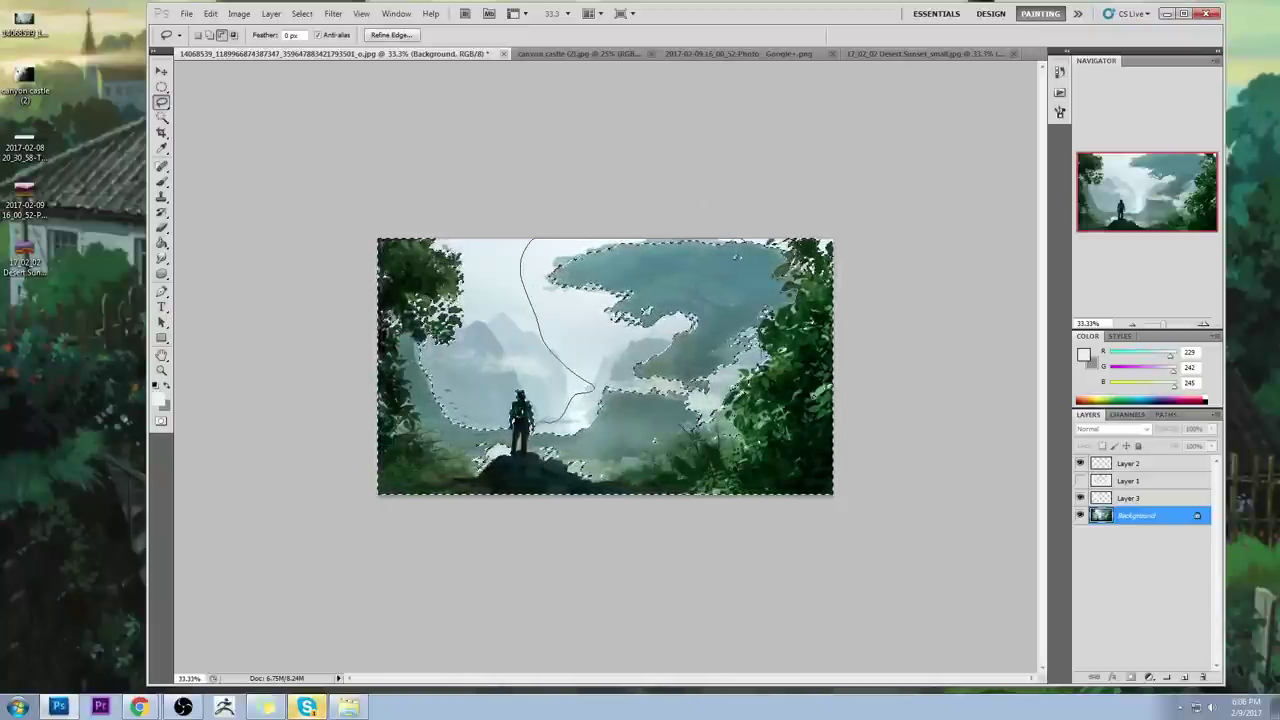
{"action": "mouse_move", "coordinate": [734, 260]}
{"action": "left_mouse_down"}
{"action": "mouse_move", "coordinate": [700, 236]}
{"action": "mouse_move", "coordinate": [640, 238]}
{"action": "left_mouse_up"}
{"action": "mouse_move", "coordinate": [542, 428]}
{"action": "left_mouse_down"}
{"action": "mouse_move", "coordinate": [482, 456]}
{"action": "mouse_move", "coordinate": [649, 520]}
{"action": "mouse_move", "coordinate": [614, 440]}
{"action": "mouse_move", "coordinate": [406, 346]}
{"action": "mouse_move", "coordinate": [414, 398]}
{"action": "mouse_move", "coordinate": [480, 466]}
{"action": "left_mouse_up"}
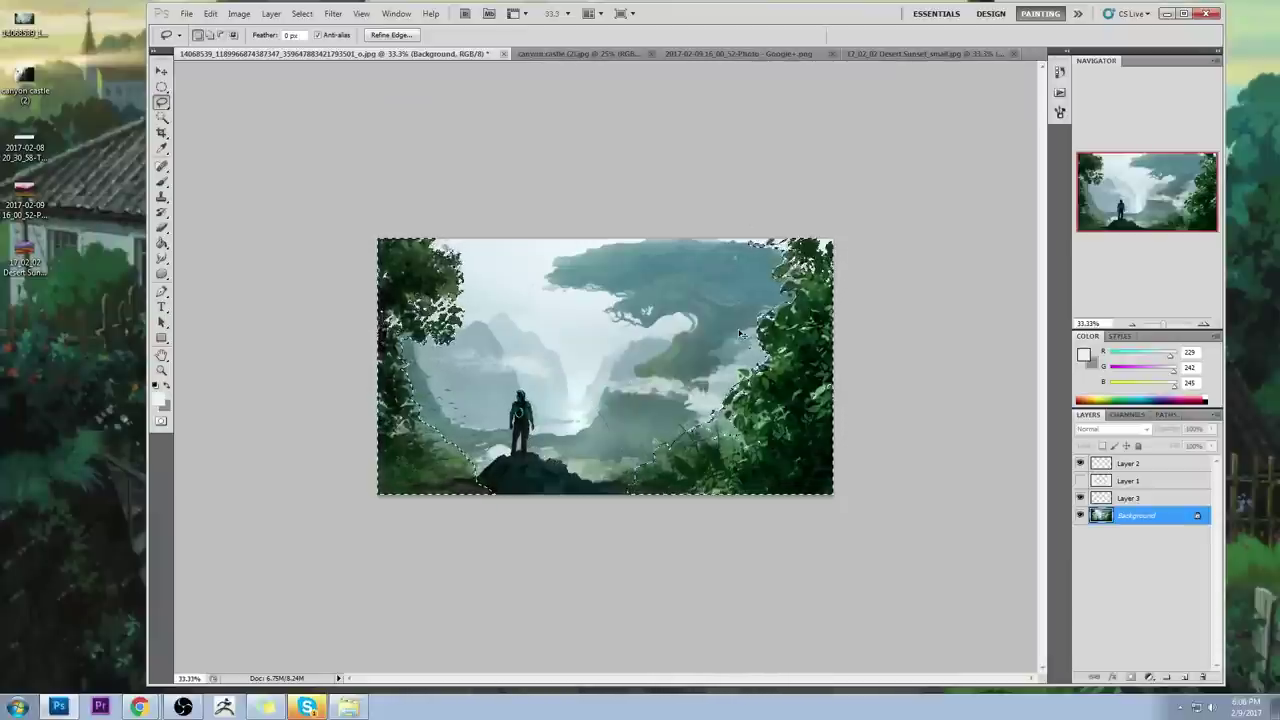
Step: Open a Levels adjustment for the selected foreground foliage on the Background layer
{"action": "key", "text": "ctrl+l"}
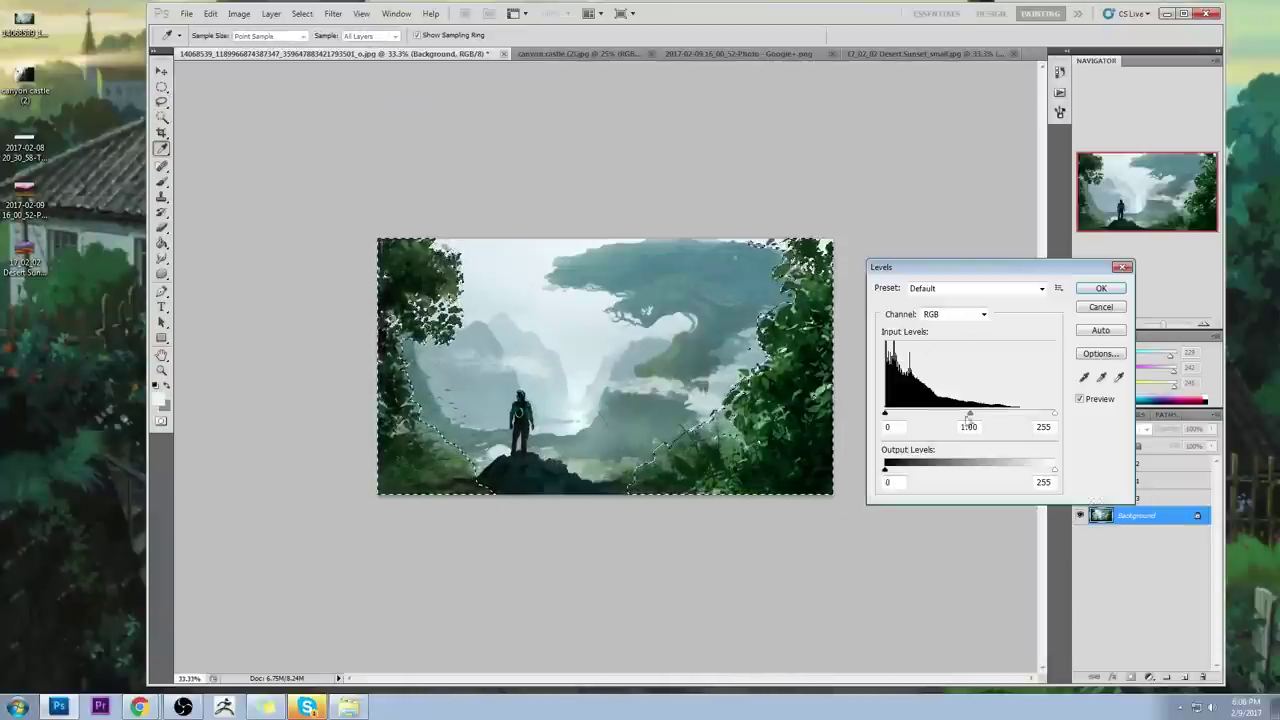
Step: Darken the selected foliage on the Background layer with Levels, using a black input of 28 and a midtone of 0.85
{"action": "left_click_drag", "start_coordinate": [886, 414], "coordinate": [904, 415]}
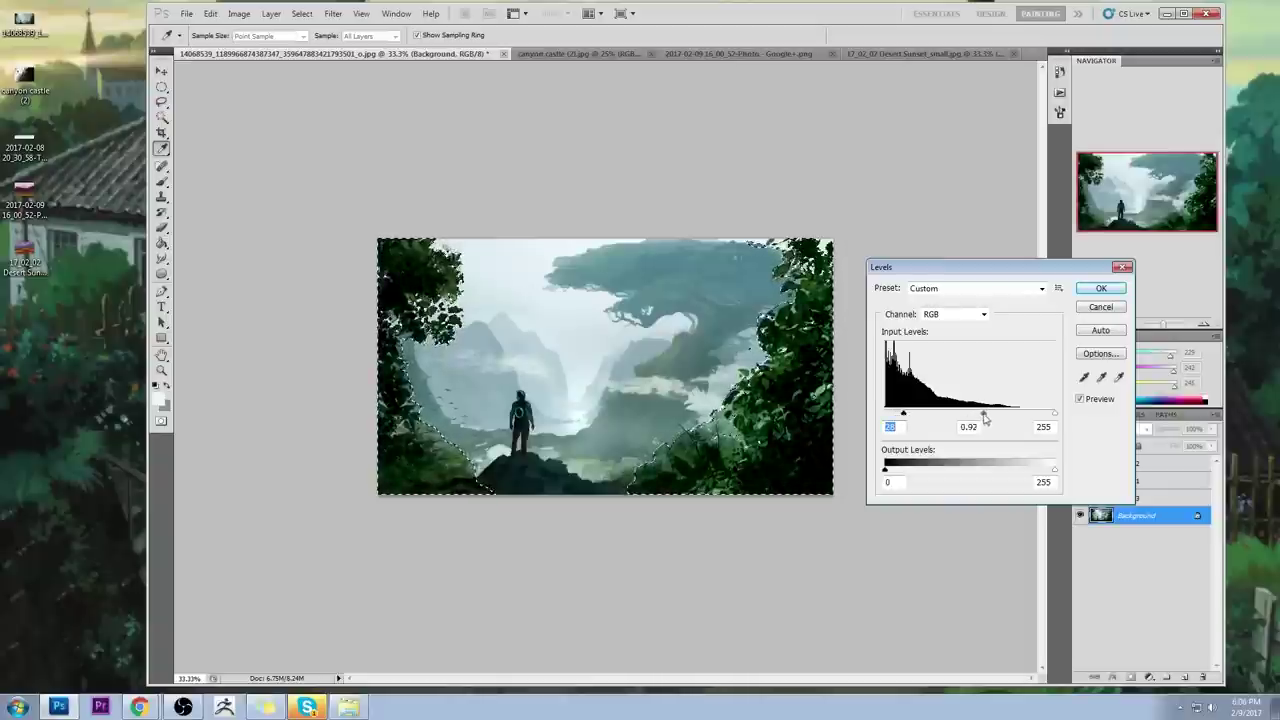
{"action": "left_click_drag", "start_coordinate": [986, 413], "coordinate": [991, 420]}
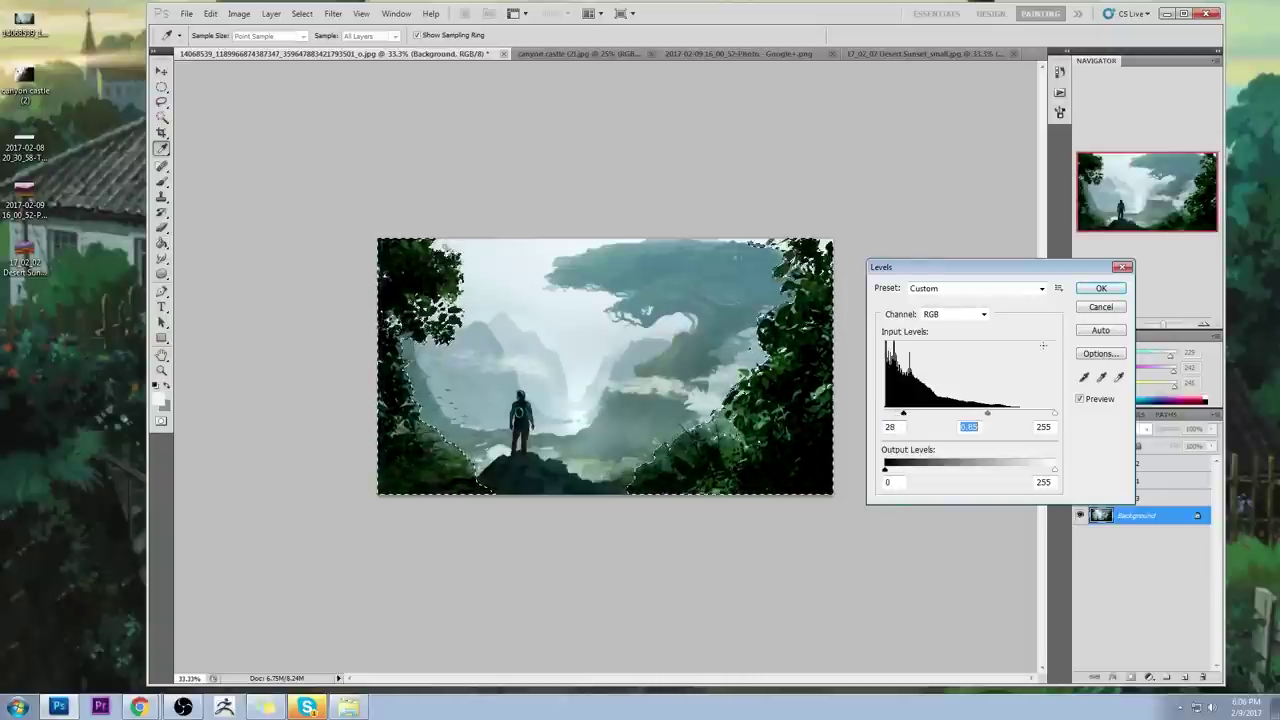
{"action": "left_click", "coordinate": [1100, 288]}
Step: Adjust the selected foliage's Hue/Saturation to saturation -33 and lightness -13, and deselect it
{"action": "key", "text": "ctrl+u"}
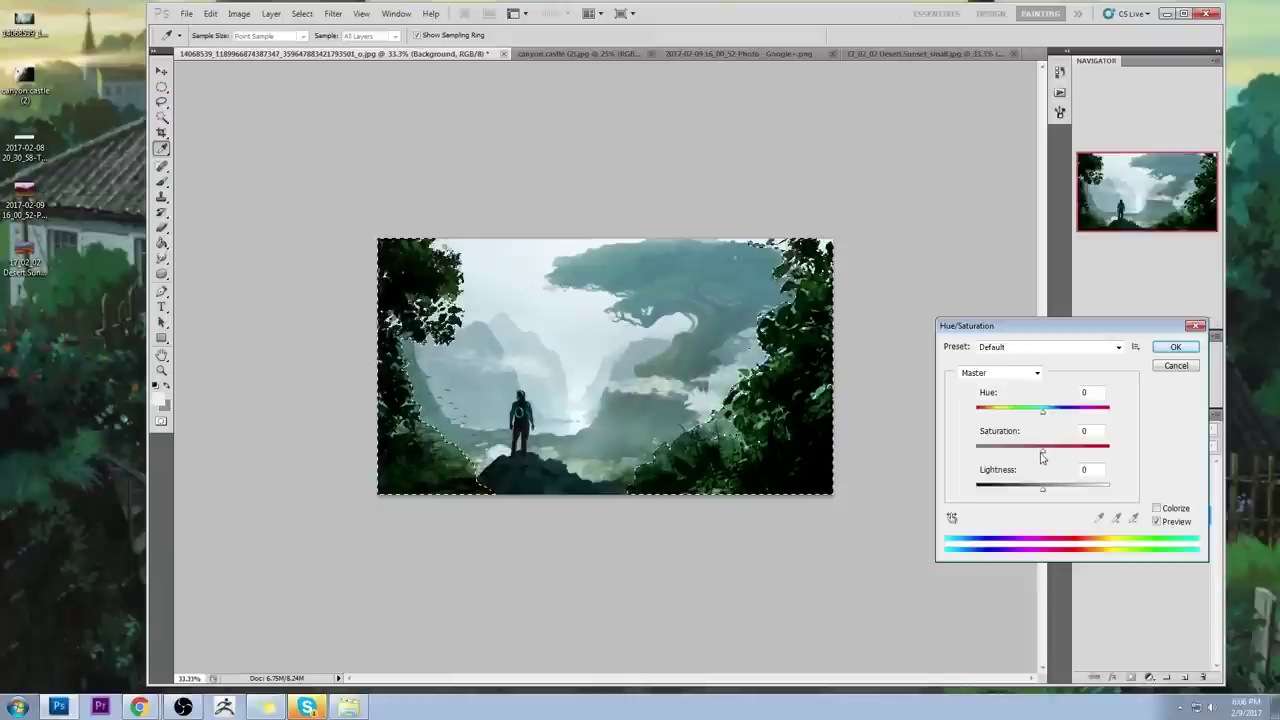
{"action": "left_click_drag", "start_coordinate": [1043, 453], "coordinate": [1022, 456]}
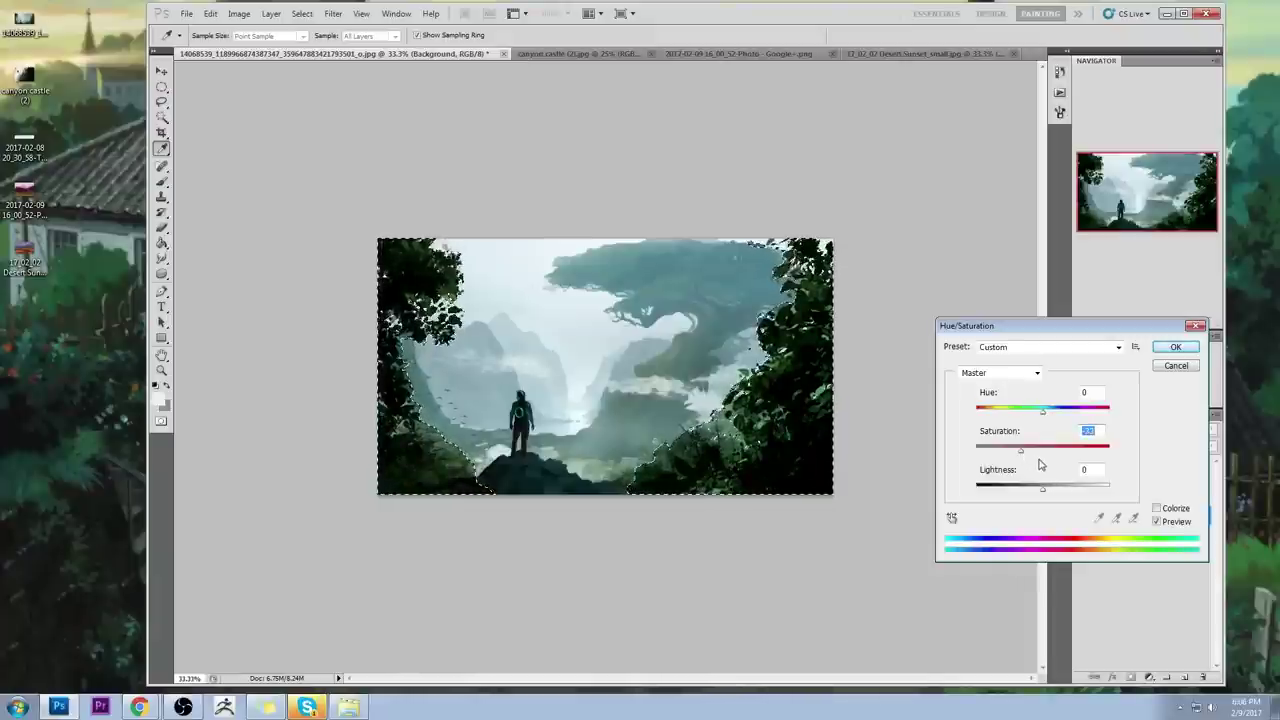
{"action": "left_click_drag", "start_coordinate": [1042, 492], "coordinate": [1036, 492]}
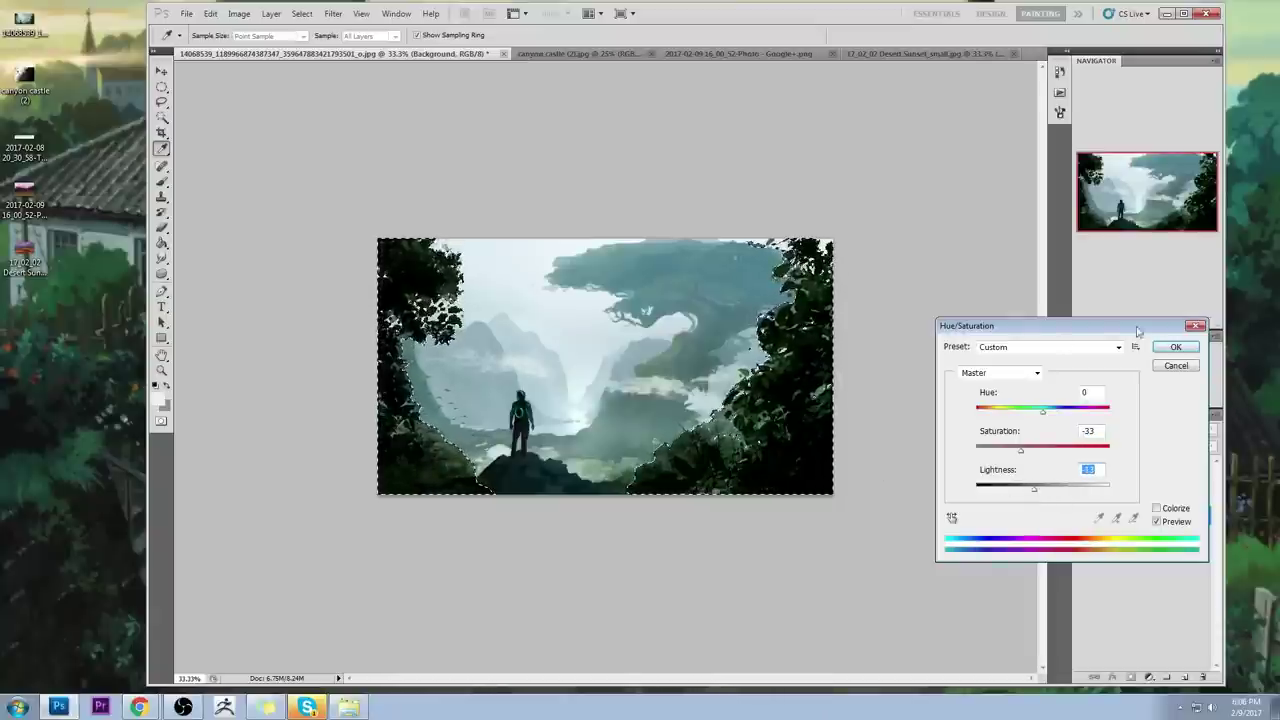
{"action": "left_click", "coordinate": [1175, 346]}
{"action": "key", "text": "m"}
{"action": "right_click", "coordinate": [703, 331]}
{"action": "left_click", "coordinate": [706, 332]}
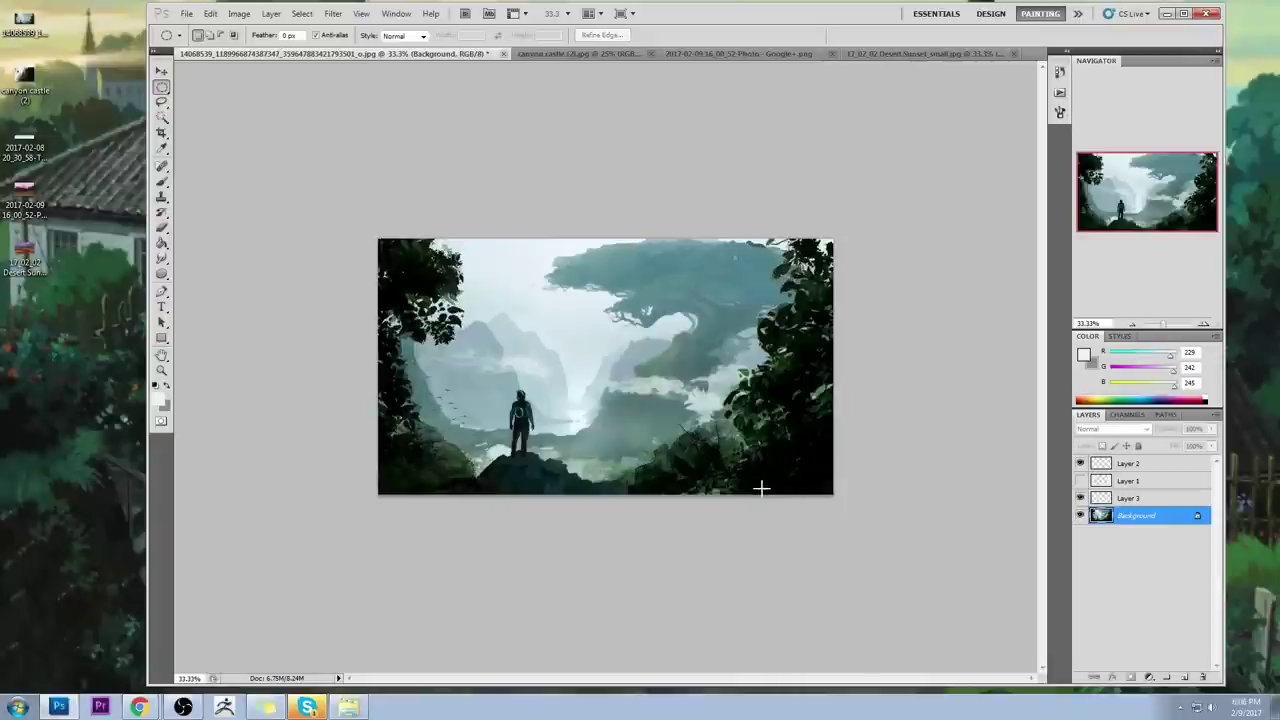
Step: Step back in the history and deselect the foliage again
{"action": "key", "text": "ctrl+alt+z"}
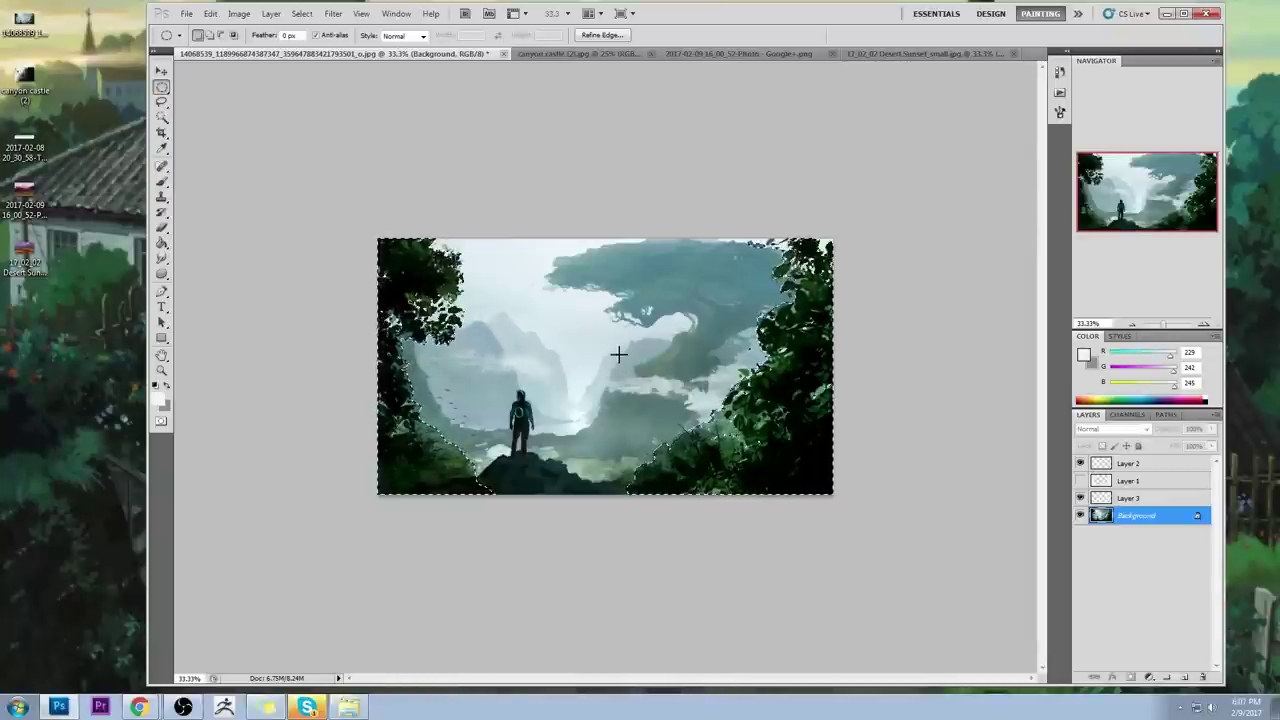
{"action": "right_click", "coordinate": [672, 337]}
{"action": "left_click", "coordinate": [700, 346]}
Step: Make Layer 1 visible and add a new empty layer above Layer 2
{"action": "left_click", "coordinate": [1080, 481]}
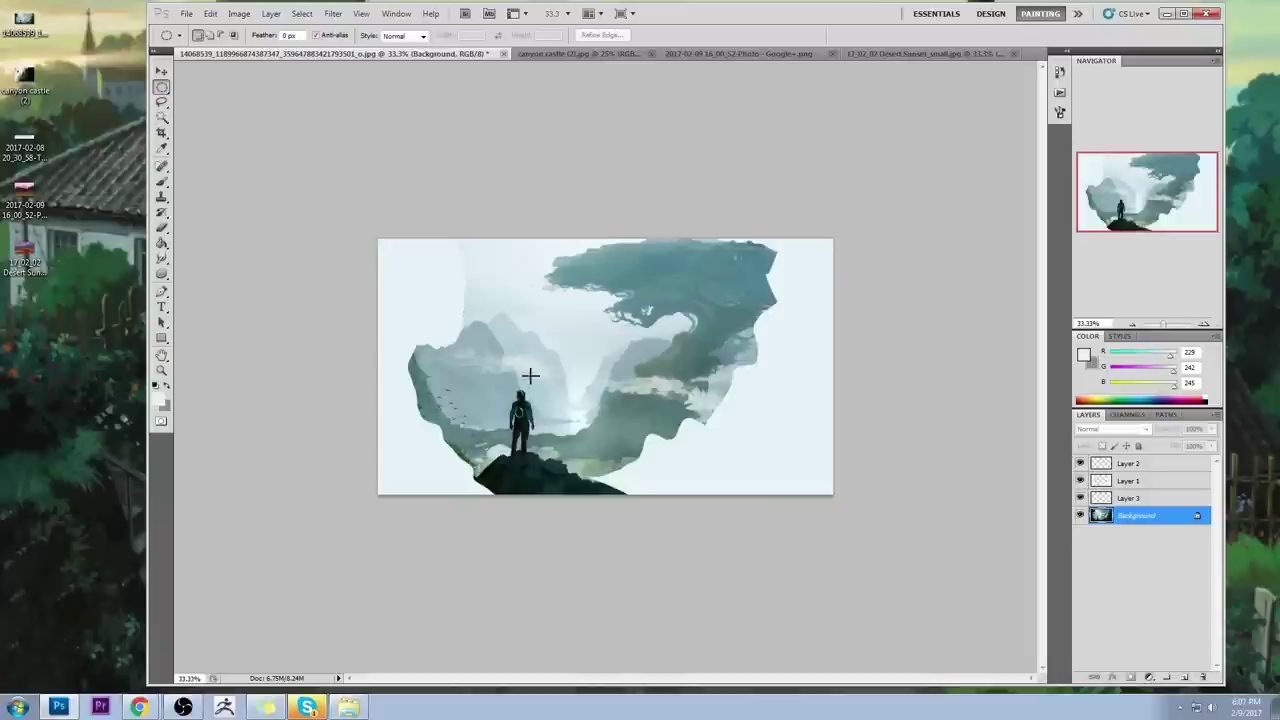
{"action": "left_click", "coordinate": [1138, 468]}
{"action": "left_click", "coordinate": [1185, 677]}
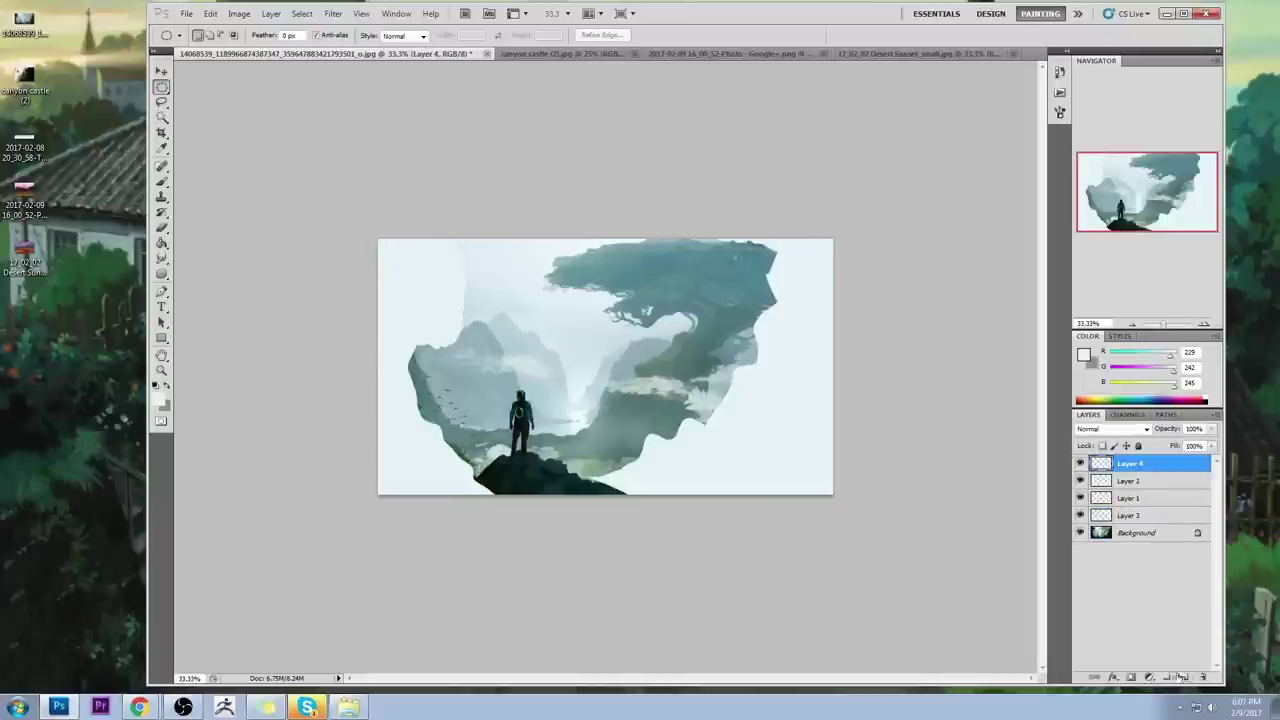
Step: Outline a tree silhouette with a wide base and forked branches along the picture's left edge using the Lasso tool
{"action": "key", "text": "l"}
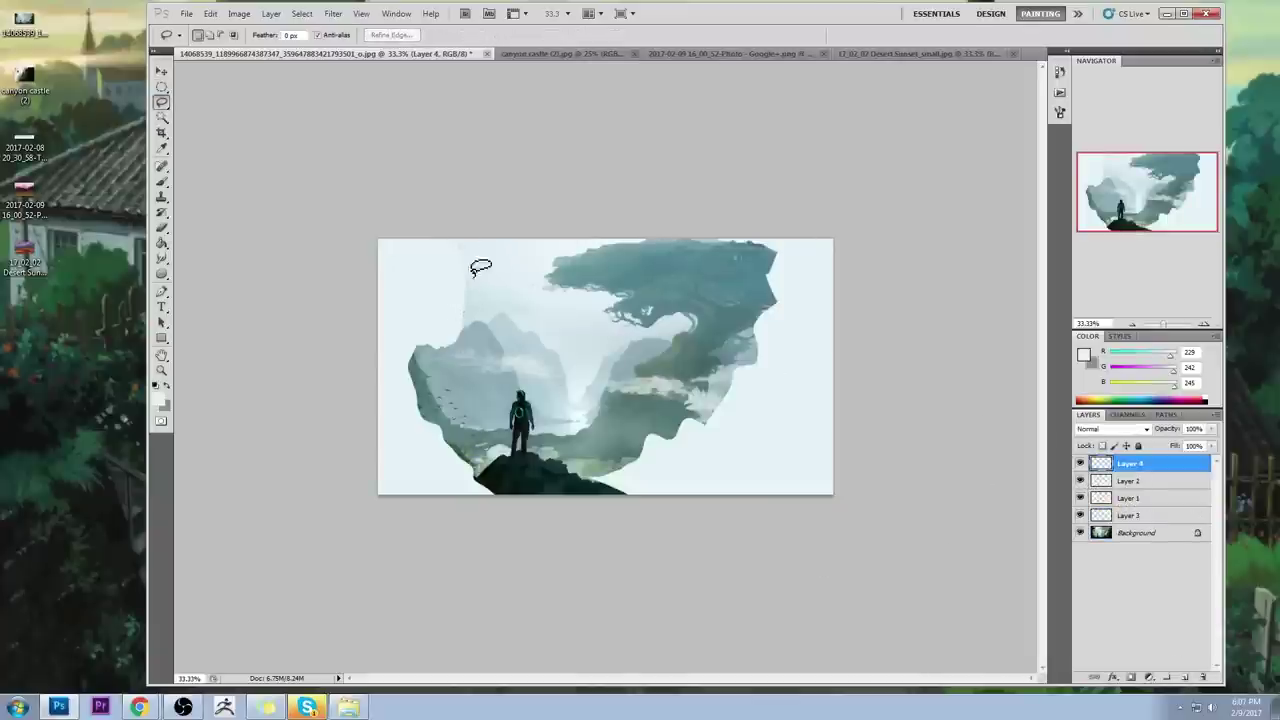
{"action": "left_click_drag", "start_coordinate": [421, 254], "coordinate": [438, 224]}
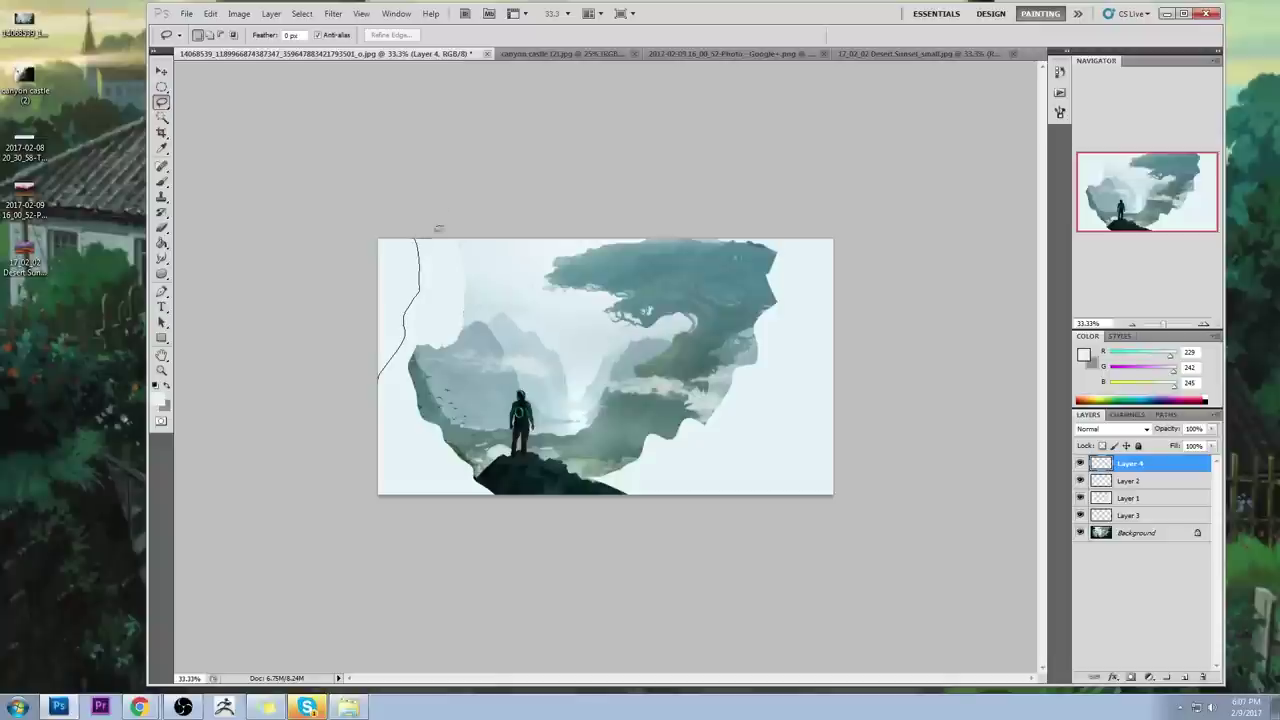
{"action": "mouse_move", "coordinate": [462, 280]}
{"action": "left_mouse_down"}
{"action": "mouse_move", "coordinate": [521, 230]}
{"action": "mouse_move", "coordinate": [542, 232]}
{"action": "mouse_move", "coordinate": [467, 307]}
{"action": "left_mouse_up"}
{"action": "left_click_drag", "start_coordinate": [377, 516], "coordinate": [378, 514]}
{"action": "mouse_move", "coordinate": [430, 309]}
{"action": "left_mouse_down"}
{"action": "mouse_move", "coordinate": [428, 238]}
{"action": "mouse_move", "coordinate": [467, 262]}
{"action": "left_mouse_up"}
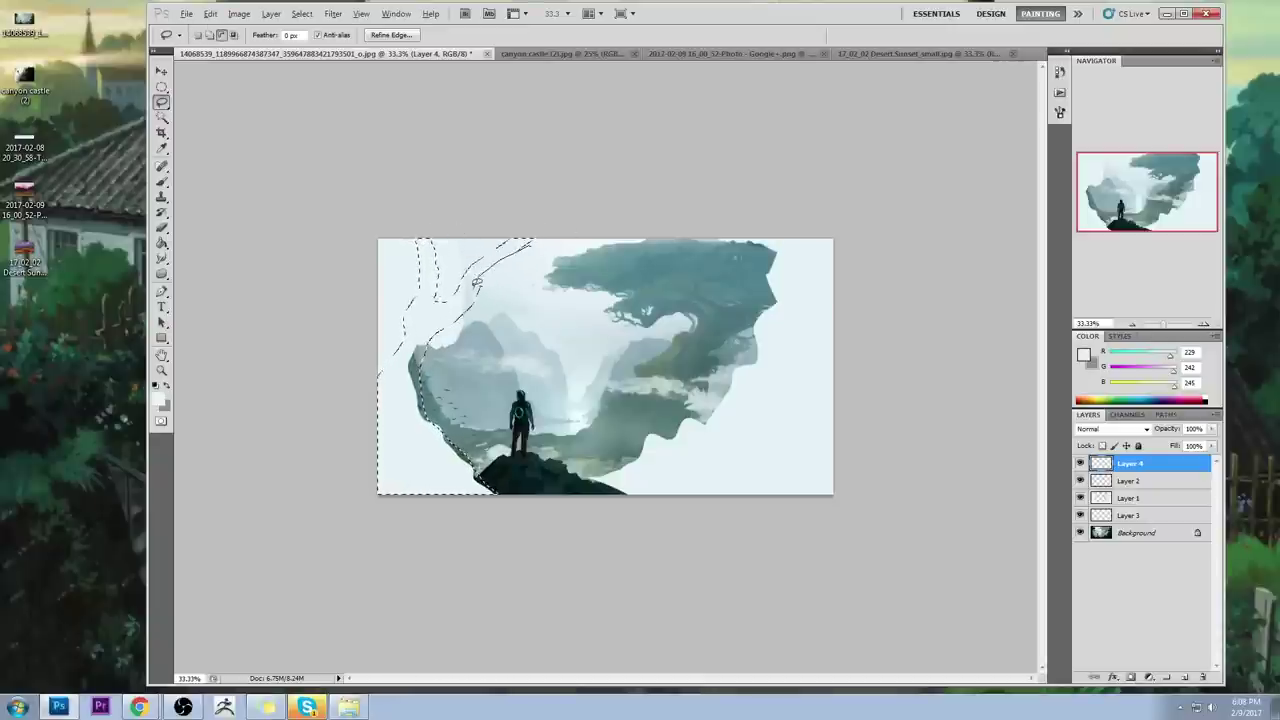
{"action": "mouse_move", "coordinate": [538, 254]}
{"action": "left_mouse_down"}
{"action": "mouse_move", "coordinate": [520, 243]}
{"action": "mouse_move", "coordinate": [535, 242]}
{"action": "left_mouse_up"}
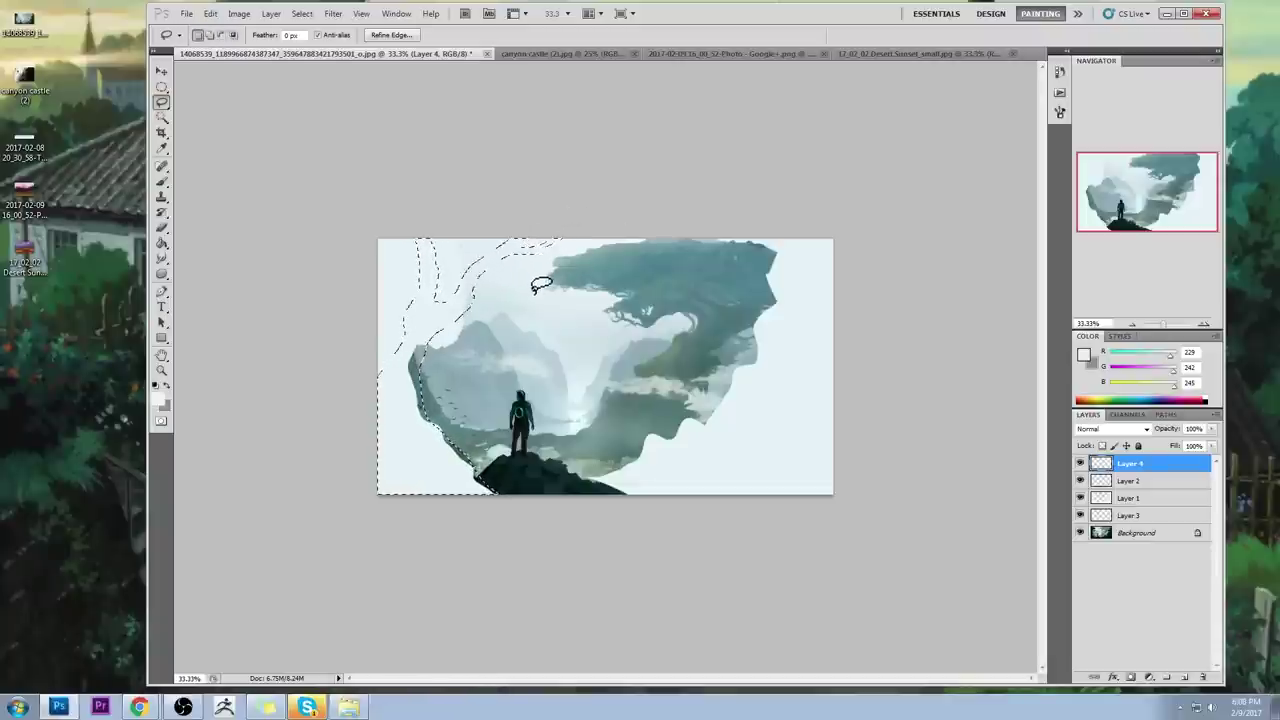
Step: Add a forked tree with a spreading, sloping base on the picture's right side to the lasso selection
{"action": "mouse_move", "coordinate": [672, 493]}
{"action": "left_mouse_down"}
{"action": "mouse_move", "coordinate": [740, 430]}
{"action": "mouse_move", "coordinate": [740, 295]}
{"action": "mouse_move", "coordinate": [721, 252]}
{"action": "mouse_move", "coordinate": [683, 229]}
{"action": "mouse_move", "coordinate": [810, 234]}
{"action": "mouse_move", "coordinate": [773, 272]}
{"action": "mouse_move", "coordinate": [766, 386]}
{"action": "mouse_move", "coordinate": [851, 494]}
{"action": "mouse_move", "coordinate": [768, 516]}
{"action": "mouse_move", "coordinate": [672, 510]}
{"action": "mouse_move", "coordinate": [738, 410]}
{"action": "mouse_move", "coordinate": [770, 424]}
{"action": "left_mouse_up"}
{"action": "left_click_drag", "start_coordinate": [720, 481], "coordinate": [652, 476]}
{"action": "left_click_drag", "start_coordinate": [725, 509], "coordinate": [724, 500]}
{"action": "left_click_drag", "start_coordinate": [644, 489], "coordinate": [658, 440]}
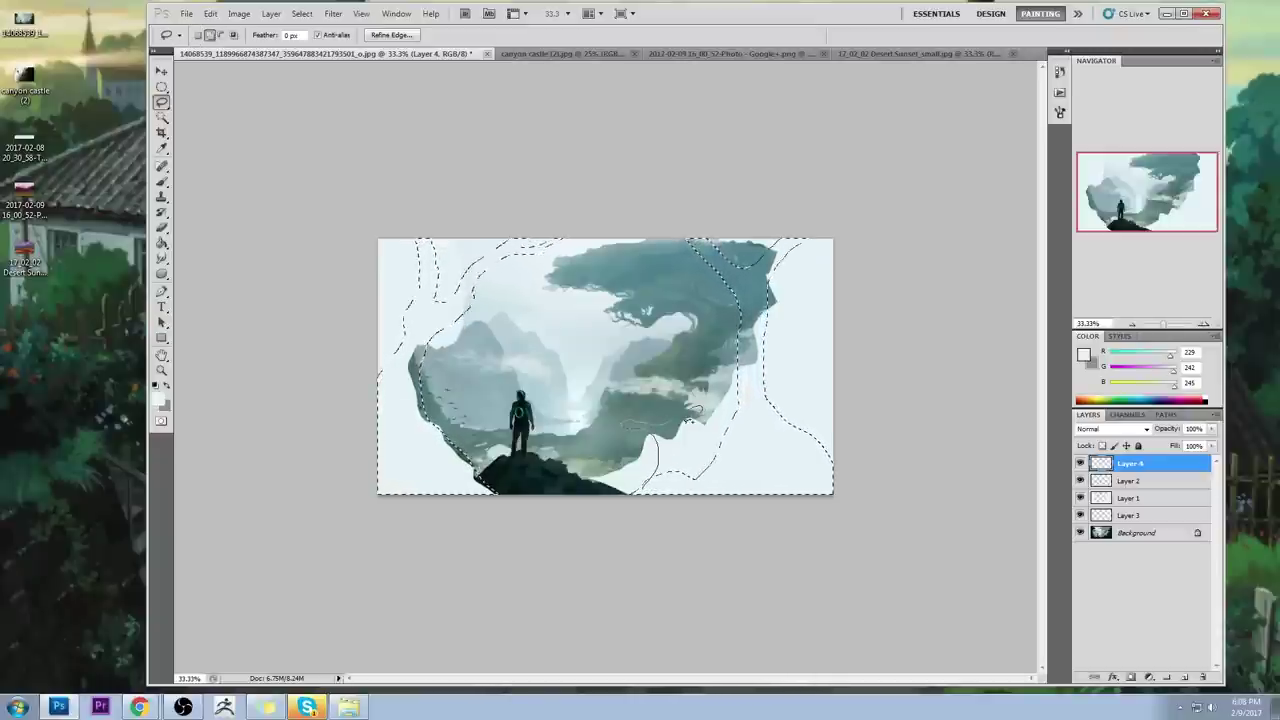
{"action": "mouse_move", "coordinate": [675, 459]}
{"action": "left_mouse_down"}
{"action": "mouse_move", "coordinate": [690, 475]}
{"action": "mouse_move", "coordinate": [645, 467]}
{"action": "mouse_move", "coordinate": [706, 454]}
{"action": "mouse_move", "coordinate": [642, 488]}
{"action": "left_mouse_up"}
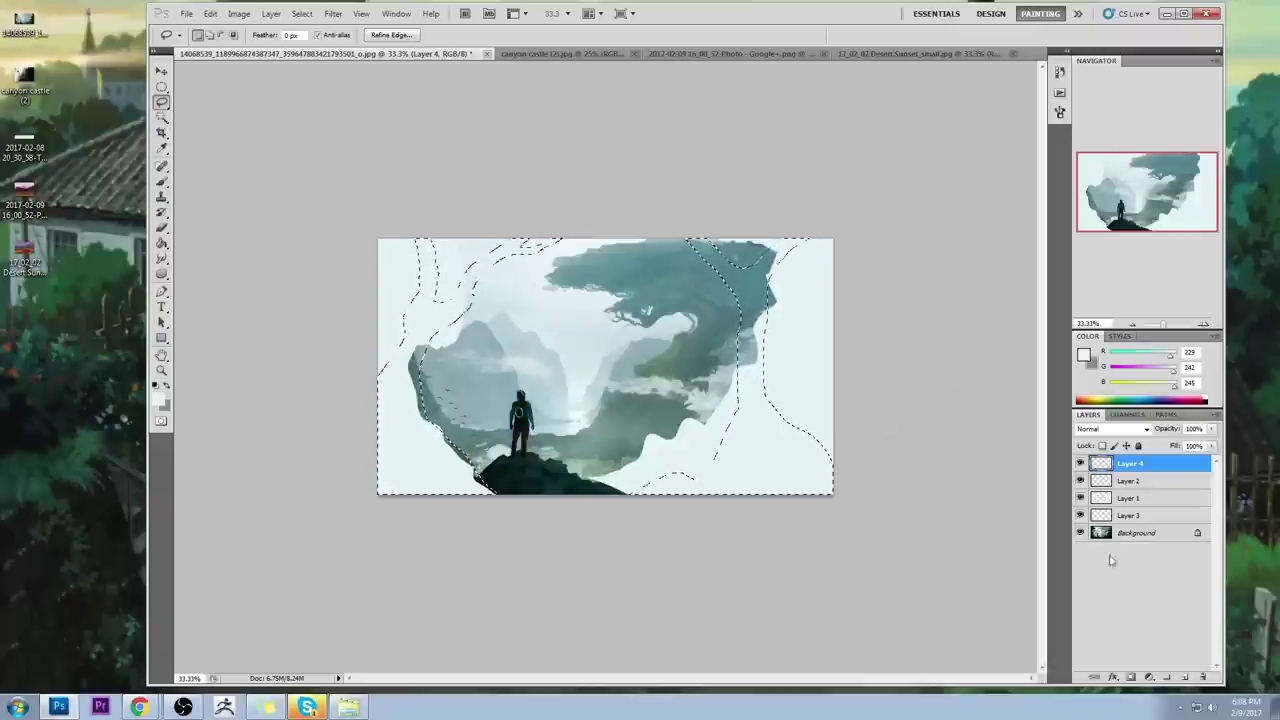
Step: Fill the tree selection on a new layer with dark teal (RGB 11, 37, 40) sampled from the rock below the figure
{"action": "left_click", "coordinate": [1183, 677]}
{"action": "key", "text": "g"}
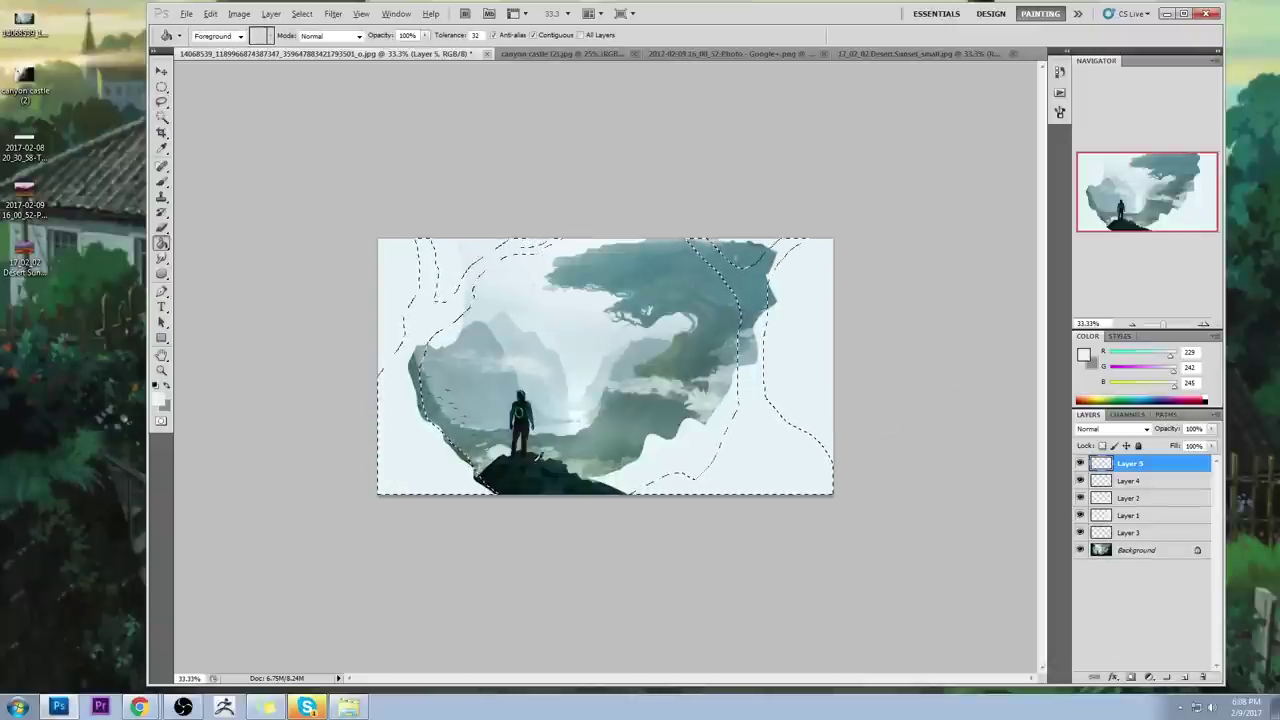
{"action": "left_click", "coordinate": [546, 461], "text": "alt"}
{"action": "left_click", "coordinate": [733, 450]}
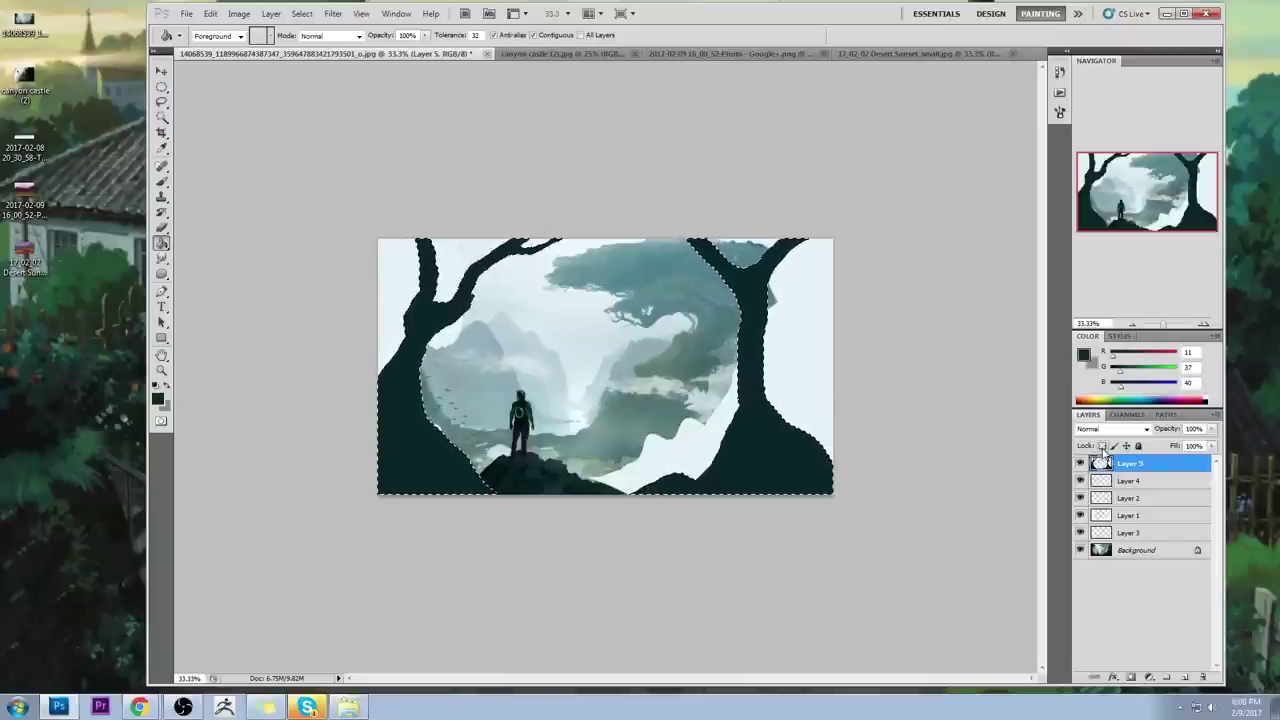
Step: Add a layer above the Background, drop the tree selection, and lasso distant hill shapes behind the right and left trees
{"action": "left_click", "coordinate": [1150, 550]}
{"action": "left_click", "coordinate": [1186, 678]}
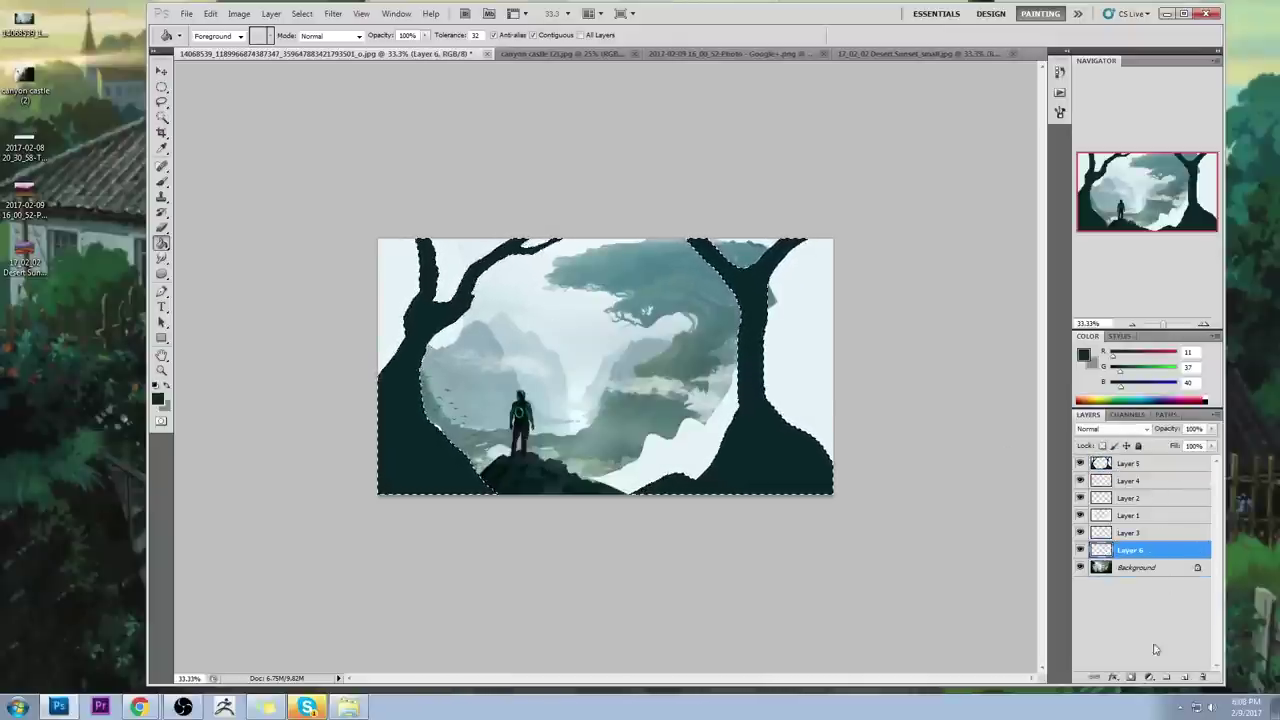
{"action": "key", "text": "l"}
{"action": "key", "text": "ctrl+d"}
{"action": "mouse_move", "coordinate": [750, 357]}
{"action": "left_mouse_down"}
{"action": "mouse_move", "coordinate": [803, 352]}
{"action": "mouse_move", "coordinate": [740, 350]}
{"action": "left_mouse_up"}
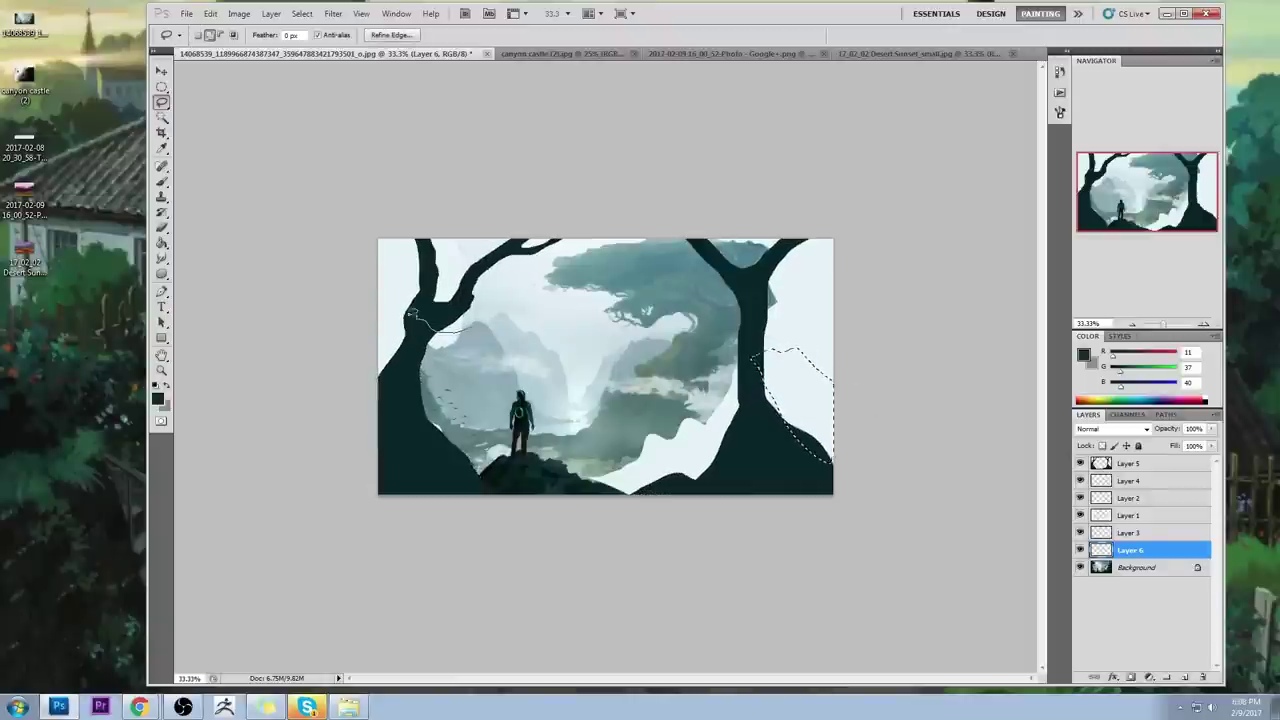
{"action": "left_click_drag", "start_coordinate": [421, 364], "coordinate": [477, 331]}
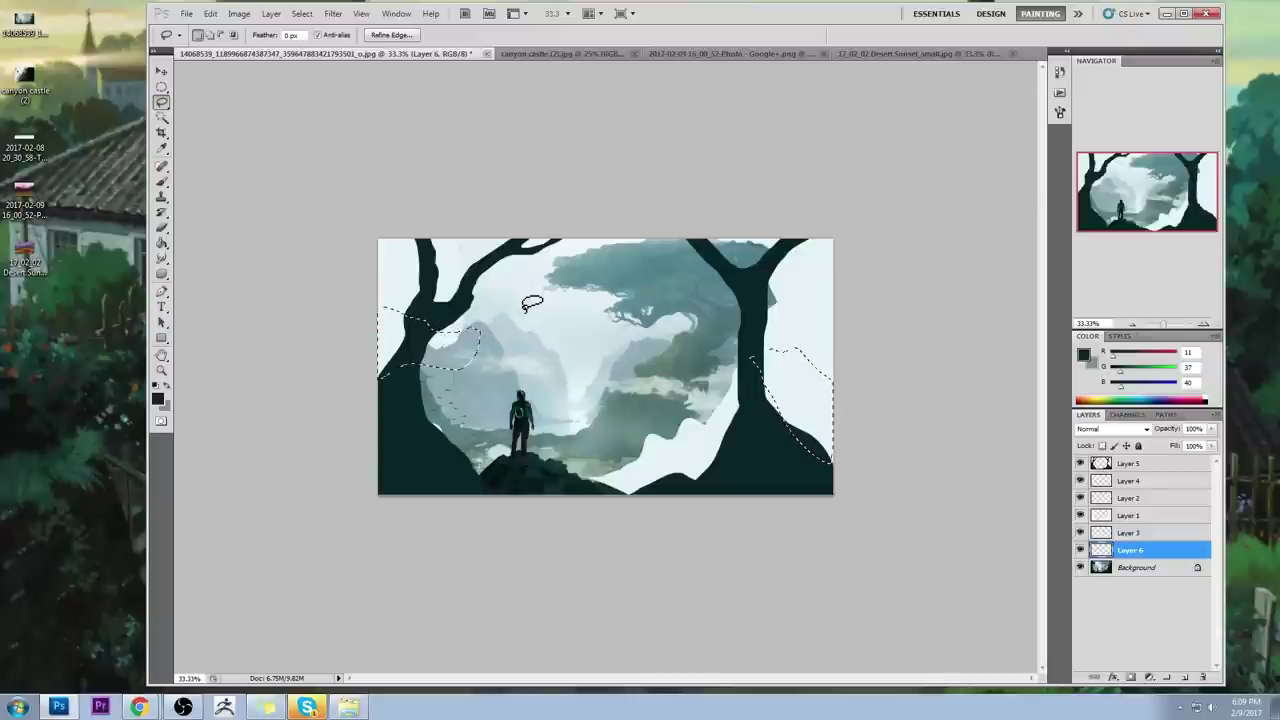
Step: Fill the hill selection with grey-blue (RGB 151, 179, 190) sampled from the mountains, on a new layer directly below the tree layer
{"action": "key", "text": "b"}
{"action": "key", "text": "g"}
{"action": "left_click", "coordinate": [450, 339], "text": "alt"}
{"action": "left_click", "coordinate": [1185, 677]}
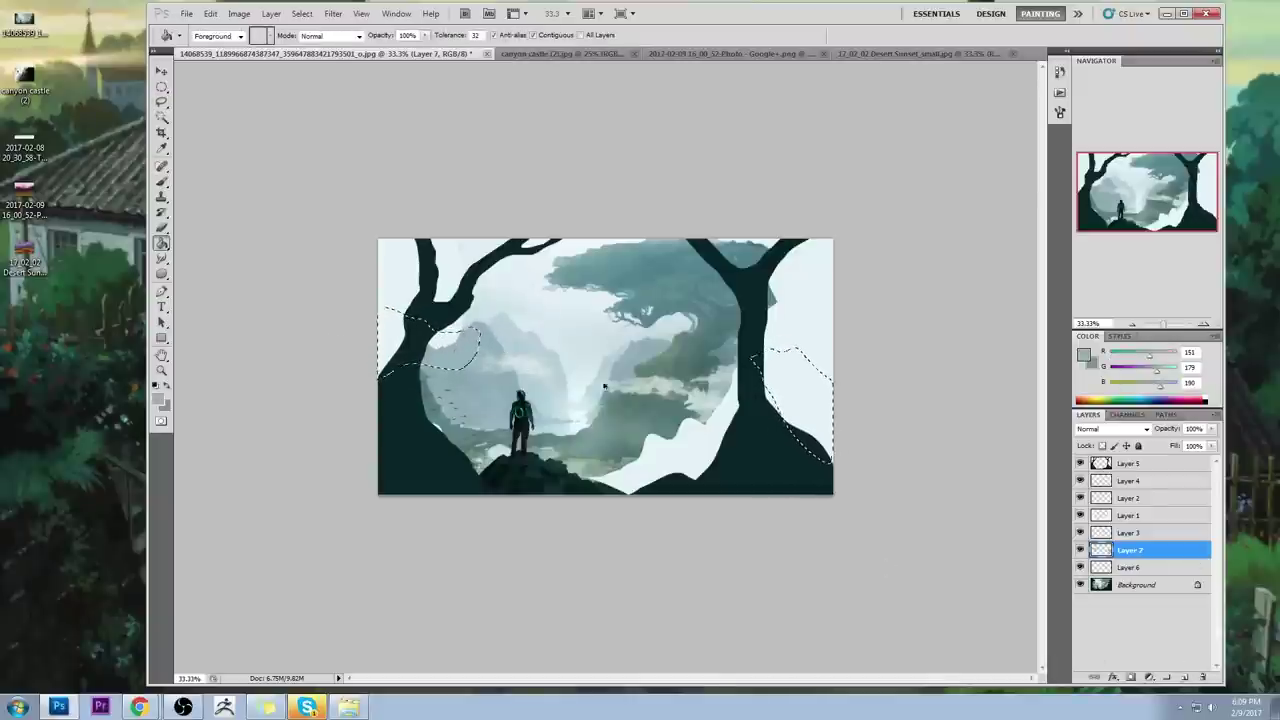
{"action": "left_click", "coordinate": [1151, 465]}
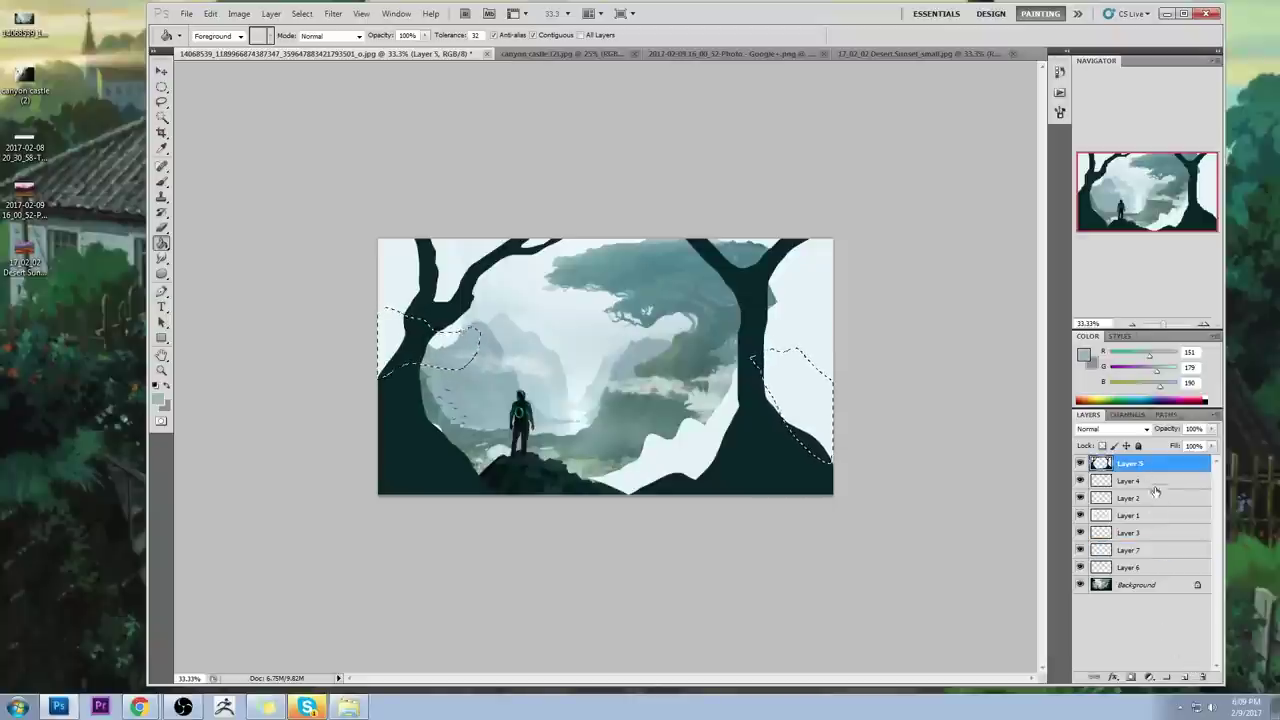
{"action": "left_click", "coordinate": [1185, 677]}
{"action": "left_click", "coordinate": [465, 350]}
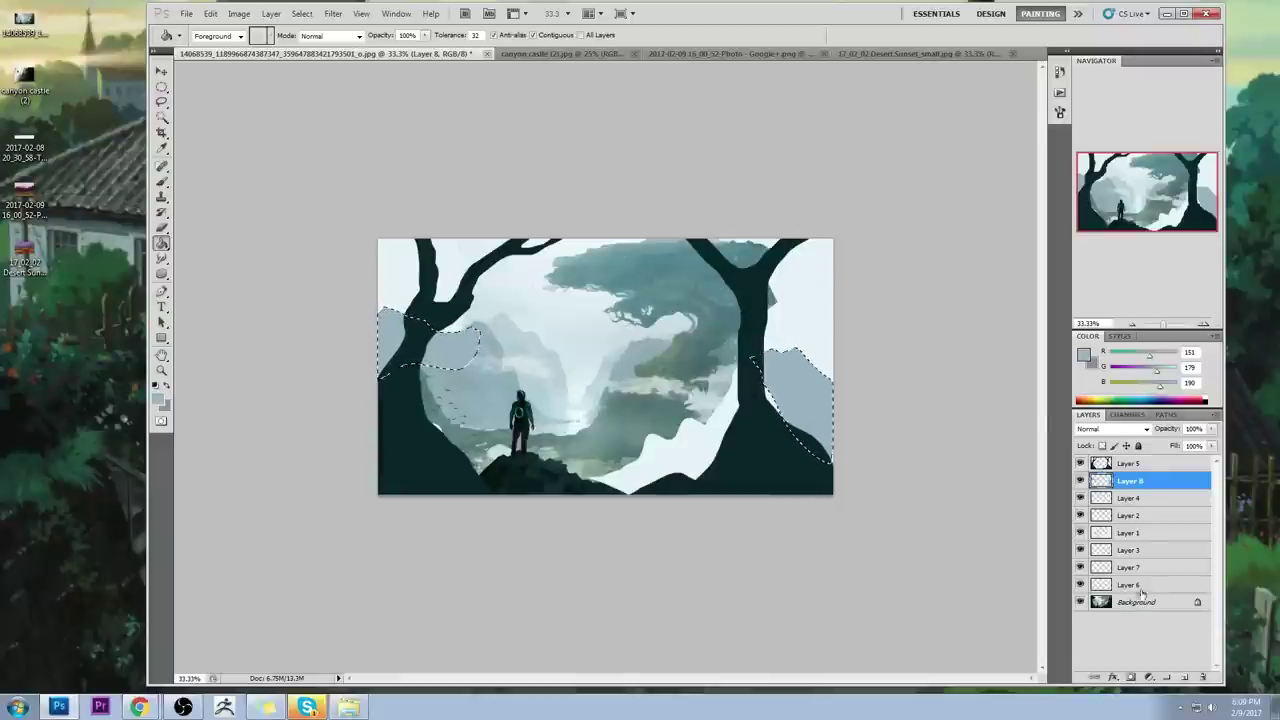
Step: Lasso a canopy extension reaching the picture's upper right edge and fill it with canopy teal (RGB 83, 127, 137) on Layer 8
{"action": "key", "text": "l"}
{"action": "left_click_drag", "start_coordinate": [762, 321], "coordinate": [789, 292]}
{"action": "left_click_drag", "start_coordinate": [798, 246], "coordinate": [738, 243]}
{"action": "mouse_move", "coordinate": [764, 317]}
{"action": "left_mouse_down"}
{"action": "mouse_move", "coordinate": [805, 314]}
{"action": "mouse_move", "coordinate": [801, 287]}
{"action": "mouse_move", "coordinate": [804, 302]}
{"action": "left_mouse_up"}
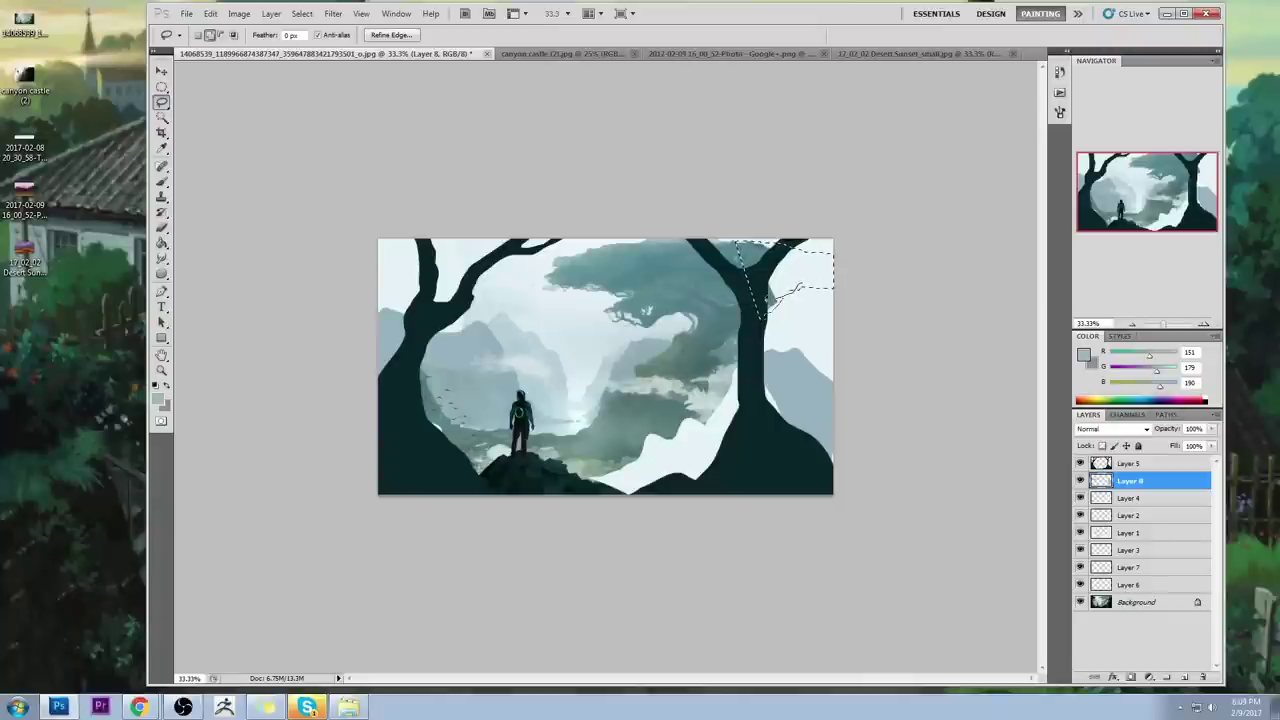
{"action": "key", "text": "g"}
{"action": "left_click", "coordinate": [779, 293], "text": "alt"}
{"action": "left_click", "coordinate": [772, 294], "text": "alt"}
{"action": "left_click", "coordinate": [804, 268]}
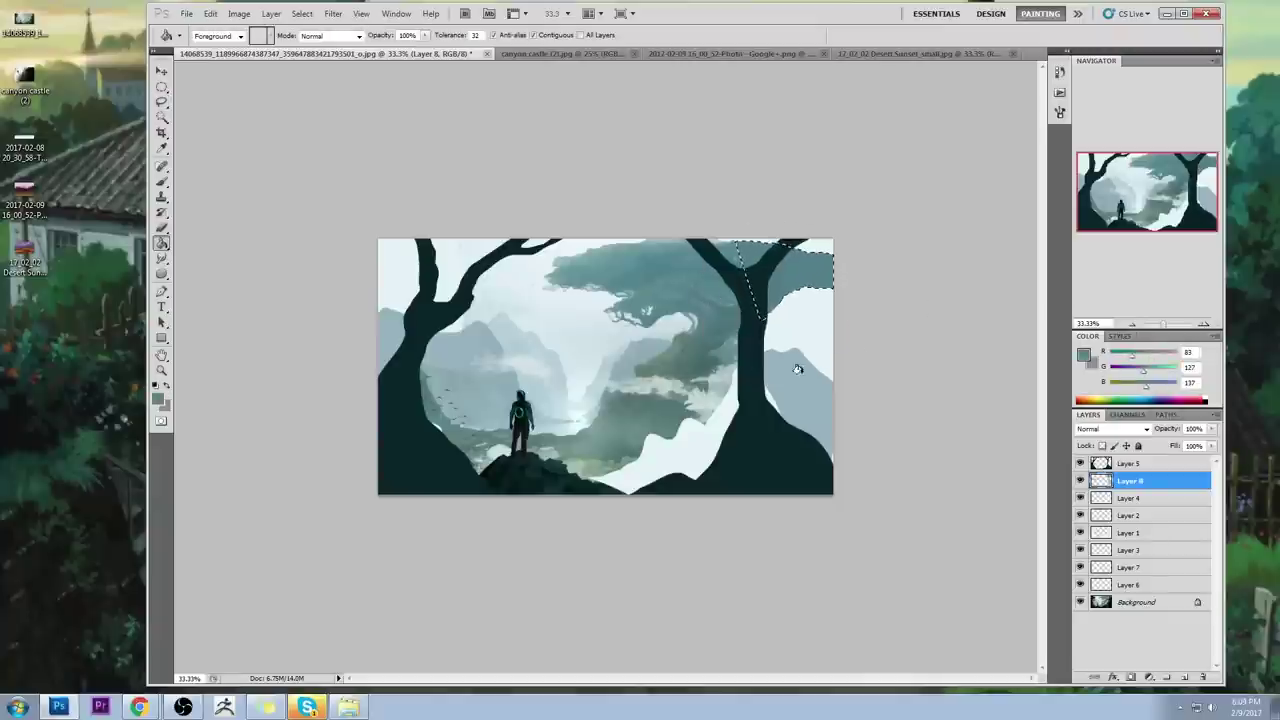
Step: Lasso a farther mountain behind the right hill, fill it with pale blue (RGB 188, 210, 221) on a new layer above Layer 4, and deselect
{"action": "key", "text": "l"}
{"action": "mouse_move", "coordinate": [745, 348]}
{"action": "left_mouse_down"}
{"action": "mouse_move", "coordinate": [772, 324]}
{"action": "mouse_move", "coordinate": [805, 318]}
{"action": "mouse_move", "coordinate": [879, 382]}
{"action": "mouse_move", "coordinate": [842, 420]}
{"action": "mouse_move", "coordinate": [740, 362]}
{"action": "left_mouse_up"}
{"action": "left_click", "coordinate": [1148, 499]}
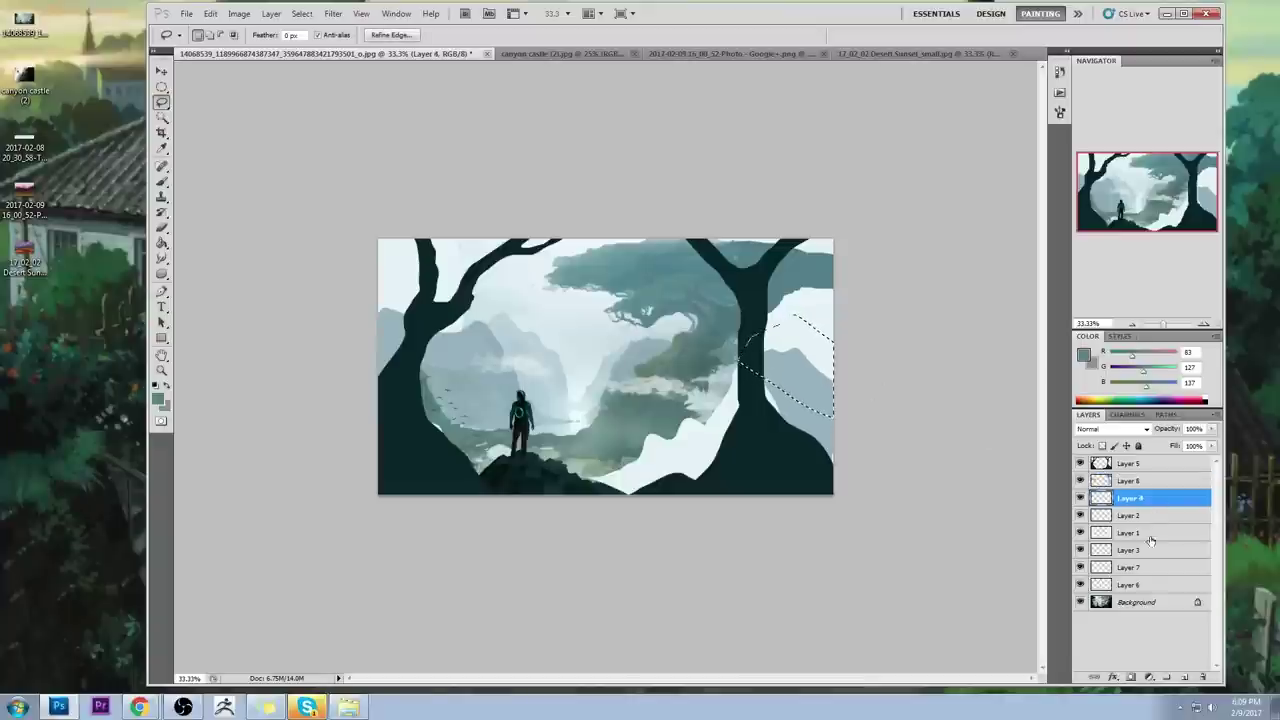
{"action": "left_click", "coordinate": [1186, 679]}
{"action": "key", "text": "g"}
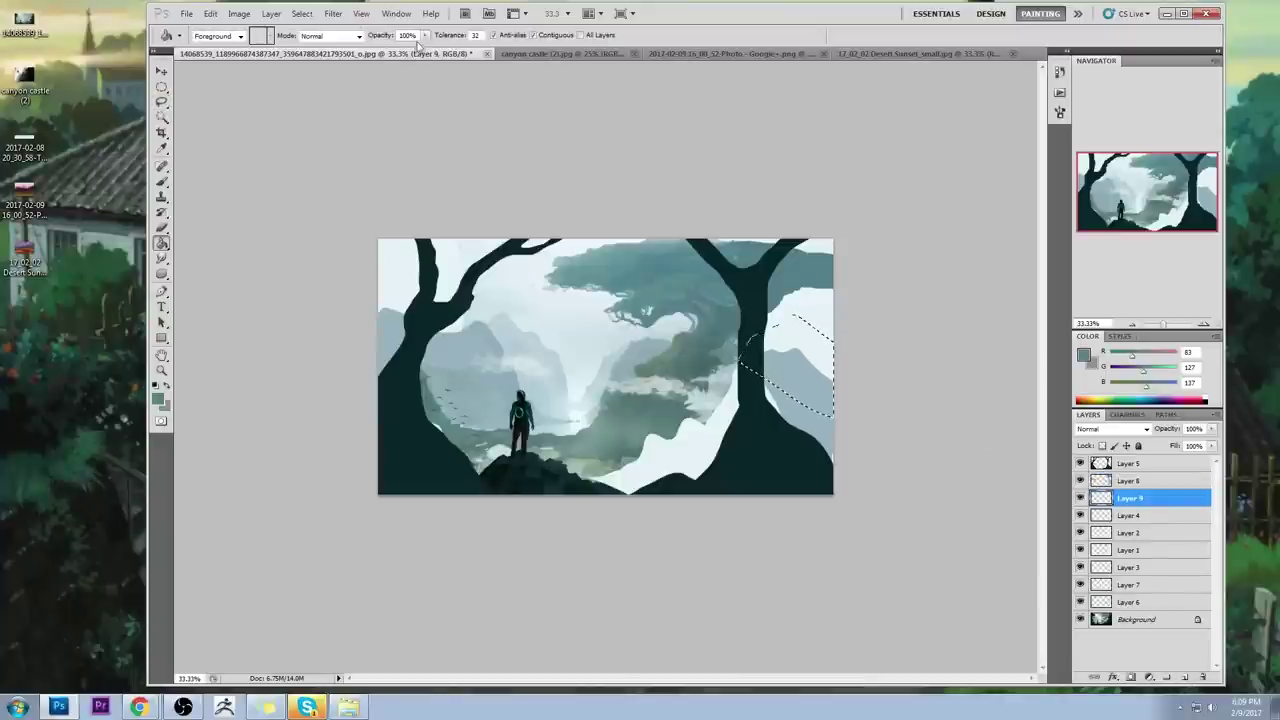
{"action": "left_click", "coordinate": [524, 334], "text": "alt"}
{"action": "left_click", "coordinate": [811, 335]}
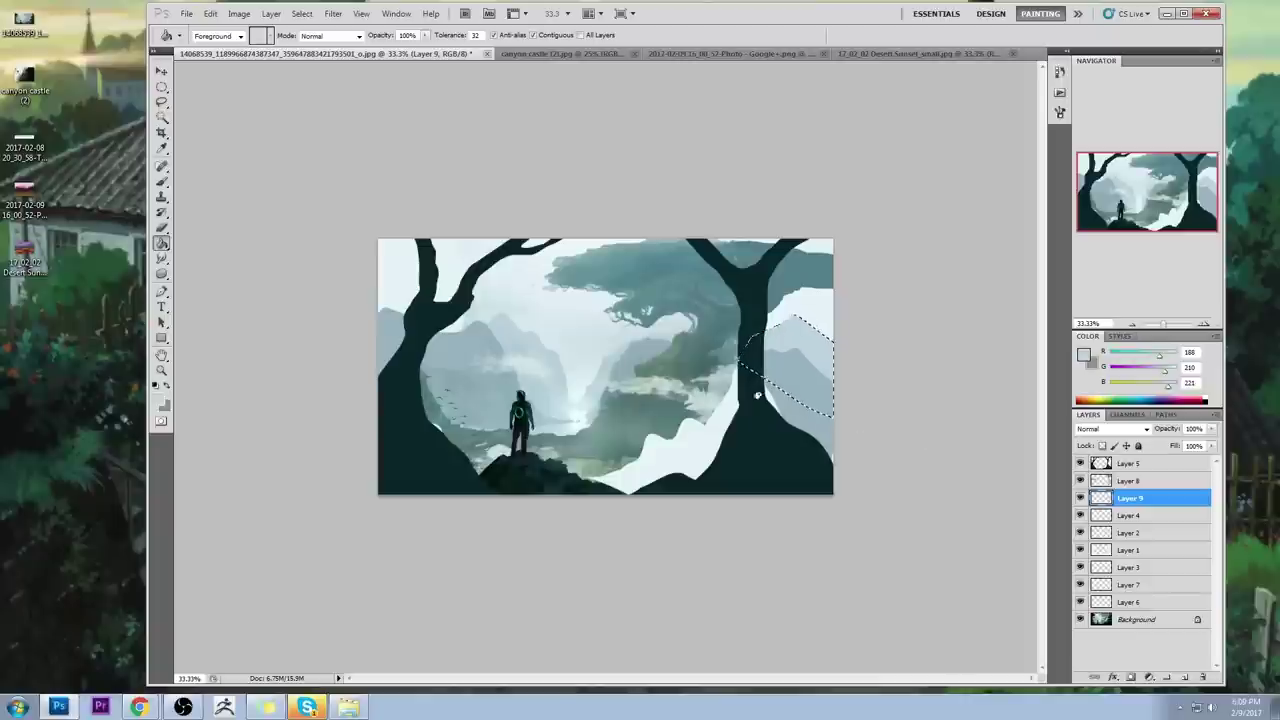
{"action": "key", "text": "m"}
{"action": "right_click", "coordinate": [685, 348]}
{"action": "left_click", "coordinate": [708, 357]}
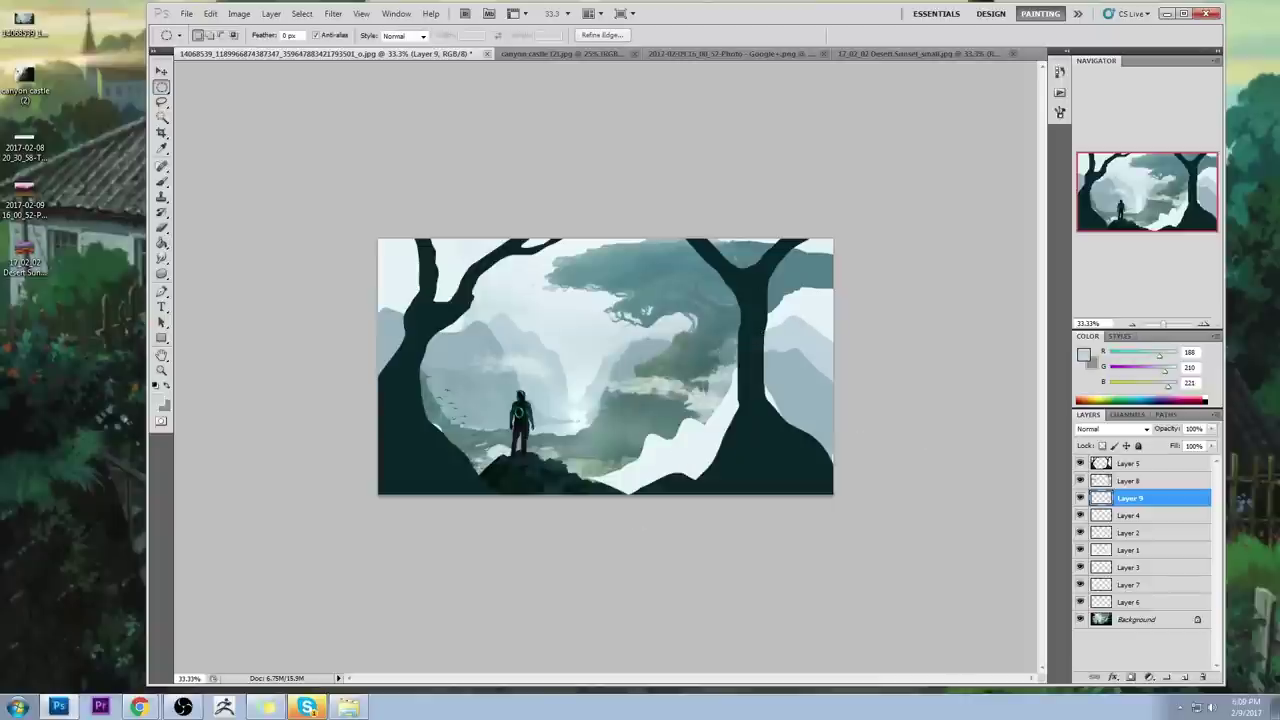
Step: Erase the right tree's trunk and branches on Layer 5 with a textured 175 px eraser brush, reshaping its base into a low mound
{"action": "left_click", "coordinate": [1130, 464]}
{"action": "key", "text": "e"}
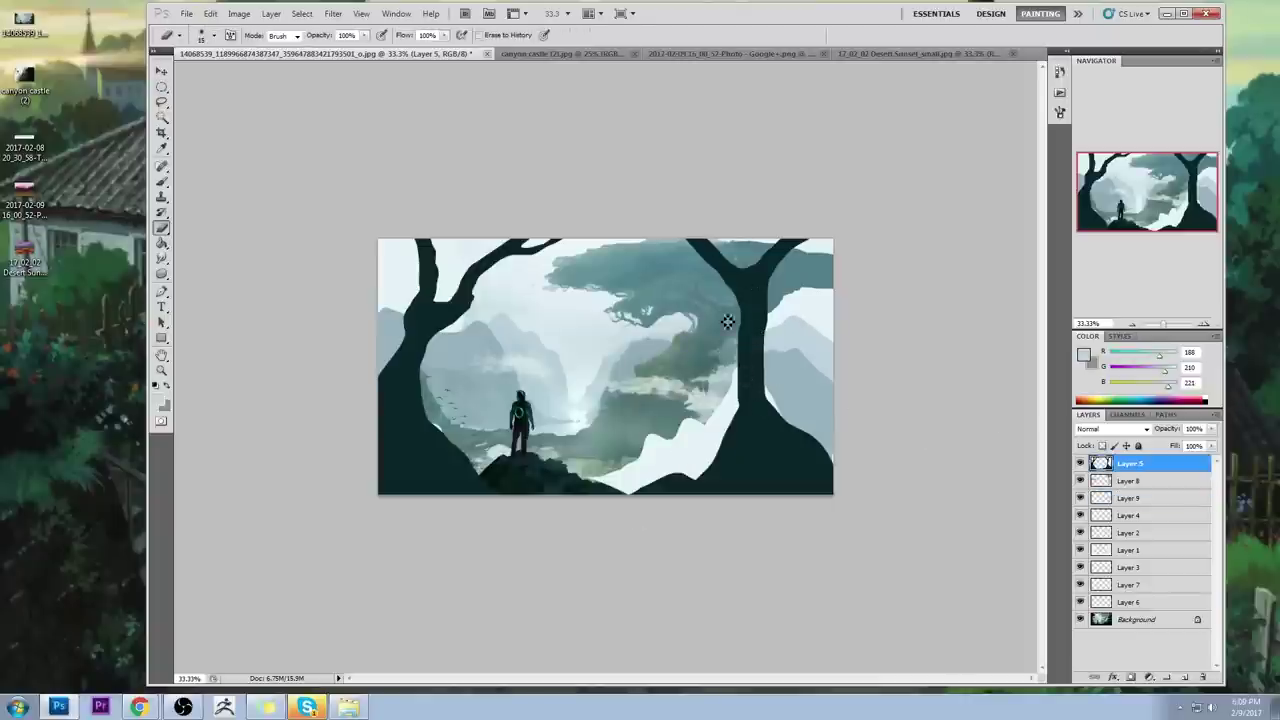
{"action": "right_click", "coordinate": [683, 194]}
{"action": "left_click", "coordinate": [828, 486]}
{"action": "left_click", "coordinate": [921, 209]}
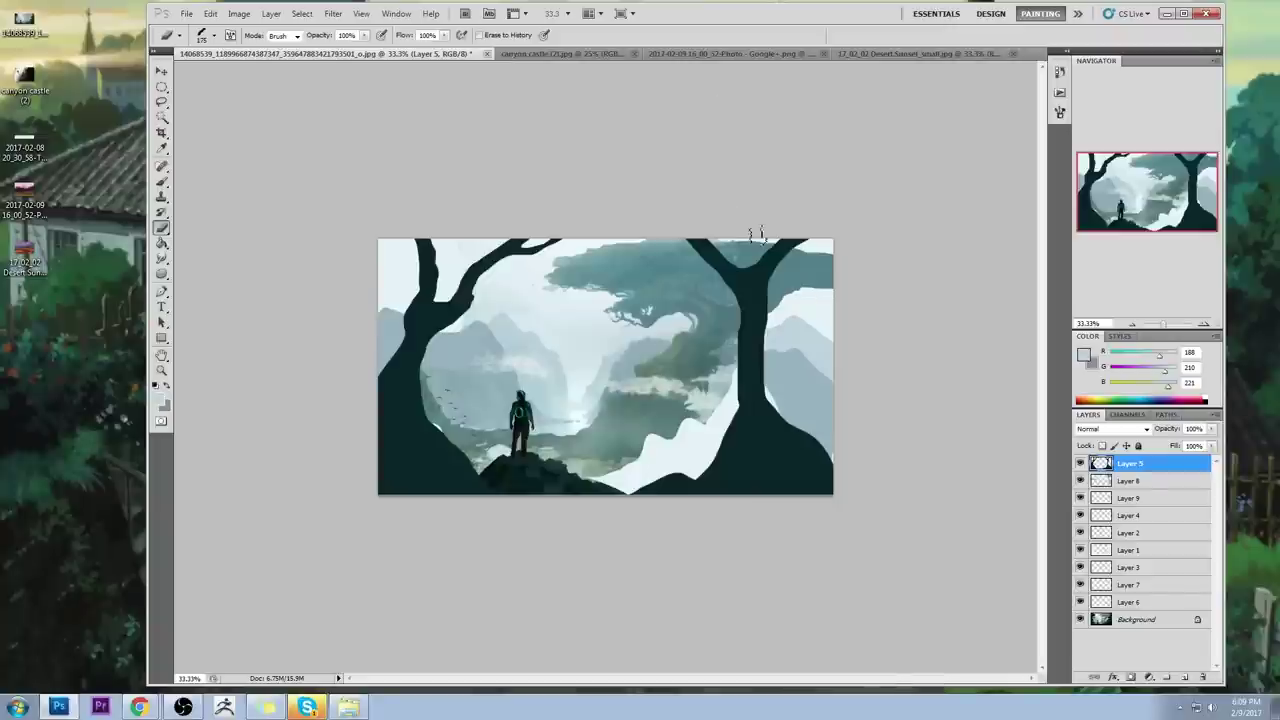
{"action": "mouse_move", "coordinate": [797, 348]}
{"action": "left_mouse_down"}
{"action": "mouse_move", "coordinate": [700, 390]}
{"action": "mouse_move", "coordinate": [784, 290]}
{"action": "mouse_move", "coordinate": [810, 224]}
{"action": "mouse_move", "coordinate": [610, 246]}
{"action": "left_mouse_up"}
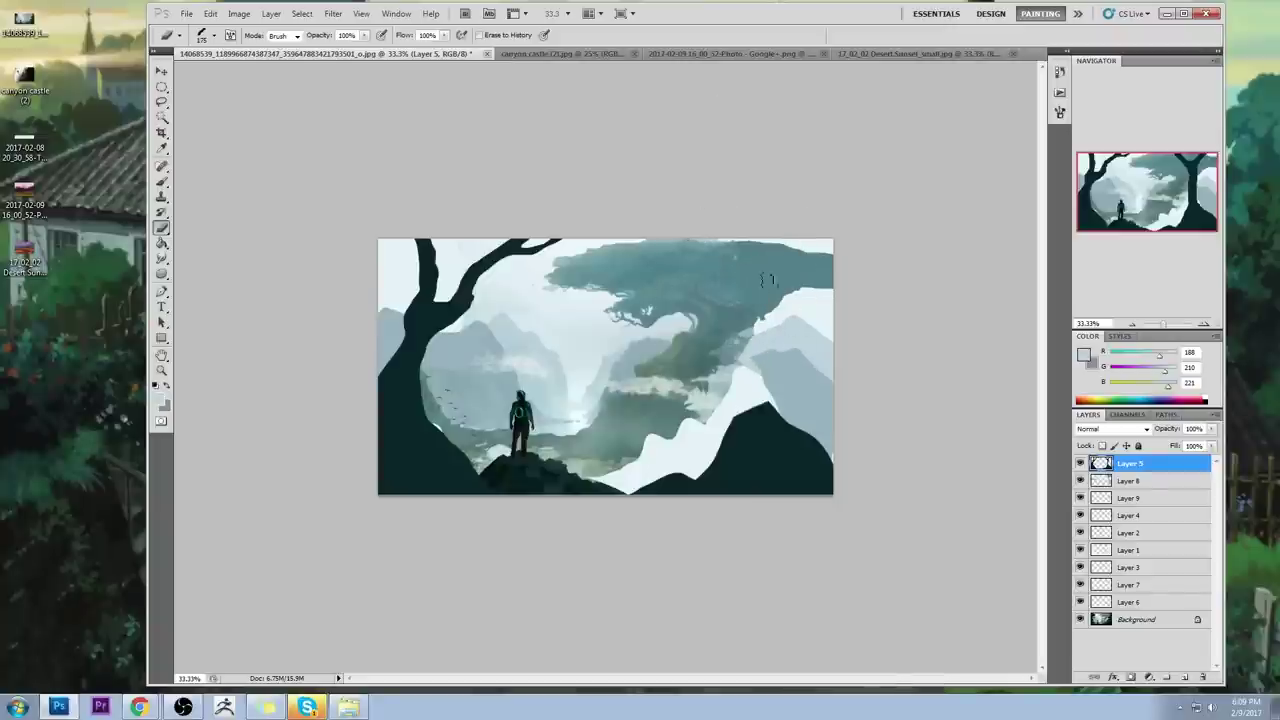
{"action": "left_click_drag", "start_coordinate": [770, 402], "coordinate": [746, 423]}
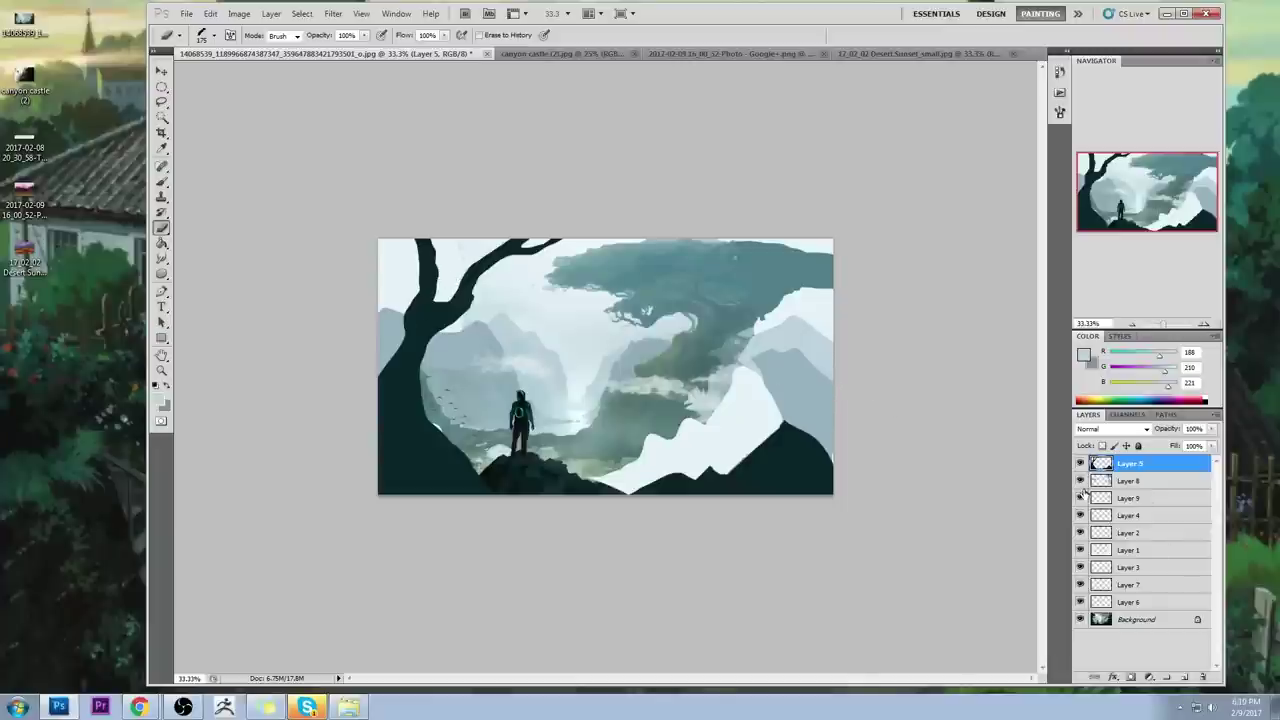
Step: Toggle Layer 1 off and on to compare the foliage, and hide Layer 5 and Layer 8
{"action": "left_click", "coordinate": [1080, 550]}
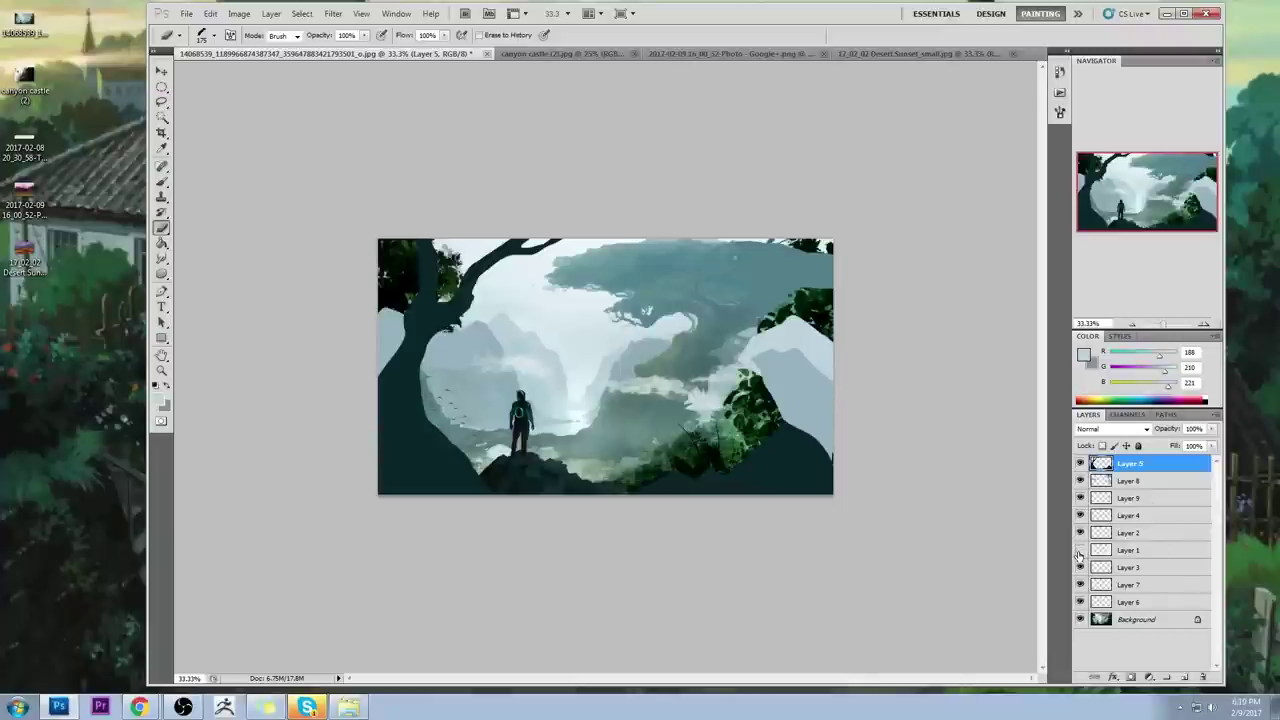
{"action": "left_click", "coordinate": [1080, 553]}
{"action": "left_click_drag", "start_coordinate": [1080, 481], "coordinate": [1080, 465]}
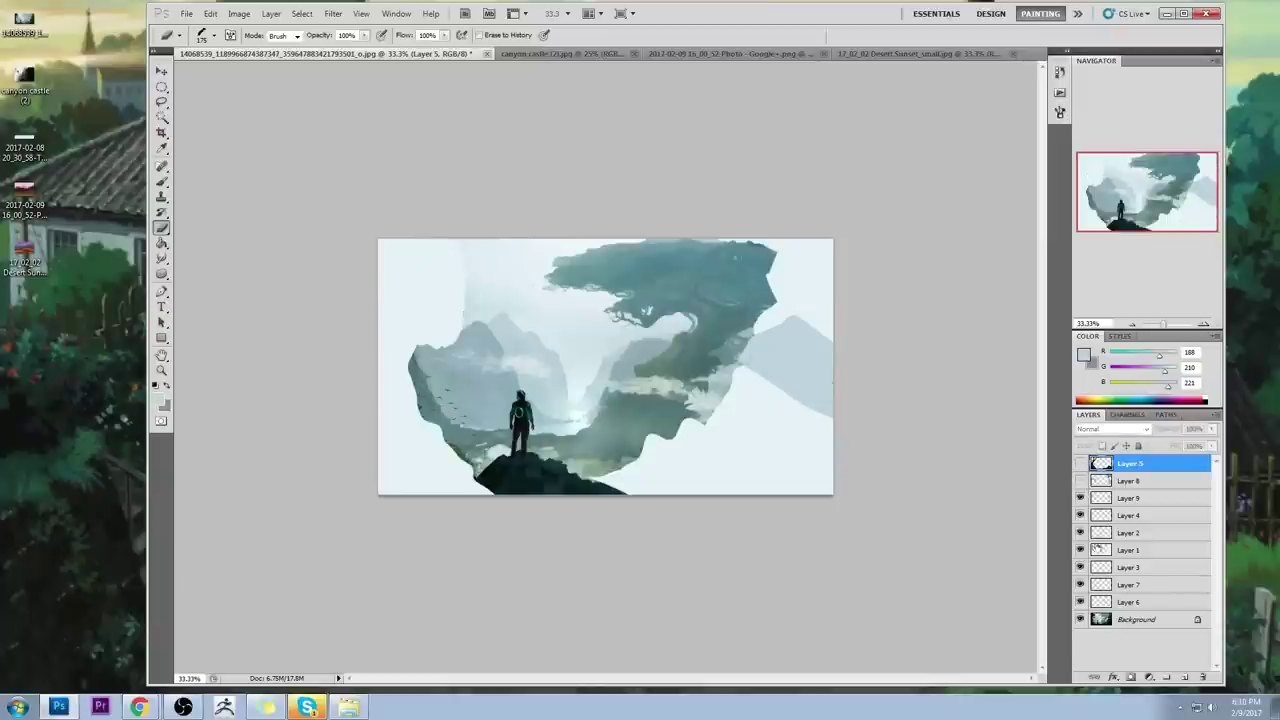
Step: Hide Layer 1 and Layer 9 to show the original foliage, and glance at the Desert Sunset image before returning to the painting
{"action": "left_click", "coordinate": [1080, 550]}
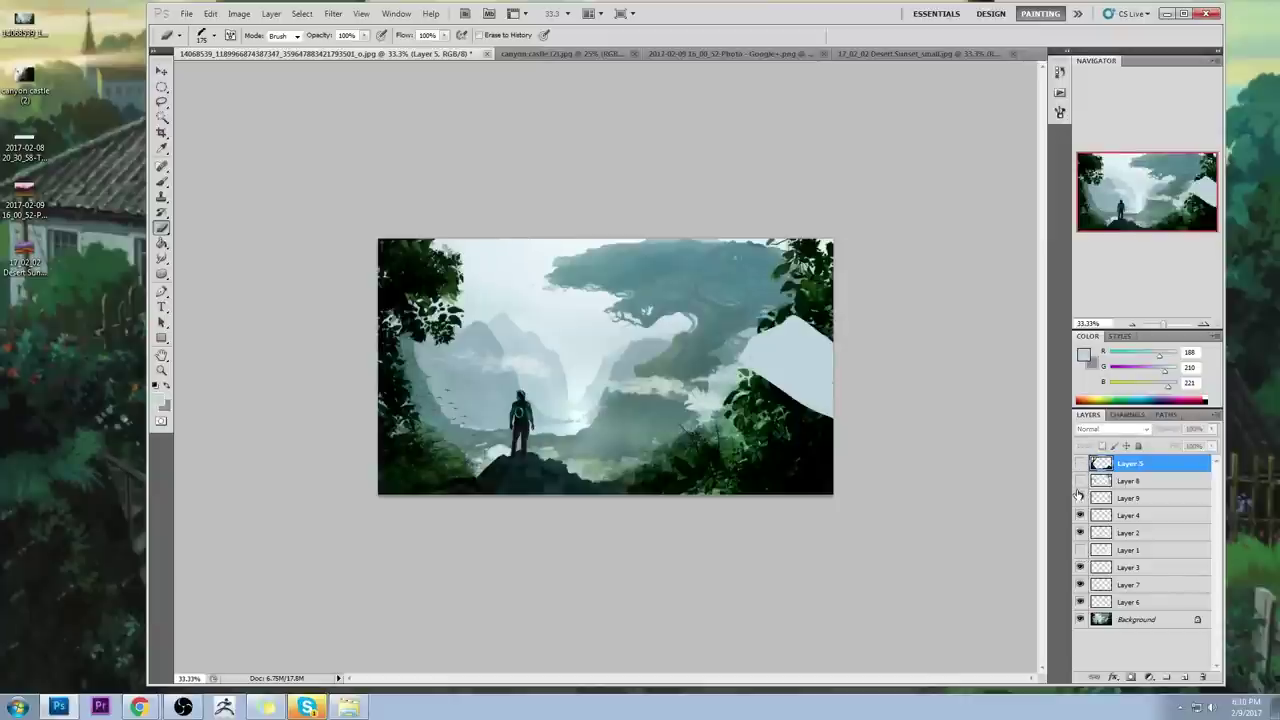
{"action": "left_click", "coordinate": [1080, 498]}
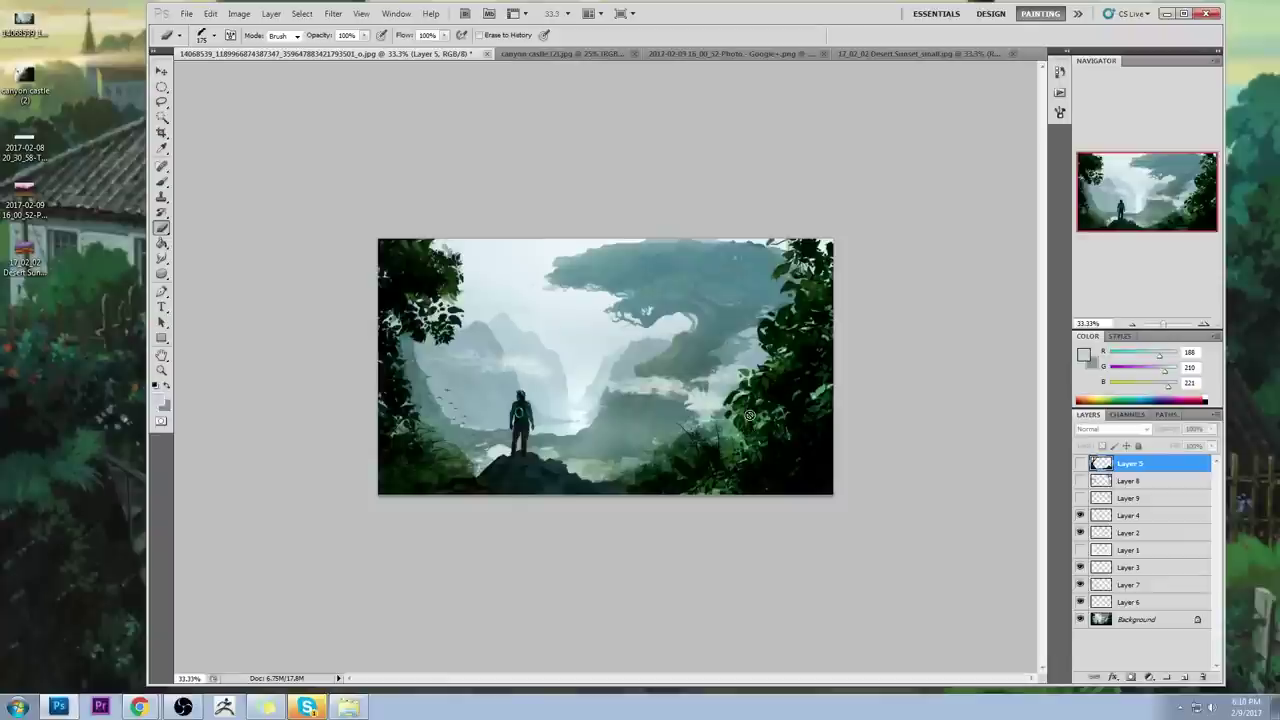
{"action": "left_click", "coordinate": [946, 55]}
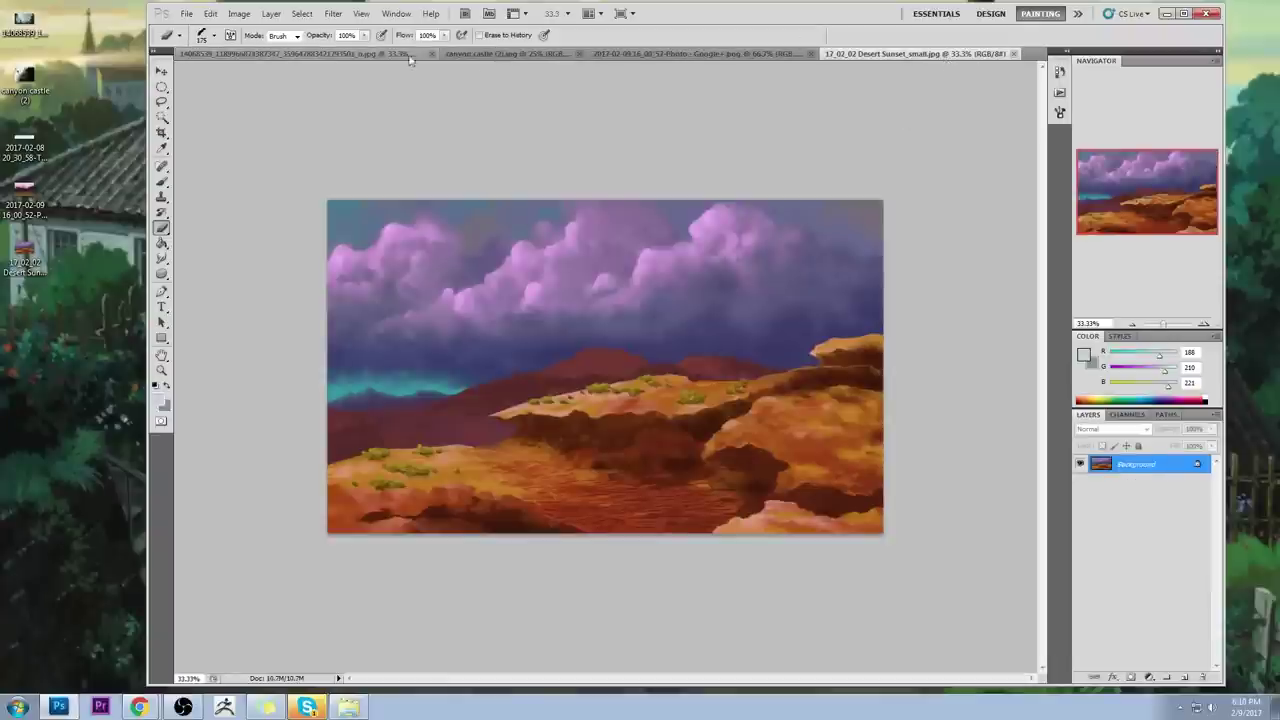
{"action": "left_click", "coordinate": [416, 55]}
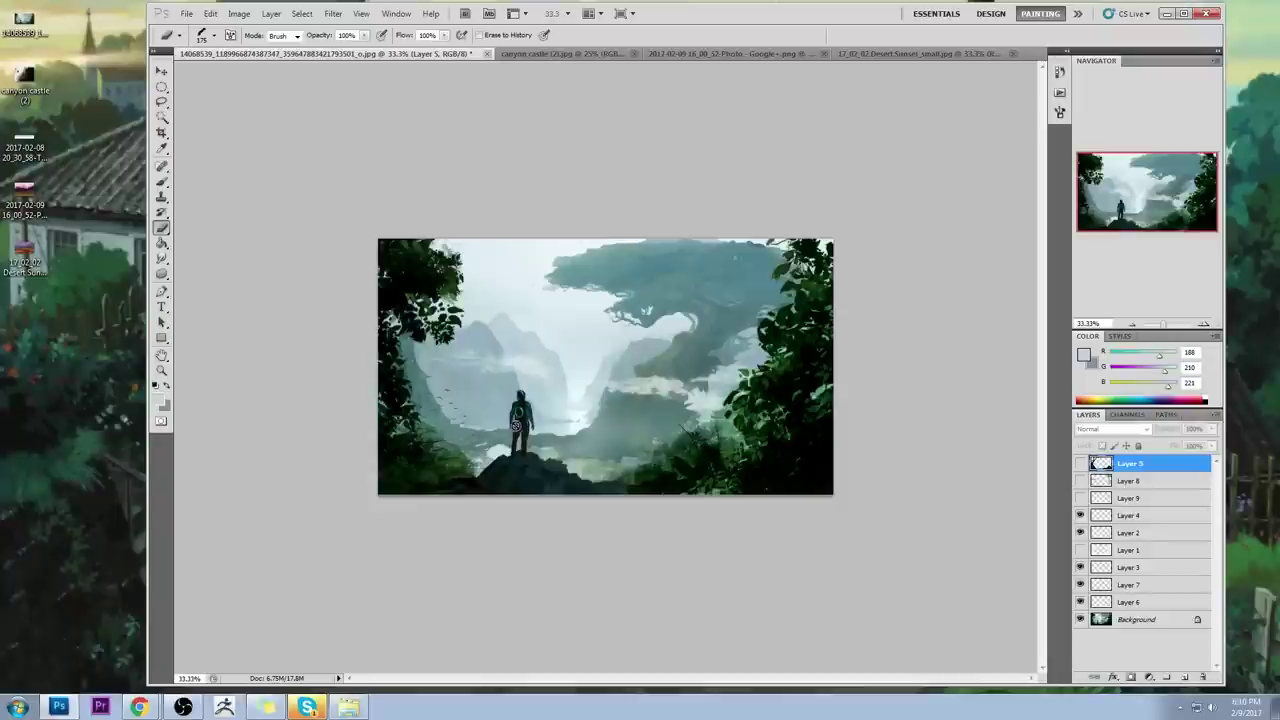
Step: Preview Layer 9, Layer 8 and Layer 5, leaving them hidden, and turn Layer 1 back on
{"action": "left_click", "coordinate": [1080, 498]}
{"action": "left_click", "coordinate": [1080, 499]}
{"action": "left_click", "coordinate": [1079, 481]}
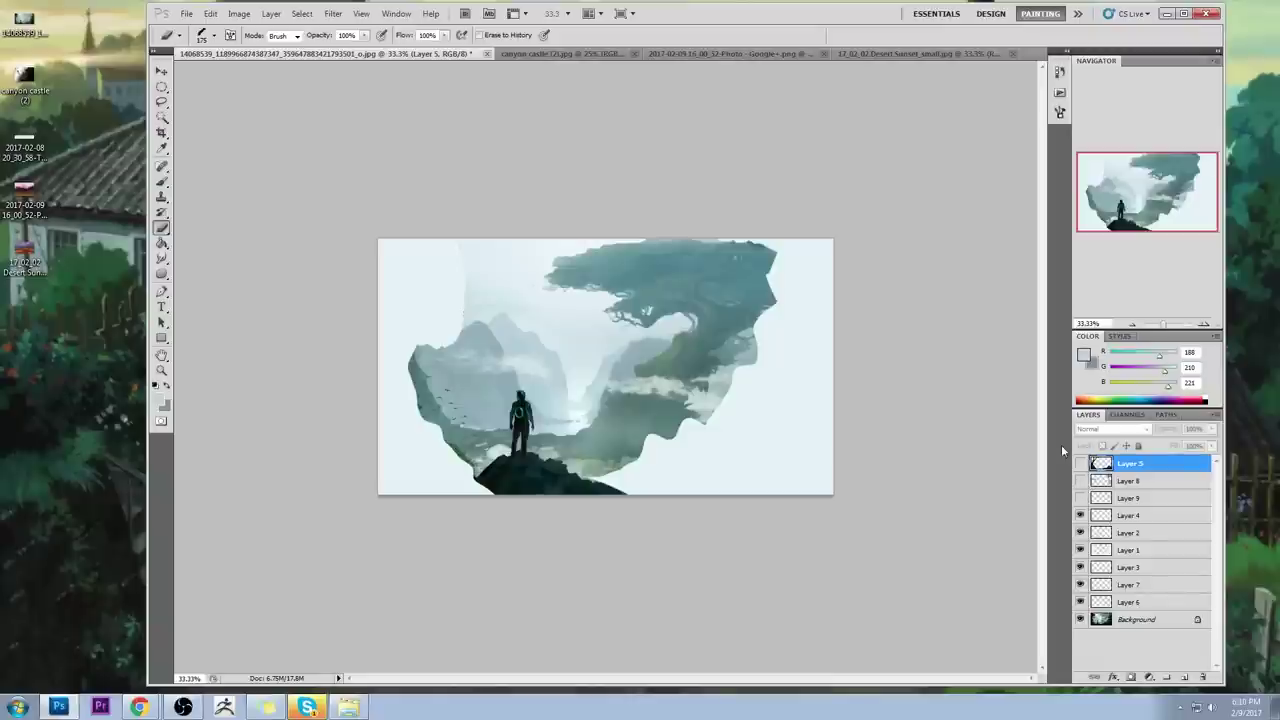
{"action": "left_click", "coordinate": [1080, 466]}
{"action": "left_click", "coordinate": [1080, 465]}
Step: Flatten the image with its hidden layers discarded, and undo the flattening
{"action": "right_click", "coordinate": [1168, 503]}
{"action": "left_click", "coordinate": [1199, 495]}
{"action": "left_click", "coordinate": [571, 267]}
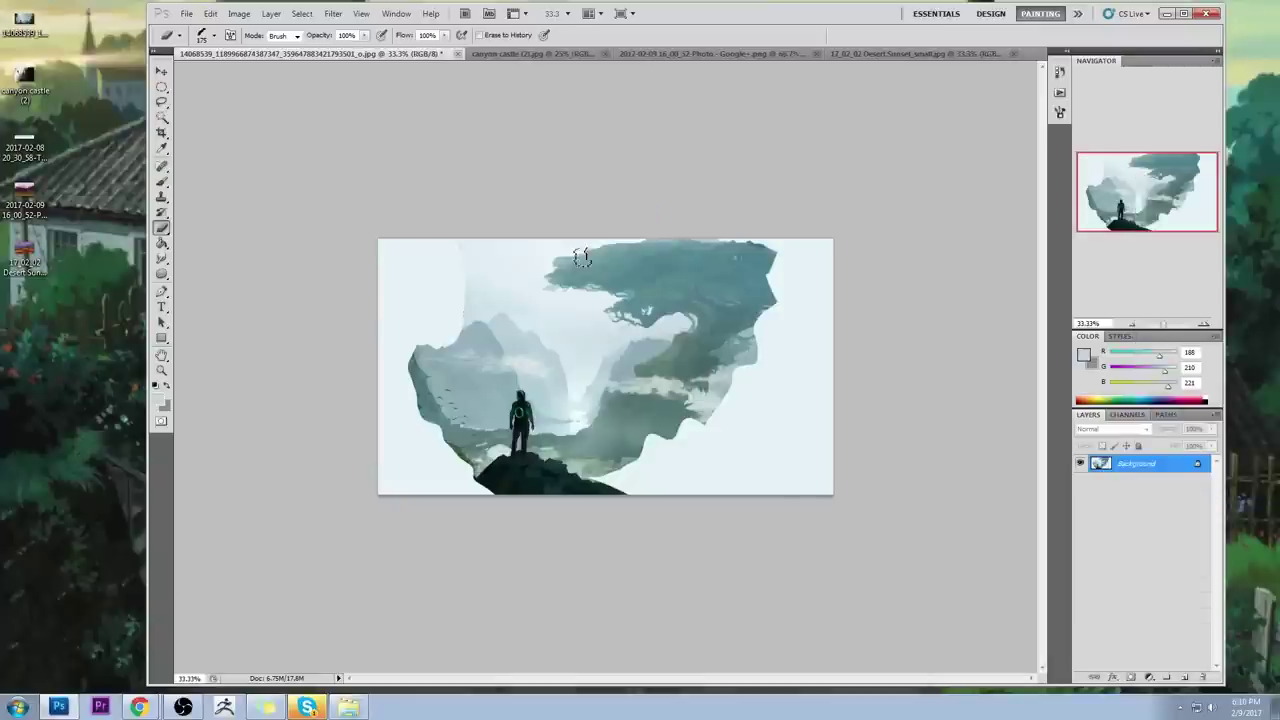
{"action": "key", "text": "ctrl+z"}
Step: Compare the original painting with the reworked version by going back to the initial history state and returning to the last Eraser state
{"action": "left_click", "coordinate": [1059, 72]}
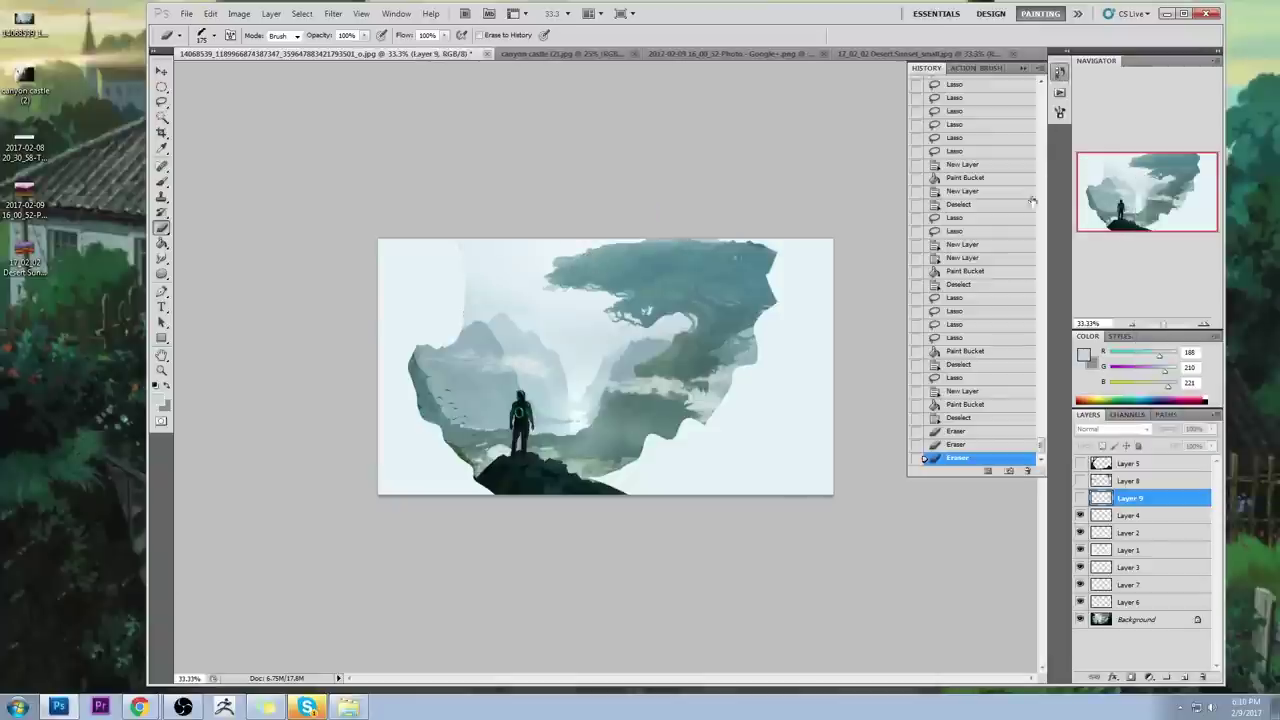
{"action": "mouse_move", "coordinate": [1040, 445]}
{"action": "left_mouse_down"}
{"action": "mouse_move", "coordinate": [1039, 94]}
{"action": "mouse_move", "coordinate": [1042, 449]}
{"action": "left_mouse_up"}
{"action": "left_click", "coordinate": [1012, 86]}
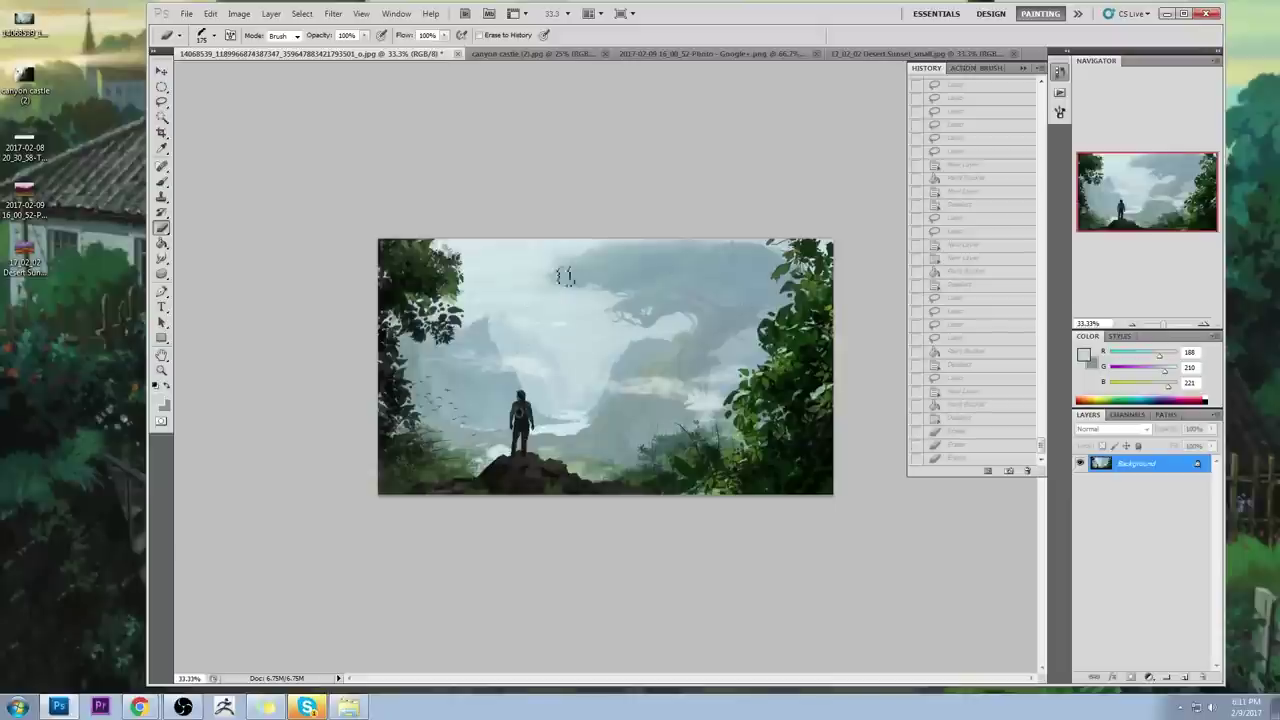
{"action": "left_click", "coordinate": [958, 460]}
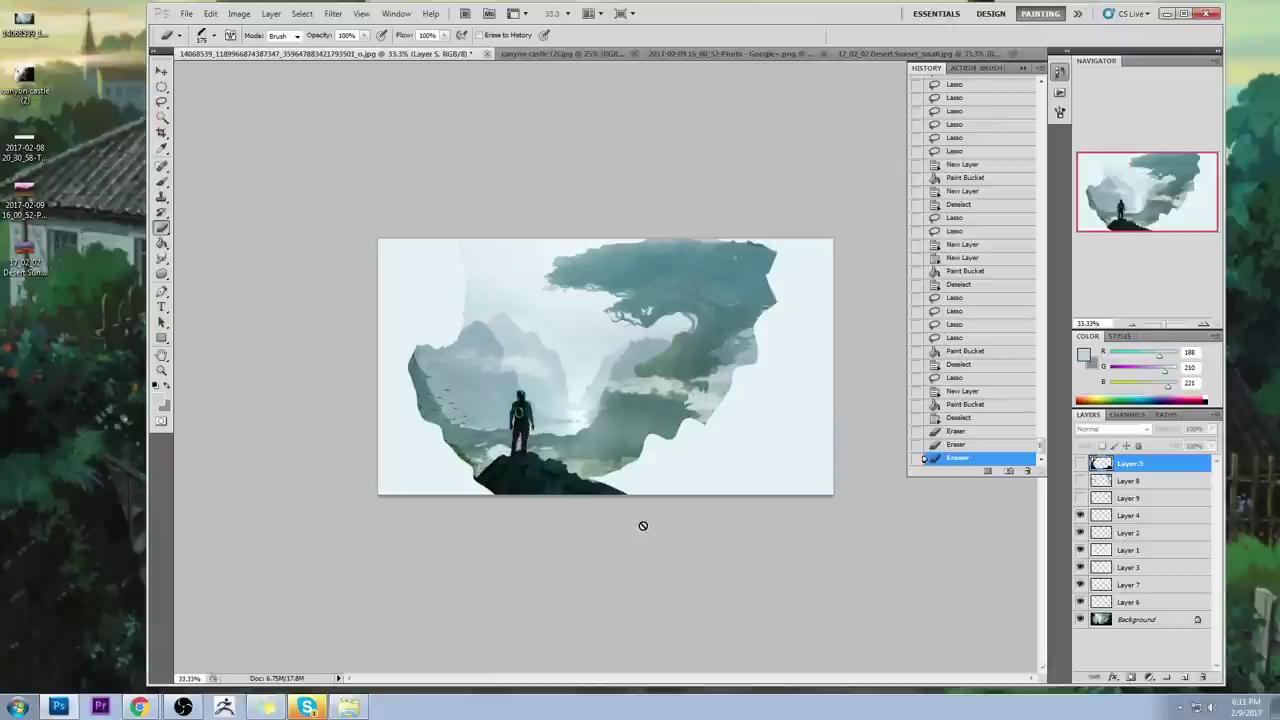
{"action": "left_click", "coordinate": [1023, 69]}
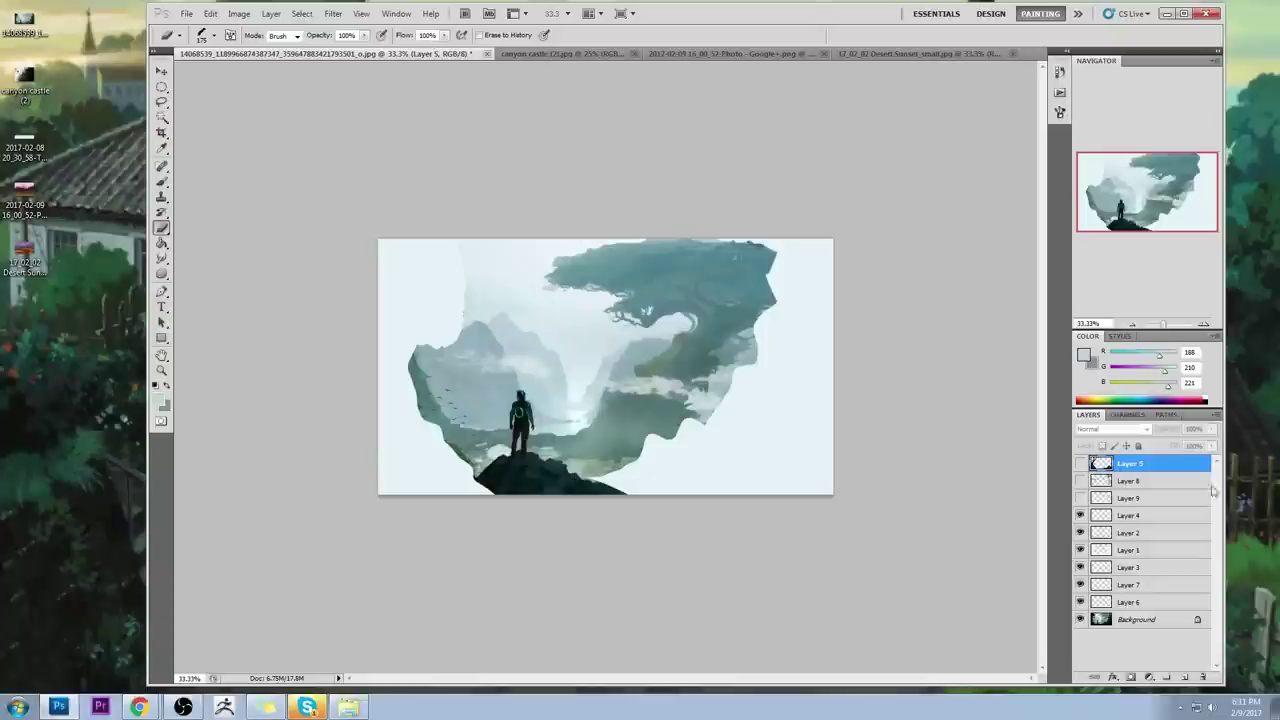
Step: Flatten the image, discarding the hidden layers, and close the document with its changes saved
{"action": "right_click", "coordinate": [1128, 477]}
{"action": "left_click", "coordinate": [1145, 462]}
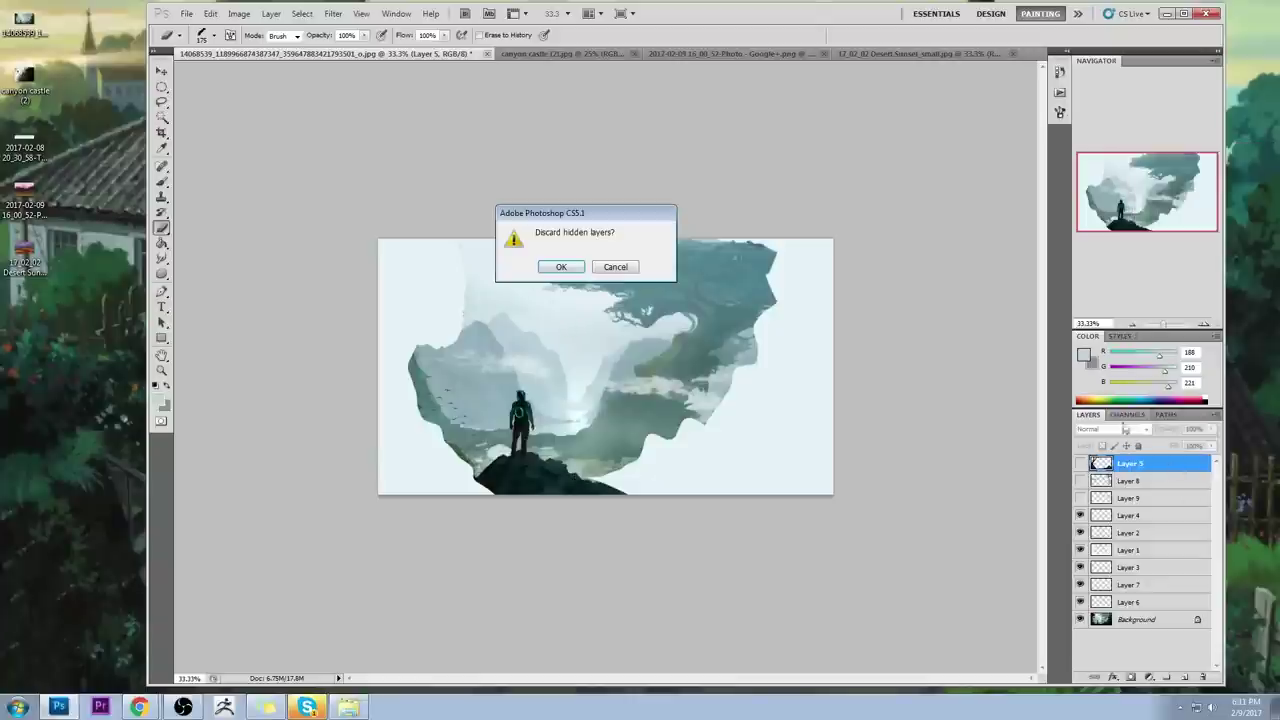
{"action": "left_click", "coordinate": [554, 270]}
{"action": "left_click", "coordinate": [458, 53]}
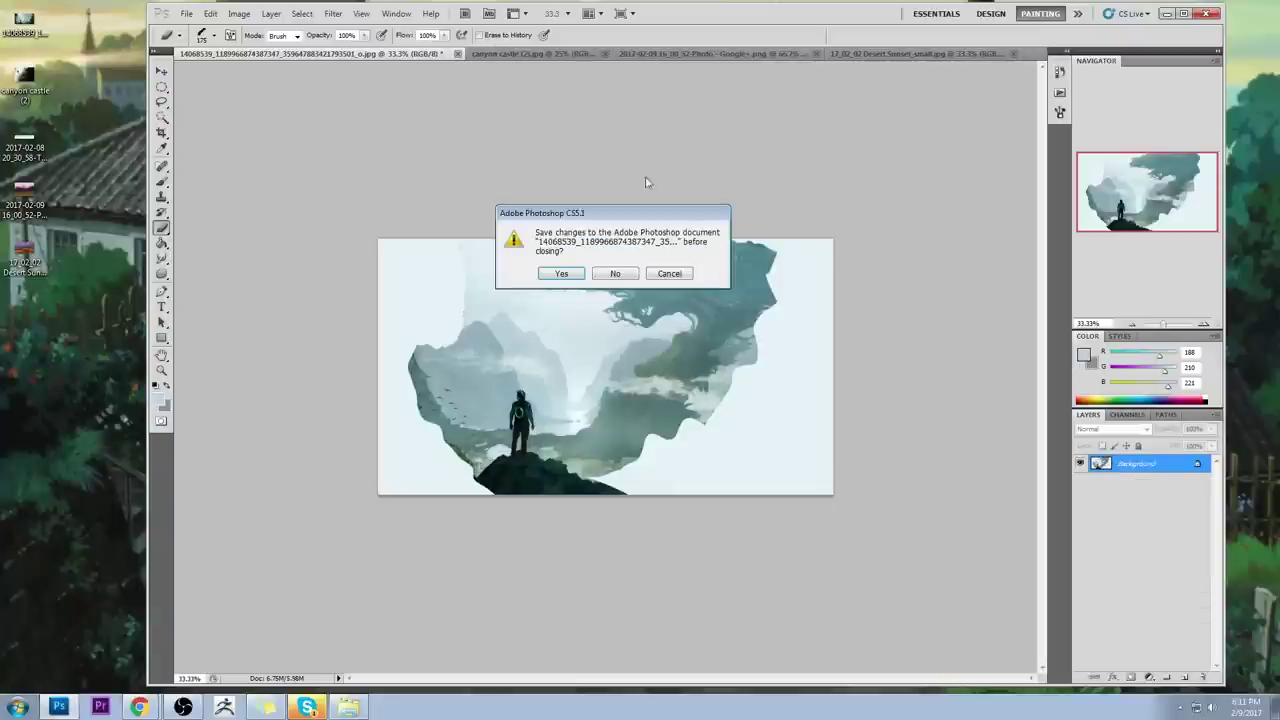
{"action": "left_click", "coordinate": [574, 273]}
{"action": "left_click", "coordinate": [718, 193]}
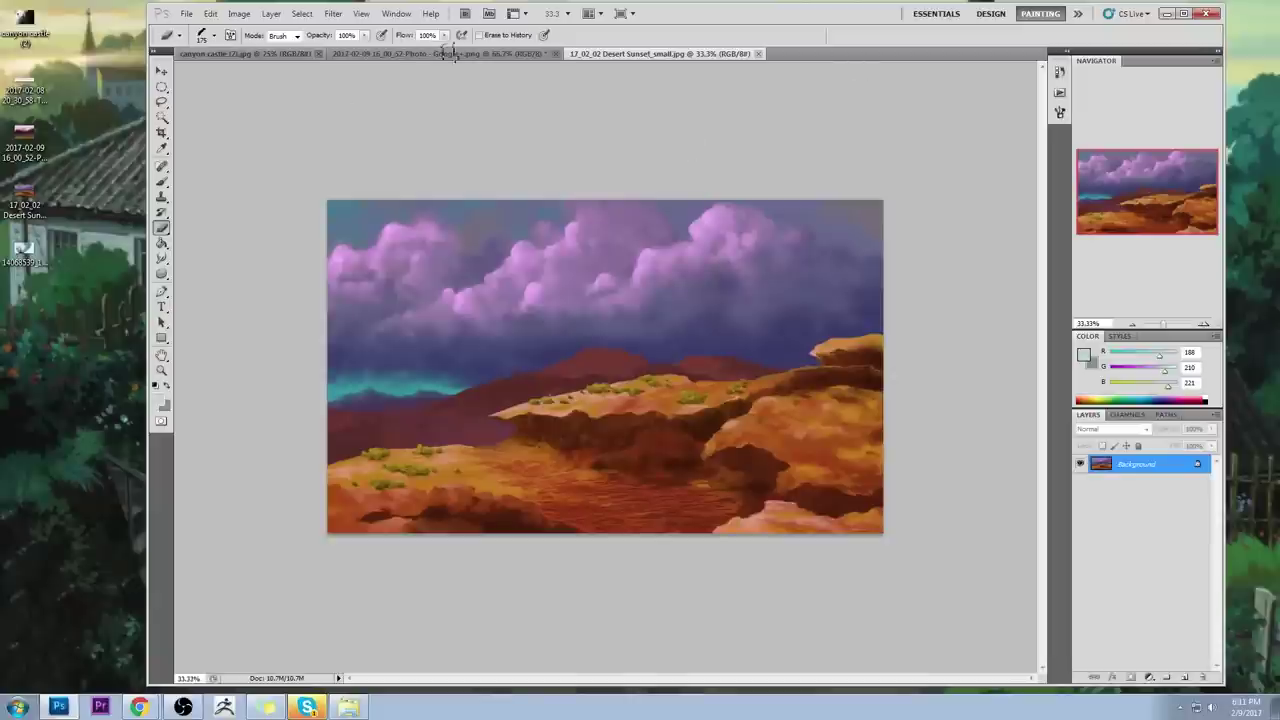
Step: Look at the canyon castle image and switch to the pink mountain and autumn forest painting
{"action": "left_click", "coordinate": [438, 54]}
{"action": "left_click", "coordinate": [298, 54]}
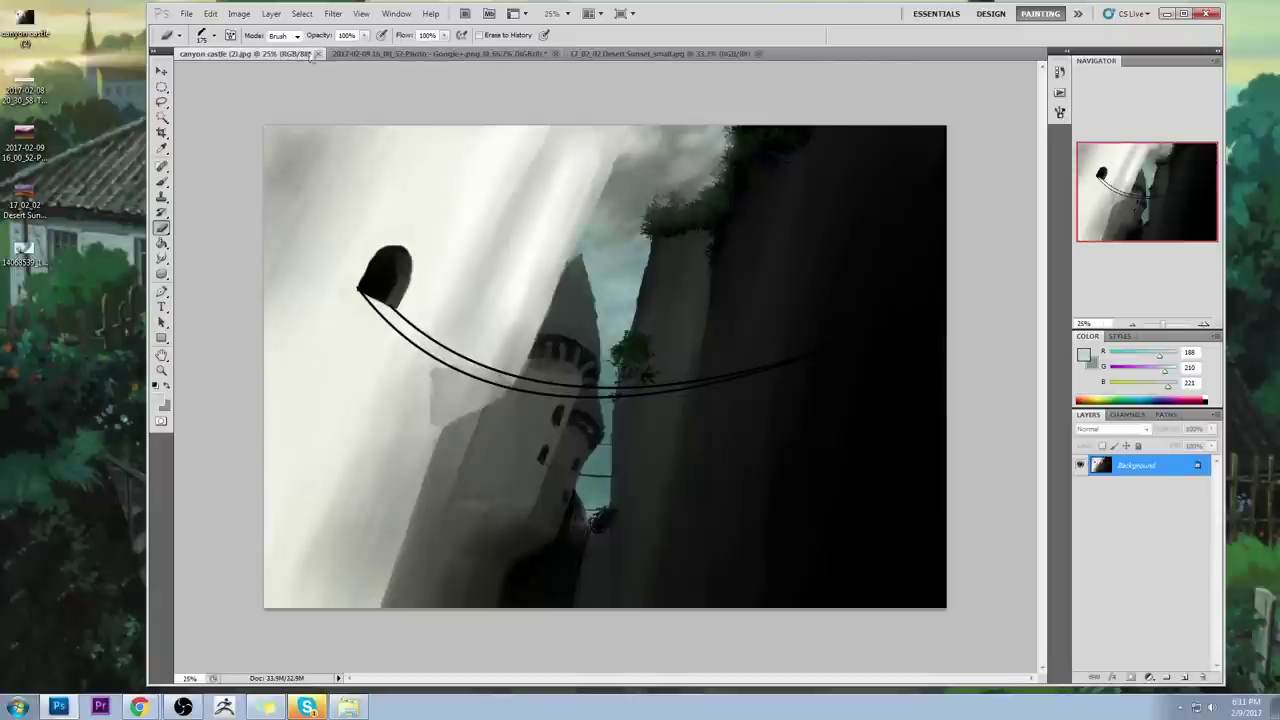
{"action": "left_click", "coordinate": [484, 56]}
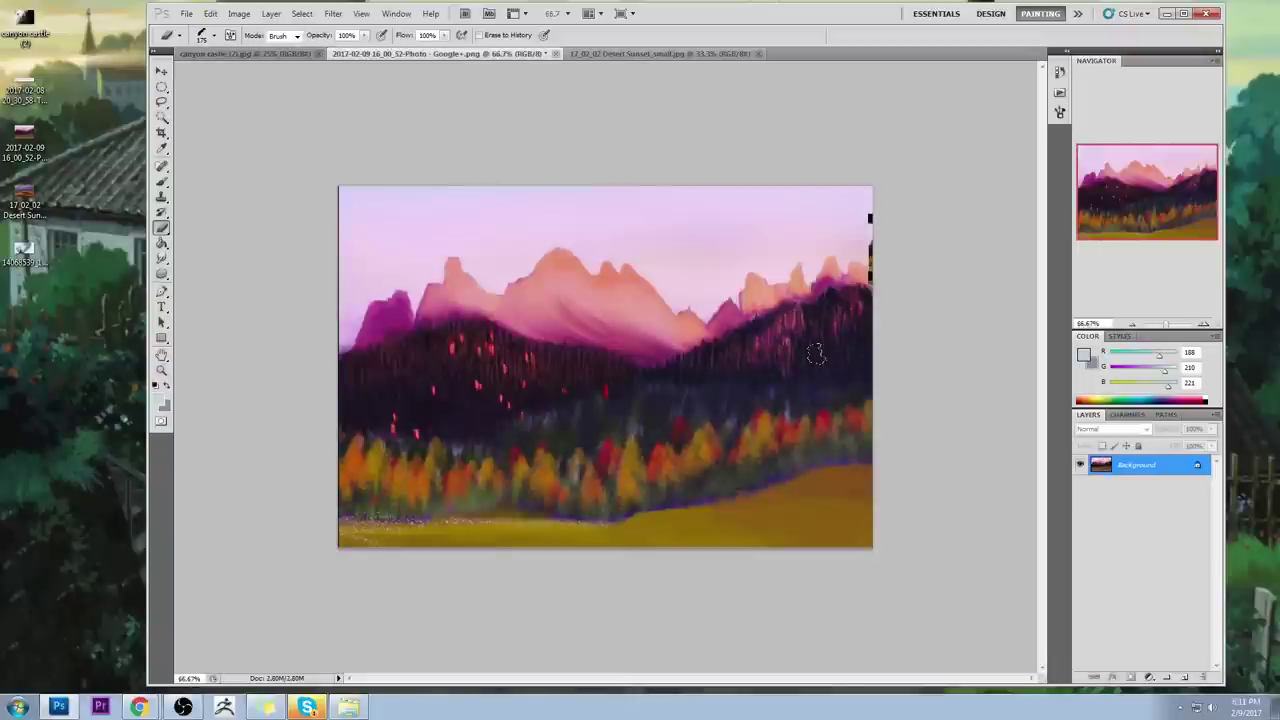
Step: Choose the textured 175 px brush preset, sample the pale pink sky (RGB 230, 205, 234), and reduce the brush size
{"action": "key", "text": "b"}
{"action": "right_click", "coordinate": [664, 298]}
{"action": "left_click", "coordinate": [942, 413]}
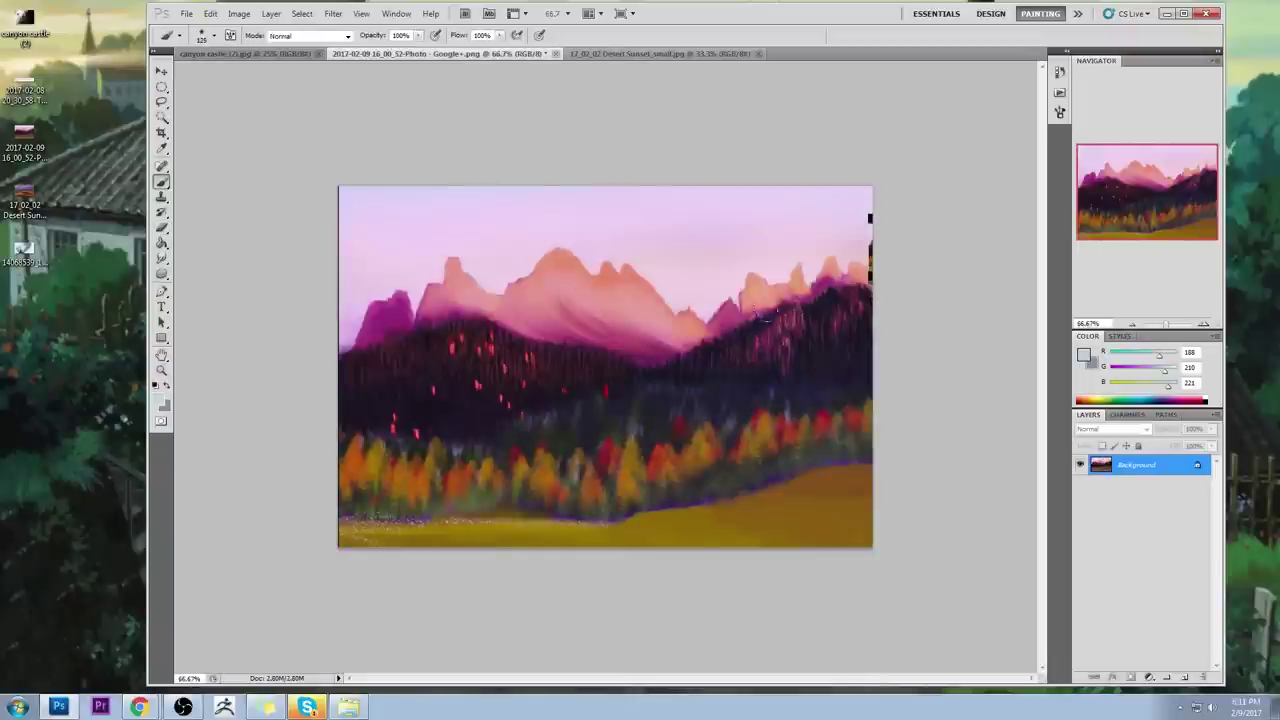
{"action": "key", "text": "bracketright"}
{"action": "key", "text": "bracketright"}
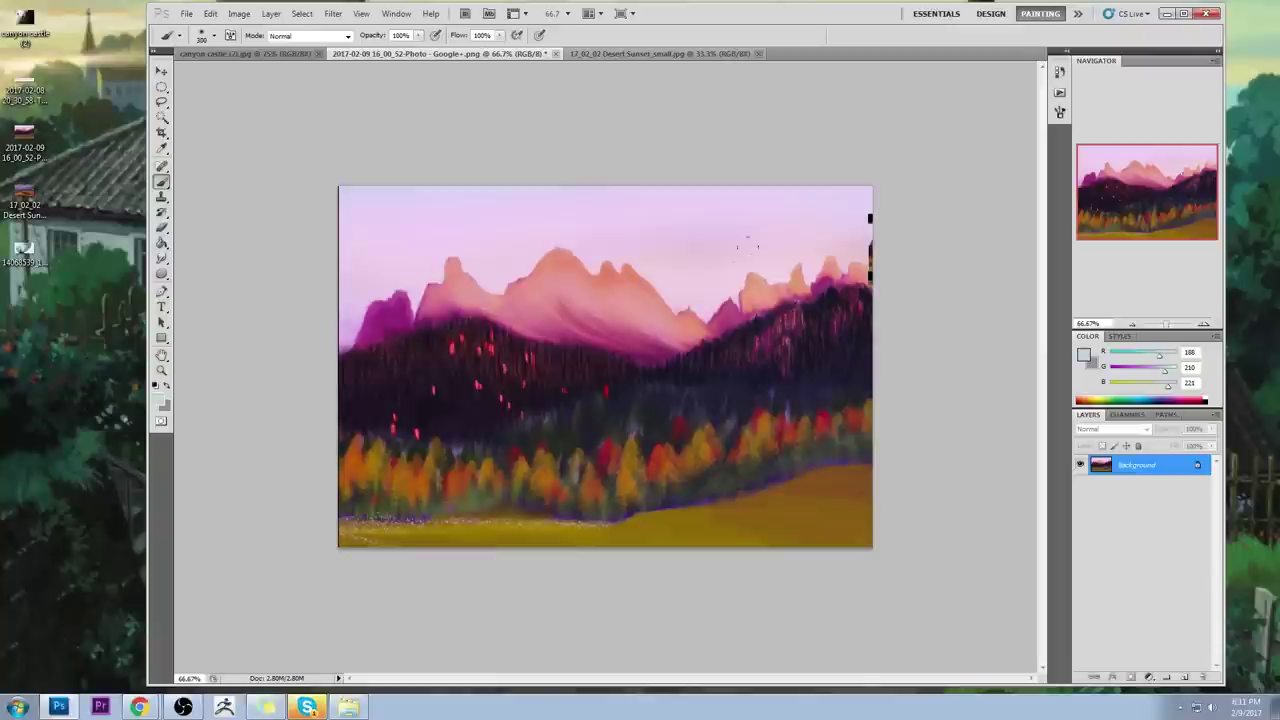
{"action": "right_click", "coordinate": [723, 247]}
{"action": "left_click", "coordinate": [827, 484]}
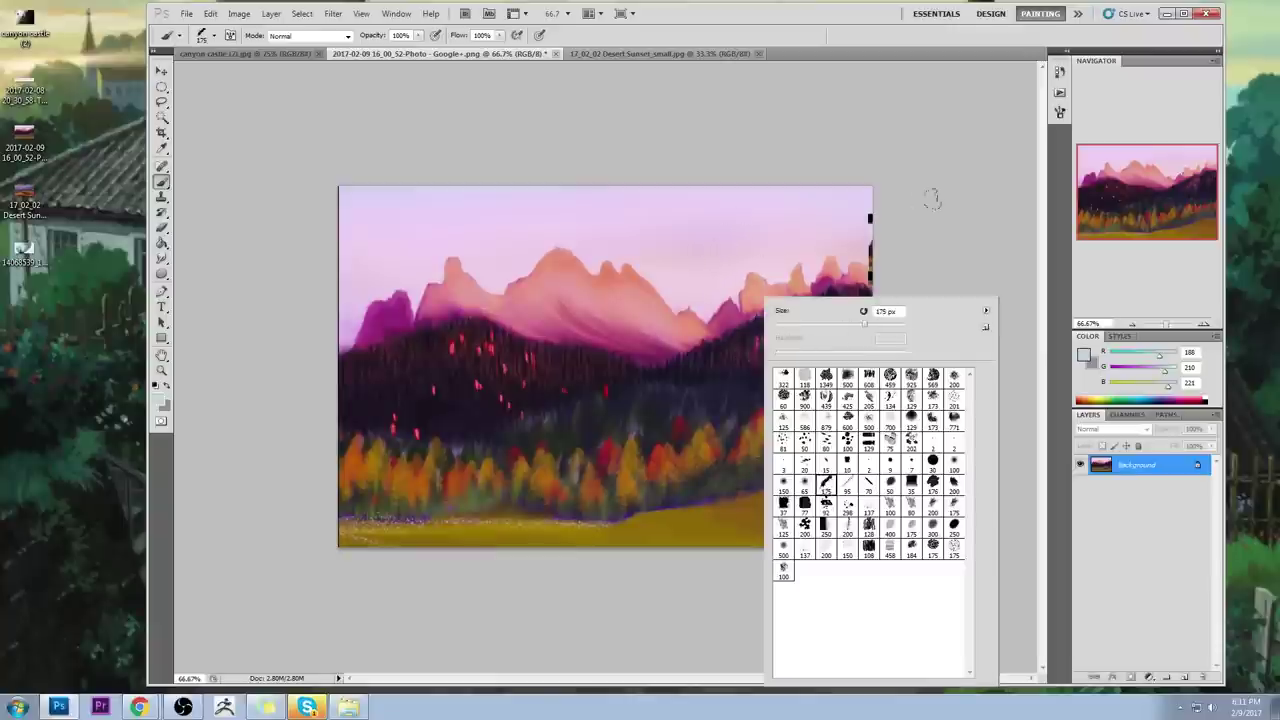
{"action": "left_click", "coordinate": [925, 195]}
{"action": "left_click", "coordinate": [857, 228], "text": "alt"}
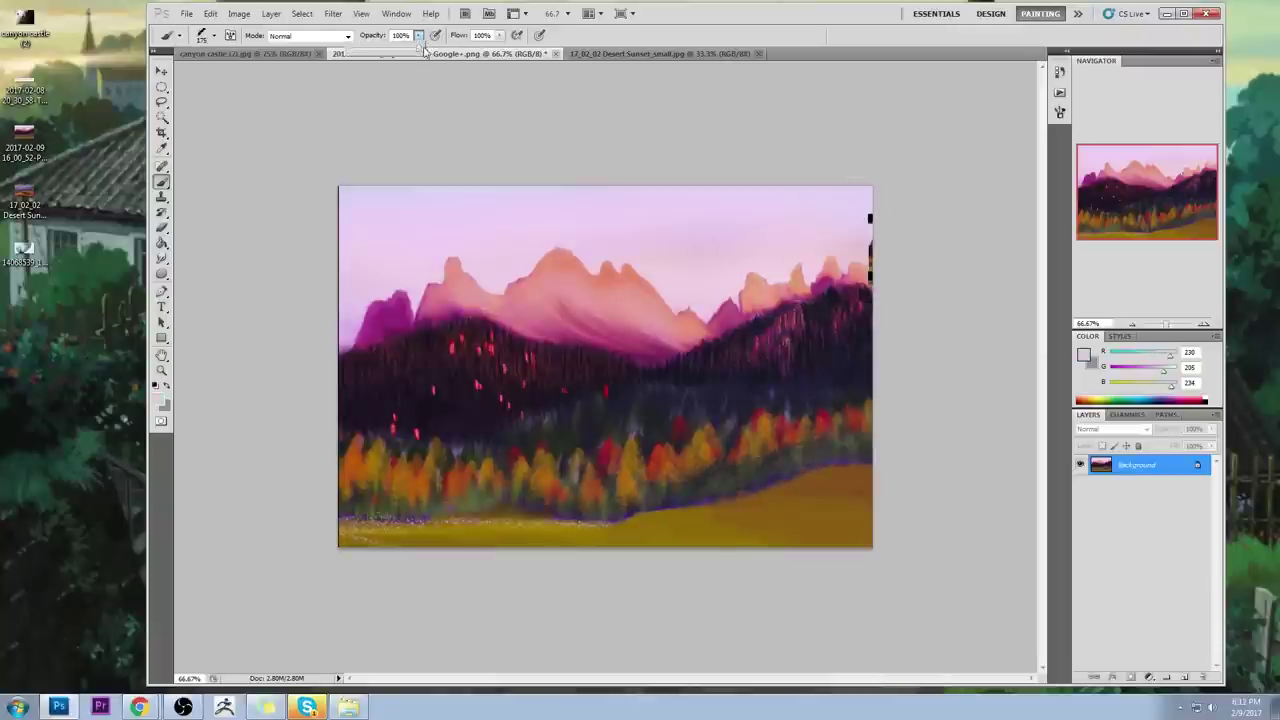
{"action": "key", "text": "bracketleft"}
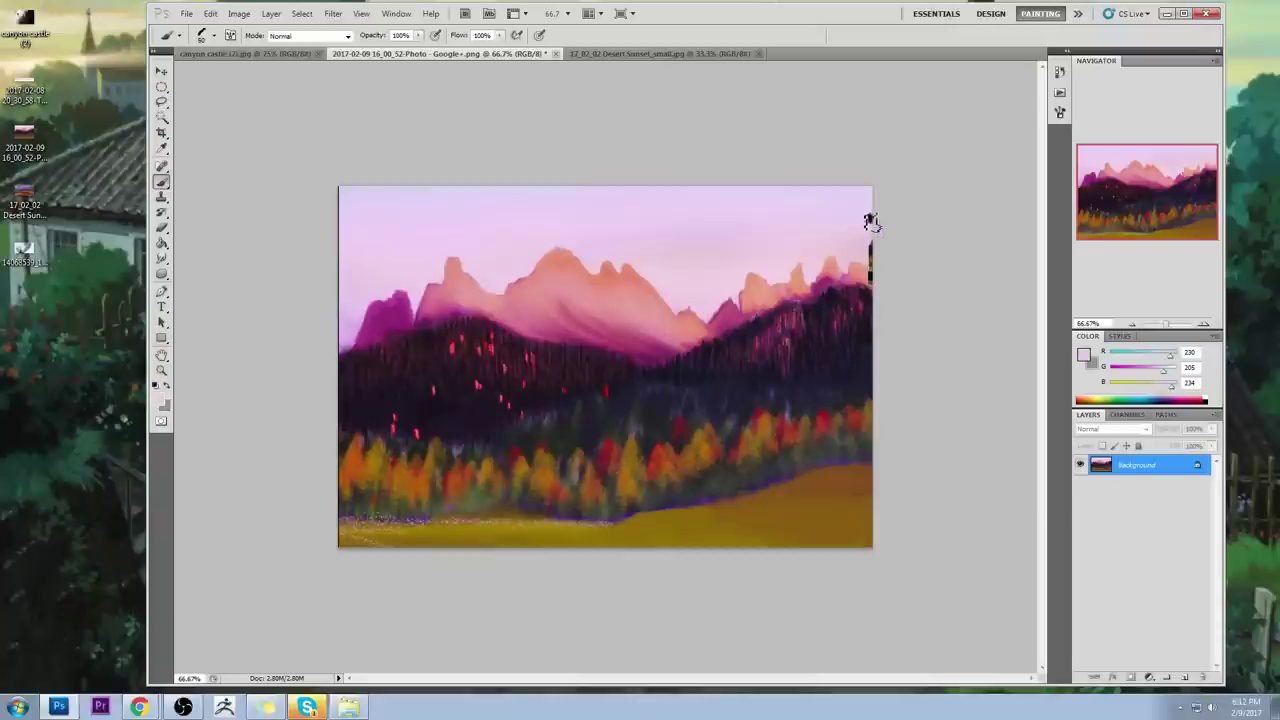
Step: Paint over the black marks on the picture's right edge with sampled sky and mountain colours, reducing the brush to 30 px
{"action": "left_click", "coordinate": [862, 220], "text": "alt"}
{"action": "left_click", "coordinate": [865, 248], "text": "alt"}
{"action": "left_click_drag", "start_coordinate": [870, 248], "coordinate": [872, 254]}
{"action": "left_click", "coordinate": [868, 272], "text": "alt"}
{"action": "key", "text": "bracketleft"}
{"action": "key", "text": "bracketleft"}
{"action": "key", "text": "bracketleft"}
{"action": "key", "text": "bracketleft"}
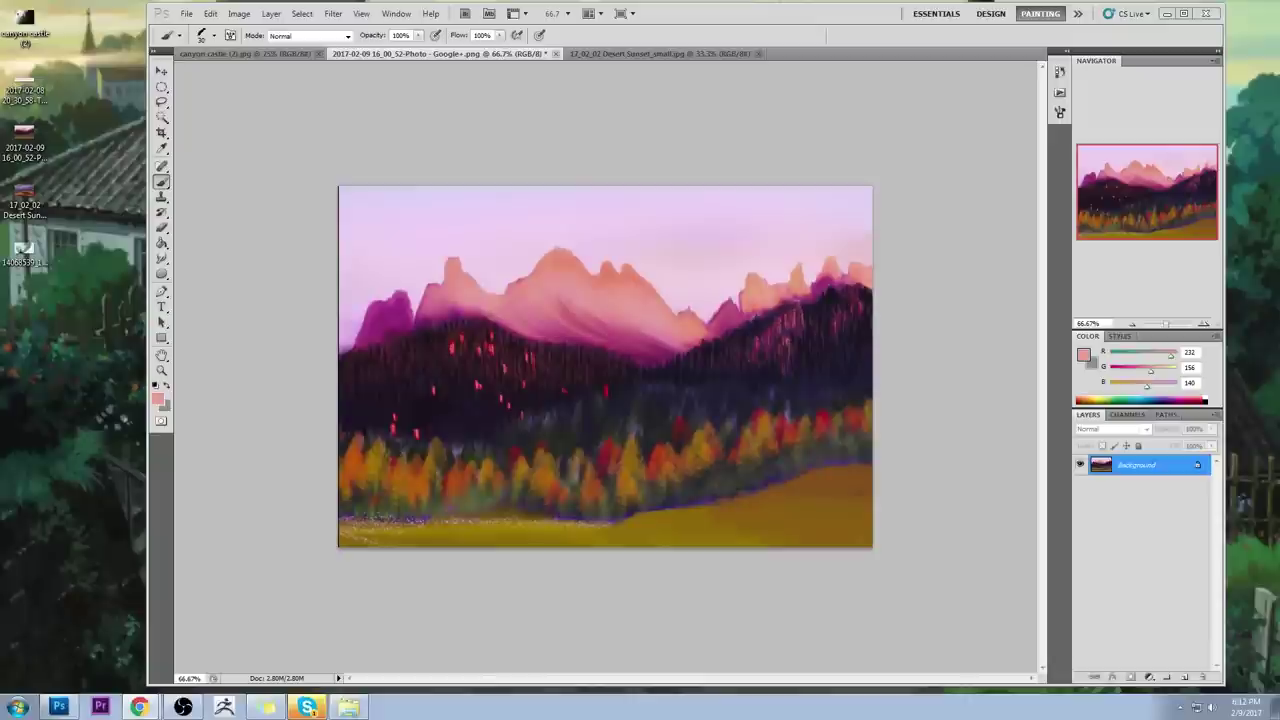
Step: Switch to Chrome and search Google Images for "sunny day winter river"
{"action": "left_click_drag", "start_coordinate": [1279, 50], "coordinate": [600, 40]}
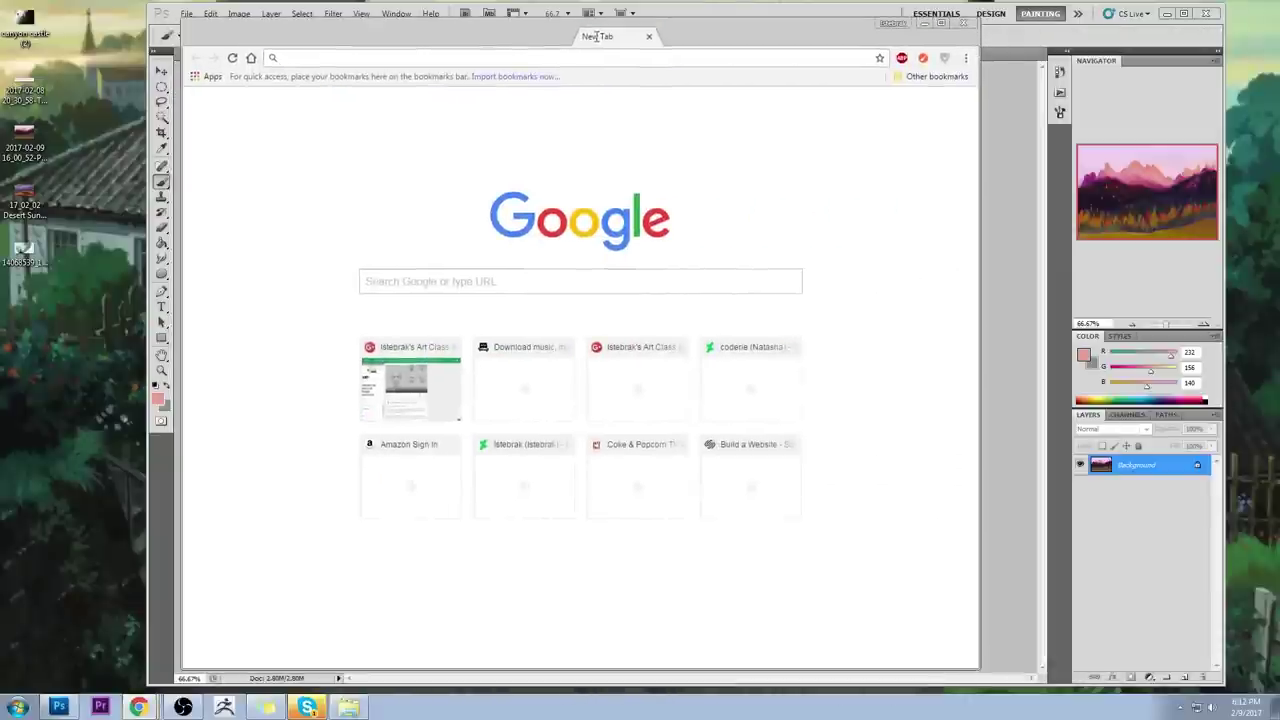
{"action": "type", "text": "su"}
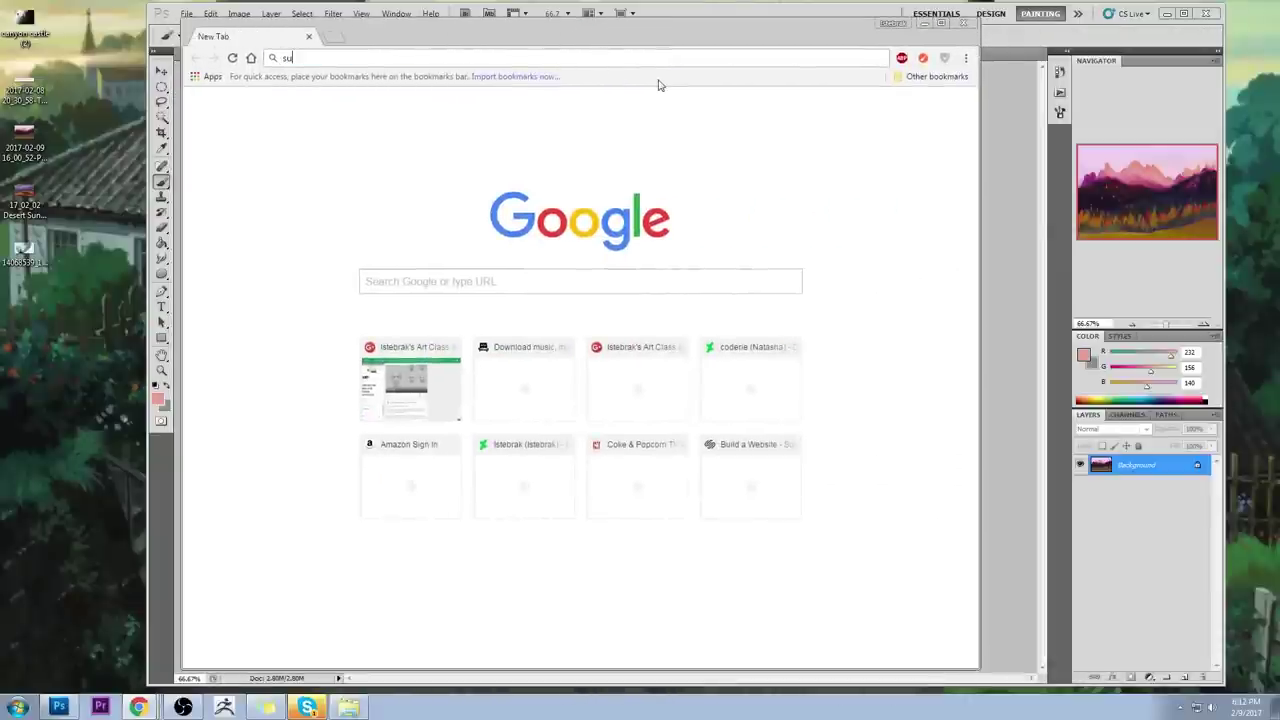
{"action": "type", "text": "nny day winter river"}
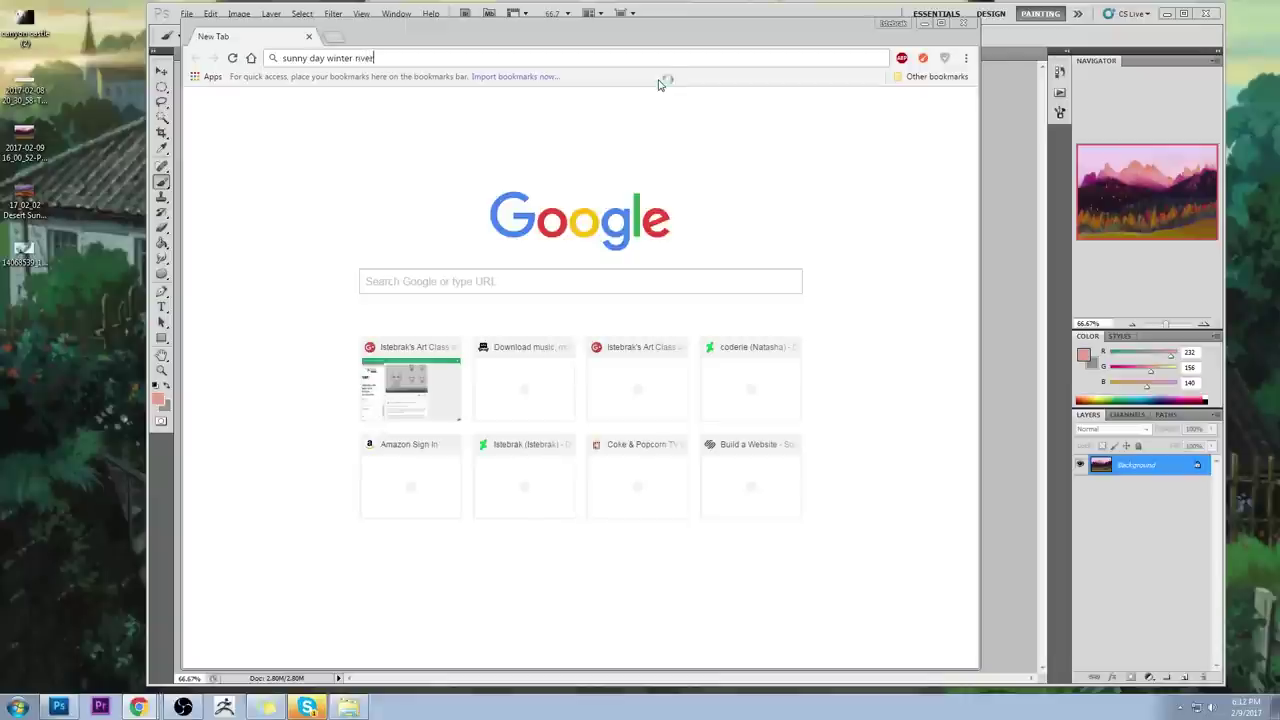
{"action": "key", "text": "Return"}
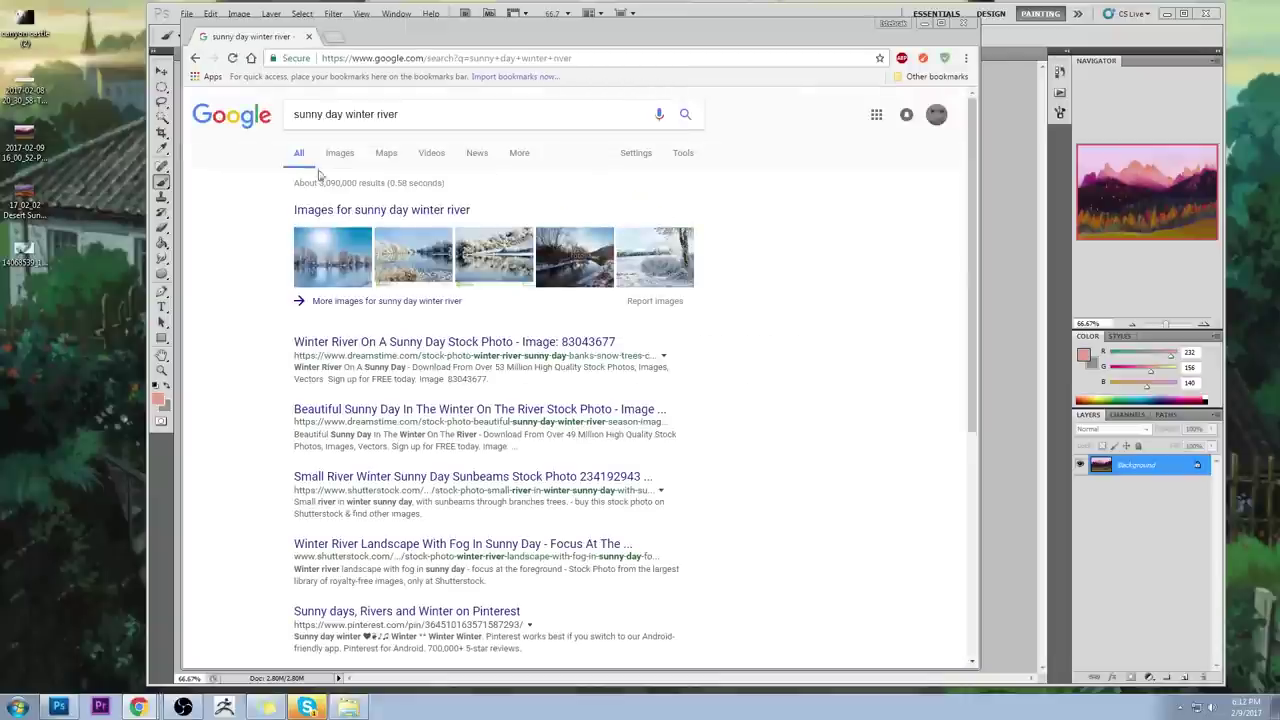
{"action": "left_click", "coordinate": [328, 154]}
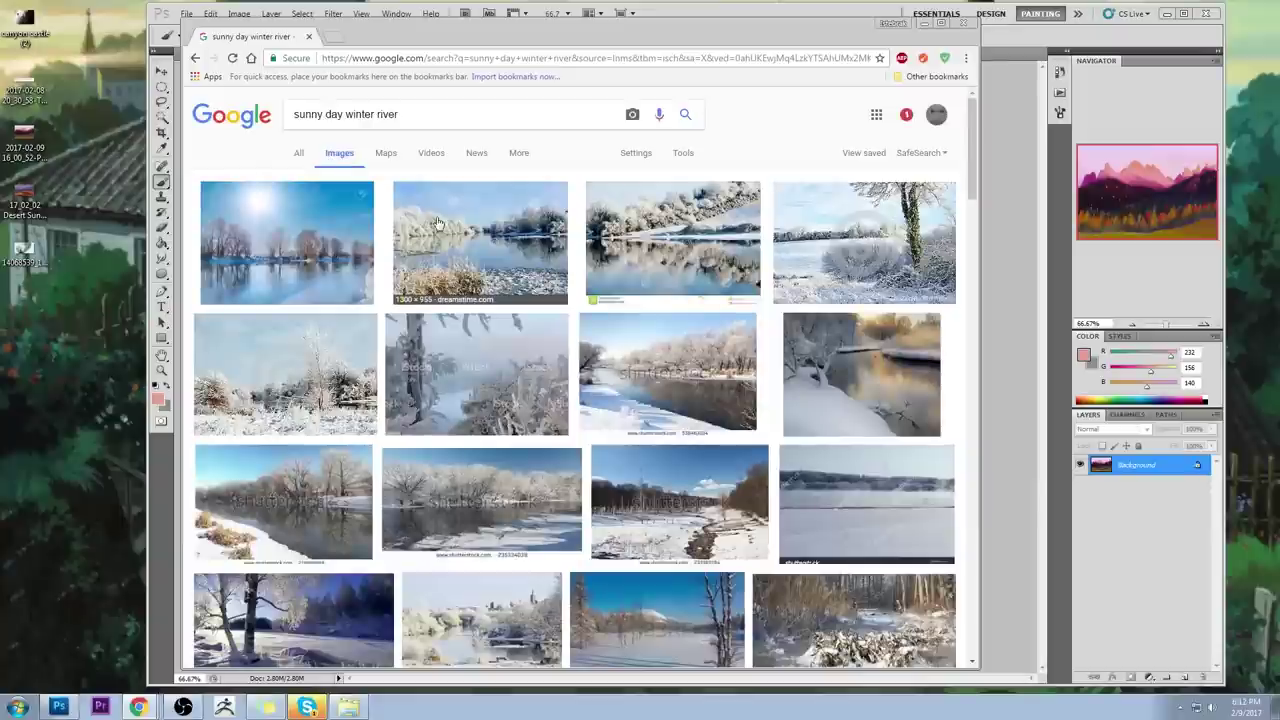
Step: Open the golden-lit snowy riverbank photo and examine it on its wpnature.com source page
{"action": "left_click", "coordinate": [900, 343]}
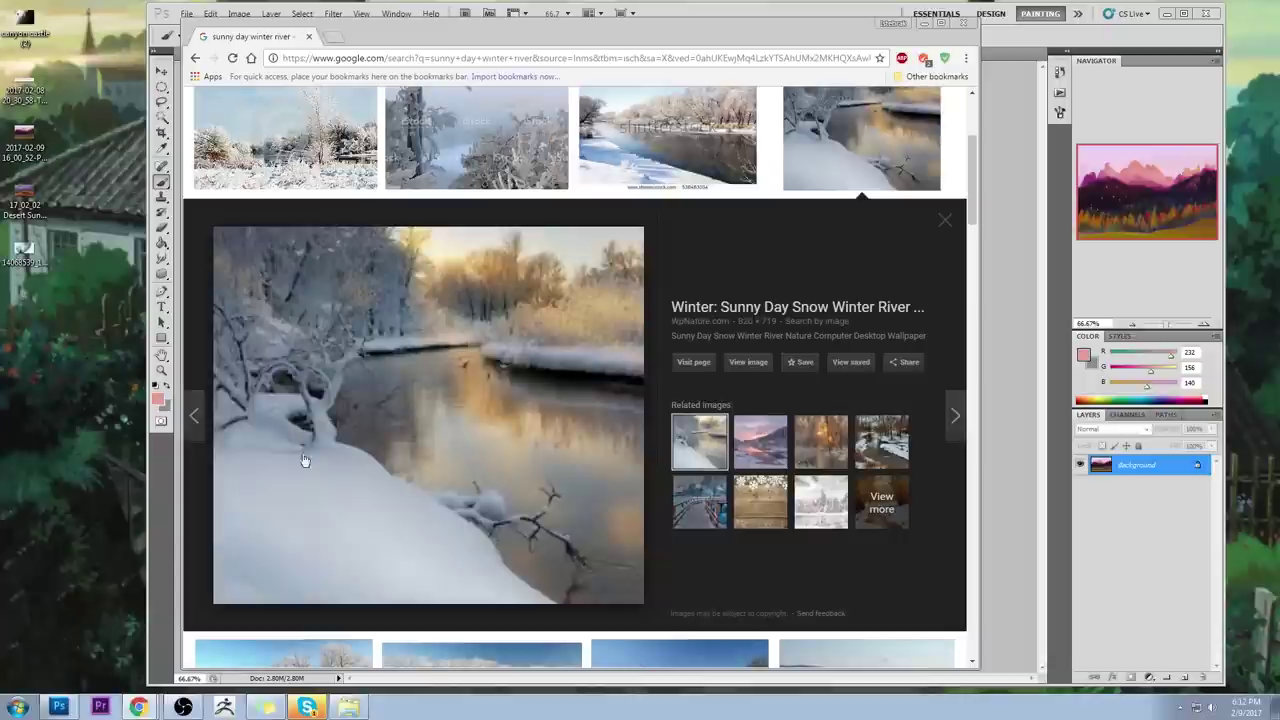
{"action": "left_click", "coordinate": [750, 363]}
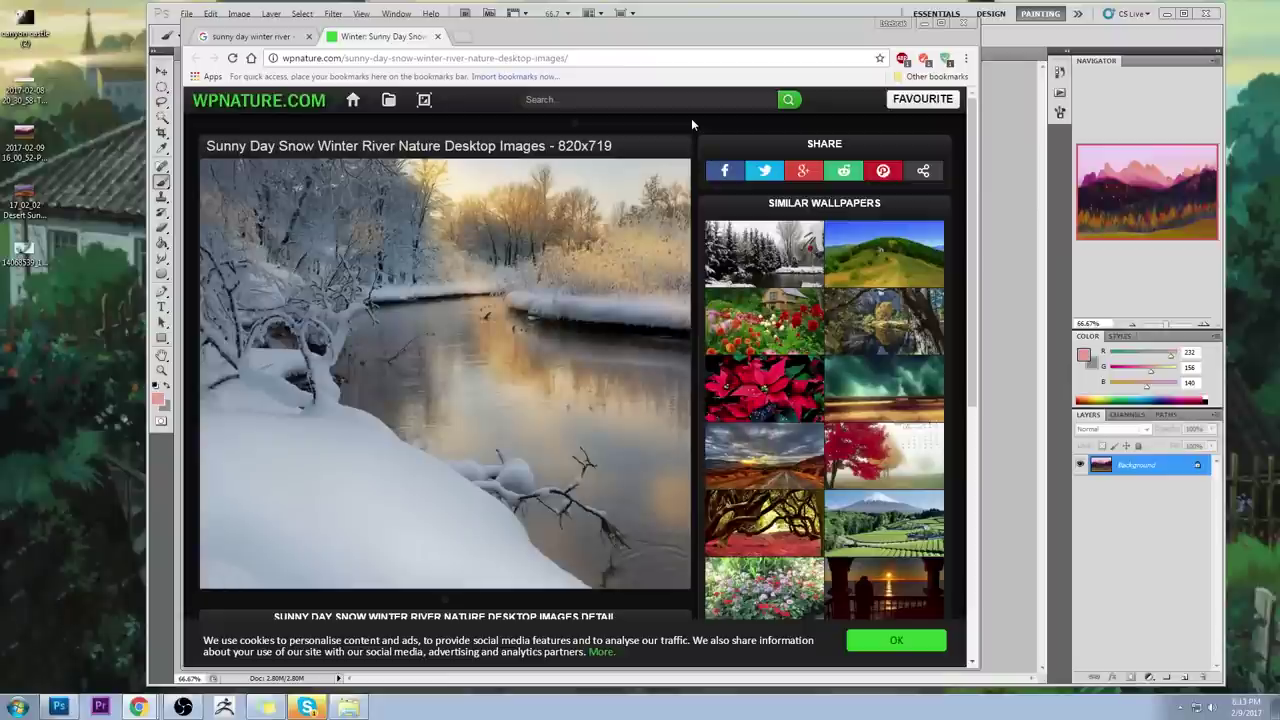
{"action": "scroll", "coordinate": [691, 118], "scroll_direction": "down", "scroll_amount": 5}
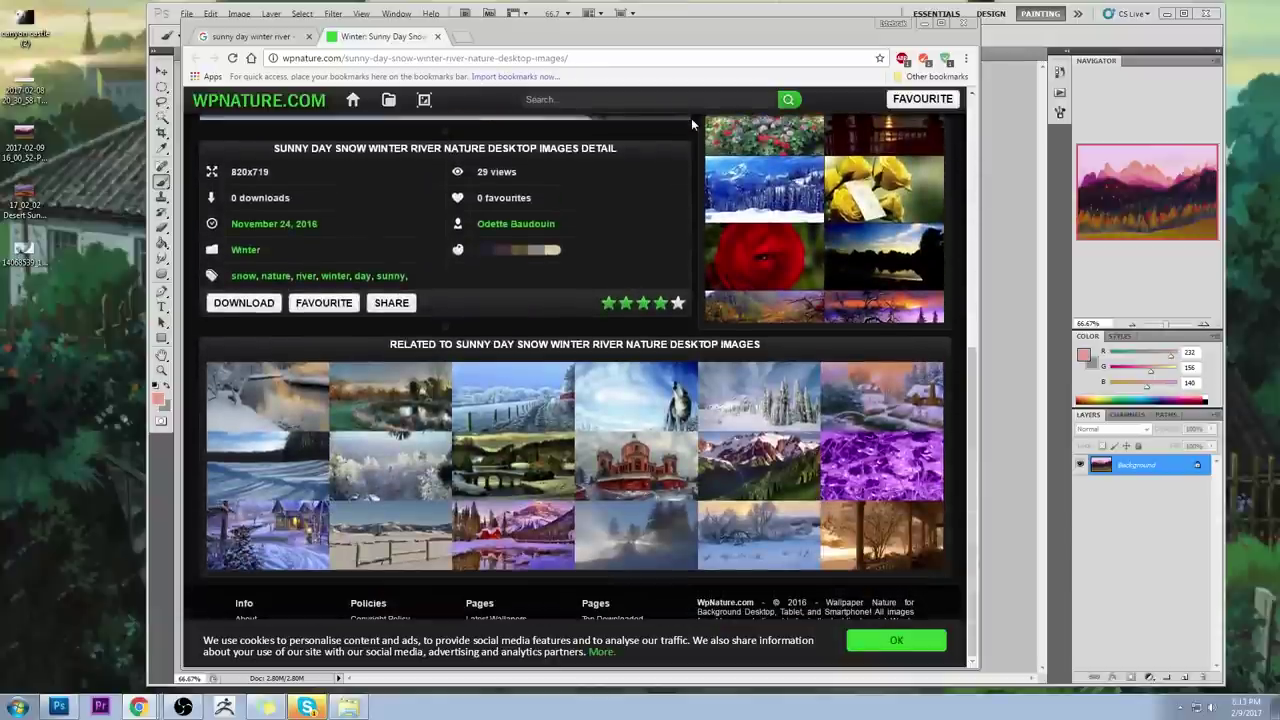
{"action": "scroll", "coordinate": [691, 118], "scroll_direction": "up", "scroll_amount": 5}
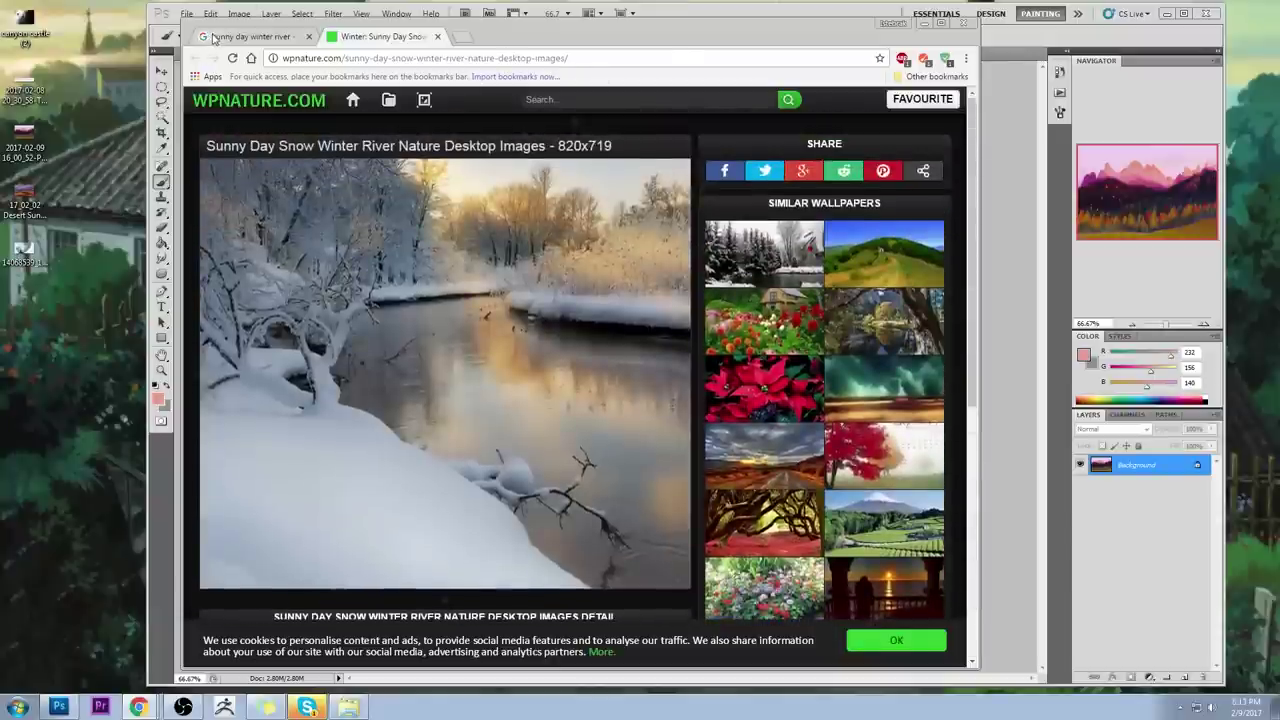
Step: Return to the Google image results and search for "desert storm" instead
{"action": "left_click", "coordinate": [213, 37]}
{"action": "scroll", "coordinate": [463, 222], "scroll_direction": "up", "scroll_amount": 3}
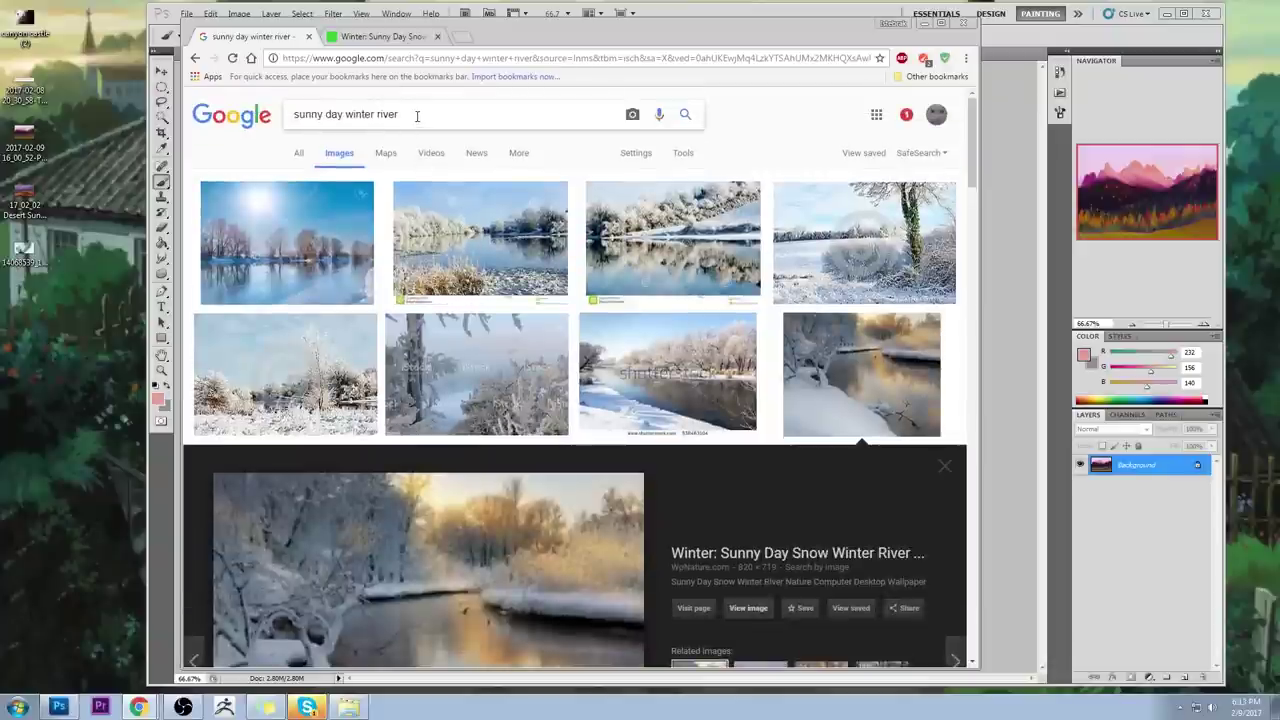
{"action": "left_click_drag", "start_coordinate": [417, 116], "coordinate": [247, 116]}
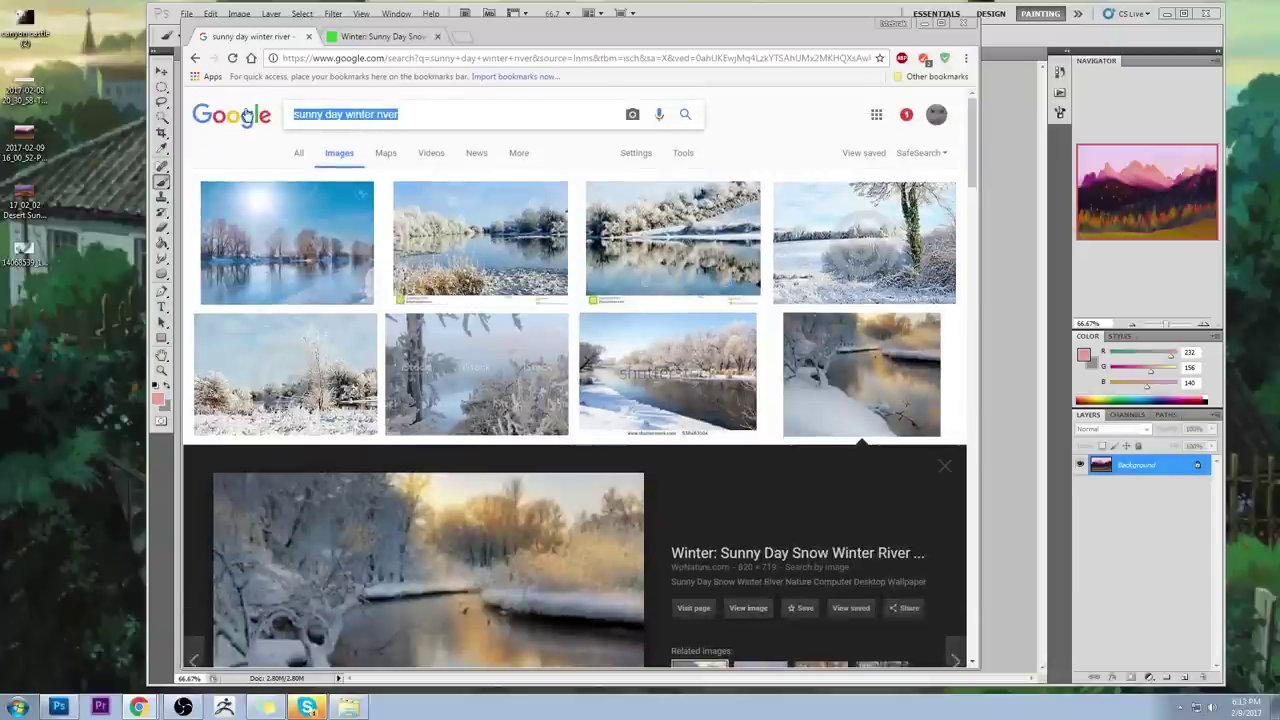
{"action": "type", "text": "desert"}
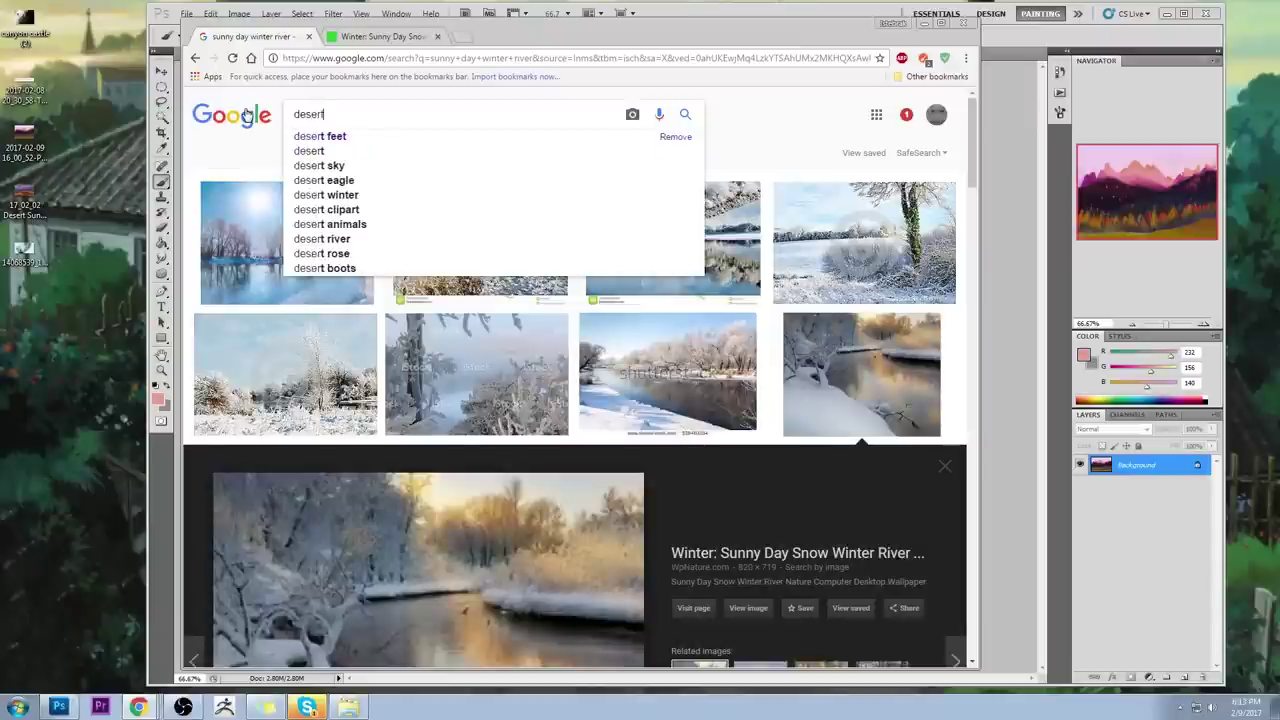
{"action": "type", "text": " storm"}
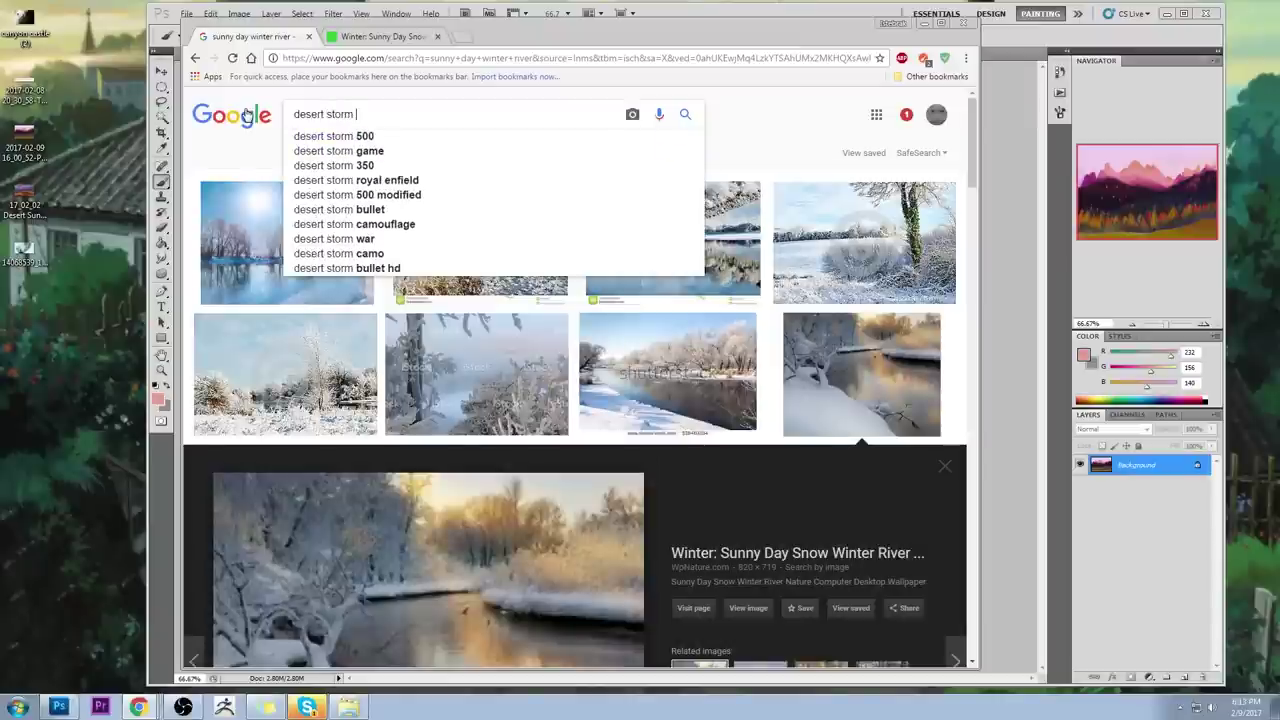
{"action": "key", "text": "Return"}
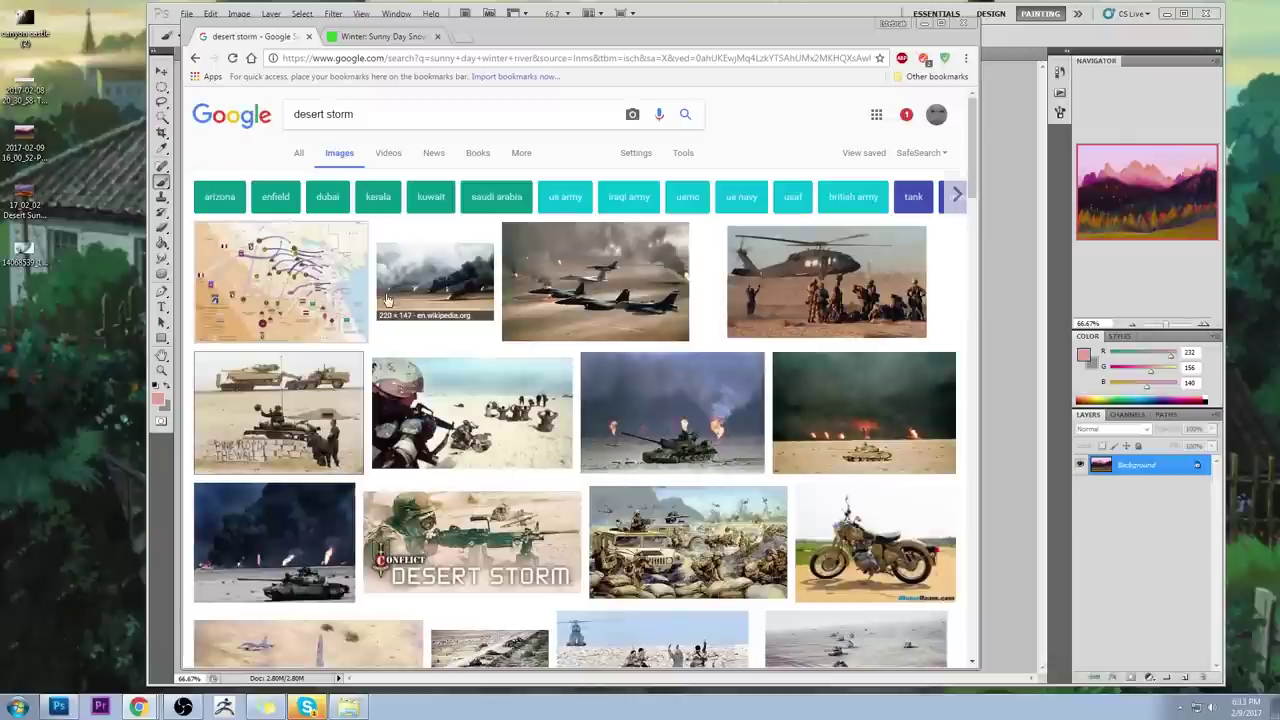
Step: Go back to the winter river image results and search for "desert wind" instead
{"action": "left_click", "coordinate": [196, 61]}
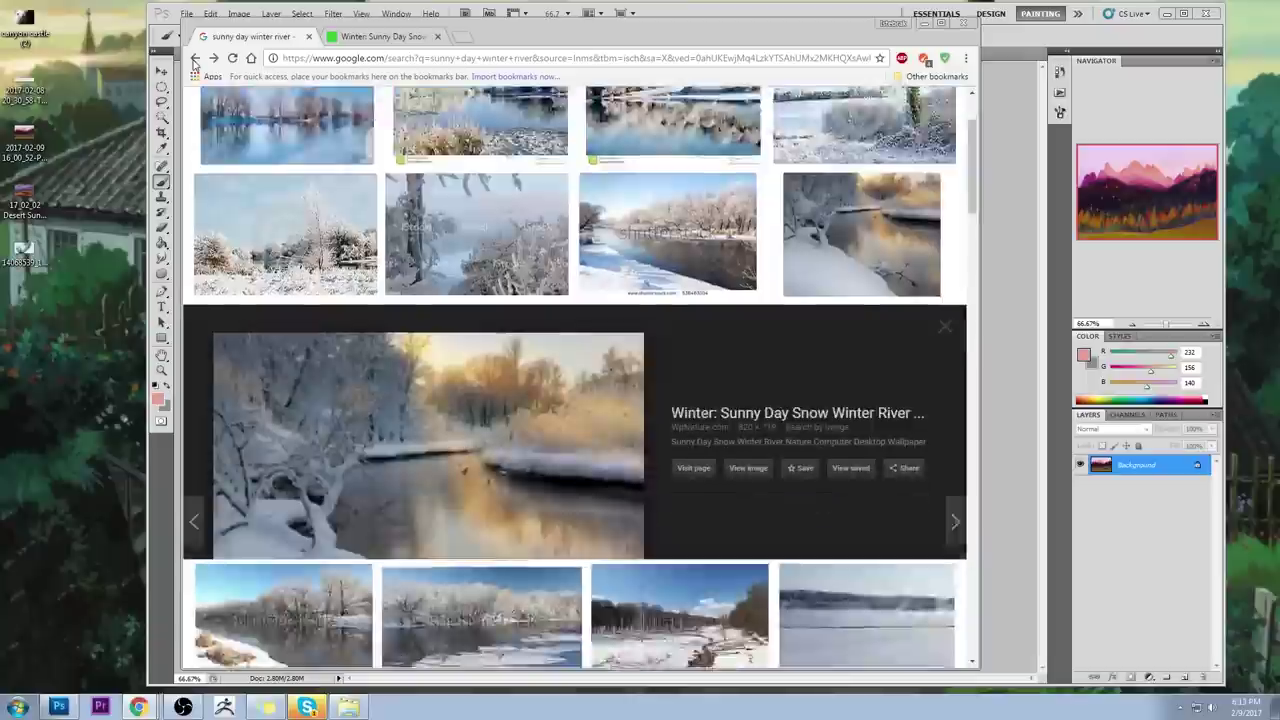
{"action": "scroll", "coordinate": [505, 331], "scroll_direction": "up", "scroll_amount": 3}
{"action": "left_click_drag", "start_coordinate": [423, 112], "coordinate": [269, 120]}
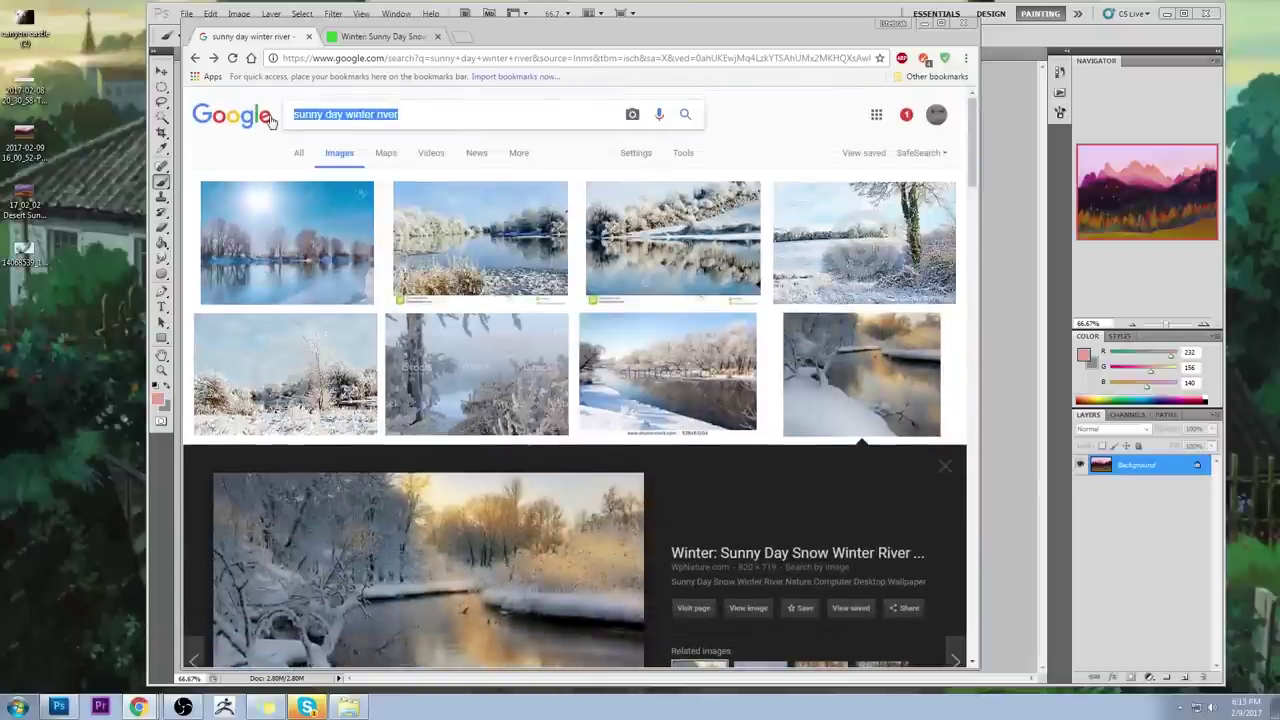
{"action": "type", "text": "desert"}
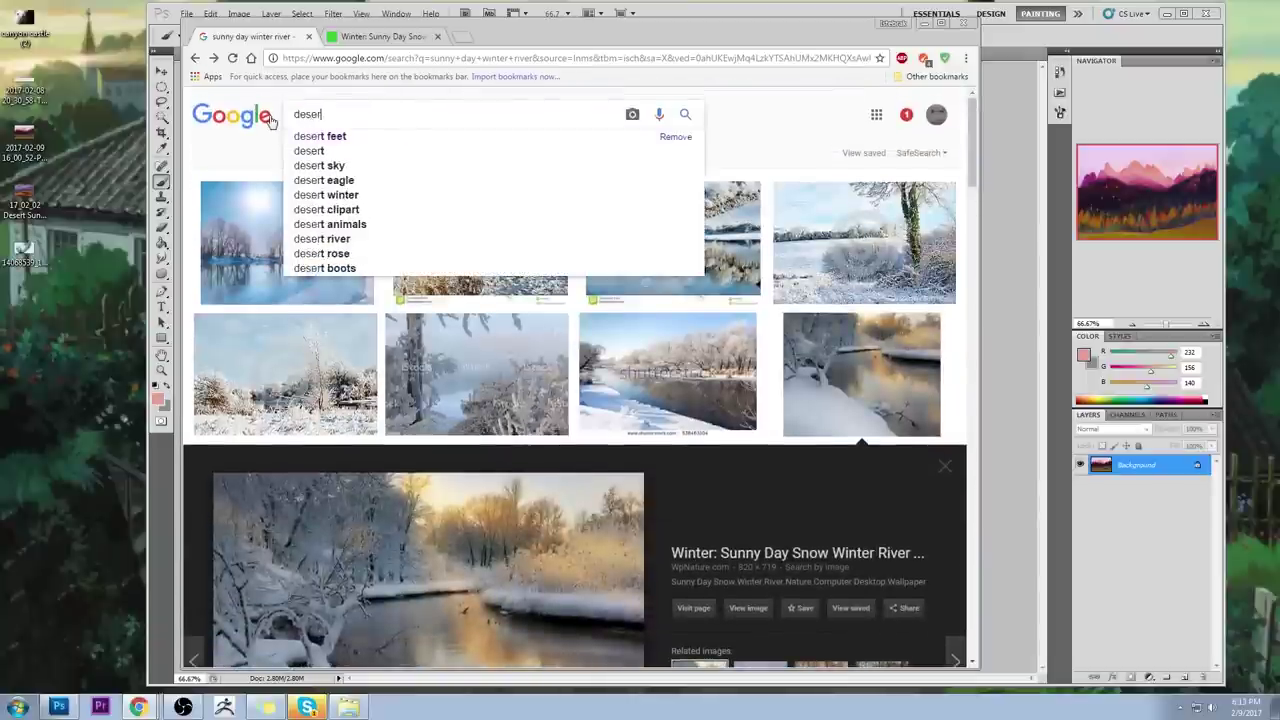
{"action": "type", "text": " wind"}
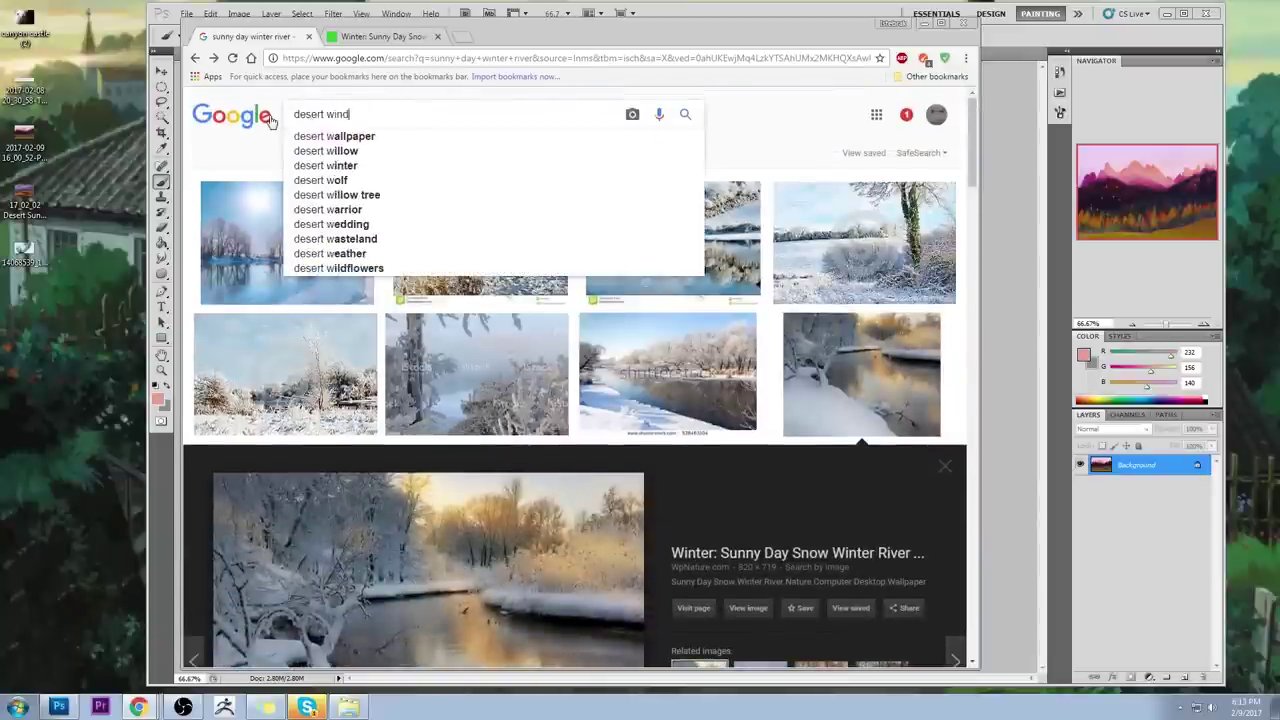
{"action": "key", "text": "Return"}
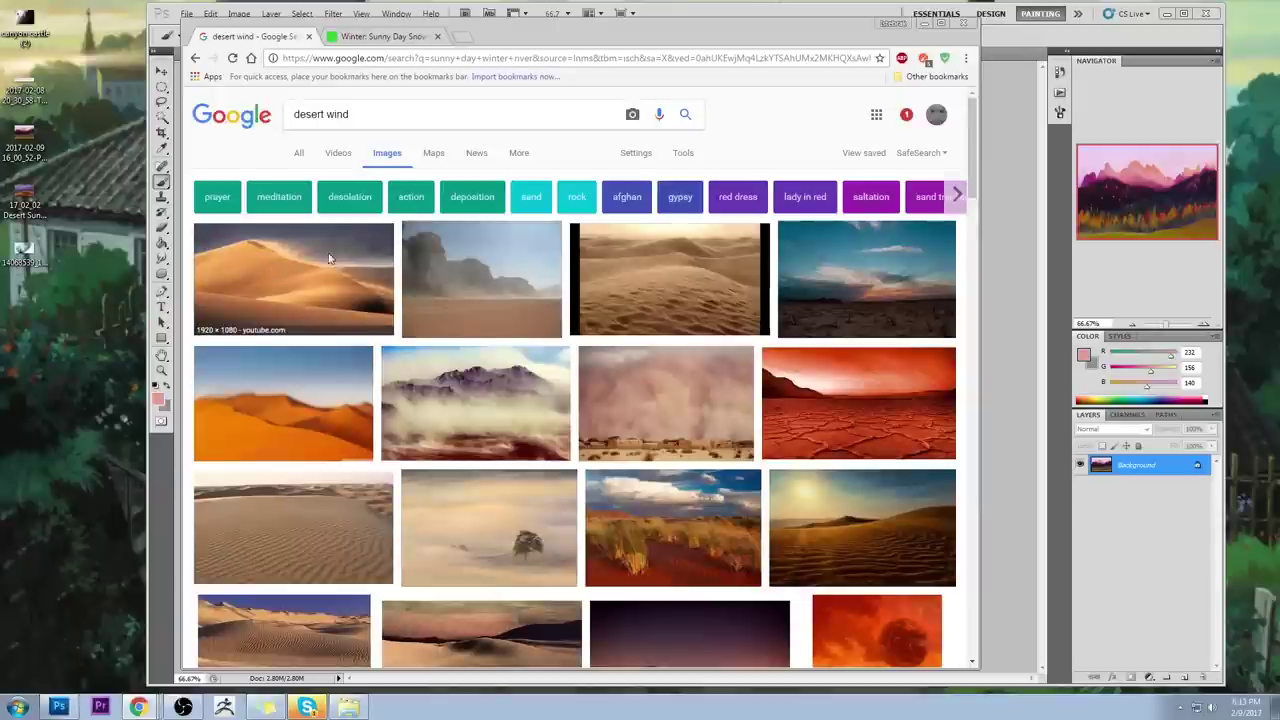
Step: Open the dusty desert cliffs photo from Maverick Priest at full size and save it to the desktop
{"action": "left_click", "coordinate": [328, 256]}
{"action": "left_click", "coordinate": [524, 148]}
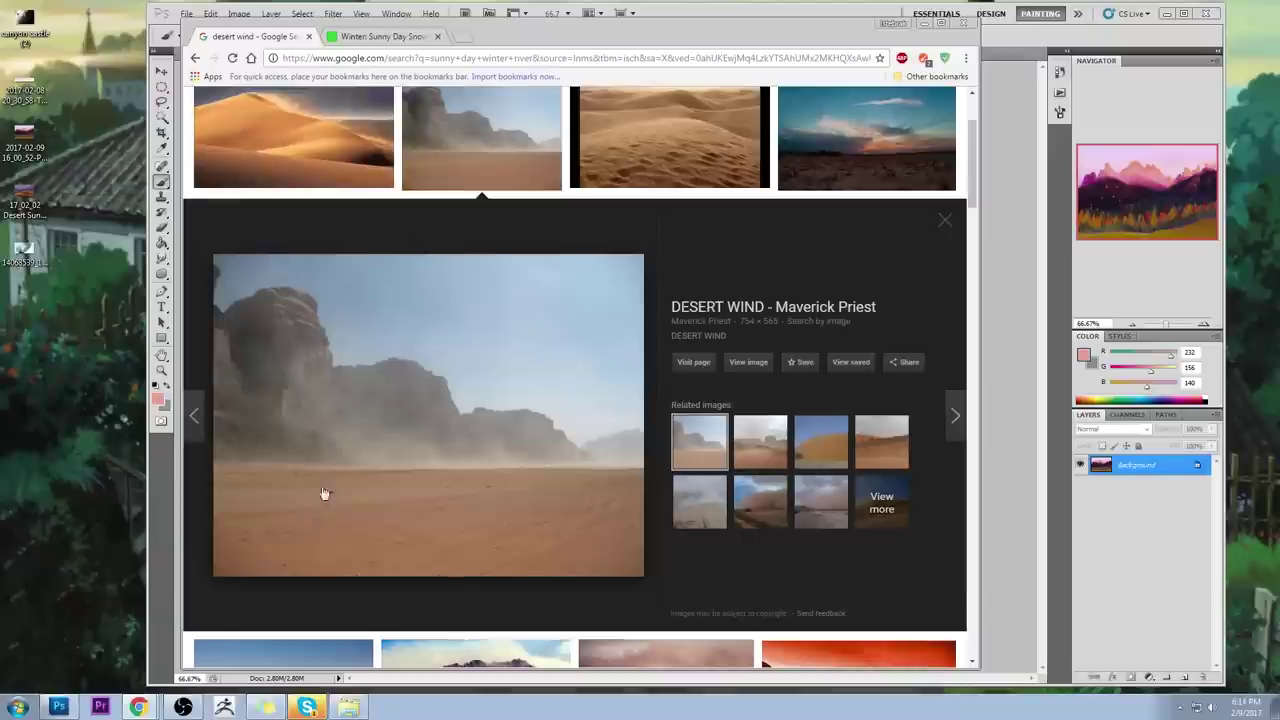
{"action": "left_click", "coordinate": [731, 368]}
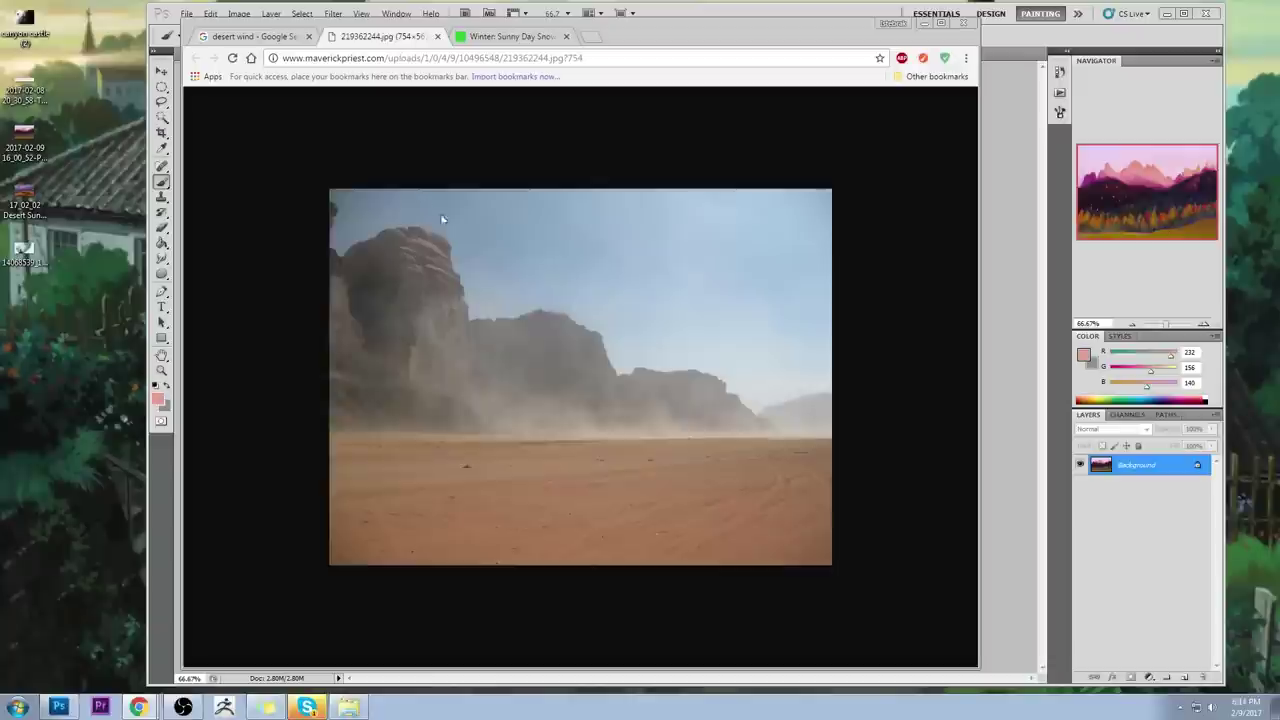
{"action": "left_click_drag", "start_coordinate": [590, 277], "coordinate": [28, 238]}
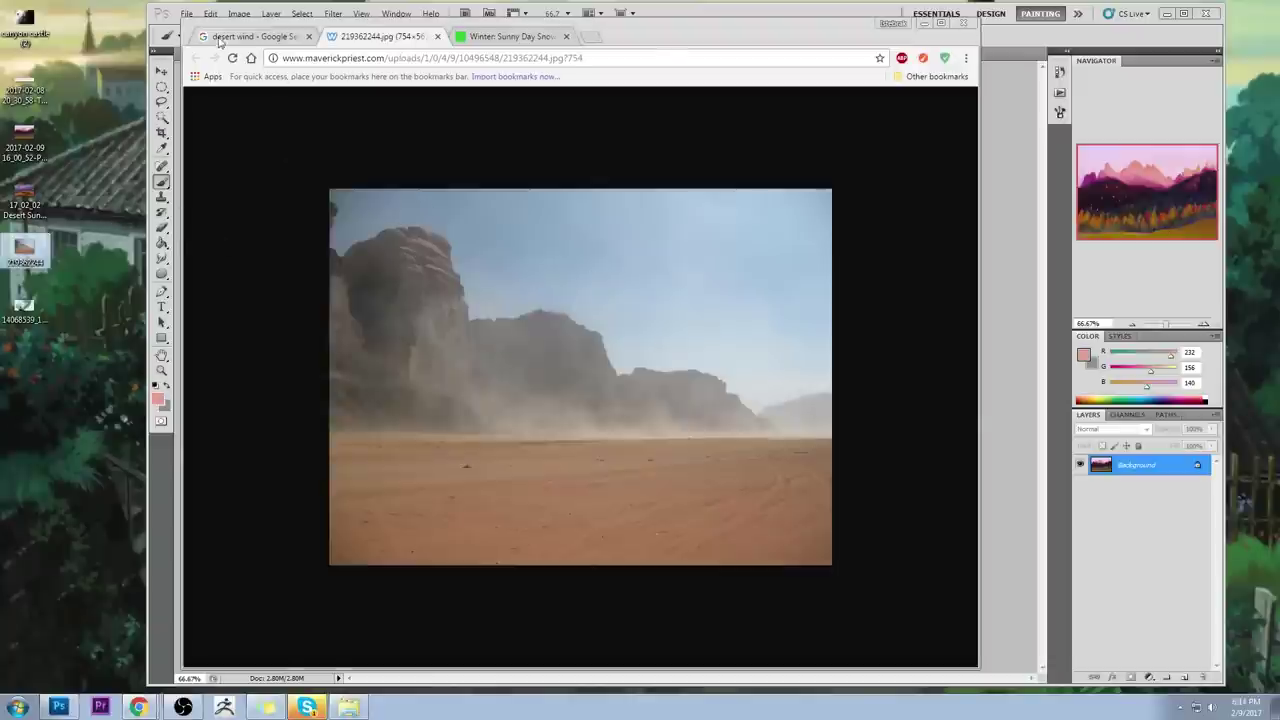
Step: Examine related windy desert photos, including the Travels to the Heartland dust storm and the camel riders' dunes, for atmospheric haze
{"action": "left_click", "coordinate": [240, 36]}
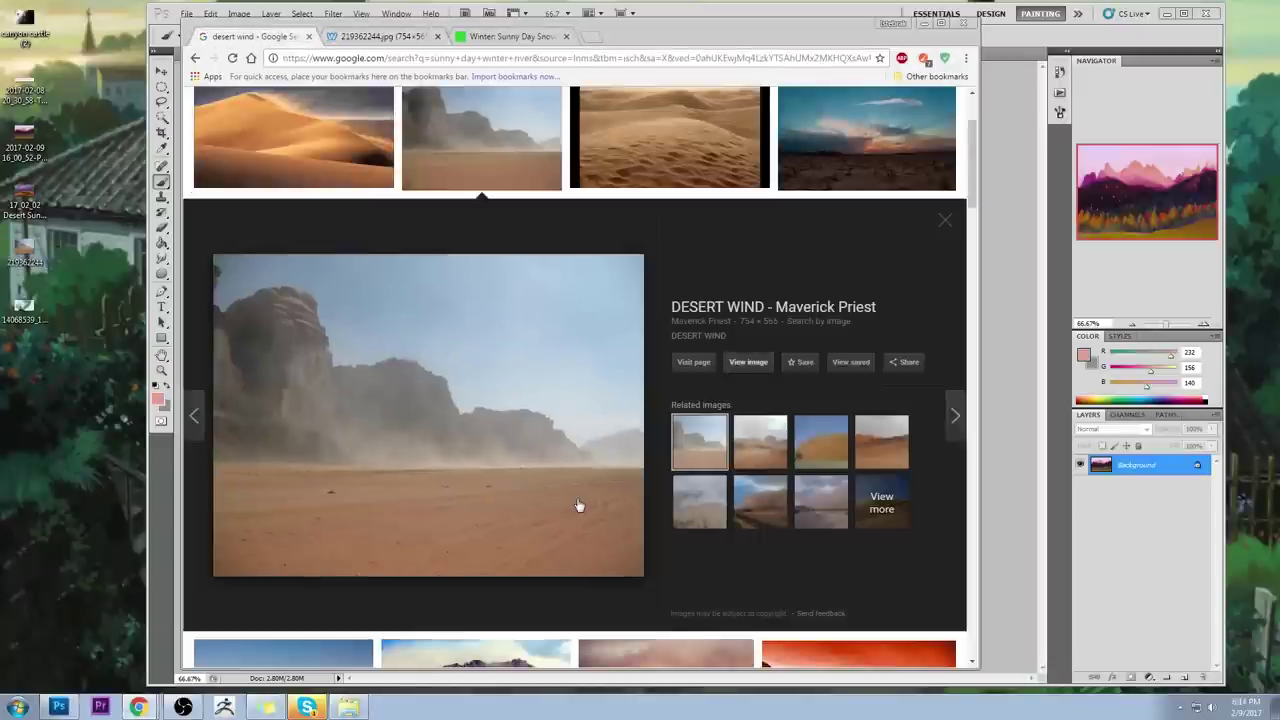
{"action": "left_click", "coordinate": [761, 450]}
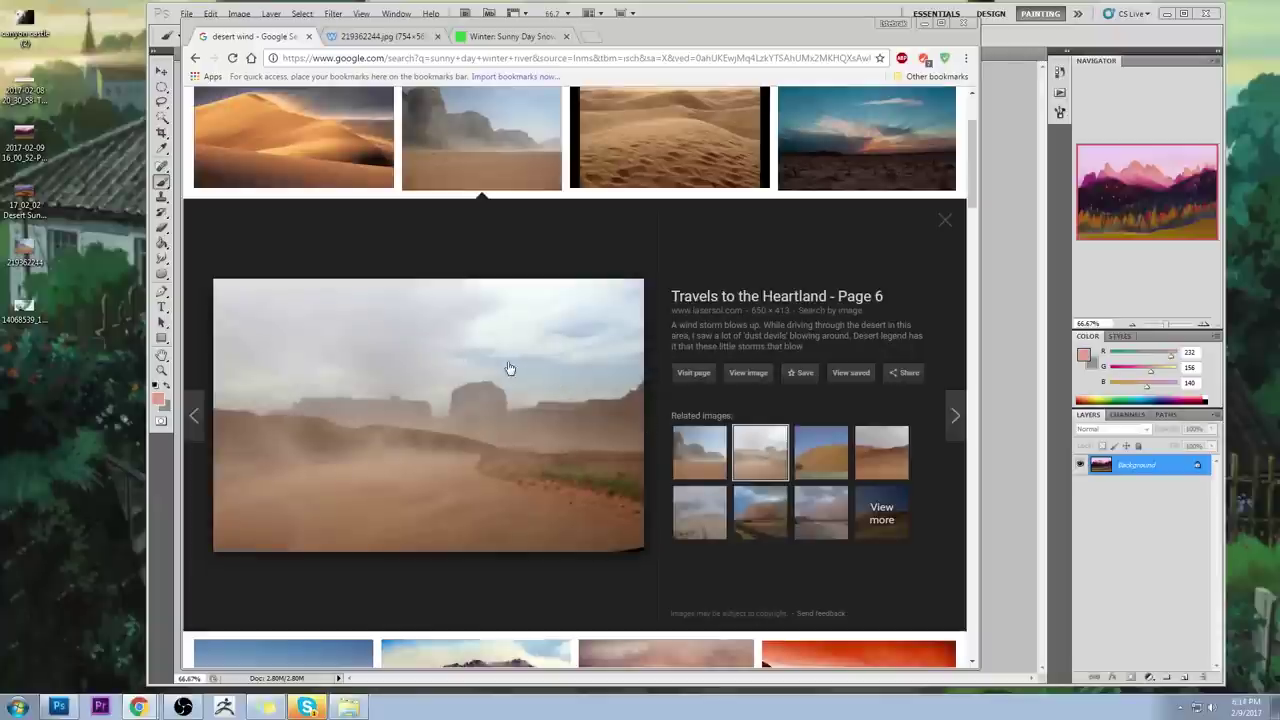
{"action": "scroll", "coordinate": [668, 376], "scroll_direction": "up", "scroll_amount": 2}
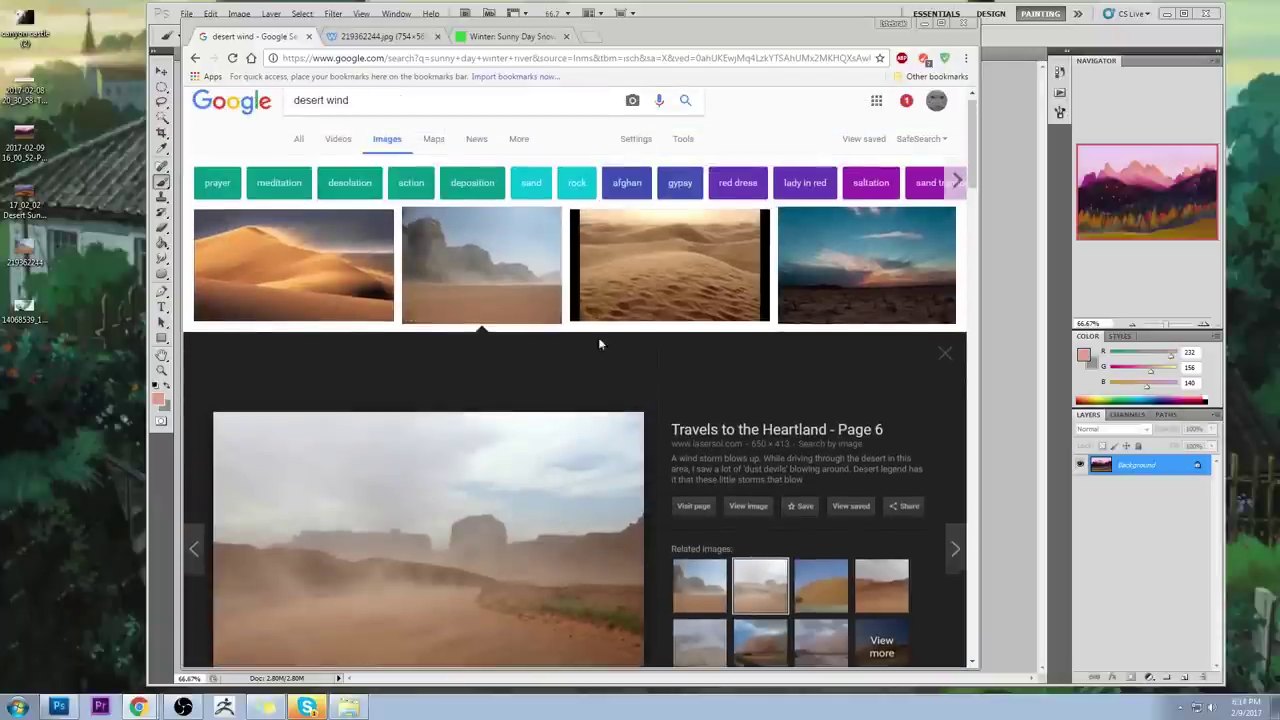
{"action": "scroll", "coordinate": [653, 388], "scroll_direction": "down", "scroll_amount": 4}
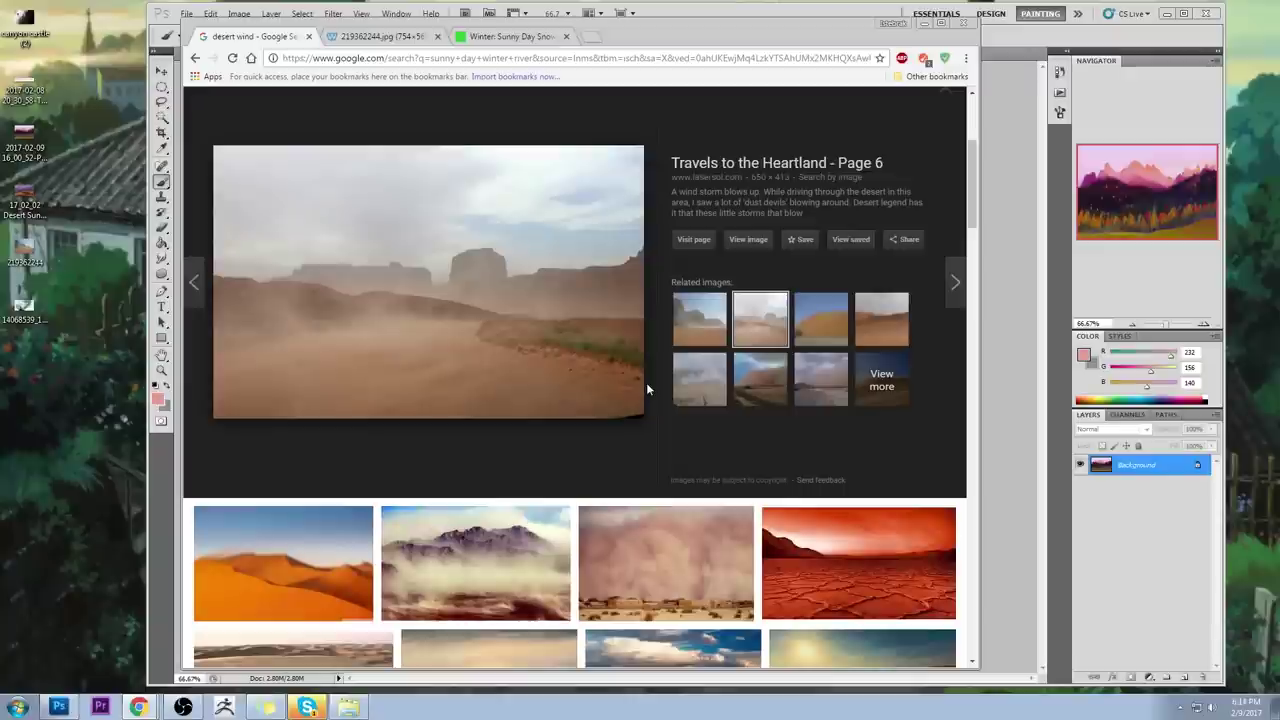
{"action": "left_click", "coordinate": [857, 310]}
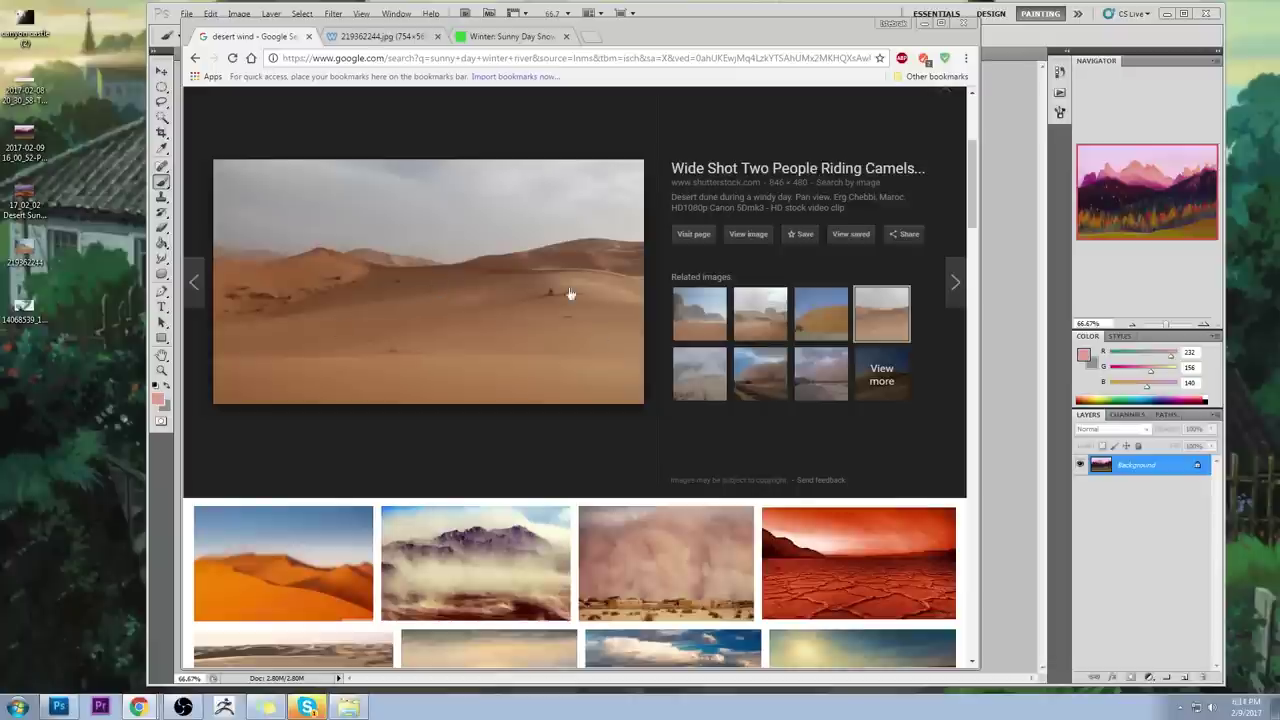
{"action": "scroll", "coordinate": [646, 317], "scroll_direction": "down", "scroll_amount": 3}
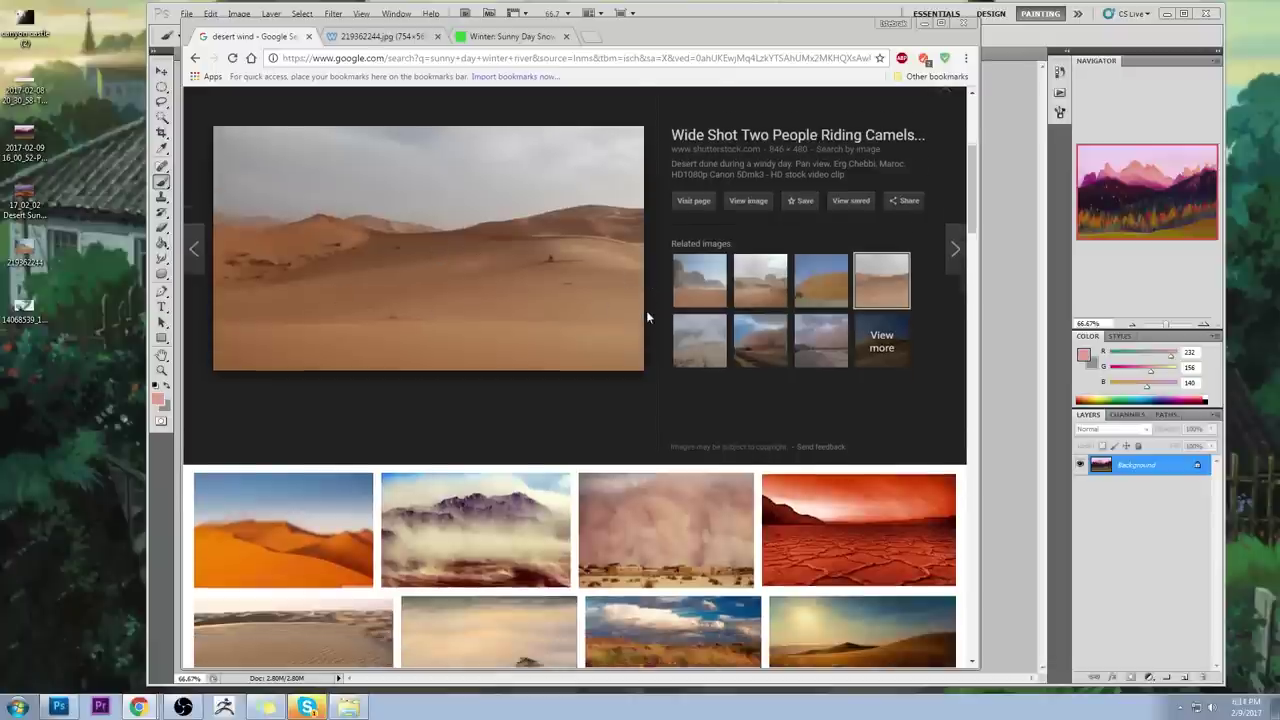
{"action": "scroll", "coordinate": [646, 317], "scroll_direction": "down", "scroll_amount": 4}
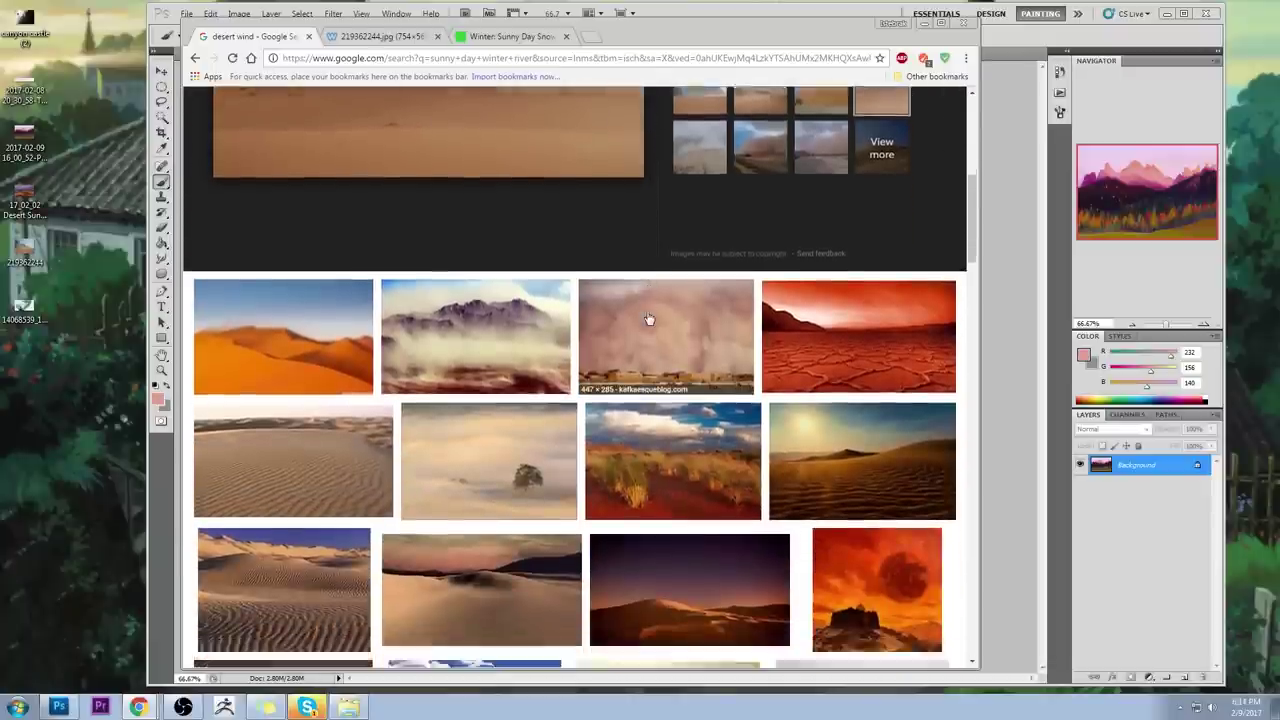
{"action": "scroll", "coordinate": [648, 316], "scroll_direction": "up", "scroll_amount": 12}
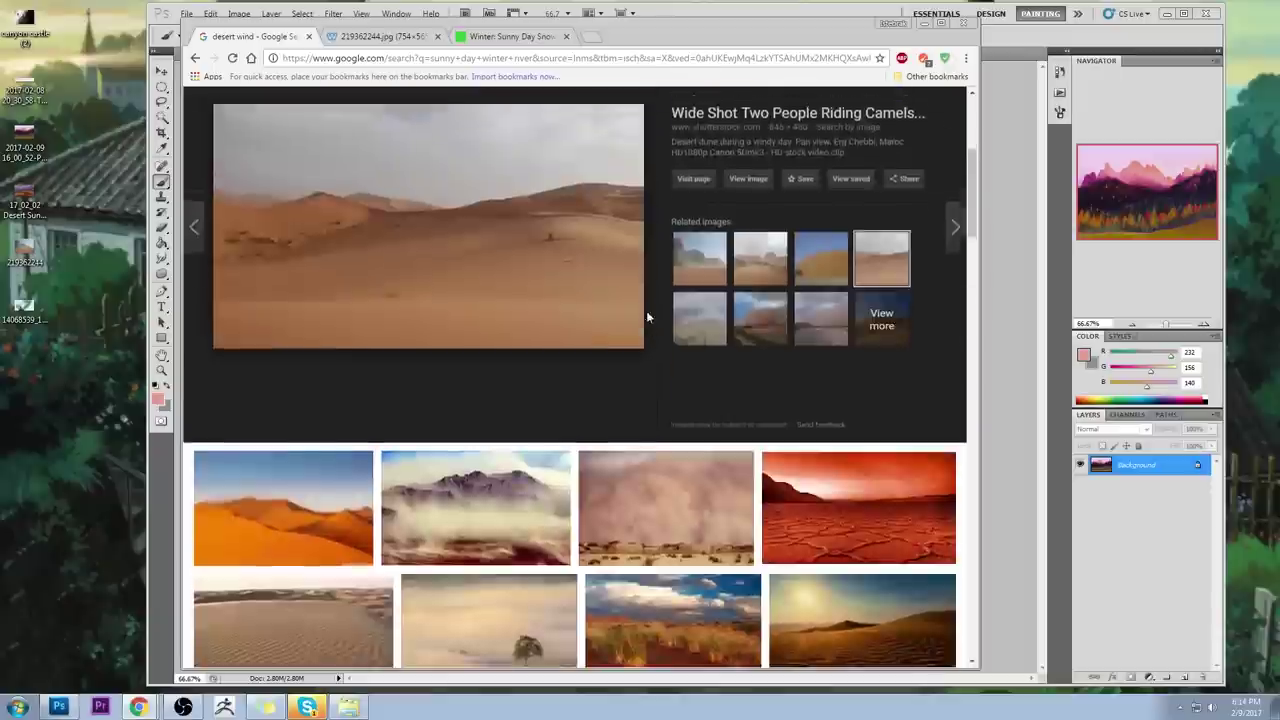
Step: Minimize the browser and bring up the pink mountain and autumn forest painting in Photoshop
{"action": "left_click_drag", "start_coordinate": [709, 35], "coordinate": [767, 30]}
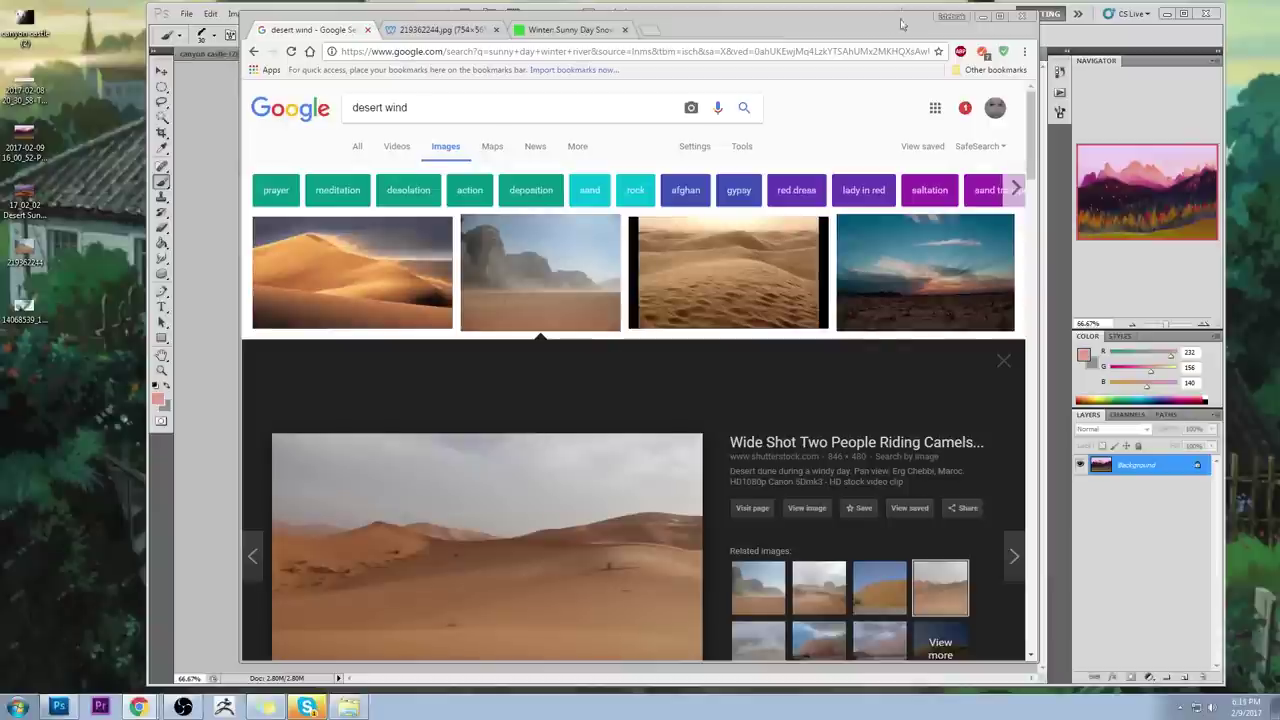
{"action": "left_click", "coordinate": [983, 16]}
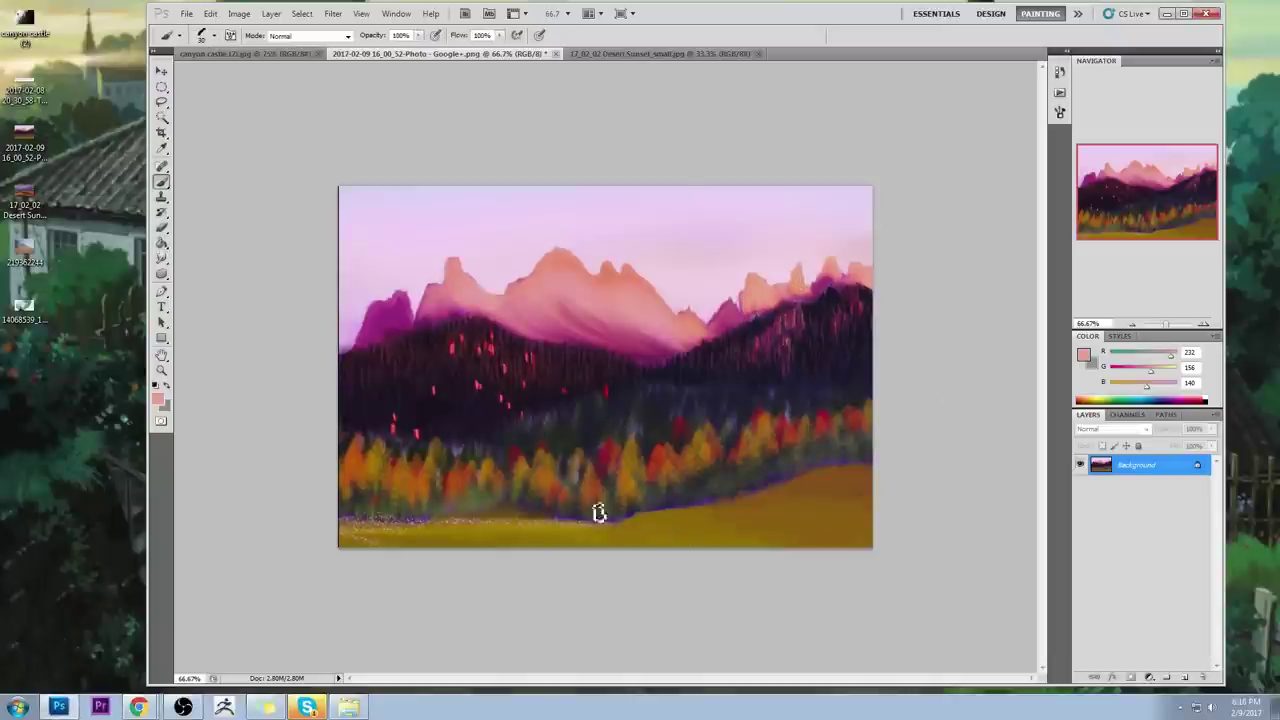
{"action": "left_click", "coordinate": [285, 55]}
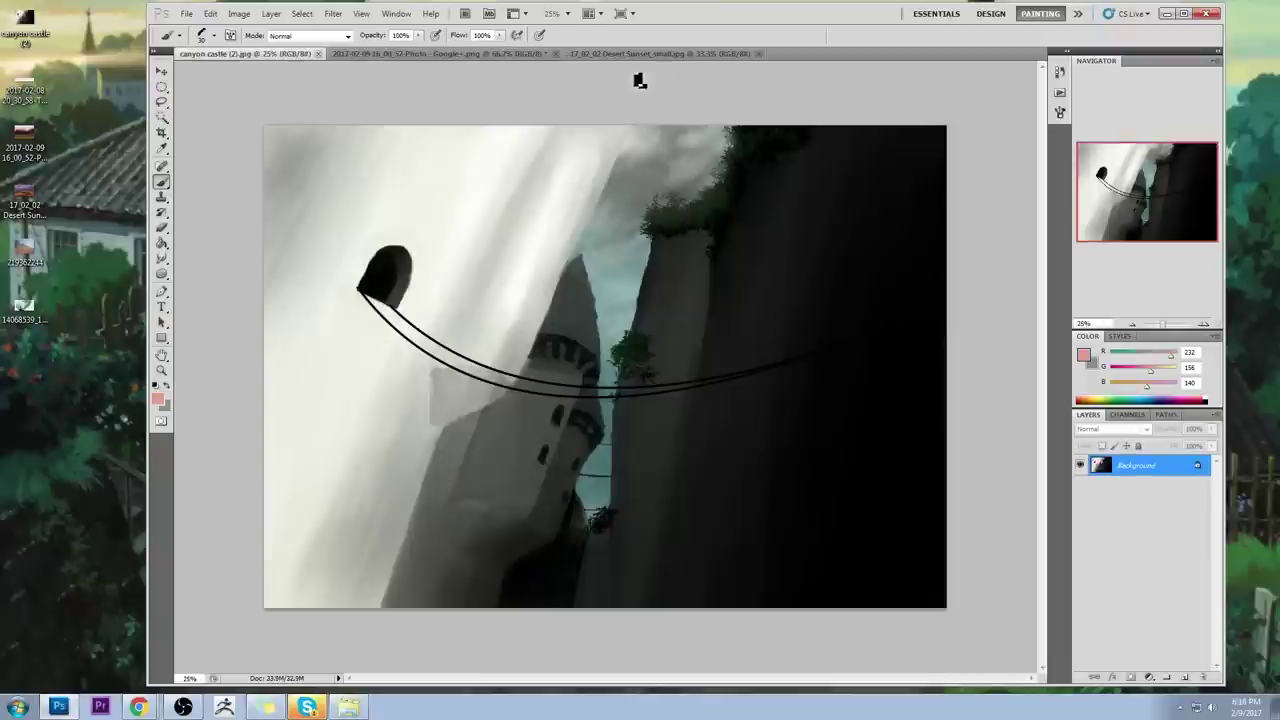
{"action": "left_click", "coordinate": [648, 55]}
{"action": "left_click", "coordinate": [460, 53]}
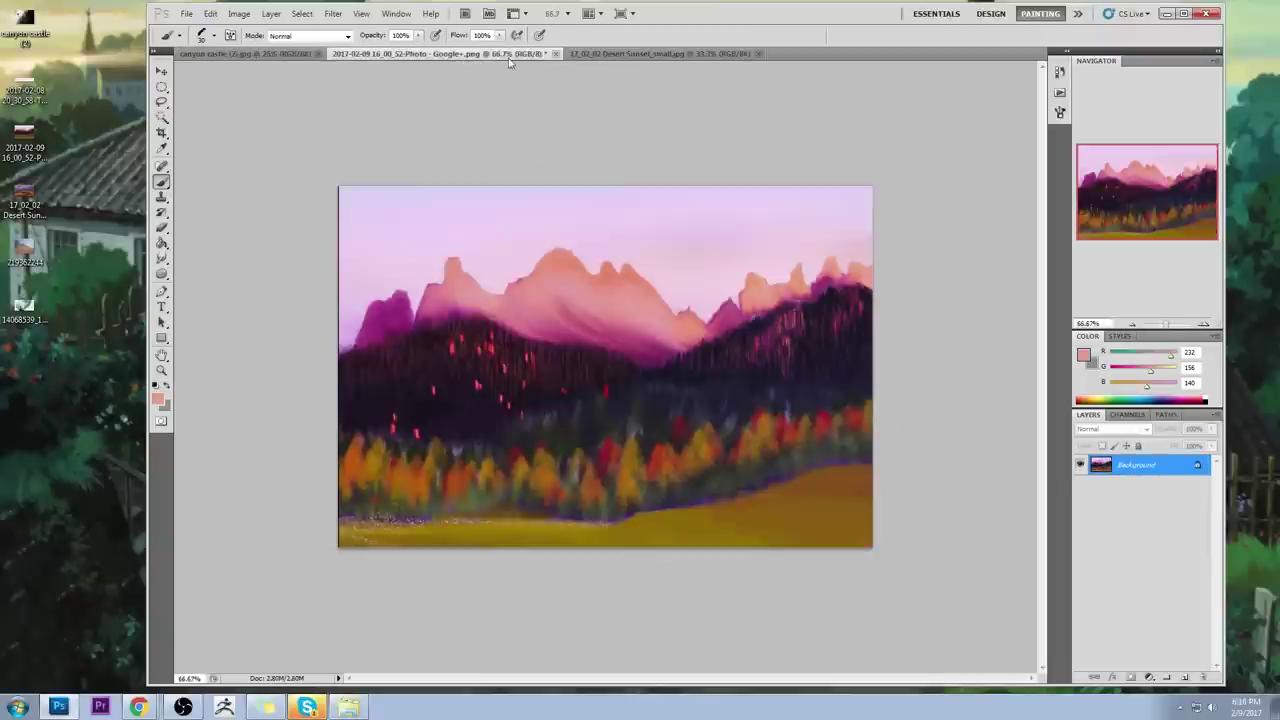
Step: Choose the soft round brush with 0% hardness and enlarge it to 300 px
{"action": "right_click", "coordinate": [657, 266]}
{"action": "left_click", "coordinate": [906, 467]}
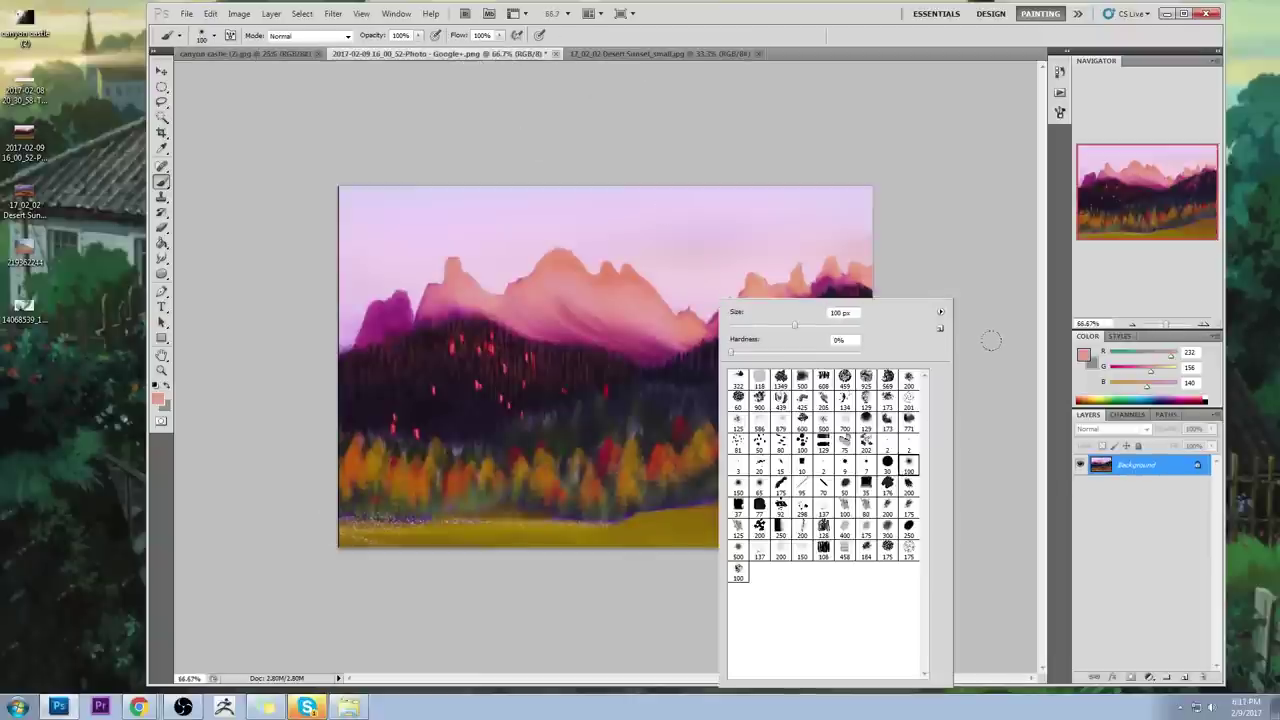
{"action": "left_click", "coordinate": [993, 342]}
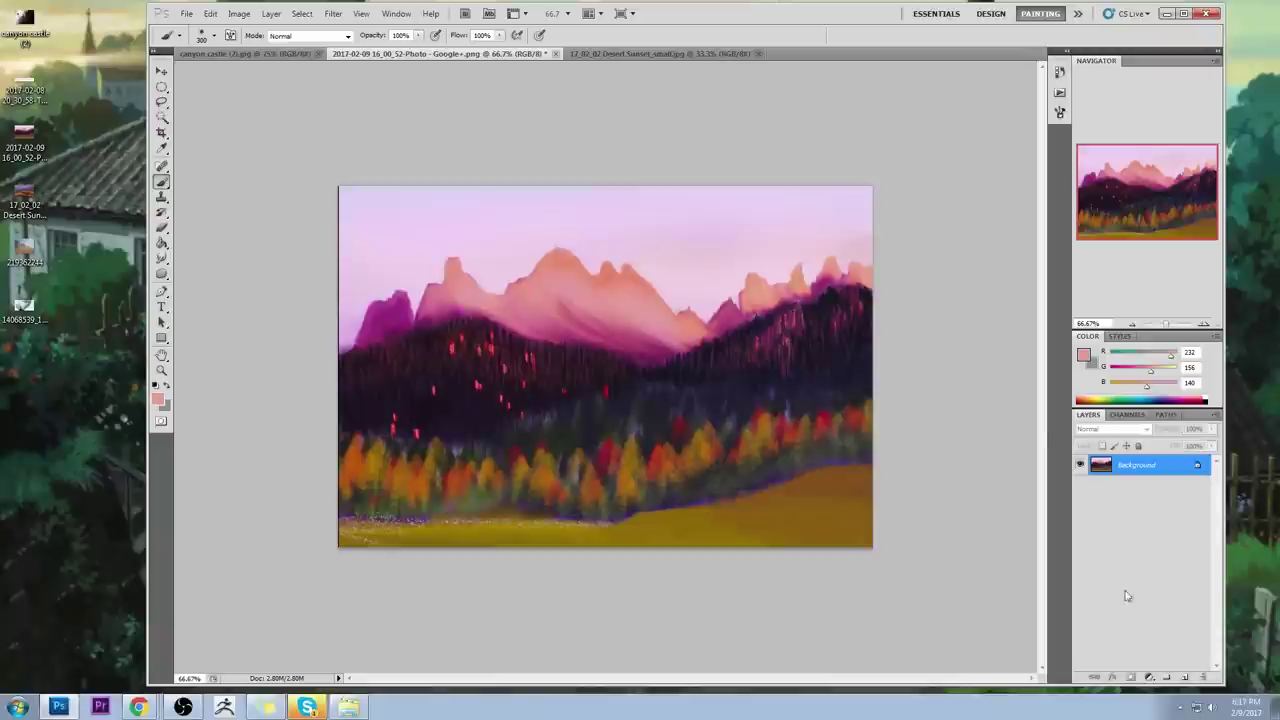
Step: Add a new layer above the painting in Lighten blend mode and sample the peach colour of the distant peaks
{"action": "left_click", "coordinate": [1184, 677]}
{"action": "left_click", "coordinate": [755, 280], "text": "alt"}
{"action": "left_click", "coordinate": [1095, 430]}
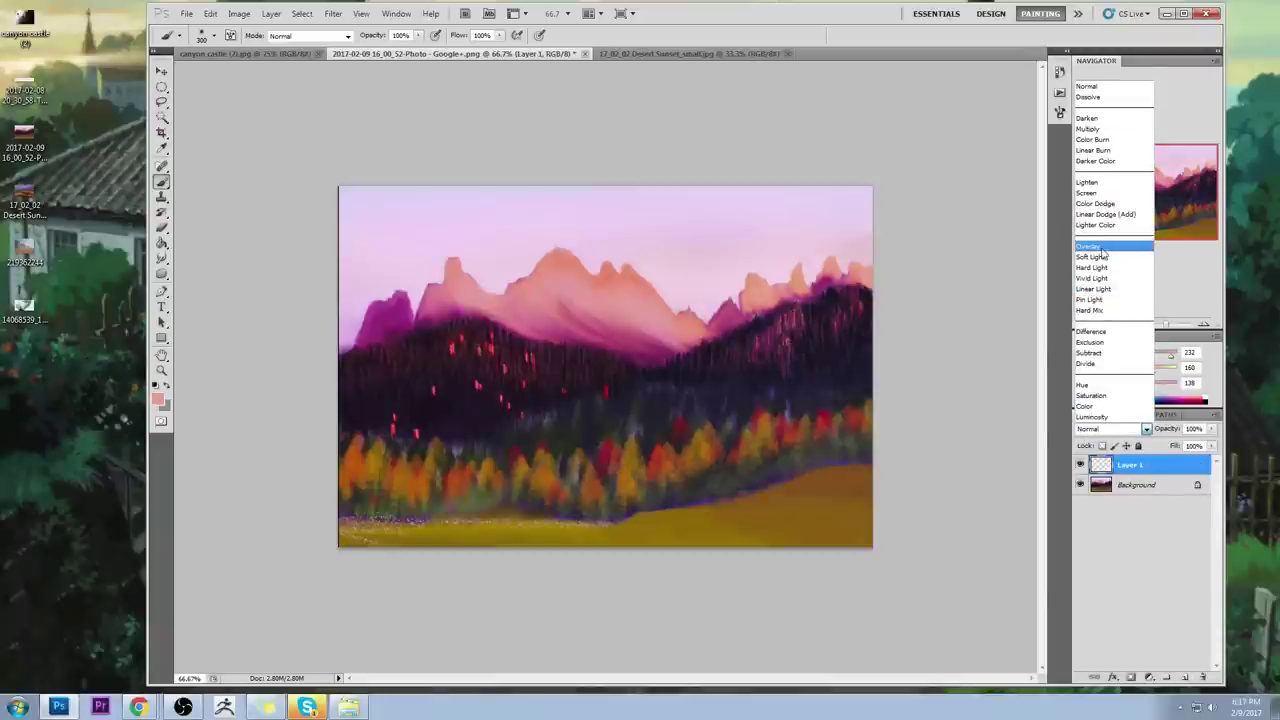
{"action": "left_click", "coordinate": [1090, 184]}
{"action": "left_click", "coordinate": [959, 161]}
Step: Brush peach haze sampled from the peaks over the distant mountains, using 39% opacity and a 125 px brush
{"action": "key", "text": "bracketright"}
{"action": "key", "text": "bracketright"}
{"action": "left_click", "coordinate": [760, 287], "text": "alt"}
{"action": "left_click_drag", "start_coordinate": [752, 314], "coordinate": [729, 321]}
{"action": "key", "text": "ctrl+z"}
{"action": "key", "text": "3"}
{"action": "key", "text": "9"}
{"action": "key", "text": "bracketright"}
{"action": "key", "text": "bracketright"}
{"action": "key", "text": "bracketright"}
{"action": "key", "text": "bracketright"}
{"action": "key", "text": "bracketright"}
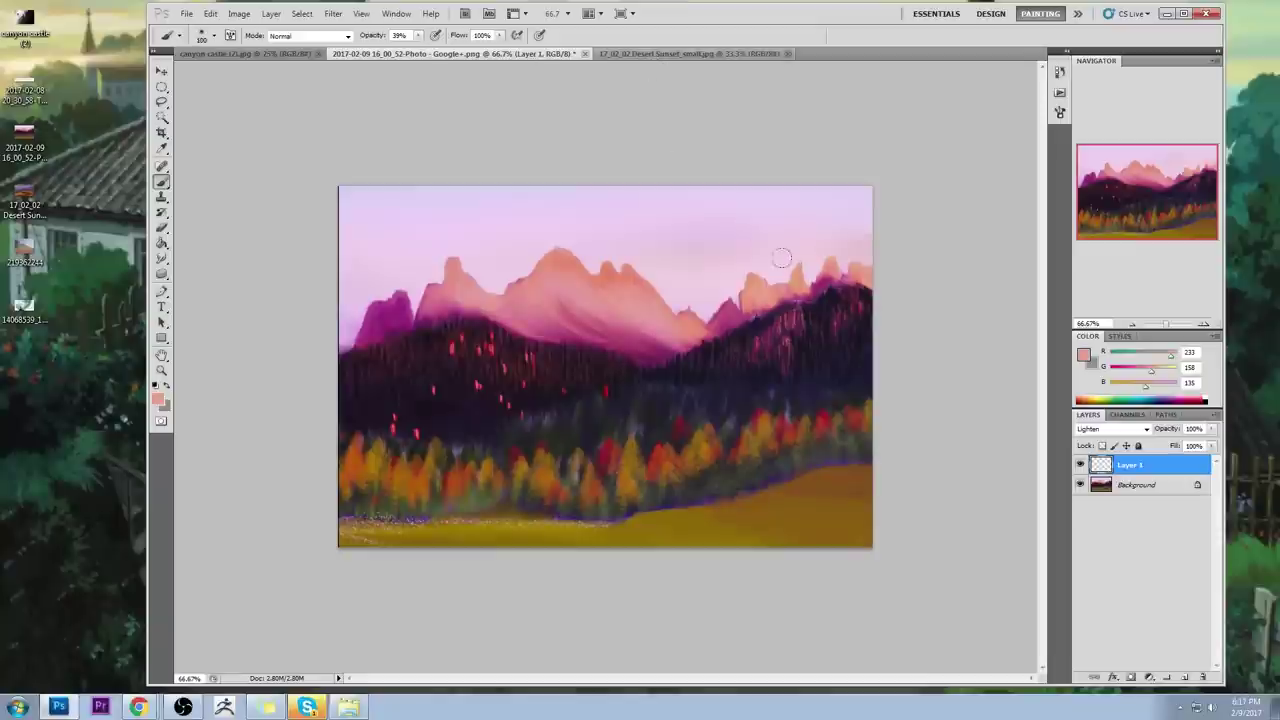
{"action": "mouse_move", "coordinate": [757, 314]}
{"action": "left_mouse_down"}
{"action": "mouse_move", "coordinate": [722, 327]}
{"action": "mouse_move", "coordinate": [722, 314]}
{"action": "left_mouse_up"}
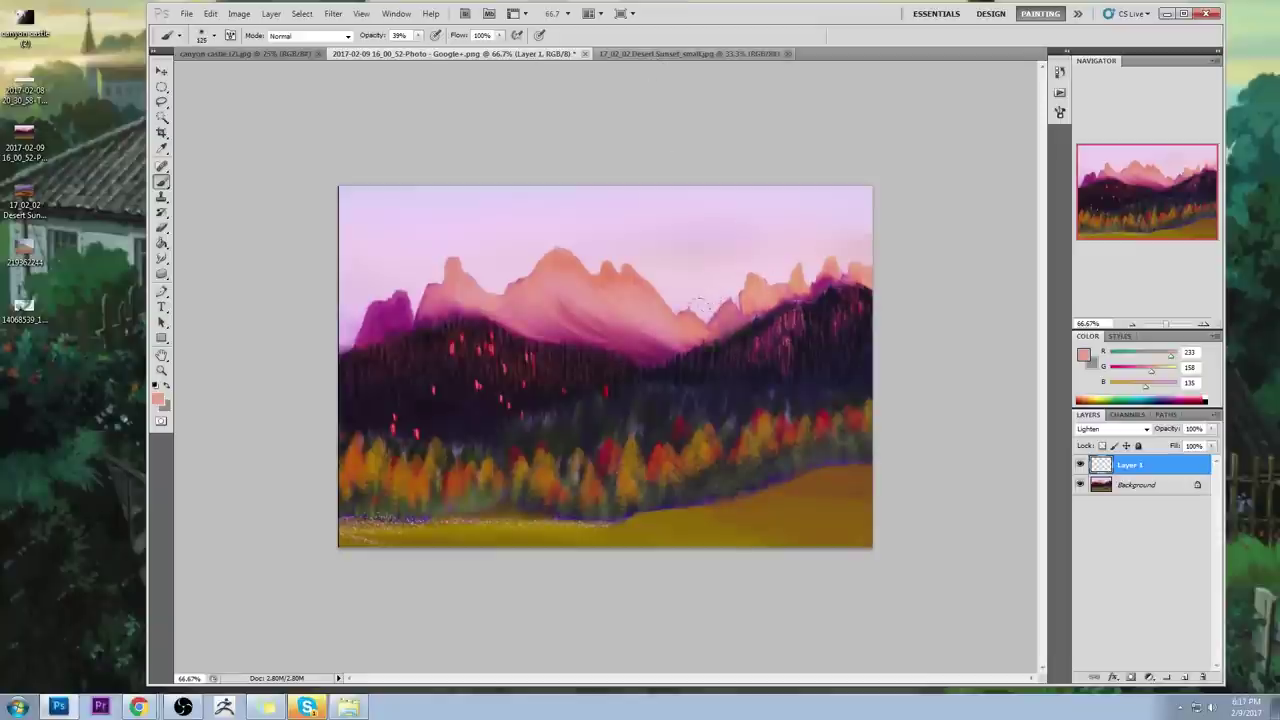
{"action": "mouse_move", "coordinate": [798, 300]}
{"action": "left_mouse_down"}
{"action": "mouse_move", "coordinate": [790, 282]}
{"action": "mouse_move", "coordinate": [826, 284]}
{"action": "mouse_move", "coordinate": [806, 279]}
{"action": "mouse_move", "coordinate": [835, 265]}
{"action": "left_mouse_up"}
{"action": "mouse_move", "coordinate": [694, 350]}
{"action": "left_mouse_down"}
{"action": "mouse_move", "coordinate": [650, 354]}
{"action": "mouse_move", "coordinate": [548, 313]}
{"action": "mouse_move", "coordinate": [446, 308]}
{"action": "mouse_move", "coordinate": [382, 328]}
{"action": "mouse_move", "coordinate": [390, 297]}
{"action": "mouse_move", "coordinate": [382, 306]}
{"action": "left_mouse_up"}
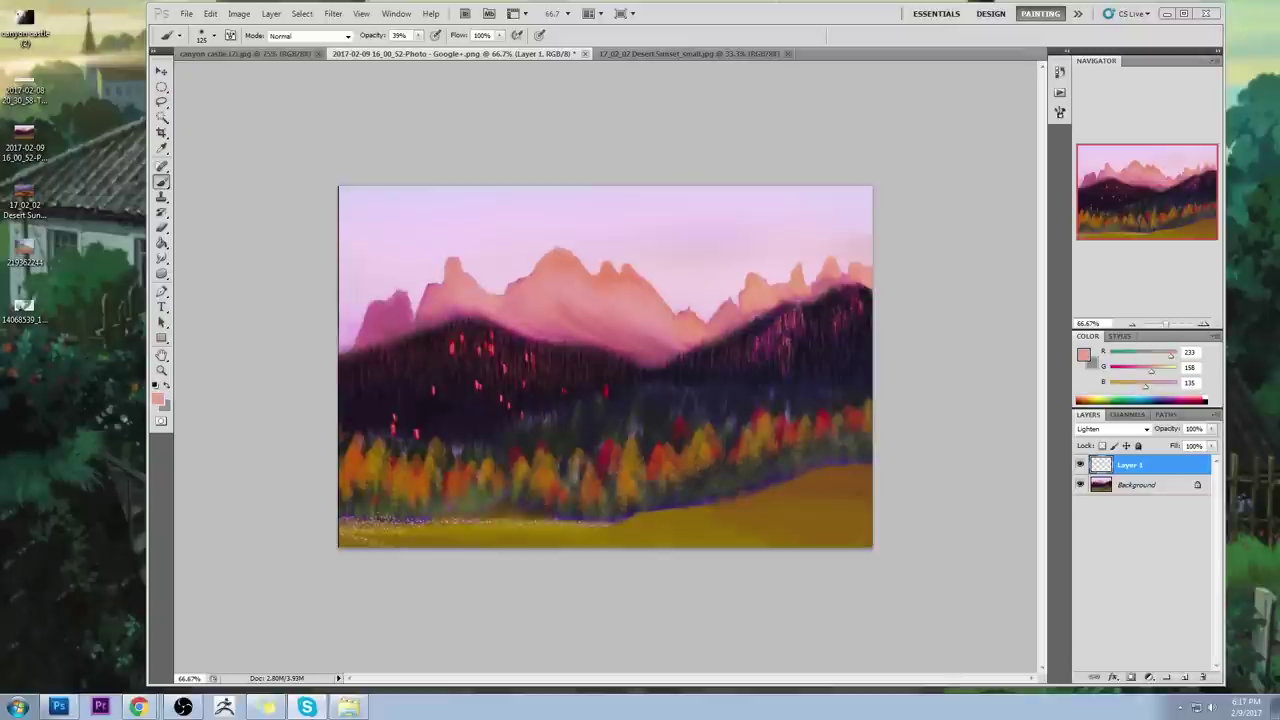
Step: Enlarge the brush to 400 px and glaze sampled pale pink sky colour over the purple peak and across the mountain range
{"action": "key", "text": "bracketright"}
{"action": "key", "text": "bracketright"}
{"action": "key", "text": "bracketright"}
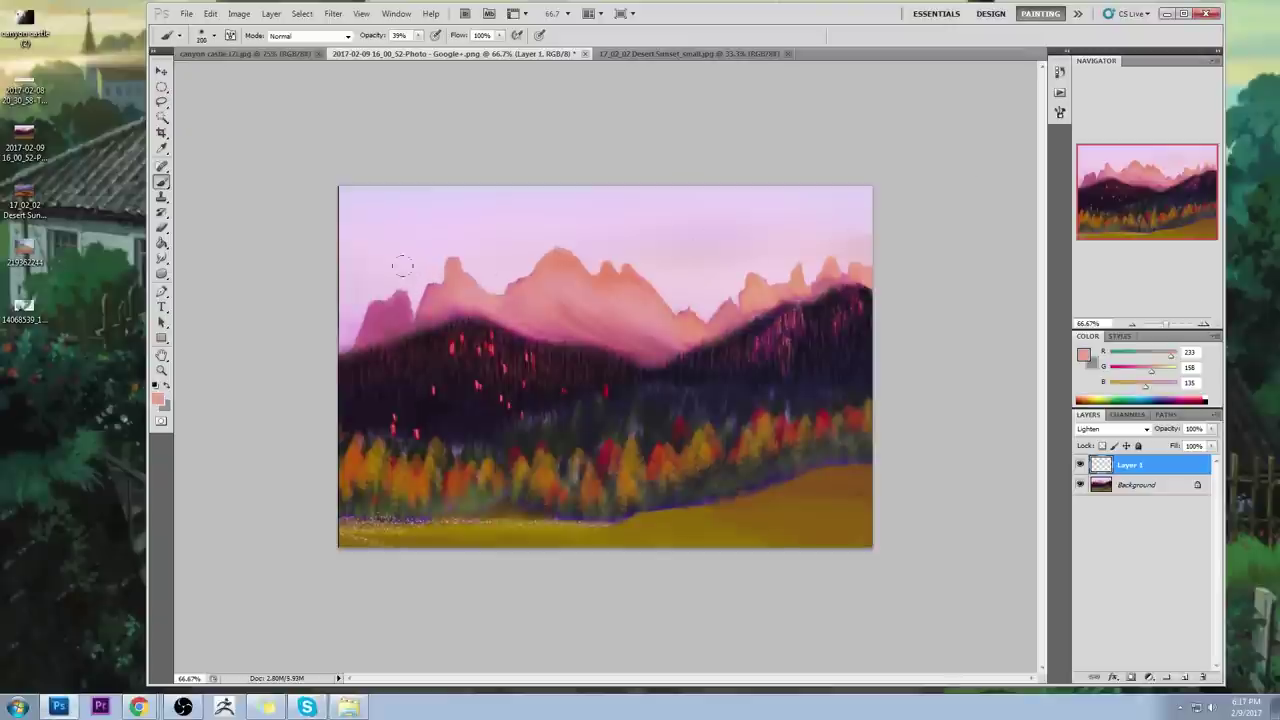
{"action": "left_click", "coordinate": [414, 289], "text": "alt"}
{"action": "left_click_drag", "start_coordinate": [408, 308], "coordinate": [371, 332]}
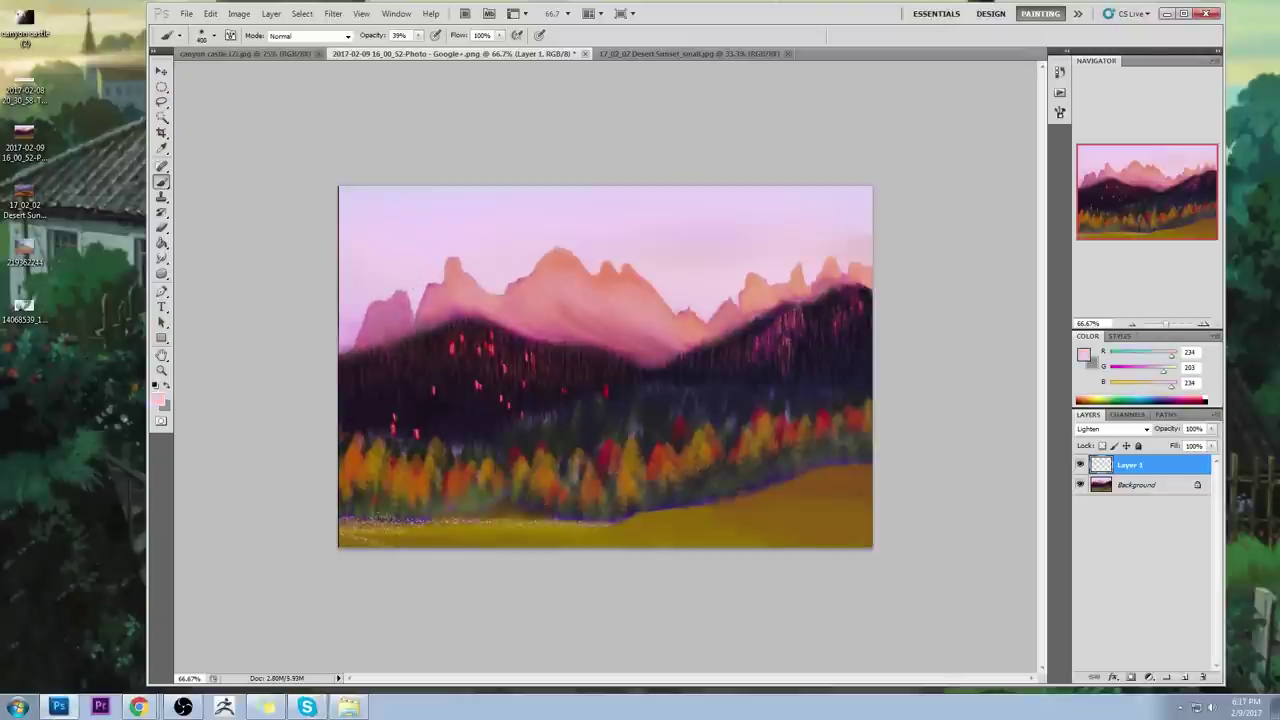
{"action": "mouse_move", "coordinate": [428, 288]}
{"action": "left_mouse_down"}
{"action": "mouse_move", "coordinate": [605, 314]}
{"action": "mouse_move", "coordinate": [778, 308]}
{"action": "left_mouse_up"}
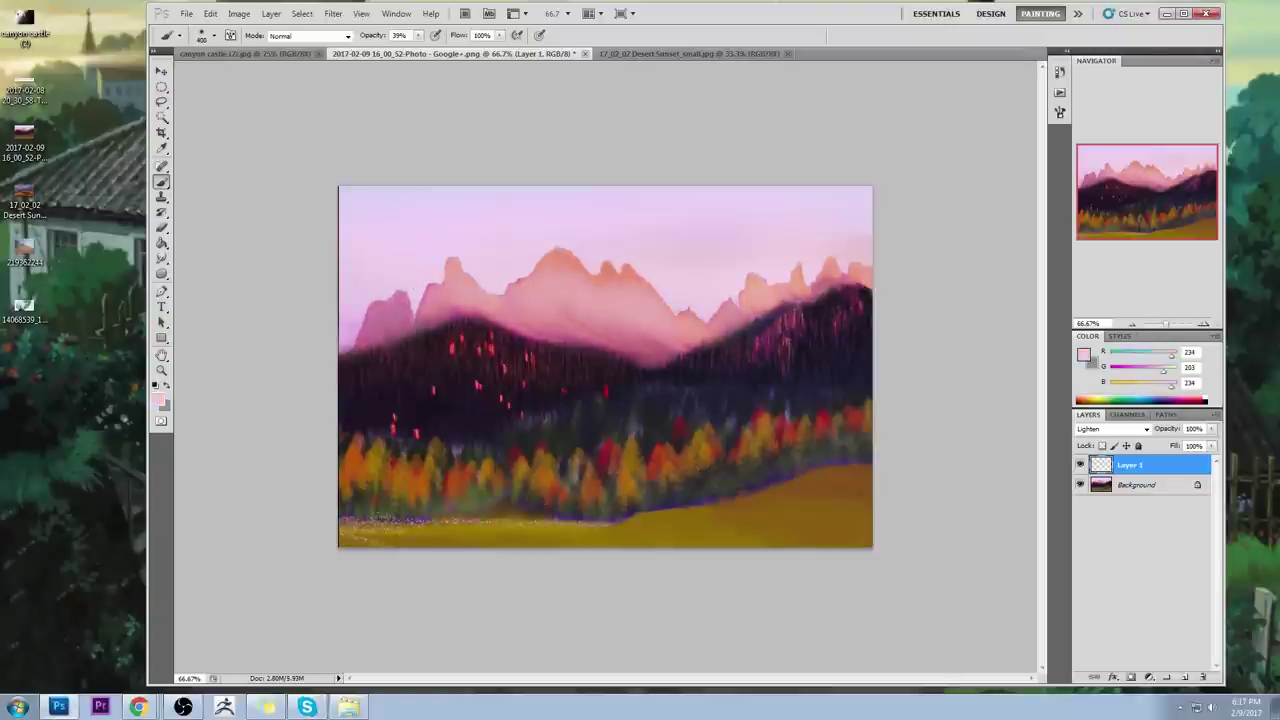
Step: Soften the central mountains and their base above the dark forest with sampled dusty pink and pale sky tones
{"action": "left_click", "coordinate": [666, 326], "text": "alt"}
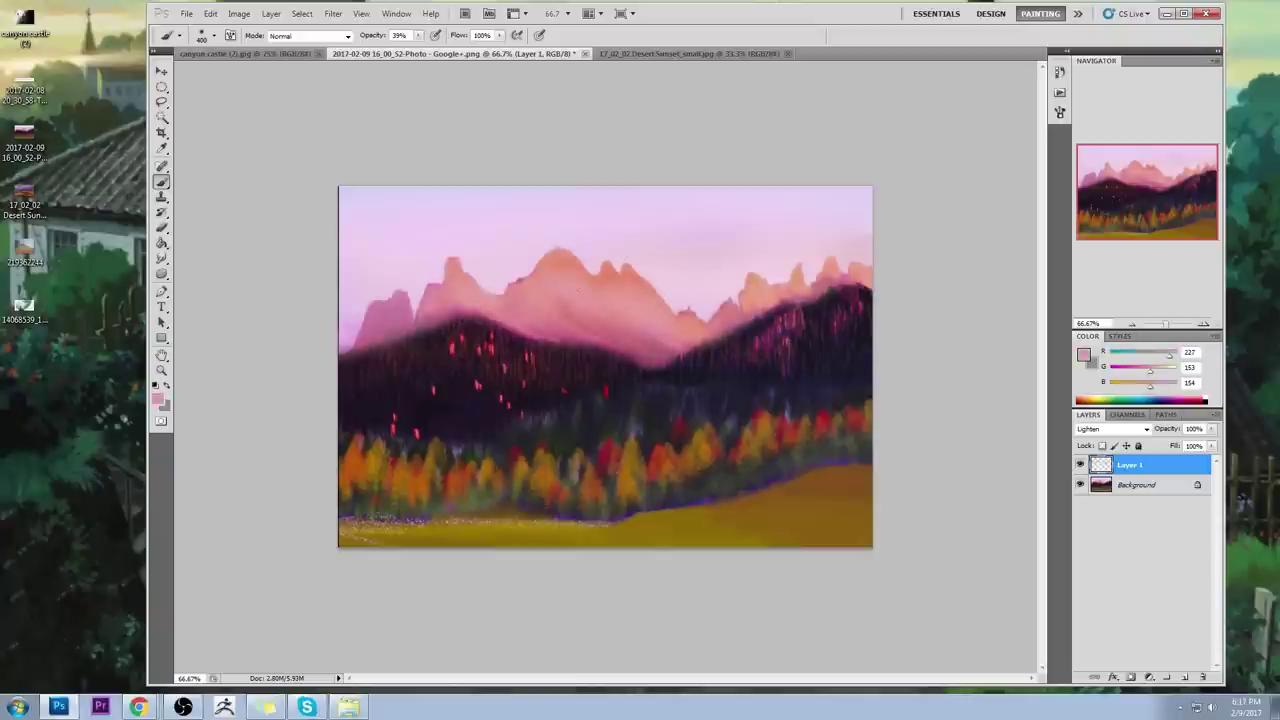
{"action": "left_click_drag", "start_coordinate": [578, 348], "coordinate": [548, 336]}
{"action": "left_click_drag", "start_coordinate": [644, 366], "coordinate": [534, 332]}
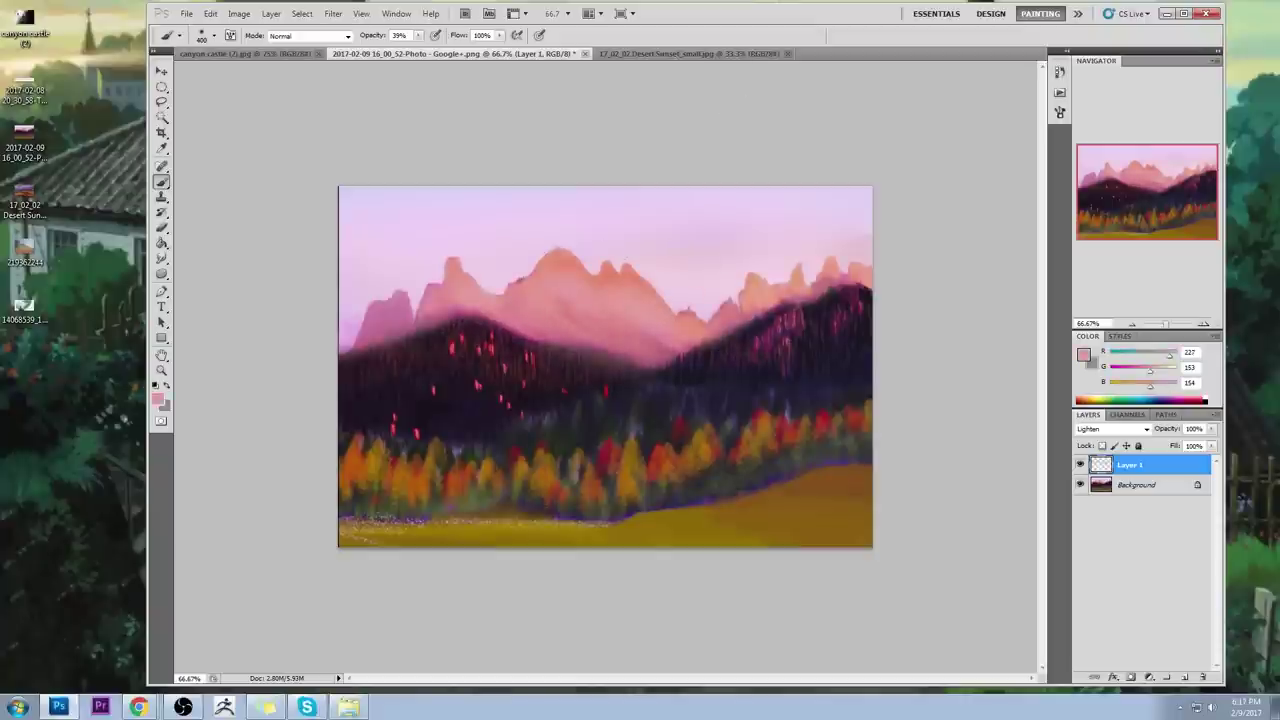
{"action": "left_click_drag", "start_coordinate": [584, 294], "coordinate": [486, 296]}
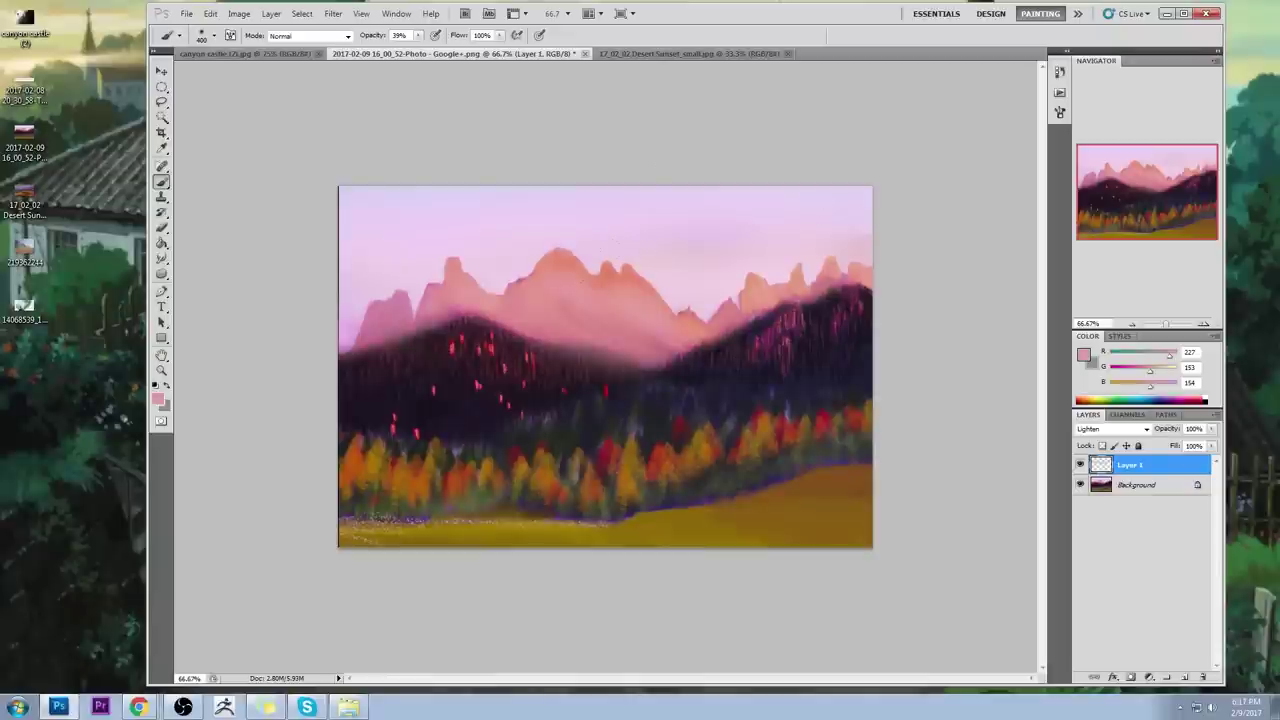
{"action": "left_click", "coordinate": [658, 257], "text": "alt"}
{"action": "left_click_drag", "start_coordinate": [640, 272], "coordinate": [455, 285]}
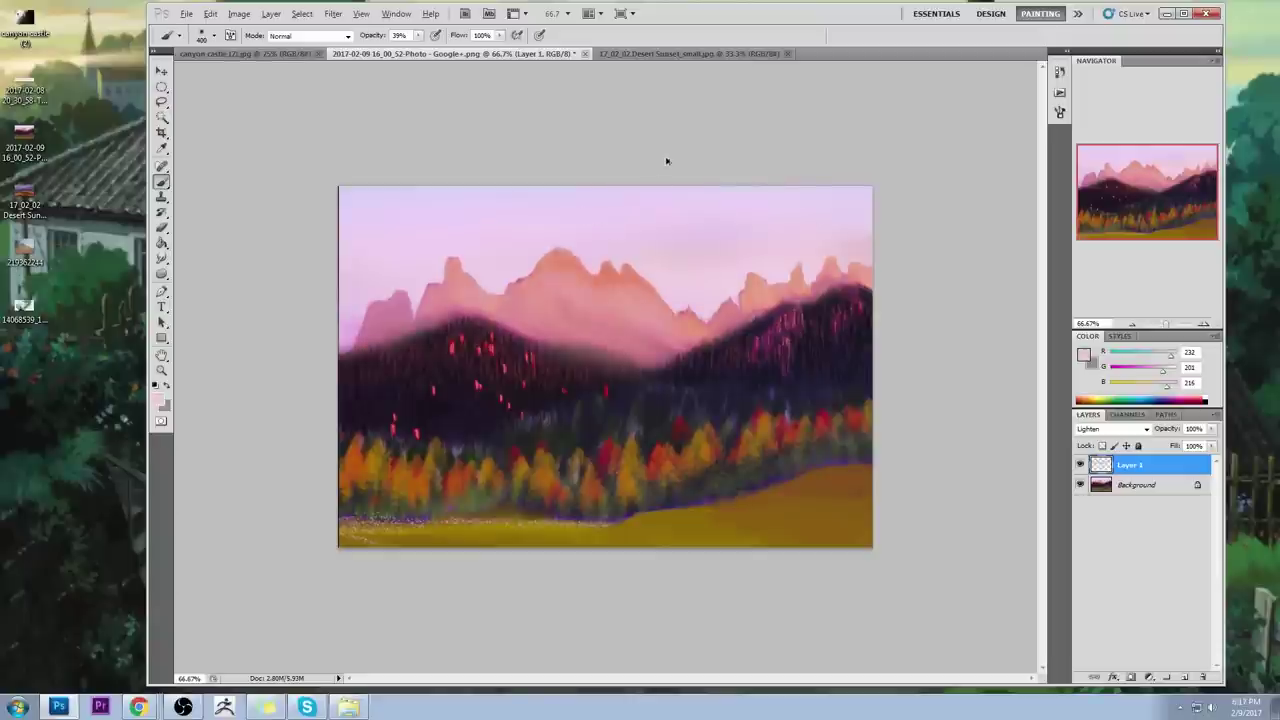
Step: Add another layer on top and set its blend mode to Color
{"action": "left_click", "coordinate": [1184, 677]}
{"action": "left_click", "coordinate": [1113, 429]}
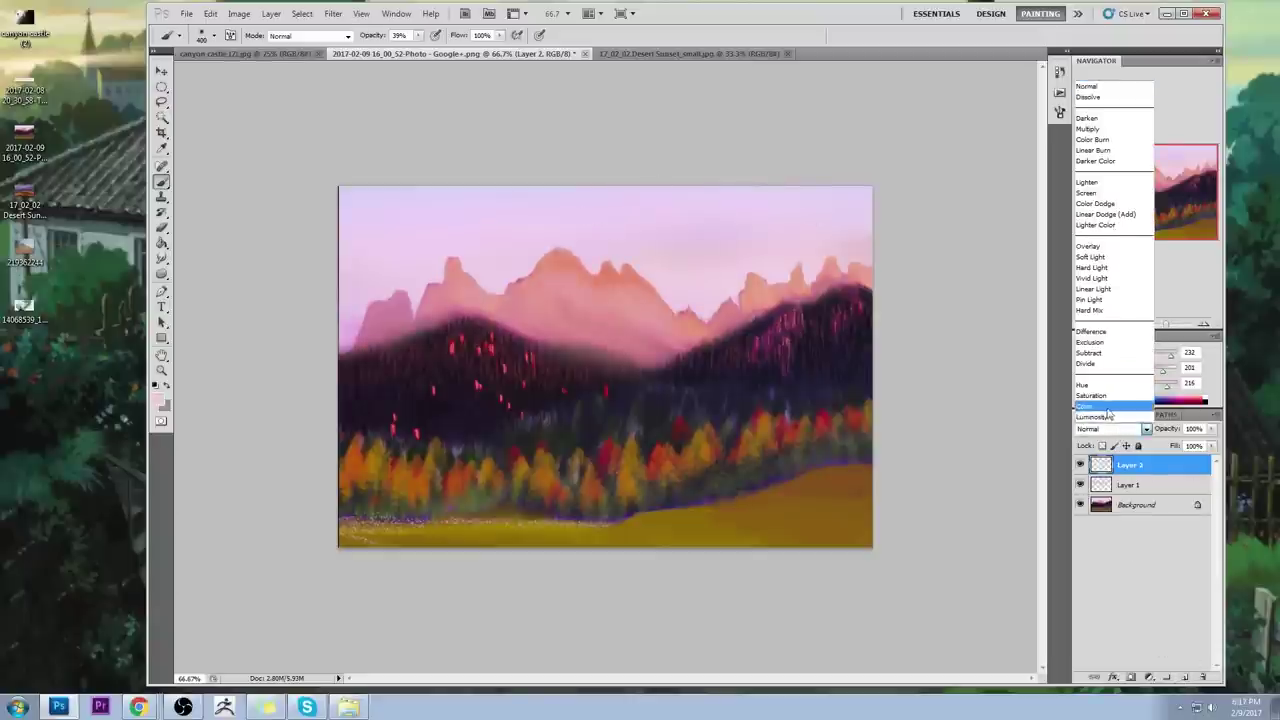
{"action": "left_click", "coordinate": [1107, 407]}
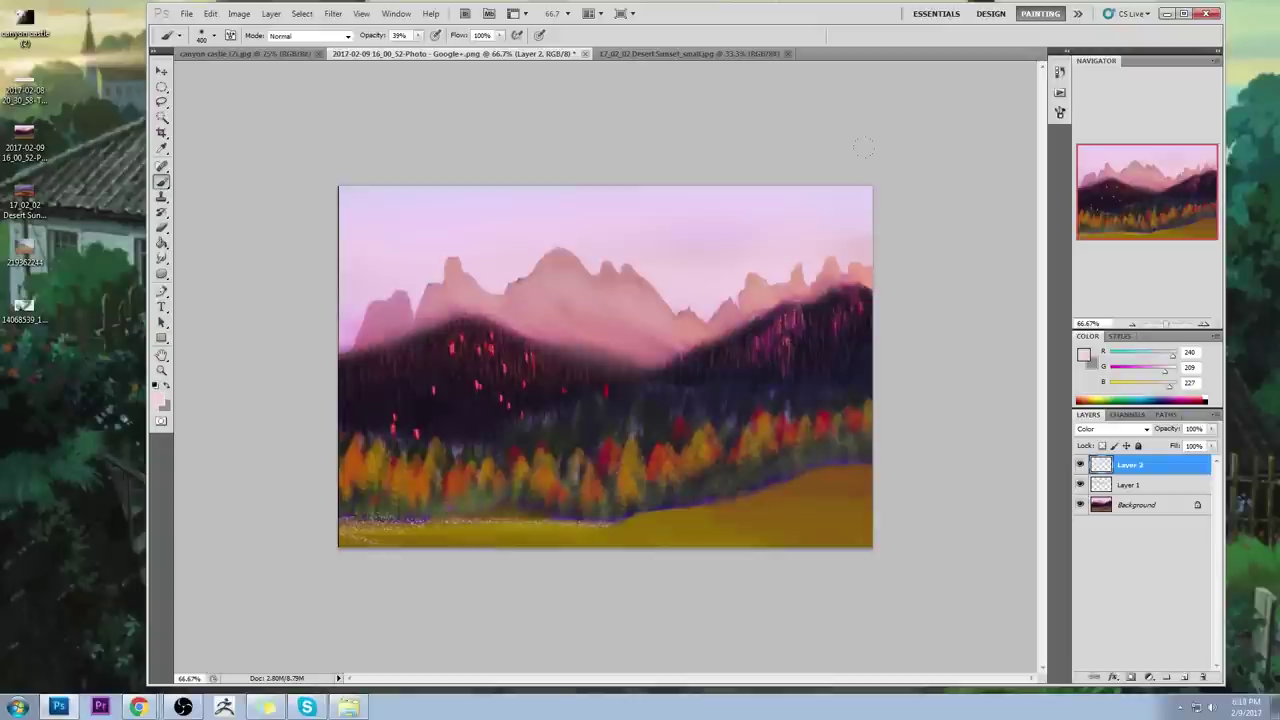
Step: Sample several sky and horizon tones with the foreground colour picker to examine how the pink and lilac hues shift
{"action": "left_click", "coordinate": [1088, 358]}
{"action": "left_click", "coordinate": [794, 249]}
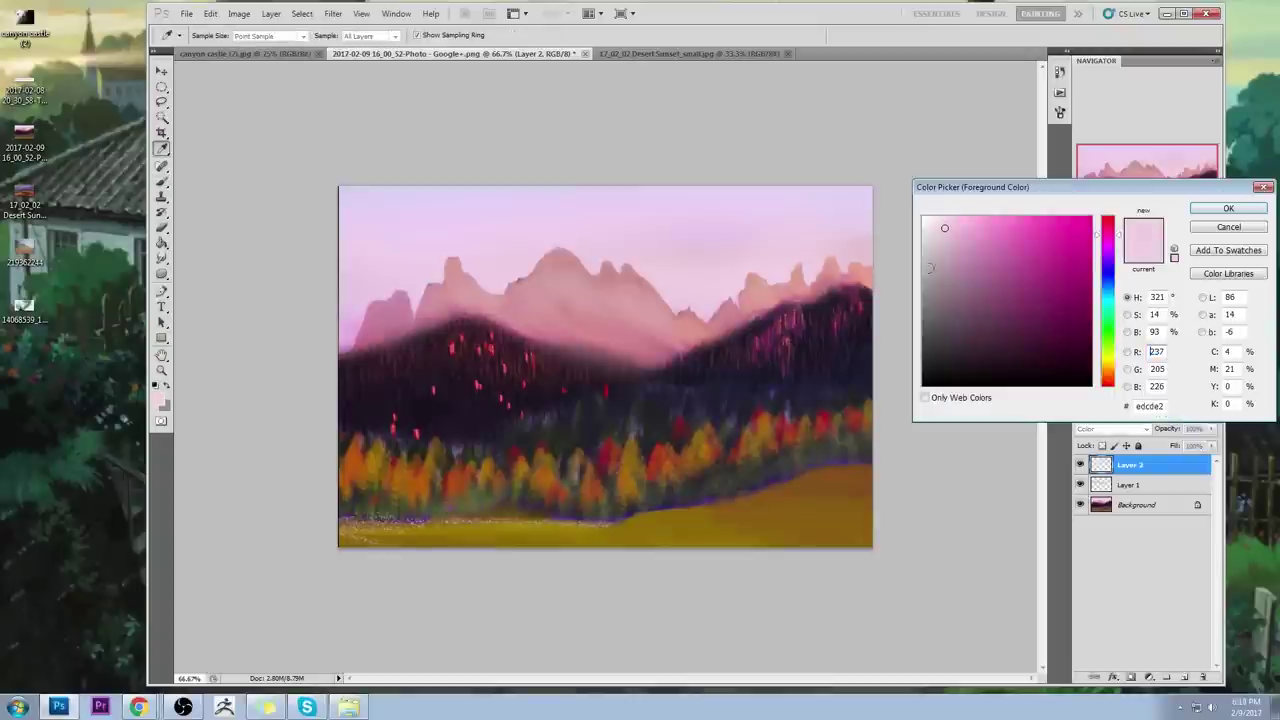
{"action": "left_click_drag", "start_coordinate": [712, 259], "coordinate": [353, 289]}
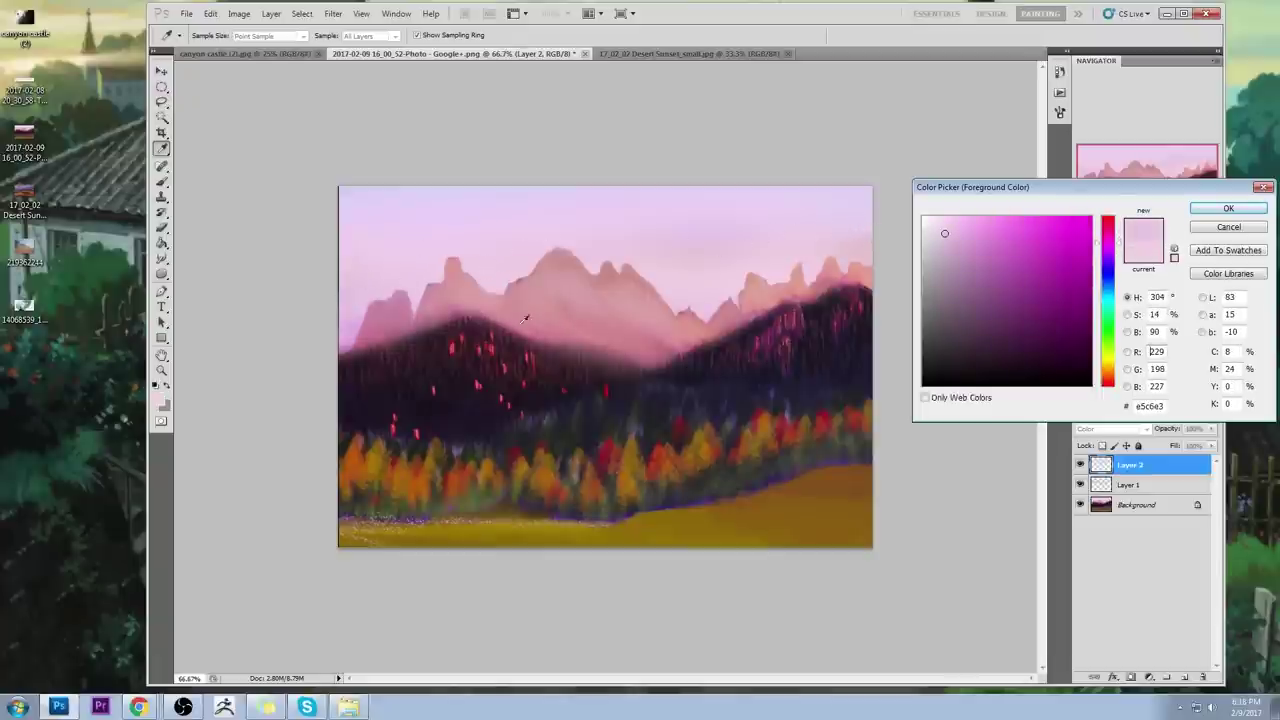
{"action": "left_click", "coordinate": [1213, 228]}
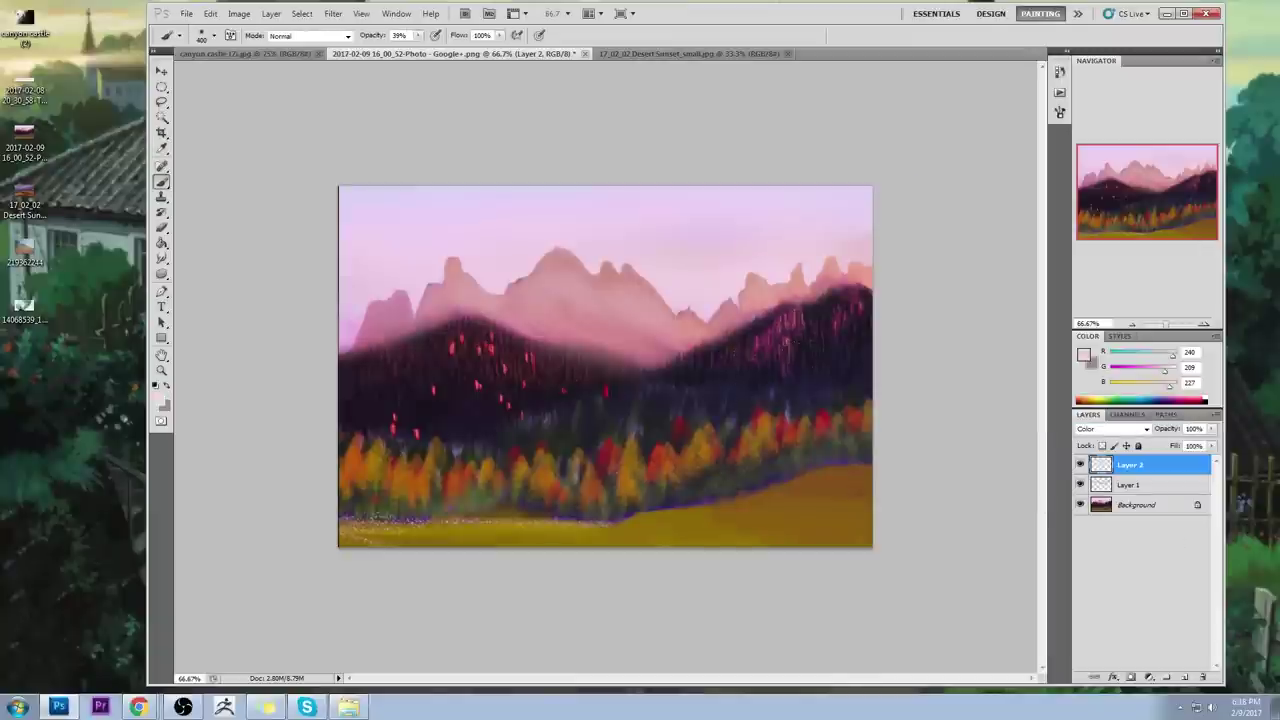
Step: Try tinting the autumn trees and meadow on the Color layer with sampled mountain pink and an 1100 px brush
{"action": "left_click", "coordinate": [732, 318], "text": "alt"}
{"action": "key", "text": "bracketright"}
{"action": "key", "text": "bracketright"}
{"action": "key", "text": "bracketright"}
{"action": "key", "text": "bracketright"}
{"action": "key", "text": "bracketright"}
{"action": "key", "text": "bracketright"}
{"action": "left_click_drag", "start_coordinate": [520, 440], "coordinate": [720, 440]}
{"action": "left_click", "coordinate": [706, 330], "text": "alt"}
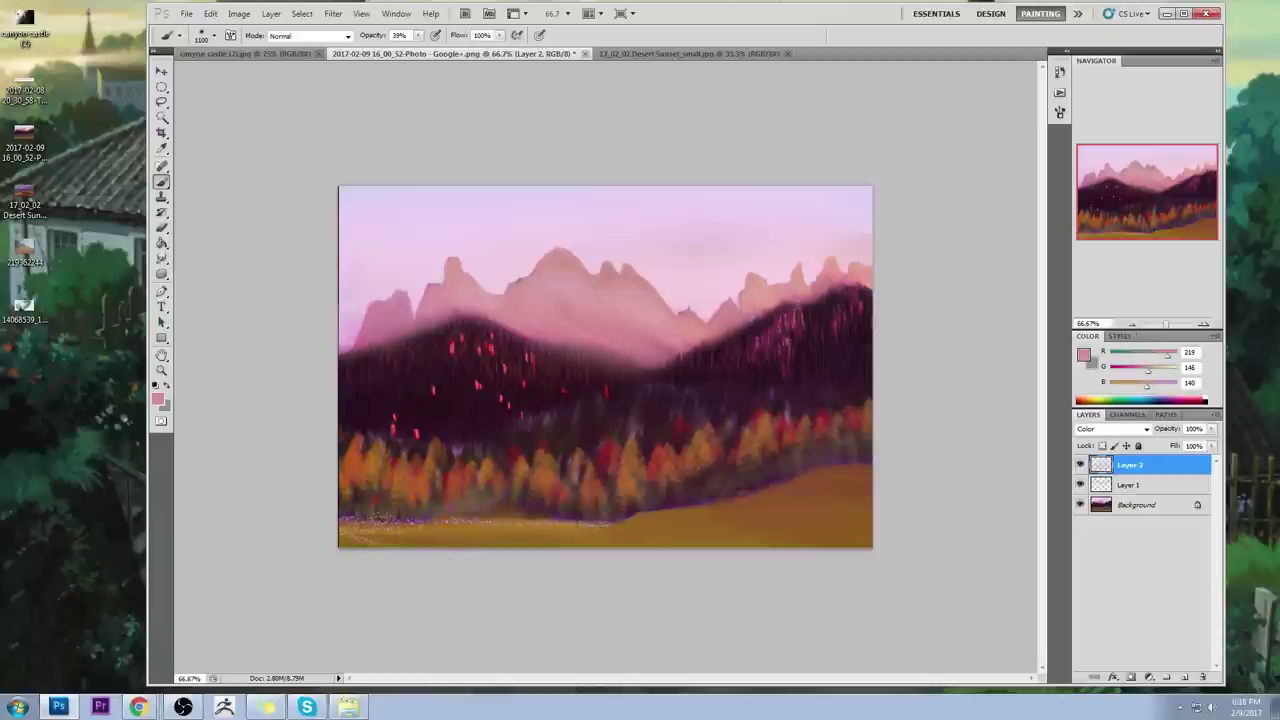
{"action": "key", "text": "ctrl+z"}
Step: Try tinting the picture with dark blue sampled from the forest on the Color layer
{"action": "left_click", "coordinate": [799, 385], "text": "alt"}
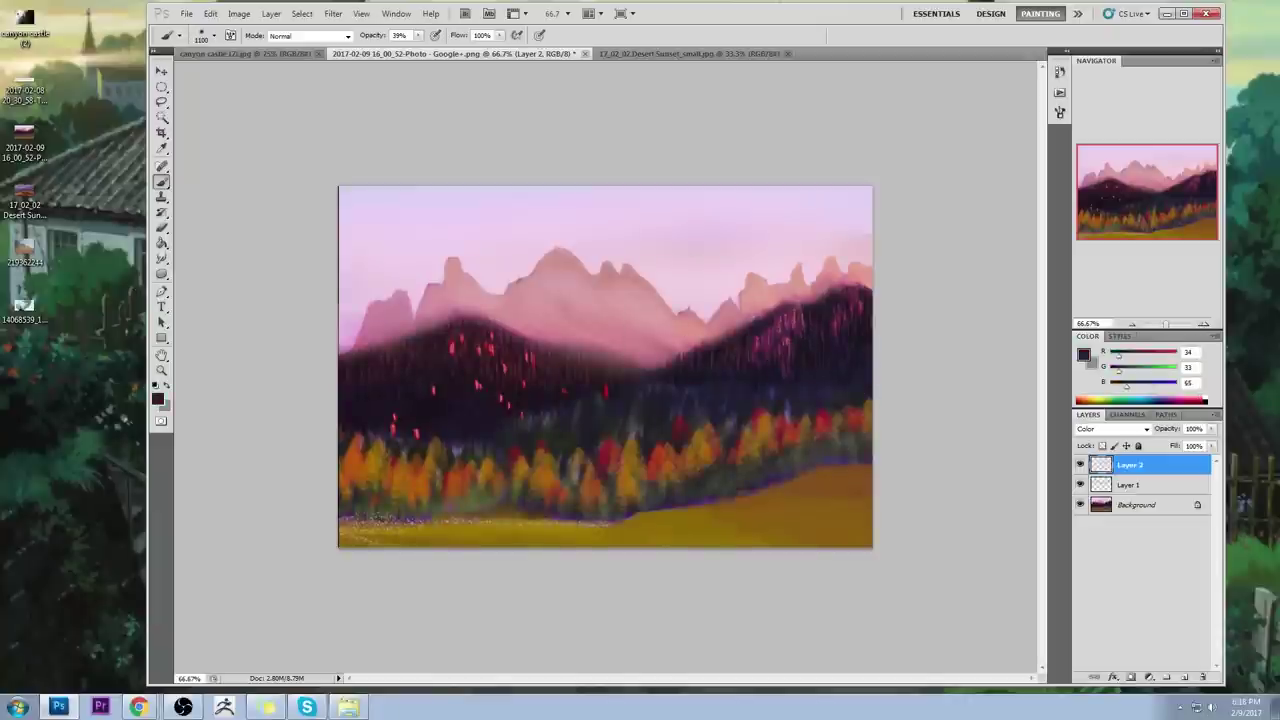
{"action": "left_click", "coordinate": [560, 340]}
{"action": "key", "text": "ctrl+z"}
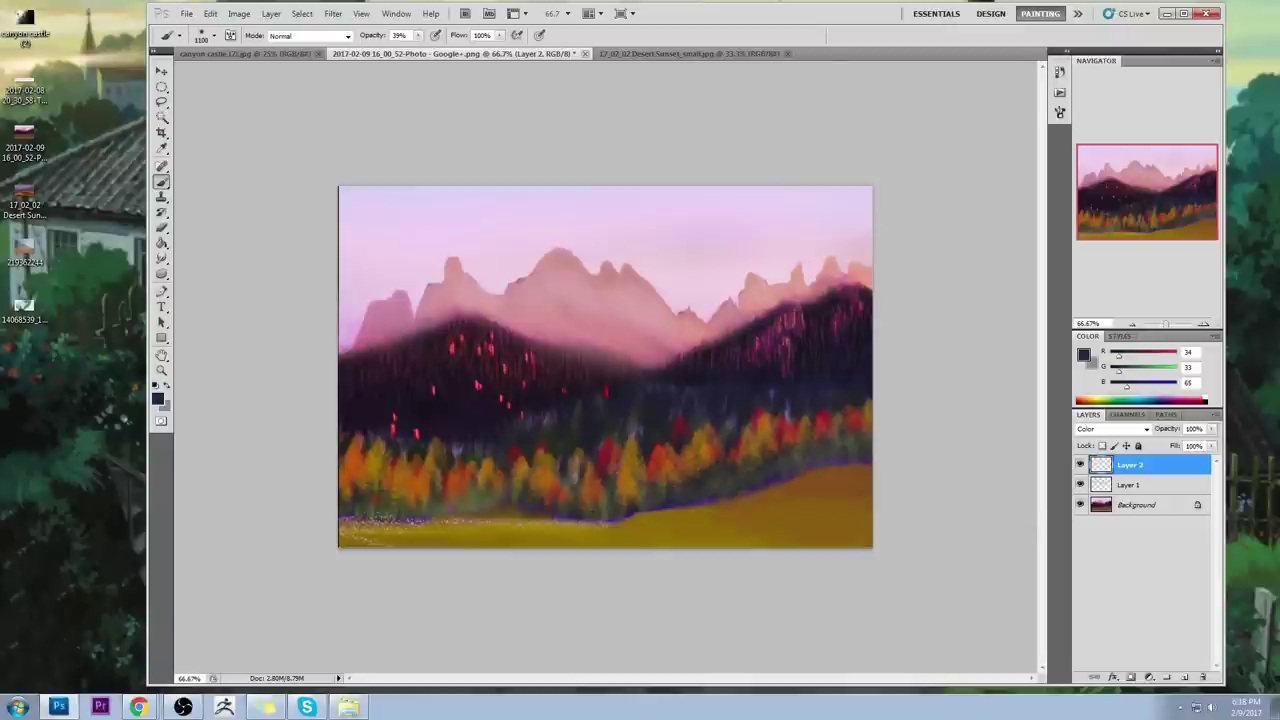
Step: Brighten the autumn trees on the Background layer with a 300 px Dodge tool, range Highlights at 21% exposure
{"action": "left_click", "coordinate": [161, 291]}
{"action": "left_click", "coordinate": [161, 274]}
{"action": "left_click", "coordinate": [220, 275]}
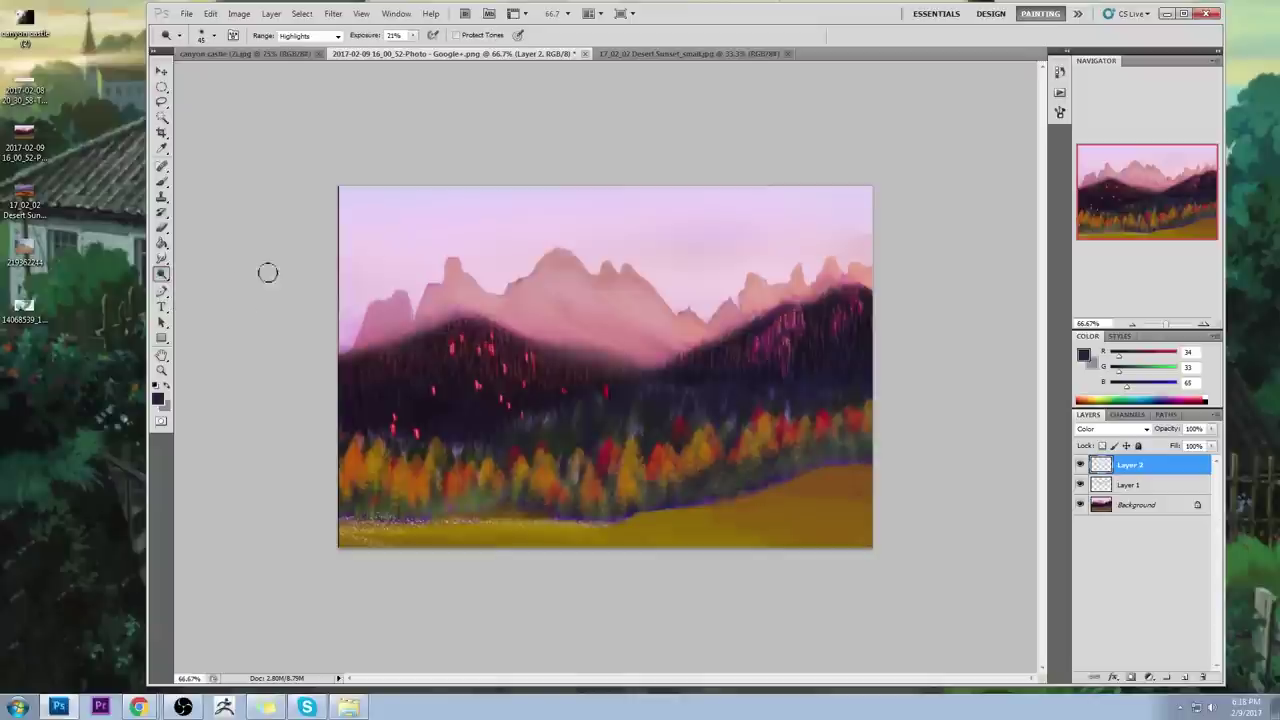
{"action": "left_click", "coordinate": [1140, 510]}
{"action": "key", "text": "bracketright"}
{"action": "left_click_drag", "start_coordinate": [702, 440], "coordinate": [687, 455]}
{"action": "left_click", "coordinate": [769, 426]}
{"action": "mouse_move", "coordinate": [802, 426]}
{"action": "left_mouse_down"}
{"action": "mouse_move", "coordinate": [750, 437]}
{"action": "mouse_move", "coordinate": [757, 418]}
{"action": "mouse_move", "coordinate": [759, 433]}
{"action": "mouse_move", "coordinate": [709, 440]}
{"action": "mouse_move", "coordinate": [769, 434]}
{"action": "left_mouse_up"}
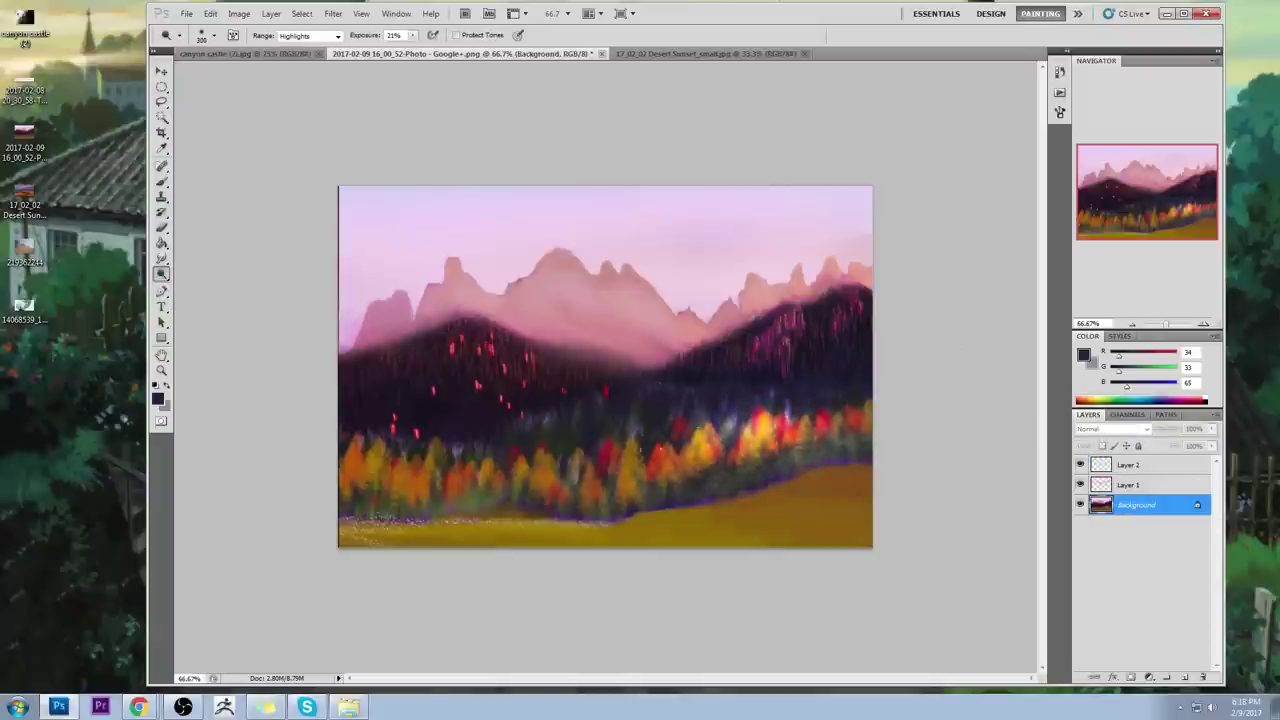
{"action": "left_click_drag", "start_coordinate": [645, 463], "coordinate": [704, 437]}
Step: Add a layer directly above the Background and set its blend mode to Darken
{"action": "key", "text": "b"}
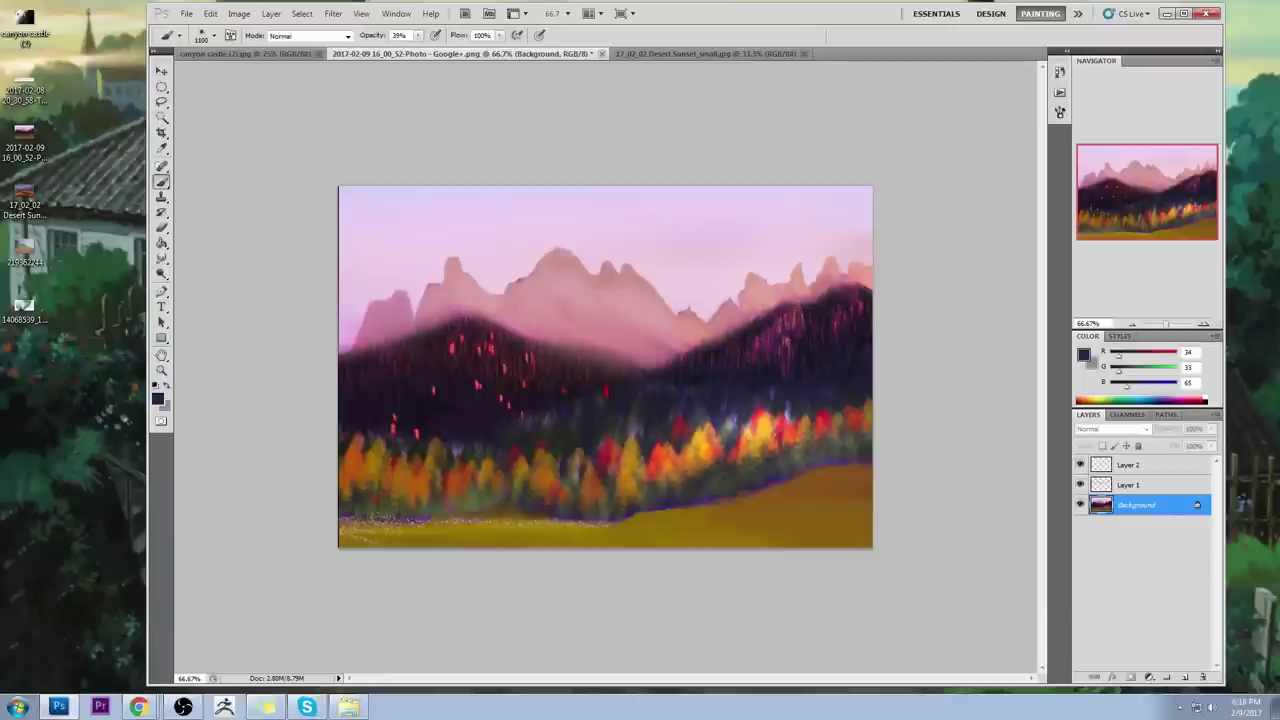
{"action": "left_click", "coordinate": [700, 475], "text": "alt"}
{"action": "left_click", "coordinate": [1184, 677]}
{"action": "left_click", "coordinate": [1113, 429]}
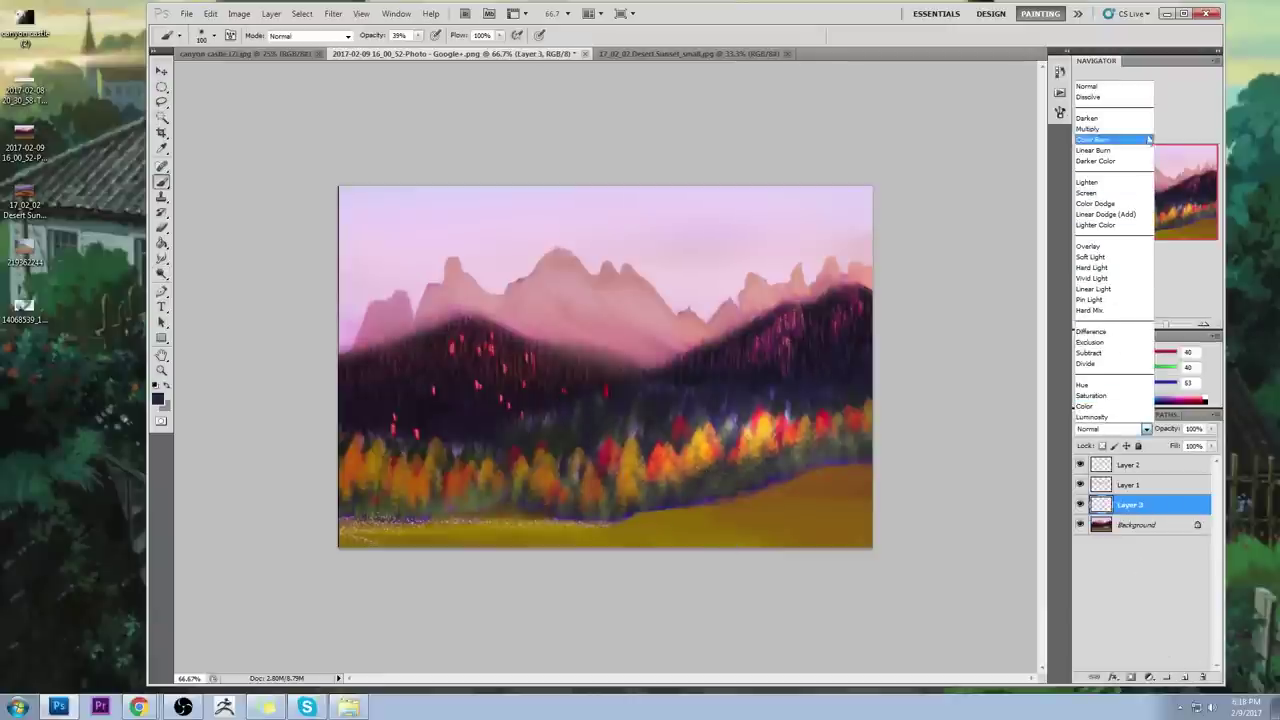
{"action": "left_click", "coordinate": [1130, 125]}
Step: Glaze dark blue sampled from the forest over the autumn trees with a 175 px brush
{"action": "key", "text": "bracketright"}
{"action": "key", "text": "bracketright"}
{"action": "key", "text": "bracketright"}
{"action": "left_click", "coordinate": [723, 391], "text": "alt"}
{"action": "mouse_move", "coordinate": [708, 436]}
{"action": "left_mouse_down"}
{"action": "mouse_move", "coordinate": [584, 446]}
{"action": "mouse_move", "coordinate": [714, 452]}
{"action": "left_mouse_up"}
{"action": "left_click_drag", "start_coordinate": [836, 456], "coordinate": [545, 455]}
{"action": "left_click_drag", "start_coordinate": [656, 458], "coordinate": [780, 448]}
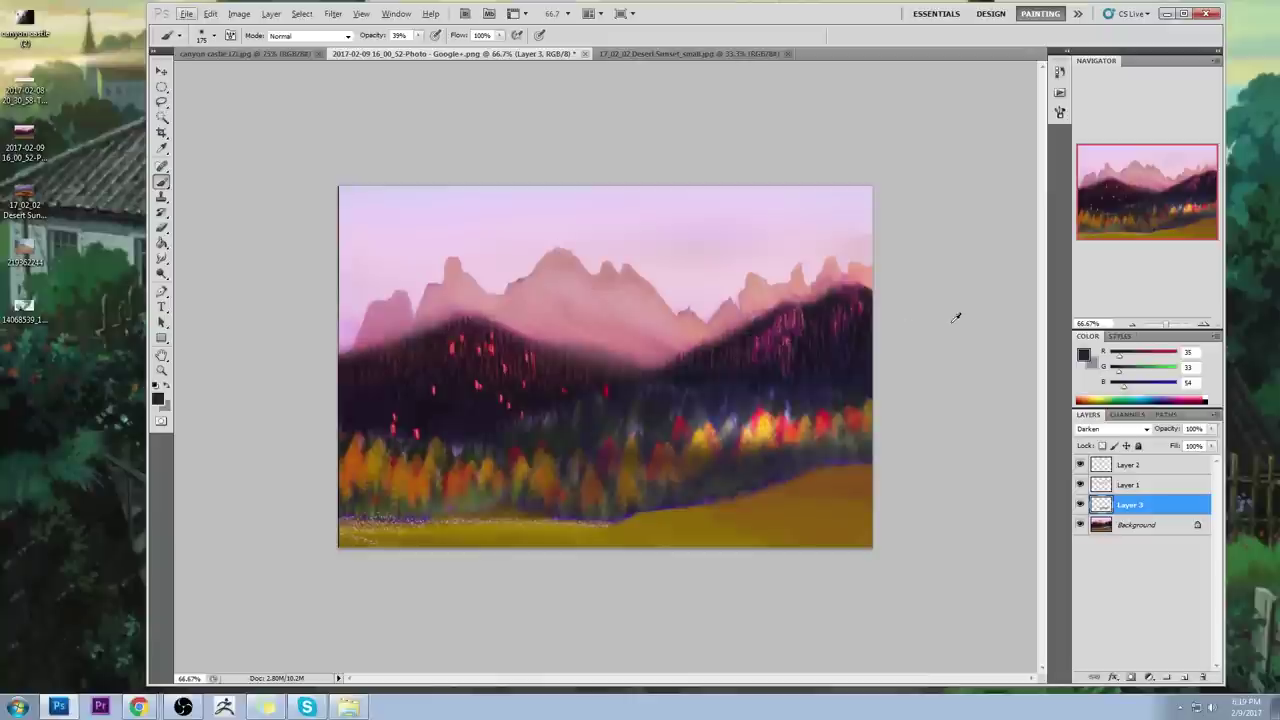
Step: Undo the tree darkening, the Darken layer and the dodged highlights on the autumn trees
{"action": "key", "text": "ctrl+alt+z"}
{"action": "key", "text": "ctrl+alt+z"}
{"action": "key", "text": "ctrl+alt+z"}
{"action": "key", "text": "ctrl+alt+z"}
{"action": "key", "text": "ctrl+alt+z"}
{"action": "key", "text": "ctrl+alt+z"}
{"action": "key", "text": "ctrl+alt+z"}
{"action": "key", "text": "ctrl+alt+z"}
{"action": "key", "text": "ctrl+alt+z"}
{"action": "key", "text": "ctrl+alt+z"}
{"action": "key", "text": "ctrl+alt+z"}
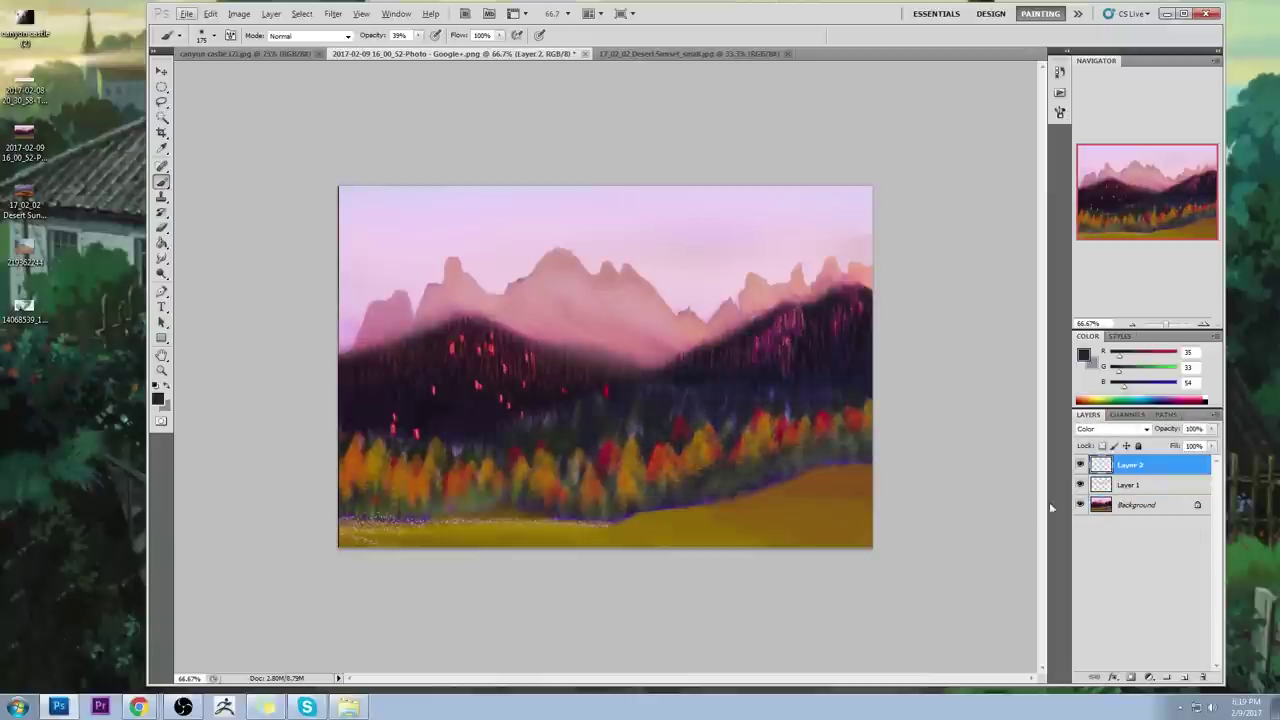
Step: Compare the painting with Layer 2 and the haze on Layer 1 alternately hidden and shown
{"action": "left_click", "coordinate": [1080, 465]}
{"action": "left_click", "coordinate": [1080, 465]}
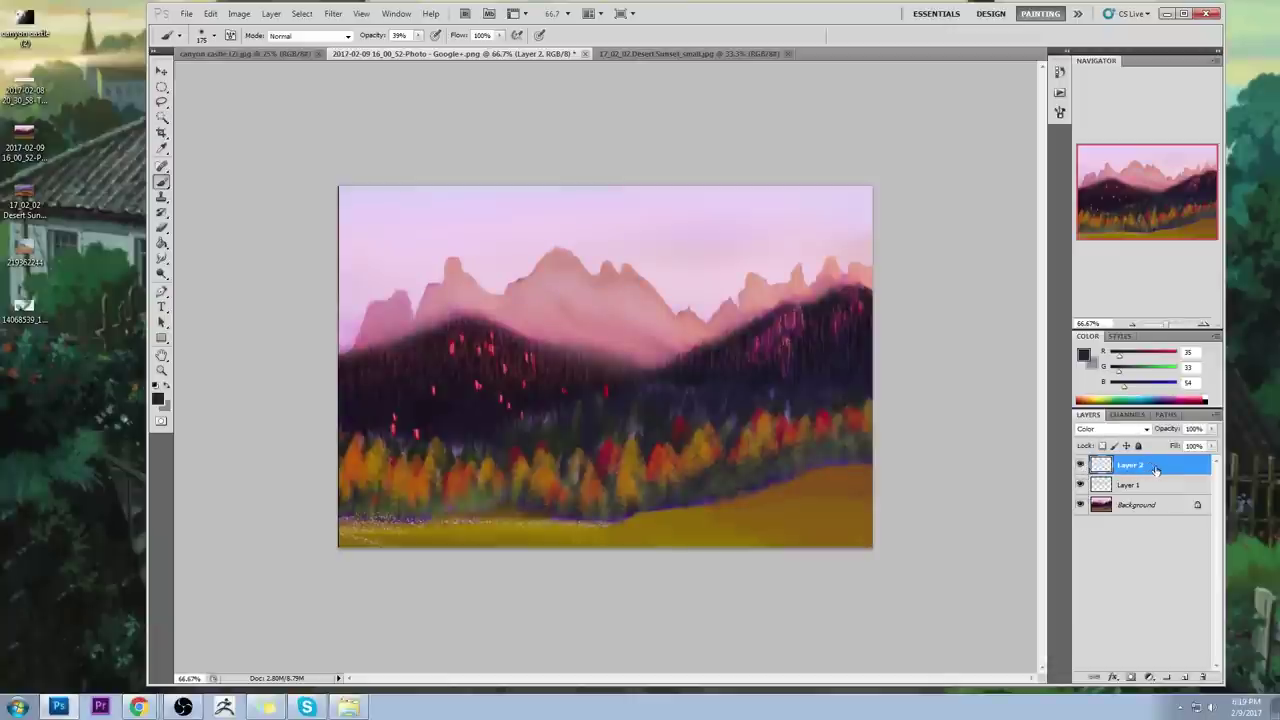
{"action": "left_click", "coordinate": [1081, 485]}
{"action": "left_click", "coordinate": [1081, 485]}
{"action": "left_click", "coordinate": [1081, 485]}
{"action": "left_click", "coordinate": [1081, 485]}
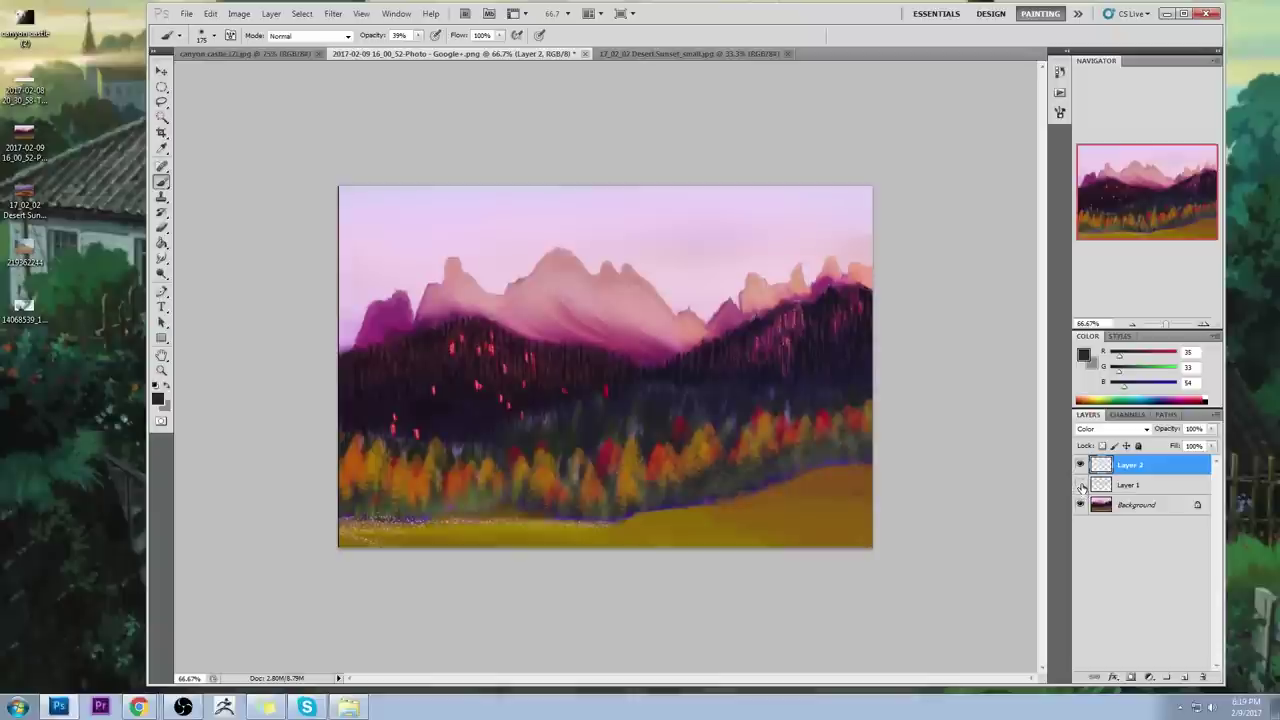
{"action": "left_click", "coordinate": [1081, 485]}
Step: Erase the haze on Layer 1 along the ridges of the dark forested hills with a 175 px eraser
{"action": "left_click", "coordinate": [1128, 486]}
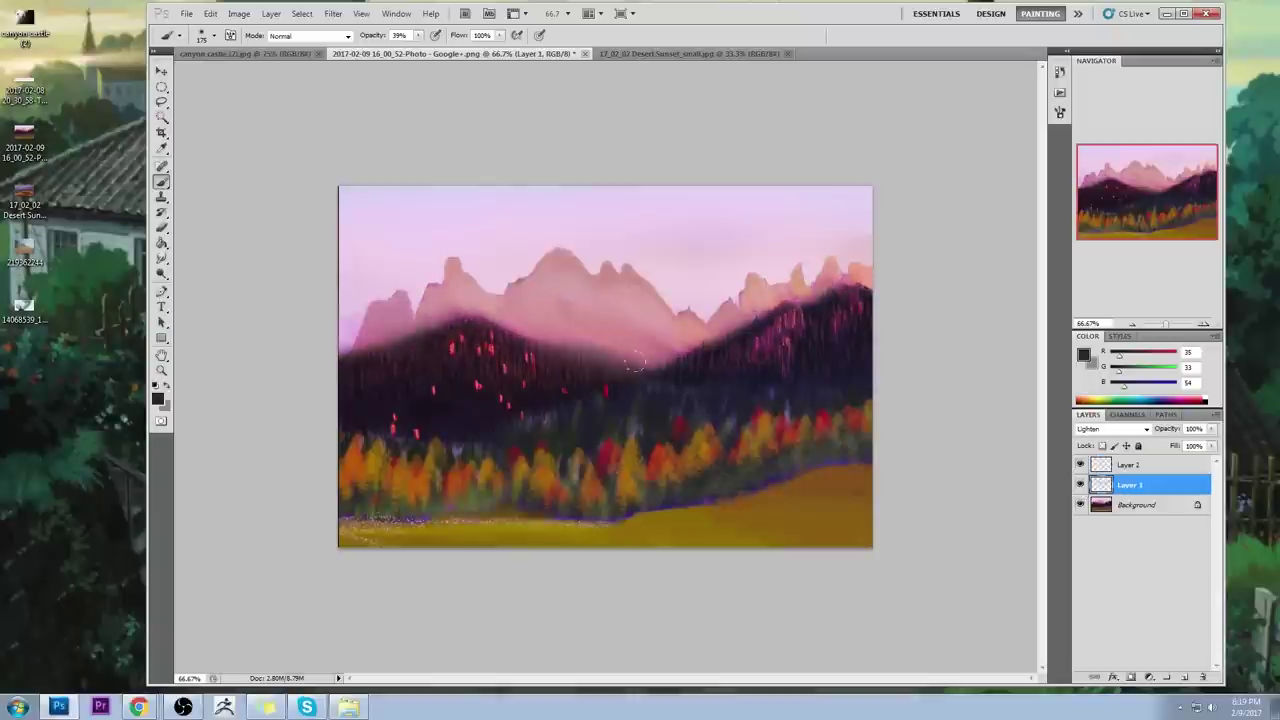
{"action": "key", "text": "e"}
{"action": "left_click_drag", "start_coordinate": [464, 322], "coordinate": [622, 376]}
{"action": "mouse_move", "coordinate": [509, 349]}
{"action": "left_mouse_down"}
{"action": "mouse_move", "coordinate": [642, 374]}
{"action": "mouse_move", "coordinate": [862, 292]}
{"action": "left_mouse_up"}
{"action": "mouse_move", "coordinate": [486, 328]}
{"action": "left_mouse_down"}
{"action": "mouse_move", "coordinate": [354, 355]}
{"action": "mouse_move", "coordinate": [408, 336]}
{"action": "left_mouse_up"}
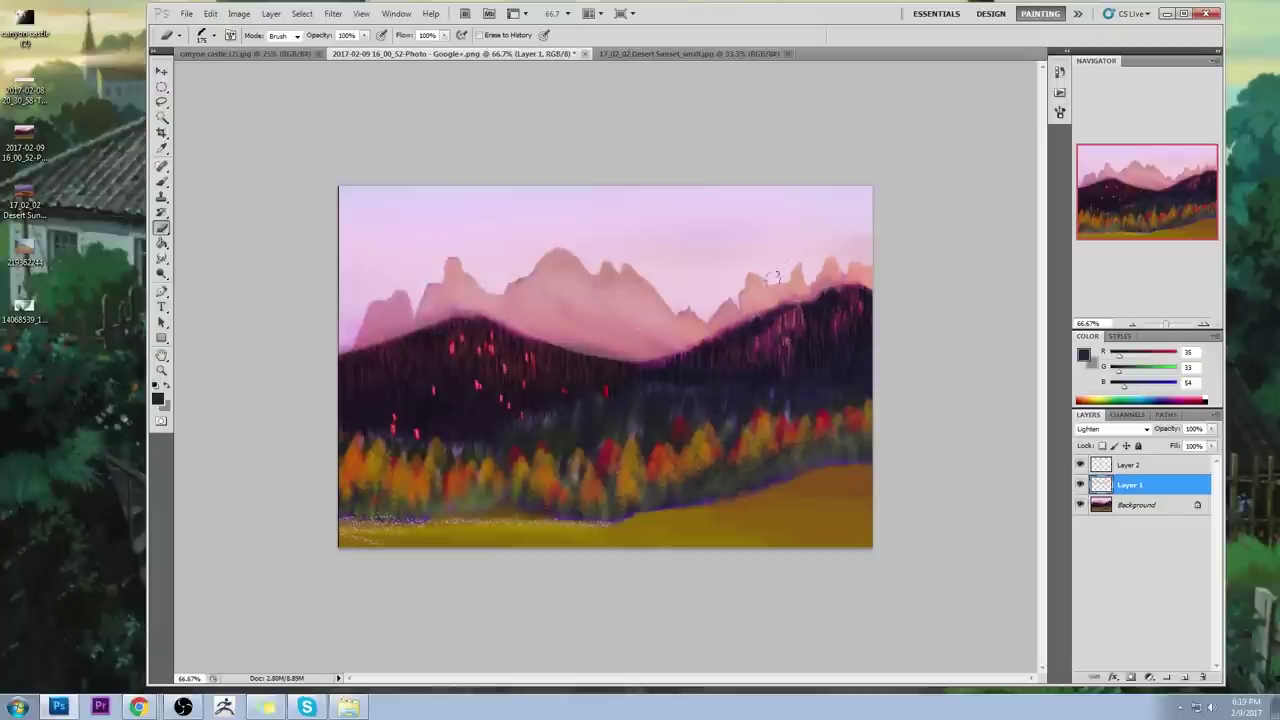
Step: Check the dark right-hand hill's colour with the colour picker and compare the painting with the haze layers hidden and shown
{"action": "left_click", "coordinate": [1085, 356]}
{"action": "left_click_drag", "start_coordinate": [699, 362], "coordinate": [707, 373]}
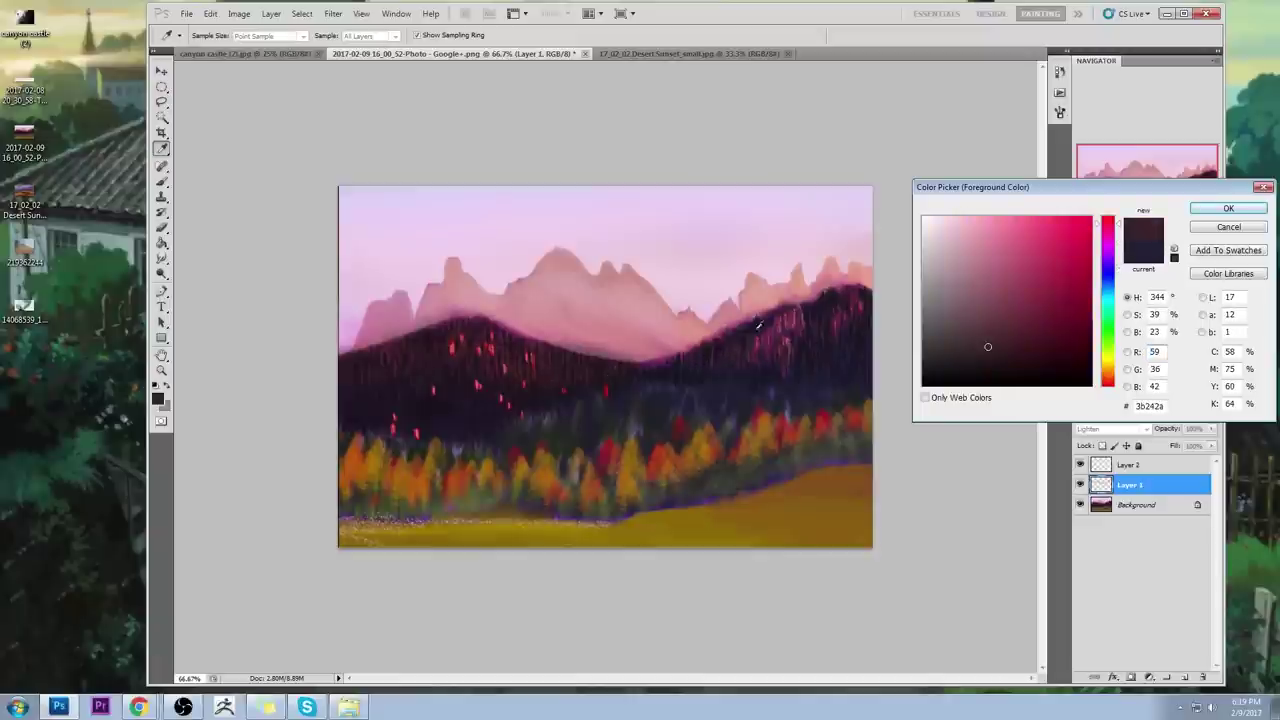
{"action": "left_click", "coordinate": [1231, 228]}
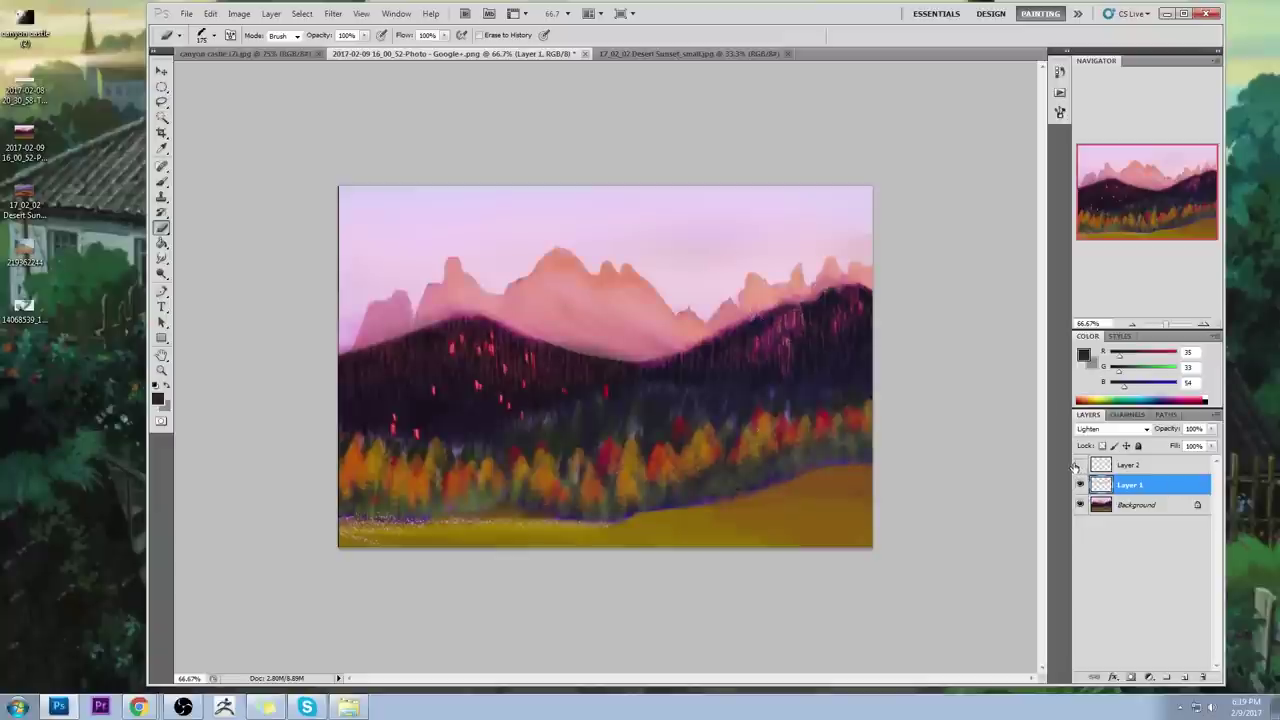
{"action": "left_click", "coordinate": [1079, 484]}
{"action": "left_click", "coordinate": [1078, 486]}
Step: Add another layer on top in Color blend mode and sample the pale lilac of the upper sky for the brush
{"action": "left_click", "coordinate": [1150, 467]}
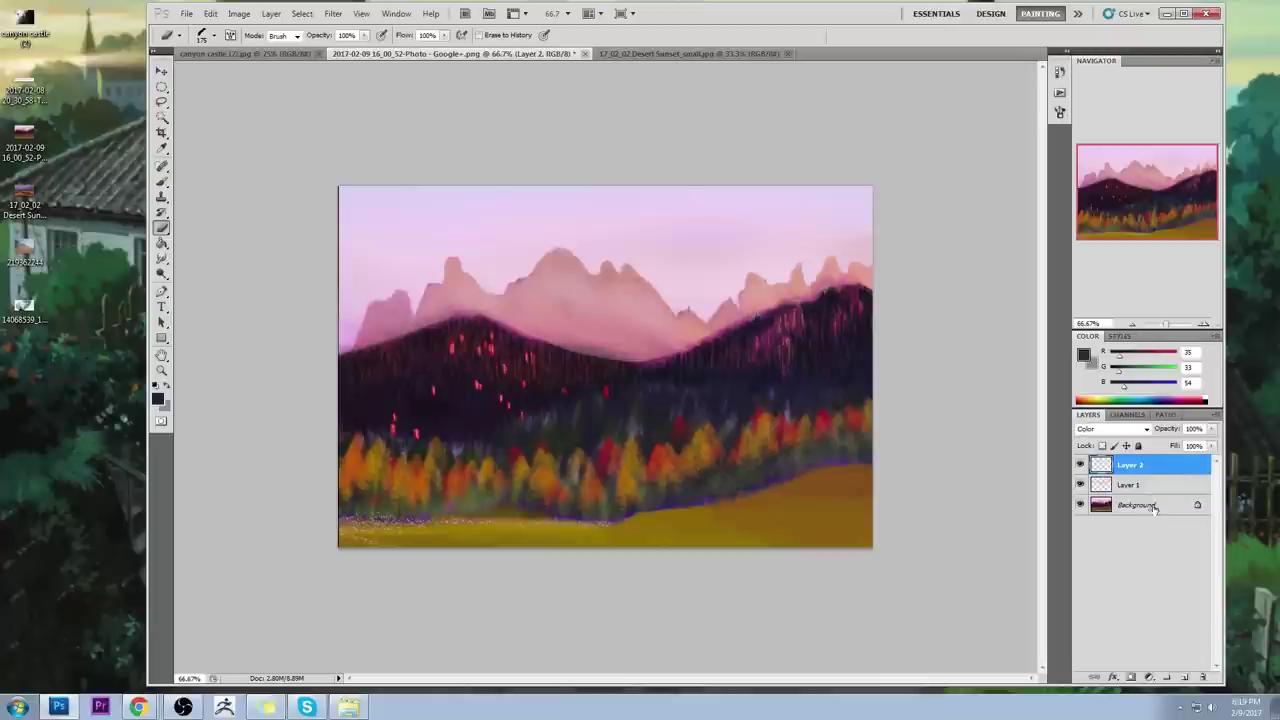
{"action": "left_click", "coordinate": [1184, 678]}
{"action": "key", "text": "b"}
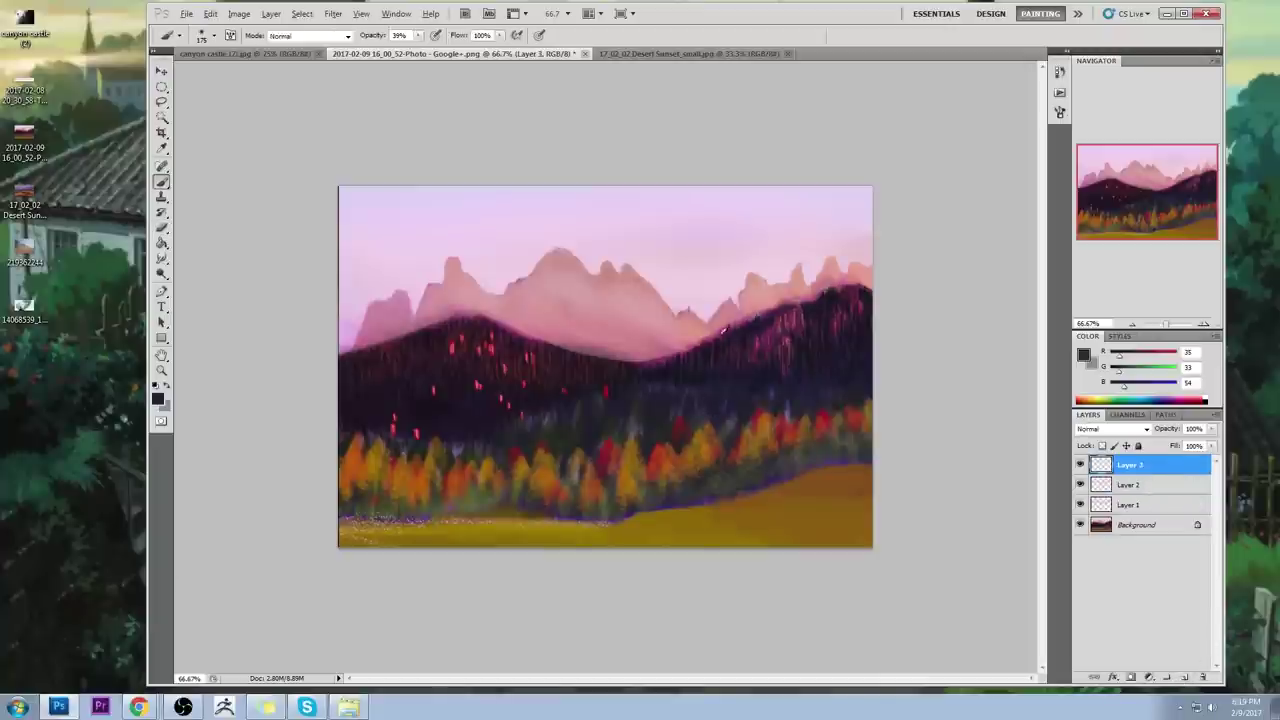
{"action": "left_click", "coordinate": [719, 331], "text": "alt"}
{"action": "left_click", "coordinate": [722, 208], "text": "alt"}
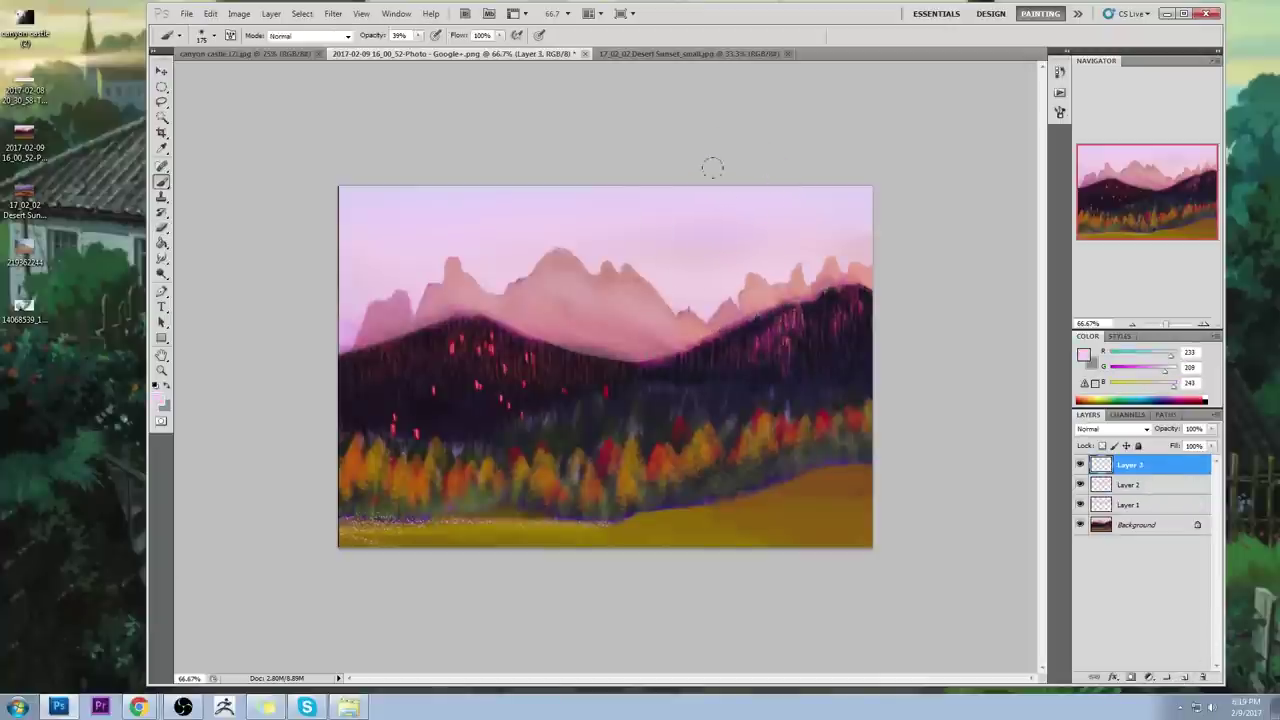
{"action": "left_click", "coordinate": [1110, 428]}
{"action": "left_click", "coordinate": [1093, 414]}
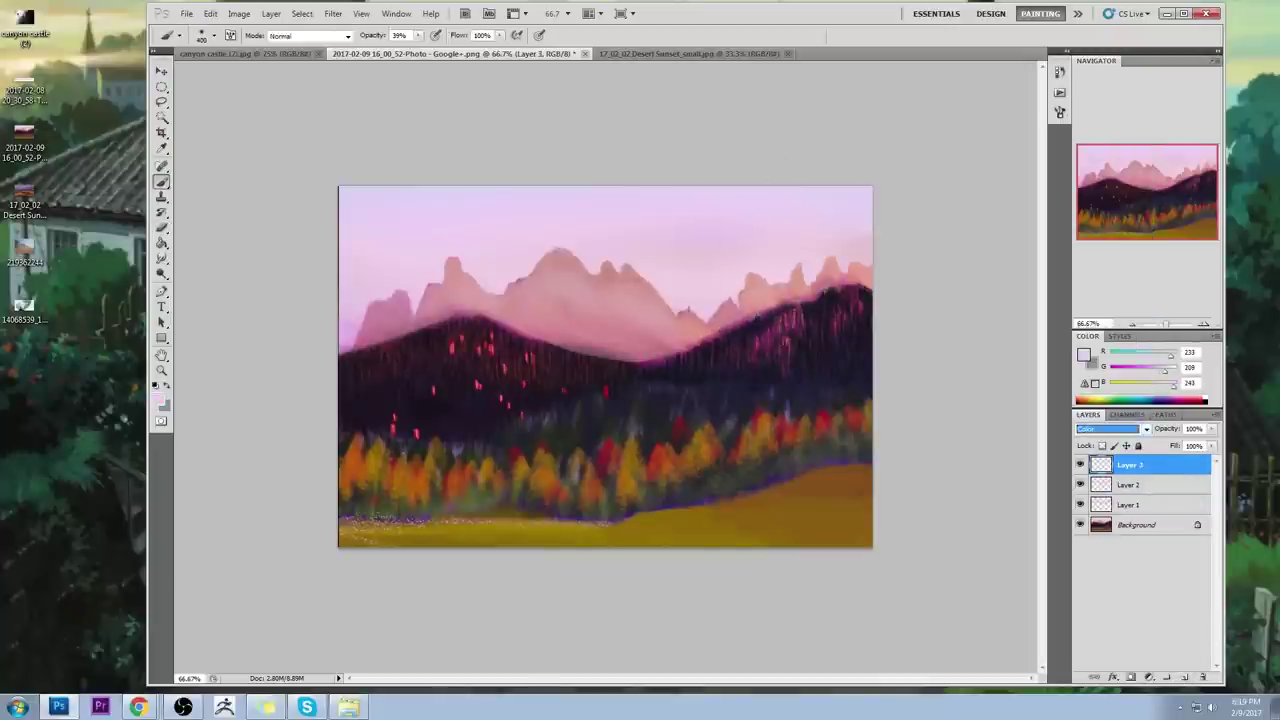
Step: Mute the autumn trees, meadow and dark hills by glazing the lilac over them with 500 px and 300 px brushes
{"action": "key", "text": "]"}
{"action": "left_click_drag", "start_coordinate": [840, 500], "coordinate": [700, 530]}
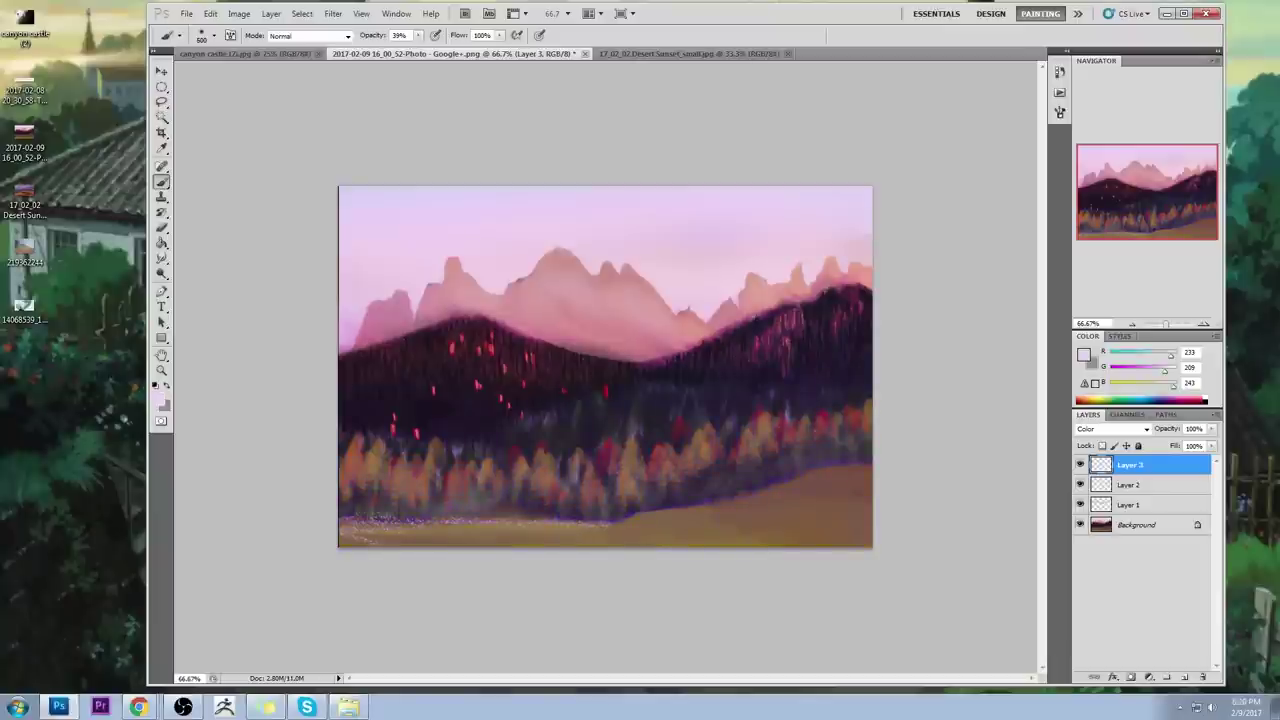
{"action": "left_click_drag", "start_coordinate": [554, 346], "coordinate": [780, 490]}
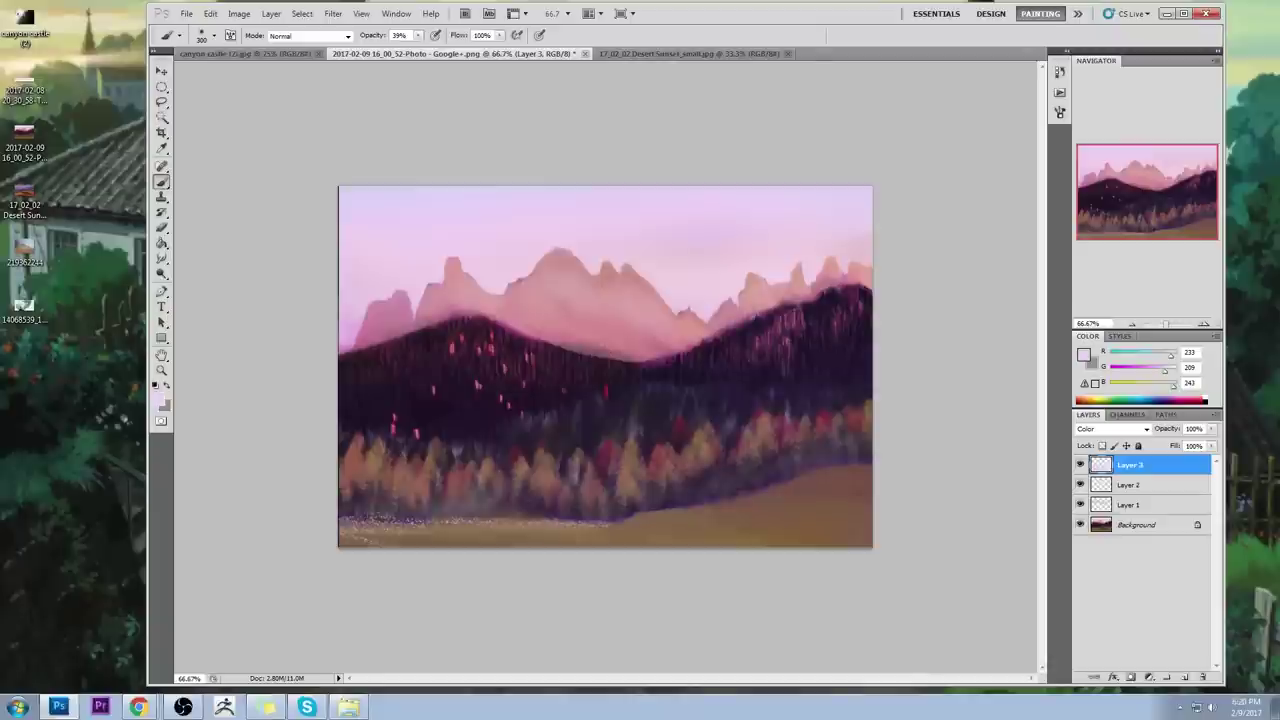
Step: Choose a different brush tip, sample pink from the central mountain and set the brush opacity to 100%
{"action": "right_click", "coordinate": [778, 400]}
{"action": "left_click", "coordinate": [842, 490]}
{"action": "left_click", "coordinate": [931, 206]}
{"action": "left_click", "coordinate": [572, 323], "text": "alt"}
{"action": "left_click", "coordinate": [419, 36]}
{"action": "left_click_drag", "start_coordinate": [420, 49], "coordinate": [465, 51]}
Step: Try saturated gold, red and magenta tones as the foreground colour
{"action": "left_click", "coordinate": [1083, 355]}
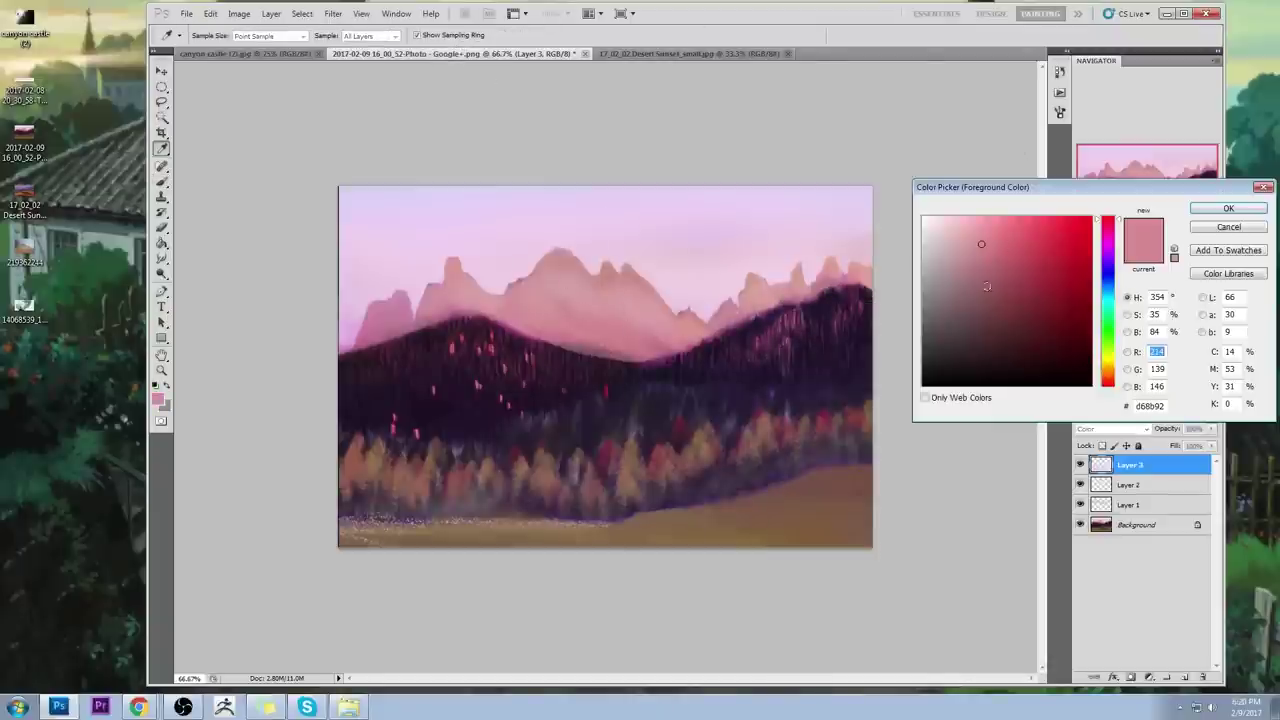
{"action": "left_click", "coordinate": [1070, 247]}
{"action": "left_click", "coordinate": [1108, 365]}
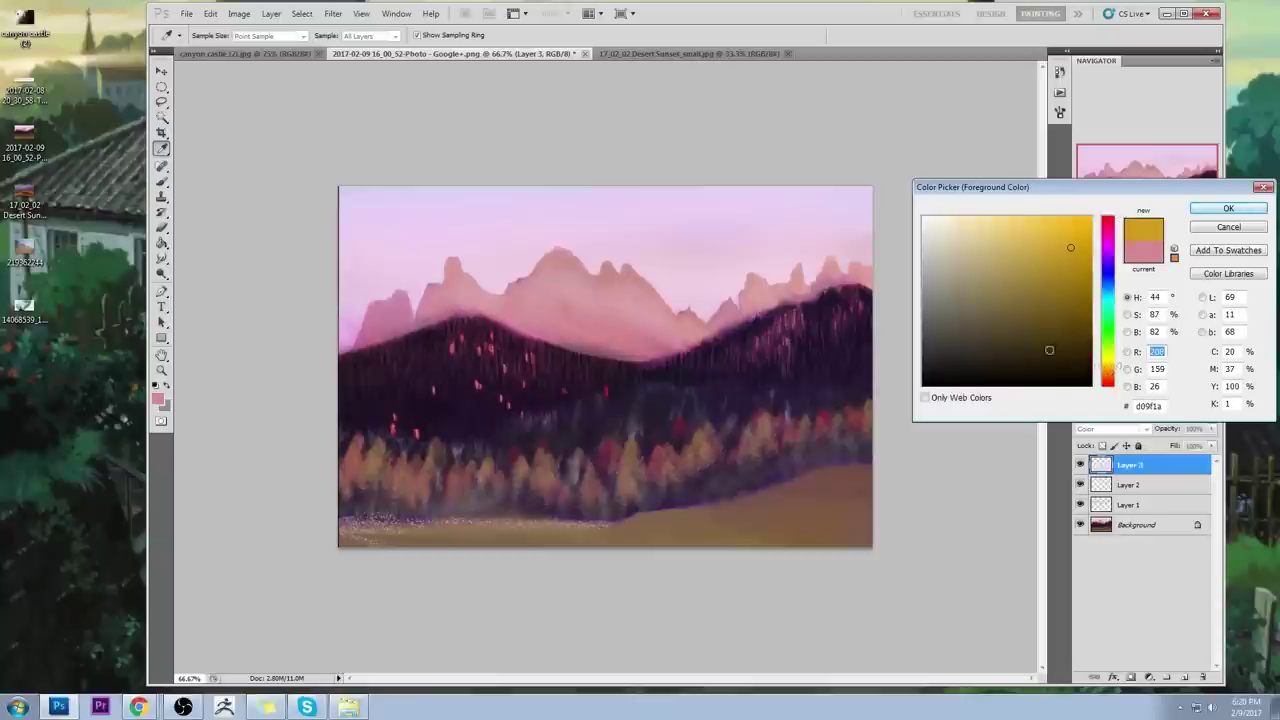
{"action": "left_click", "coordinate": [1109, 254]}
{"action": "left_click", "coordinate": [1109, 381]}
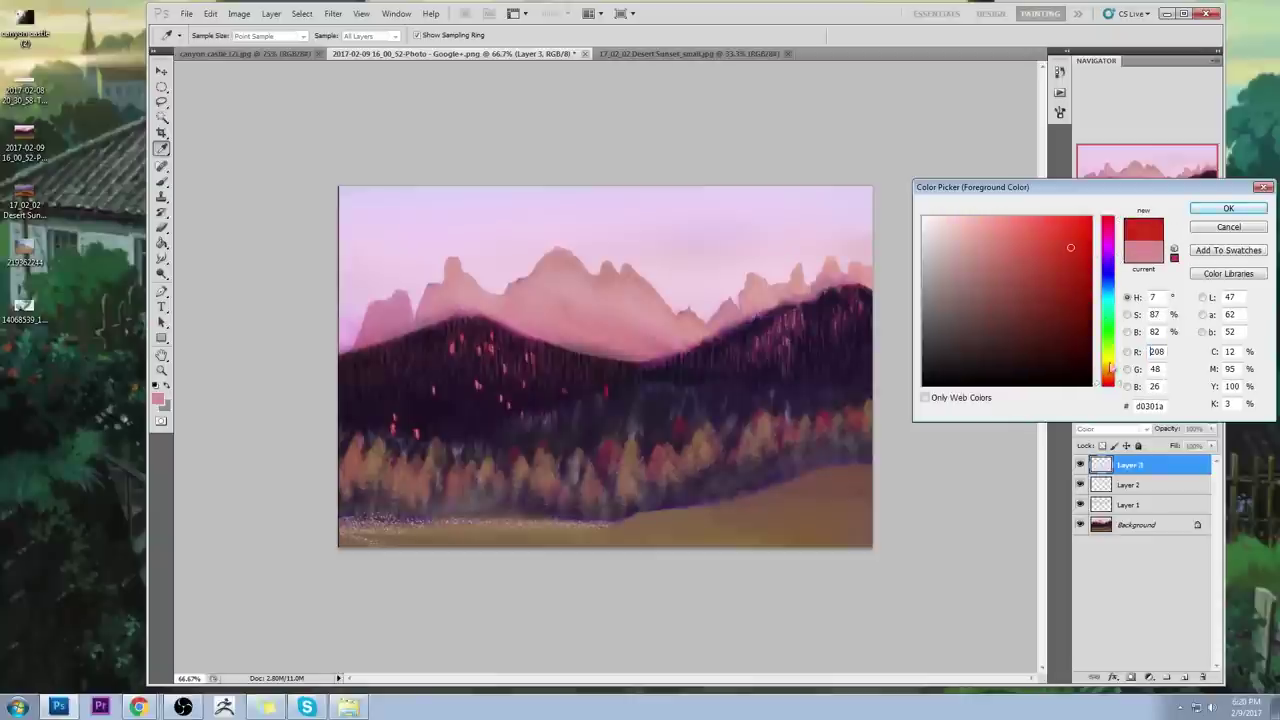
{"action": "left_click", "coordinate": [1085, 228]}
{"action": "left_click", "coordinate": [1111, 232]}
{"action": "left_click", "coordinate": [1054, 270]}
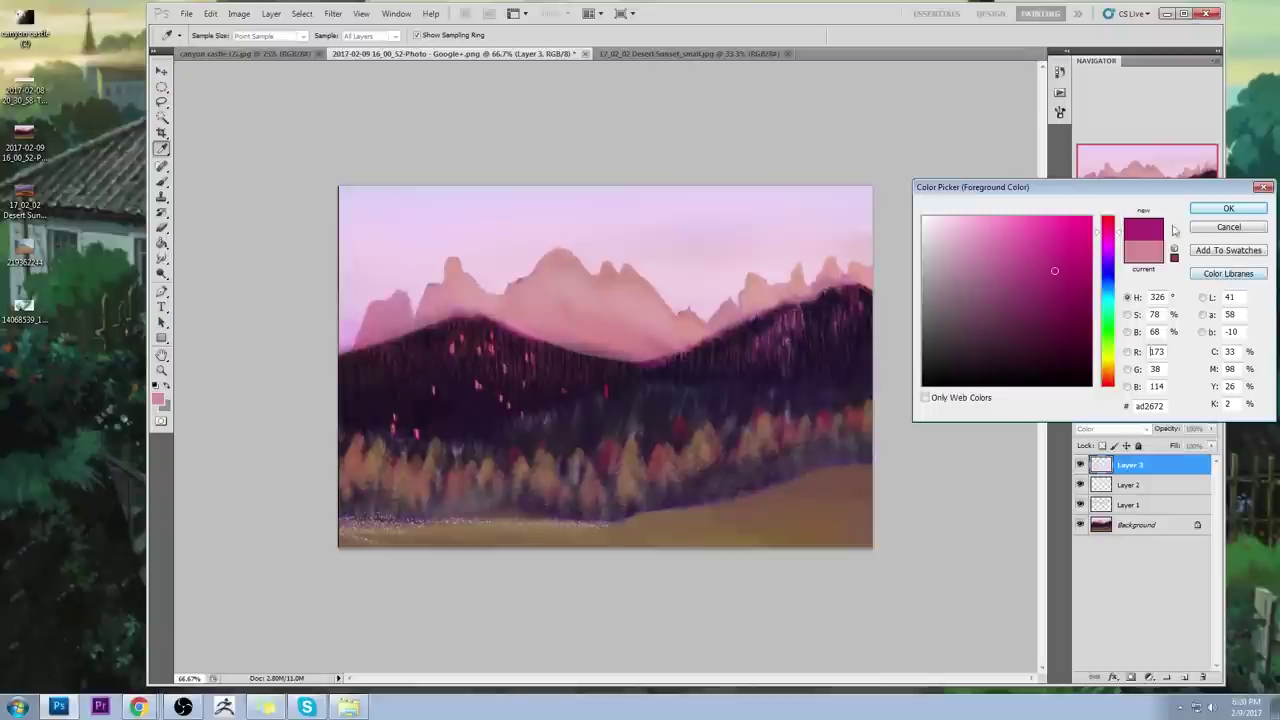
{"action": "left_click", "coordinate": [1236, 228]}
Step: Add a layer on top and cover the dark hills with dusty pink sampled from the mountains, using a 150 px brush
{"action": "key", "text": "b"}
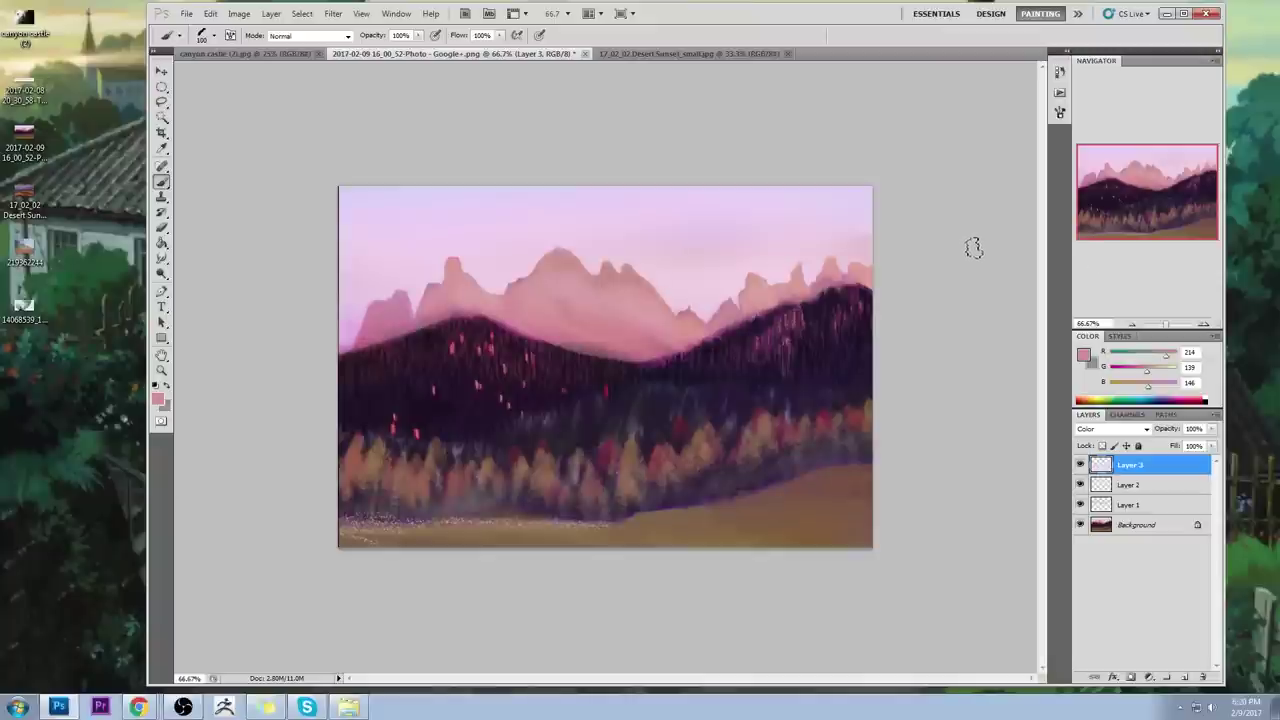
{"action": "left_click", "coordinate": [534, 331], "text": "alt"}
{"action": "left_click", "coordinate": [418, 36]}
{"action": "left_click", "coordinate": [303, 102]}
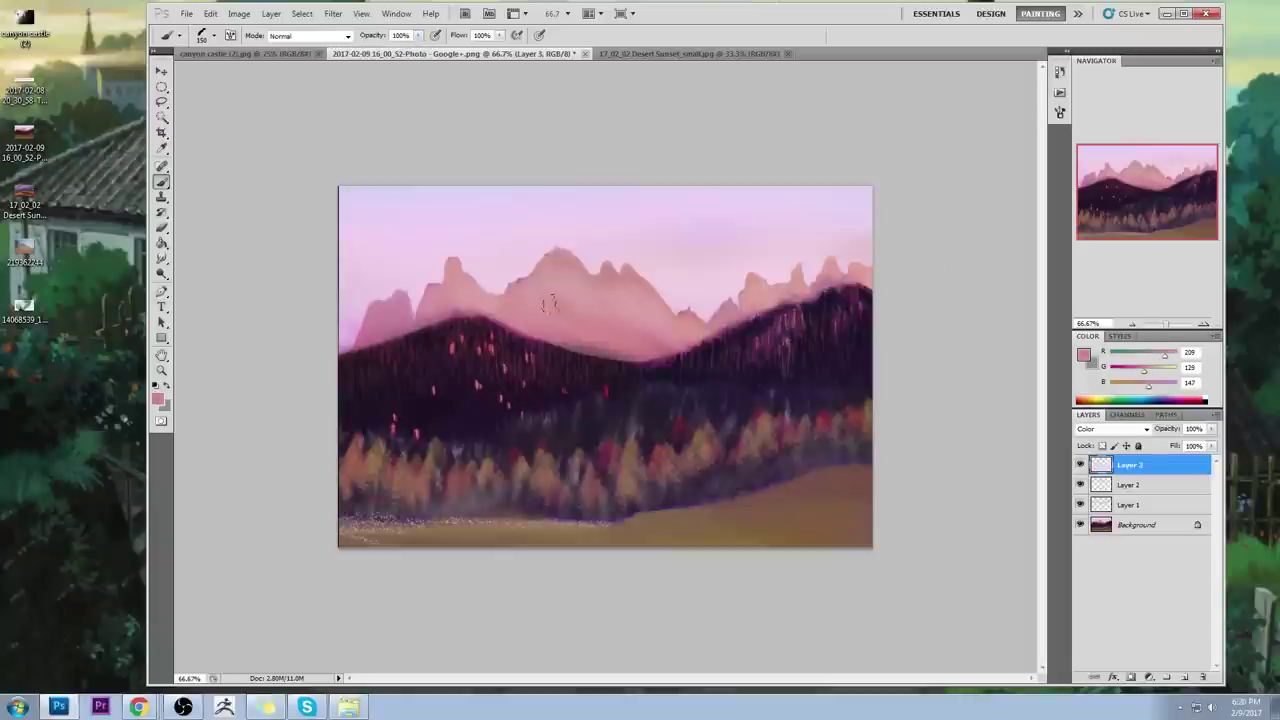
{"action": "left_click", "coordinate": [457, 300], "text": "alt"}
{"action": "left_click", "coordinate": [1185, 678]}
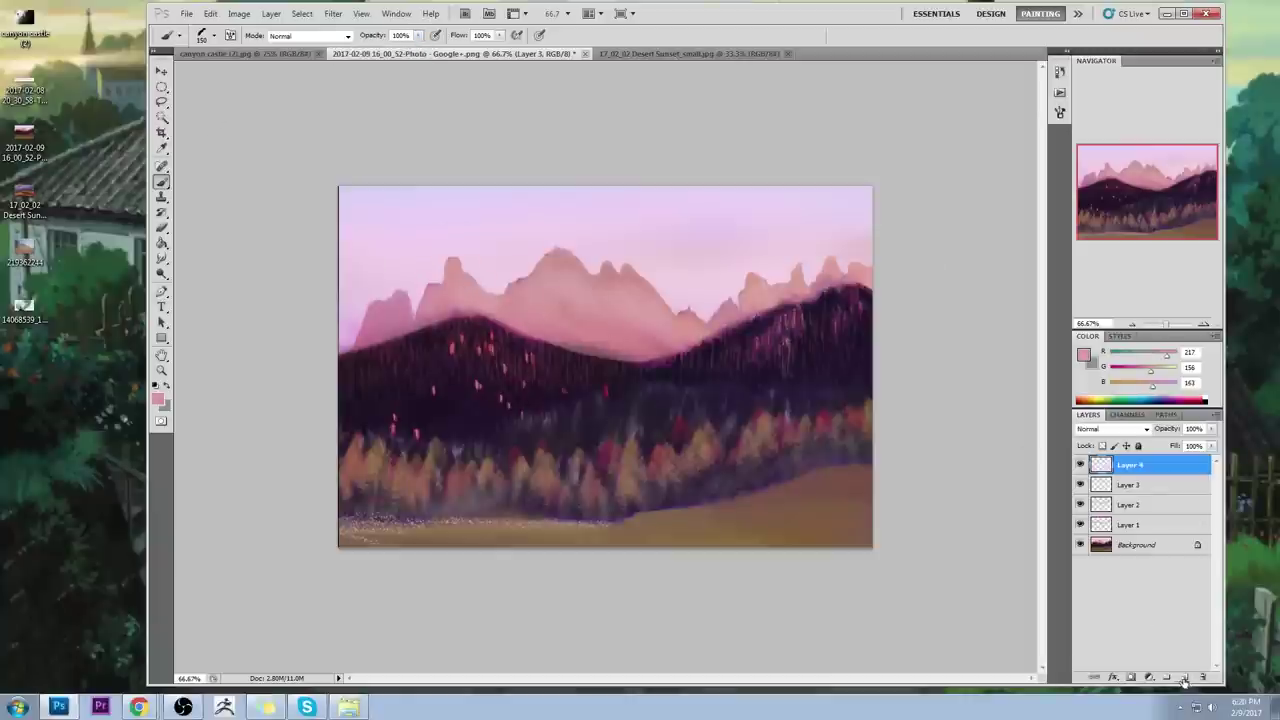
{"action": "mouse_move", "coordinate": [492, 340]}
{"action": "left_mouse_down"}
{"action": "mouse_move", "coordinate": [530, 400]}
{"action": "mouse_move", "coordinate": [570, 410]}
{"action": "mouse_move", "coordinate": [622, 389]}
{"action": "mouse_move", "coordinate": [486, 352]}
{"action": "mouse_move", "coordinate": [550, 400]}
{"action": "mouse_move", "coordinate": [704, 380]}
{"action": "mouse_move", "coordinate": [805, 350]}
{"action": "mouse_move", "coordinate": [730, 355]}
{"action": "mouse_move", "coordinate": [856, 318]}
{"action": "mouse_move", "coordinate": [852, 362]}
{"action": "mouse_move", "coordinate": [776, 382]}
{"action": "left_mouse_up"}
{"action": "key", "text": "ctrl+alt+z"}
{"action": "mouse_move", "coordinate": [454, 351]}
{"action": "left_mouse_down"}
{"action": "mouse_move", "coordinate": [518, 389]}
{"action": "mouse_move", "coordinate": [382, 356]}
{"action": "mouse_move", "coordinate": [352, 370]}
{"action": "mouse_move", "coordinate": [375, 353]}
{"action": "mouse_move", "coordinate": [337, 376]}
{"action": "mouse_move", "coordinate": [441, 388]}
{"action": "mouse_move", "coordinate": [434, 323]}
{"action": "mouse_move", "coordinate": [455, 318]}
{"action": "mouse_move", "coordinate": [453, 330]}
{"action": "left_mouse_up"}
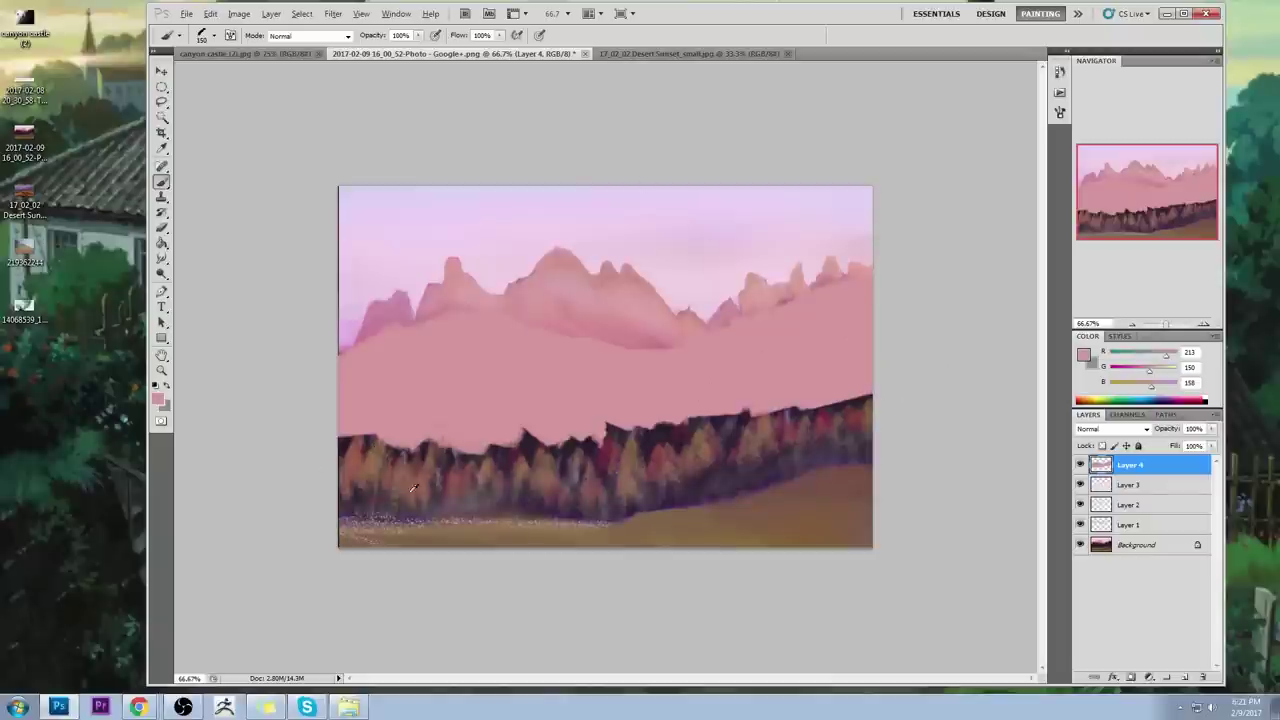
Step: Use the Smudge tool at 22% strength to soften the speckled meadow edge on the Background layer, and keep that layer visible
{"action": "left_click", "coordinate": [162, 258]}
{"action": "right_click", "coordinate": [162, 258]}
{"action": "left_click", "coordinate": [215, 270]}
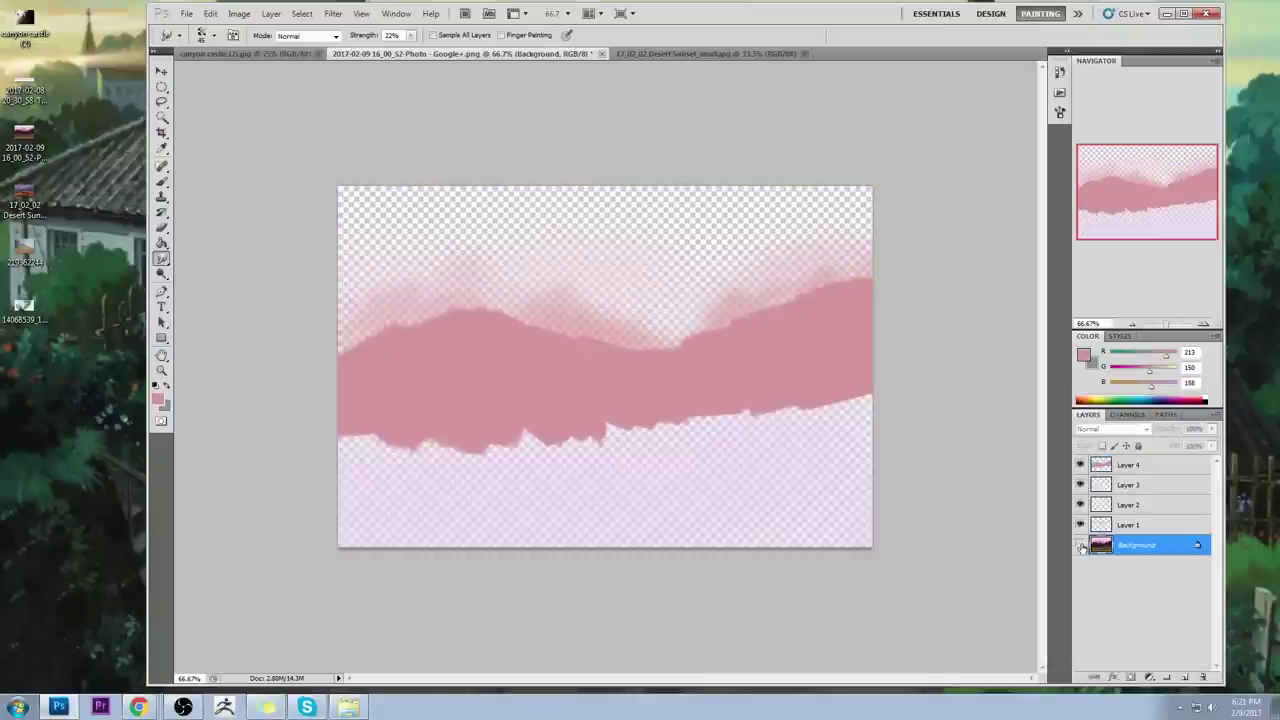
{"action": "left_click", "coordinate": [1080, 545]}
Step: Compare the painting with the flat pink Layer 4 hidden and shown, and select that layer
{"action": "left_click", "coordinate": [1077, 465]}
{"action": "left_click", "coordinate": [1079, 465]}
{"action": "left_click", "coordinate": [1079, 465]}
{"action": "left_click", "coordinate": [1079, 465]}
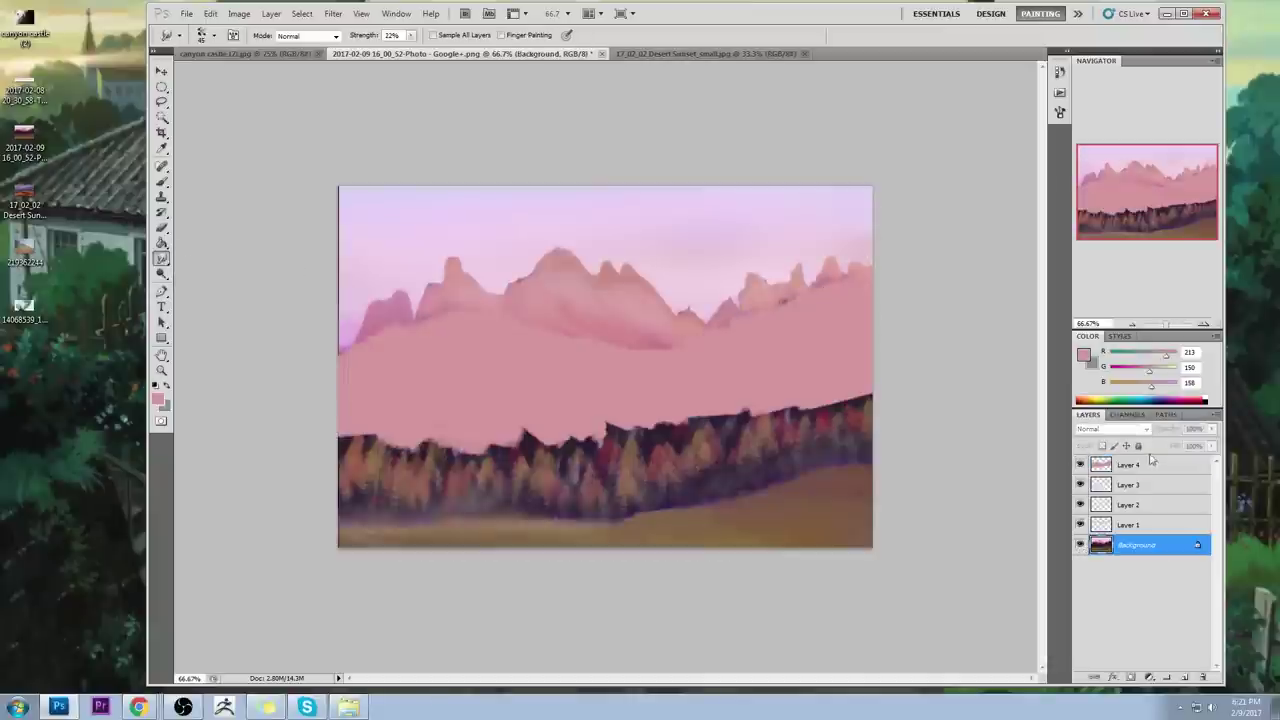
{"action": "left_click", "coordinate": [1080, 465]}
{"action": "left_click", "coordinate": [1080, 465]}
{"action": "left_click", "coordinate": [1119, 467]}
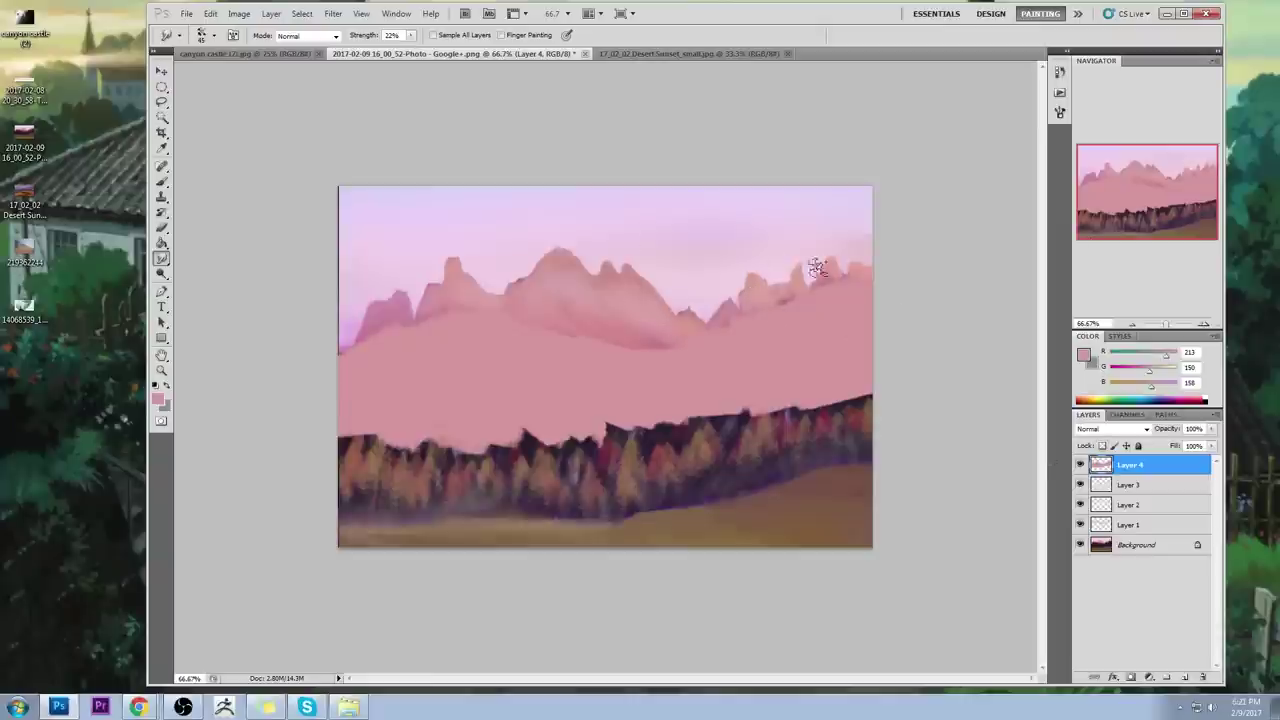
Step: Select the whole sky on the Background layer with the Magic Wand at a tolerance of 20
{"action": "left_click", "coordinate": [1136, 545]}
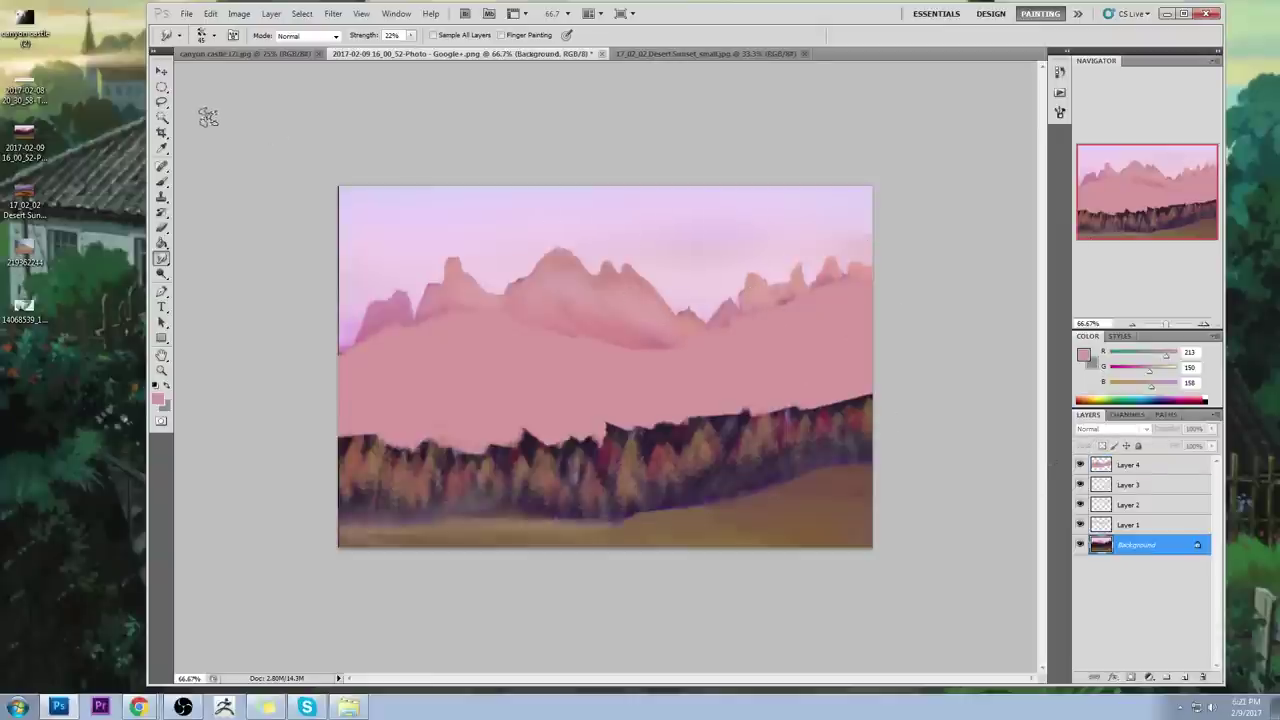
{"action": "left_click", "coordinate": [166, 118]}
{"action": "left_click", "coordinate": [660, 268]}
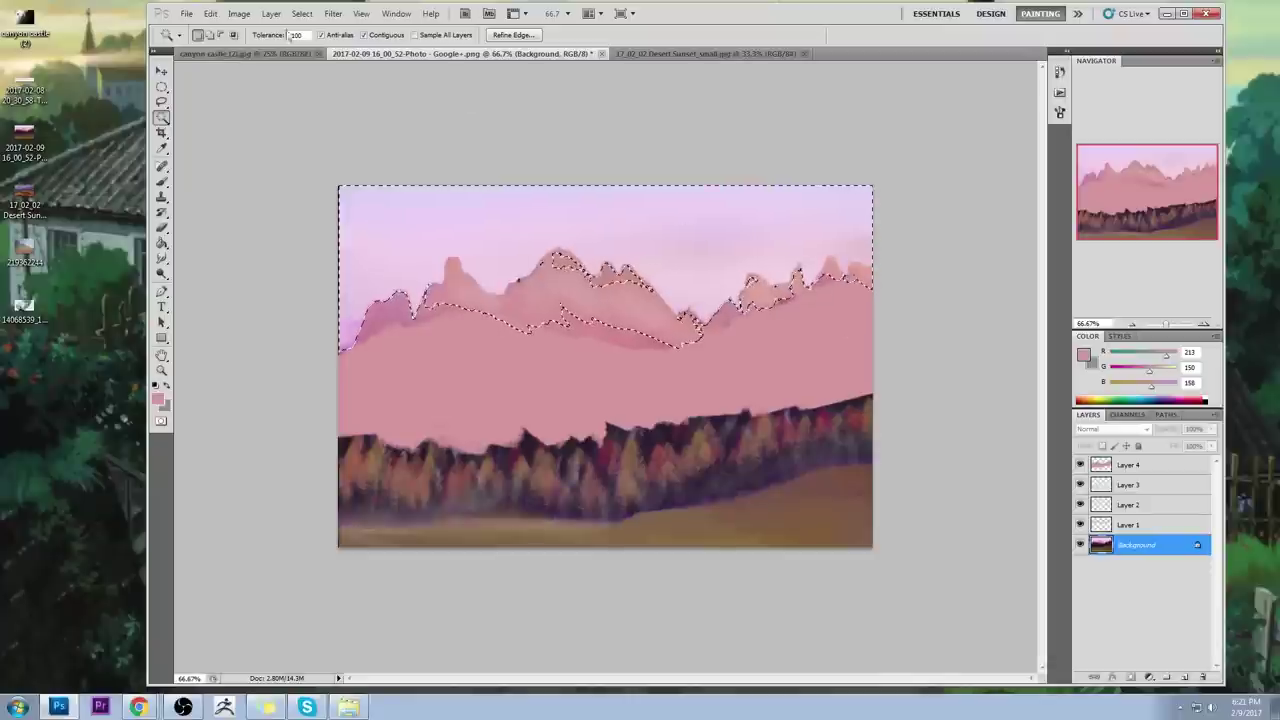
{"action": "type", "text": "1"}
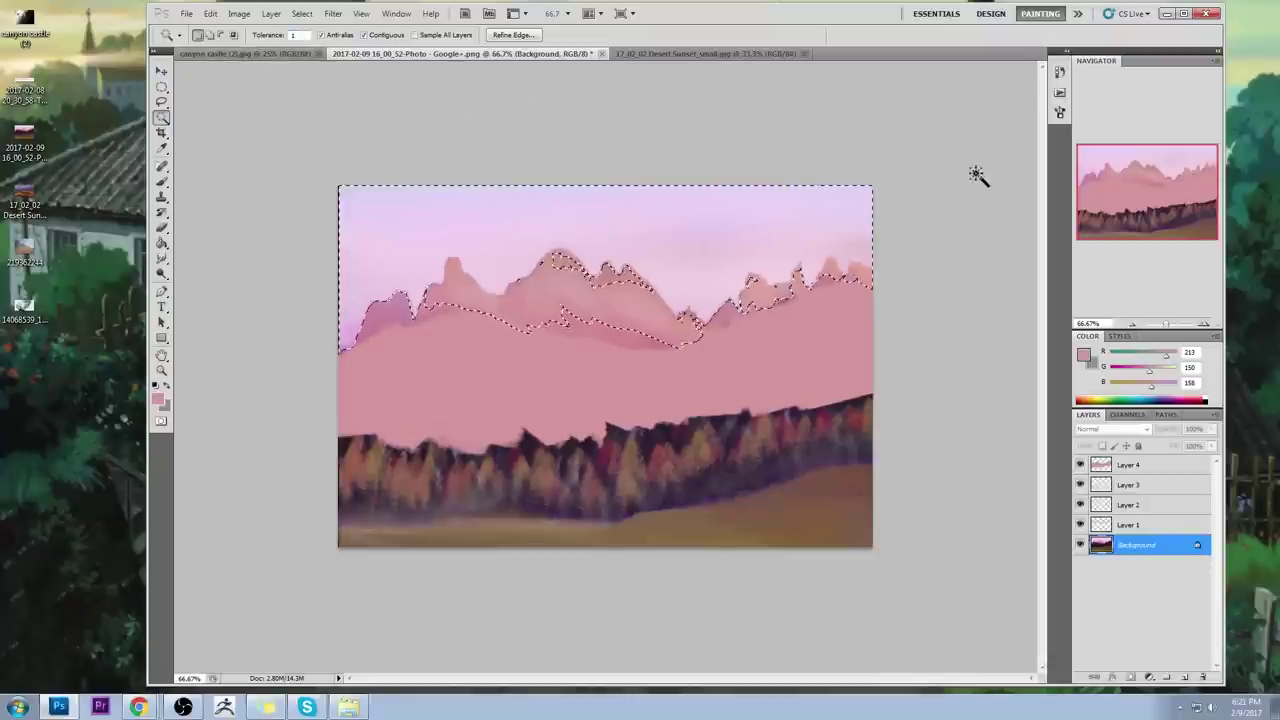
{"action": "left_click", "coordinate": [906, 200]}
{"action": "left_click_drag", "start_coordinate": [306, 35], "coordinate": [289, 36]}
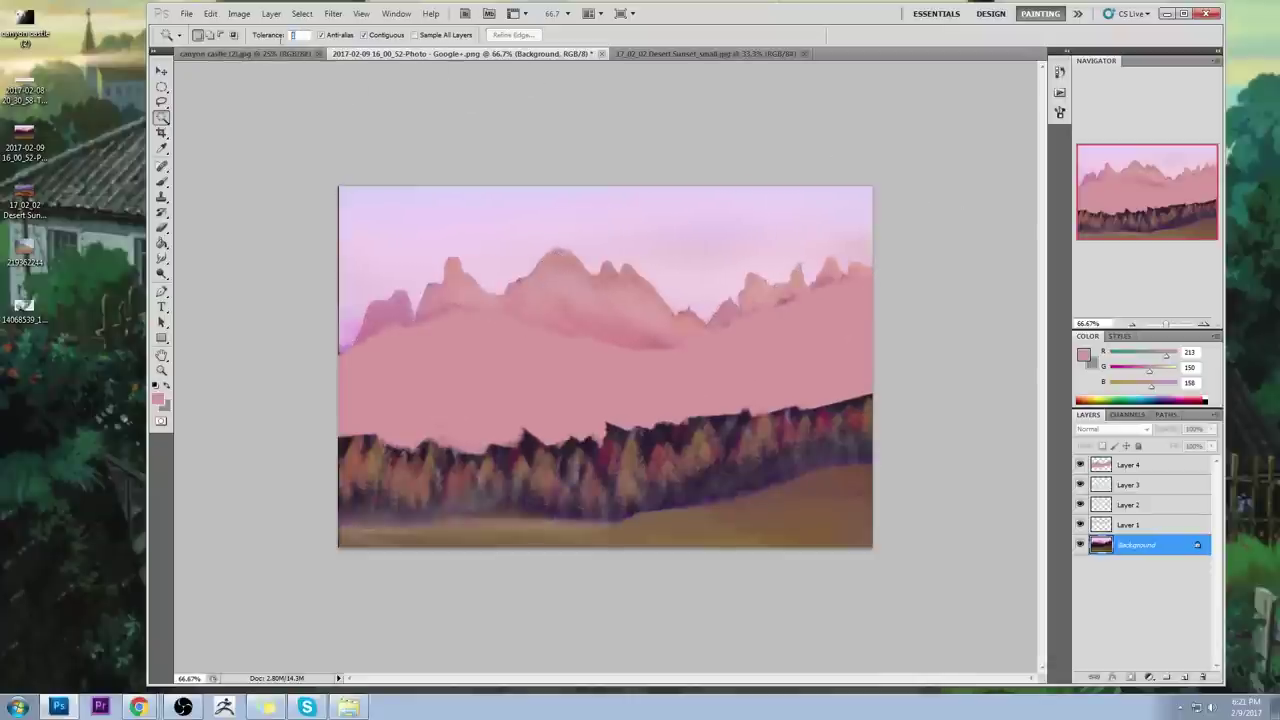
{"action": "type", "text": "20"}
{"action": "left_click", "coordinate": [712, 280]}
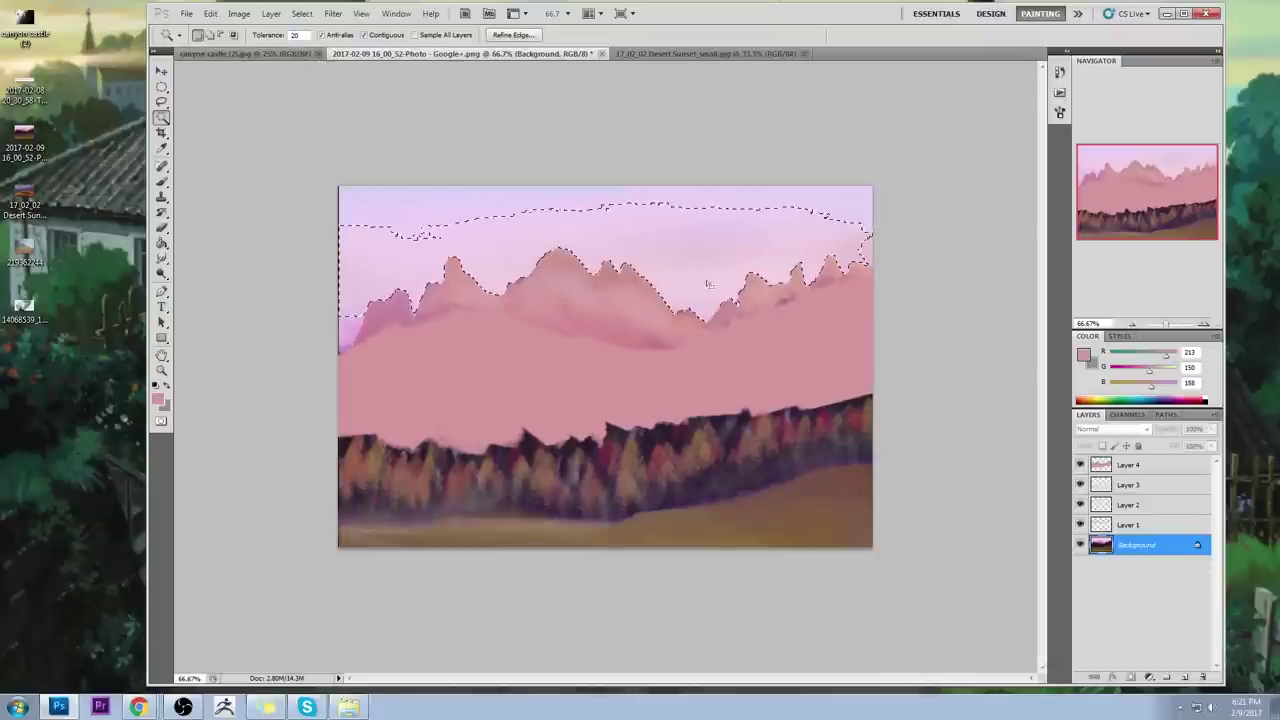
{"action": "left_click", "coordinate": [440, 222], "text": "shift"}
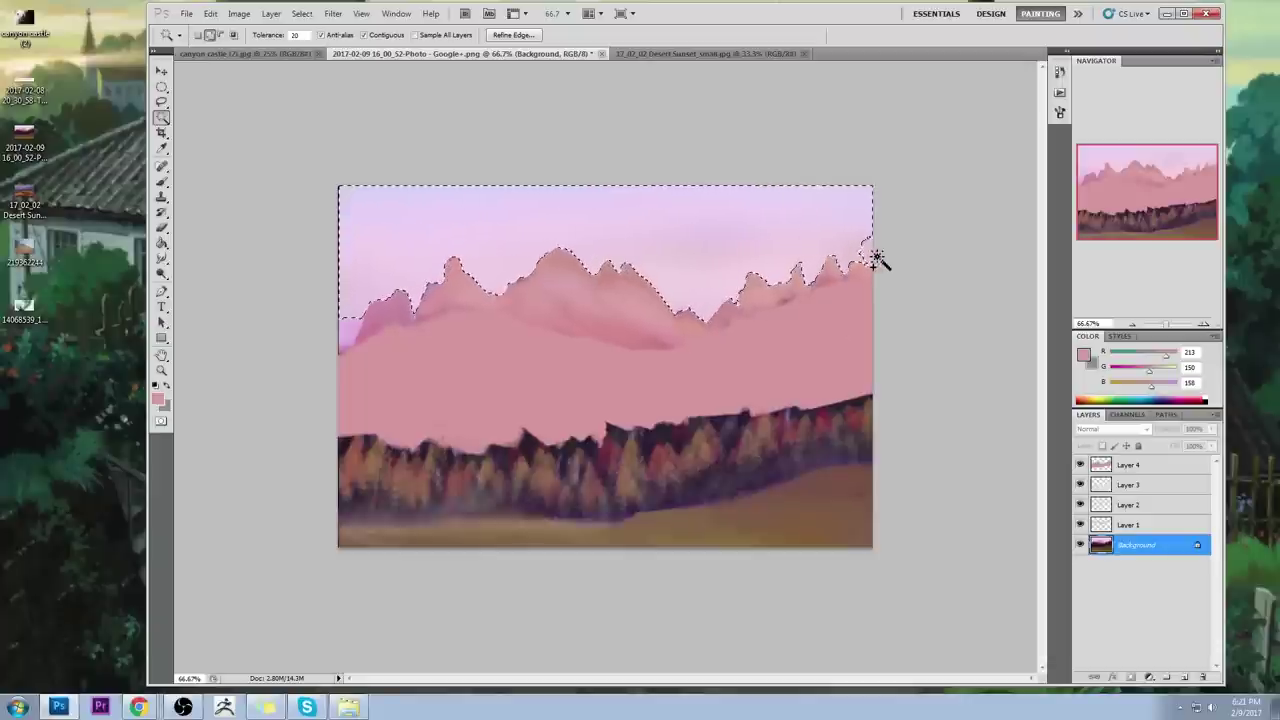
{"action": "left_click", "coordinate": [347, 332], "text": "shift"}
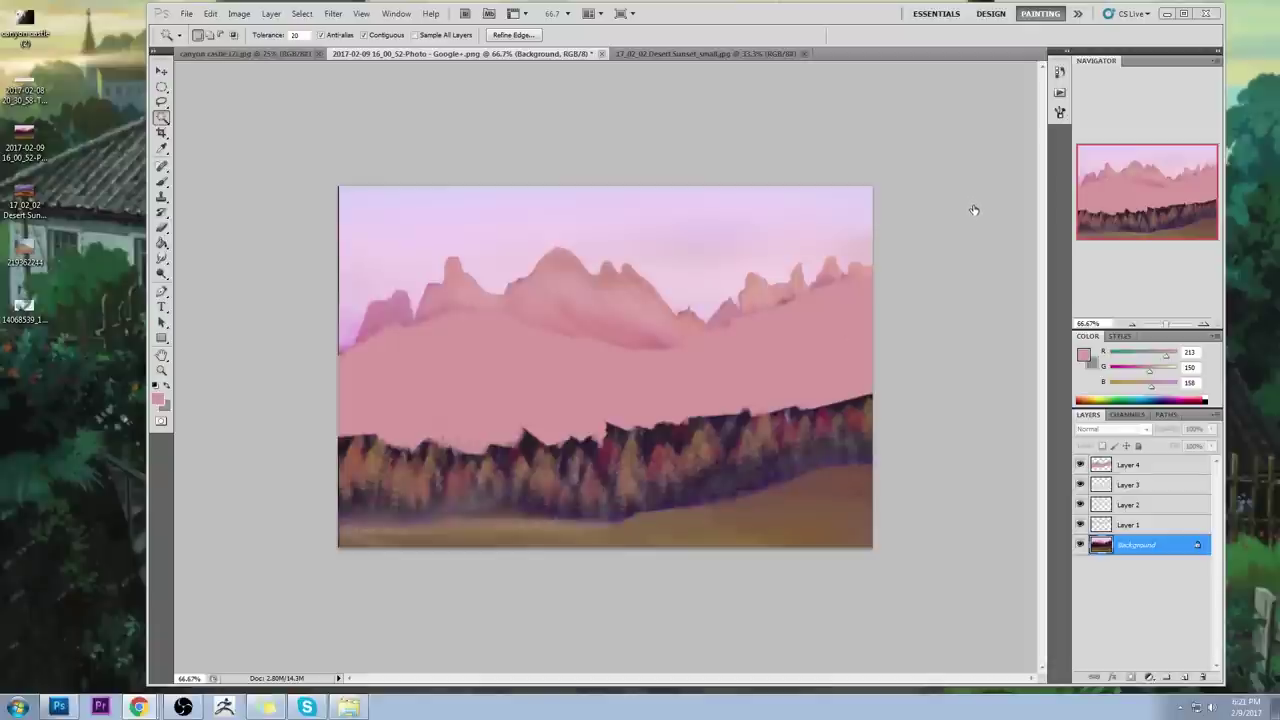
Step: Lighten the selected sky with Hue/Saturation, setting Lightness to +37, and keep the sky selection
{"action": "key", "text": "ctrl+u"}
{"action": "left_click_drag", "start_coordinate": [1042, 488], "coordinate": [1068, 500]}
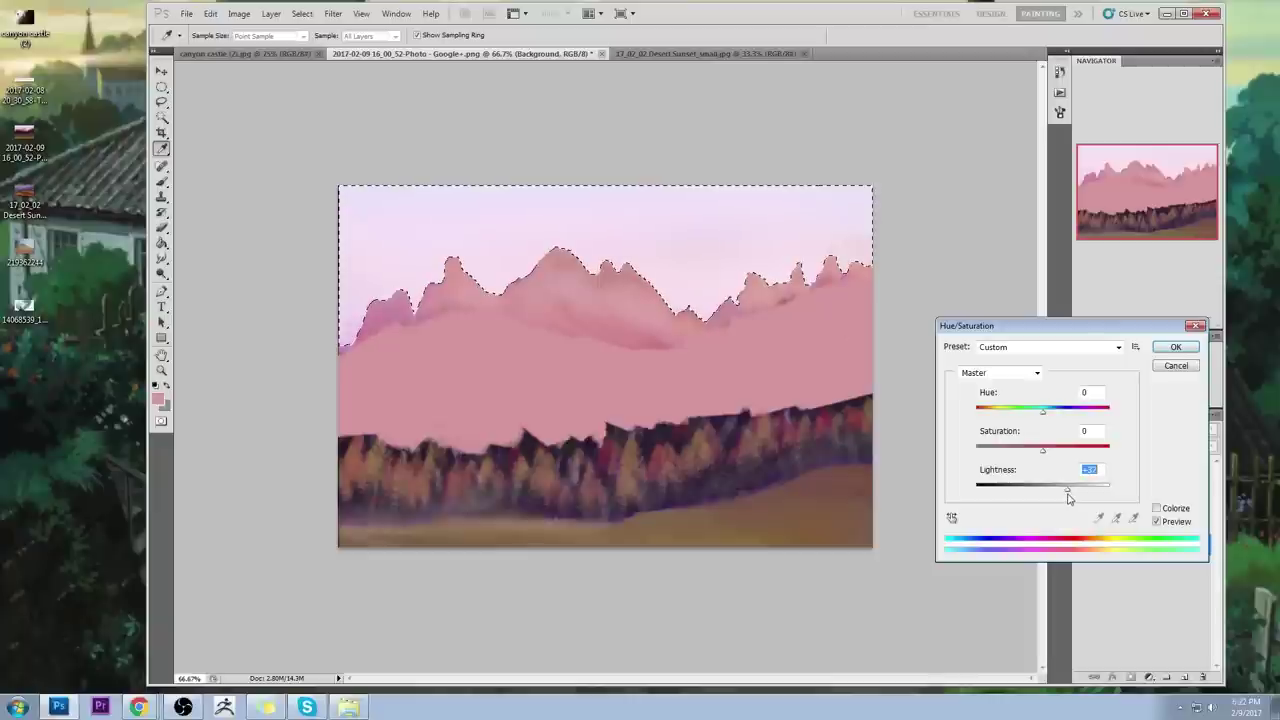
{"action": "left_click", "coordinate": [1176, 349]}
{"action": "key", "text": "ctrl+d"}
{"action": "left_click", "coordinate": [588, 266]}
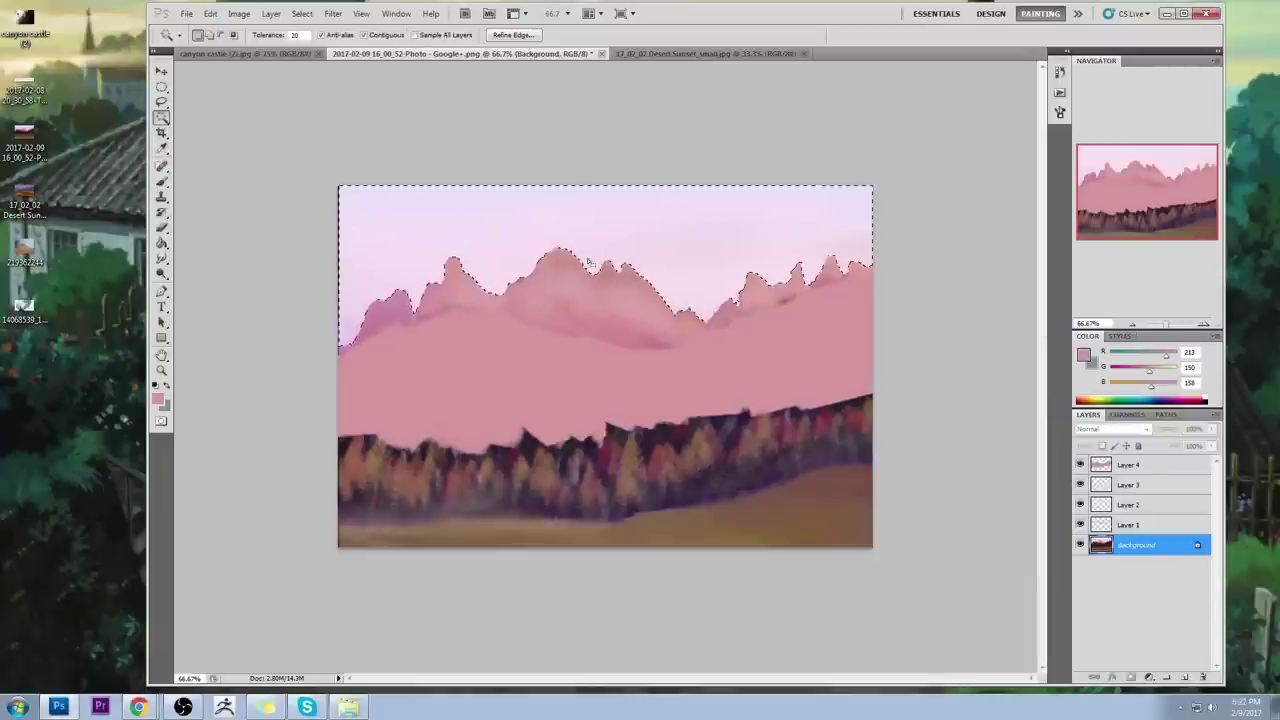
Step: Tint the upper-left sky with lilac sampled beside the mountains, using a soft 1200 px brush at 40% opacity
{"action": "key", "text": "b"}
{"action": "right_click", "coordinate": [622, 266]}
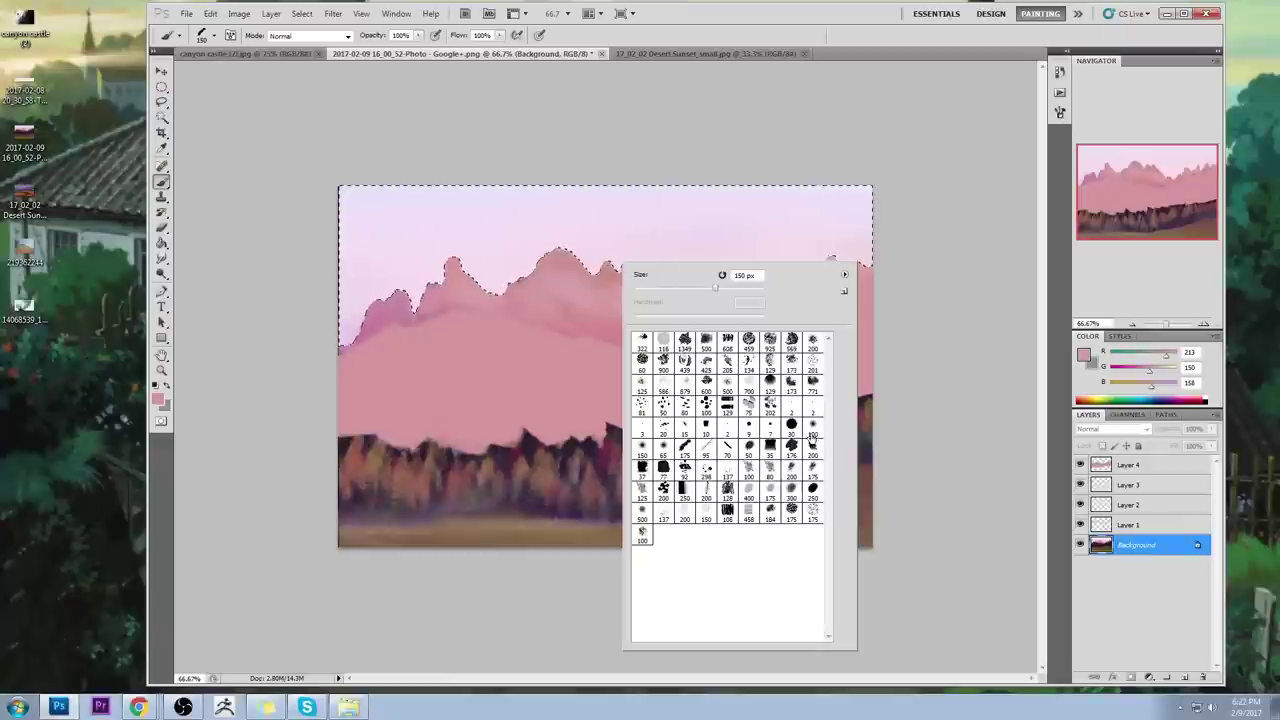
{"action": "left_click", "coordinate": [968, 363]}
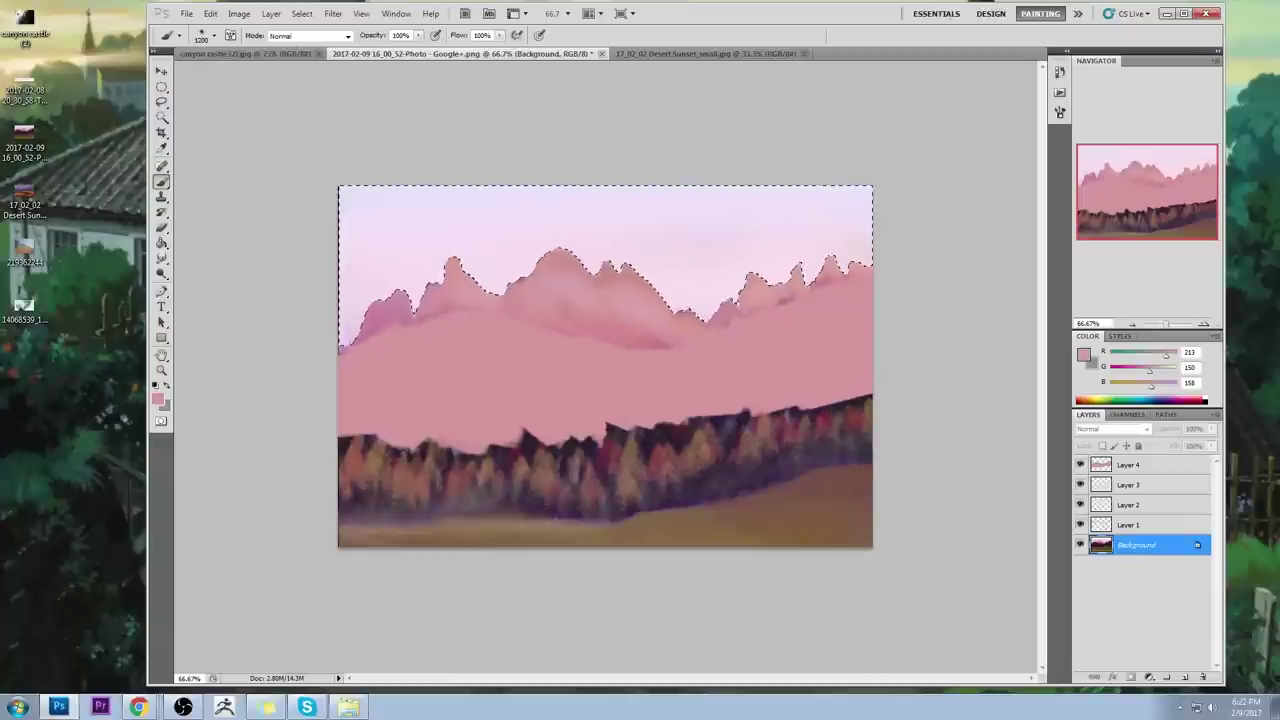
{"action": "left_click", "coordinate": [343, 346], "text": "alt"}
{"action": "left_click_drag", "start_coordinate": [350, 270], "coordinate": [440, 130]}
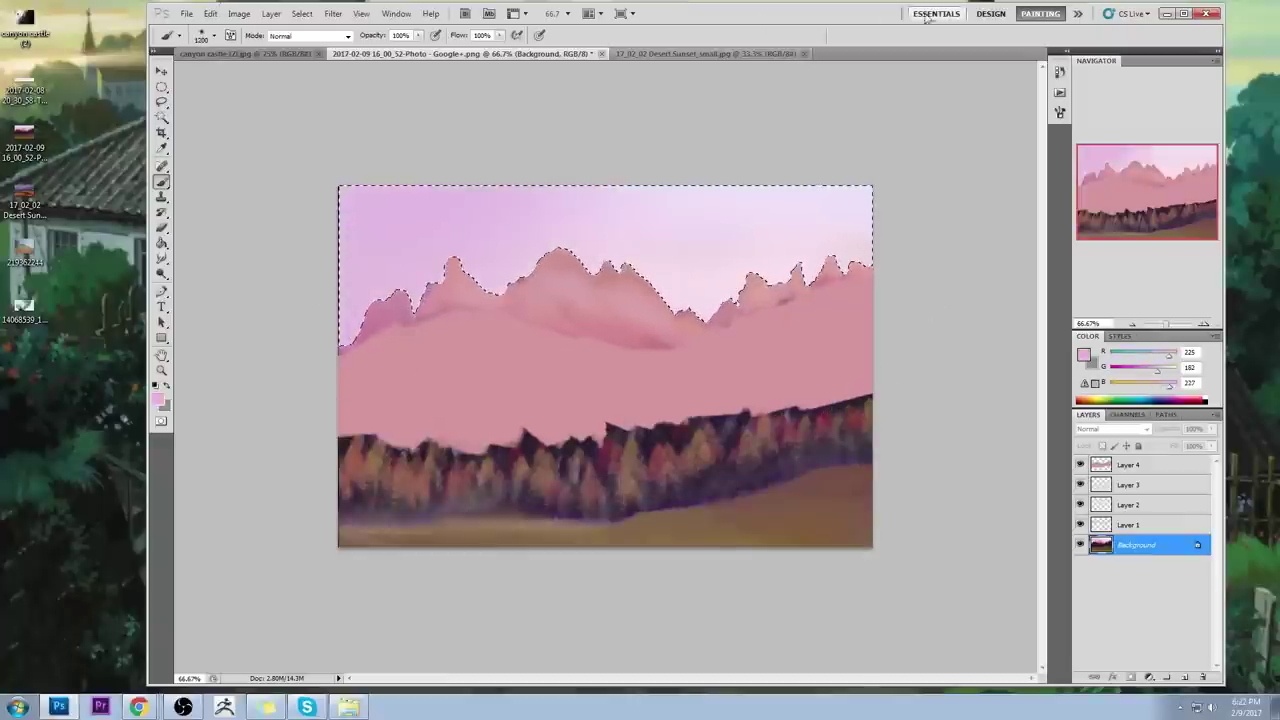
{"action": "key", "text": "ctrl+z"}
{"action": "left_click_drag", "start_coordinate": [412, 36], "coordinate": [394, 50]}
{"action": "type", "text": "40"}
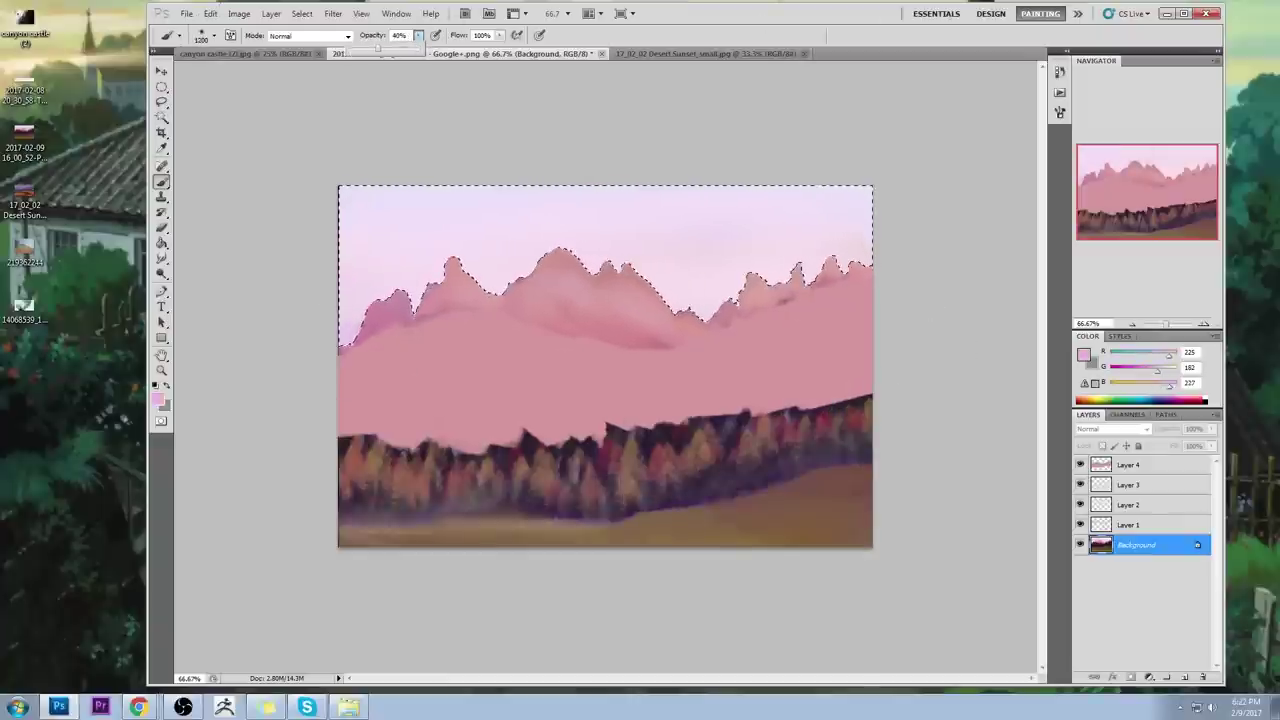
{"action": "key", "text": "Return"}
{"action": "left_click_drag", "start_coordinate": [360, 260], "coordinate": [420, 170]}
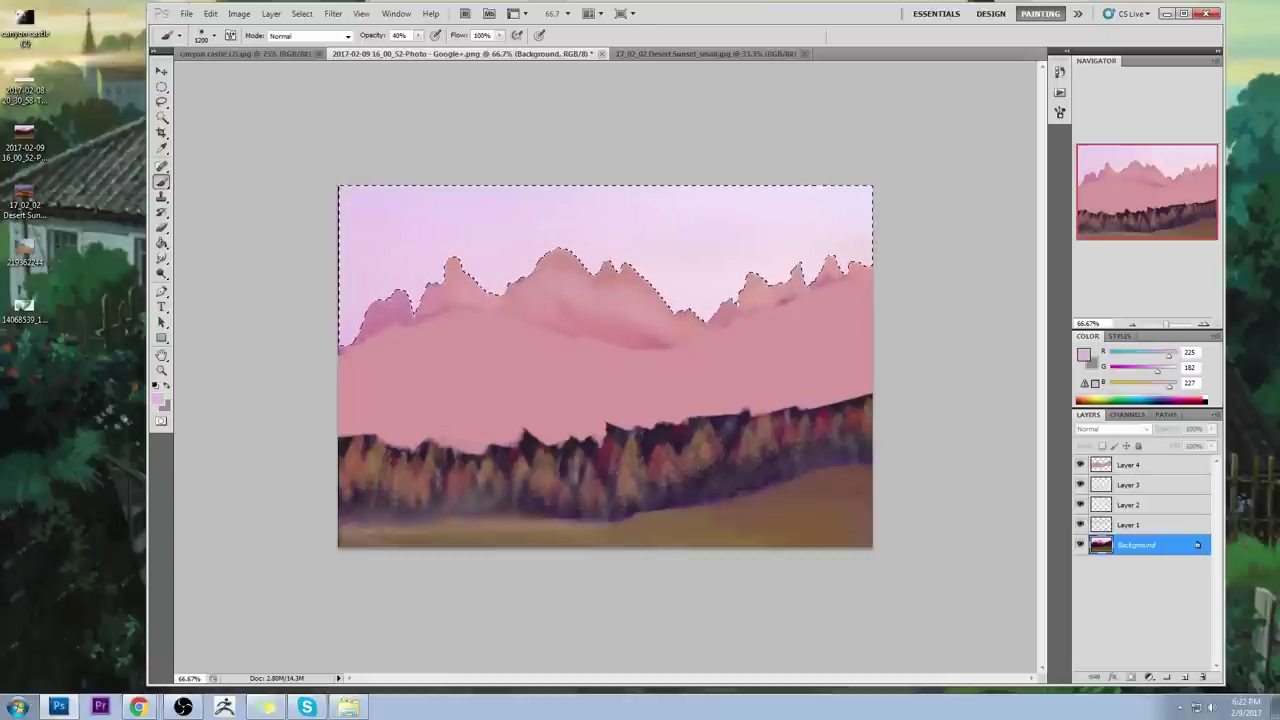
Step: Compare the lightened sky with the flat pink Layer 4 hidden and shown
{"action": "left_click", "coordinate": [1080, 466]}
{"action": "left_click", "coordinate": [1079, 467]}
{"action": "left_click", "coordinate": [1078, 468]}
{"action": "left_click", "coordinate": [1080, 466]}
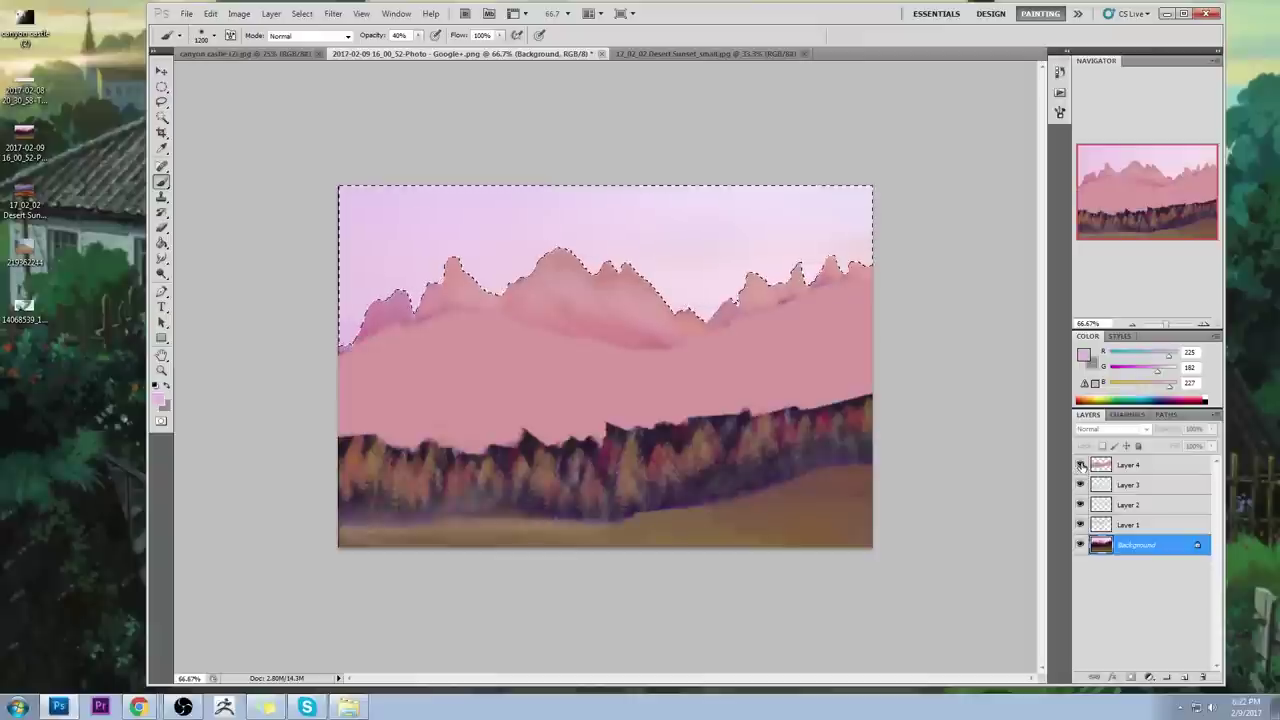
{"action": "left_click", "coordinate": [1080, 465]}
{"action": "left_click", "coordinate": [1080, 466]}
{"action": "left_click", "coordinate": [1080, 465]}
{"action": "left_click", "coordinate": [1080, 465]}
Step: Brush pale lavender sampled from the sky across the selected sky on Layer 4 at 57% brush opacity
{"action": "left_click", "coordinate": [694, 224], "text": "alt"}
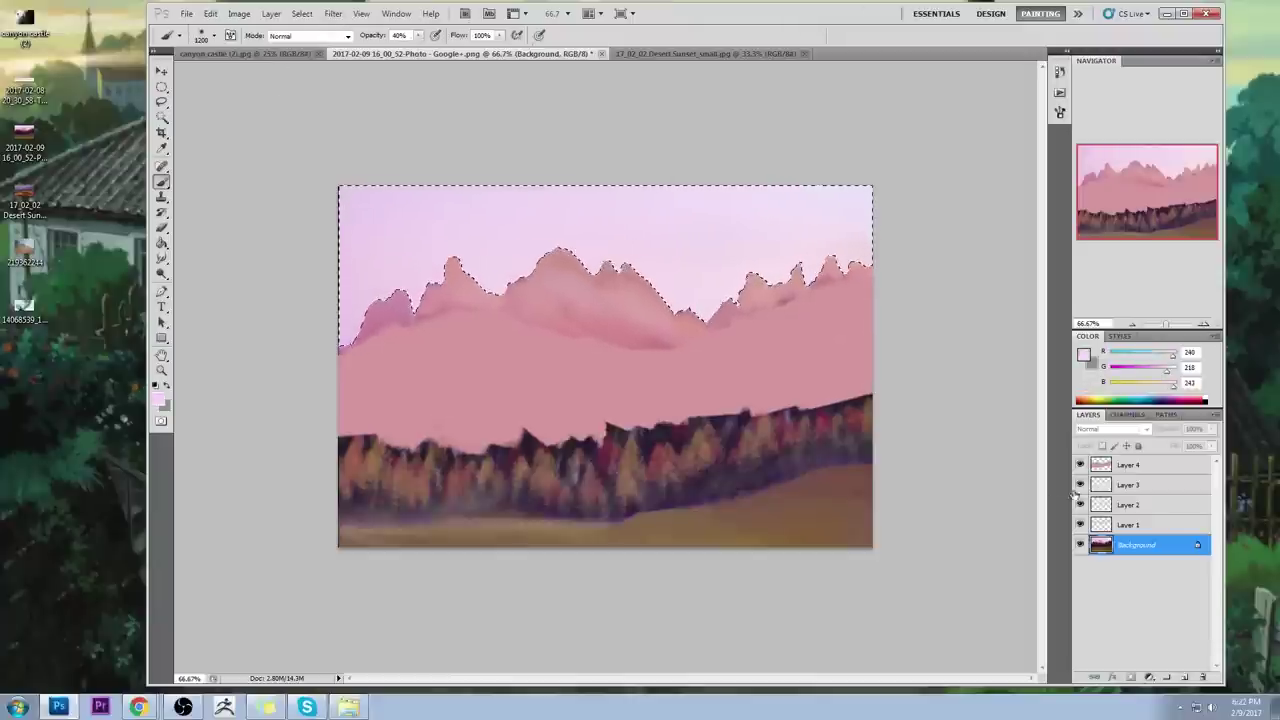
{"action": "left_click", "coordinate": [1138, 469]}
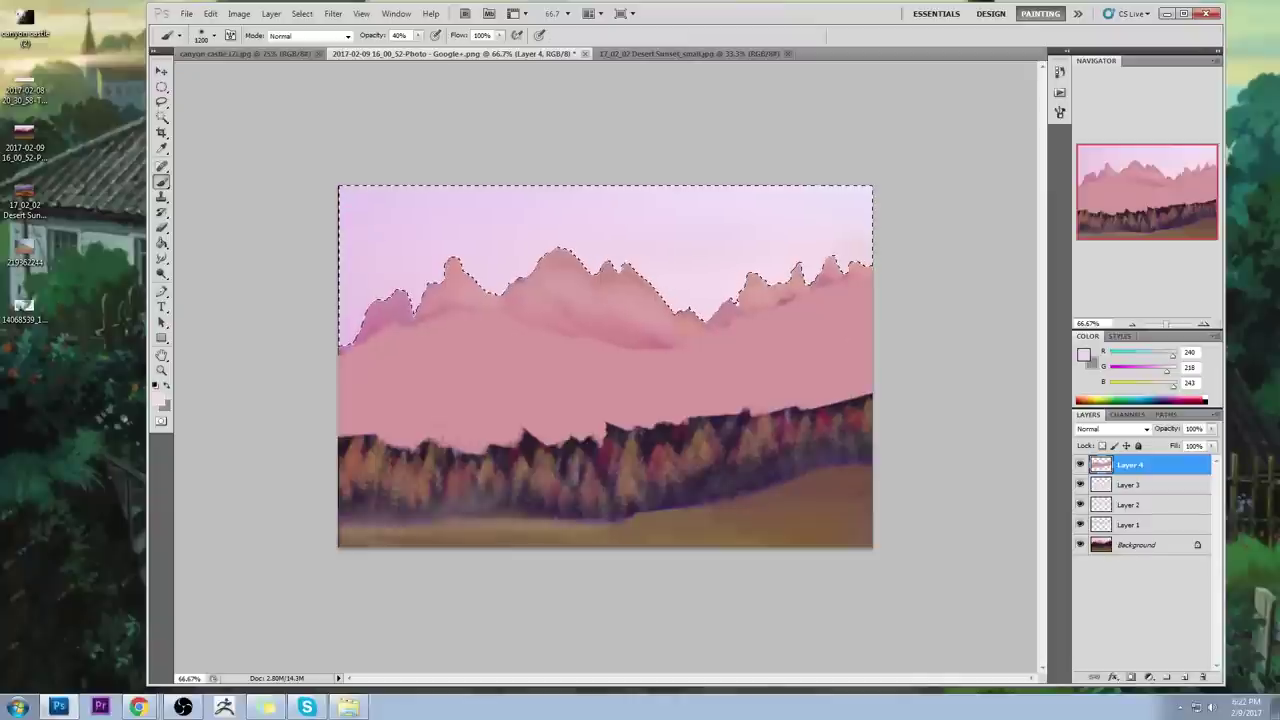
{"action": "left_click", "coordinate": [419, 37]}
{"action": "left_click_drag", "start_coordinate": [420, 49], "coordinate": [431, 52]}
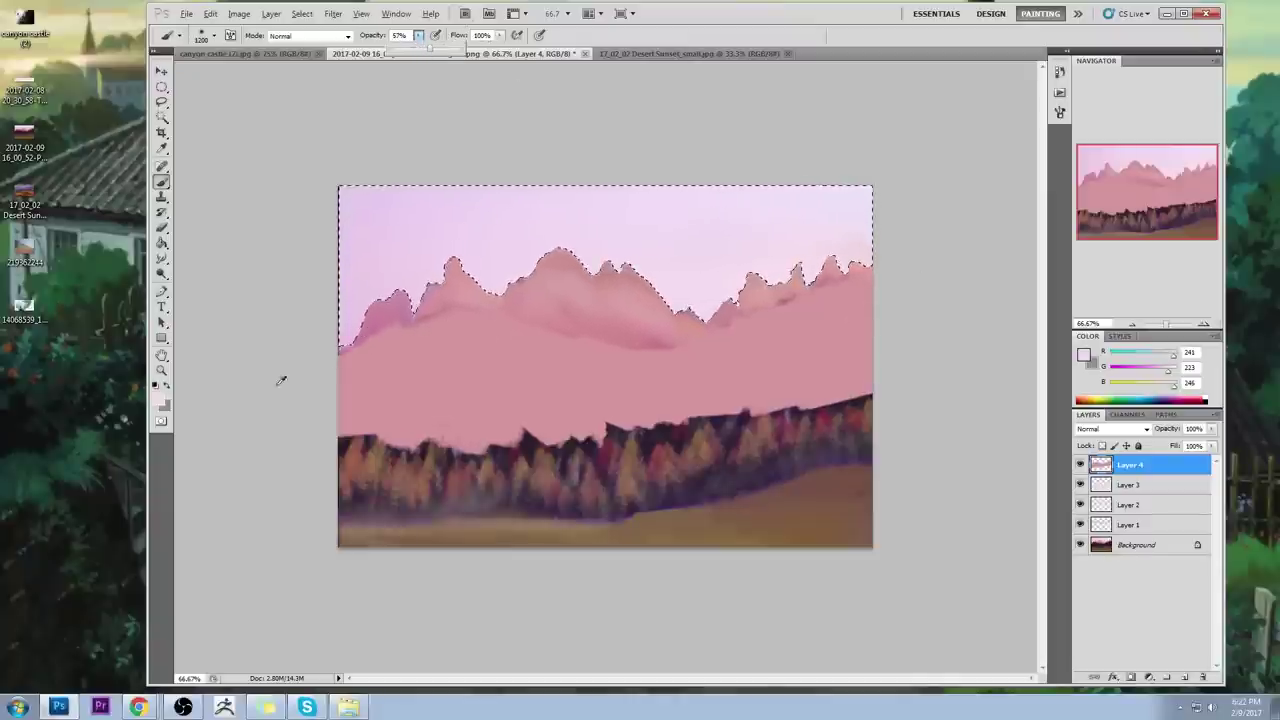
{"action": "left_click", "coordinate": [817, 208], "text": "alt"}
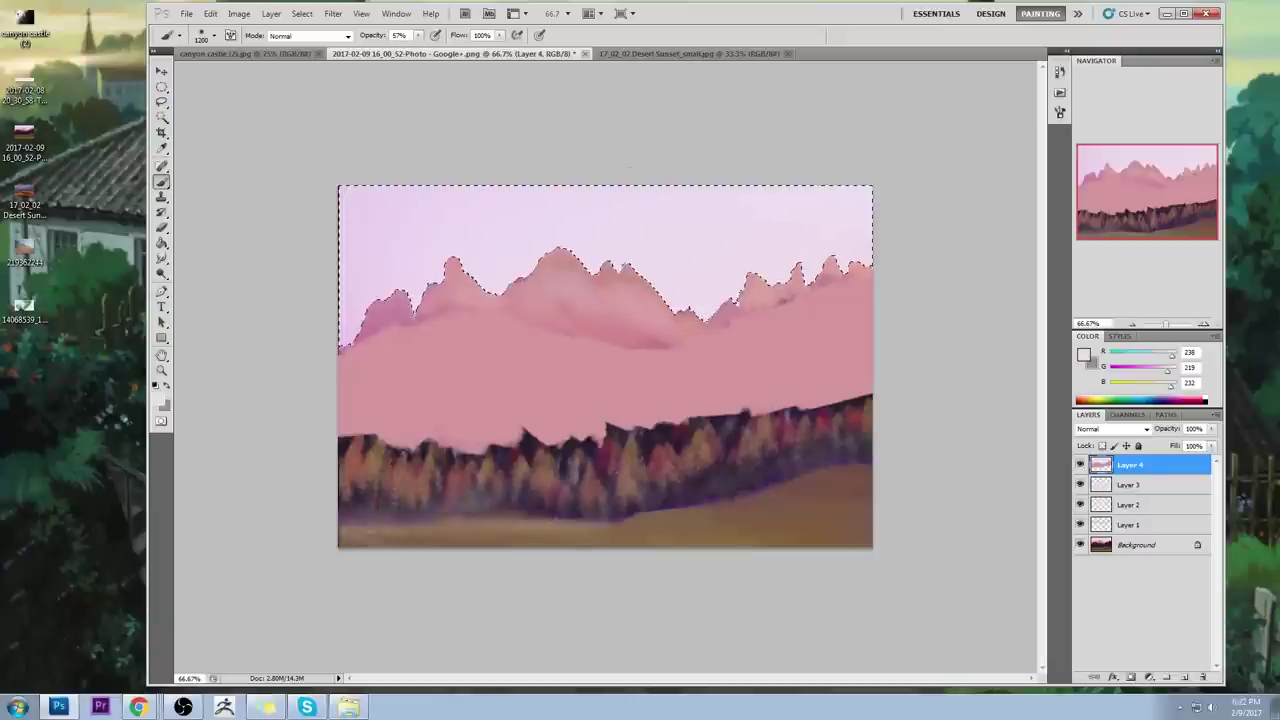
{"action": "key", "text": "m"}
{"action": "right_click", "coordinate": [728, 297]}
{"action": "left_click", "coordinate": [745, 306]}
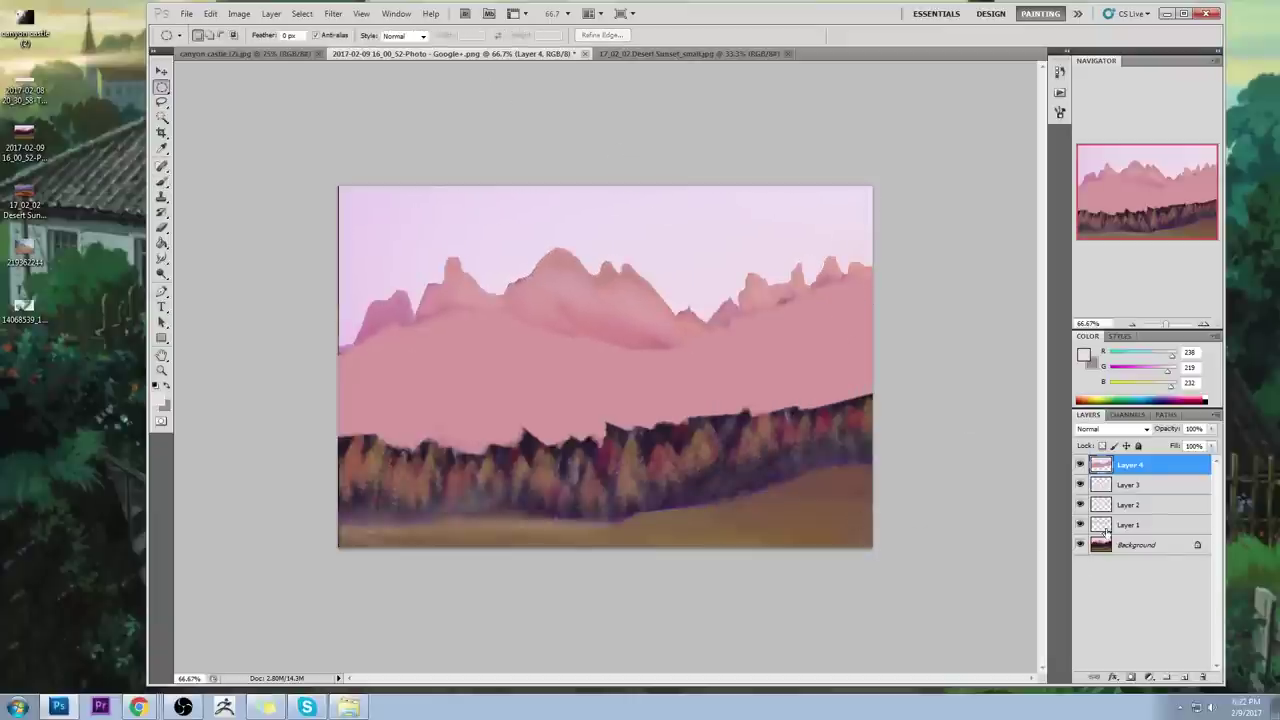
{"action": "left_click", "coordinate": [1105, 485], "text": "ctrl"}
{"action": "key", "text": "b"}
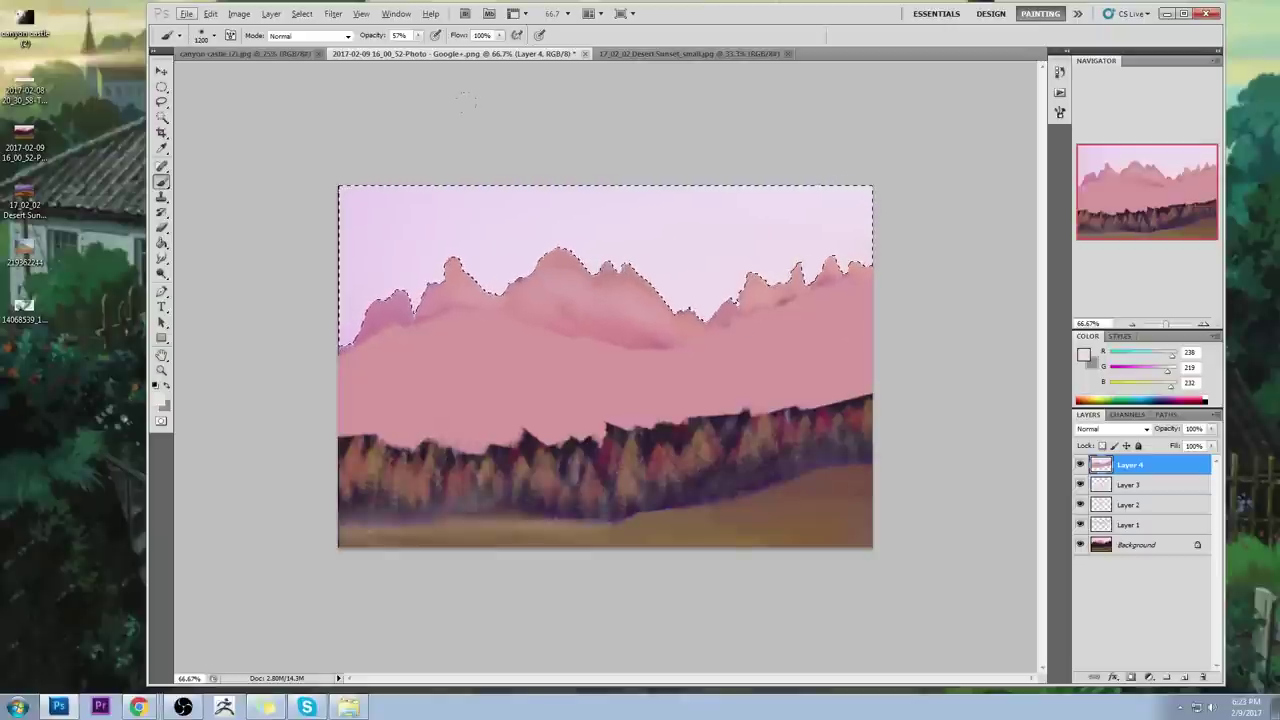
Step: Shift the hue of the selected sky on Layer 4 towards a cooler blue with Hue/Saturation, and deselect it
{"action": "key", "text": "alt"}
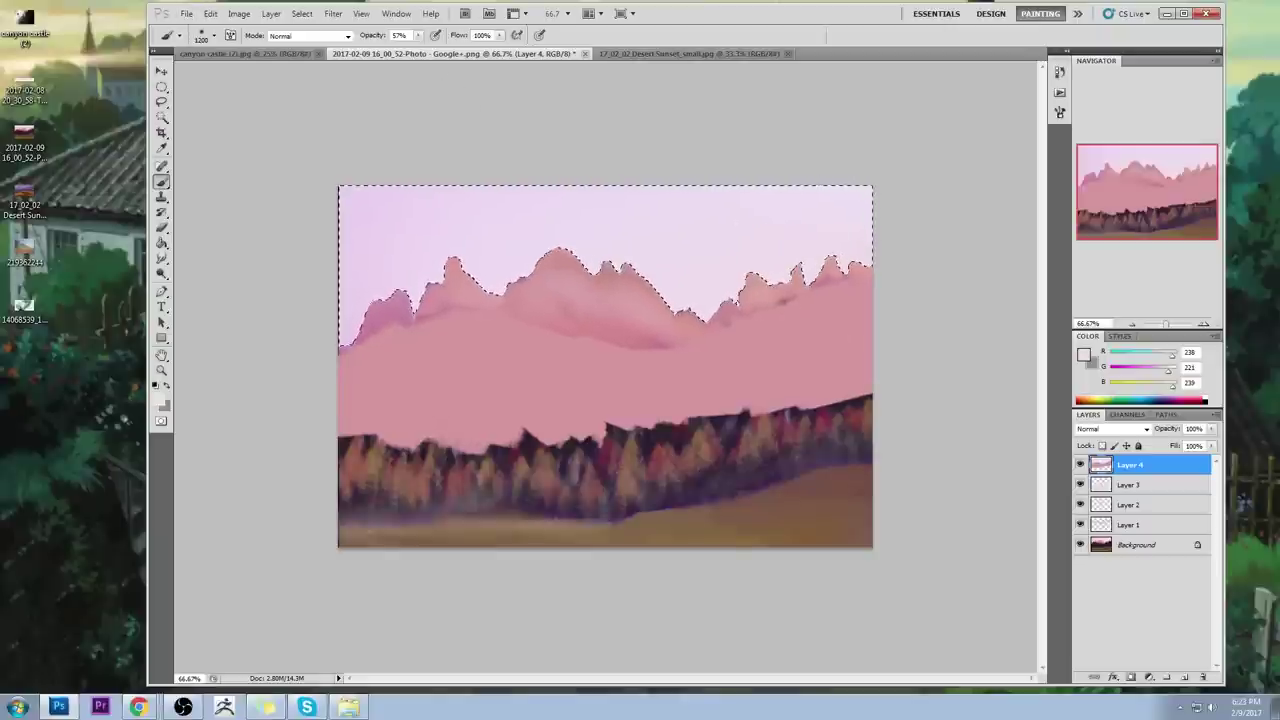
{"action": "key", "text": "ctrl+u"}
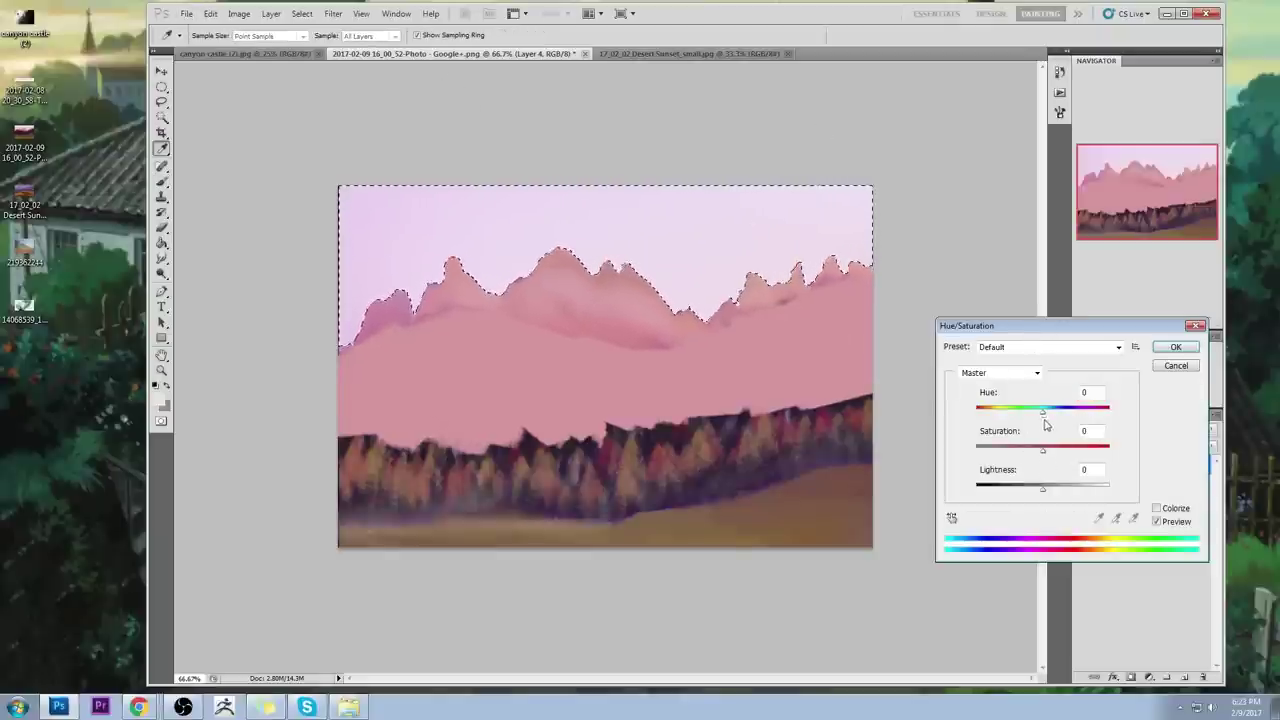
{"action": "left_click_drag", "start_coordinate": [1045, 416], "coordinate": [1021, 414]}
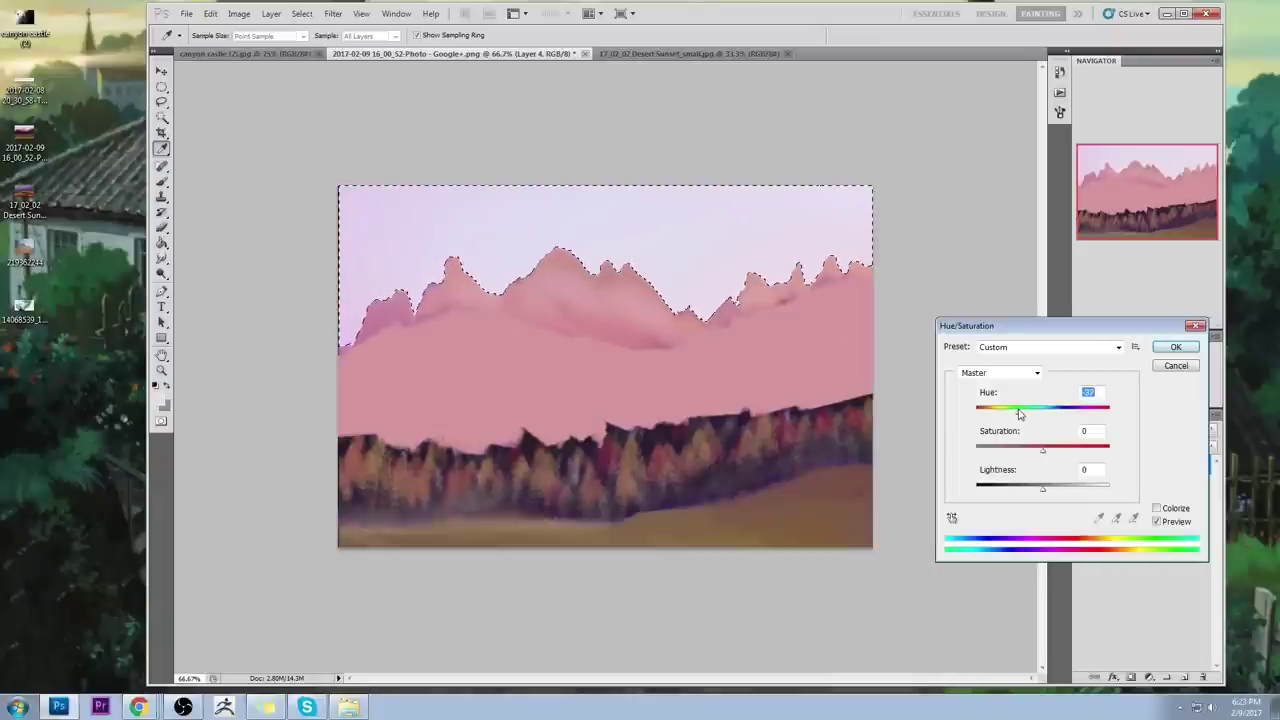
{"action": "left_click", "coordinate": [1176, 347]}
{"action": "key", "text": "m"}
{"action": "left_click", "coordinate": [719, 304]}
Step: Add a layer on top, try a 600 px haze stroke of sampled sky colour over the mountains, and switch the layer's blending to Color
{"action": "key", "text": "b"}
{"action": "left_click", "coordinate": [1183, 677]}
{"action": "left_click", "coordinate": [526, 242], "text": "alt"}
{"action": "left_click_drag", "start_coordinate": [372, 288], "coordinate": [858, 276]}
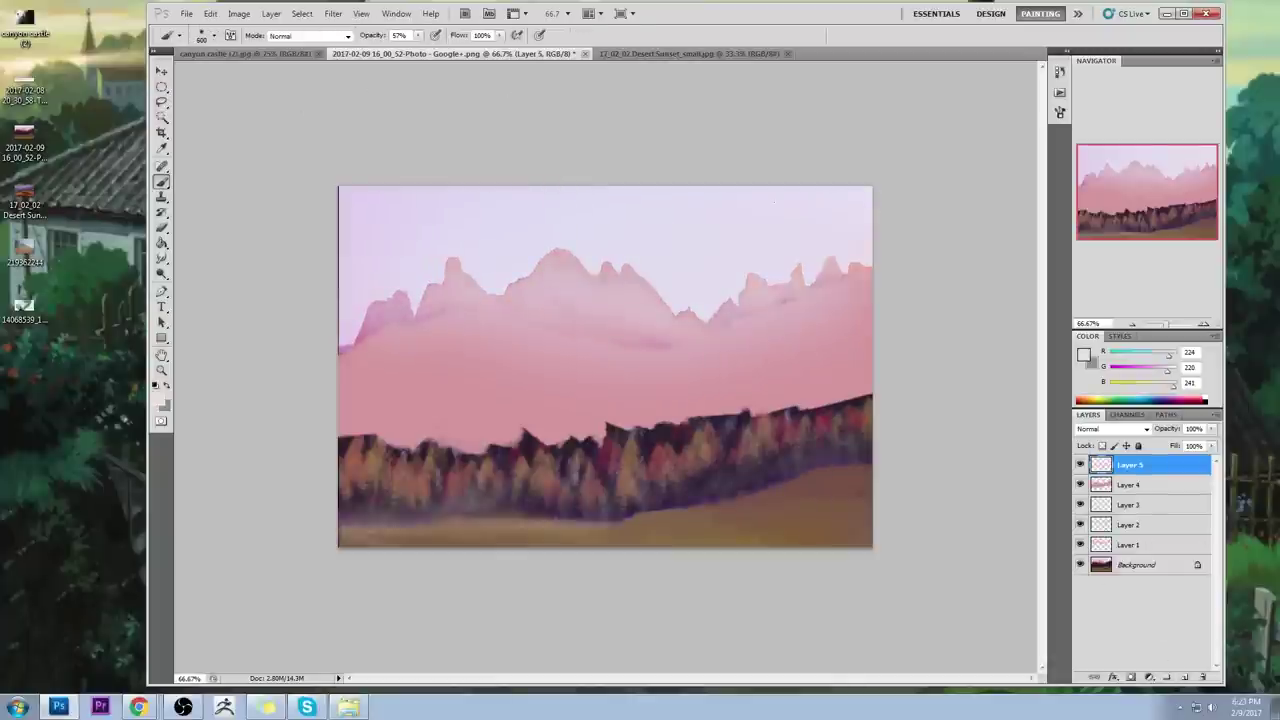
{"action": "key", "text": "ctrl+z"}
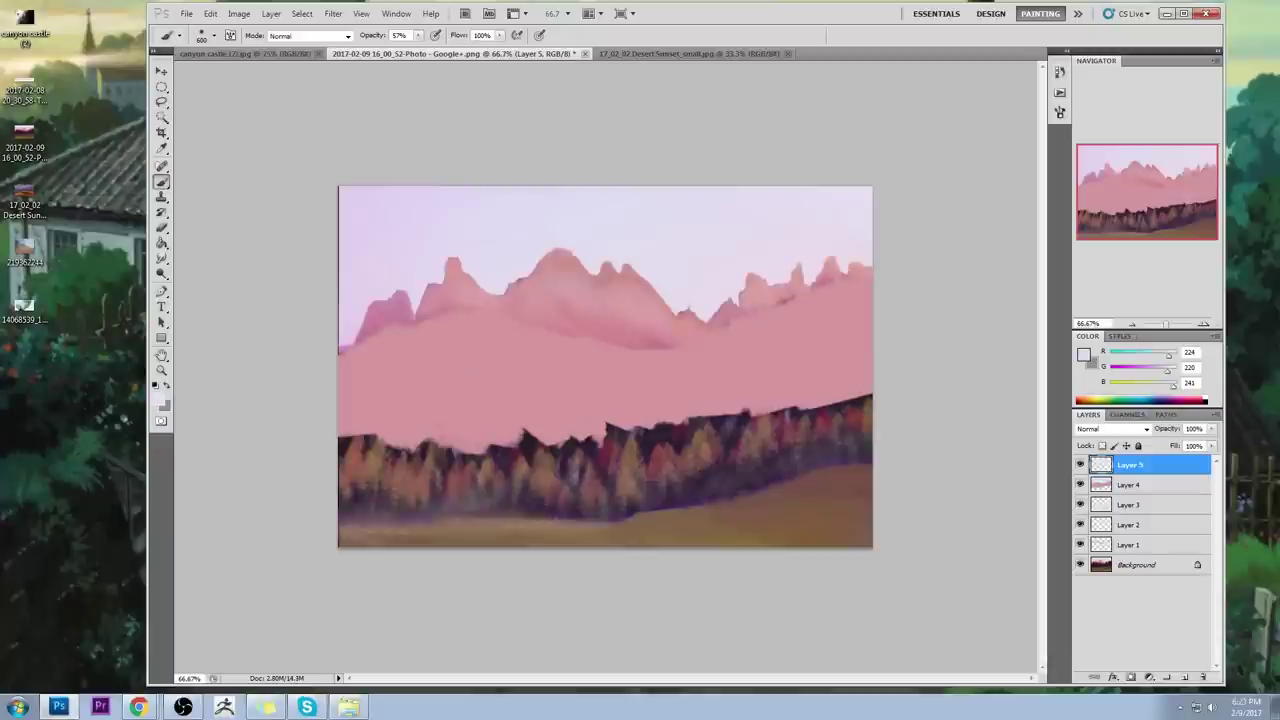
{"action": "left_click", "coordinate": [1118, 429]}
{"action": "left_click", "coordinate": [1105, 411]}
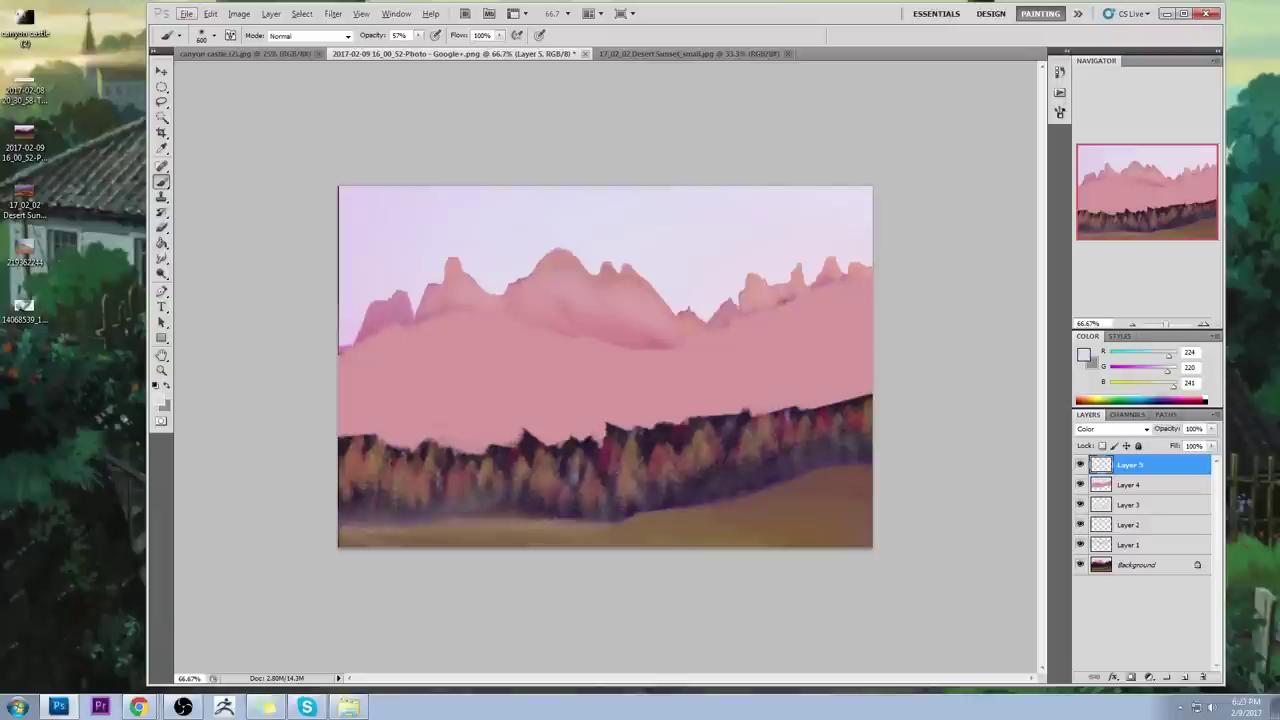
Step: Outline a simplified alternative ridge shape across the mountains with the Lasso tool
{"action": "key", "text": "l"}
{"action": "left_click", "coordinate": [894, 377]}
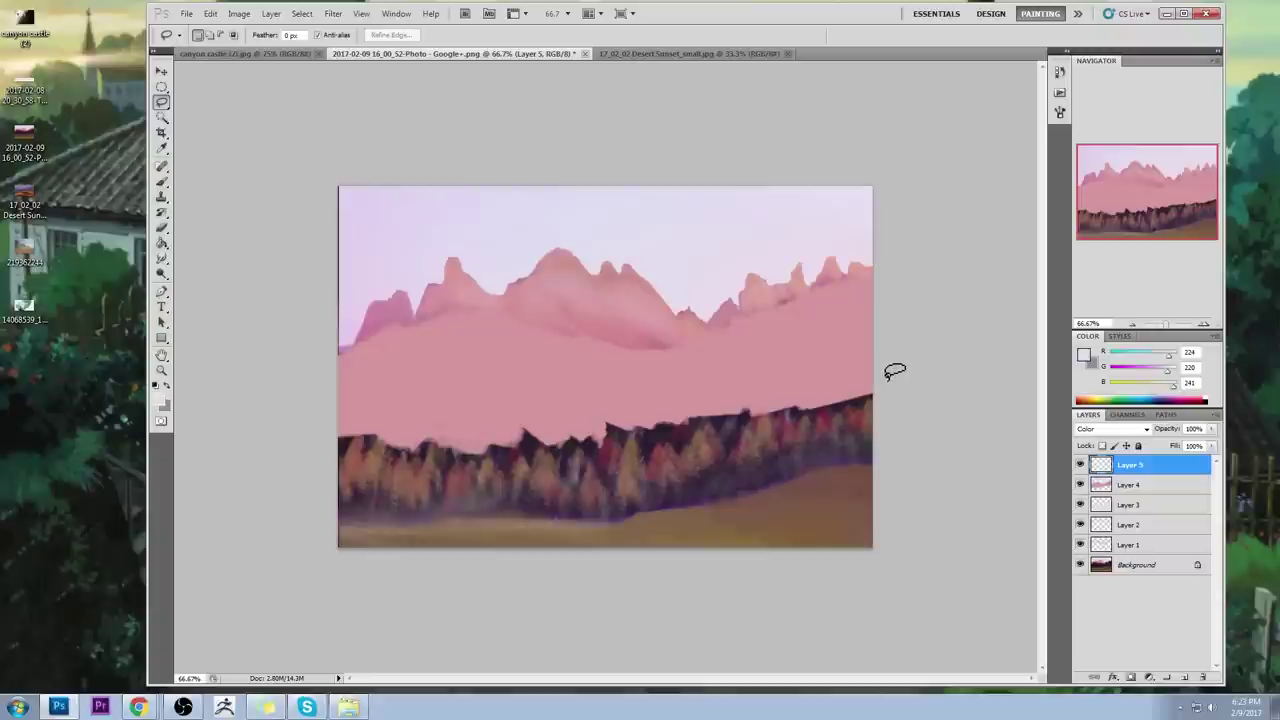
{"action": "mouse_move", "coordinate": [340, 335]}
{"action": "left_mouse_down"}
{"action": "mouse_move", "coordinate": [476, 229]}
{"action": "mouse_move", "coordinate": [728, 328]}
{"action": "left_mouse_up"}
{"action": "left_click_drag", "start_coordinate": [630, 301], "coordinate": [736, 263]}
{"action": "left_click_drag", "start_coordinate": [685, 380], "coordinate": [645, 374]}
{"action": "left_click_drag", "start_coordinate": [965, 307], "coordinate": [794, 364]}
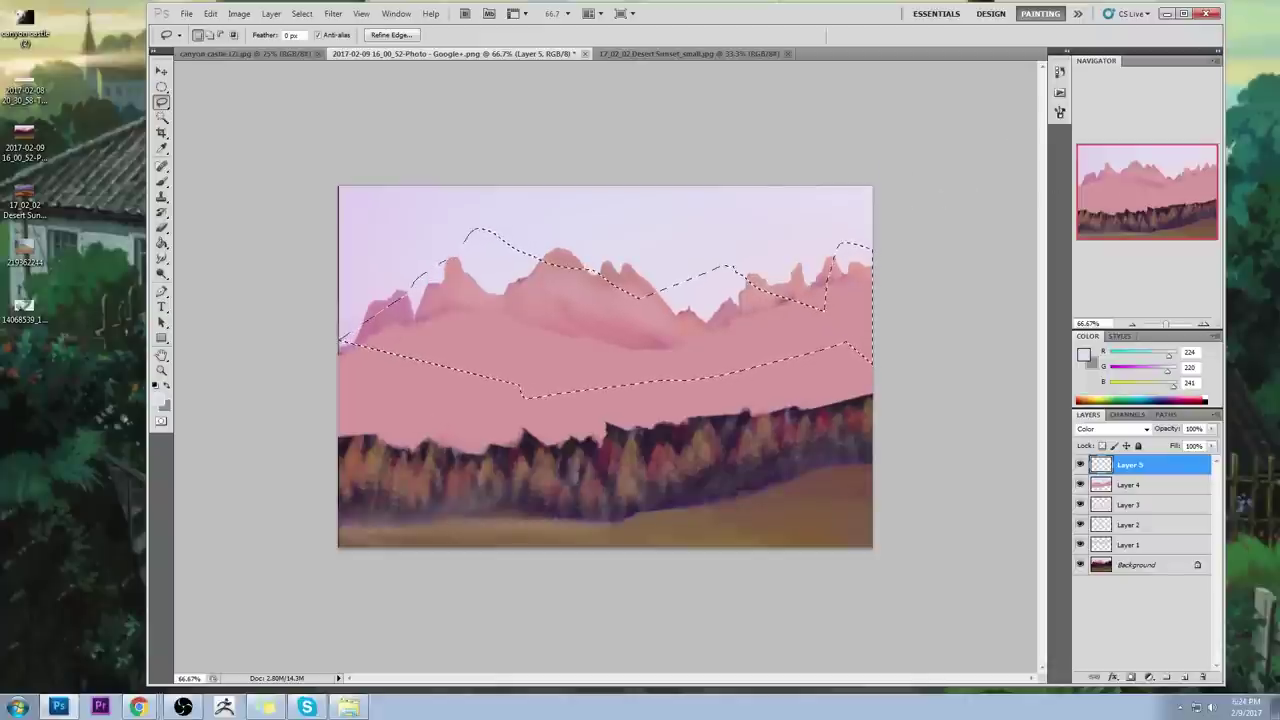
{"action": "key", "text": "alt+Tab"}
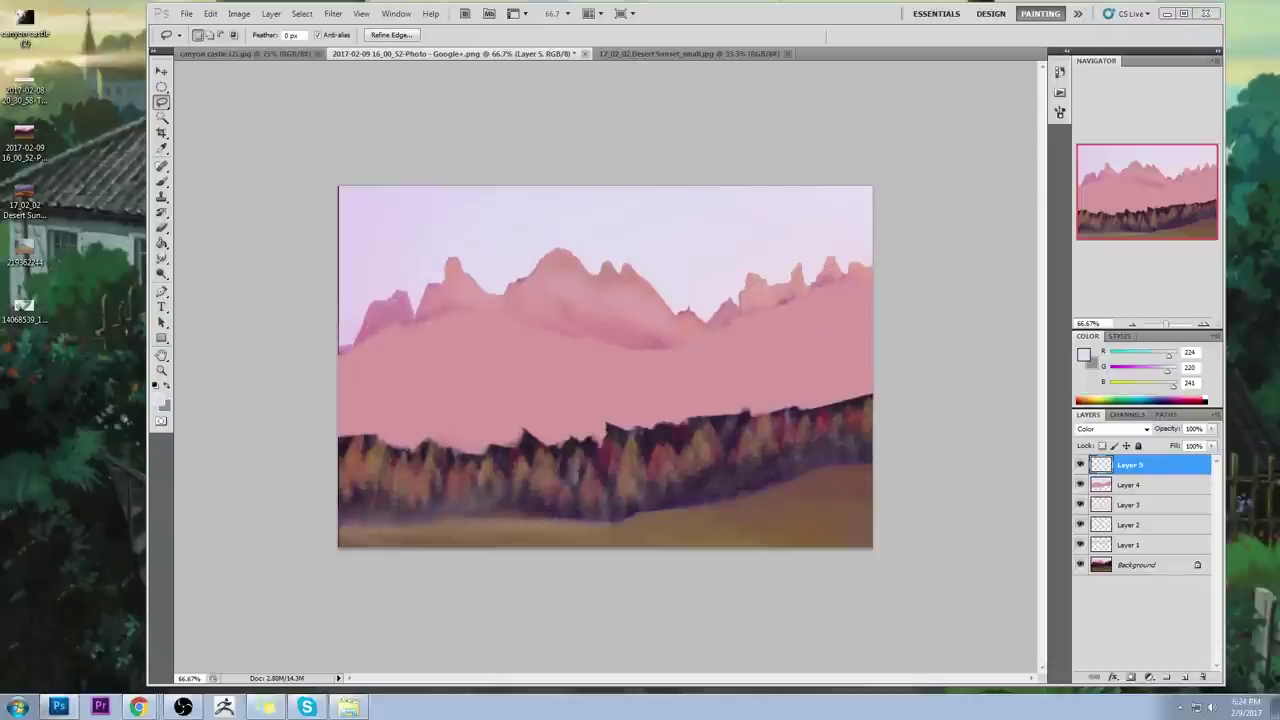
Step: Compare the outlined ridge shape against the painting with Layer 4 hidden and shown
{"action": "left_click", "coordinate": [1080, 487]}
{"action": "left_click", "coordinate": [1080, 487]}
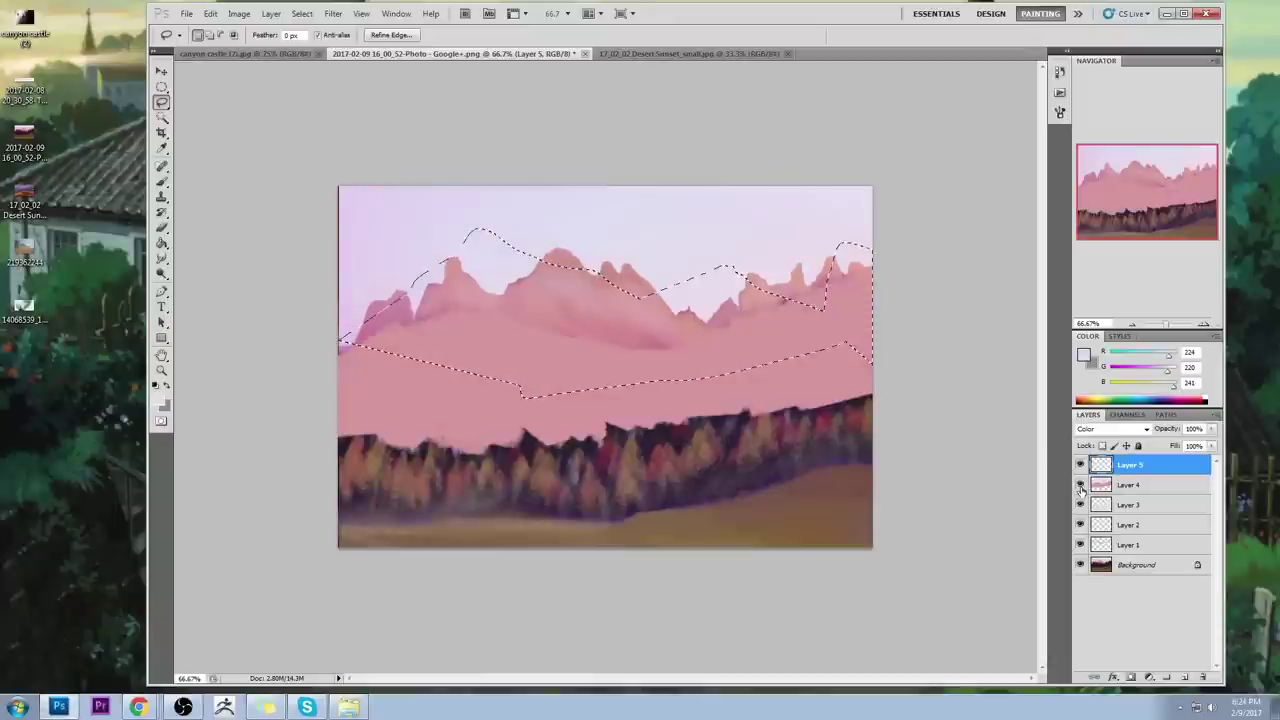
{"action": "left_click", "coordinate": [1080, 485]}
{"action": "left_click", "coordinate": [1080, 485]}
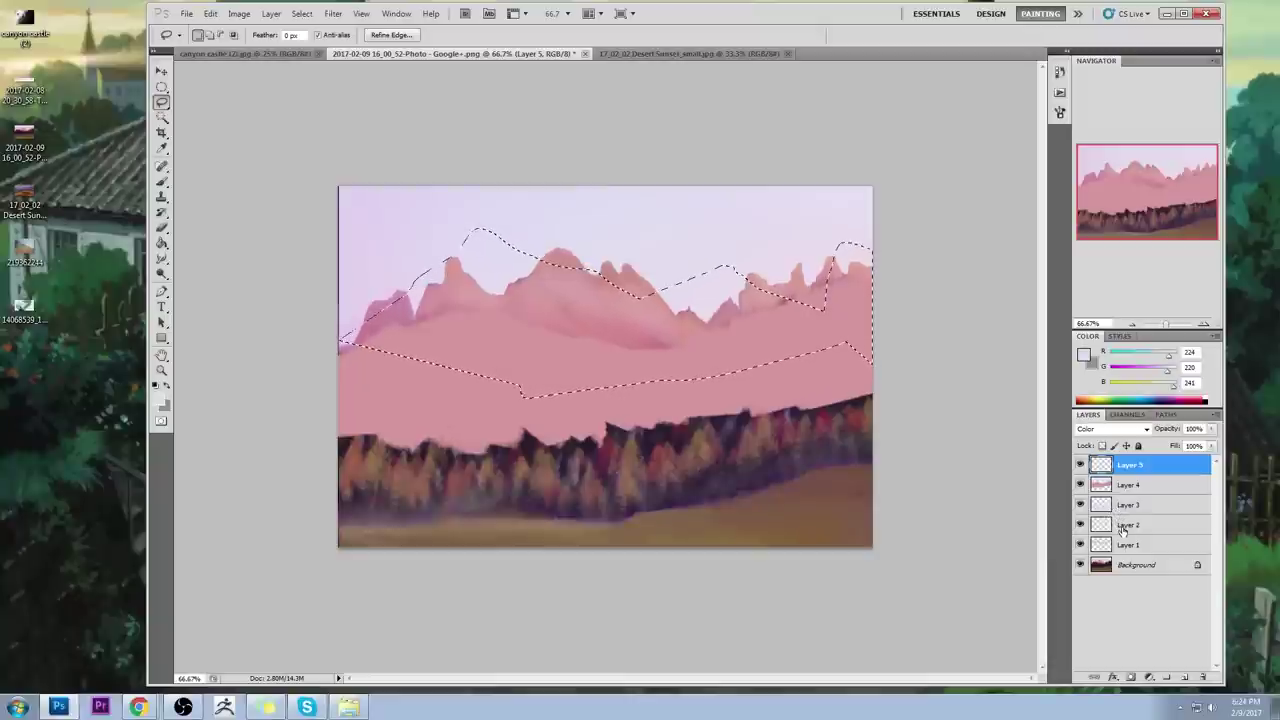
Step: Clear the Lasso selection and hide Layer 4 to bring back the dark forested hills
{"action": "key", "text": "m"}
{"action": "right_click", "coordinate": [757, 311]}
{"action": "left_click", "coordinate": [785, 317]}
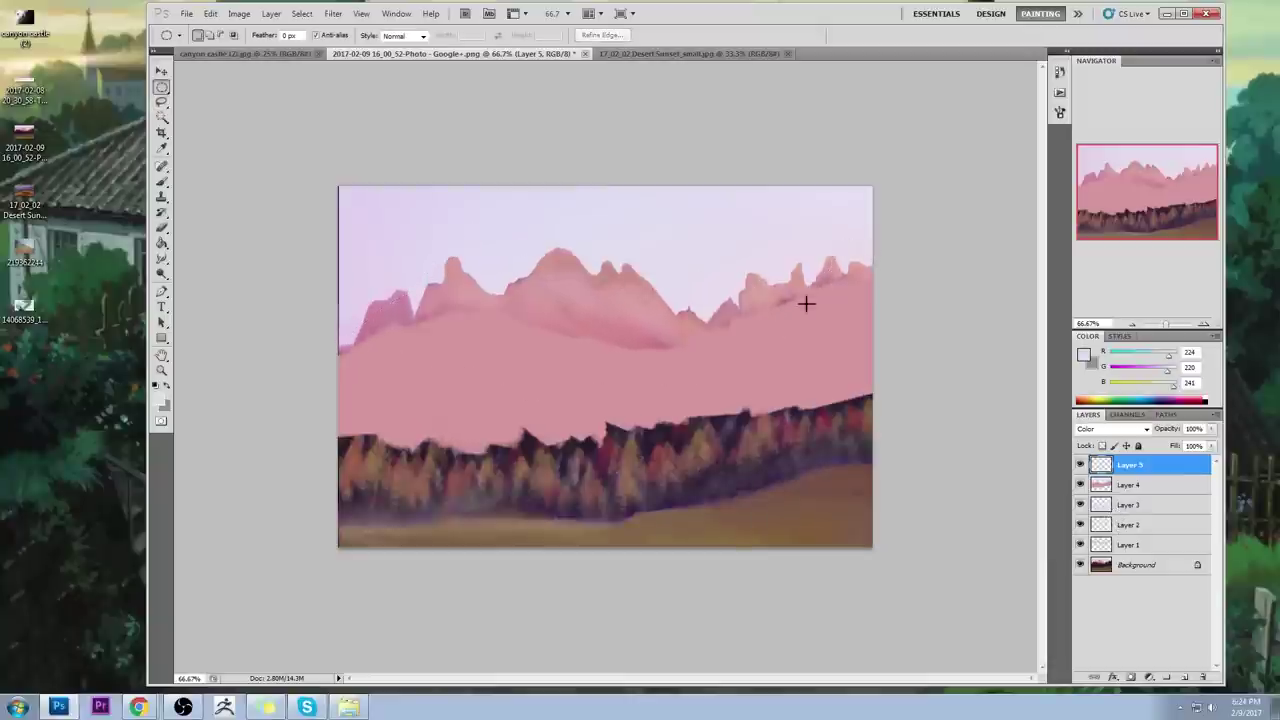
{"action": "left_click", "coordinate": [1080, 485]}
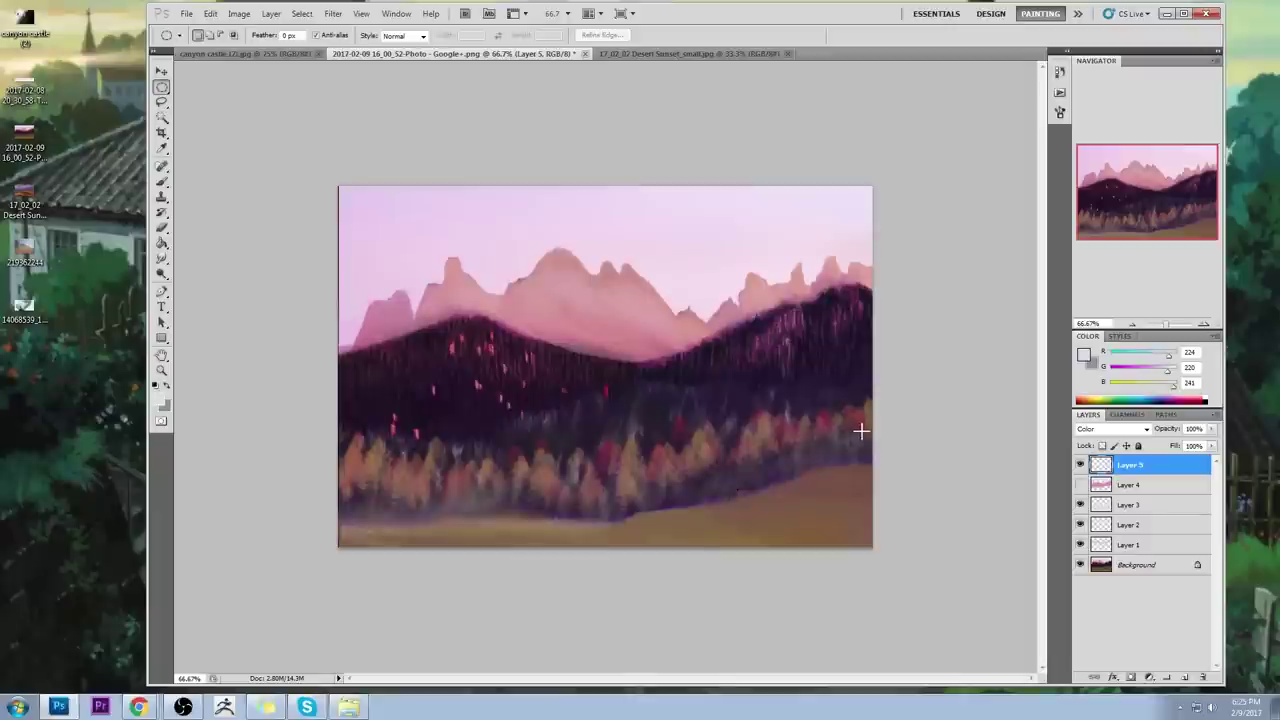
{"action": "key", "text": "z"}
{"action": "mouse_move", "coordinate": [336, 418]}
{"action": "left_mouse_down"}
{"action": "mouse_move", "coordinate": [720, 544]}
{"action": "mouse_move", "coordinate": [914, 551]}
{"action": "left_mouse_up"}
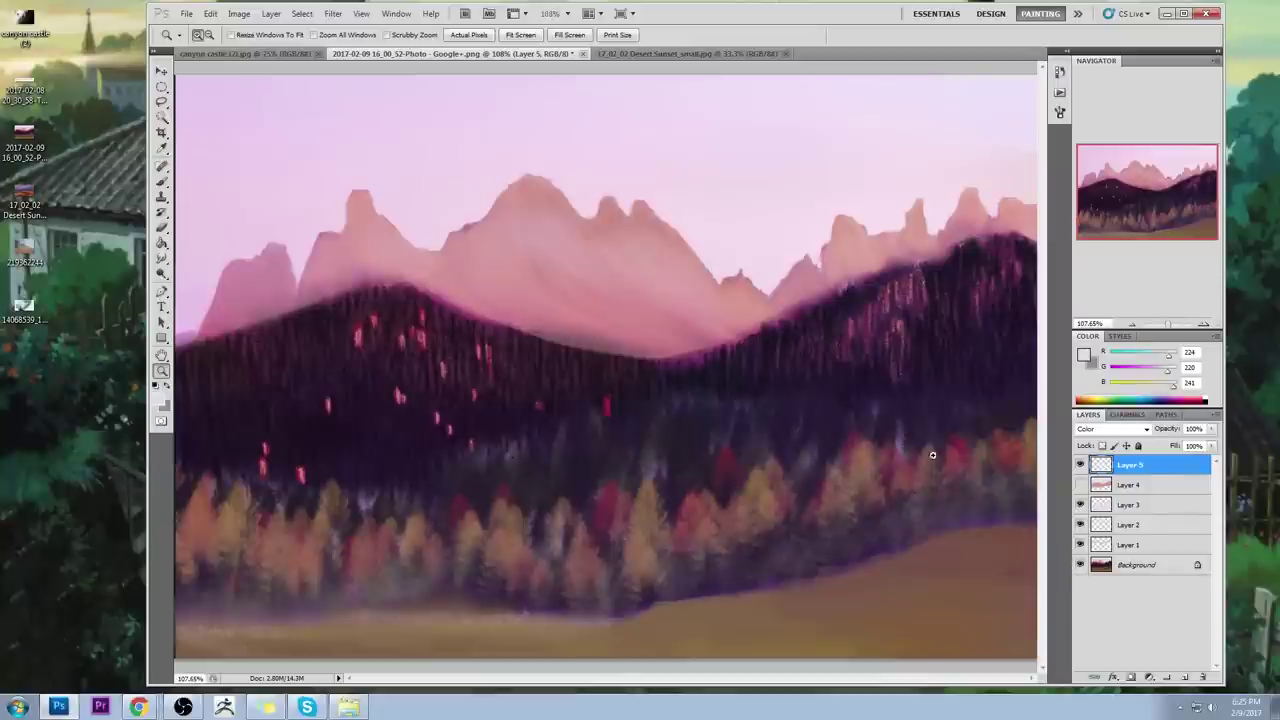
Step: Show Layer 4 again so the pale pink hills cover the dark forested slopes
{"action": "key", "text": "ctrl+minus"}
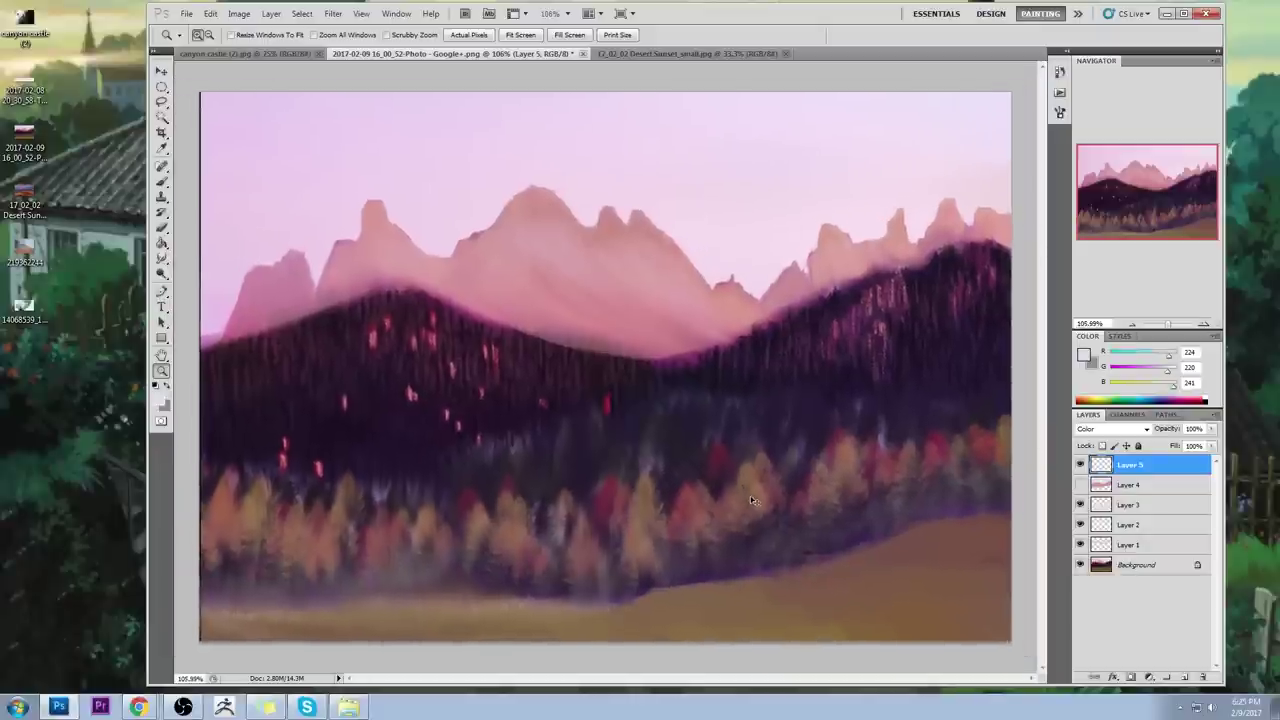
{"action": "key", "text": "ctrl+minus"}
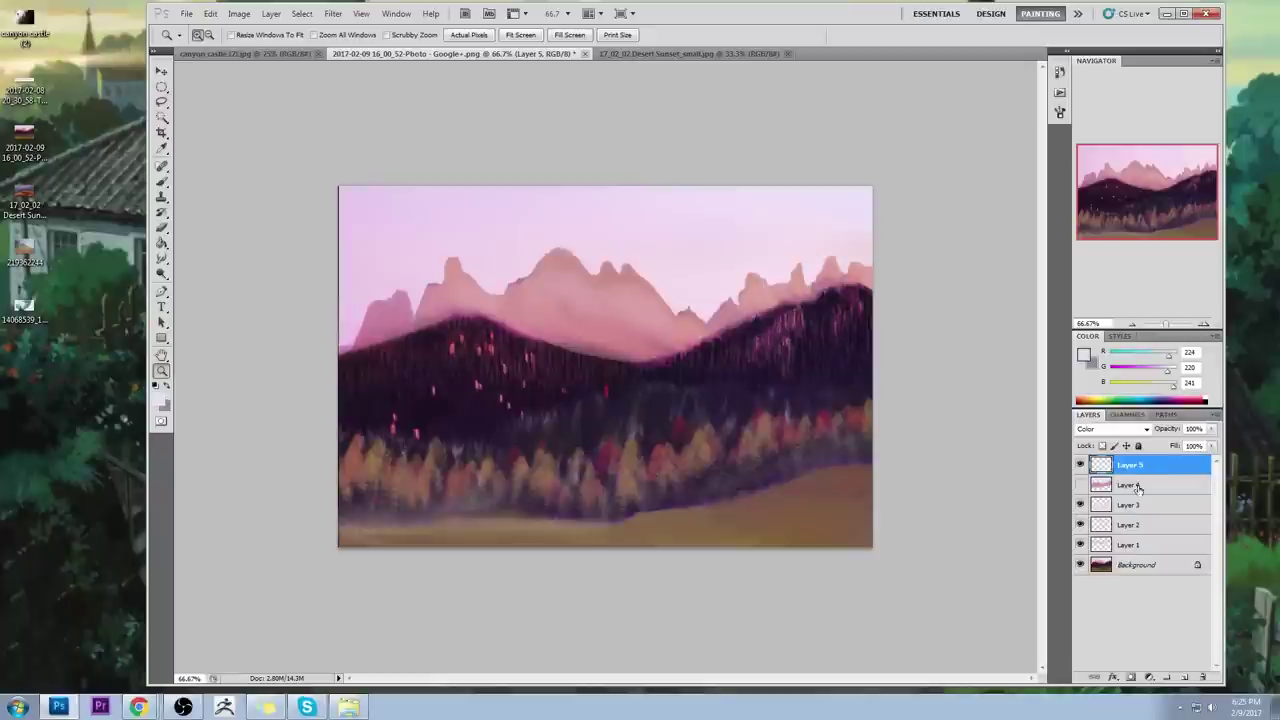
{"action": "left_click", "coordinate": [1080, 485]}
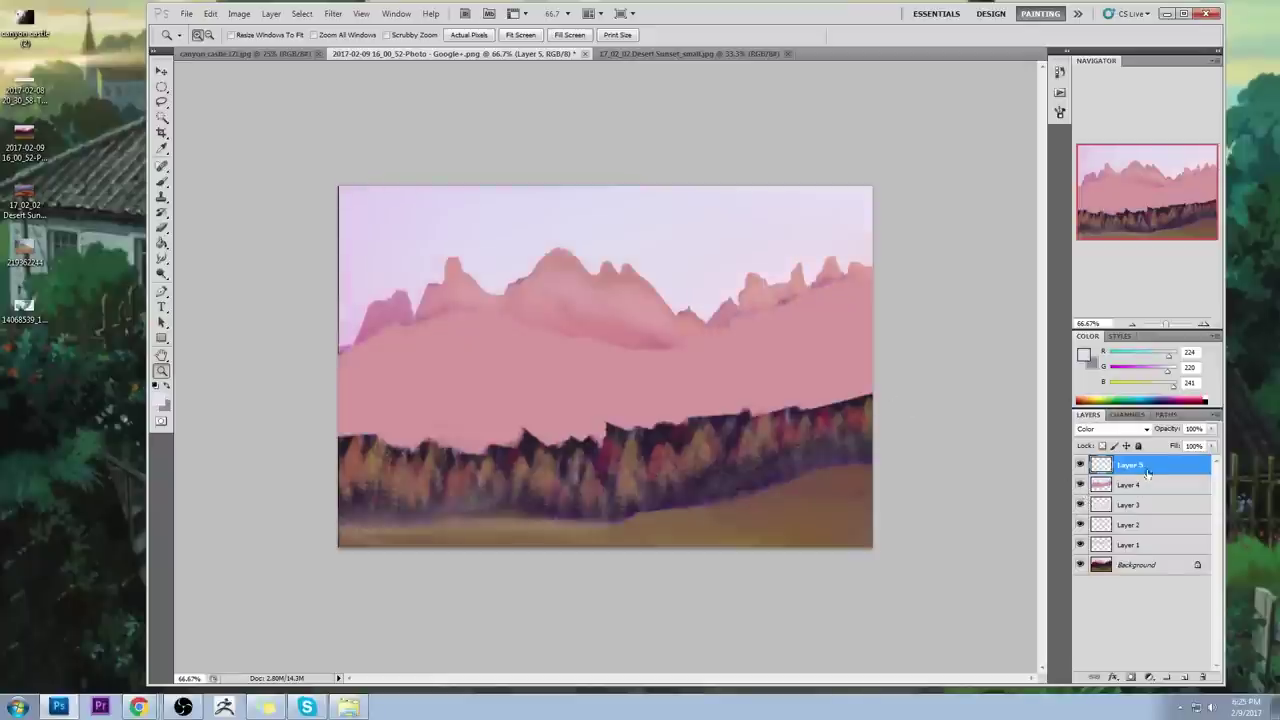
Step: Outline everything above the autumn treeline with the Lasso and fill it on a new layer with the sampled pale sky colour
{"action": "key", "text": "l"}
{"action": "mouse_move", "coordinate": [333, 431]}
{"action": "left_mouse_down"}
{"action": "mouse_move", "coordinate": [448, 443]}
{"action": "mouse_move", "coordinate": [512, 469]}
{"action": "mouse_move", "coordinate": [533, 448]}
{"action": "mouse_move", "coordinate": [567, 456]}
{"action": "mouse_move", "coordinate": [610, 429]}
{"action": "mouse_move", "coordinate": [693, 437]}
{"action": "mouse_move", "coordinate": [725, 418]}
{"action": "mouse_move", "coordinate": [740, 431]}
{"action": "mouse_move", "coordinate": [850, 404]}
{"action": "mouse_move", "coordinate": [200, 137]}
{"action": "left_mouse_up"}
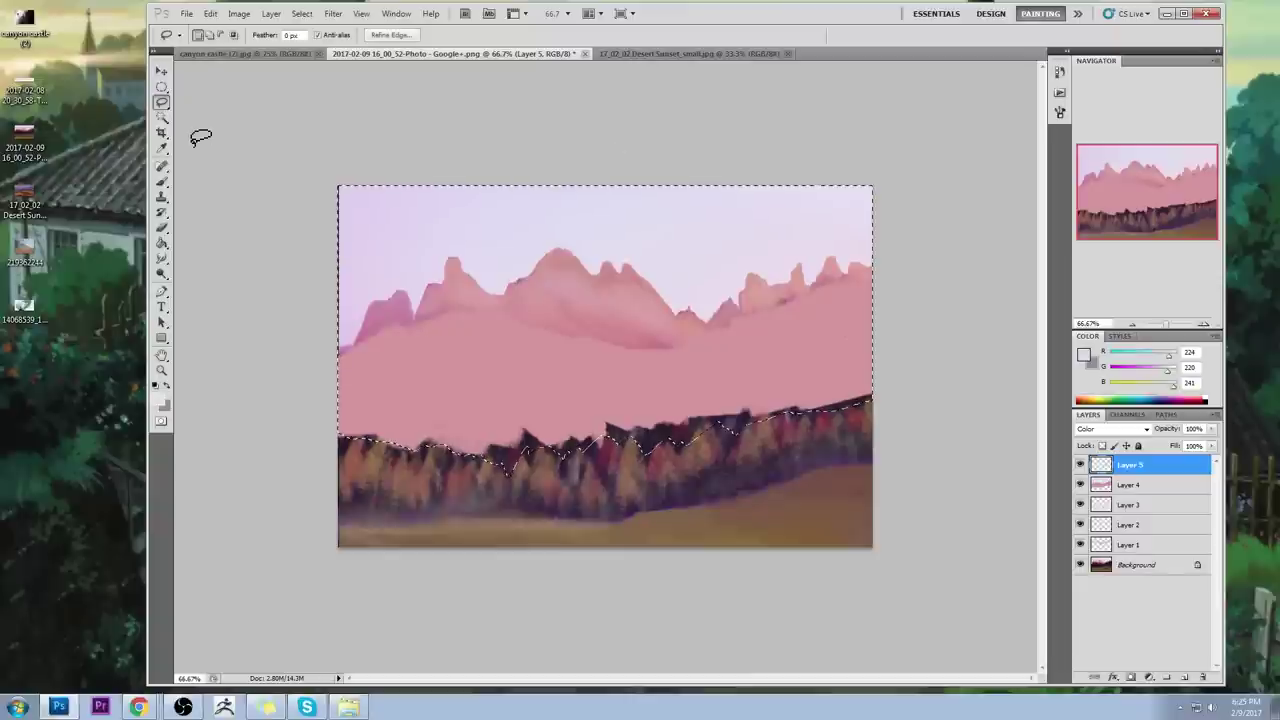
{"action": "left_click", "coordinate": [1186, 678]}
{"action": "key", "text": "g"}
{"action": "left_click", "coordinate": [698, 260], "text": "alt"}
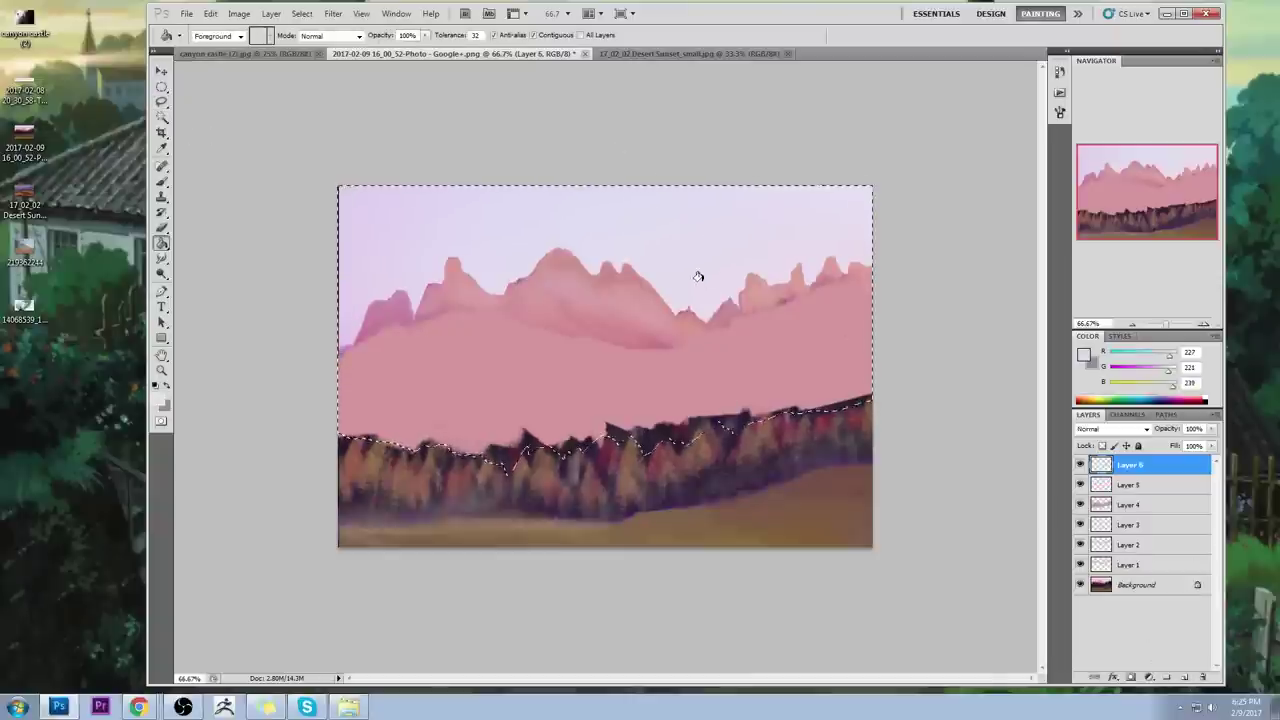
{"action": "left_click", "coordinate": [698, 262]}
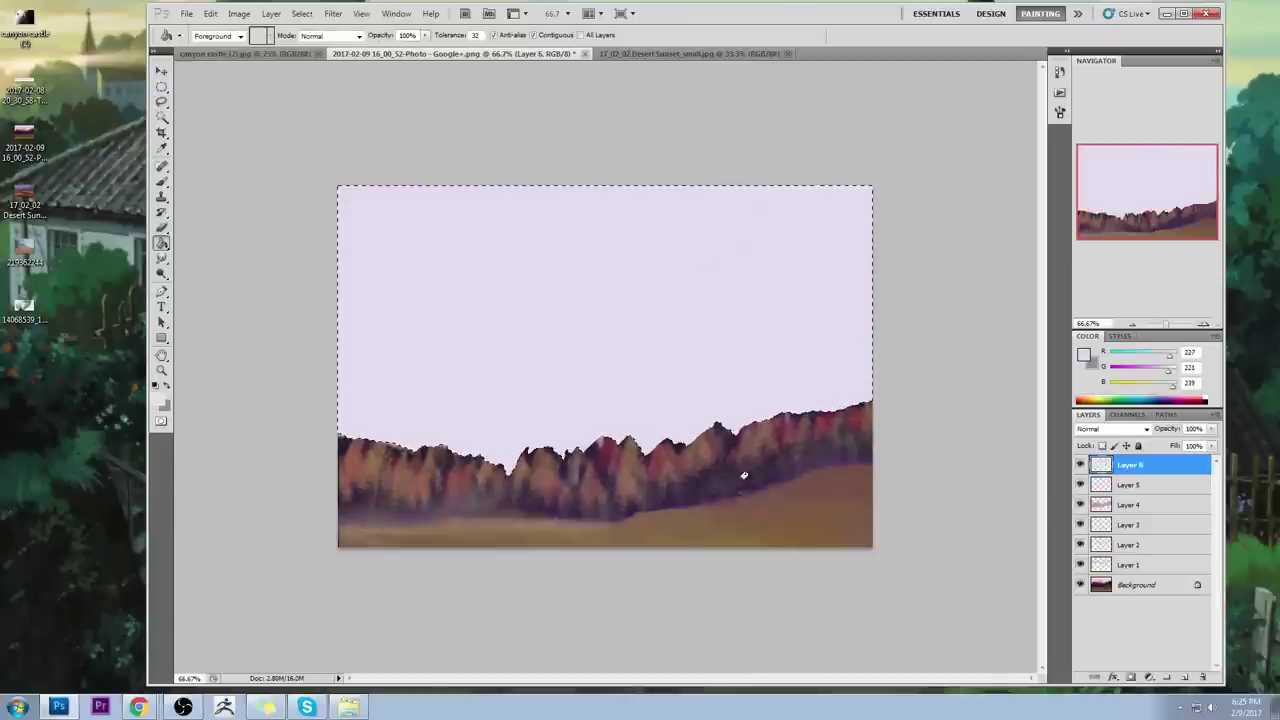
Step: Clear the selection and try outlining low rolling hills behind the treeline with the Lasso tool
{"action": "key", "text": "ctrl+d"}
{"action": "key", "text": "l"}
{"action": "mouse_move", "coordinate": [330, 414]}
{"action": "left_mouse_down"}
{"action": "mouse_move", "coordinate": [614, 454]}
{"action": "mouse_move", "coordinate": [580, 519]}
{"action": "mouse_move", "coordinate": [452, 514]}
{"action": "left_mouse_up"}
{"action": "mouse_move", "coordinate": [526, 441]}
{"action": "left_mouse_down"}
{"action": "mouse_move", "coordinate": [673, 414]}
{"action": "mouse_move", "coordinate": [791, 418]}
{"action": "mouse_move", "coordinate": [640, 508]}
{"action": "left_mouse_up"}
{"action": "mouse_move", "coordinate": [803, 425]}
{"action": "left_mouse_down"}
{"action": "mouse_move", "coordinate": [909, 365]}
{"action": "mouse_move", "coordinate": [818, 434]}
{"action": "left_mouse_up"}
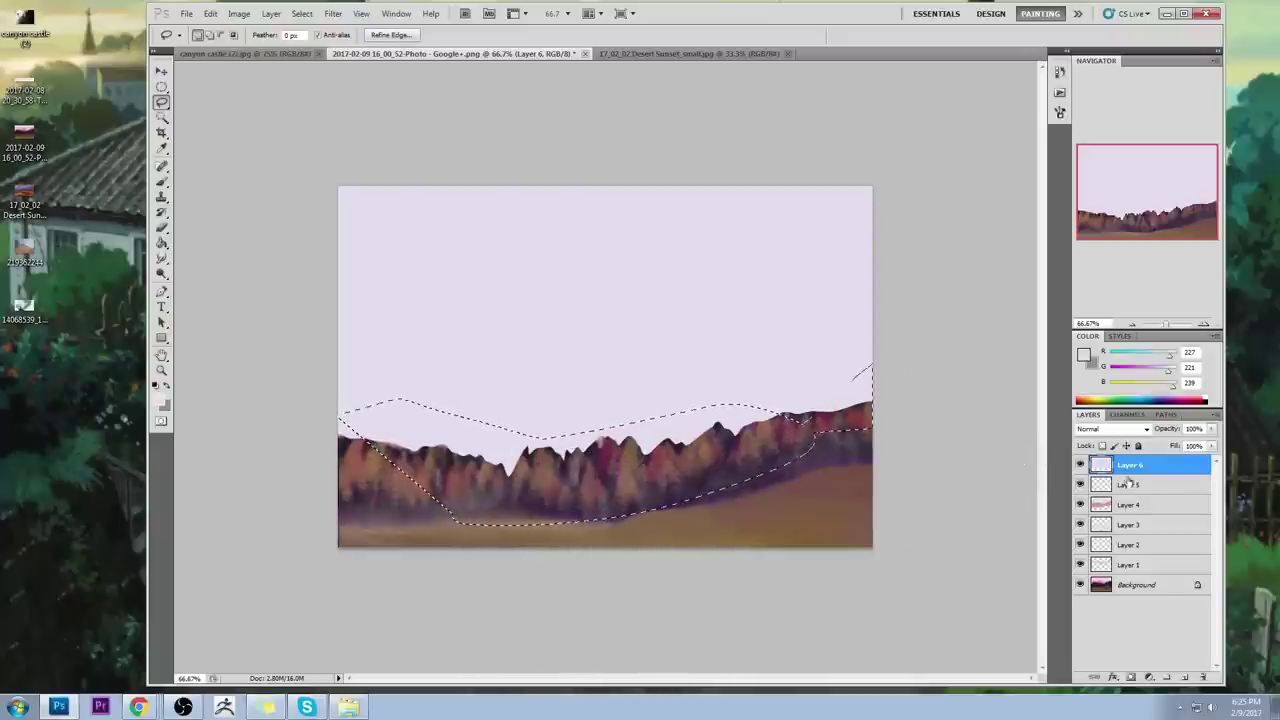
{"action": "key", "text": "v"}
{"action": "key", "text": "Down"}
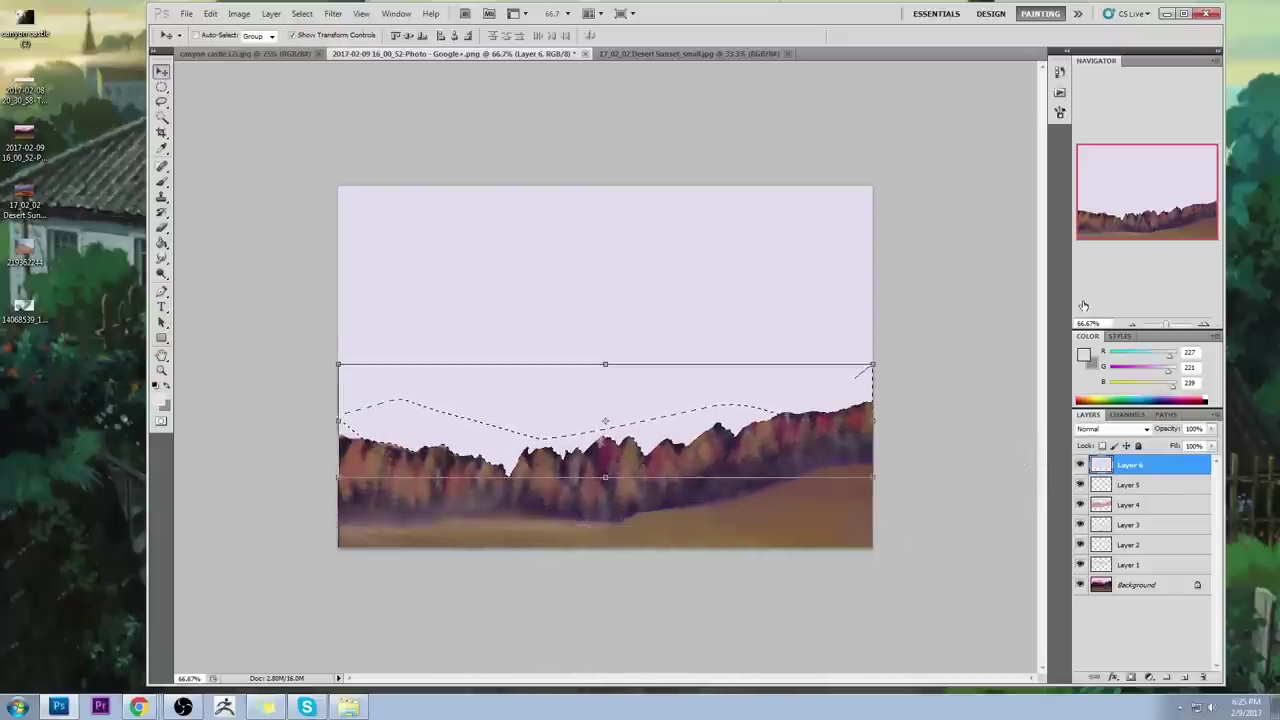
Step: Try shading the hill outlines faintly with dark purple sampled from the trees at 22% brush opacity, and undo it
{"action": "key", "text": "ctrl+d"}
{"action": "key", "text": "b"}
{"action": "left_click", "coordinate": [566, 428], "text": "alt"}
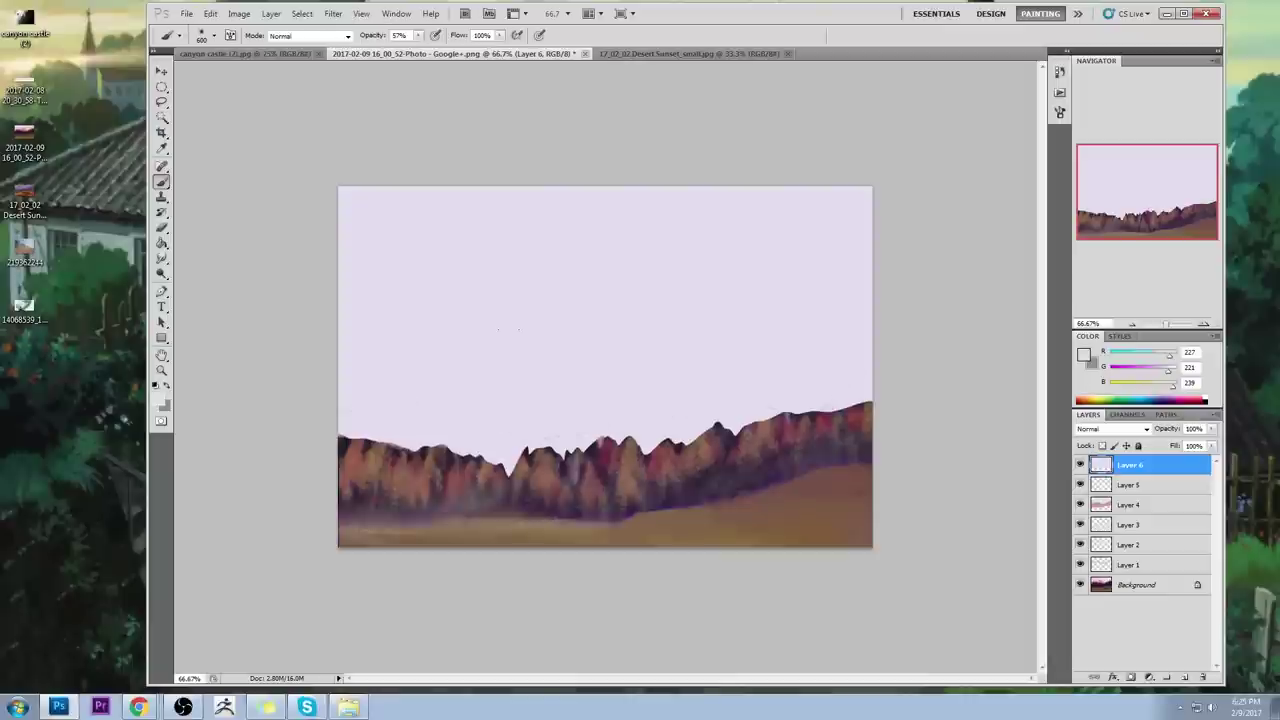
{"action": "left_click", "coordinate": [568, 462], "text": "alt"}
{"action": "left_click", "coordinate": [418, 36]}
{"action": "left_click", "coordinate": [394, 49]}
{"action": "left_click", "coordinate": [632, 511], "text": "alt"}
{"action": "mouse_move", "coordinate": [346, 428]}
{"action": "left_mouse_down"}
{"action": "mouse_move", "coordinate": [544, 470]}
{"action": "mouse_move", "coordinate": [872, 392]}
{"action": "left_mouse_up"}
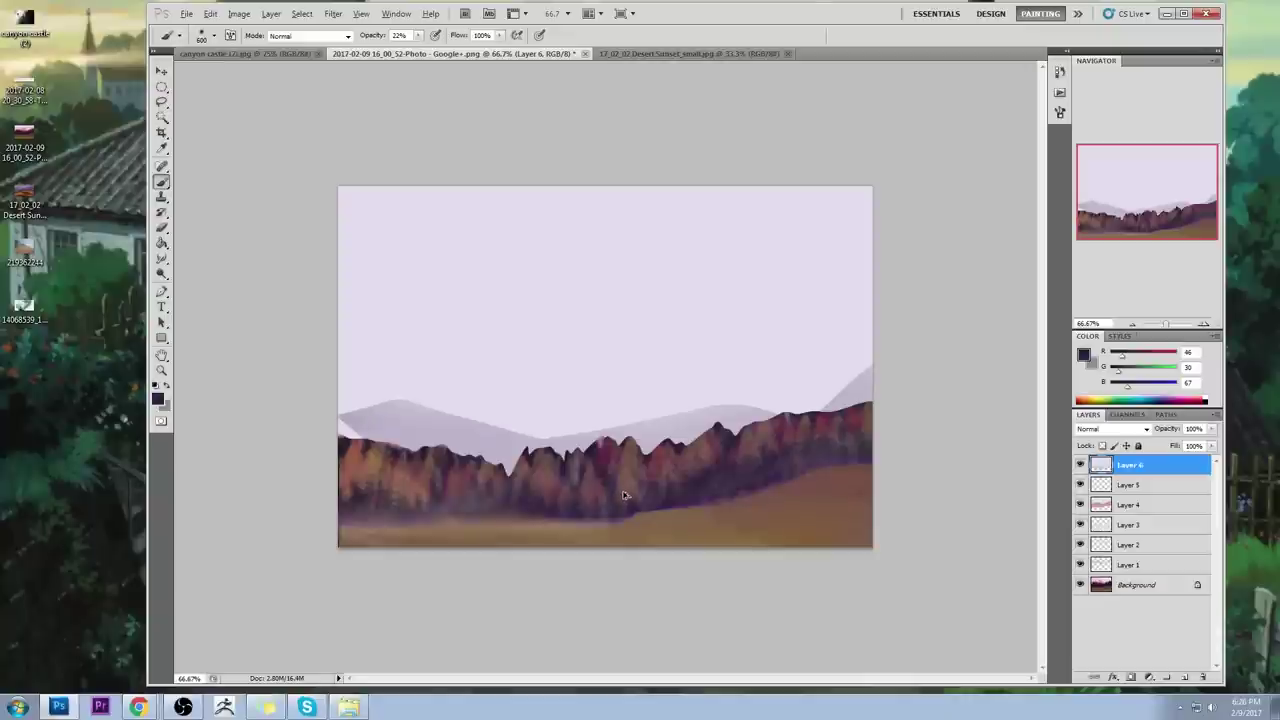
{"action": "key", "text": "ctrl+alt+z"}
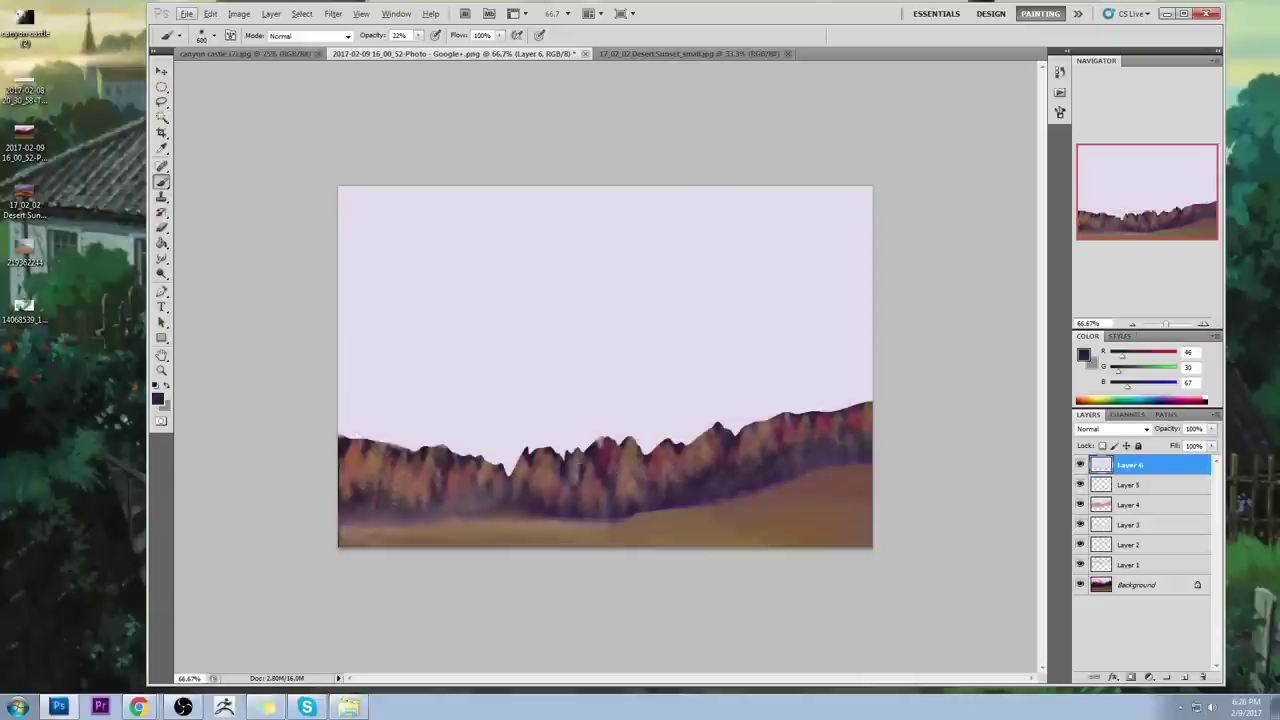
Step: Flatten the image and close the mountain painting
{"action": "right_click", "coordinate": [1127, 467]}
{"action": "left_click", "coordinate": [1156, 460]}
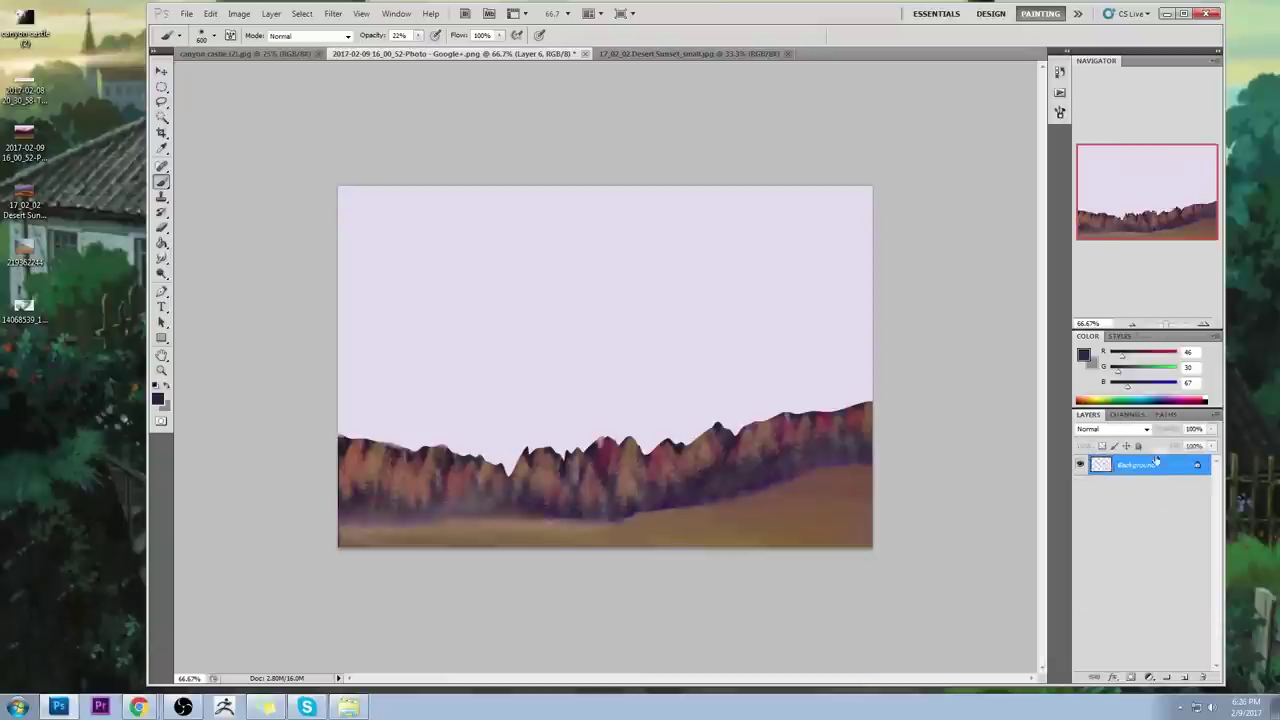
{"action": "left_click", "coordinate": [557, 55]}
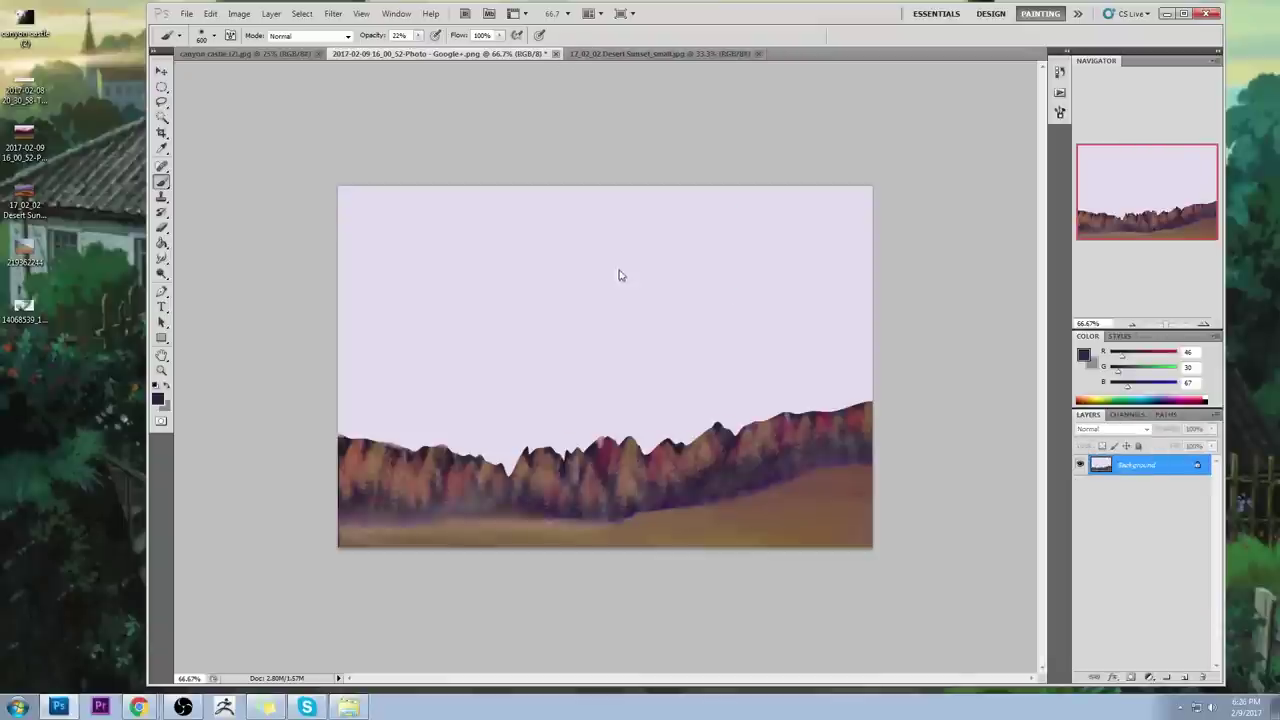
{"action": "left_click", "coordinate": [615, 273]}
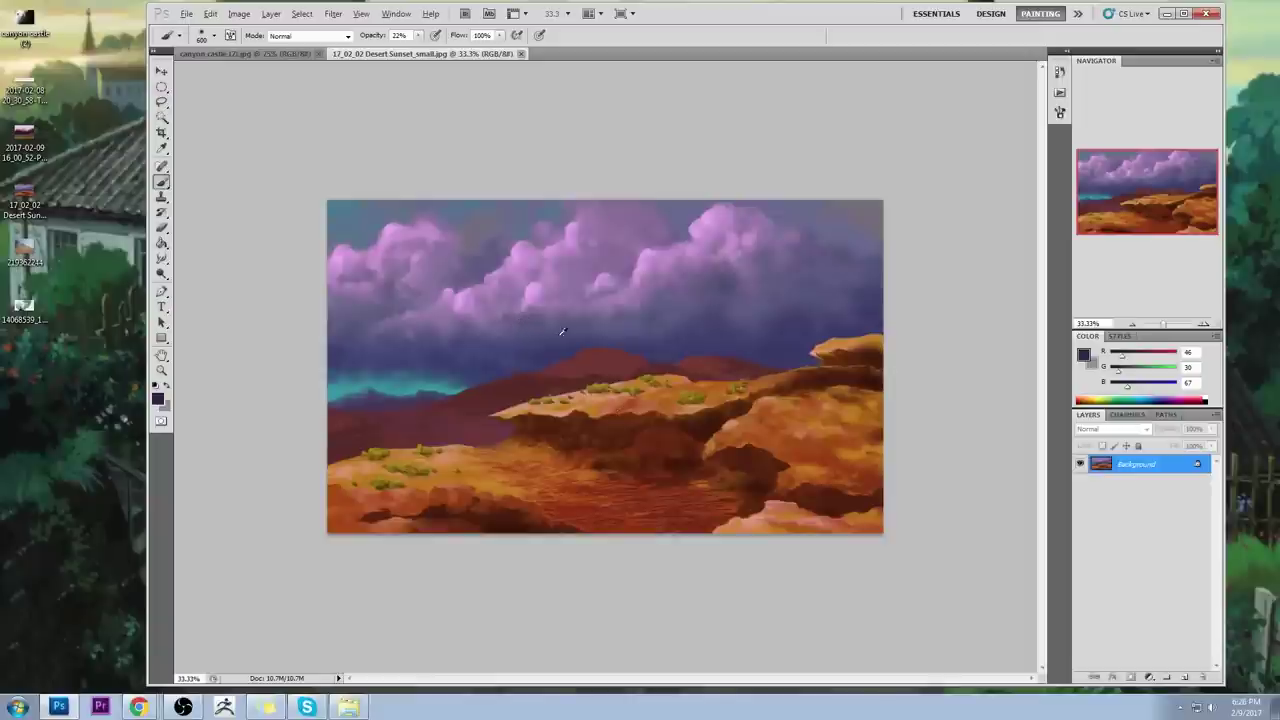
Step: Add a layer to the desert sunset painting, set its blending to Color, and enlarge the brush to 1000 px
{"action": "left_click", "coordinate": [1185, 677]}
{"action": "left_click", "coordinate": [1112, 430]}
{"action": "left_click", "coordinate": [1104, 407]}
{"action": "key", "text": "bracketright"}
{"action": "key", "text": "bracketright"}
{"action": "key", "text": "bracketright"}
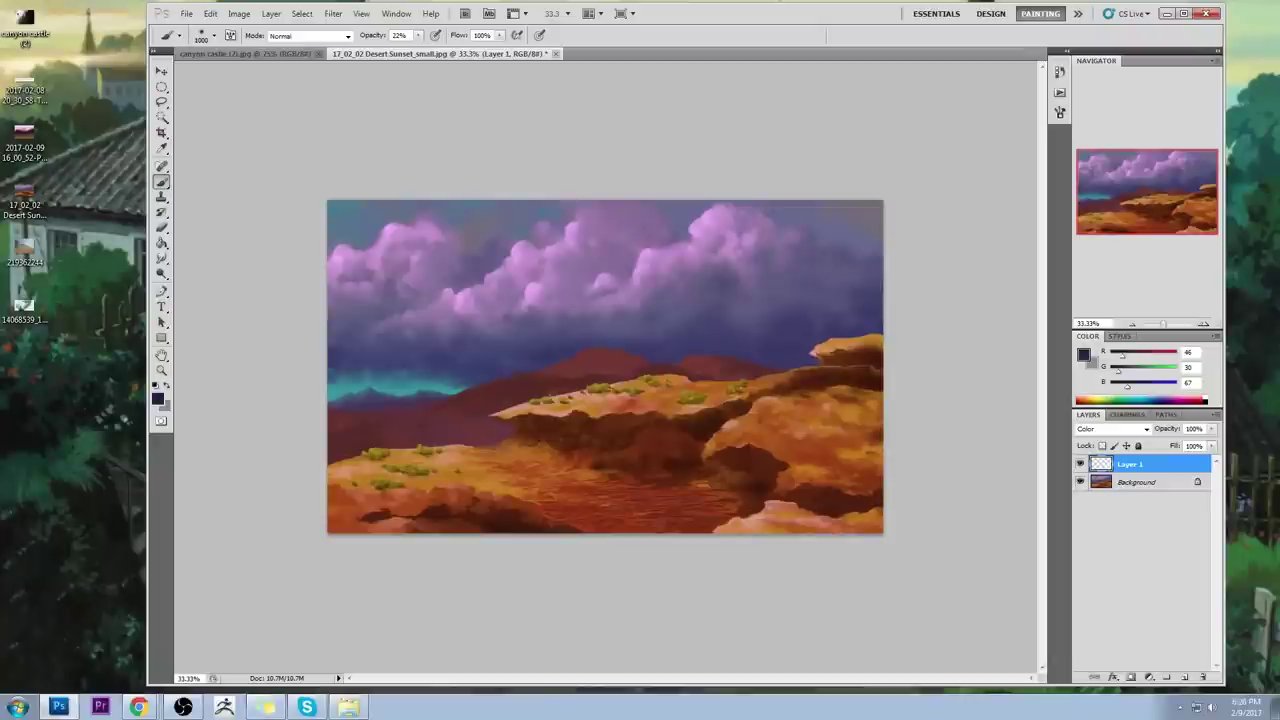
Step: Tint the desert rocks with blue sampled from the storm clouds, using 15% brush opacity
{"action": "left_click", "coordinate": [503, 360], "text": "alt"}
{"action": "left_click", "coordinate": [418, 36]}
{"action": "left_click_drag", "start_coordinate": [419, 49], "coordinate": [414, 49]}
{"action": "left_click", "coordinate": [477, 352], "text": "alt"}
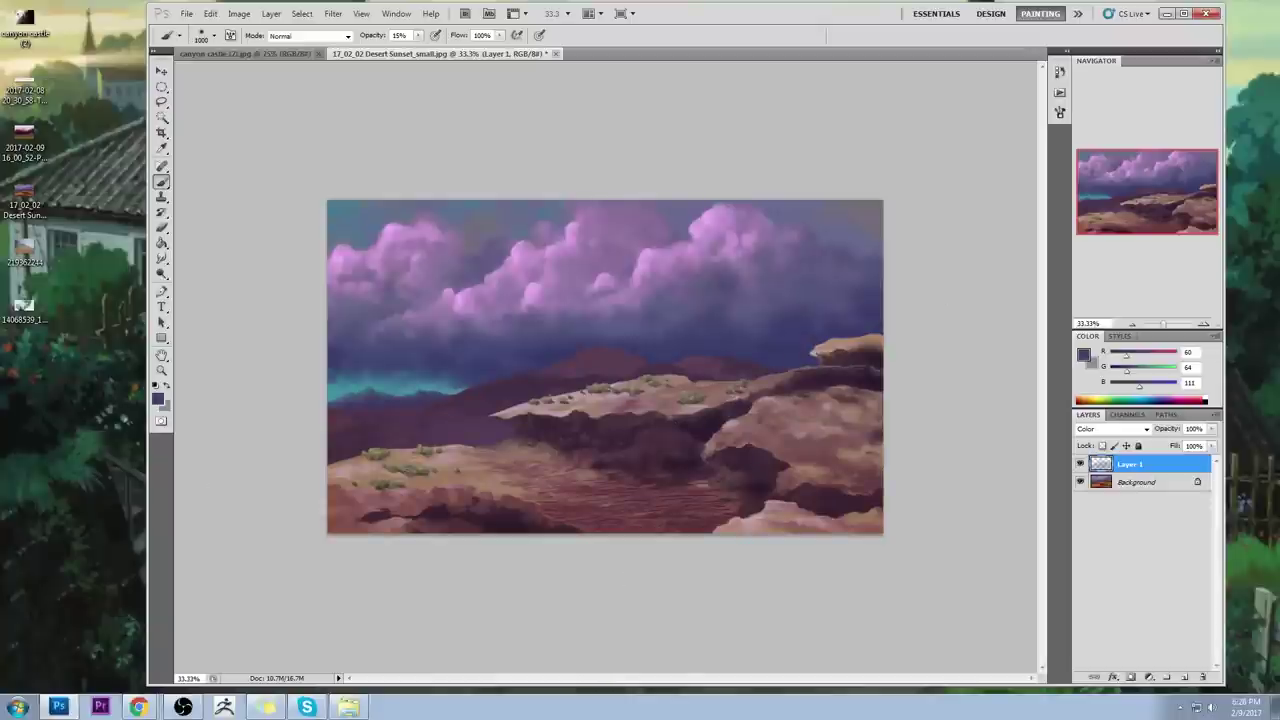
Step: Brighten the cloud tops on the Background layer with the Dodge tool, using Highlights range and 21% exposure
{"action": "left_click", "coordinate": [162, 274]}
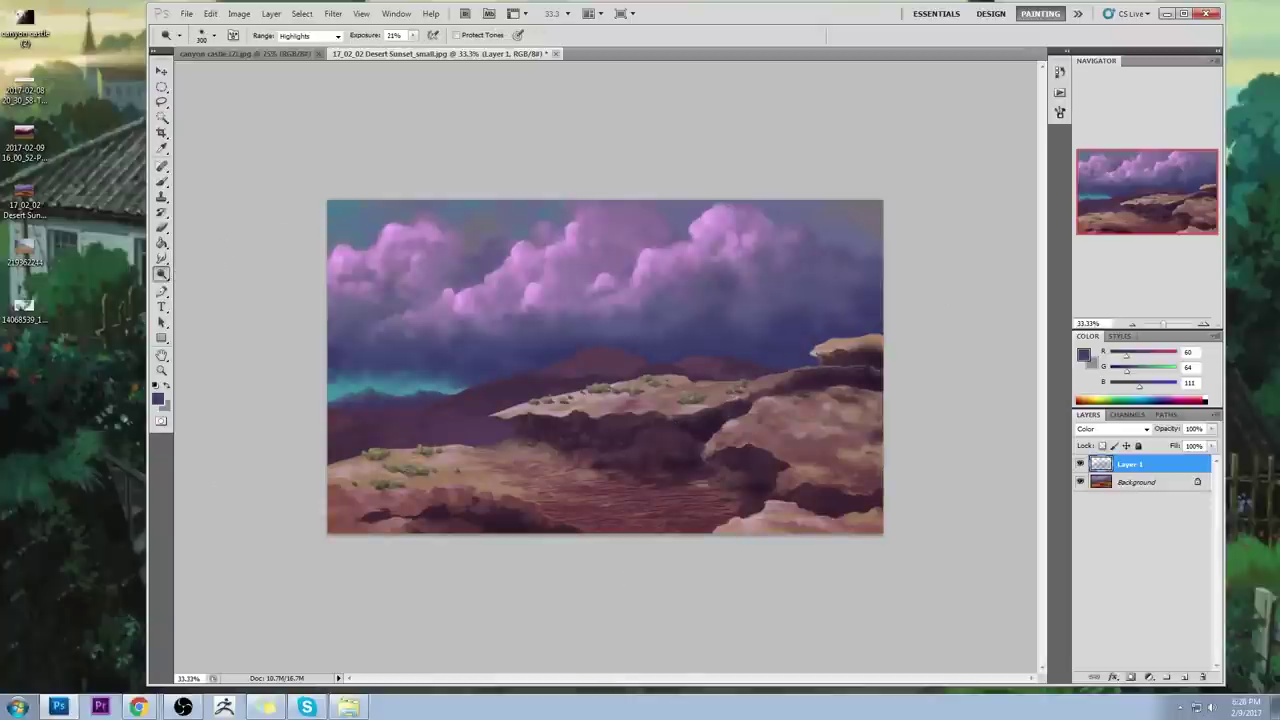
{"action": "left_click", "coordinate": [1160, 482]}
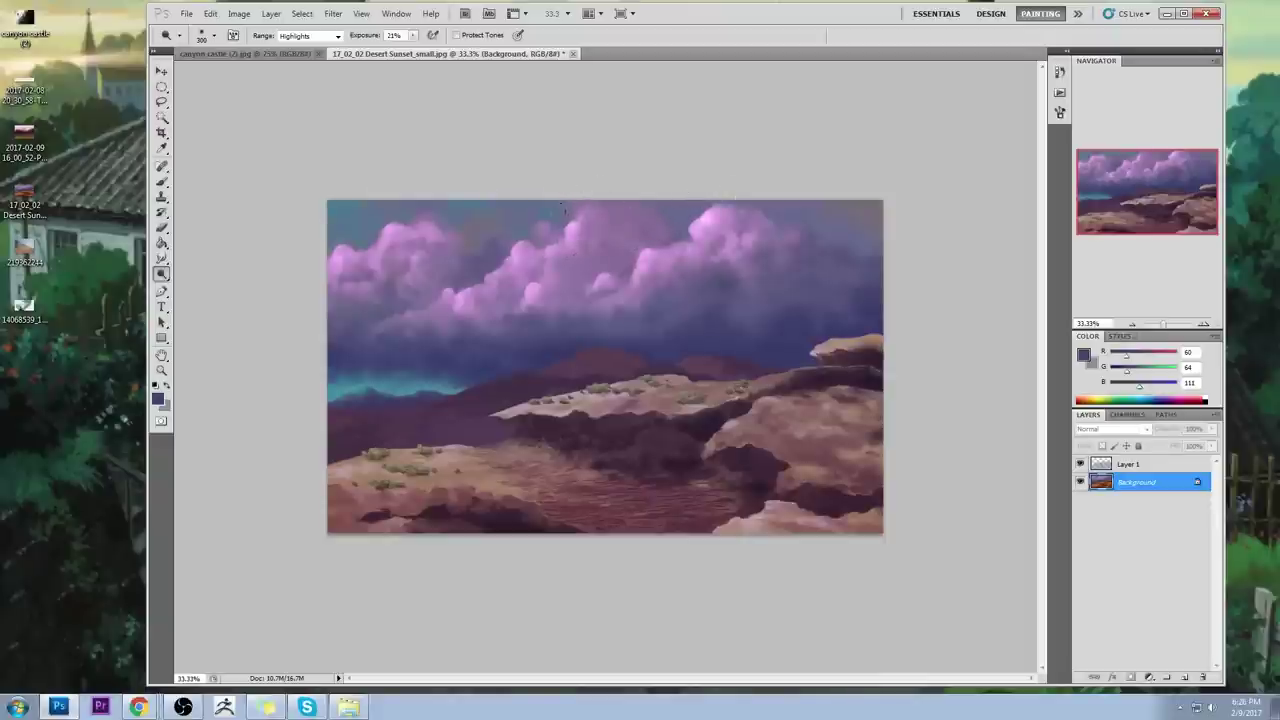
{"action": "key", "text": "b"}
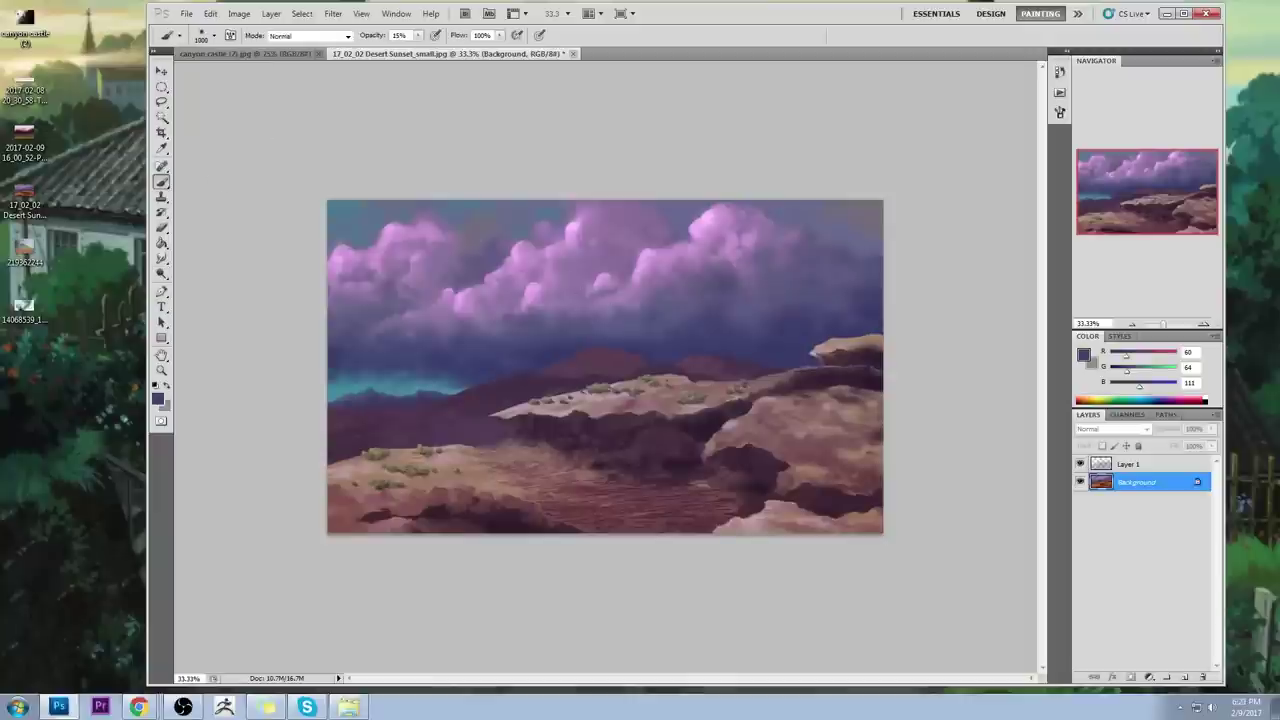
{"action": "left_click", "coordinate": [163, 274]}
{"action": "left_click", "coordinate": [200, 274]}
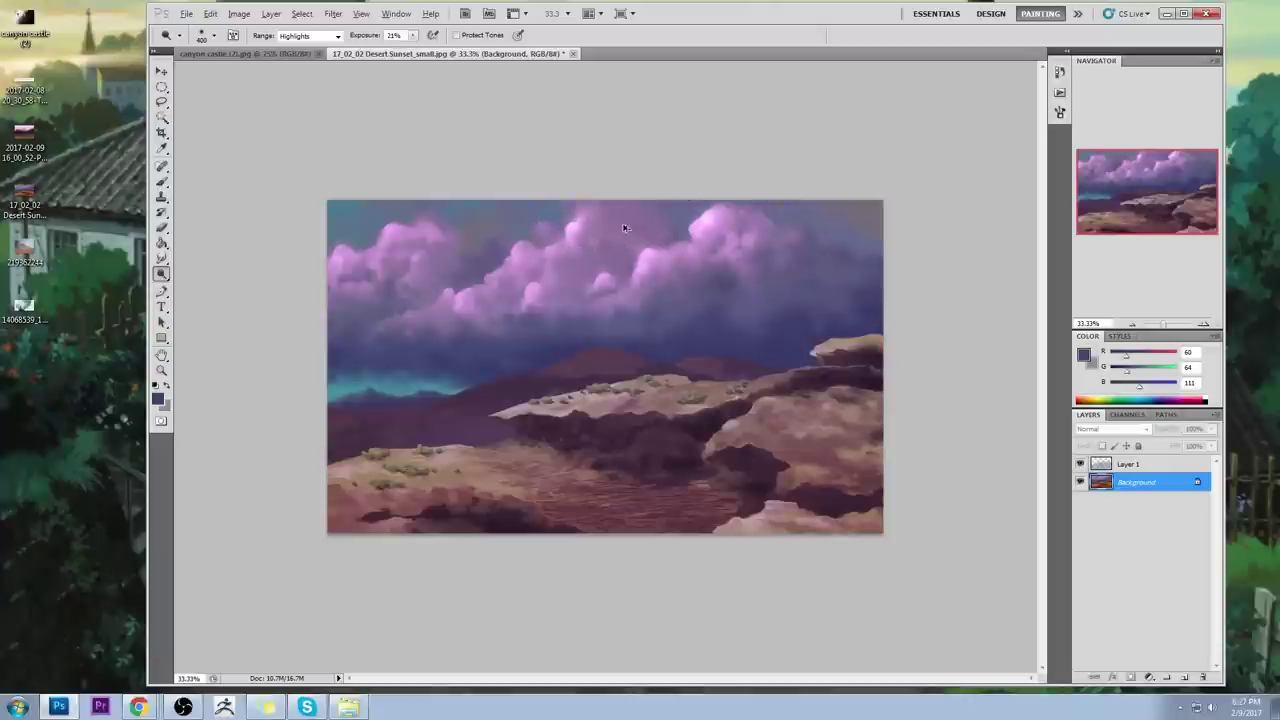
Step: Add a layer directly above the Background and switch its blending to Color
{"action": "left_click", "coordinate": [1184, 677]}
{"action": "left_click", "coordinate": [1100, 429]}
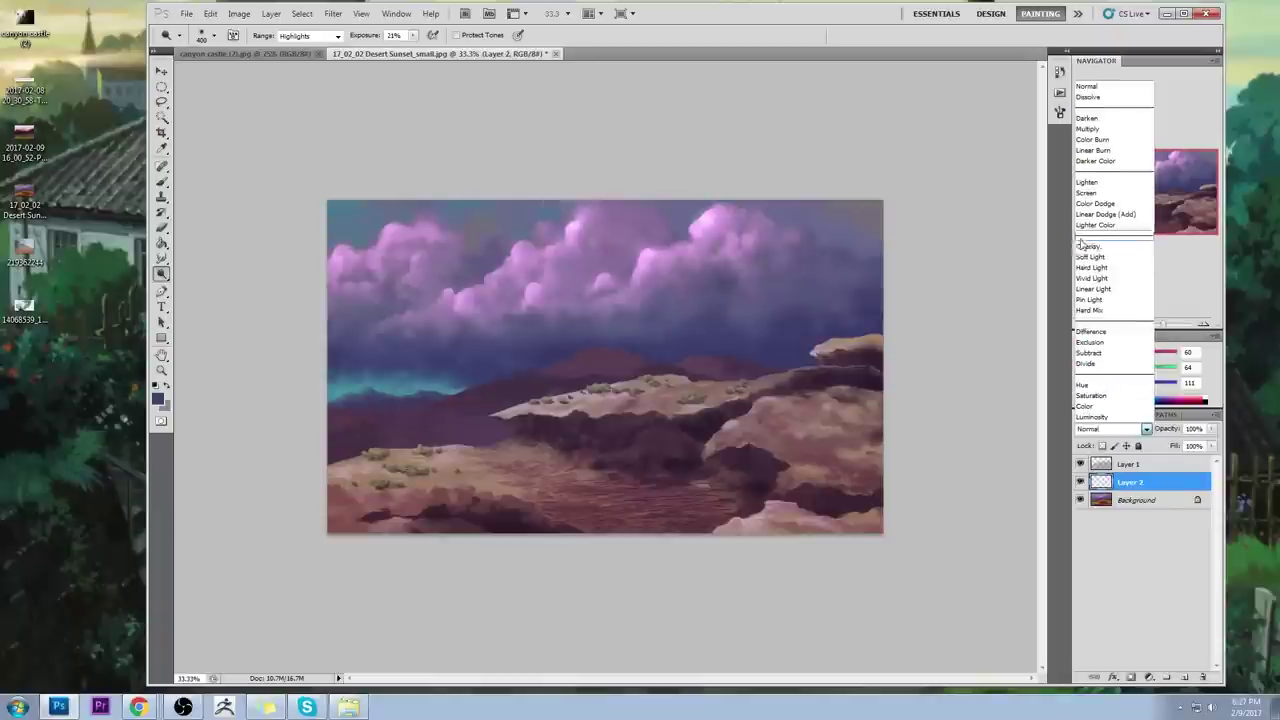
{"action": "left_click", "coordinate": [1089, 407]}
Step: Sample a cloud highlight and adjust it to a pale pink foreground colour, RGB 255, 194, 205
{"action": "left_click", "coordinate": [1083, 353]}
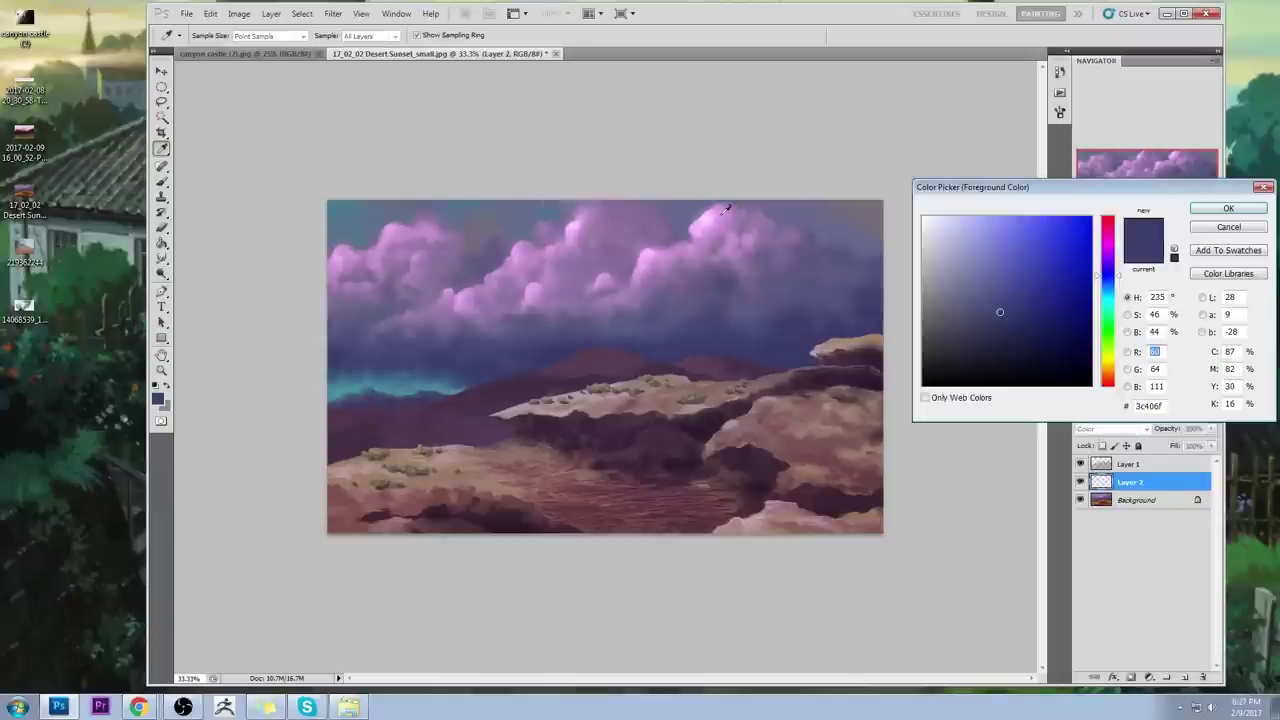
{"action": "left_click", "coordinate": [711, 215]}
{"action": "left_click_drag", "start_coordinate": [1117, 249], "coordinate": [1120, 228]}
{"action": "left_click_drag", "start_coordinate": [968, 231], "coordinate": [963, 217]}
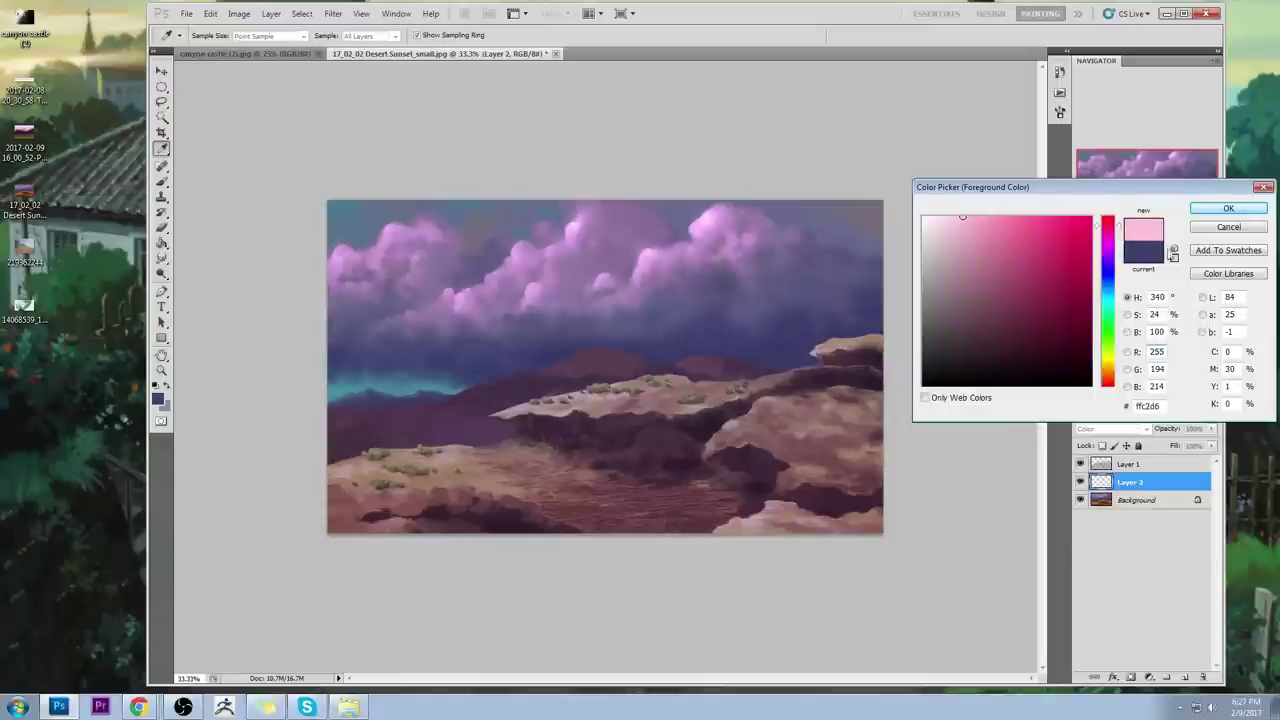
{"action": "left_click_drag", "start_coordinate": [1119, 227], "coordinate": [1119, 223]}
{"action": "left_click", "coordinate": [1242, 210]}
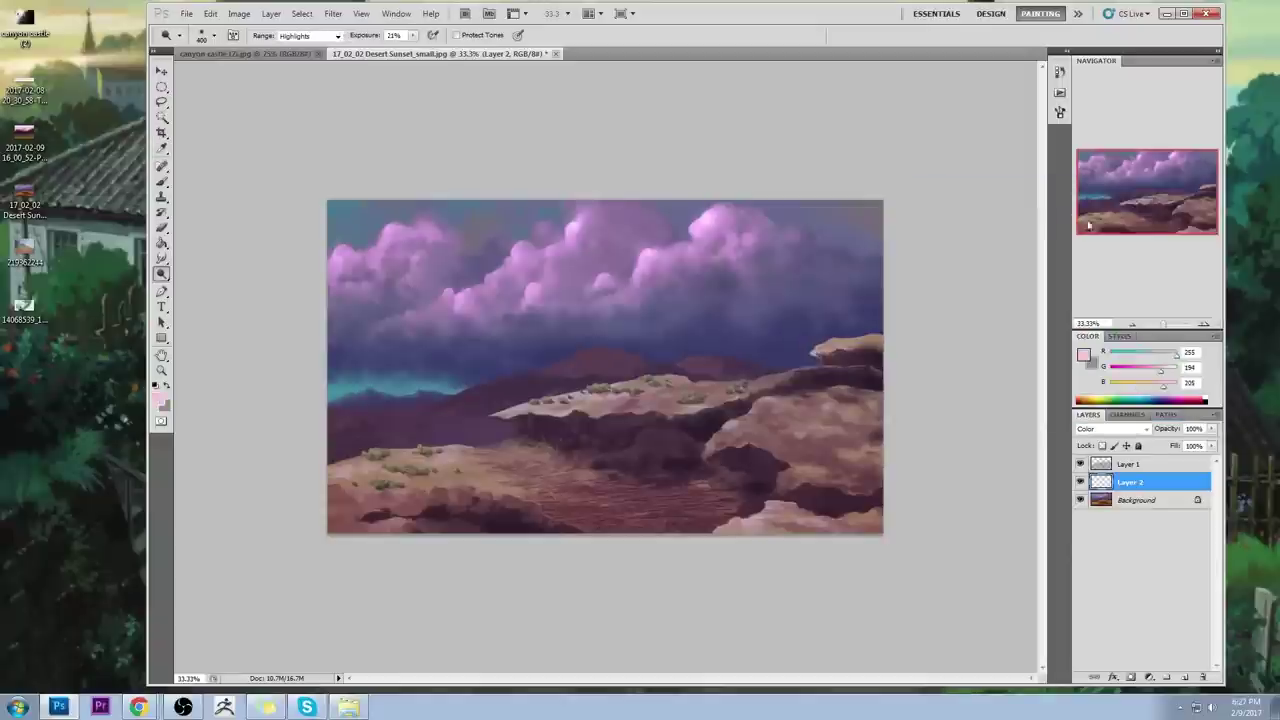
Step: Add a Color-blended layer above Layer 1 and tint the tallest cloud top pale pink with a 400 px brush
{"action": "key", "text": "b"}
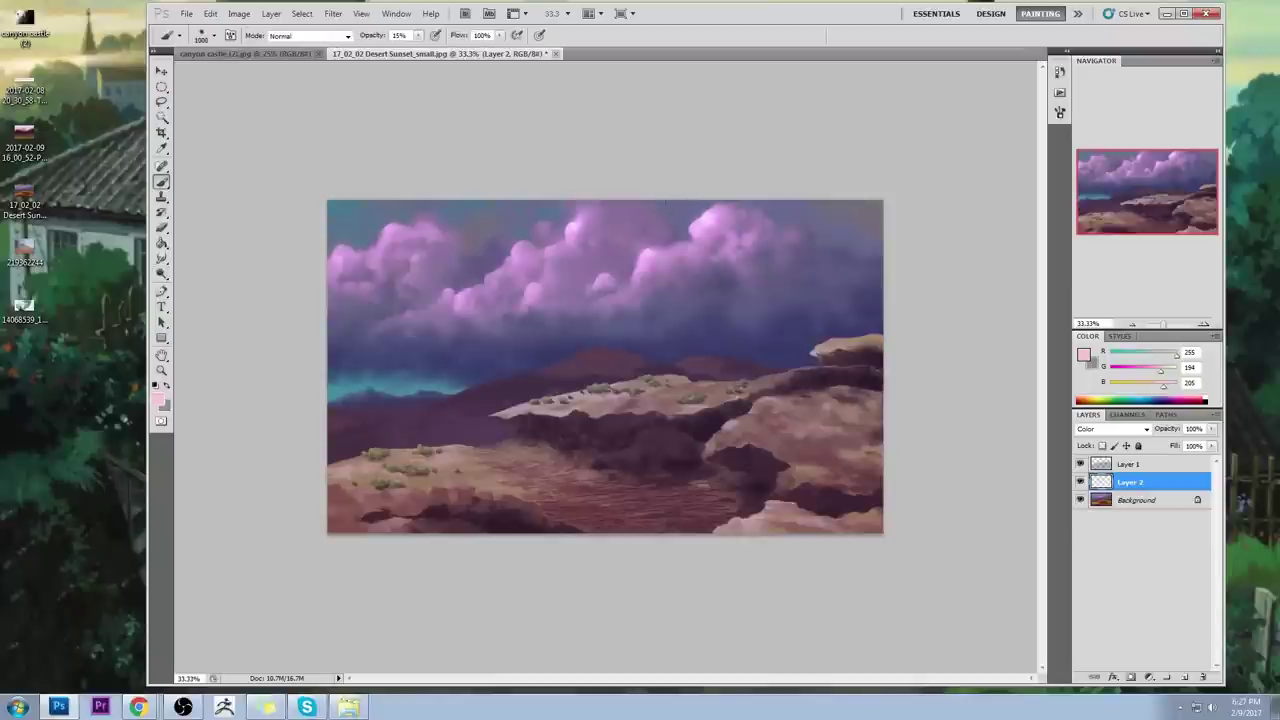
{"action": "left_click", "coordinate": [1133, 463]}
{"action": "left_click", "coordinate": [1184, 679]}
{"action": "left_click", "coordinate": [1104, 430]}
{"action": "left_click", "coordinate": [1102, 407]}
{"action": "key", "text": "bracketleft"}
{"action": "key", "text": "bracketleft"}
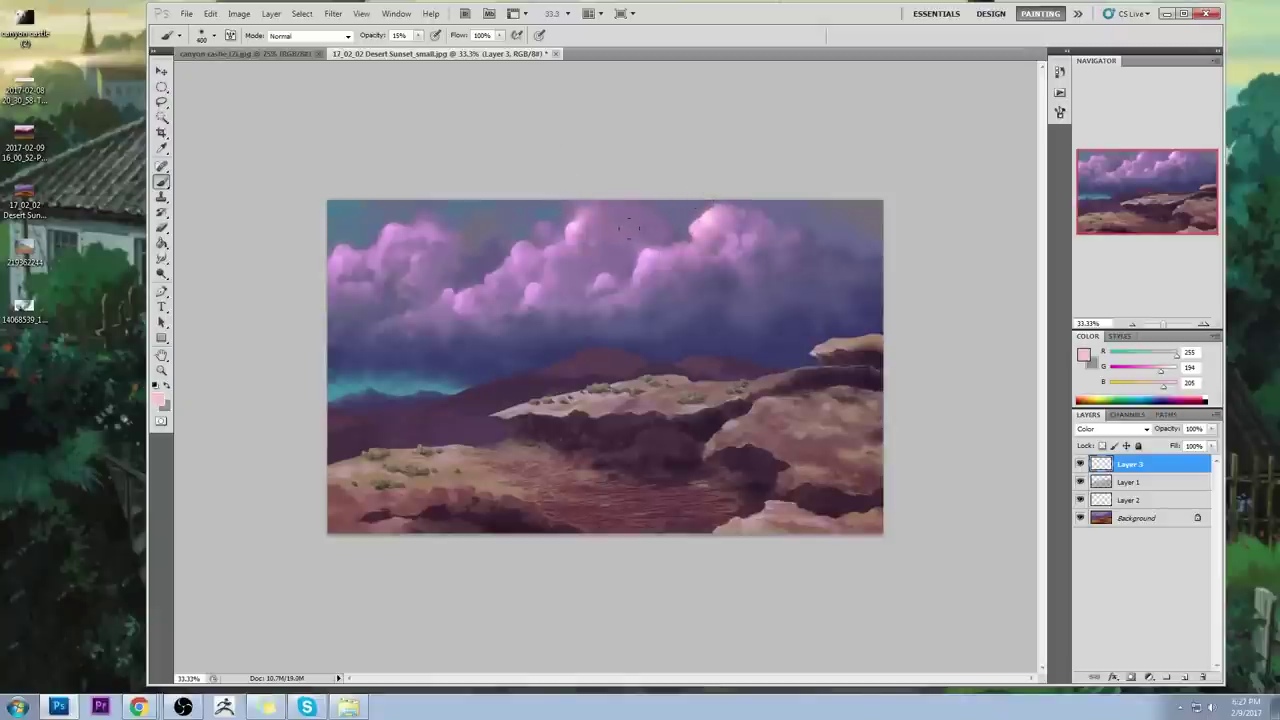
Step: Try erasing Layer 1's blue tint from the middle plateau, and undo the erasing
{"action": "left_click", "coordinate": [1122, 482]}
{"action": "key", "text": "e"}
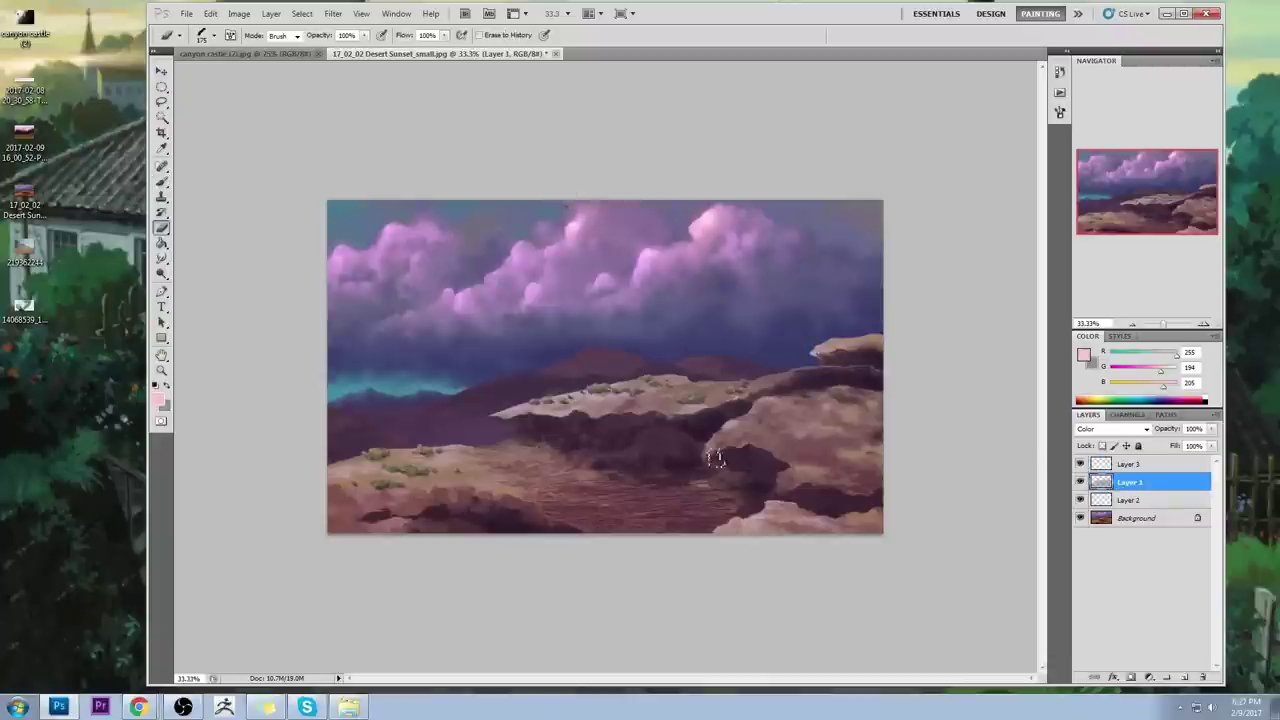
{"action": "left_click_drag", "start_coordinate": [559, 391], "coordinate": [768, 367]}
{"action": "key", "text": "ctrl+alt+z"}
{"action": "key", "text": "ctrl+alt+z"}
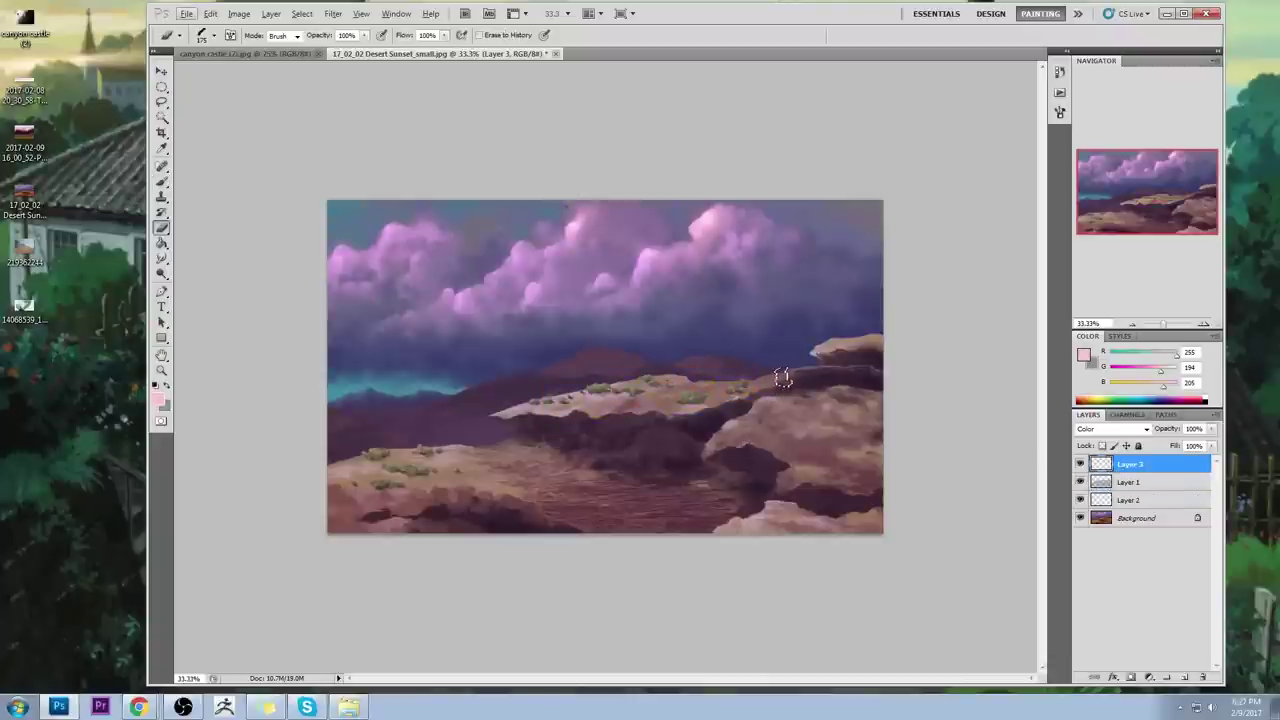
{"action": "left_click", "coordinate": [1144, 485]}
{"action": "left_click", "coordinate": [1153, 518]}
{"action": "left_click", "coordinate": [1148, 466]}
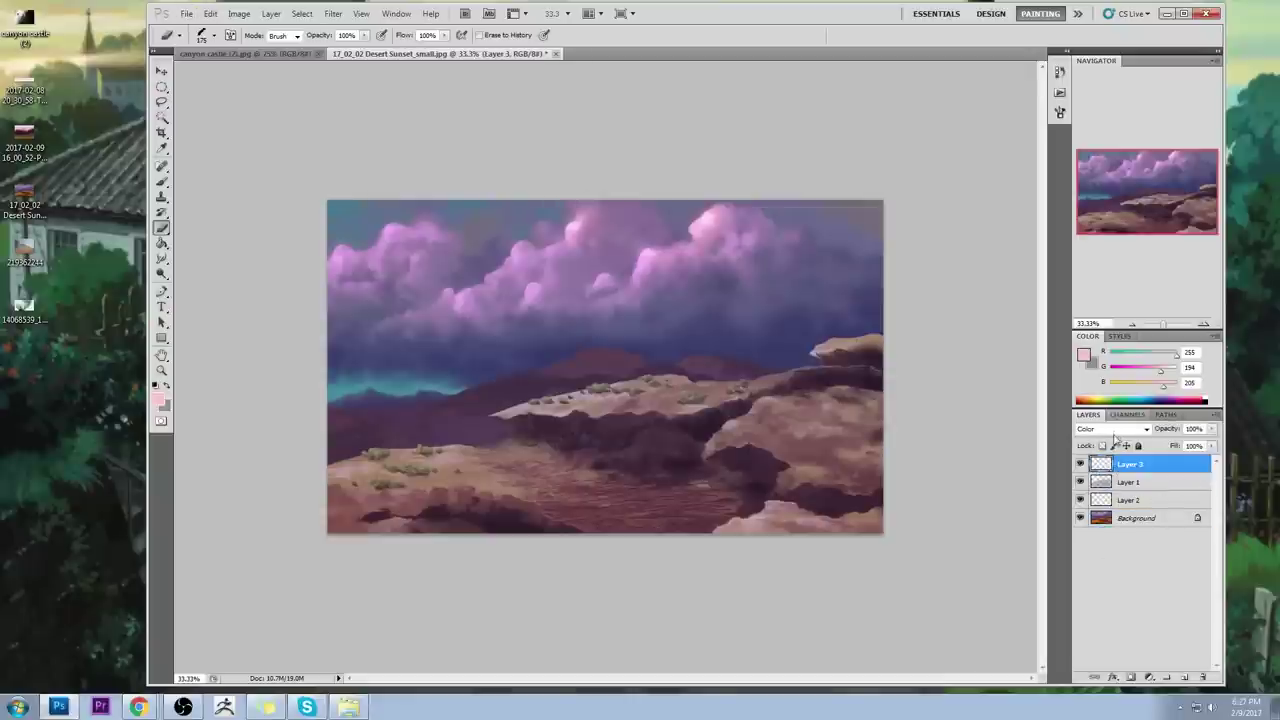
{"action": "left_click", "coordinate": [1106, 431]}
{"action": "left_click", "coordinate": [1042, 411]}
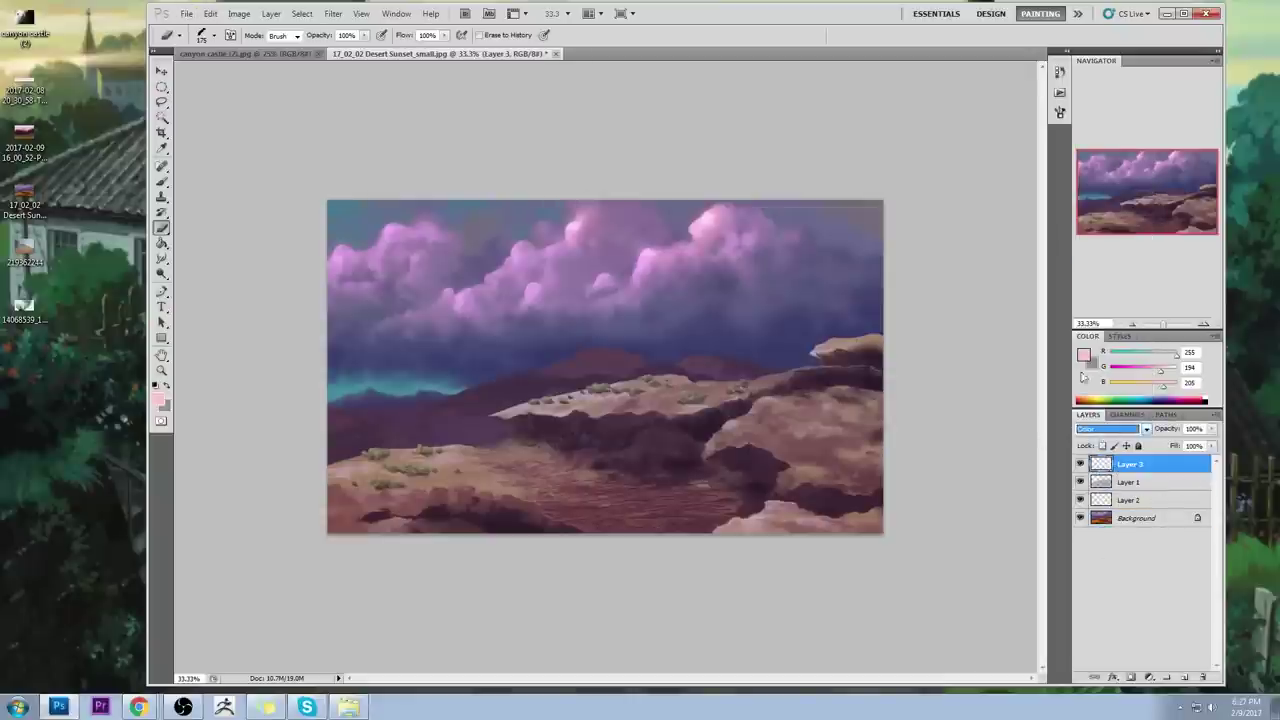
Step: Set the foreground colour to pale yellow #fffeb3 and brush it over the cloud tops on Layer 3
{"action": "left_click", "coordinate": [1084, 354]}
{"action": "left_click", "coordinate": [1107, 358]}
{"action": "left_click", "coordinate": [986, 227]}
{"action": "mouse_move", "coordinate": [987, 228]}
{"action": "left_mouse_down"}
{"action": "mouse_move", "coordinate": [998, 214]}
{"action": "mouse_move", "coordinate": [973, 215]}
{"action": "left_mouse_up"}
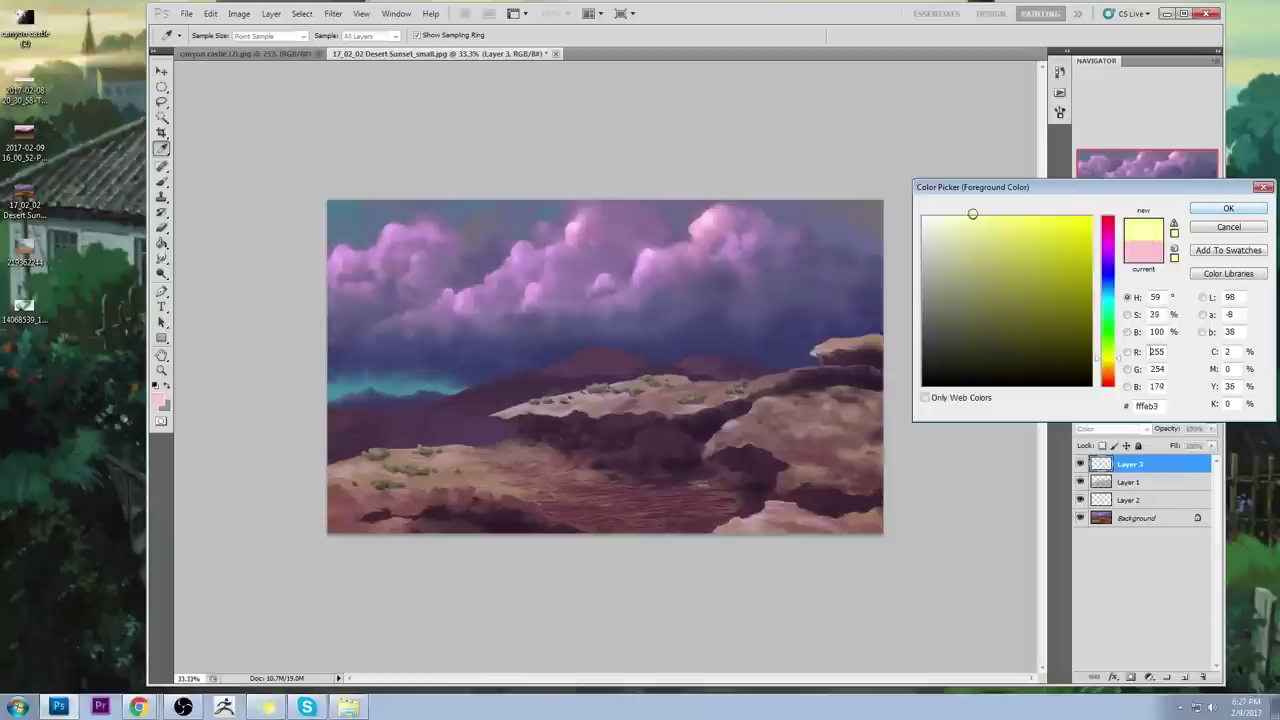
{"action": "left_click", "coordinate": [1236, 211]}
{"action": "key", "text": "b"}
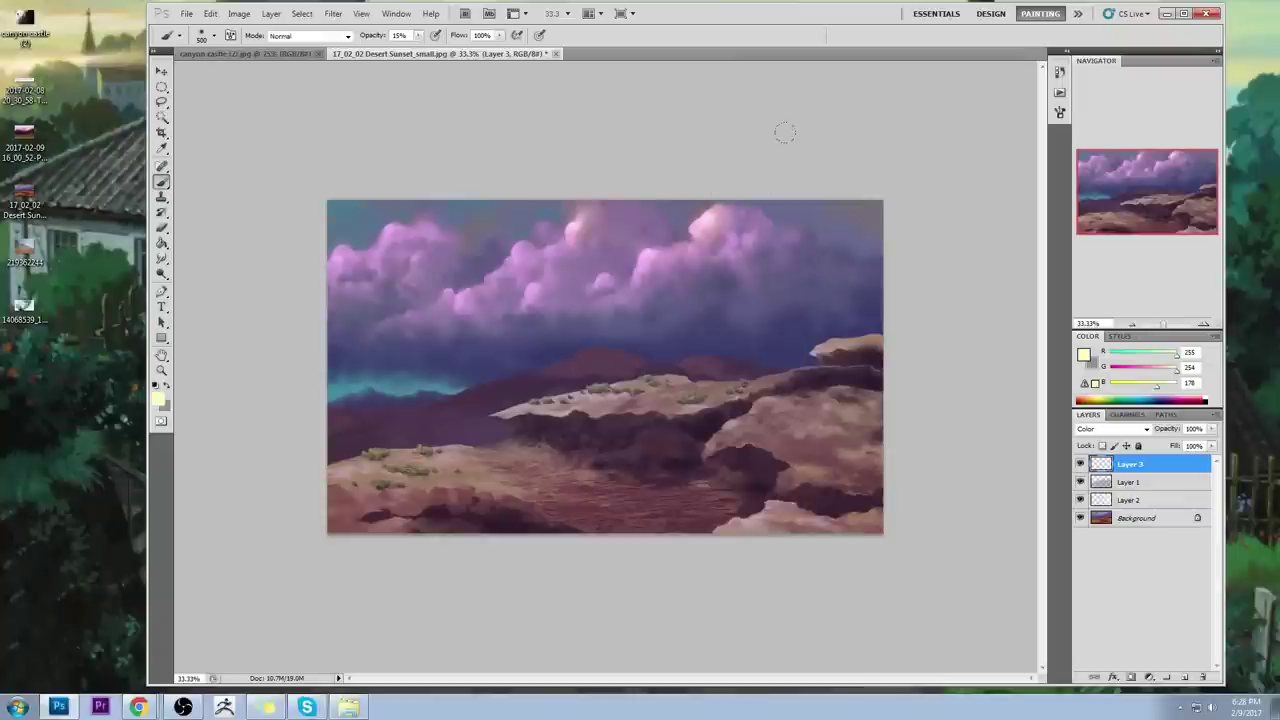
Step: Raise Layer 3's saturation to +100 and shift its hue towards yellow with Hue/Saturation
{"action": "key", "text": "ctrl+u"}
{"action": "left_click_drag", "start_coordinate": [1042, 450], "coordinate": [1110, 453]}
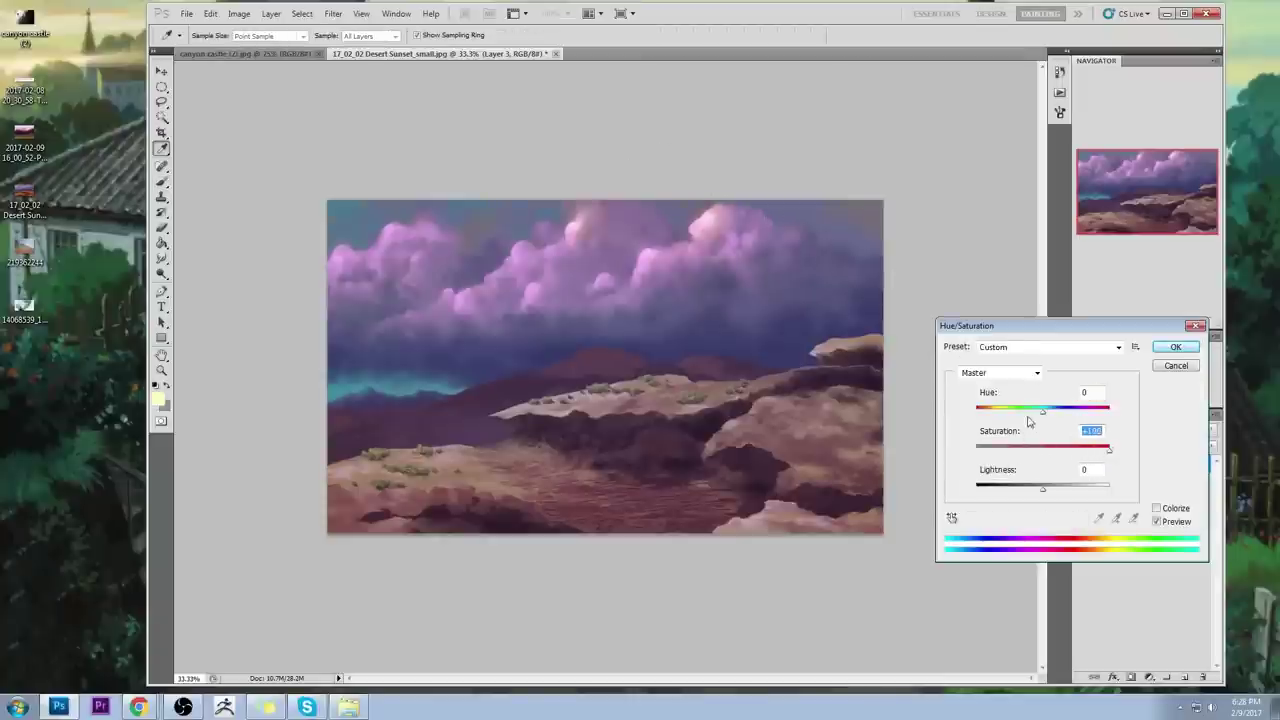
{"action": "left_click_drag", "start_coordinate": [1043, 413], "coordinate": [1055, 417]}
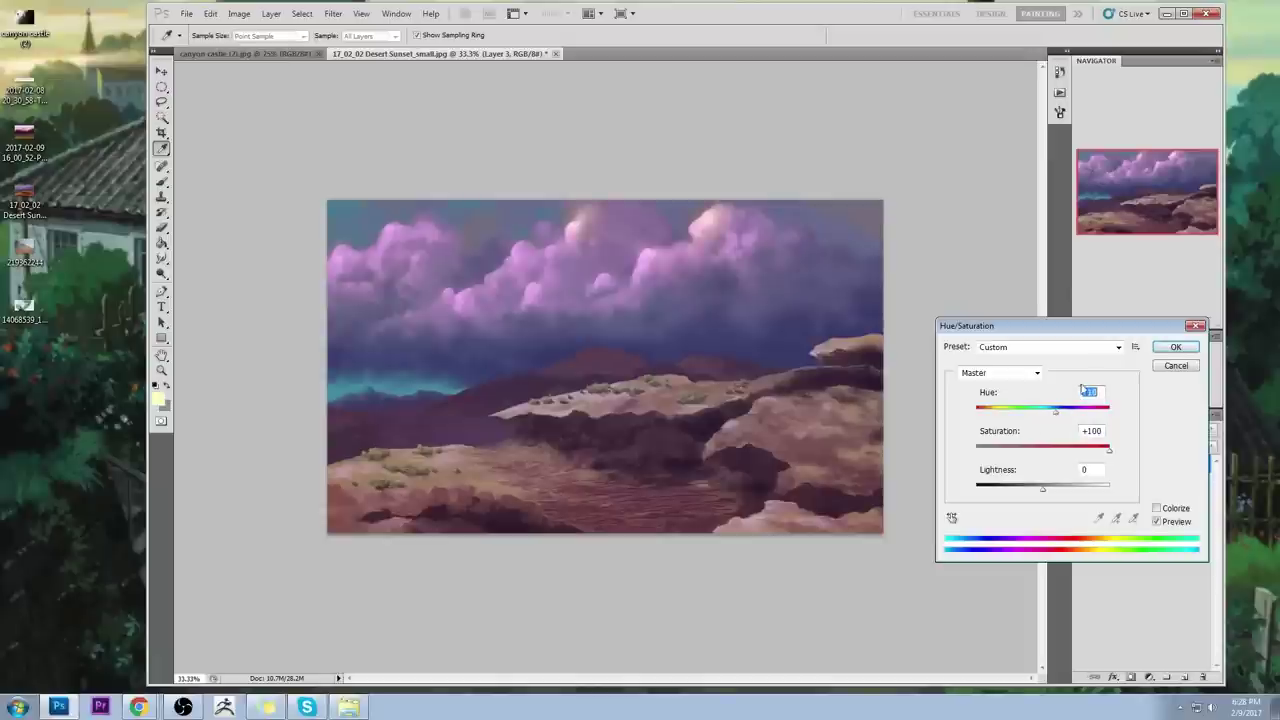
{"action": "left_click", "coordinate": [1176, 347]}
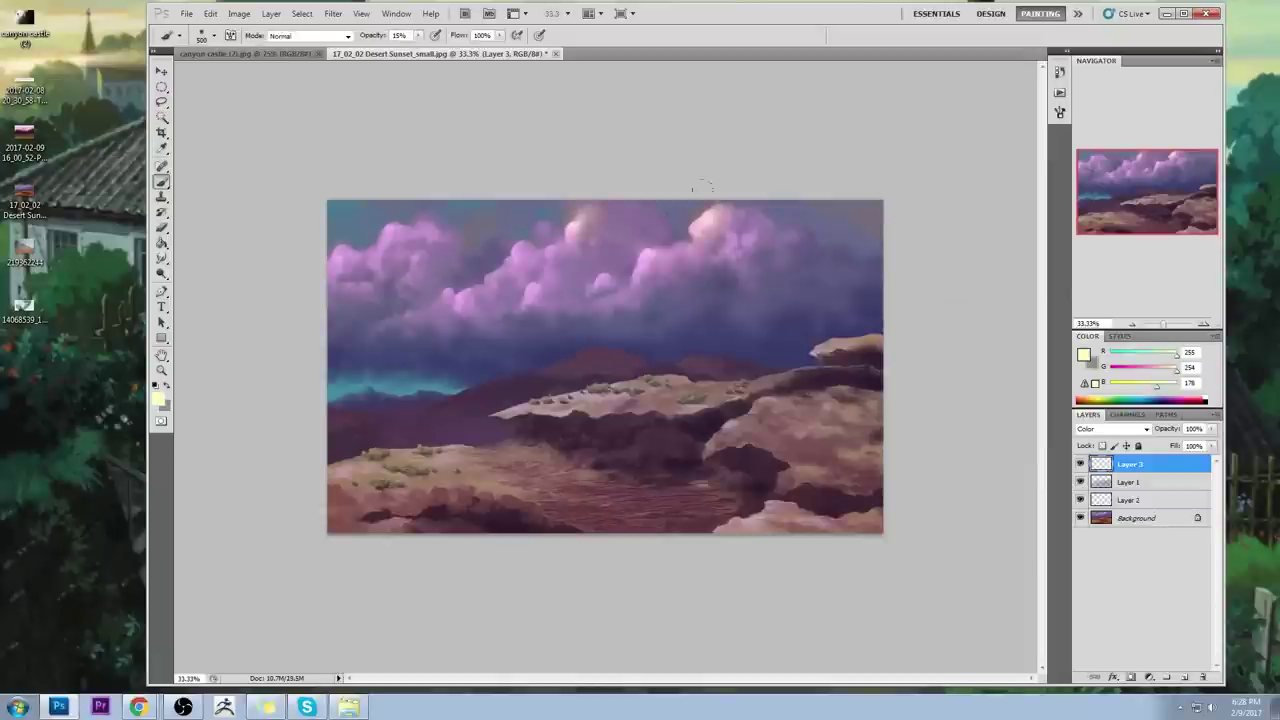
{"action": "key", "text": "m"}
{"action": "right_click", "coordinate": [702, 278]}
{"action": "left_click", "coordinate": [937, 189]}
{"action": "key", "text": "e"}
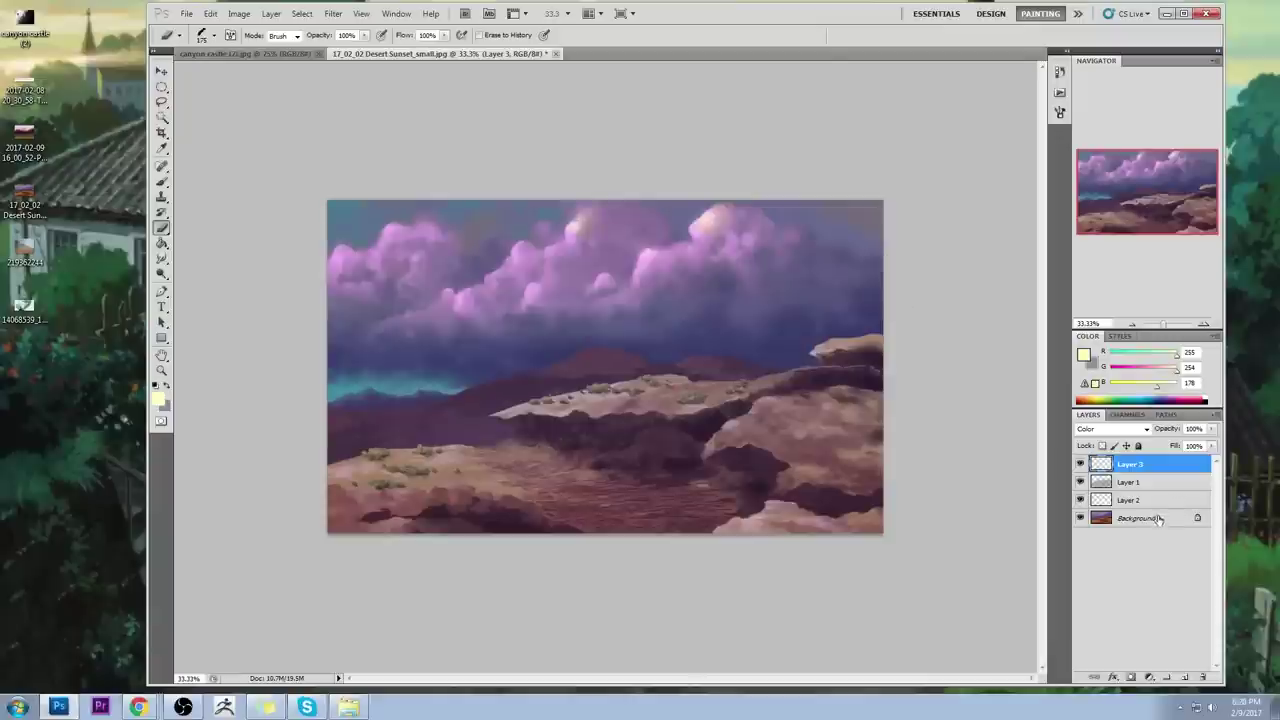
Step: Merge Layer 2, Layer 1 and Layer 3 down into the Background one after another
{"action": "left_click", "coordinate": [1160, 519]}
{"action": "left_click", "coordinate": [161, 273]}
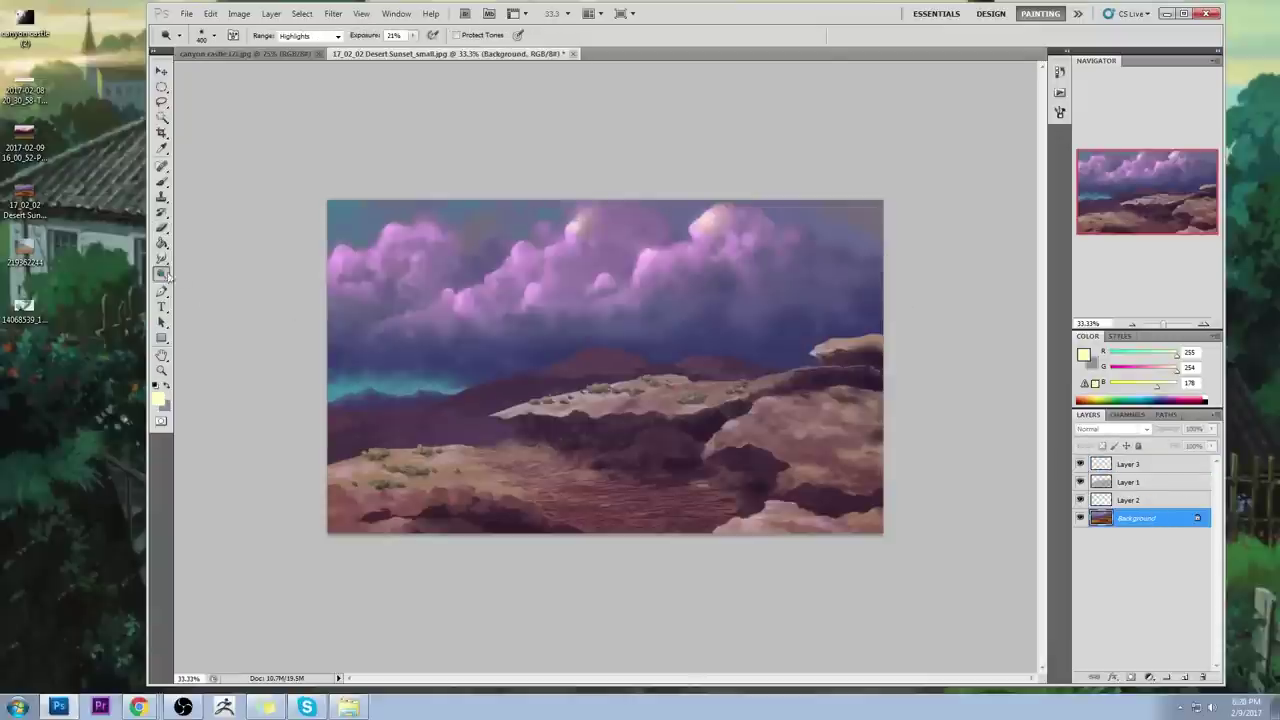
{"action": "left_click", "coordinate": [1140, 500]}
{"action": "right_click", "coordinate": [1140, 501]}
{"action": "left_click", "coordinate": [1173, 459]}
{"action": "right_click", "coordinate": [1131, 479]}
{"action": "left_click", "coordinate": [1165, 440]}
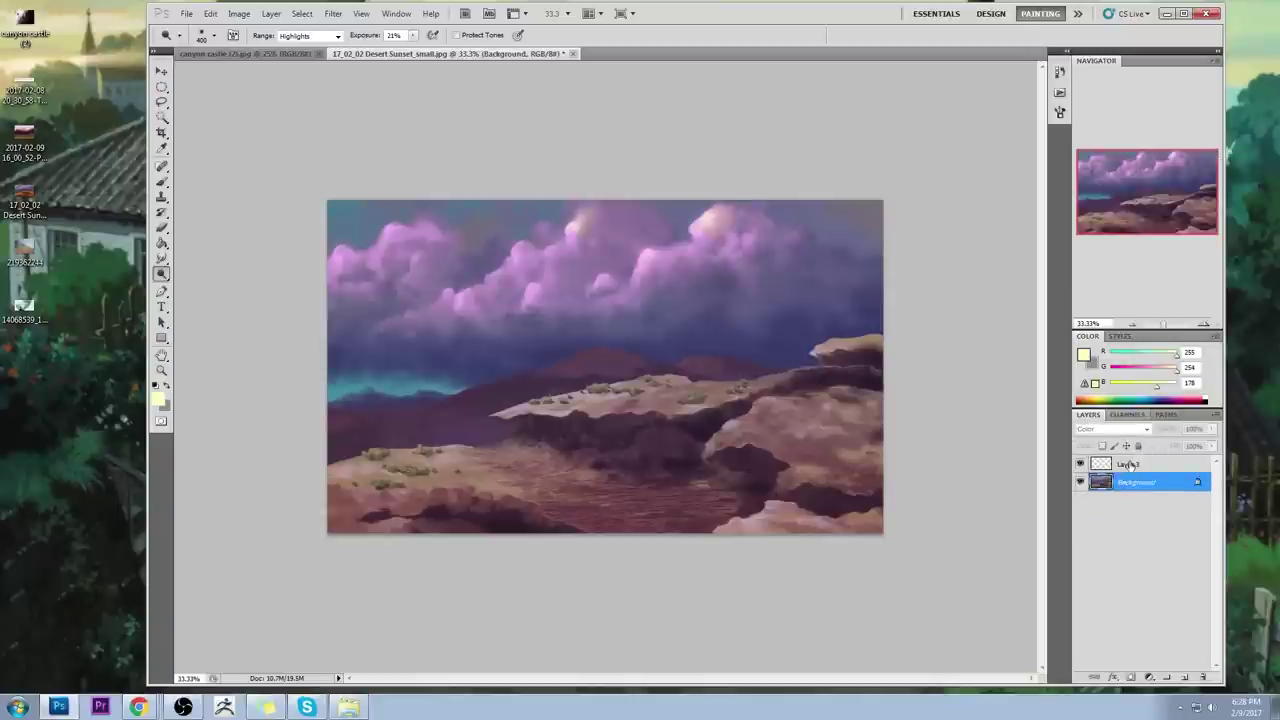
{"action": "right_click", "coordinate": [1130, 461]}
{"action": "left_click", "coordinate": [1175, 421]}
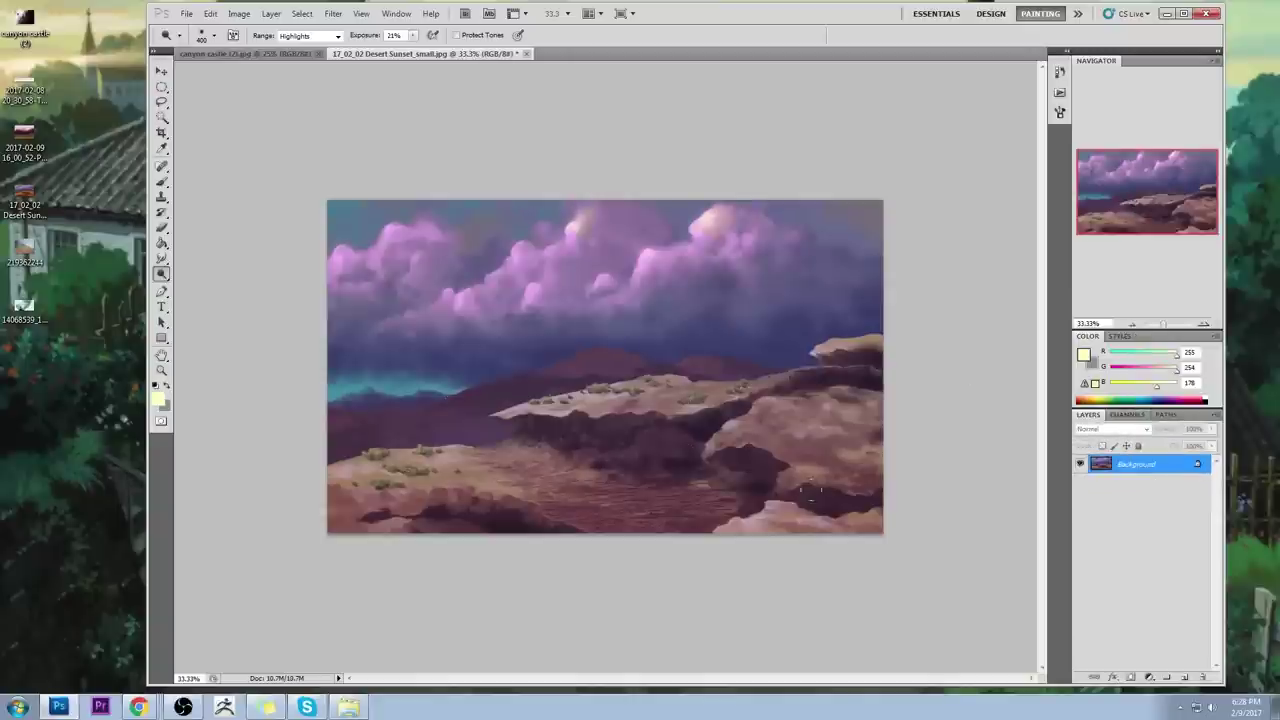
Step: Dodge the highlights of the tallest cloud tops with a 300 px brush at 21% exposure
{"action": "key", "text": "b"}
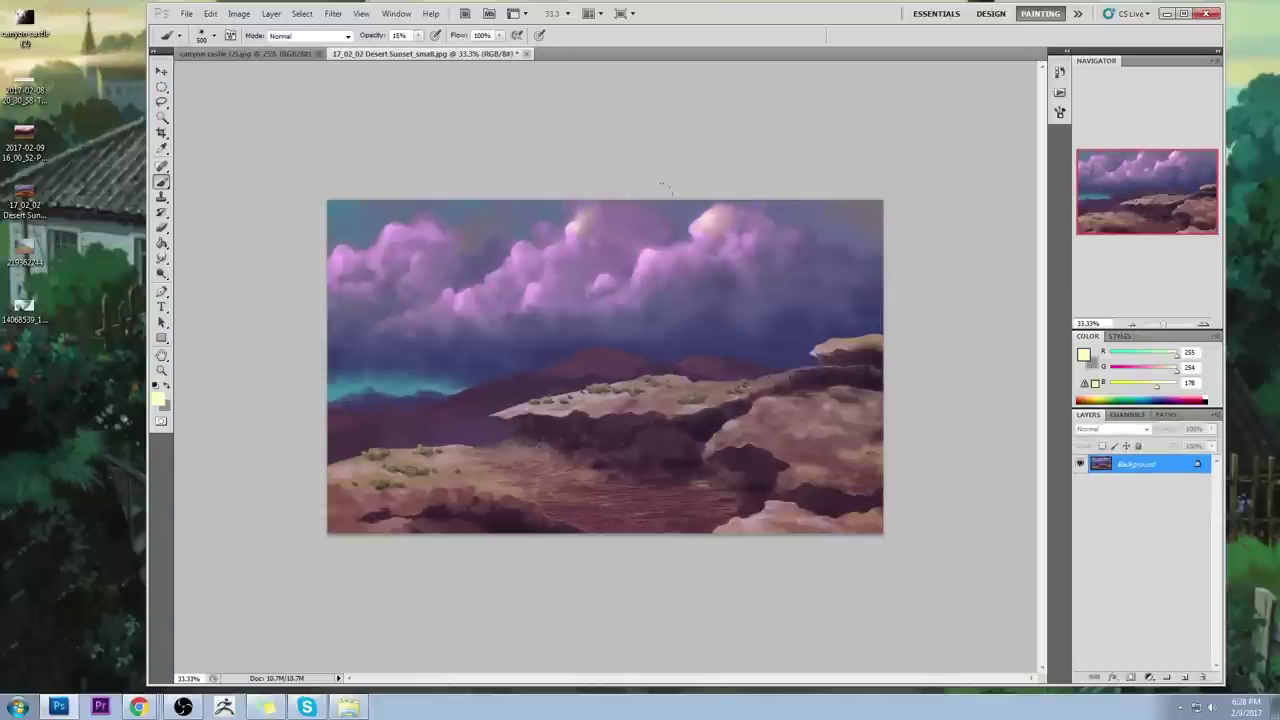
{"action": "left_click", "coordinate": [163, 274]}
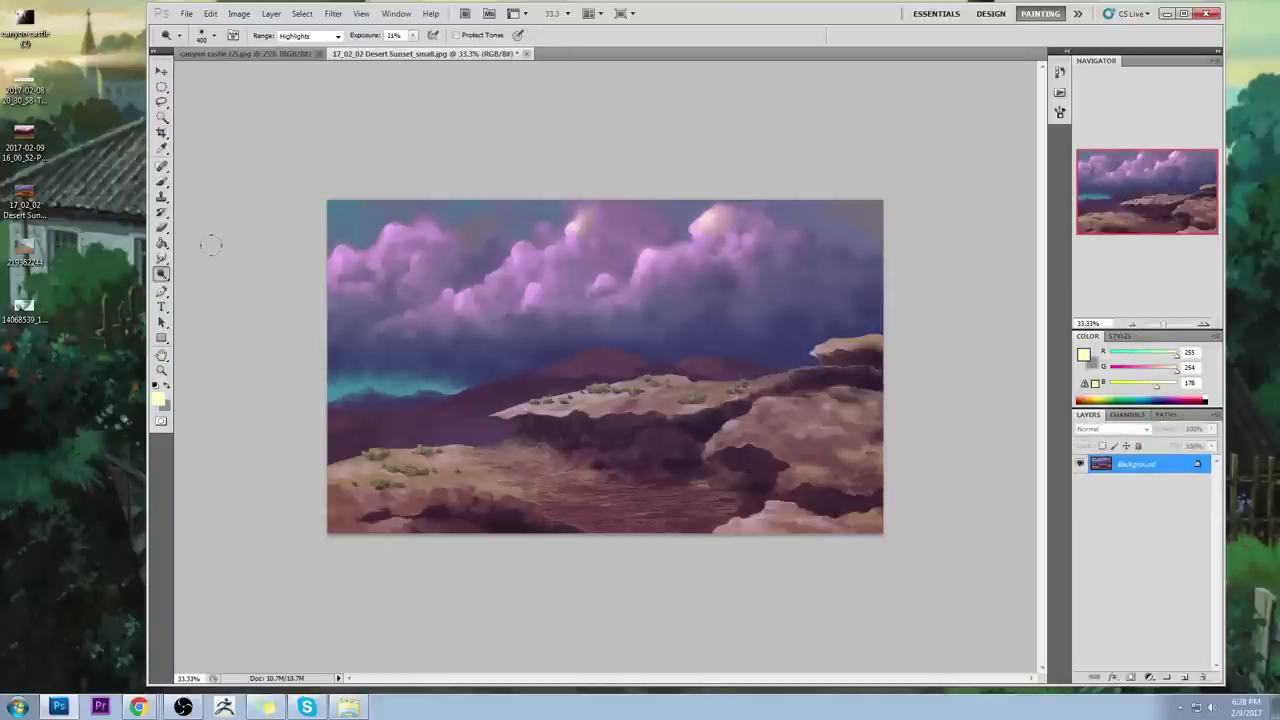
{"action": "key", "text": "bracketleft"}
{"action": "left_click_drag", "start_coordinate": [666, 177], "coordinate": [700, 160]}
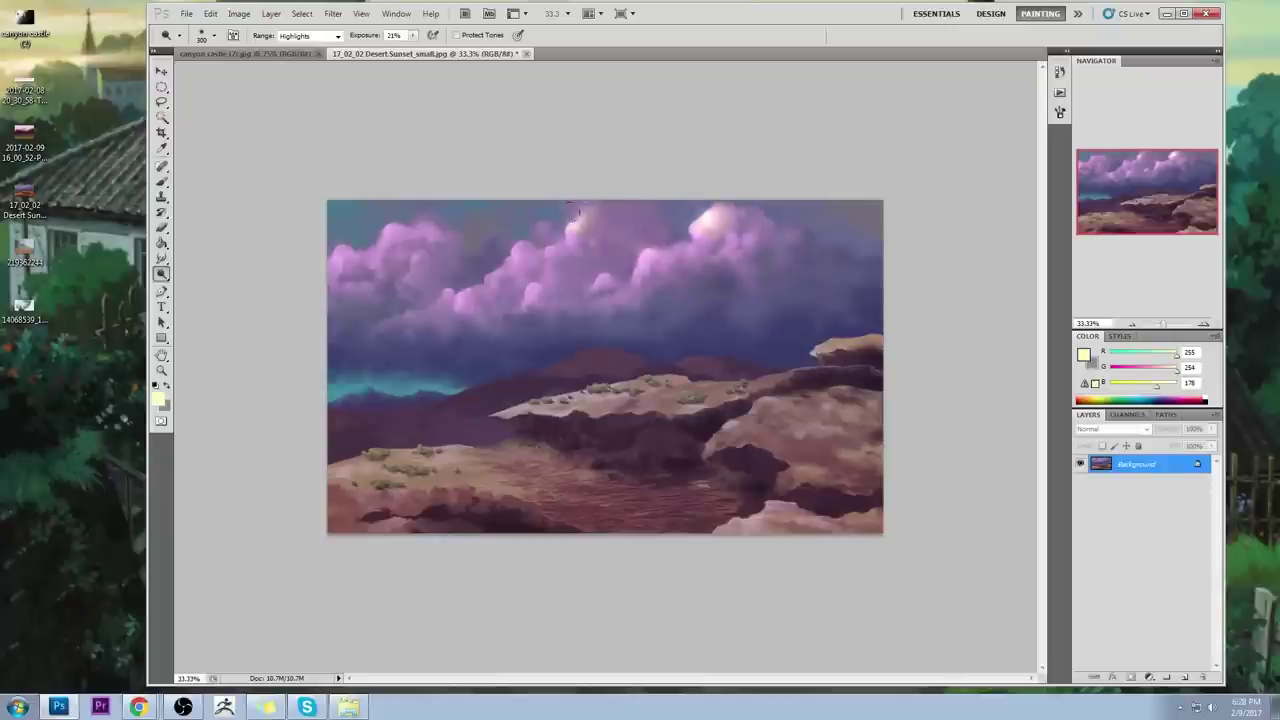
Step: Sample a muted dark violet-blue from the clouds and brush it softly into the cloud shadows at 15% opacity
{"action": "key", "text": "x"}
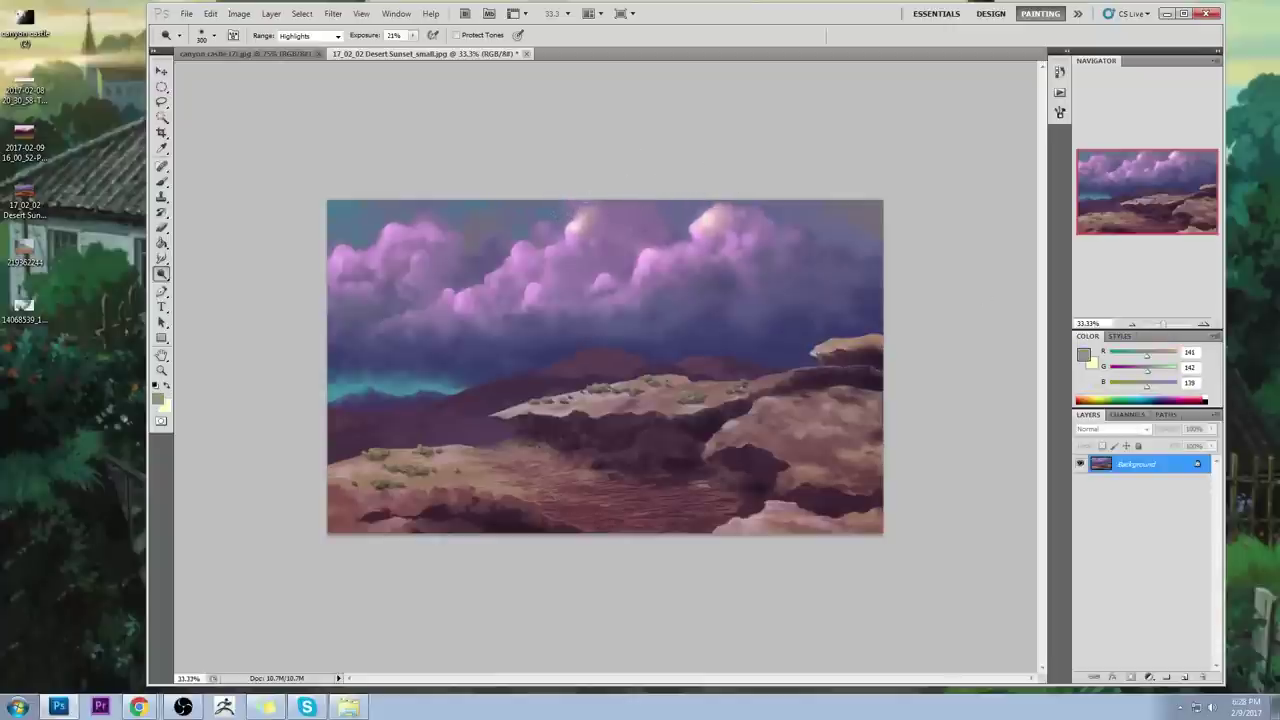
{"action": "key", "text": "b"}
{"action": "left_click", "coordinate": [724, 276], "text": "alt"}
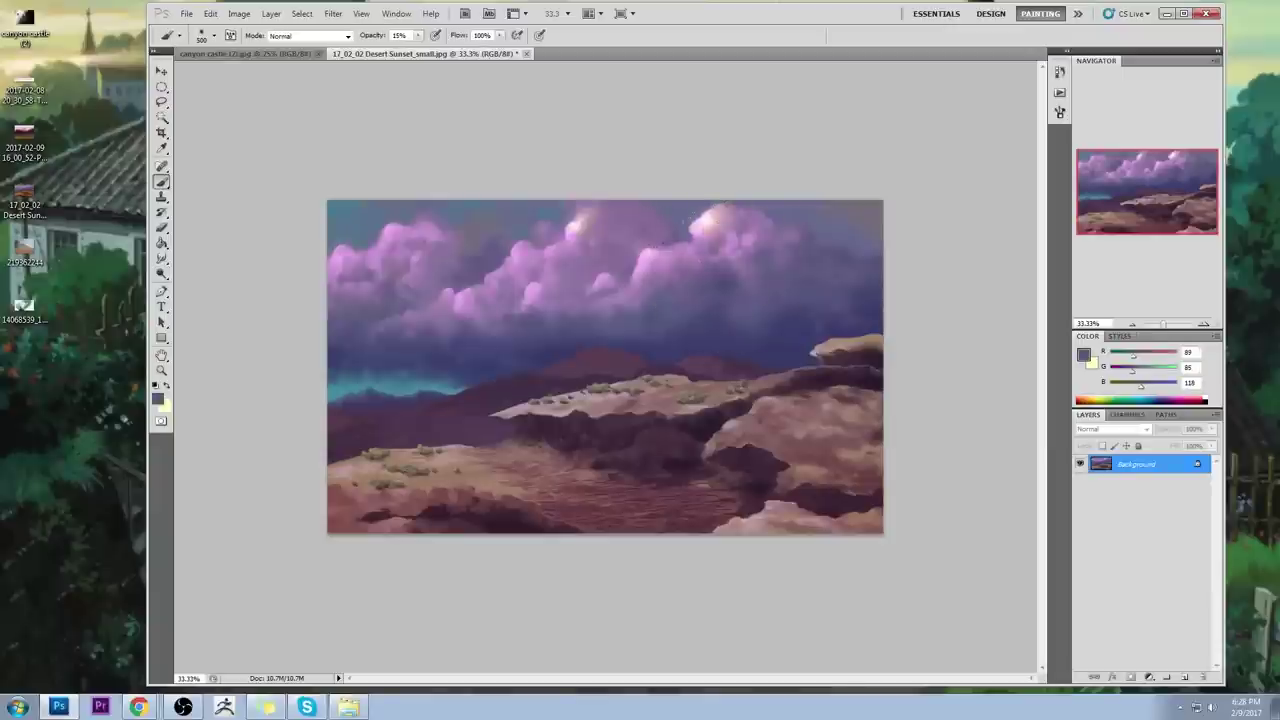
{"action": "left_click_drag", "start_coordinate": [650, 261], "coordinate": [643, 274]}
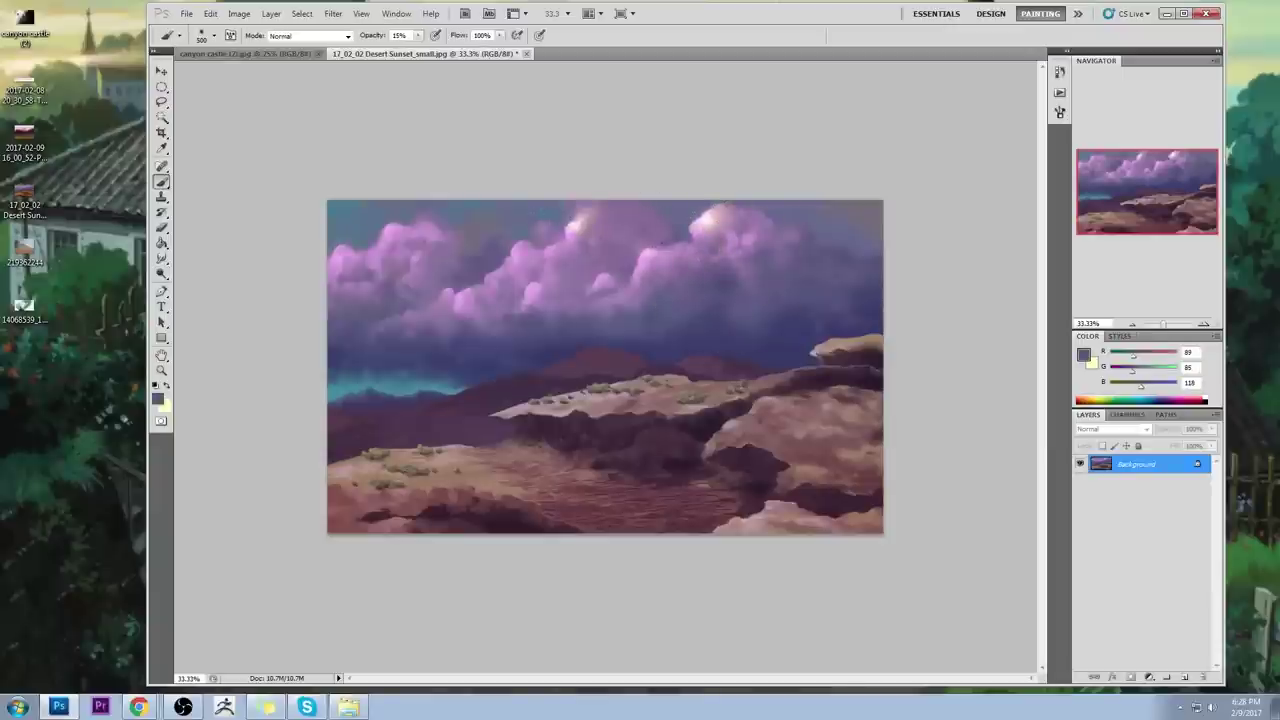
{"action": "left_click_drag", "start_coordinate": [575, 236], "coordinate": [563, 244]}
Step: Revert through the history to the state before the cloud dodging and yellow tints, and compare the painting with Layer 1 hidden and shown
{"action": "left_click", "coordinate": [1061, 72]}
{"action": "left_click_drag", "start_coordinate": [1043, 378], "coordinate": [1043, 196]}
{"action": "left_click", "coordinate": [968, 170]}
{"action": "left_click", "coordinate": [971, 237]}
{"action": "left_click", "coordinate": [966, 303]}
{"action": "left_click", "coordinate": [952, 250]}
{"action": "left_click", "coordinate": [953, 210]}
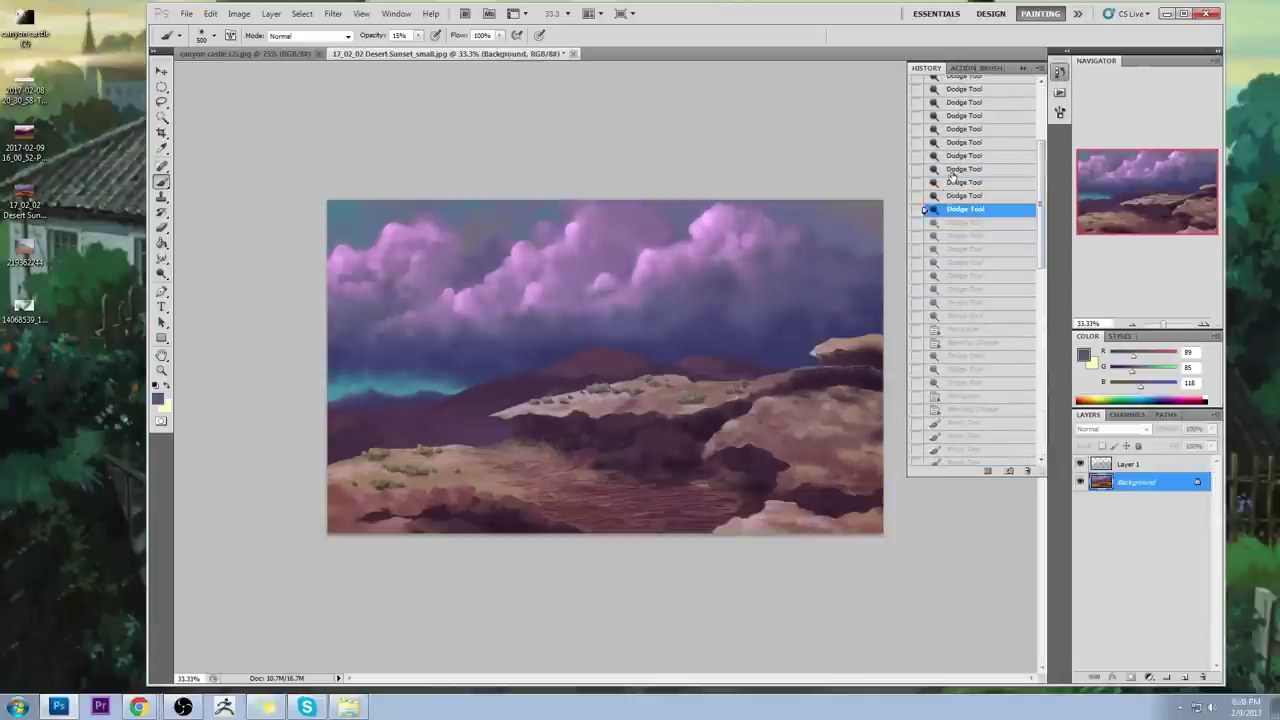
{"action": "left_click", "coordinate": [954, 170]}
{"action": "left_click", "coordinate": [958, 130]}
{"action": "left_click_drag", "start_coordinate": [1042, 259], "coordinate": [1046, 201]}
{"action": "left_click", "coordinate": [974, 207]}
{"action": "left_click", "coordinate": [1022, 69]}
{"action": "left_click", "coordinate": [1079, 466]}
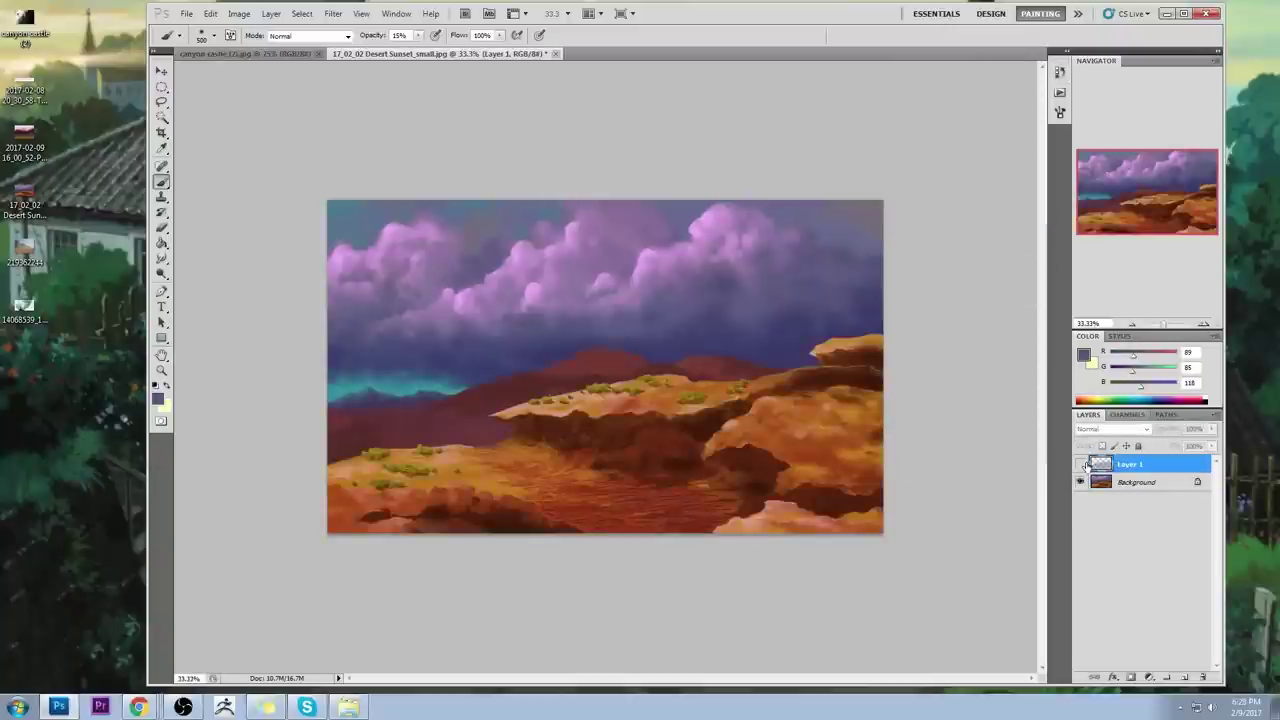
{"action": "left_click", "coordinate": [1079, 466]}
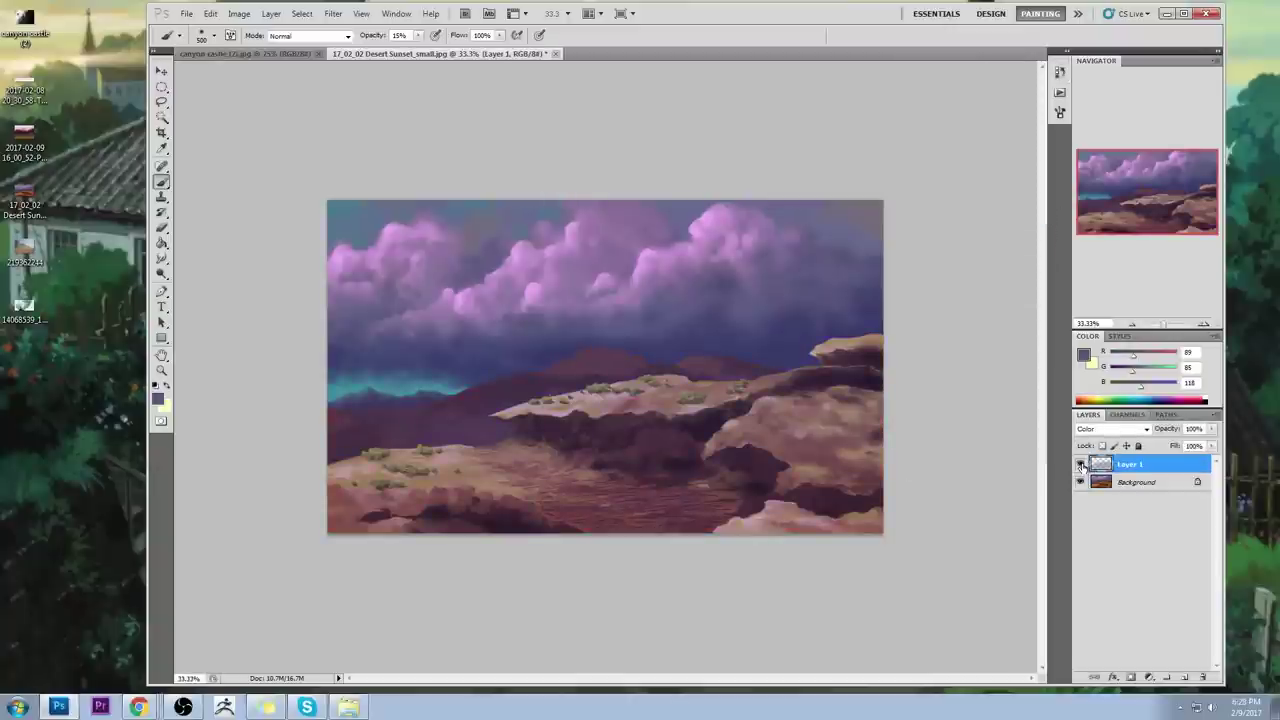
Step: Add a Color-blended layer directly above the Background and mute the pink clouds using sampled grey-violet and an 1100 px brush
{"action": "left_click", "coordinate": [1128, 484]}
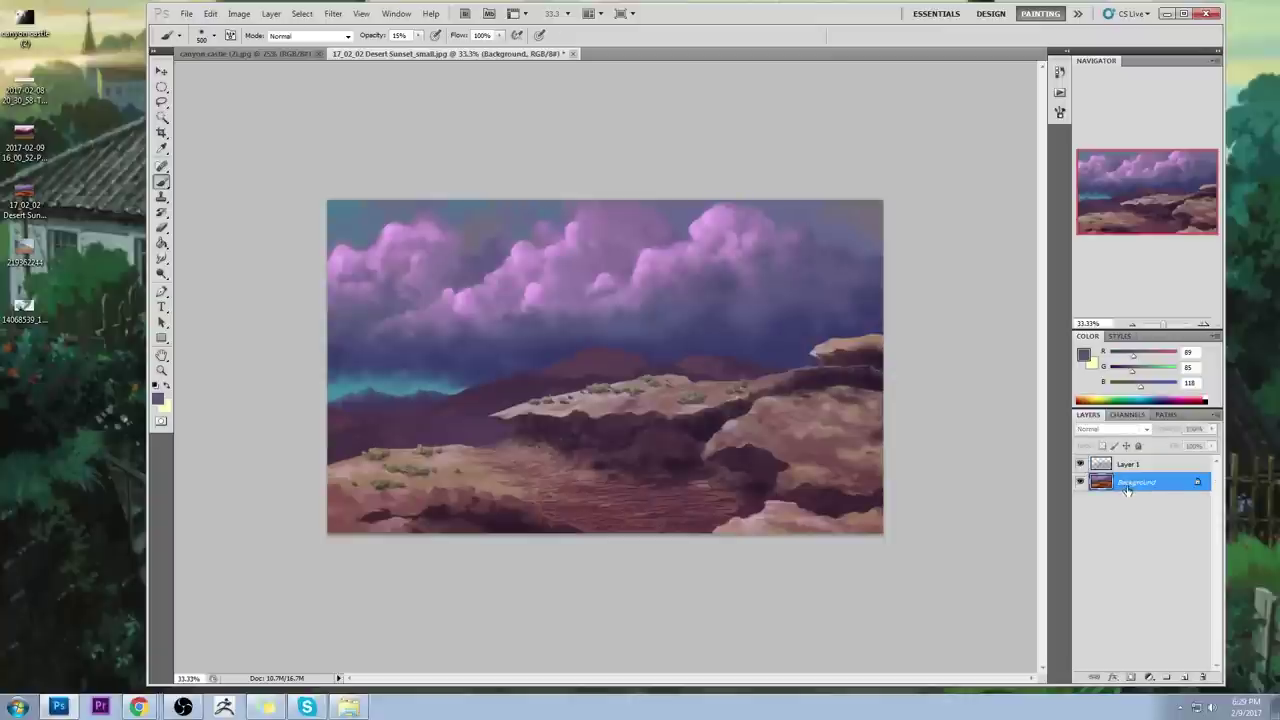
{"action": "left_click", "coordinate": [1184, 677]}
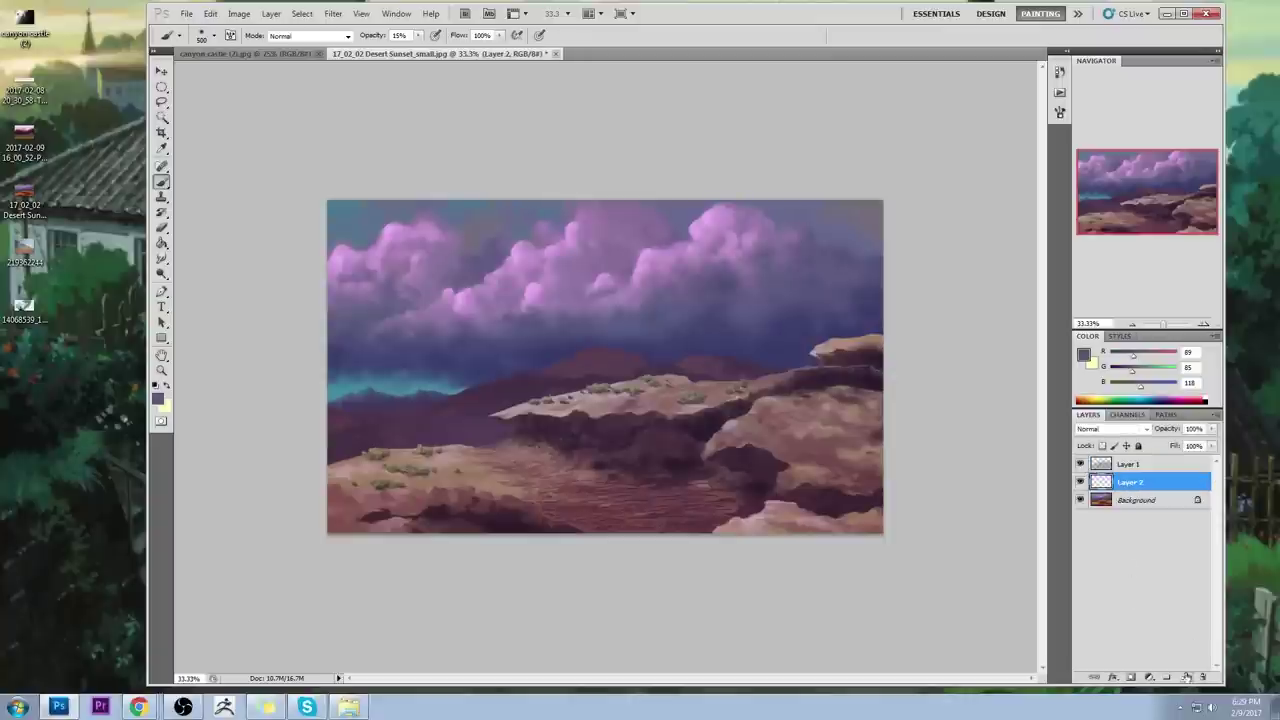
{"action": "left_click", "coordinate": [827, 226], "text": "alt"}
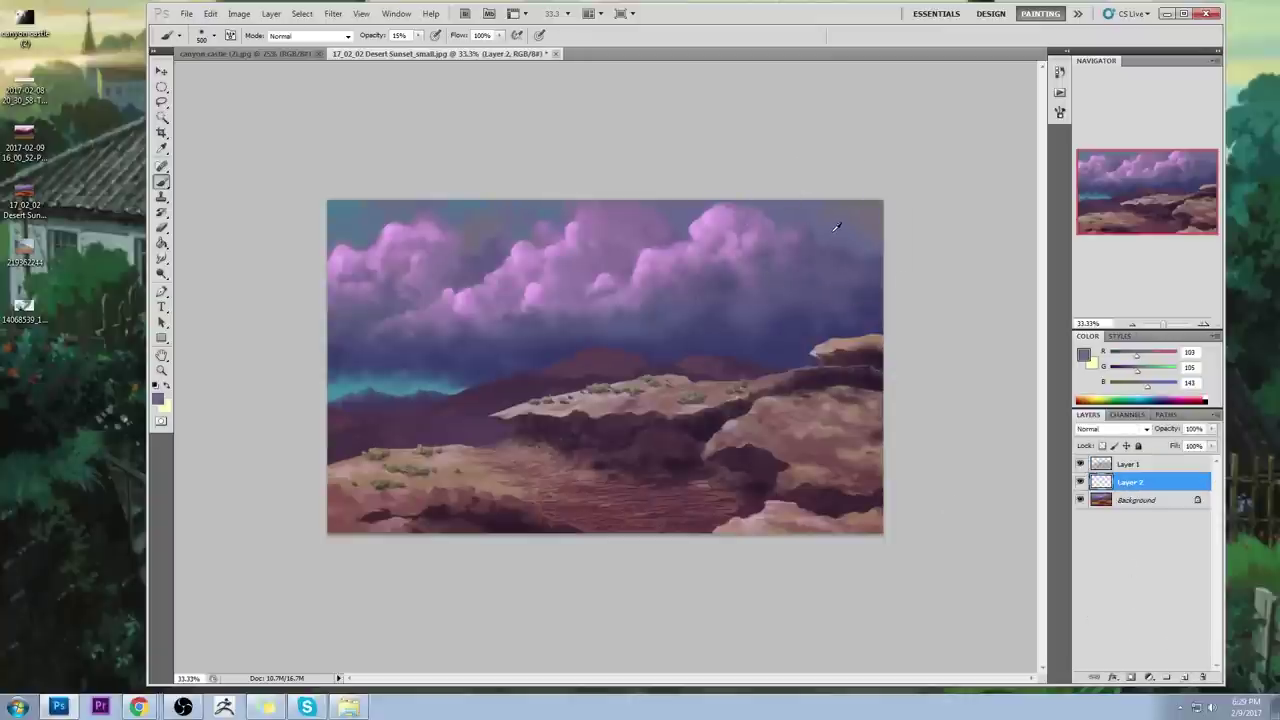
{"action": "left_click", "coordinate": [1095, 429]}
{"action": "left_click", "coordinate": [1099, 408]}
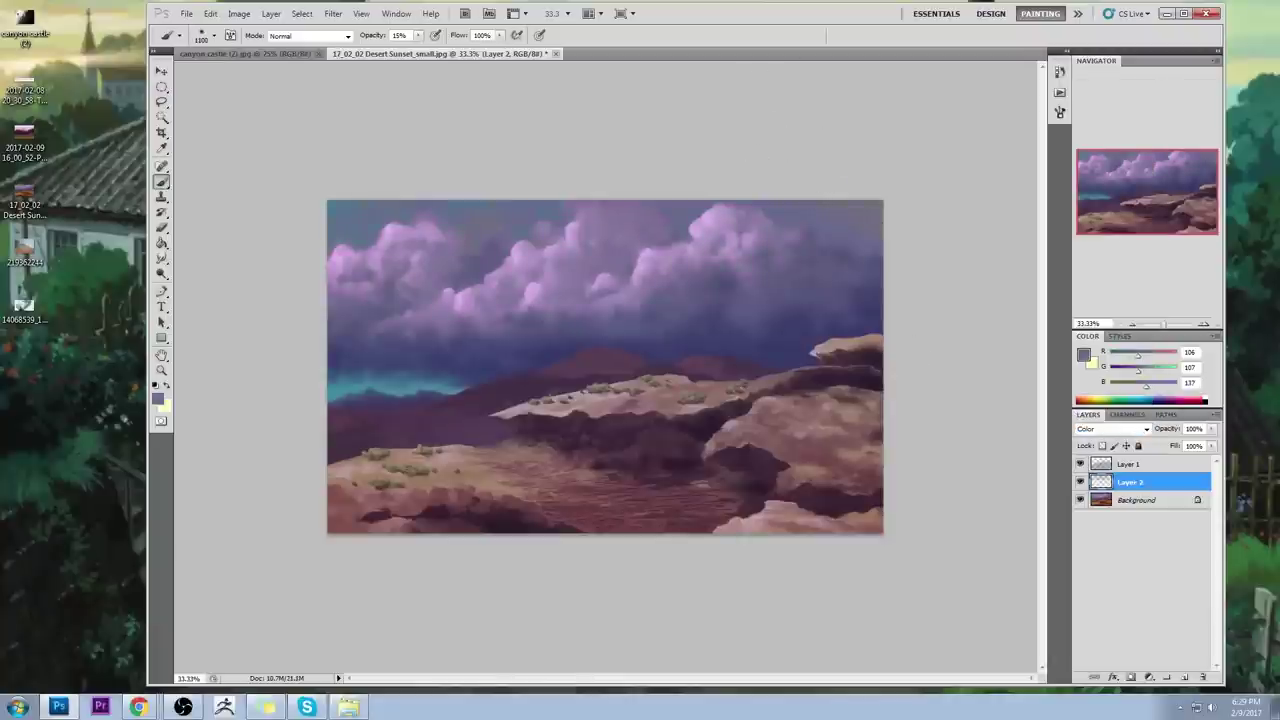
{"action": "key", "text": "alt"}
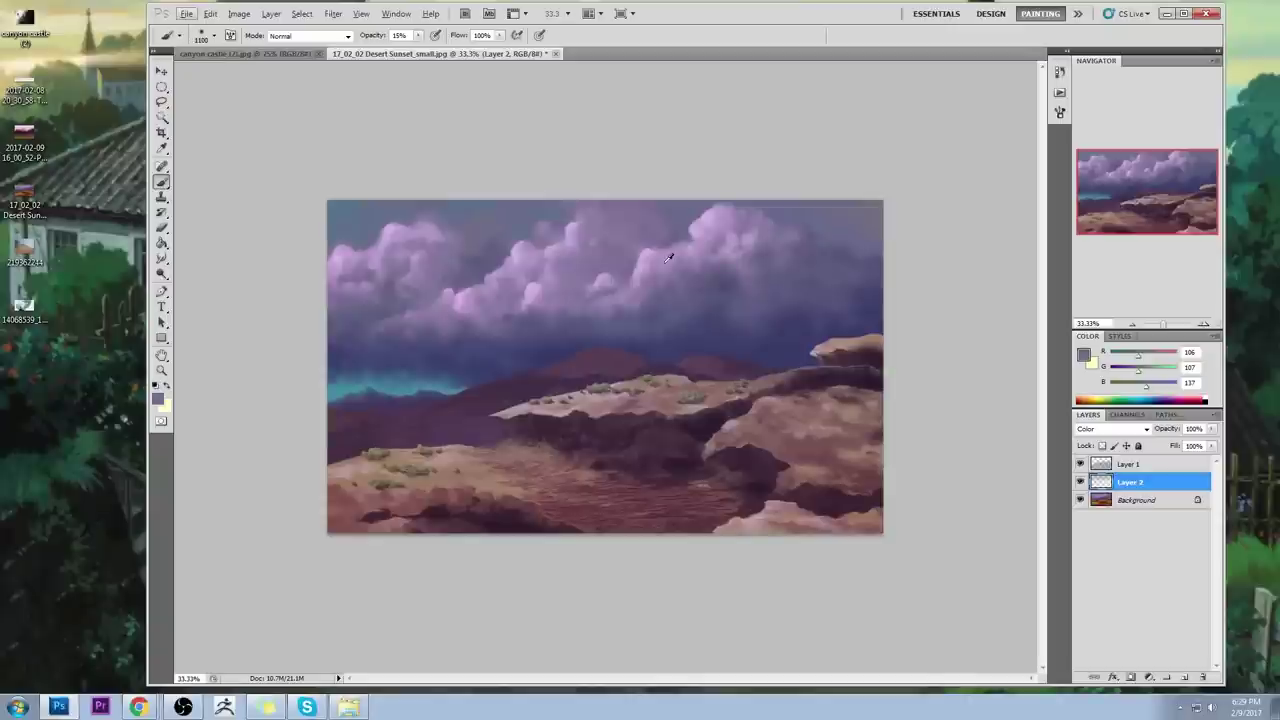
Step: Flatten and copy the revised painting, restore the originally opened image through the history, and paste the revision above it as a new layer
{"action": "right_click", "coordinate": [1125, 483]}
{"action": "left_click", "coordinate": [1160, 476]}
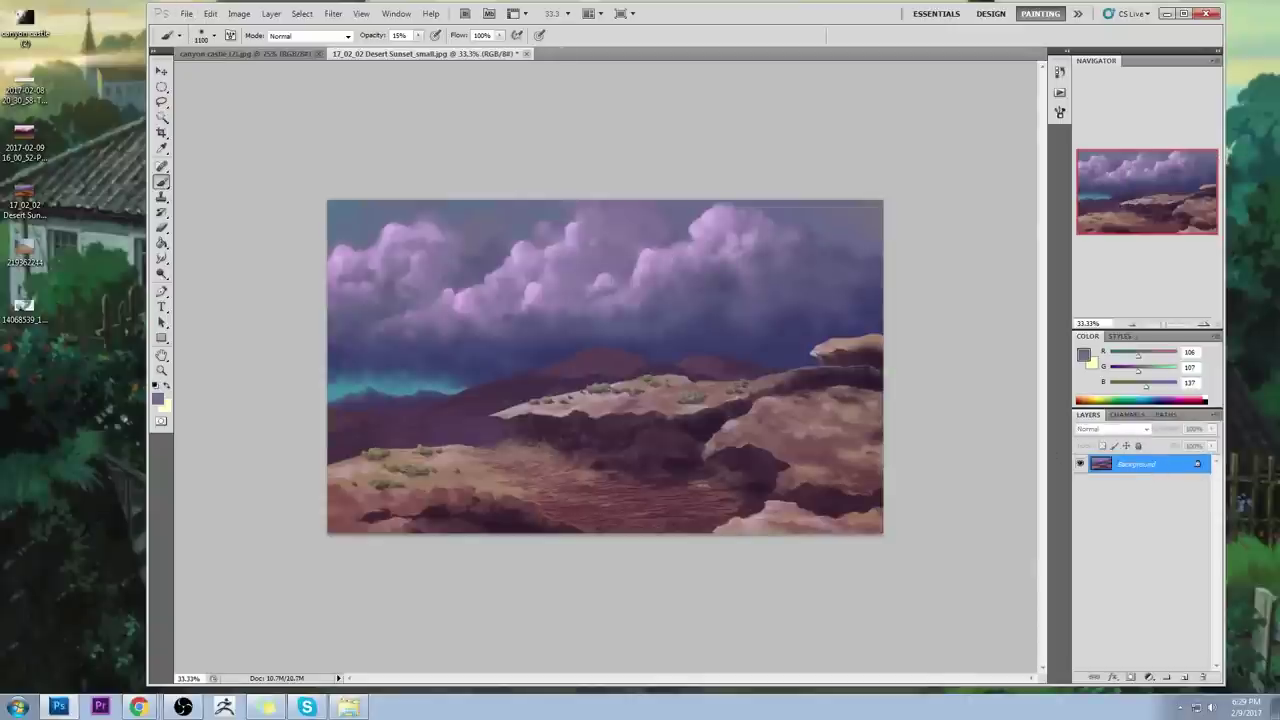
{"action": "key", "text": "ctrl+a"}
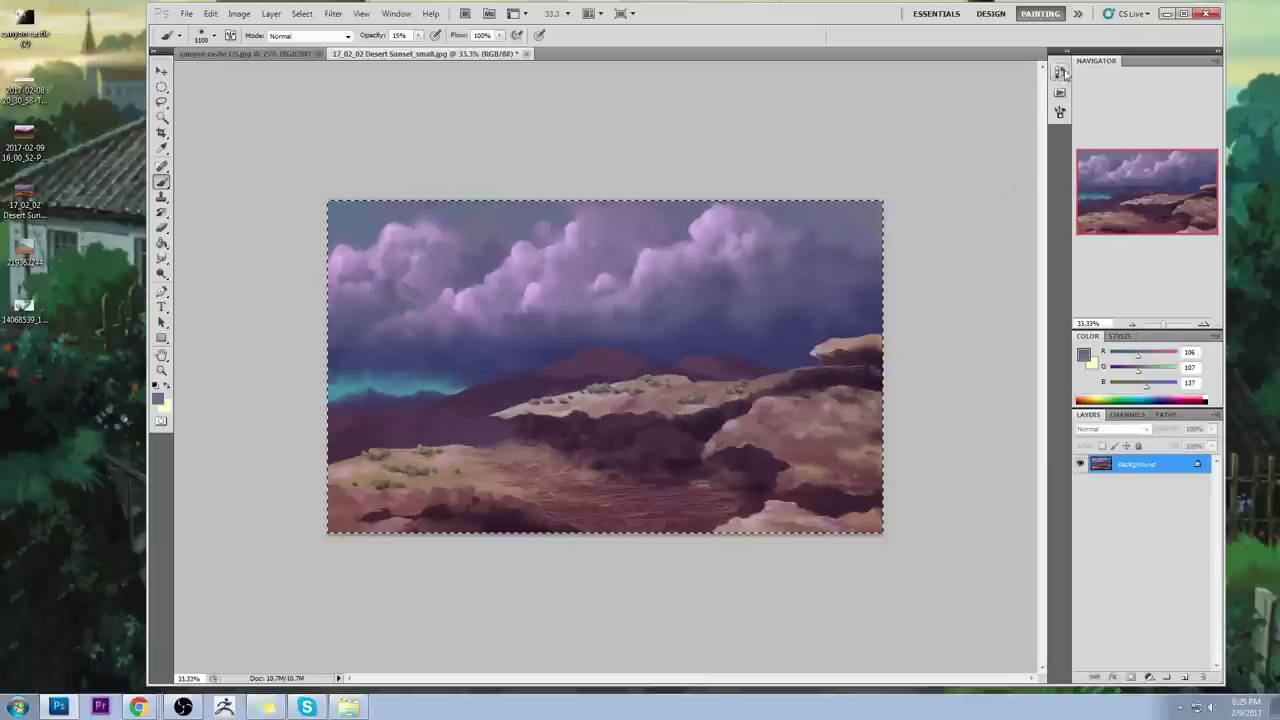
{"action": "left_click", "coordinate": [1060, 72]}
{"action": "left_click", "coordinate": [1006, 84]}
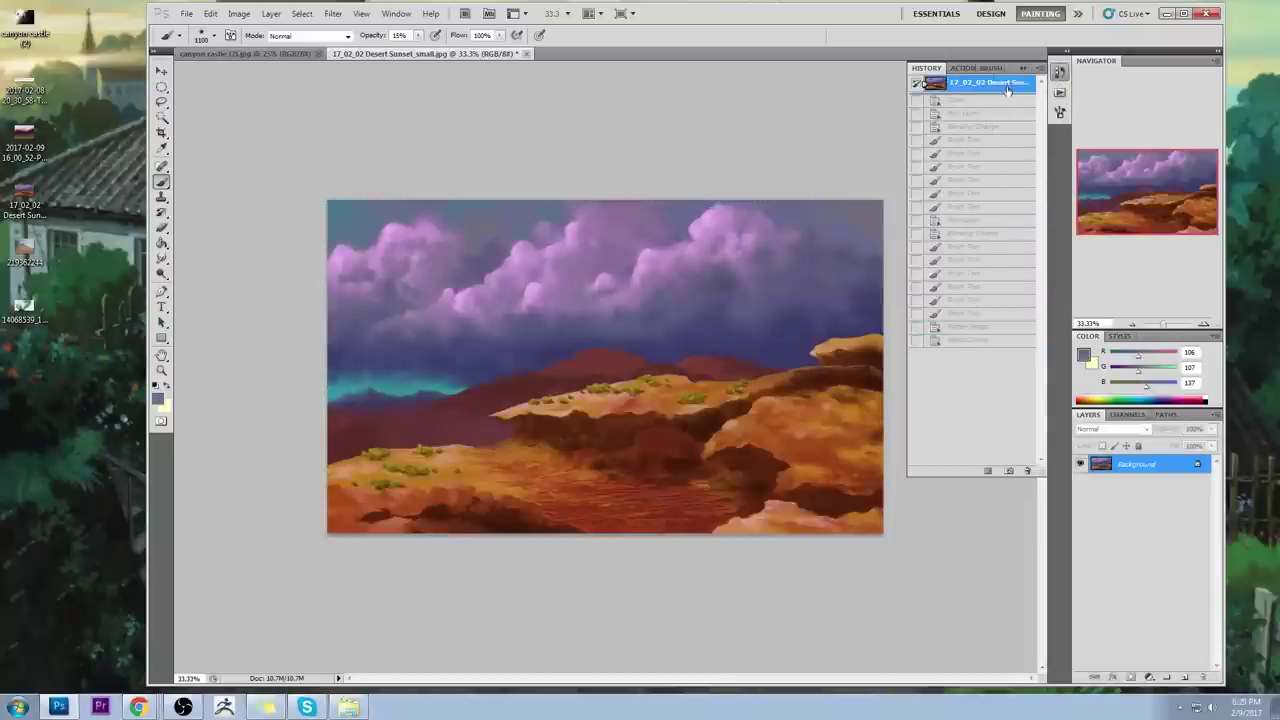
{"action": "key", "text": "ctrl+shift+v"}
{"action": "left_click", "coordinate": [1023, 67]}
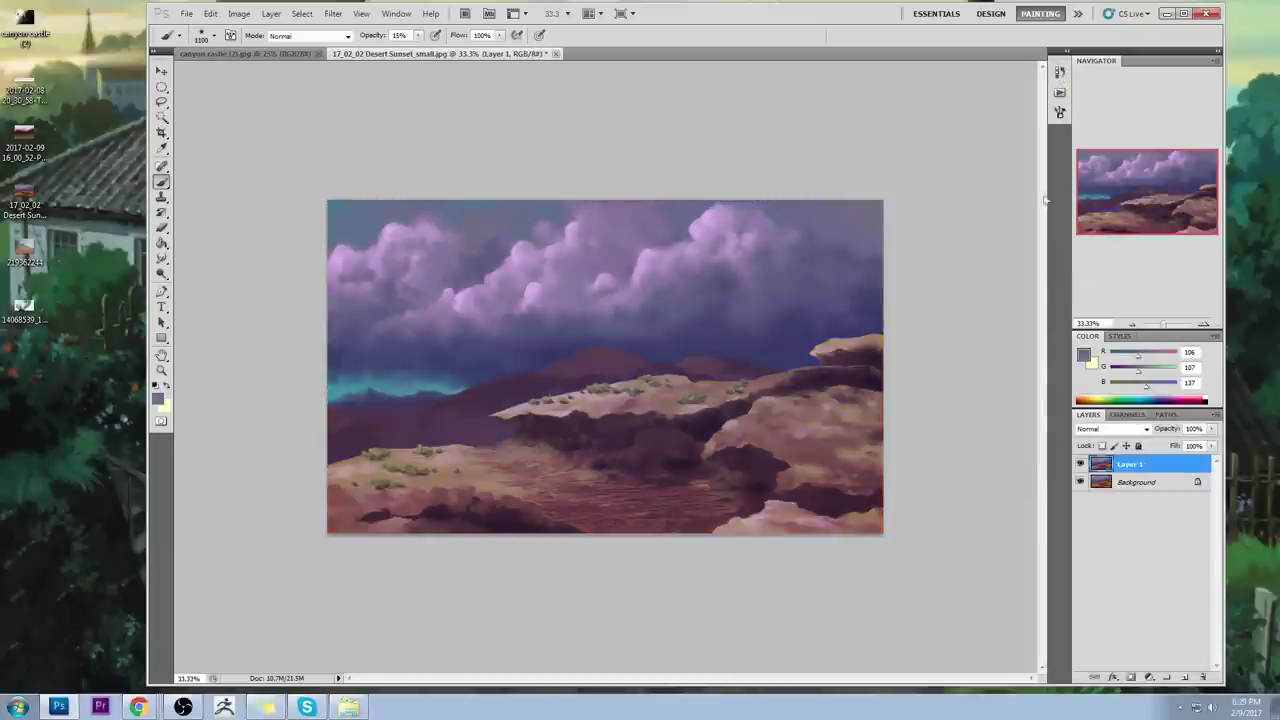
{"action": "left_click", "coordinate": [1080, 464]}
{"action": "left_click", "coordinate": [1081, 466]}
Step: Preview Layer 1 with its saturation raised almost to the maximum in Hue/Saturation, and cancel the adjustment
{"action": "key", "text": "ctrl+u"}
{"action": "left_click_drag", "start_coordinate": [1043, 447], "coordinate": [1105, 453]}
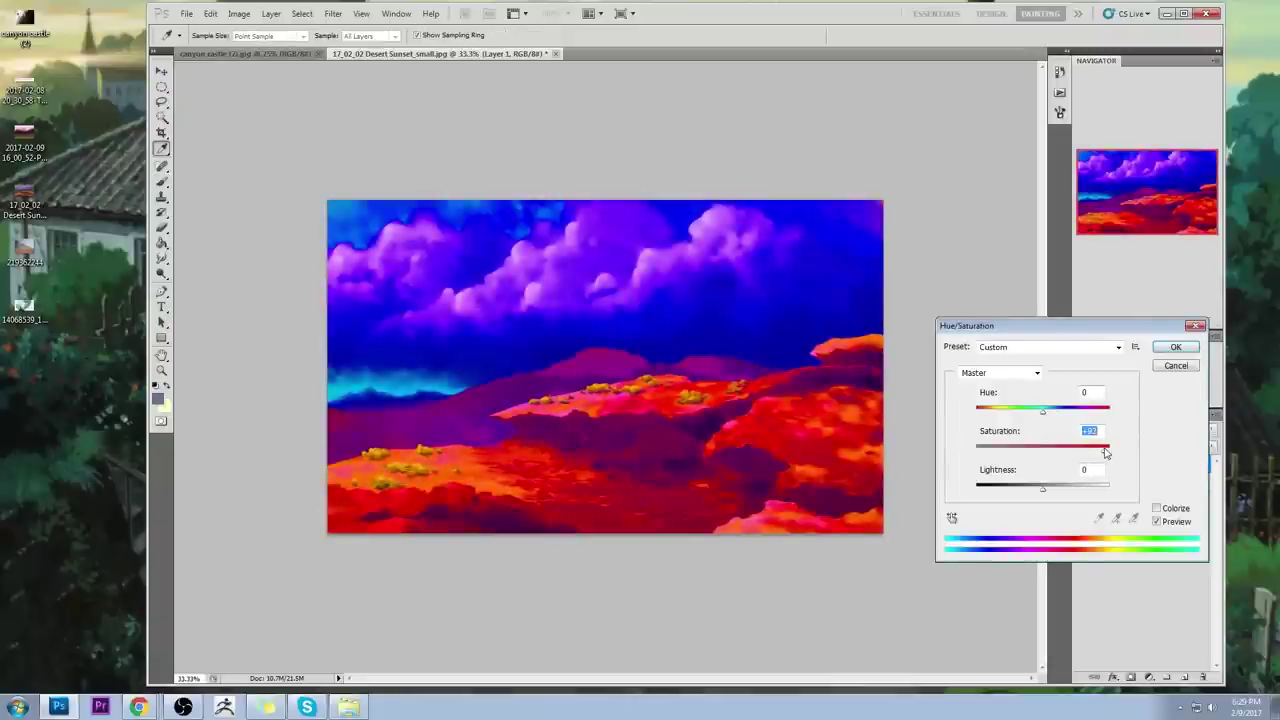
{"action": "left_click", "coordinate": [1177, 366]}
Step: Compare the original painting with the revised version by repeatedly hiding and showing Layer 1
{"action": "left_click", "coordinate": [1081, 465]}
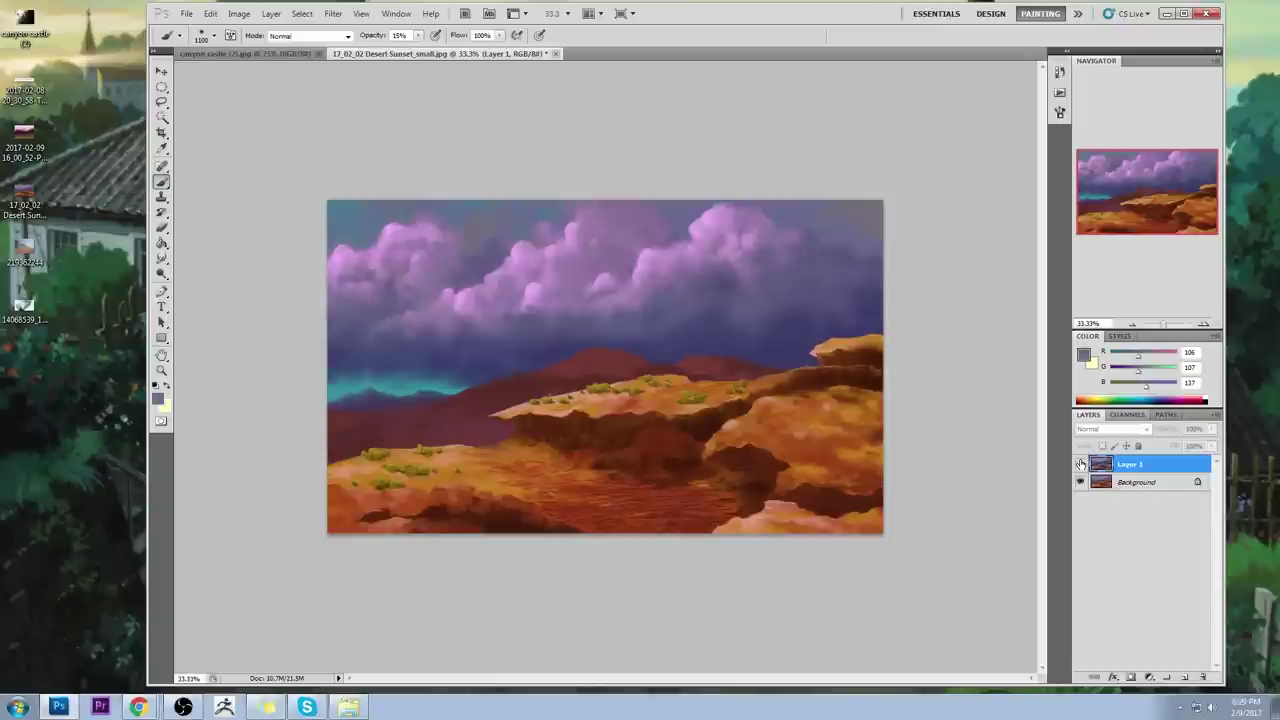
{"action": "left_click", "coordinate": [1080, 465]}
{"action": "left_click", "coordinate": [1080, 465]}
{"action": "left_click", "coordinate": [1080, 465]}
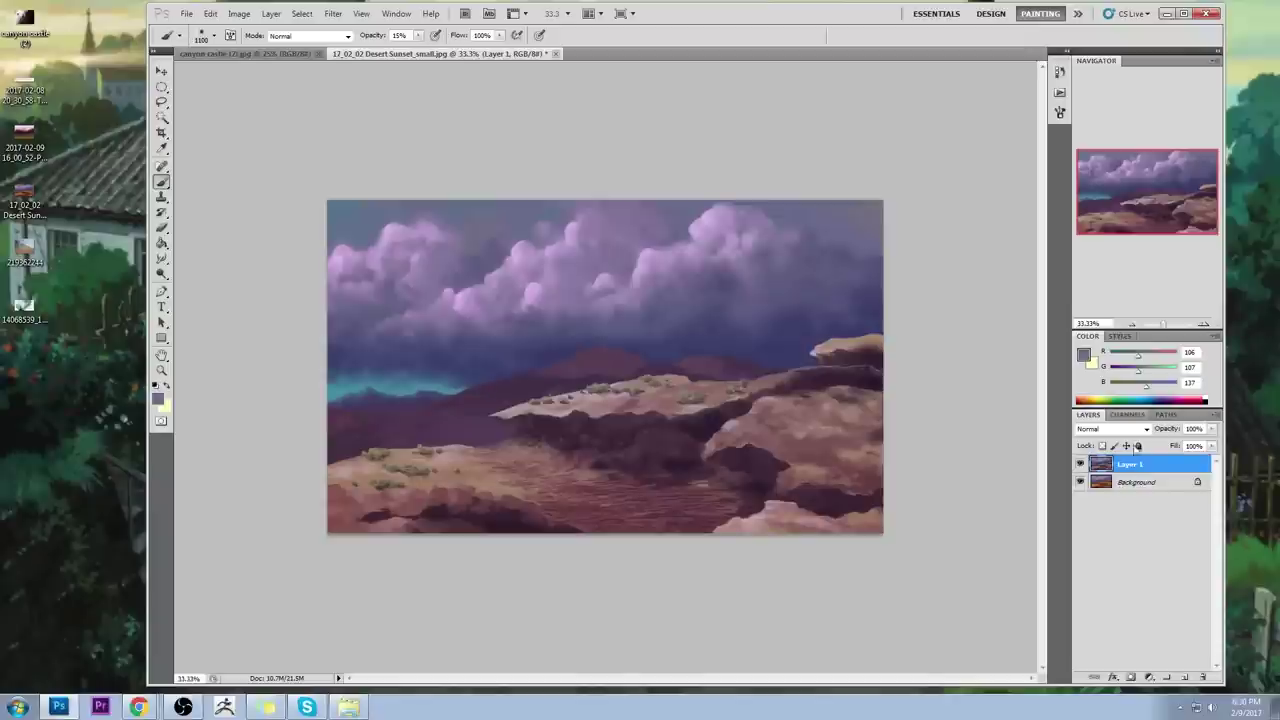
Step: Try selecting the light surfaces of the middle plateau and the rocks beside it with the Magic Wand, and clear the selection
{"action": "left_click", "coordinate": [161, 117]}
{"action": "left_click", "coordinate": [634, 414]}
{"action": "left_click", "coordinate": [624, 401]}
{"action": "left_click", "coordinate": [702, 402]}
{"action": "left_click", "coordinate": [843, 350], "text": "shift"}
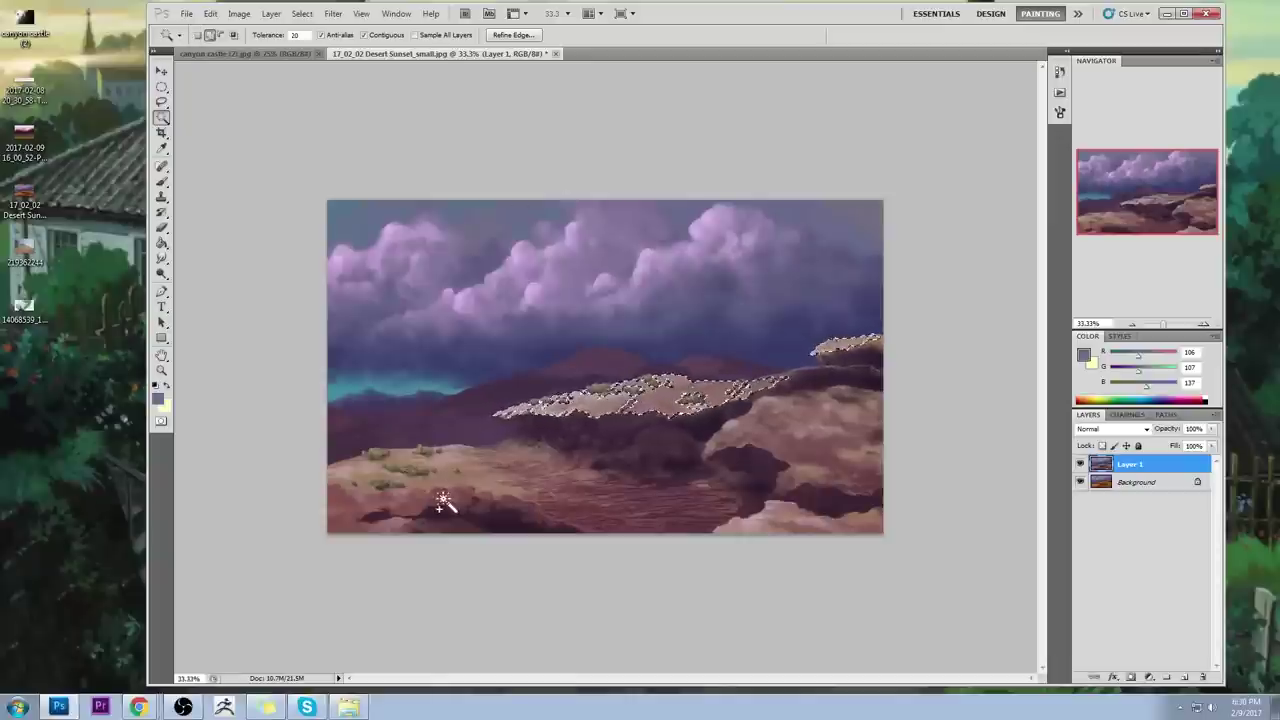
{"action": "left_click", "coordinate": [736, 444], "text": "shift"}
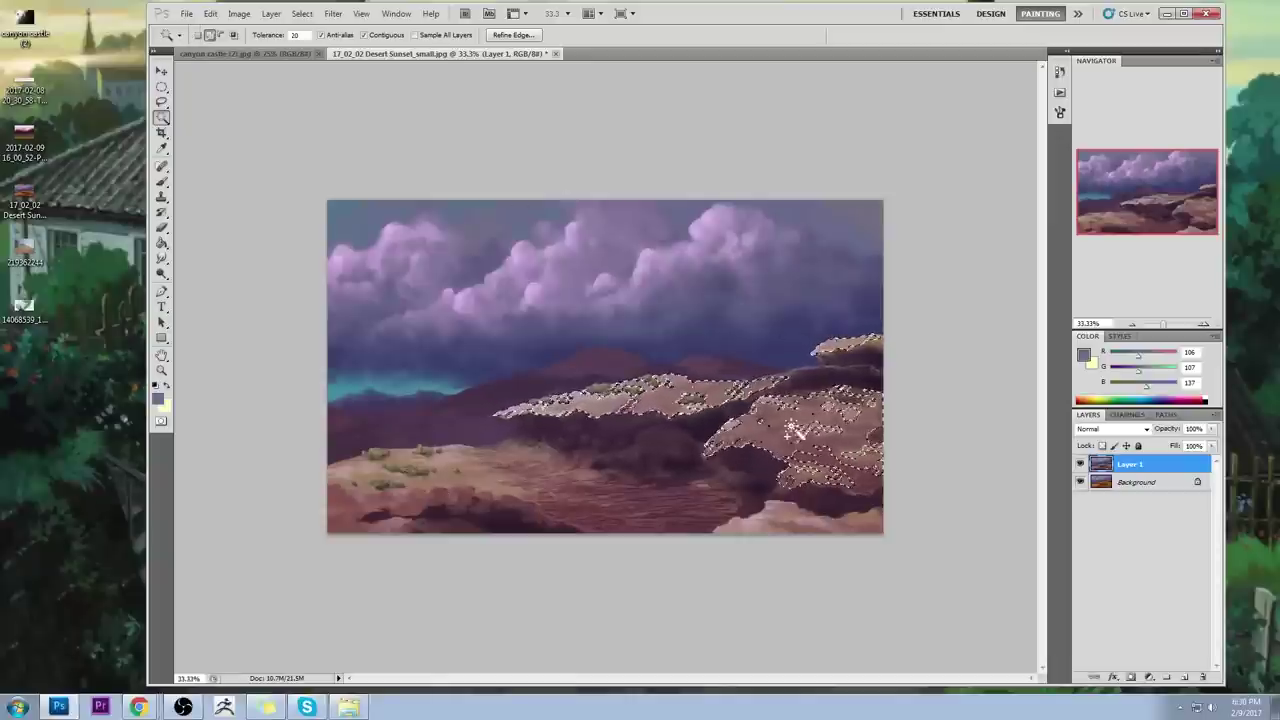
{"action": "key", "text": "ctrl+d"}
Step: Dodge the highlights on Layer 1's light rock surfaces with a 600 px brush at 21% exposure
{"action": "left_click", "coordinate": [162, 274]}
{"action": "right_click", "coordinate": [162, 275]}
{"action": "left_click", "coordinate": [204, 274]}
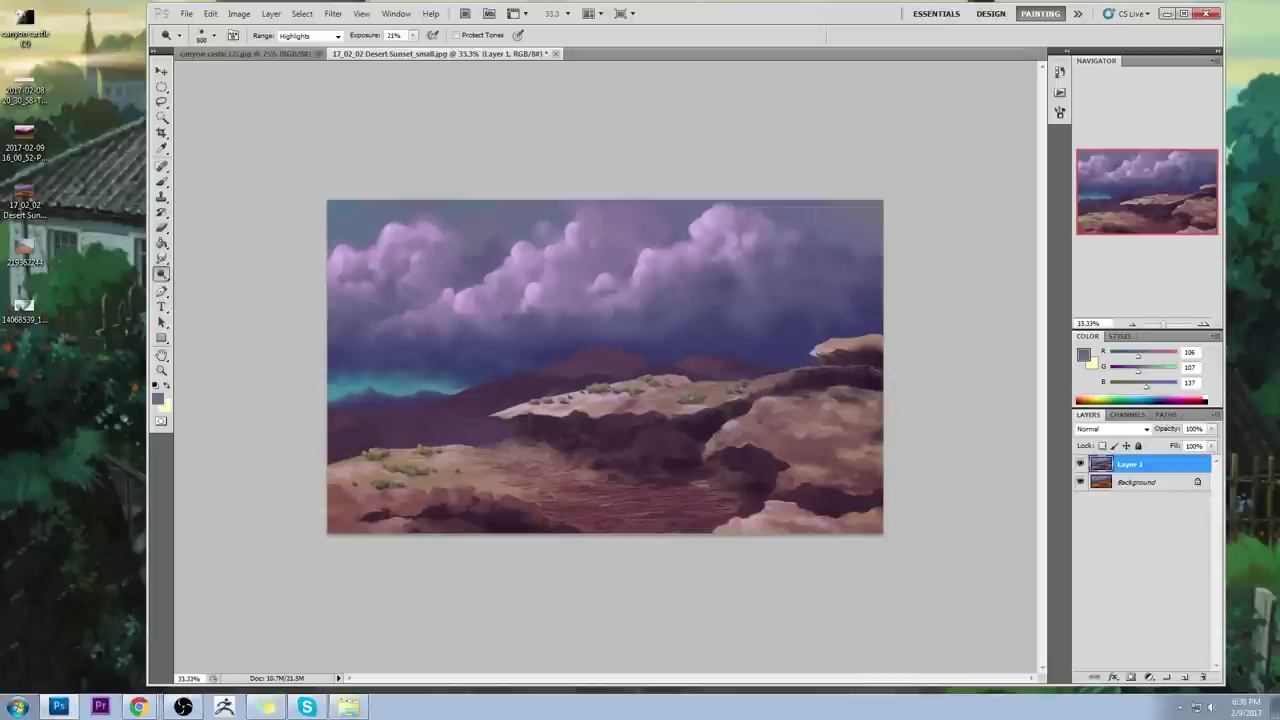
{"action": "key", "text": "]"}
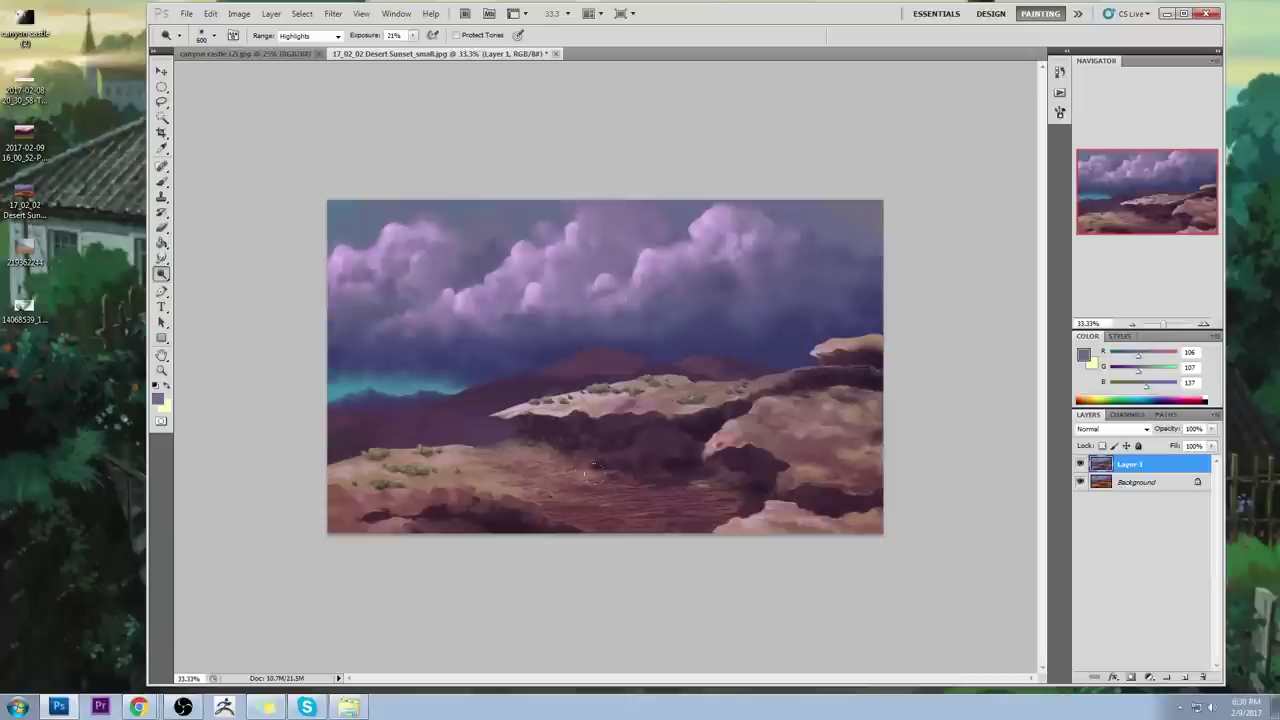
Step: Set up the Sponge tool in Saturate mode with a 400 px brush
{"action": "right_click", "coordinate": [164, 277]}
{"action": "left_click", "coordinate": [220, 299]}
{"action": "left_click", "coordinate": [318, 36]}
{"action": "left_click", "coordinate": [309, 59]}
{"action": "key", "text": "]"}
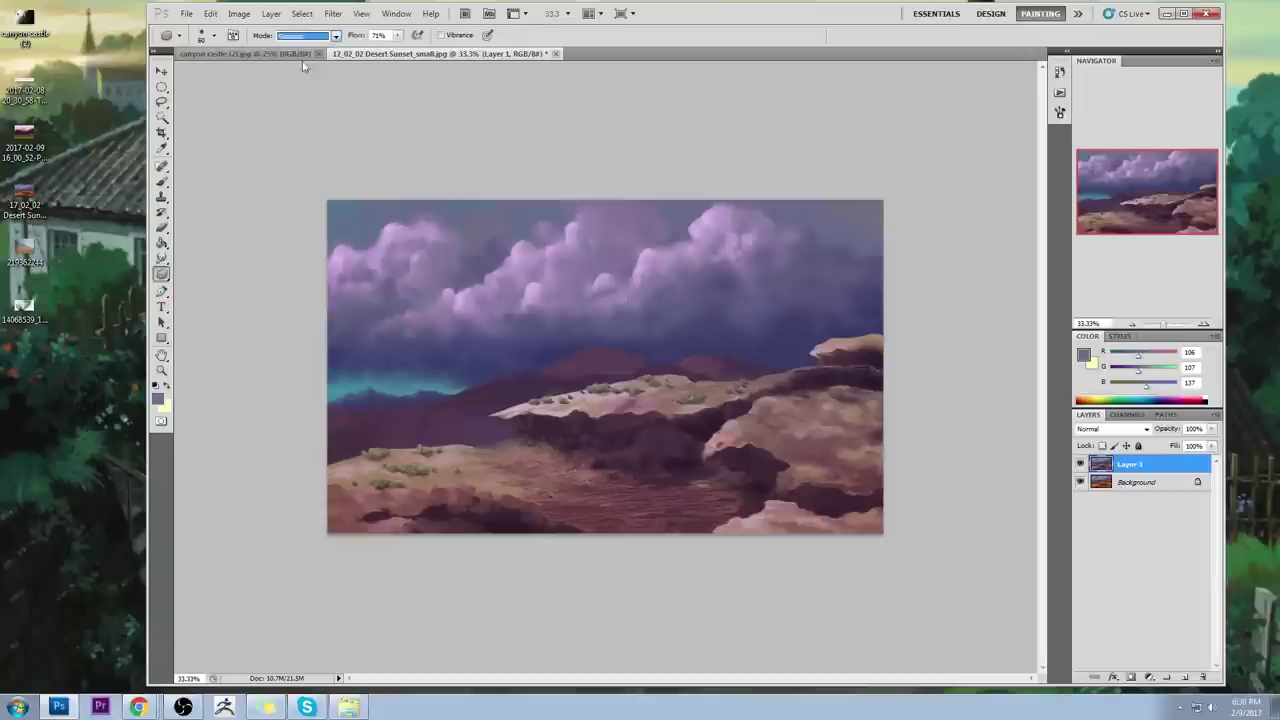
{"action": "key", "text": "]"}
{"action": "key", "text": "]"}
{"action": "key", "text": "]"}
{"action": "key", "text": "]"}
{"action": "key", "text": "]"}
{"action": "key", "text": "]"}
{"action": "key", "text": "]"}
{"action": "key", "text": "]"}
{"action": "key", "text": "]"}
{"action": "key", "text": "]"}
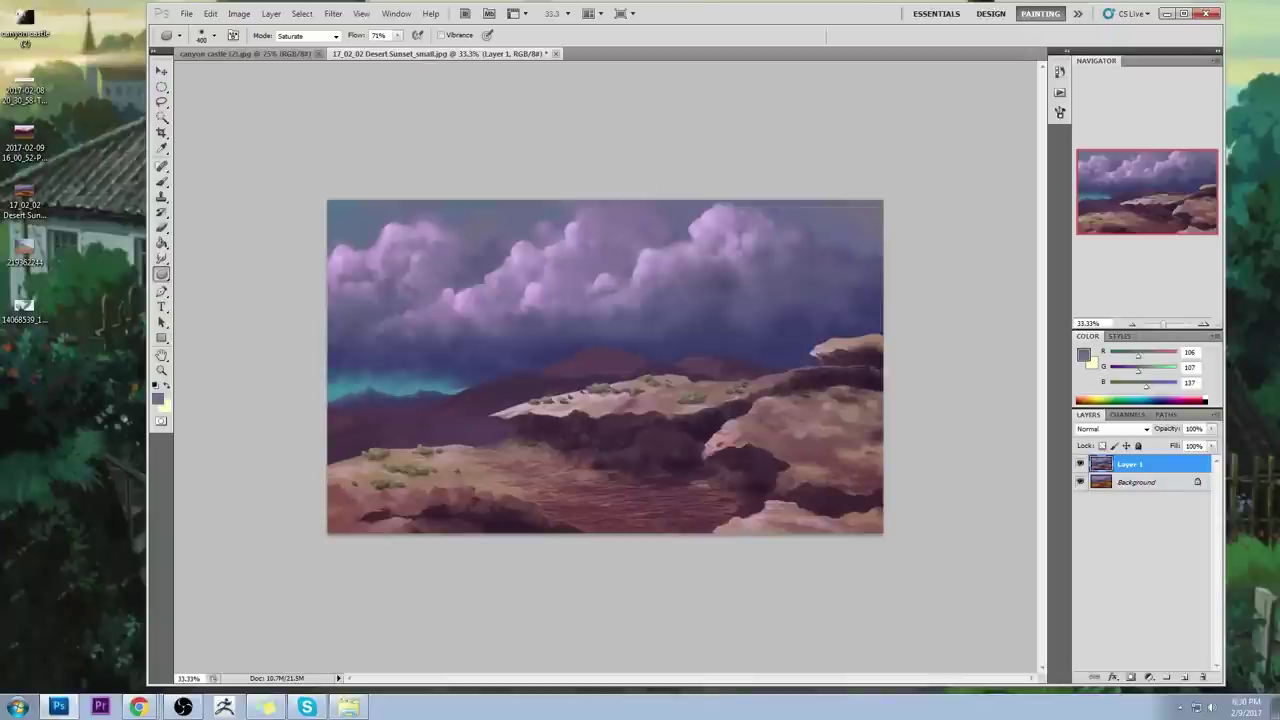
Step: Change the Sponge to Desaturate and tone down the colour of the plateau and rocks on Layer 1 at 71% flow
{"action": "left_click", "coordinate": [318, 36]}
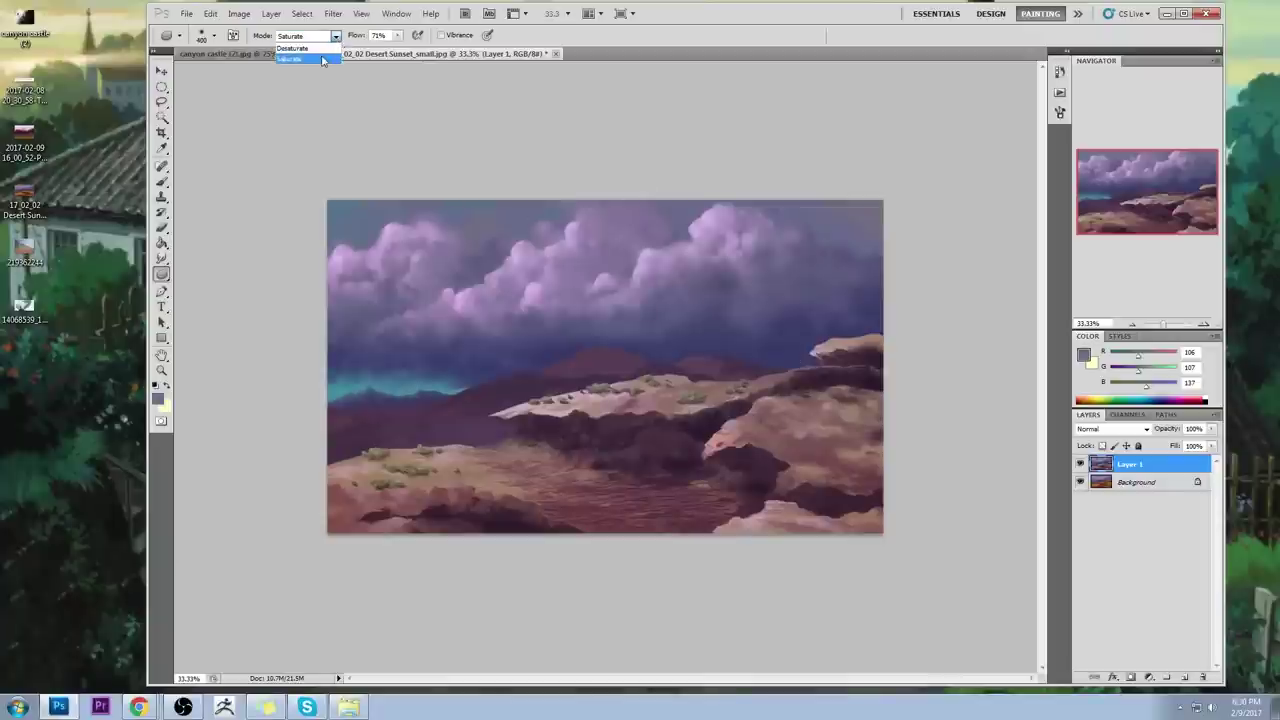
{"action": "left_click", "coordinate": [305, 47]}
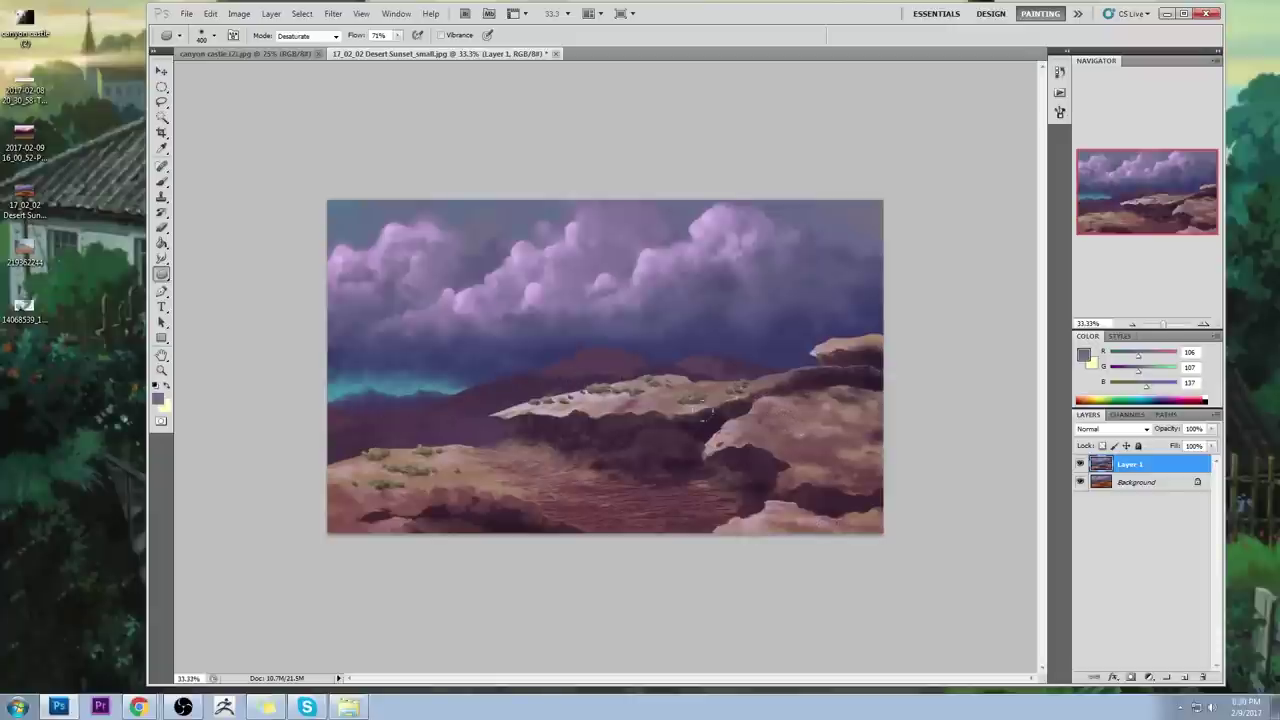
{"action": "key", "text": "m"}
{"action": "right_click", "coordinate": [730, 326]}
{"action": "left_click", "coordinate": [762, 338]}
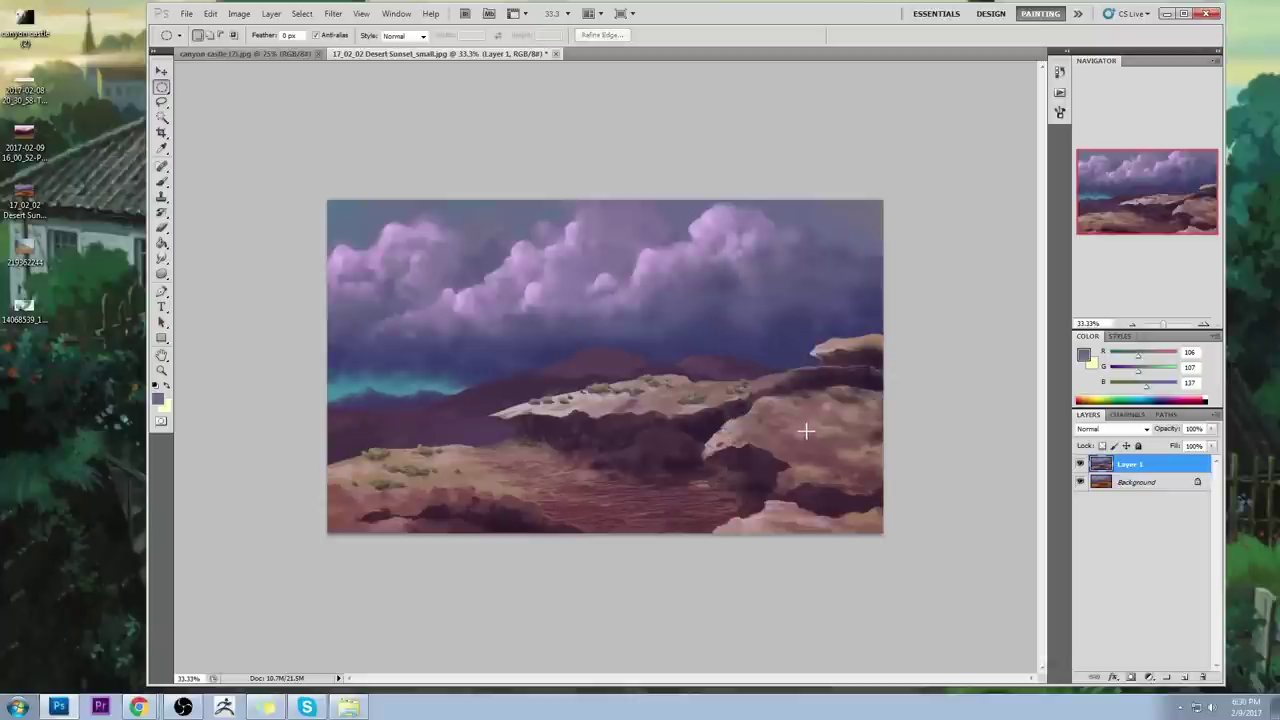
Step: Add a new layer above Layer 1 and set its blend mode to Color
{"action": "left_click", "coordinate": [1184, 677]}
{"action": "left_click", "coordinate": [1105, 428]}
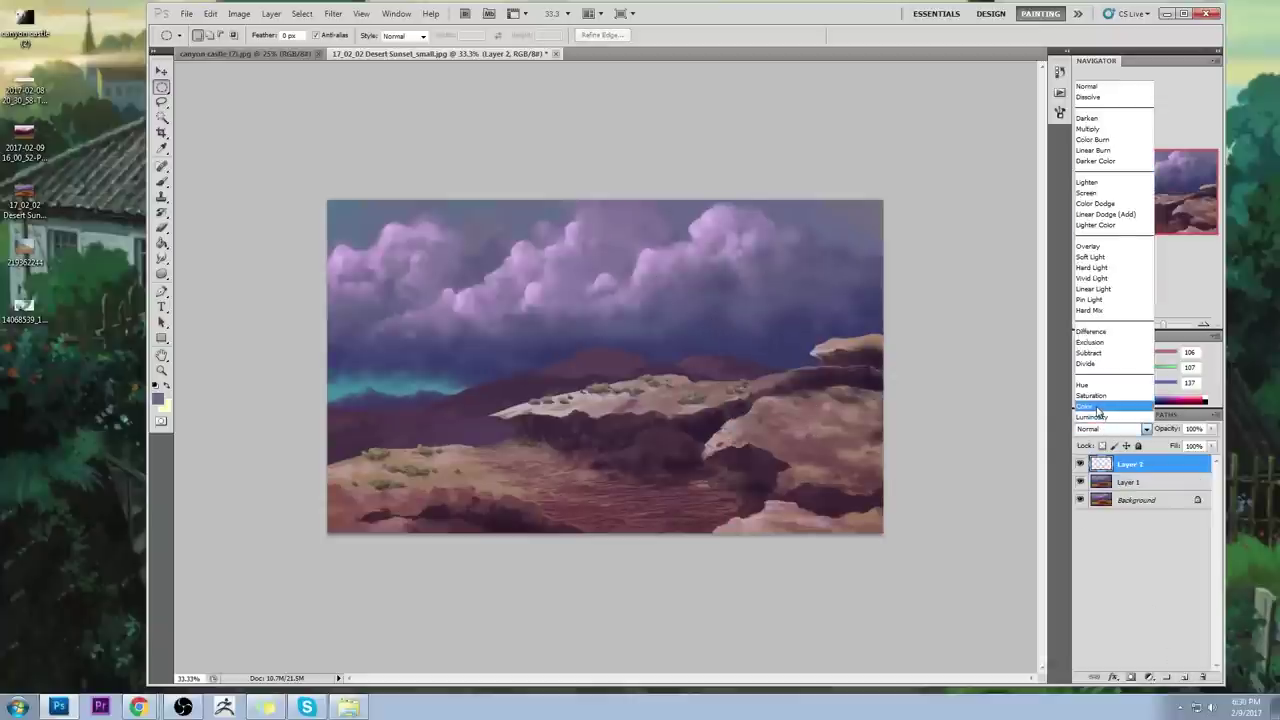
{"action": "left_click", "coordinate": [1097, 406]}
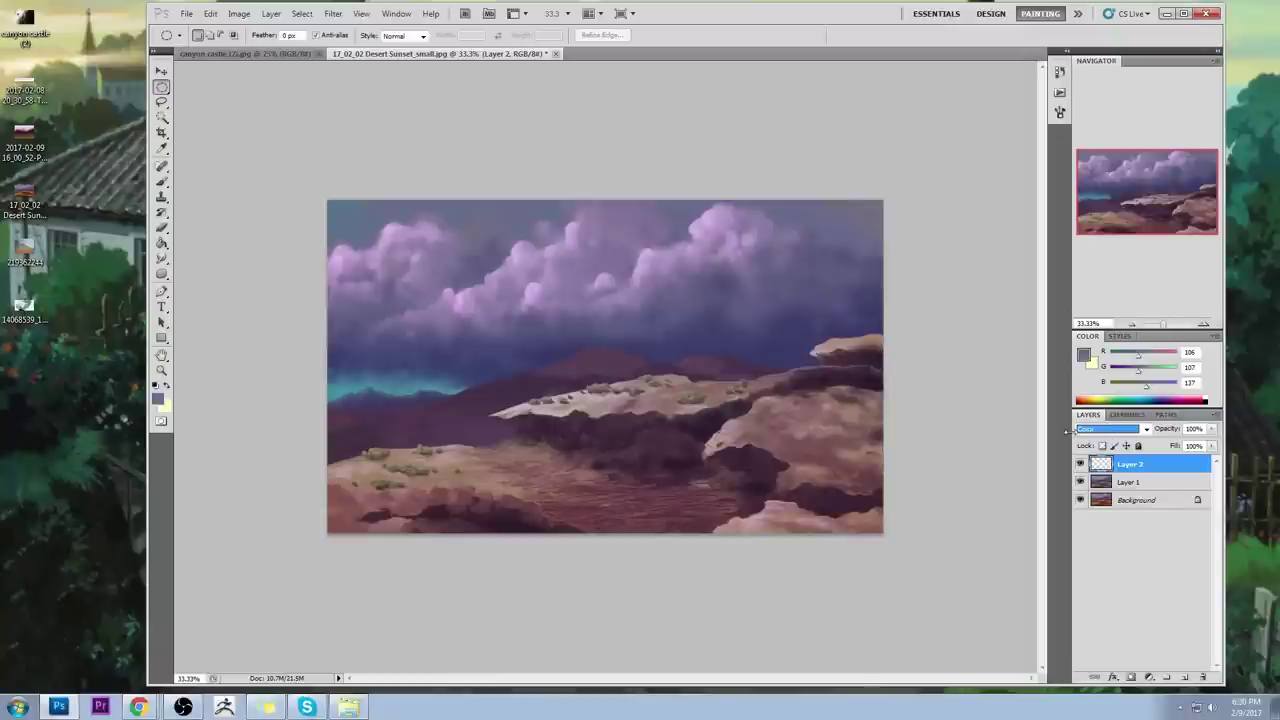
Step: Neutralise the pink of the clouds on Layer 2 with a light grey (RGB 239, 239, 239) 400 px brush at 15% opacity
{"action": "key", "text": "b"}
{"action": "double_click", "coordinate": [1086, 352]}
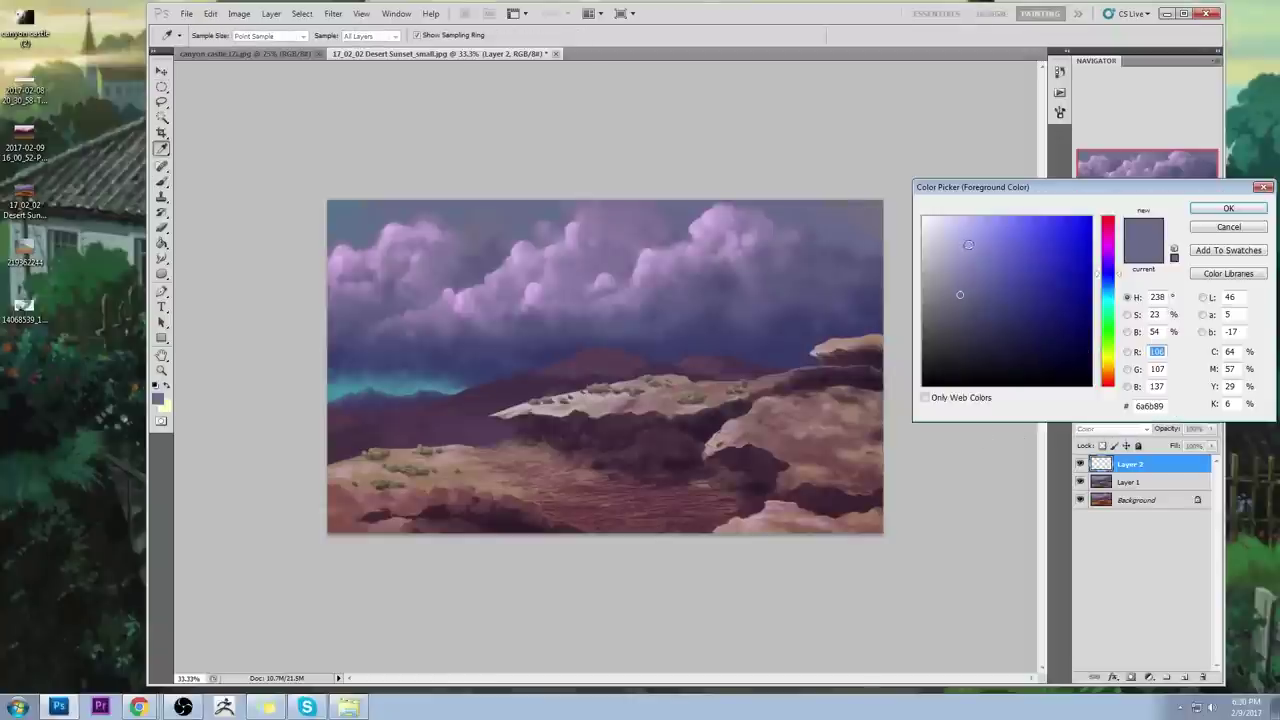
{"action": "left_click", "coordinate": [939, 239]}
{"action": "left_click", "coordinate": [1228, 208]}
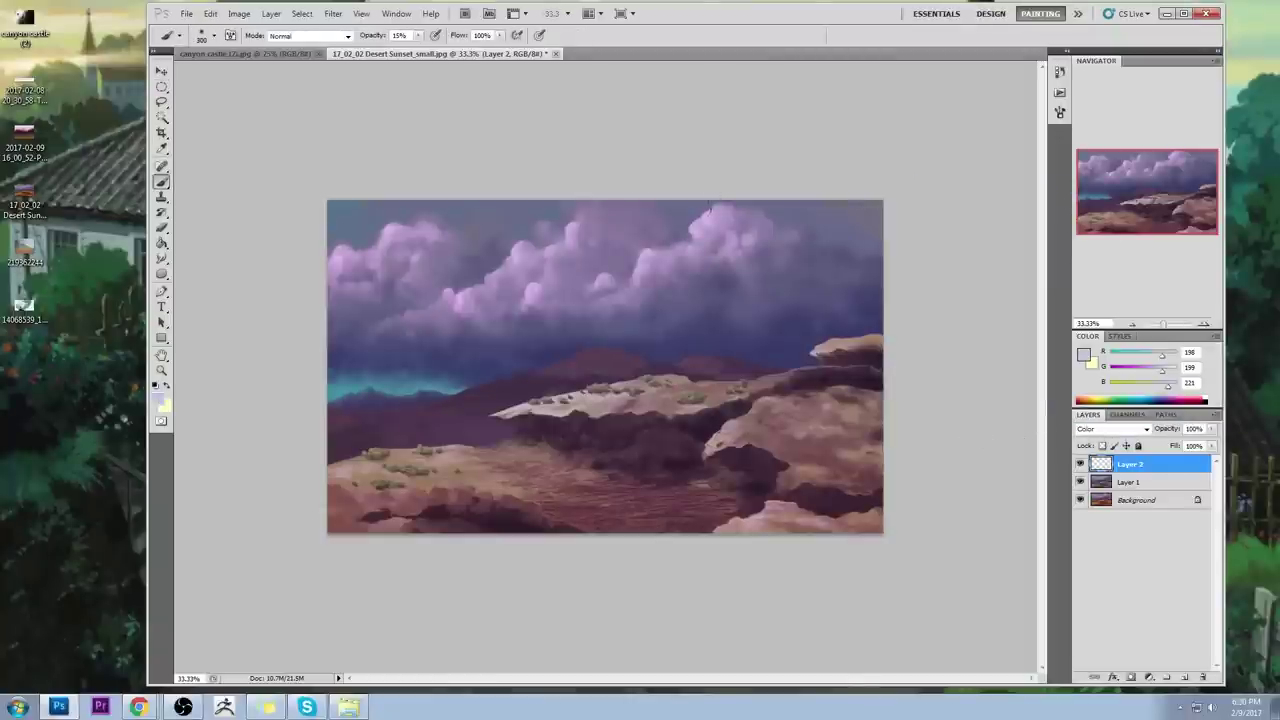
{"action": "left_click", "coordinate": [1086, 355]}
{"action": "left_click", "coordinate": [923, 228]}
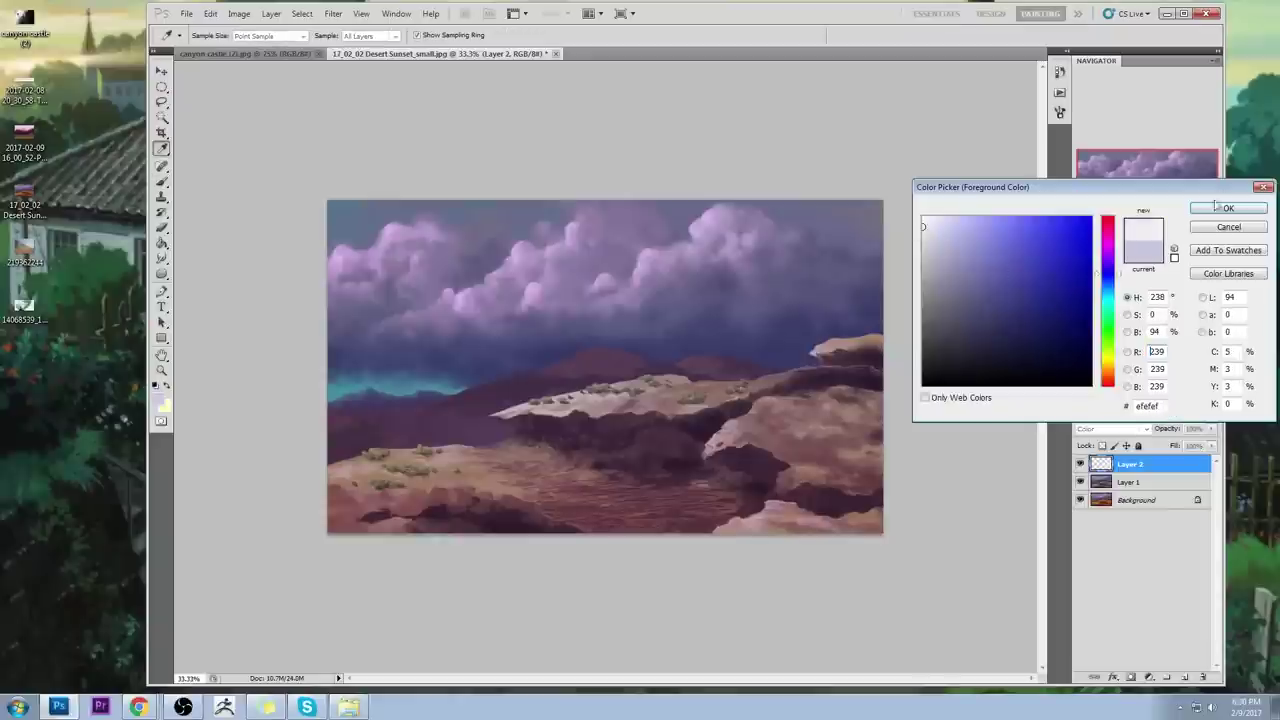
{"action": "left_click", "coordinate": [1212, 209]}
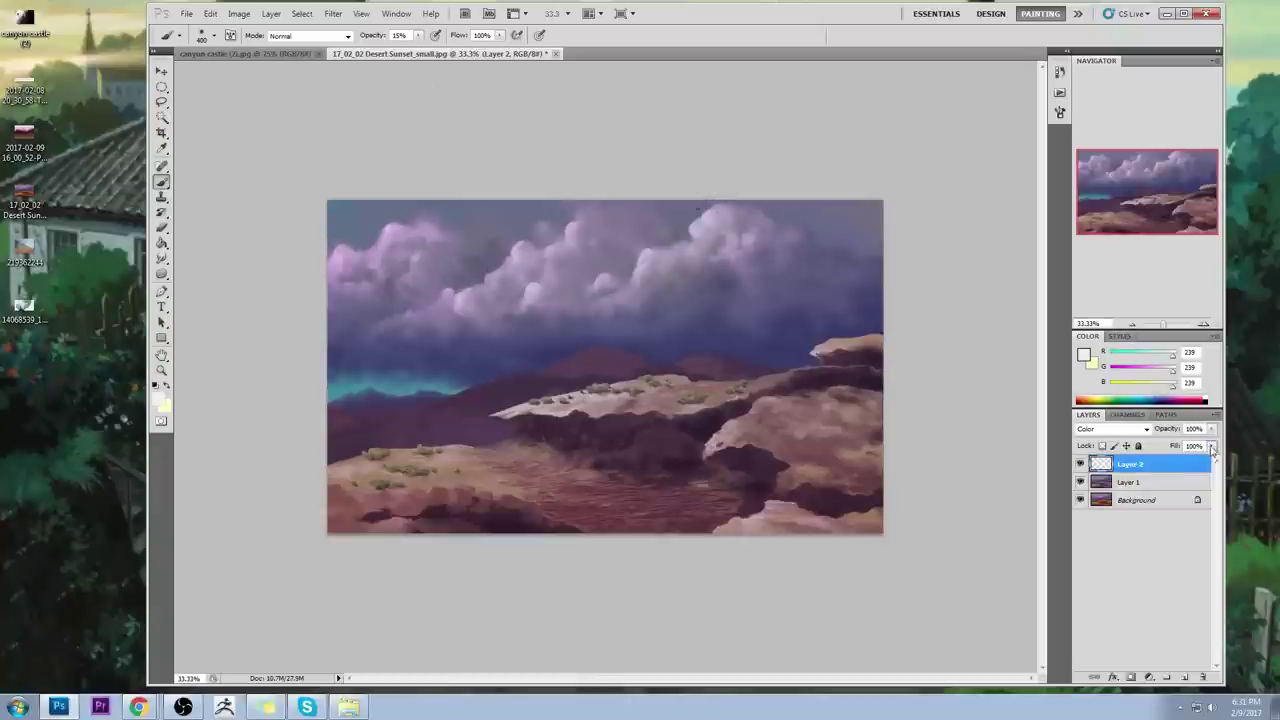
Step: Compare the clouds with and without Layer 2, reduce its fill to 57% and merge it down into Layer 1
{"action": "left_click", "coordinate": [1079, 466]}
{"action": "left_click", "coordinate": [1079, 466]}
{"action": "left_click", "coordinate": [1212, 447]}
{"action": "left_click", "coordinate": [1190, 463]}
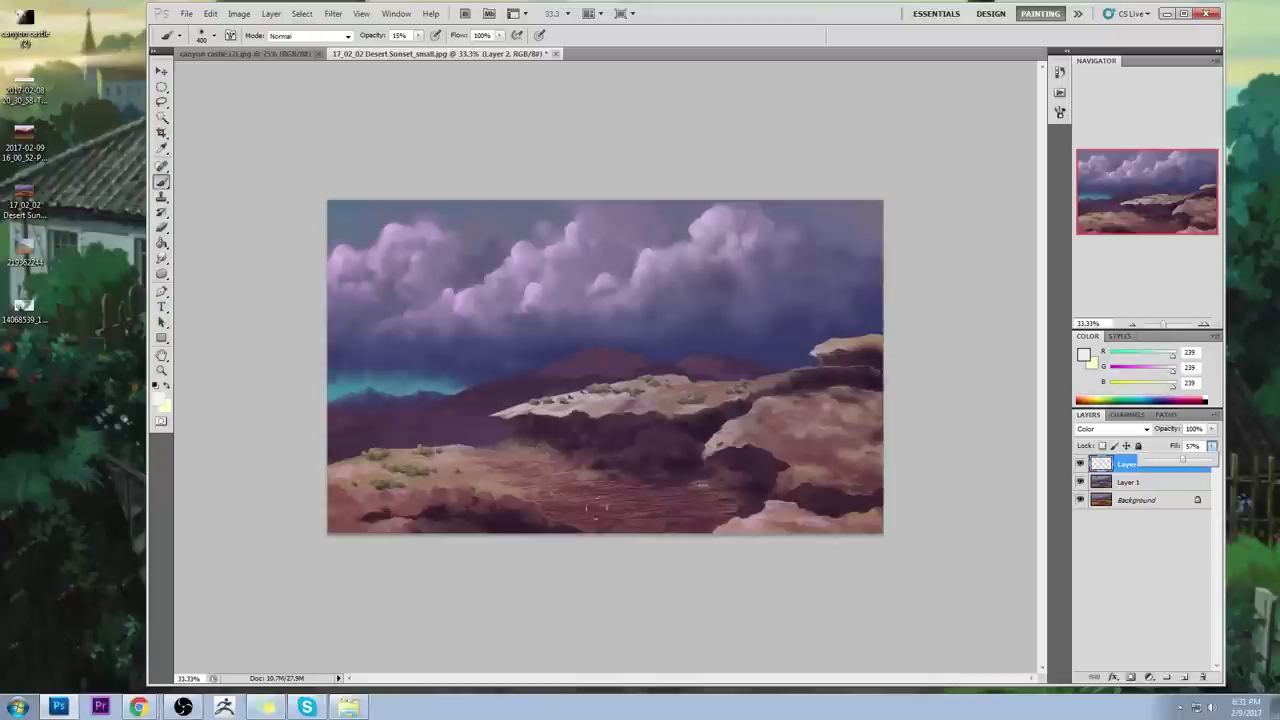
{"action": "right_click", "coordinate": [1124, 464]}
{"action": "left_click", "coordinate": [1149, 425]}
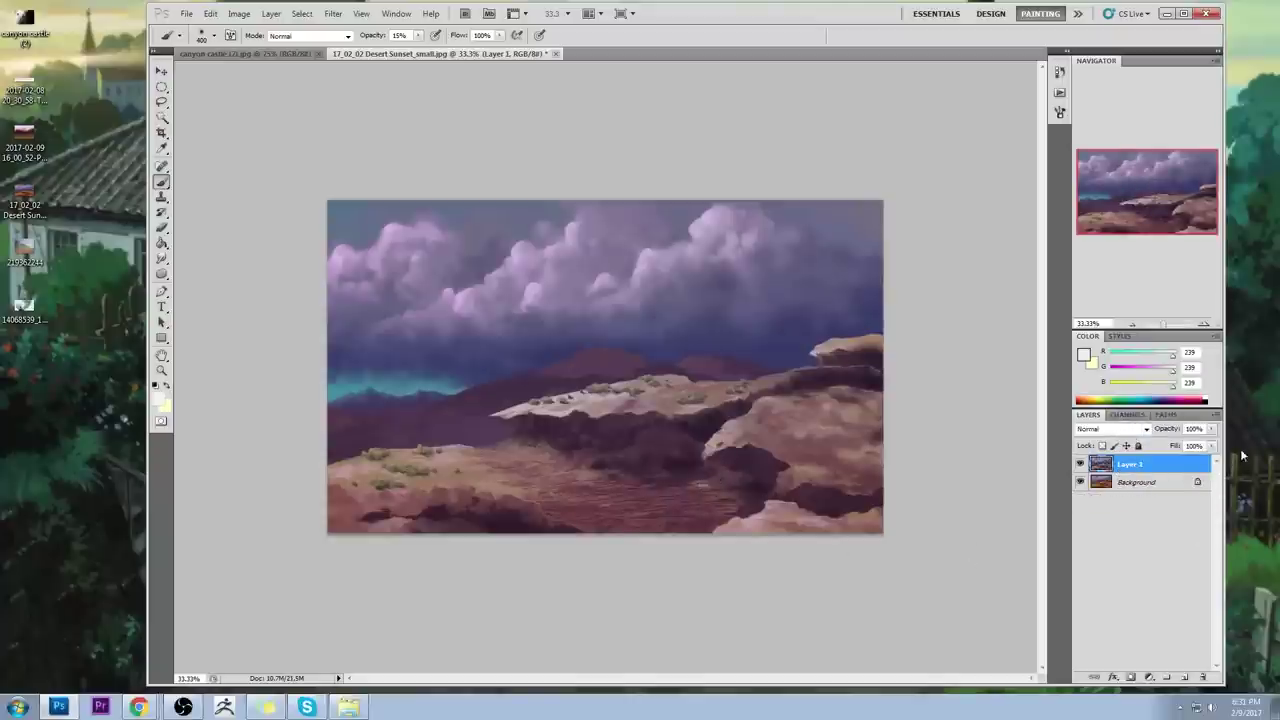
Step: Burn the midtones along the upper sky and its right side on Layer 1 with an 1100 px brush
{"action": "left_click", "coordinate": [163, 273]}
{"action": "left_click", "coordinate": [215, 285]}
{"action": "key", "text": "bracketright"}
{"action": "key", "text": "bracketright"}
{"action": "key", "text": "bracketright"}
{"action": "left_click", "coordinate": [306, 37]}
{"action": "left_click", "coordinate": [304, 58]}
{"action": "left_click_drag", "start_coordinate": [800, 125], "coordinate": [320, 150]}
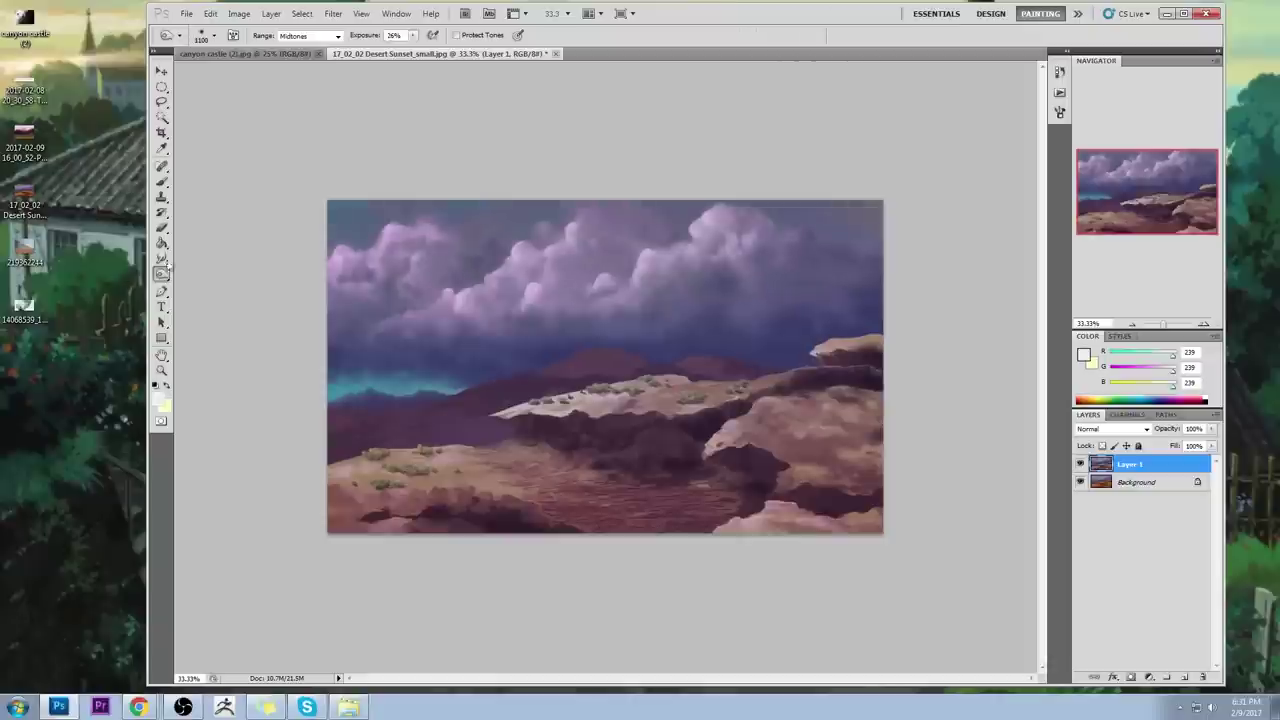
{"action": "left_click_drag", "start_coordinate": [830, 115], "coordinate": [390, 115]}
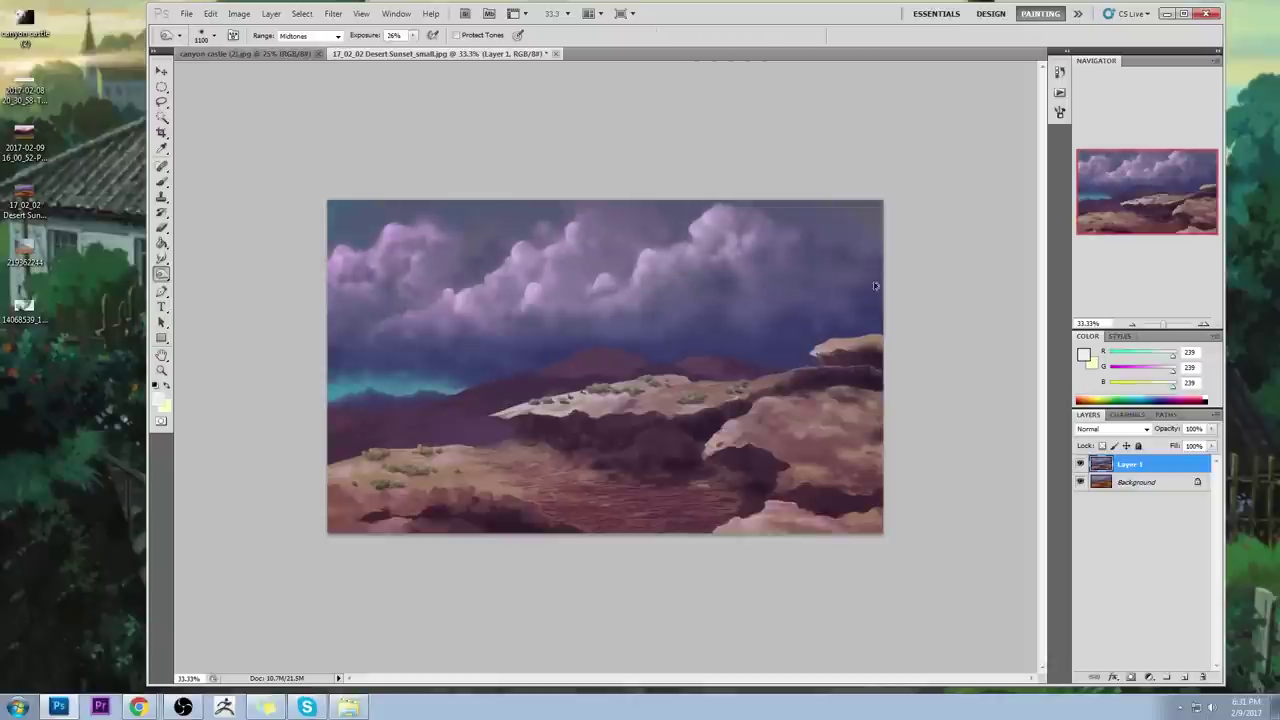
{"action": "left_click_drag", "start_coordinate": [860, 205], "coordinate": [560, 125]}
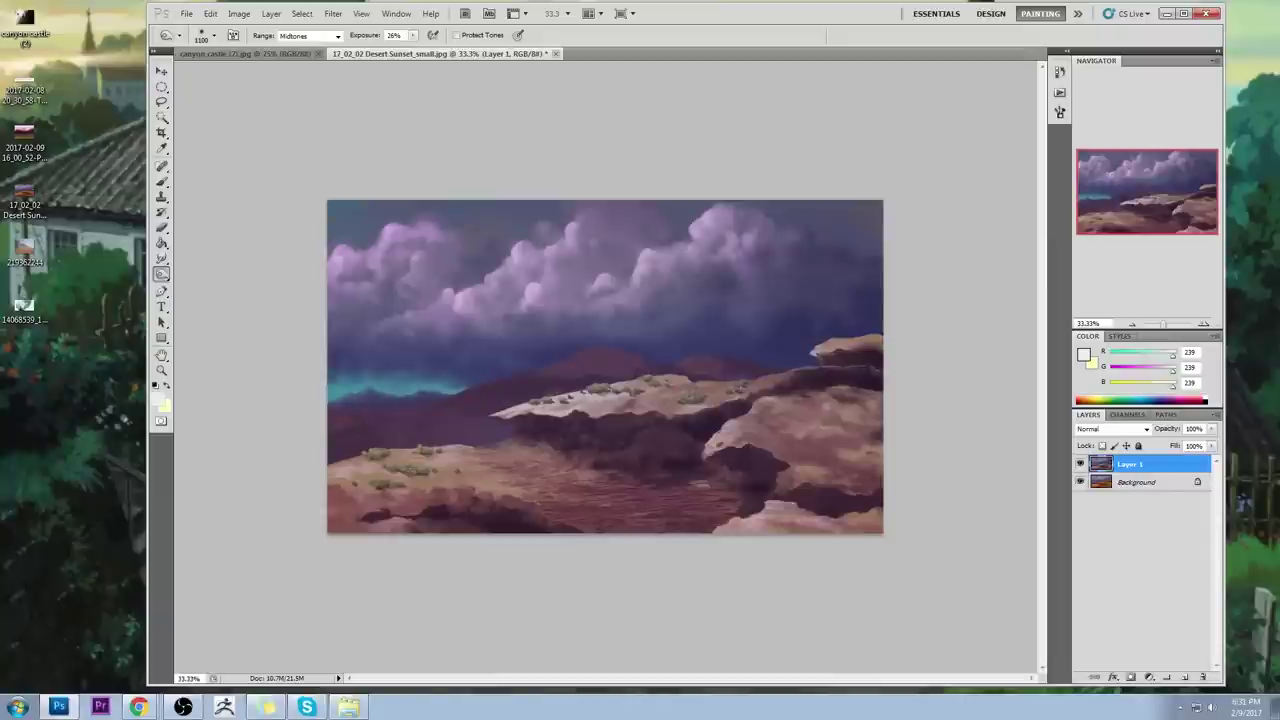
Step: Try selecting the teal sky band above the distant mountains with the Magic Wand and refining the selection with the Lasso
{"action": "left_click", "coordinate": [163, 118]}
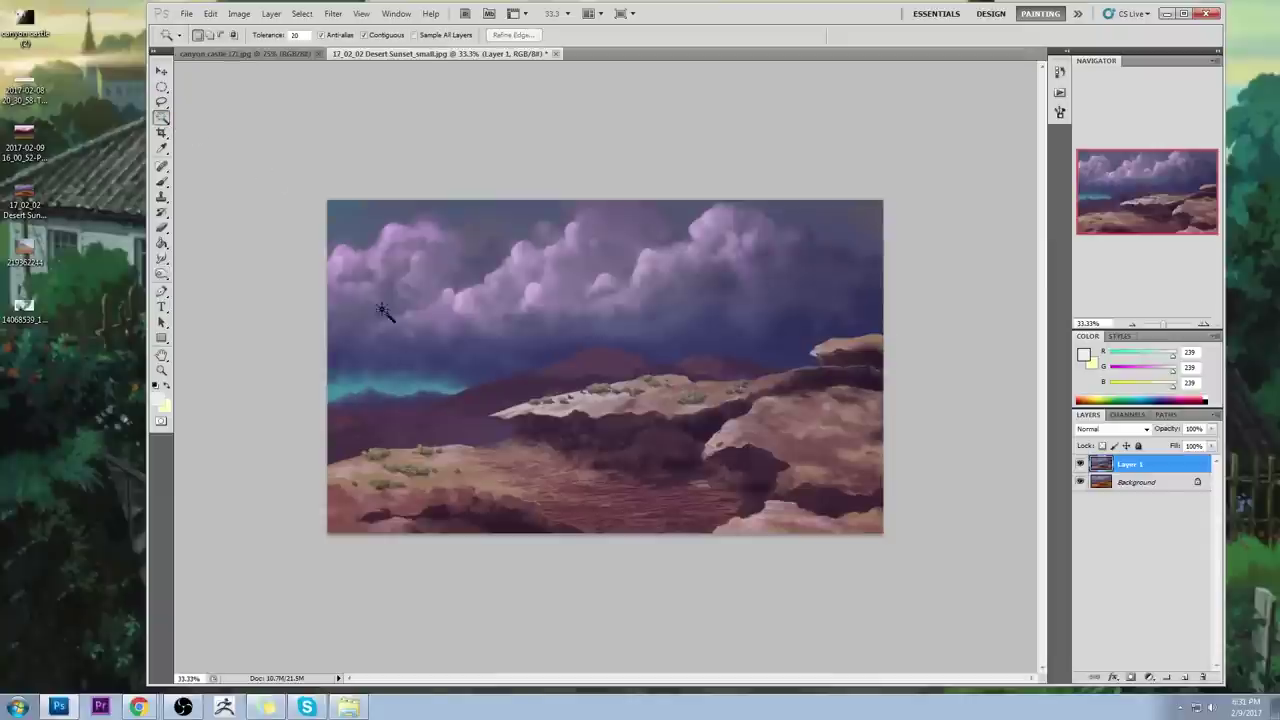
{"action": "left_click", "coordinate": [440, 395]}
{"action": "left_click", "coordinate": [388, 382], "text": "shift"}
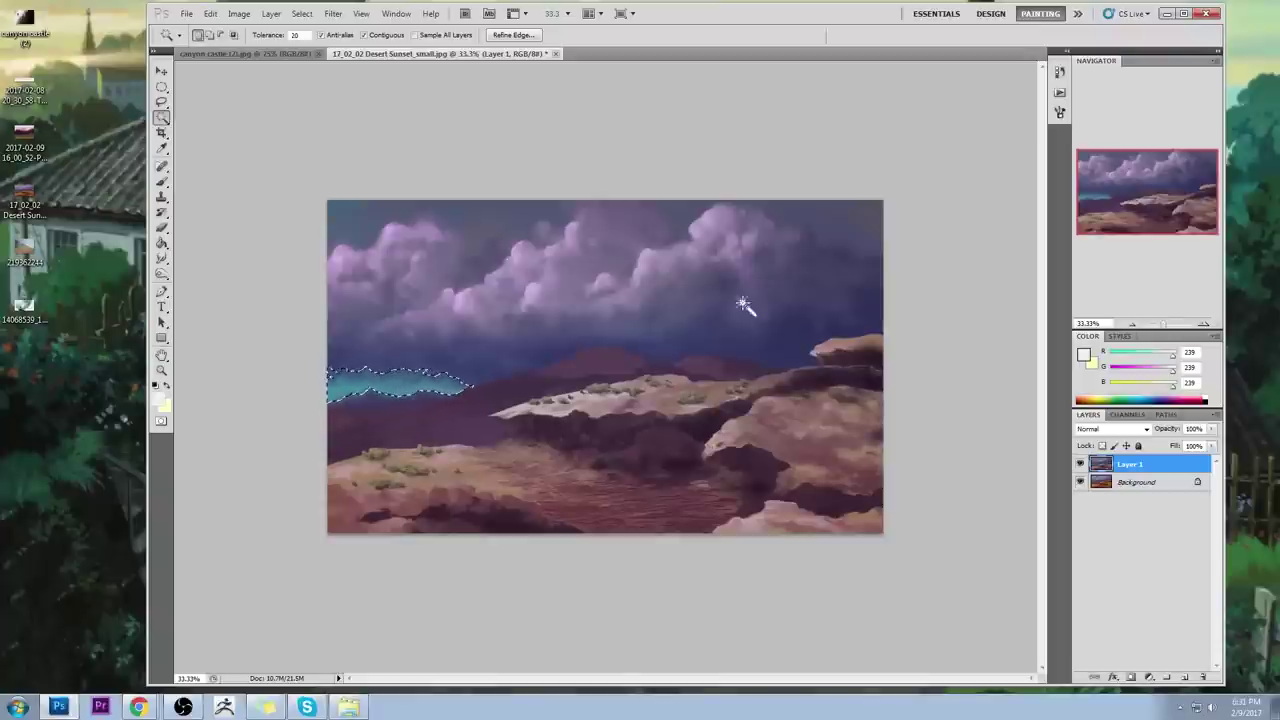
{"action": "left_click", "coordinate": [384, 389], "text": "alt"}
{"action": "key", "text": "z"}
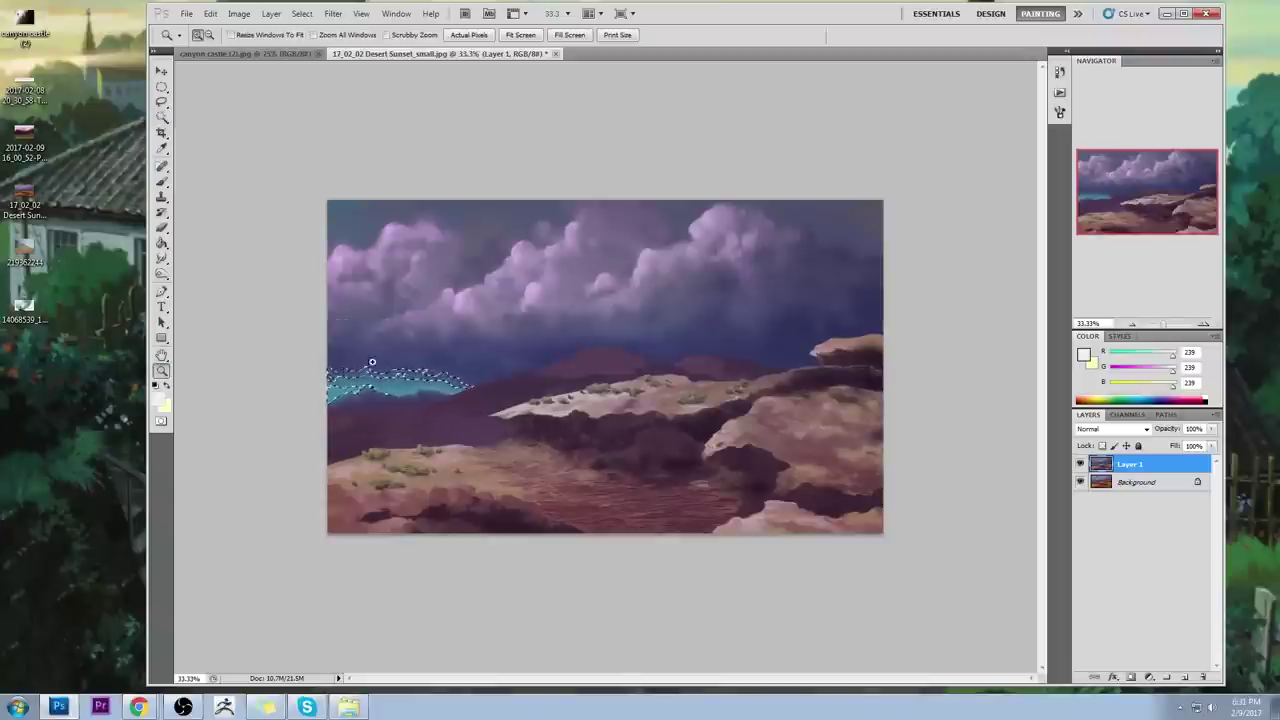
{"action": "left_click_drag", "start_coordinate": [320, 343], "coordinate": [552, 443]}
{"action": "left_click_drag", "start_coordinate": [444, 414], "coordinate": [628, 369]}
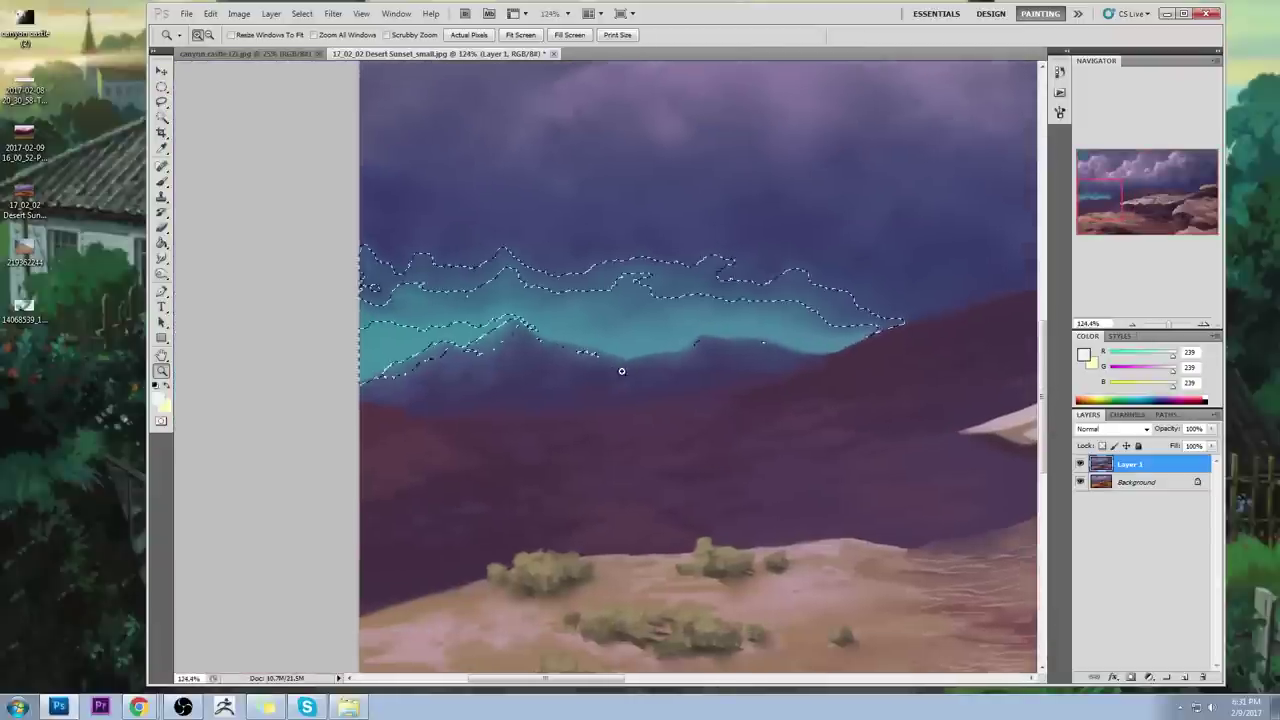
{"action": "key", "text": "l"}
{"action": "left_click", "coordinate": [846, 342]}
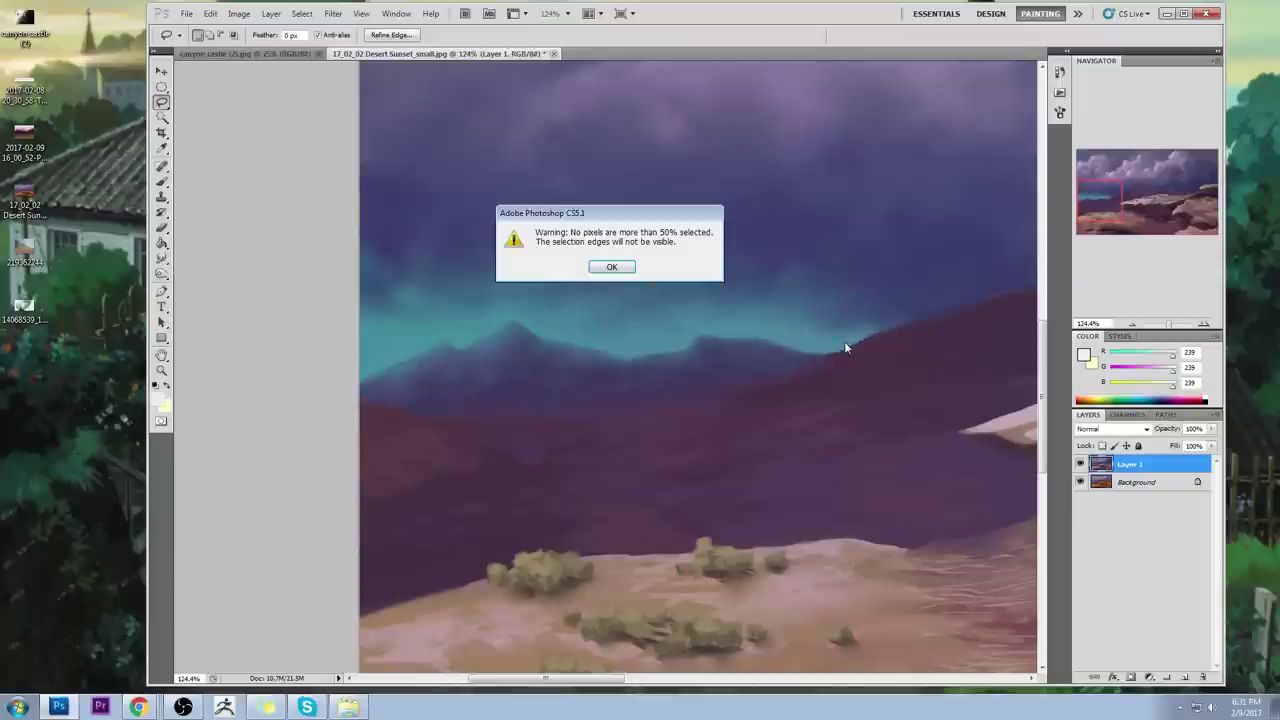
{"action": "left_click", "coordinate": [628, 271]}
Step: Select the teal sky band with the Magic Wand and trim the selection along the mountain edge with the Lasso
{"action": "key", "text": "w"}
{"action": "left_click", "coordinate": [626, 338]}
{"action": "key", "text": "l"}
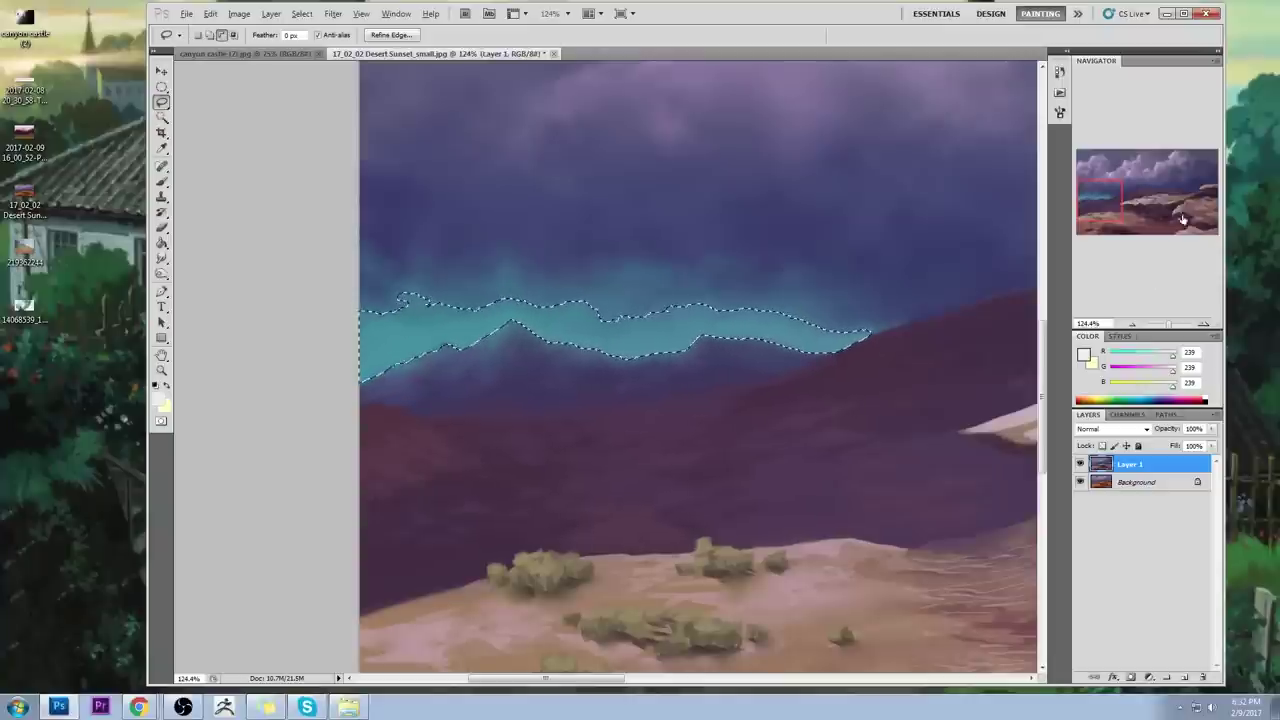
{"action": "left_click_drag", "start_coordinate": [457, 359], "coordinate": [425, 360]}
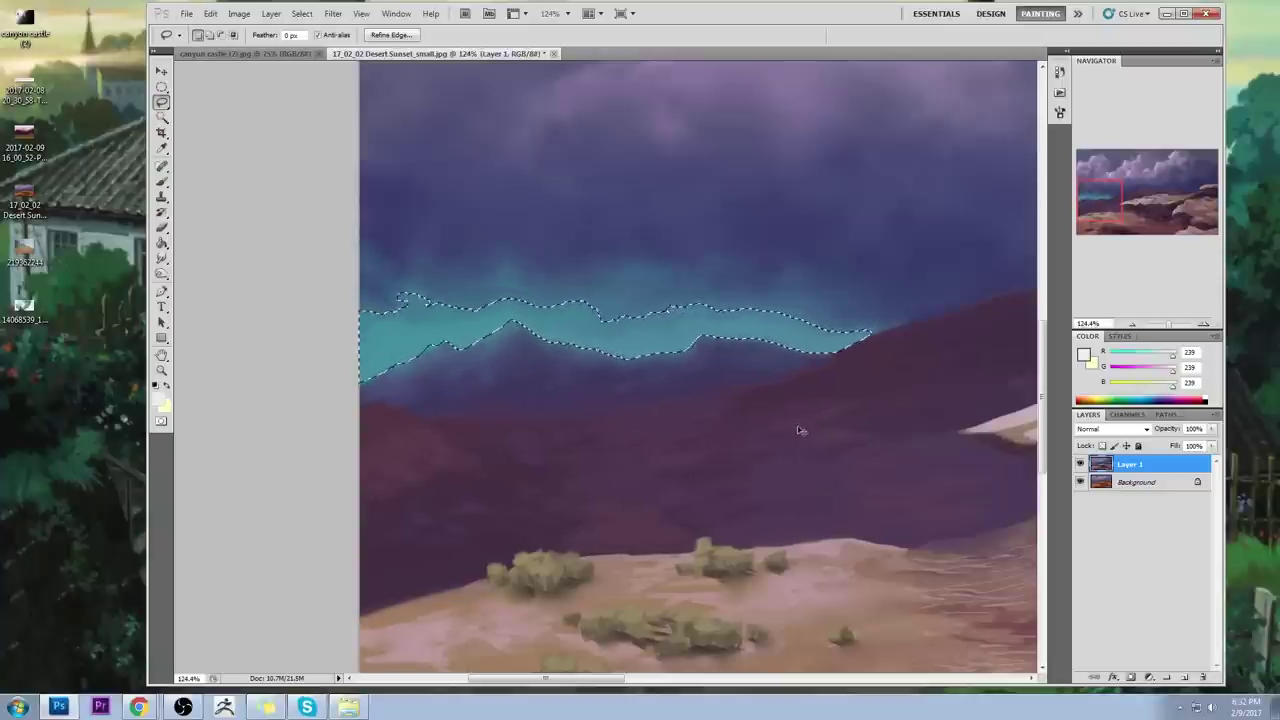
Step: Dodge the highlights of the selected teal sky band with a 600 px brush at 21% exposure, and clear the selection
{"action": "key", "text": "ctrl+0"}
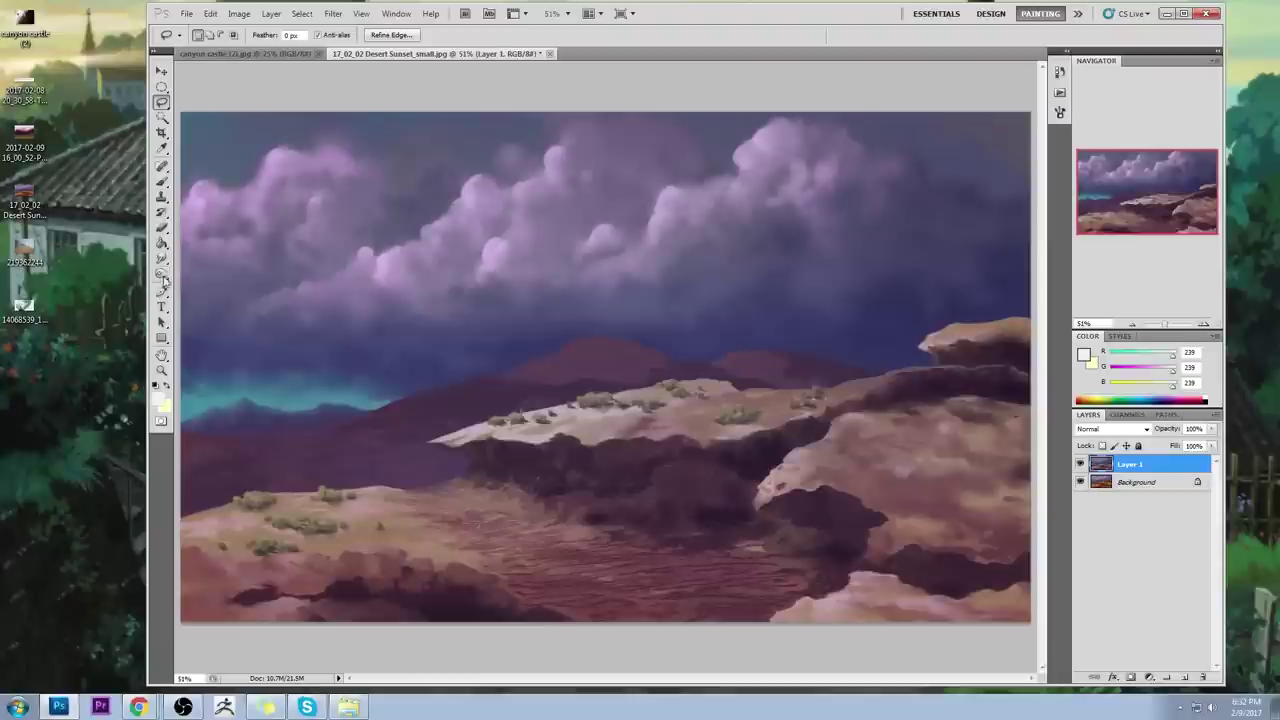
{"action": "left_click", "coordinate": [163, 275]}
{"action": "left_click", "coordinate": [212, 273]}
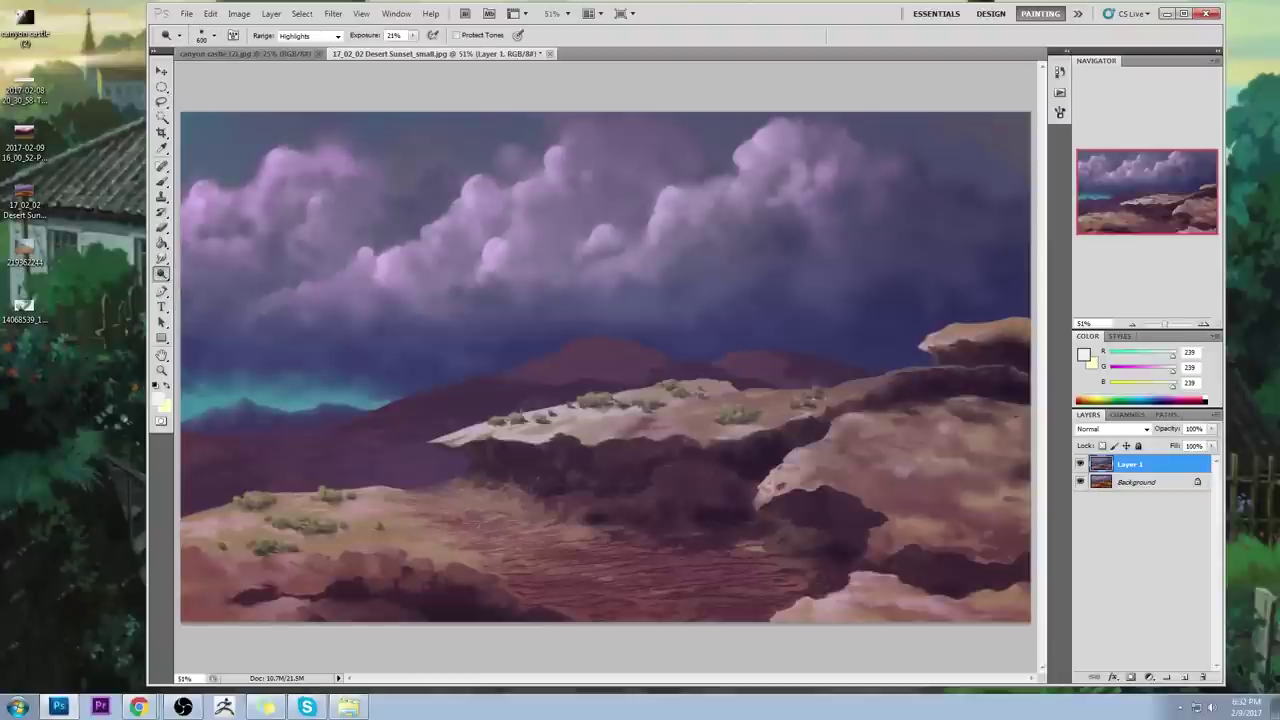
{"action": "key", "text": "ctrl+minus"}
{"action": "key", "text": "ctrl+minus"}
{"action": "key", "text": "ctrl+minus"}
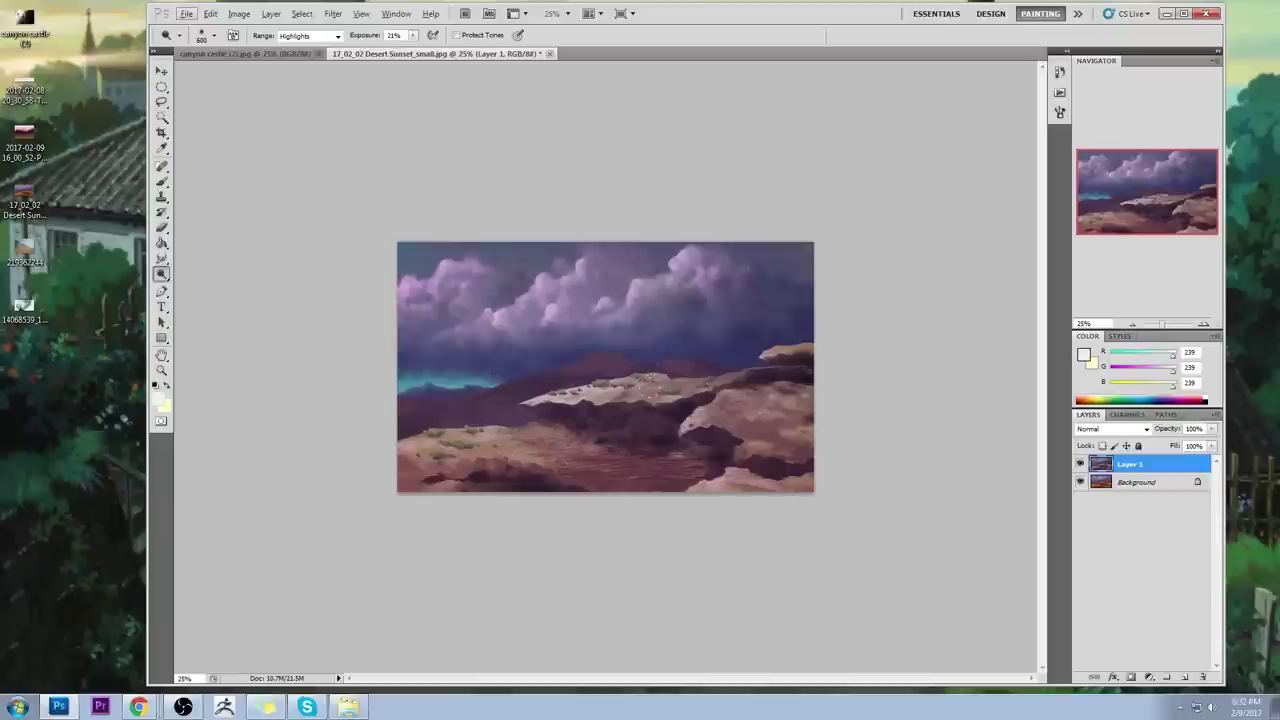
{"action": "key", "text": "m"}
{"action": "right_click", "coordinate": [669, 287]}
{"action": "left_click", "coordinate": [700, 295]}
Step: Sample the horizon's teal and brush a soft glow over it on a new layer at 7% opacity and 400 px
{"action": "key", "text": "b"}
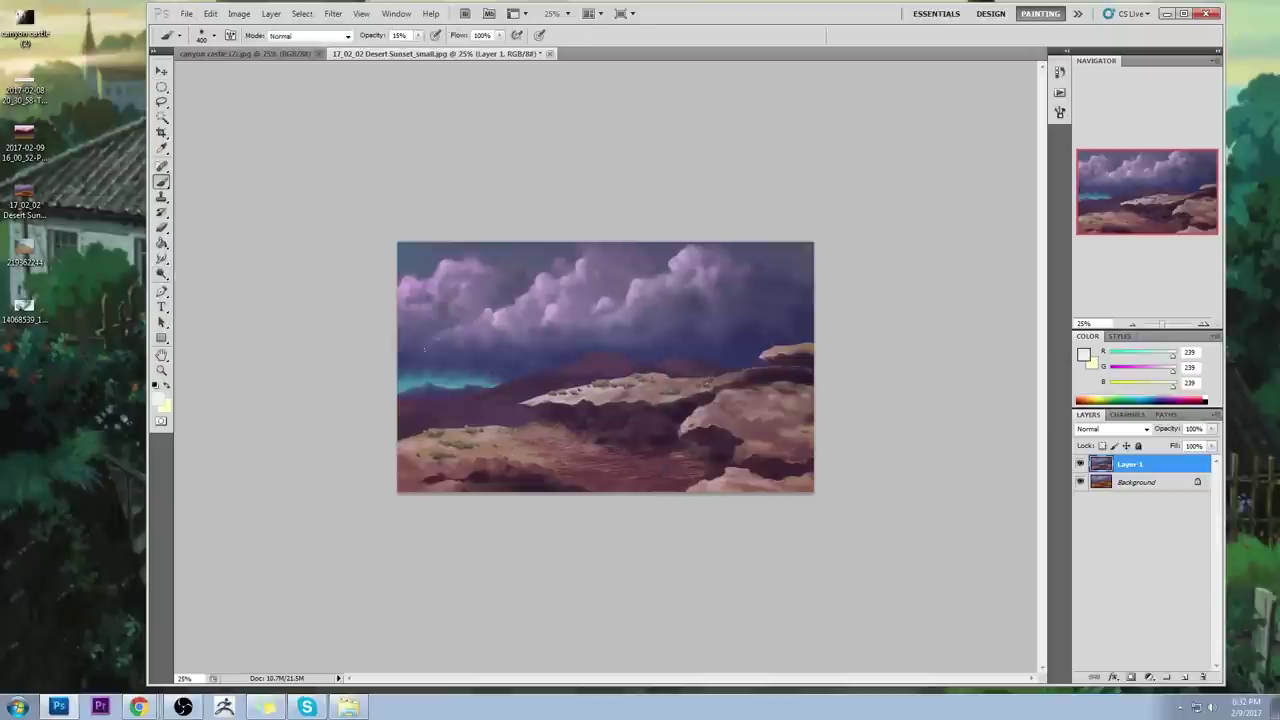
{"action": "left_click", "coordinate": [451, 377], "text": "alt"}
{"action": "left_click", "coordinate": [447, 380], "text": "alt"}
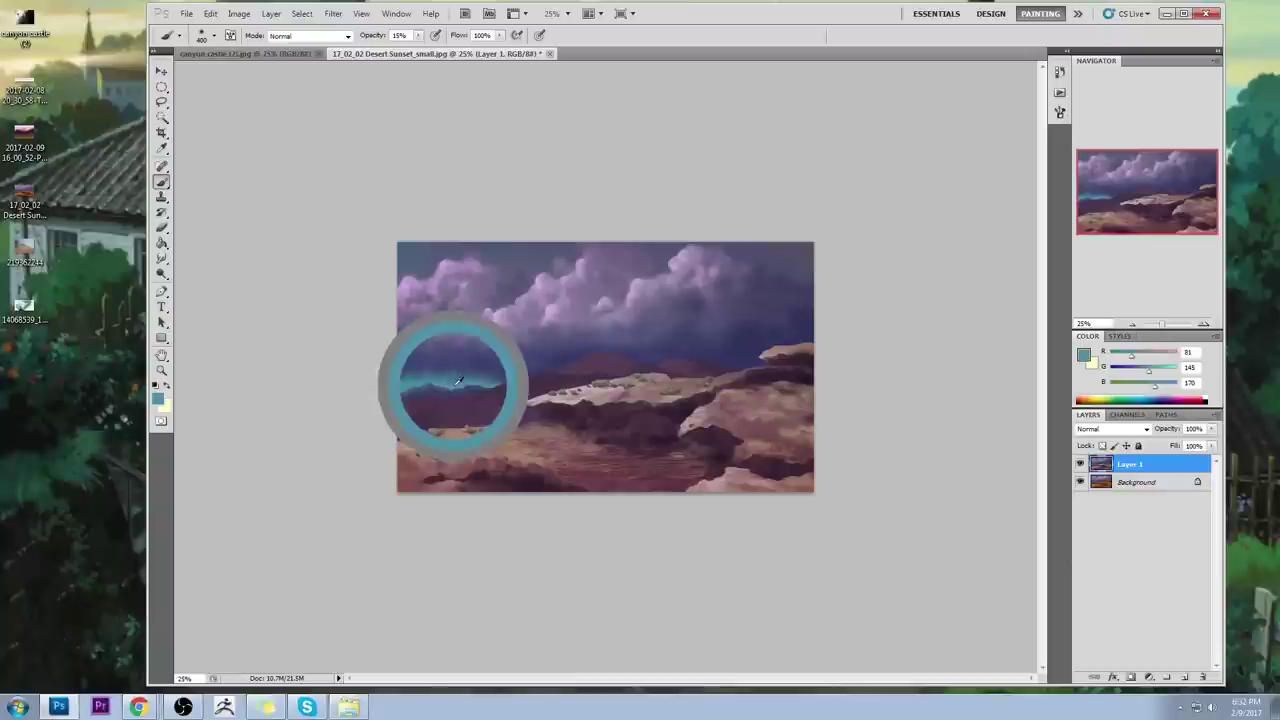
{"action": "left_click", "coordinate": [410, 53]}
{"action": "left_click", "coordinate": [294, 97]}
{"action": "left_click", "coordinate": [1184, 677]}
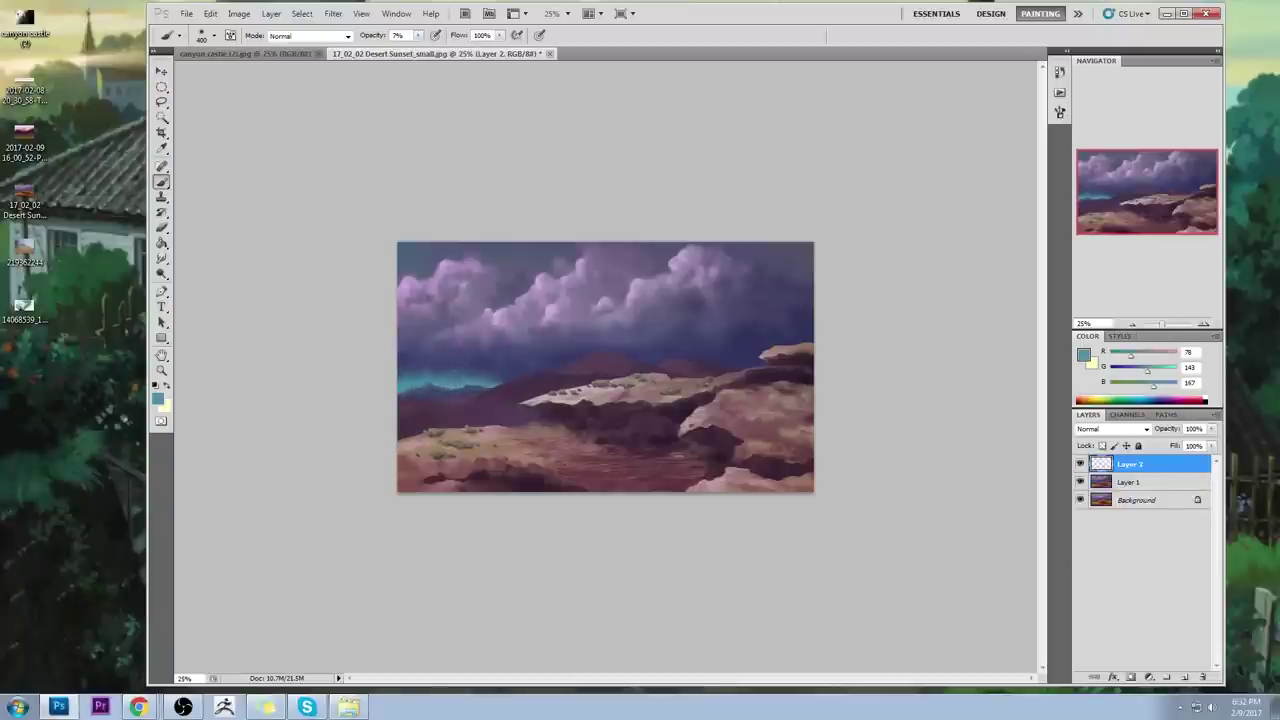
{"action": "left_click_drag", "start_coordinate": [447, 378], "coordinate": [420, 376]}
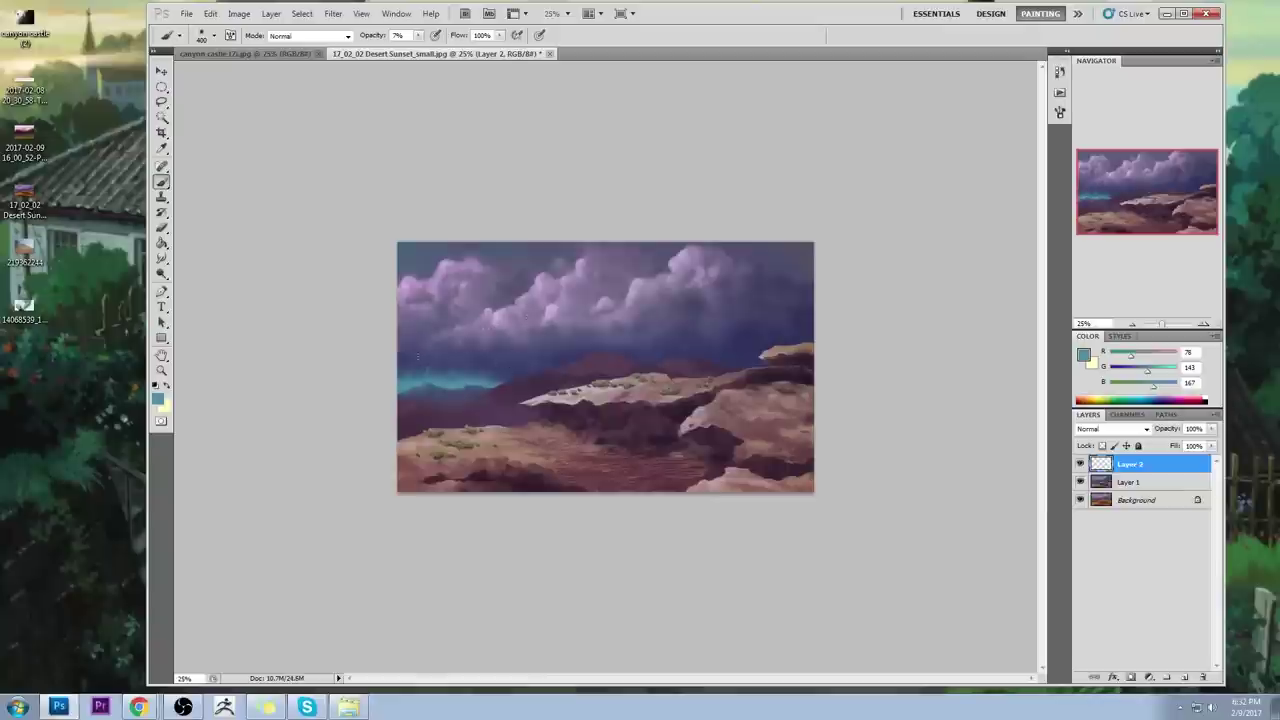
Step: Refine the teal glow on Layer 2 with the 175 px Eraser and the Smudge tool at 22% strength
{"action": "key", "text": "e"}
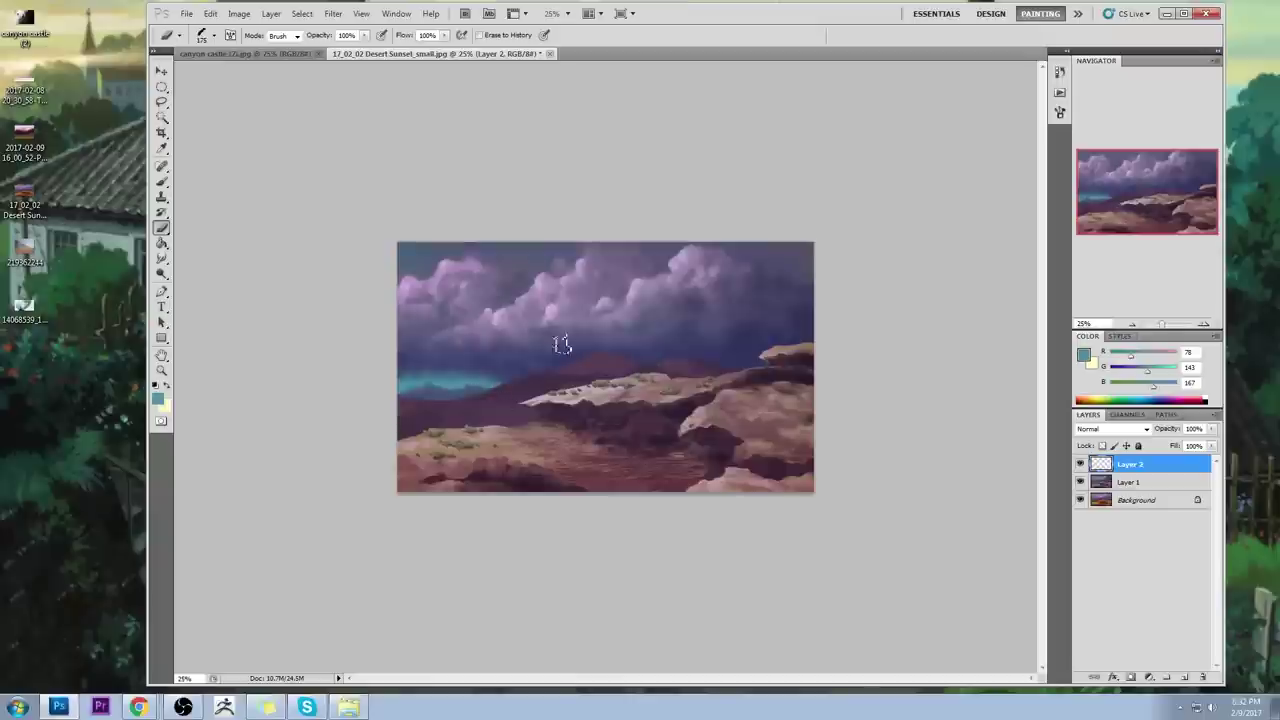
{"action": "left_click", "coordinate": [162, 259]}
{"action": "left_click", "coordinate": [214, 284]}
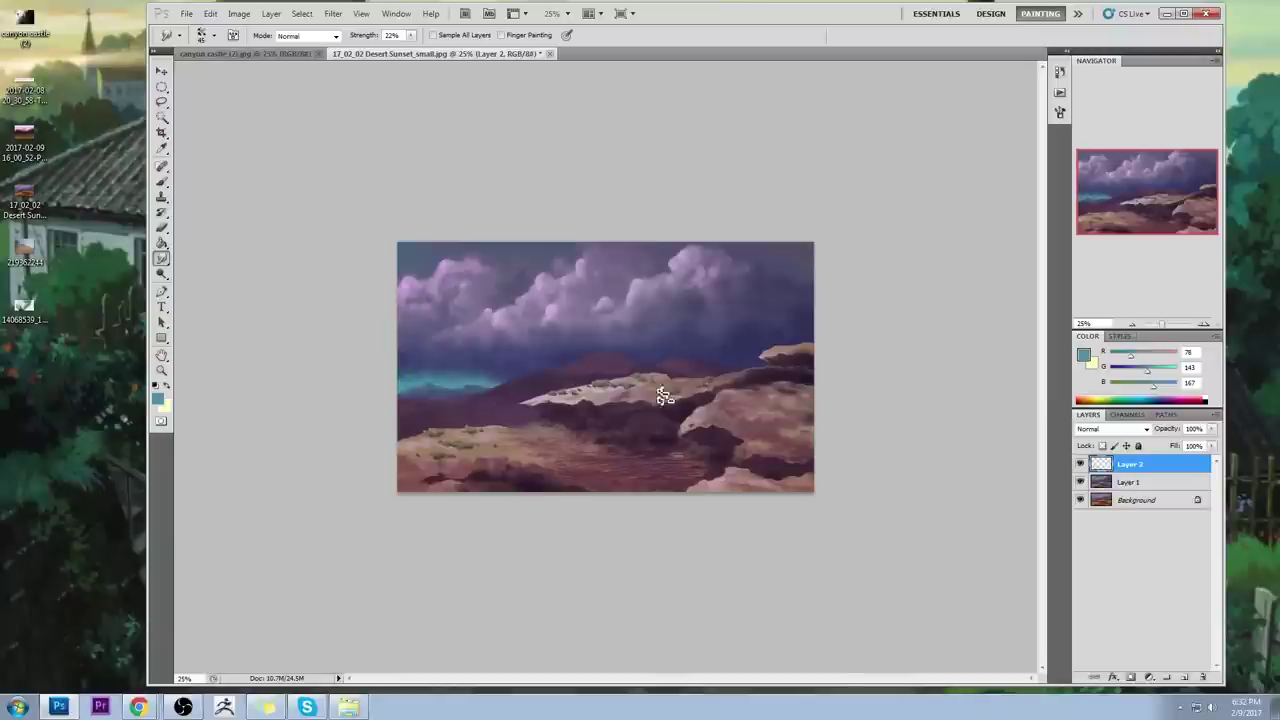
Step: Select patches on the slopes of the distant reddish hills behind the middle plateau with the Lasso
{"action": "key", "text": "l"}
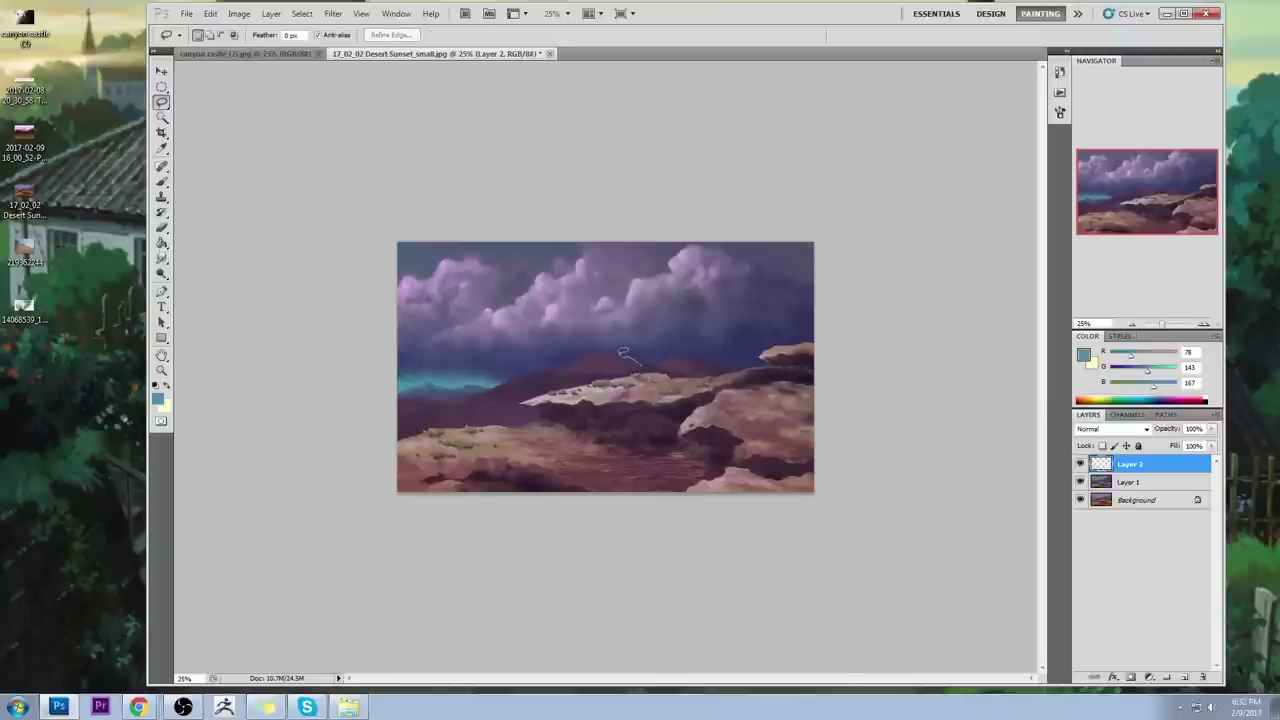
{"action": "left_click_drag", "start_coordinate": [604, 351], "coordinate": [606, 353]}
{"action": "left_click", "coordinate": [648, 372]}
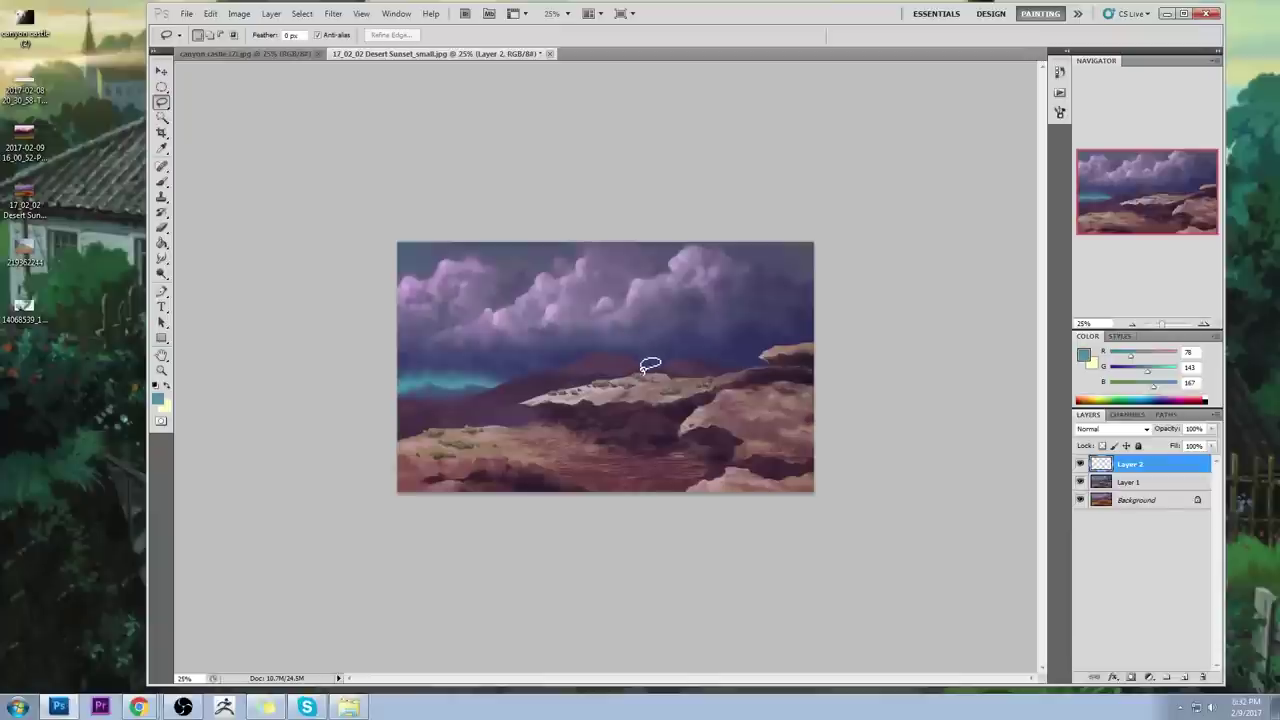
{"action": "mouse_move", "coordinate": [623, 356]}
{"action": "left_mouse_down"}
{"action": "mouse_move", "coordinate": [595, 353]}
{"action": "mouse_move", "coordinate": [598, 368]}
{"action": "left_mouse_up"}
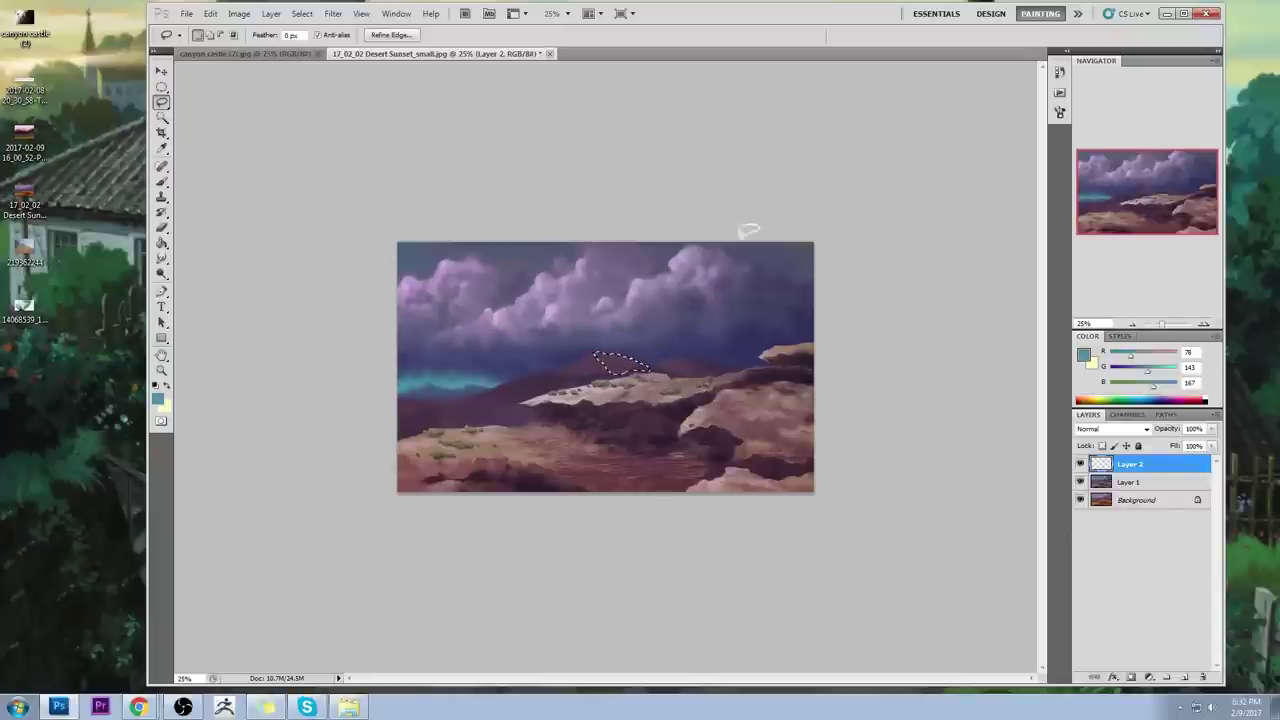
{"action": "mouse_move", "coordinate": [668, 360]}
{"action": "left_mouse_down"}
{"action": "mouse_move", "coordinate": [715, 372]}
{"action": "mouse_move", "coordinate": [670, 359]}
{"action": "left_mouse_up"}
Step: Set the Brush to a dark purple sampled from the hills at 100% opacity, and merge Layer 2 down into Layer 1
{"action": "key", "text": "ctrl+h"}
{"action": "key", "text": "b"}
{"action": "left_click", "coordinate": [647, 367], "text": "alt"}
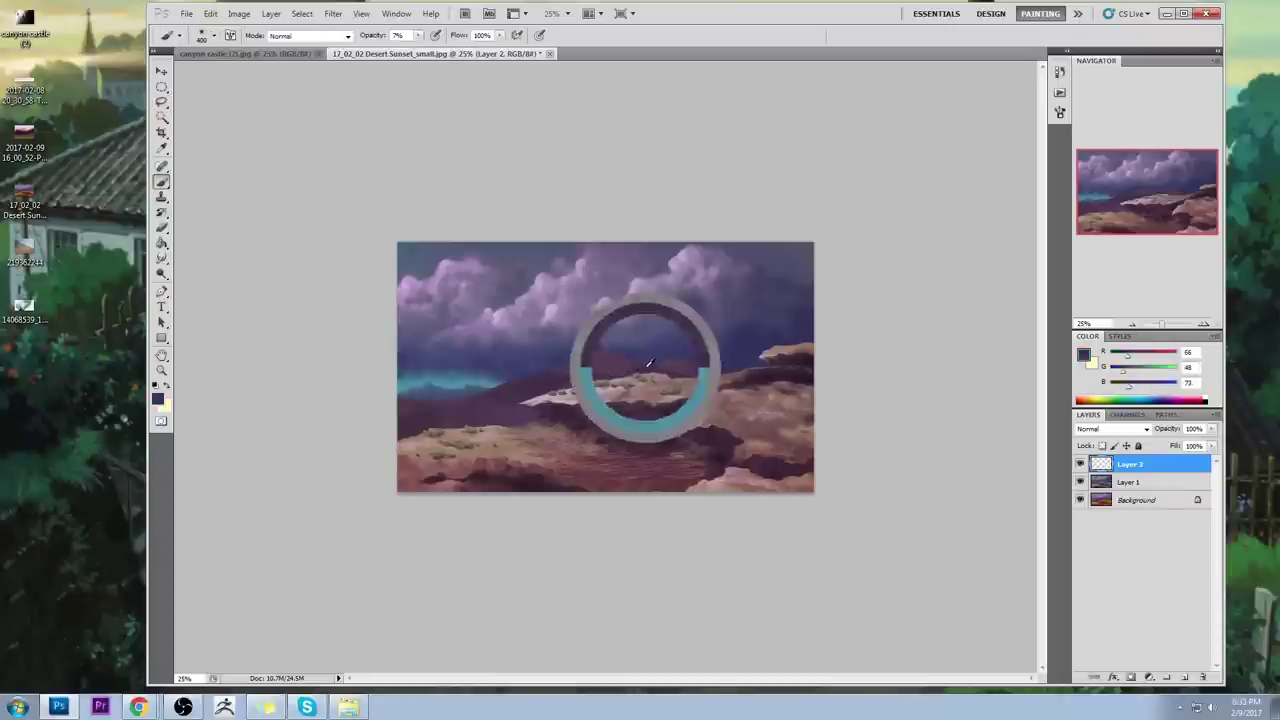
{"action": "left_click", "coordinate": [419, 36]}
{"action": "left_click_drag", "start_coordinate": [421, 49], "coordinate": [484, 49]}
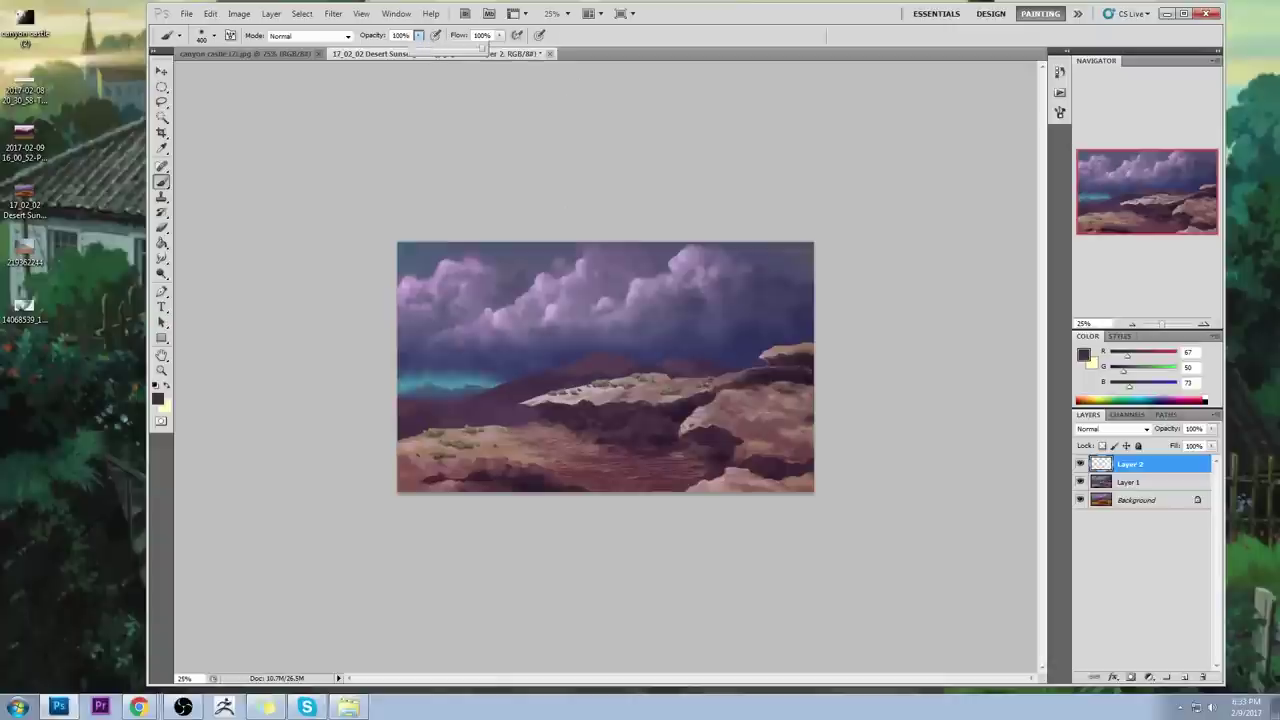
{"action": "right_click", "coordinate": [1155, 477]}
{"action": "right_click", "coordinate": [1122, 467]}
{"action": "left_click", "coordinate": [1158, 429]}
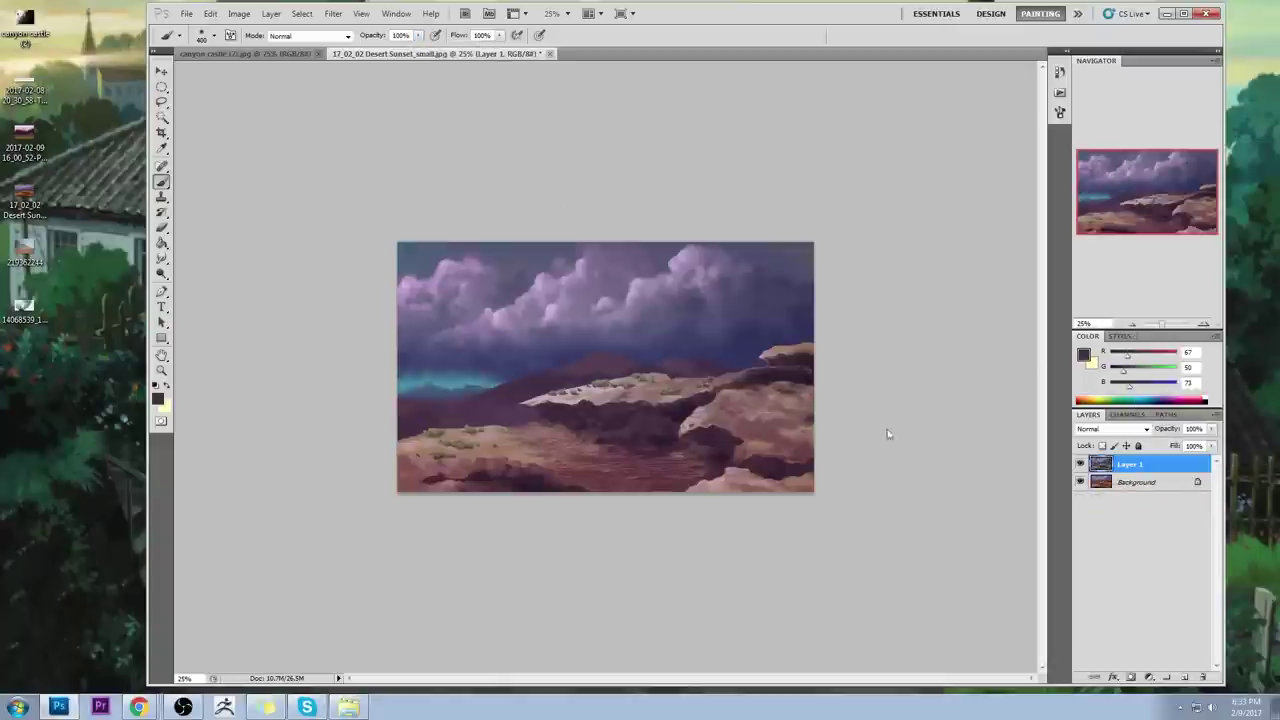
Step: Shade the selected slopes of the distant hills with the dark purple on Layer 1, and clear the selection
{"action": "left_click_drag", "start_coordinate": [616, 356], "coordinate": [603, 353]}
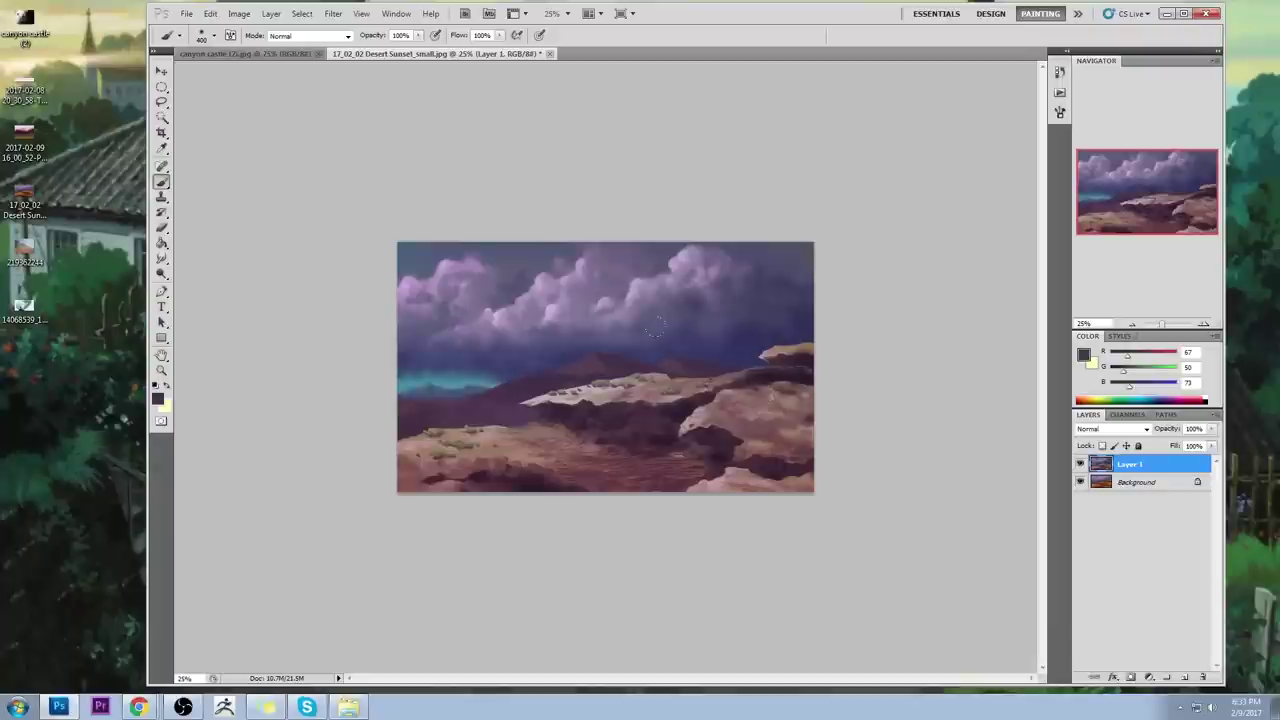
{"action": "key", "text": "m"}
{"action": "right_click", "coordinate": [704, 376]}
{"action": "left_click", "coordinate": [743, 388]}
Step: Choose the 175 px streaky brush tip for the Brush and reduce its size to 35 px
{"action": "key", "text": "b"}
{"action": "key", "text": "alt"}
{"action": "right_click", "coordinate": [673, 356]}
{"action": "left_click", "coordinate": [757, 487]}
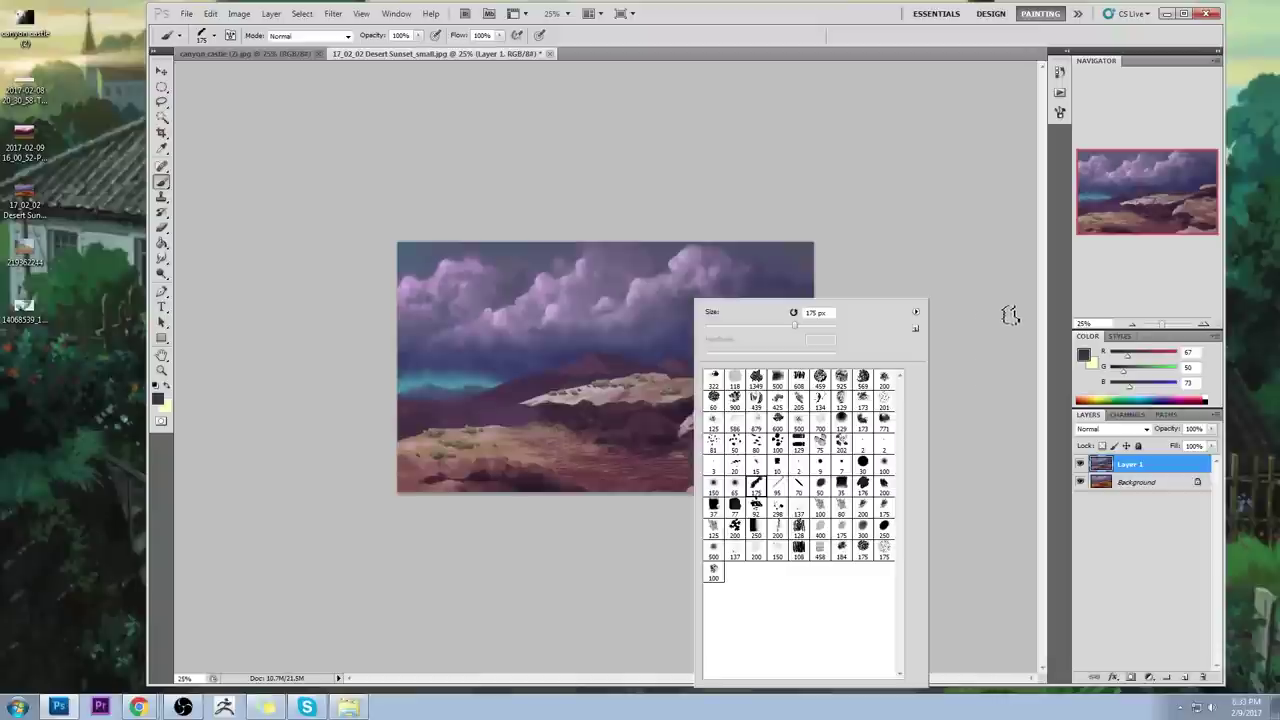
{"action": "left_click", "coordinate": [932, 212]}
{"action": "key", "text": "bracketleft"}
{"action": "key", "text": "bracketleft"}
{"action": "key", "text": "bracketleft"}
{"action": "key", "text": "bracketleft"}
{"action": "key", "text": "bracketleft"}
{"action": "key", "text": "bracketleft"}
{"action": "key", "text": "bracketleft"}
{"action": "key", "text": "bracketleft"}
{"action": "key", "text": "bracketleft"}
{"action": "key", "text": "bracketleft"}
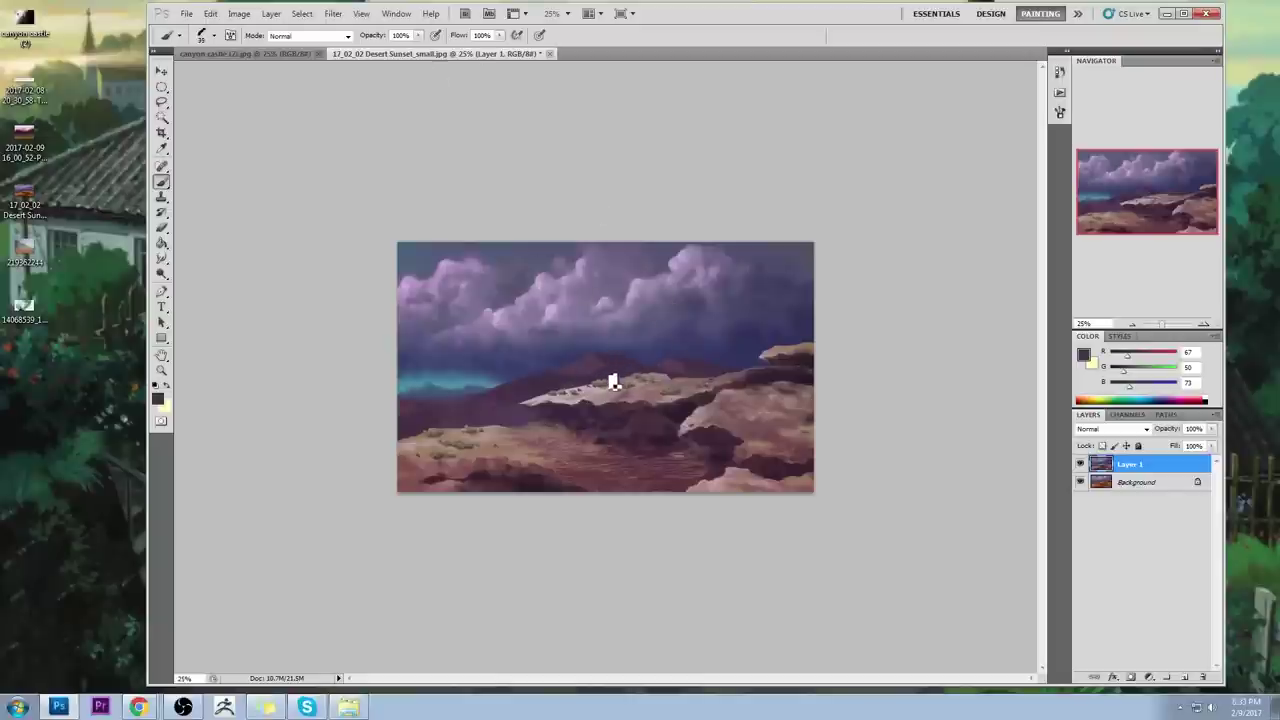
Step: Sample the dark blue sky above the distant hills, reduce the Brush to 25 px, and switch to the Smudge tool
{"action": "left_click", "coordinate": [633, 351], "text": "alt"}
{"action": "left_click", "coordinate": [637, 354], "text": "alt"}
{"action": "key", "text": "bracketleft"}
{"action": "key", "text": "bracketleft"}
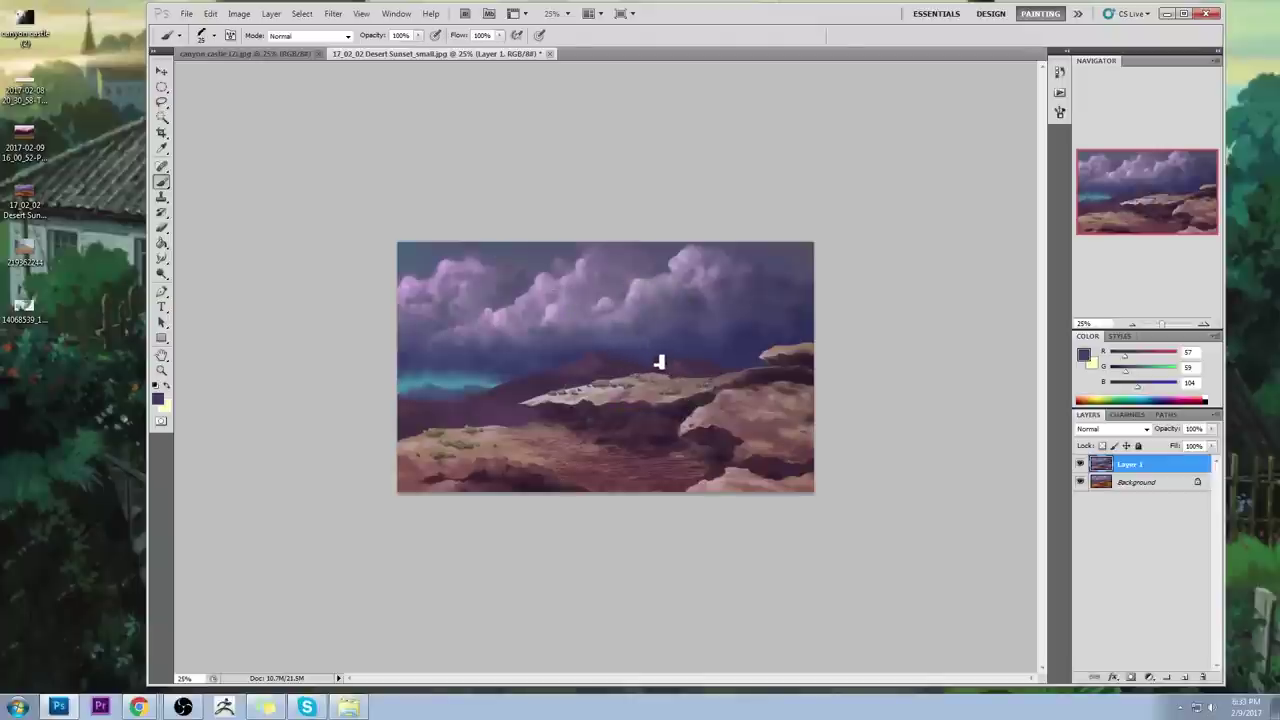
{"action": "left_click", "coordinate": [162, 259]}
{"action": "left_click", "coordinate": [218, 283]}
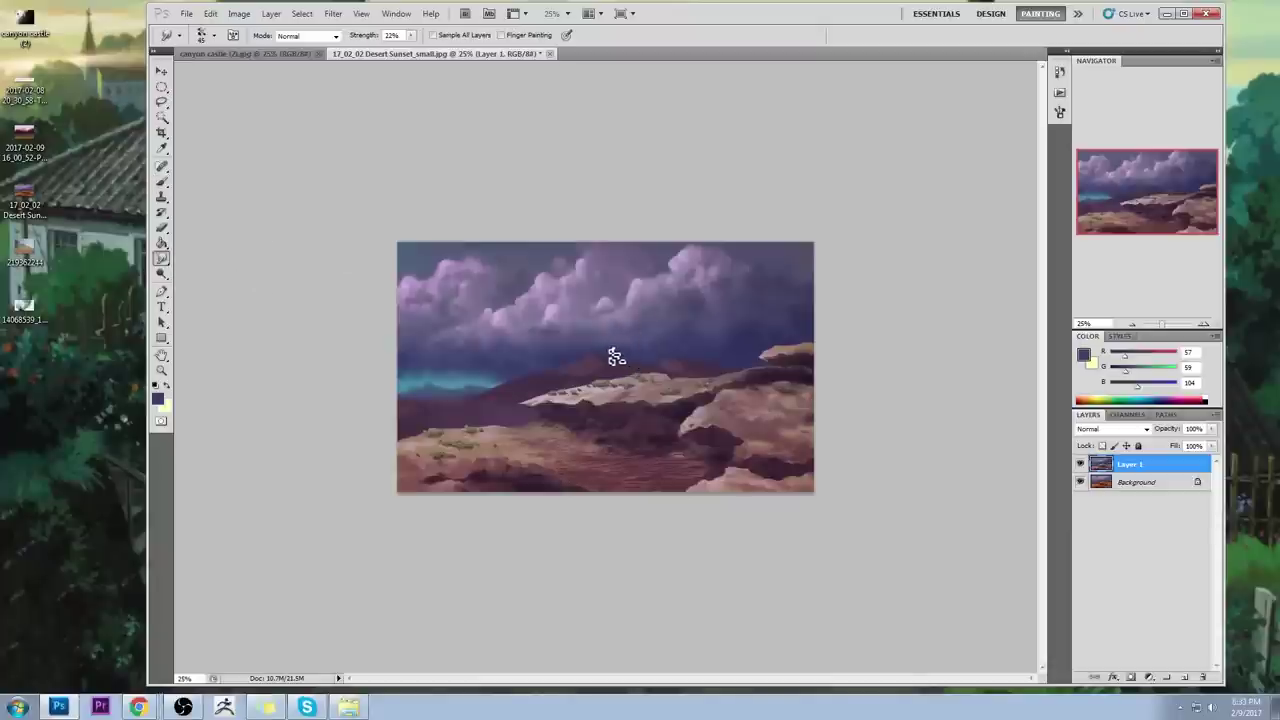
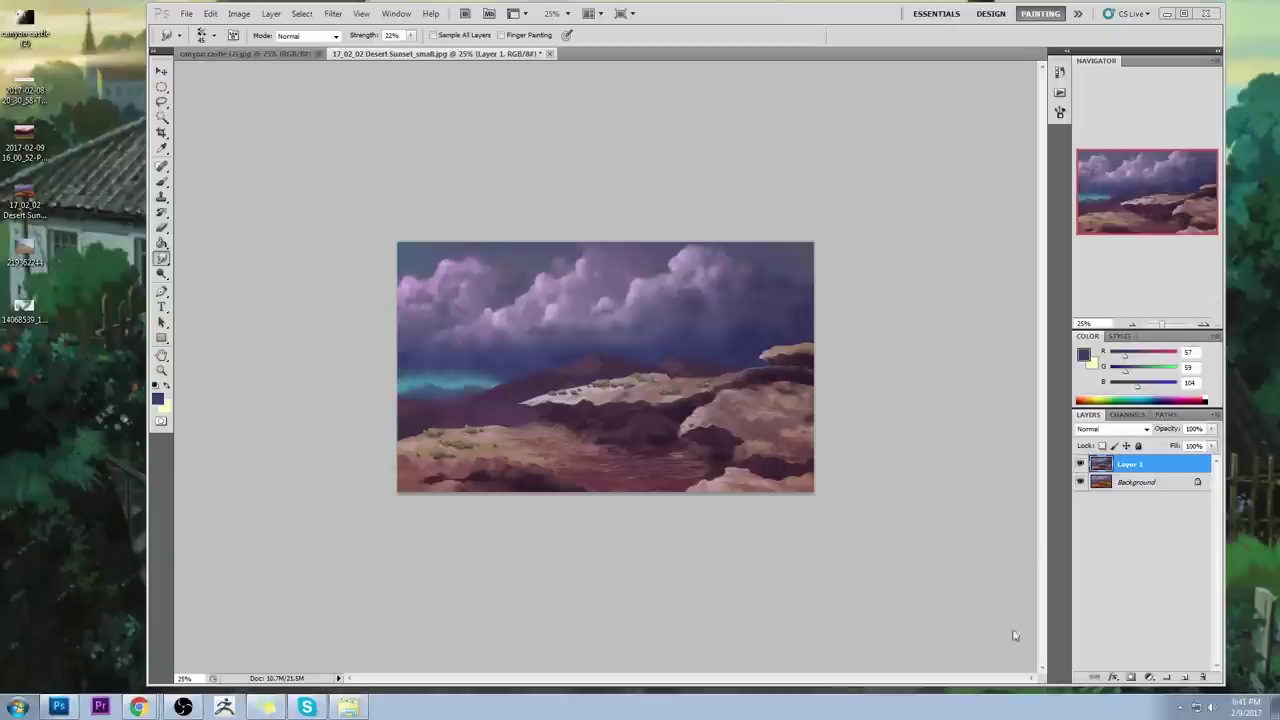
{"action": "left_click_drag", "start_coordinate": [1060, 686], "coordinate": [1055, 690]}
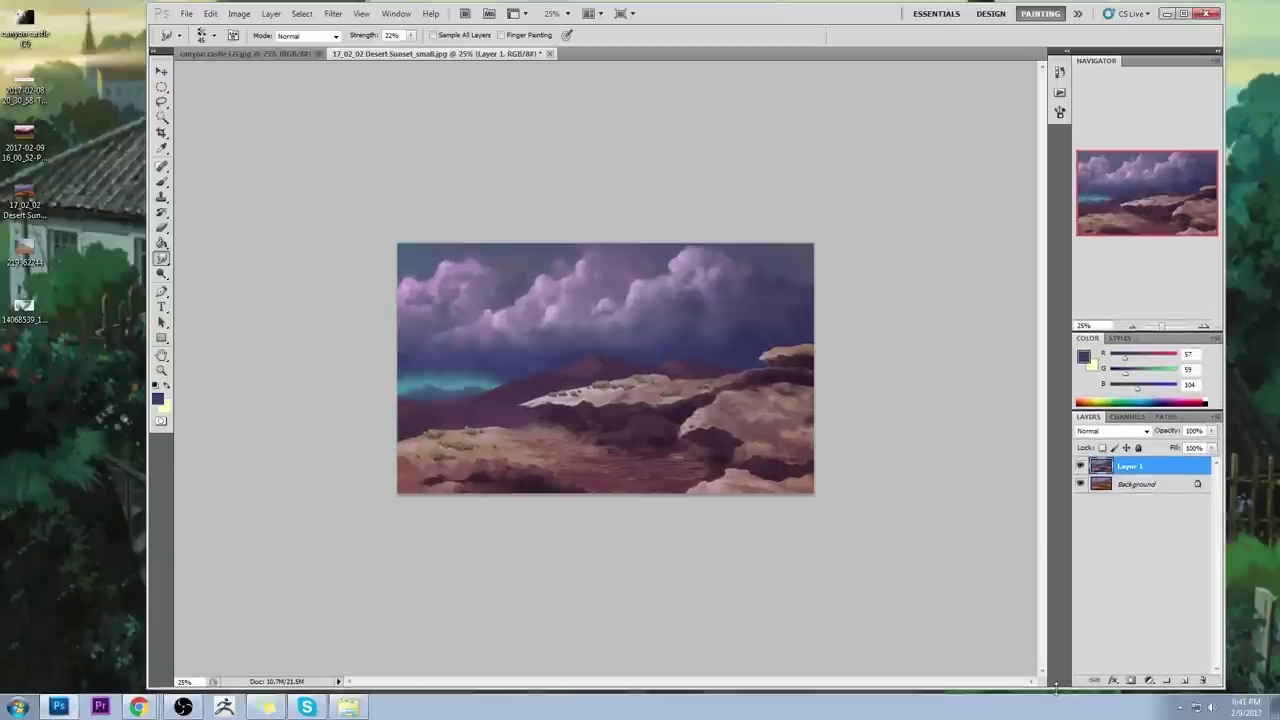
{"action": "left_click_drag", "start_coordinate": [1063, 688], "coordinate": [1065, 690]}
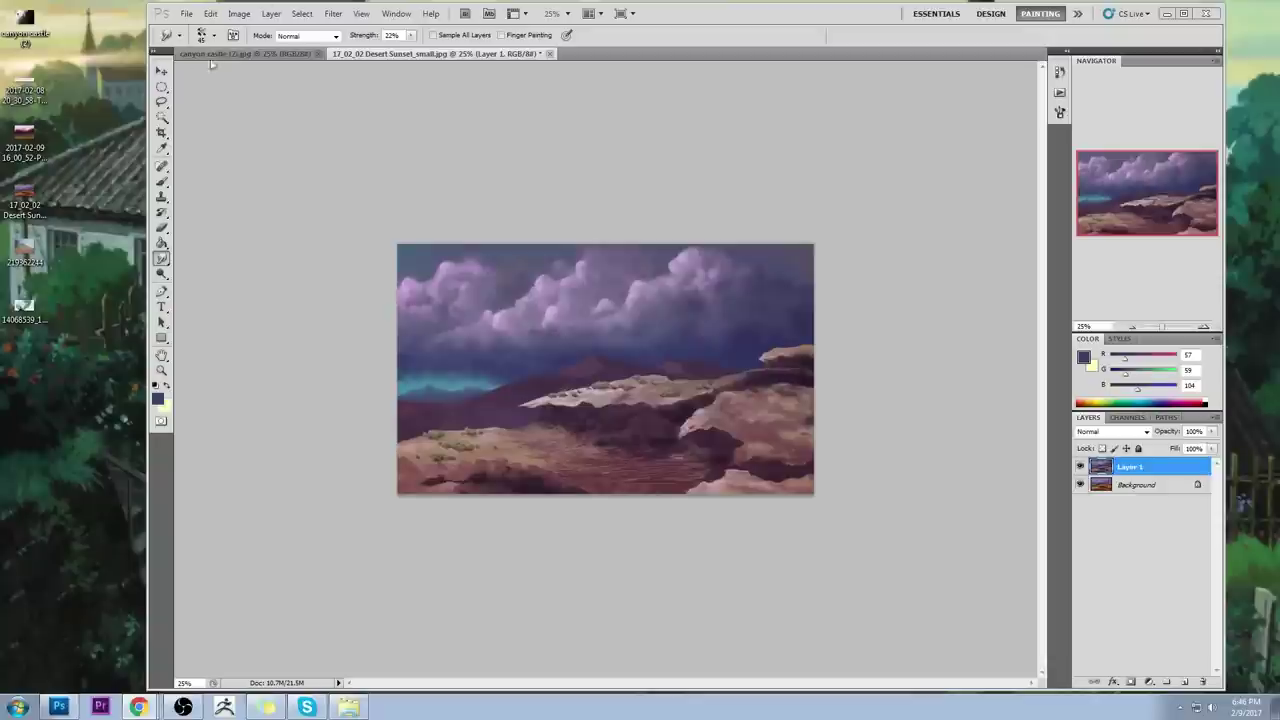
Step: Switch to canyon castle (2).jpg and set up the Brush at 150 px with the pale off-white of the lit cliff
{"action": "left_click", "coordinate": [240, 55]}
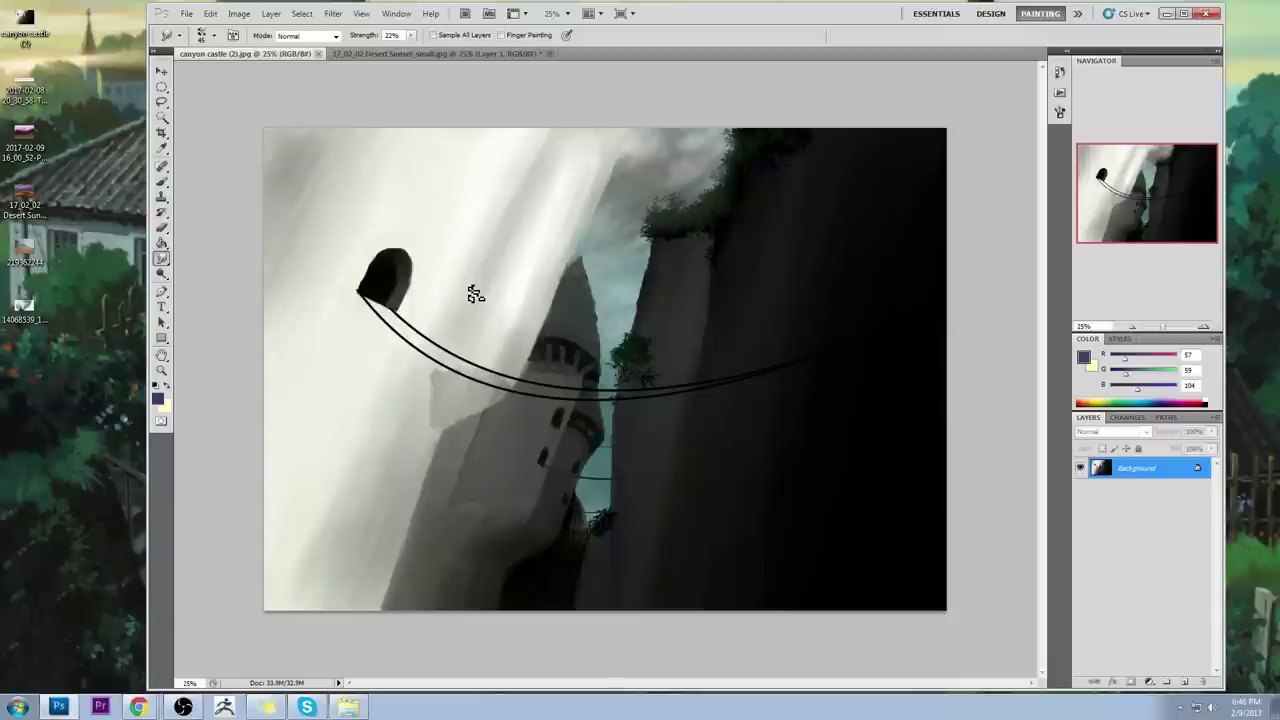
{"action": "key", "text": "b"}
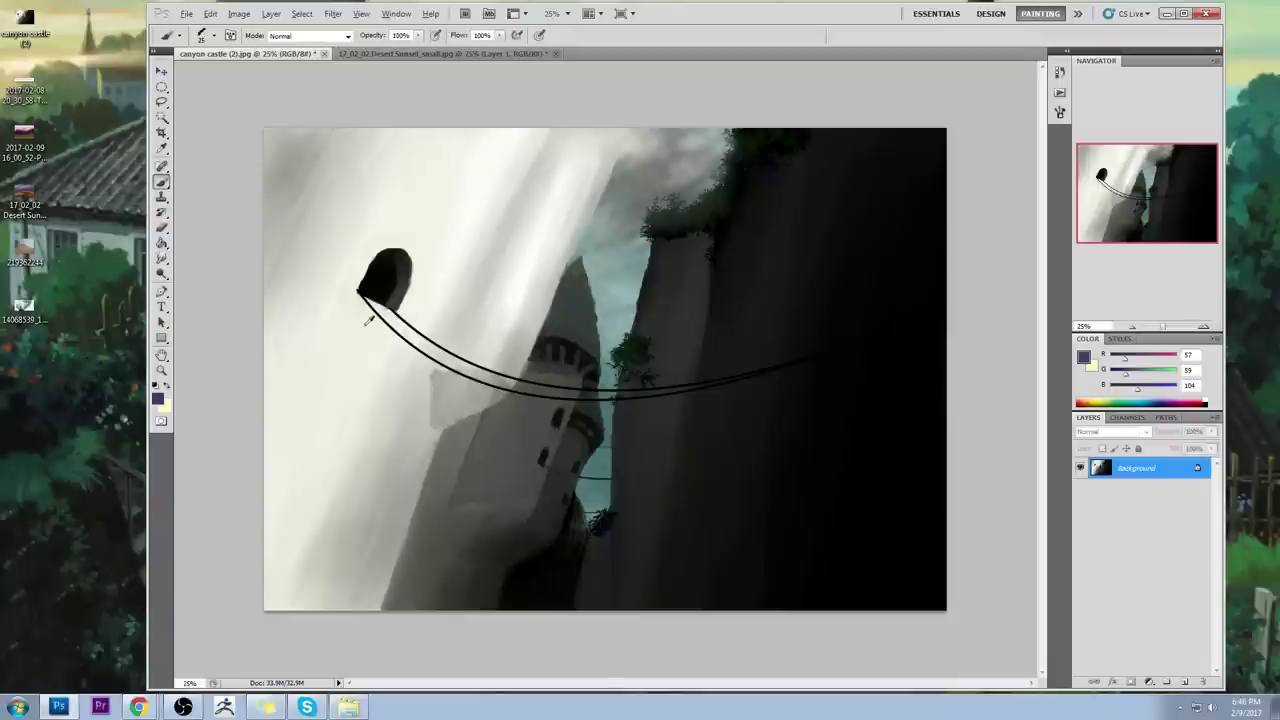
{"action": "key", "text": "x"}
{"action": "key", "text": "bracketright"}
{"action": "key", "text": "bracketright"}
{"action": "key", "text": "bracketright"}
{"action": "key", "text": "bracketright"}
{"action": "key", "text": "bracketright"}
{"action": "key", "text": "bracketright"}
{"action": "key", "text": "bracketright"}
{"action": "key", "text": "bracketright"}
{"action": "key", "text": "bracketright"}
{"action": "key", "text": "bracketright"}
Step: Paint the pale cliff colour over the near ends of the bridge ropes and the lower edge of the cave opening
{"action": "left_click_drag", "start_coordinate": [357, 290], "coordinate": [385, 306]}
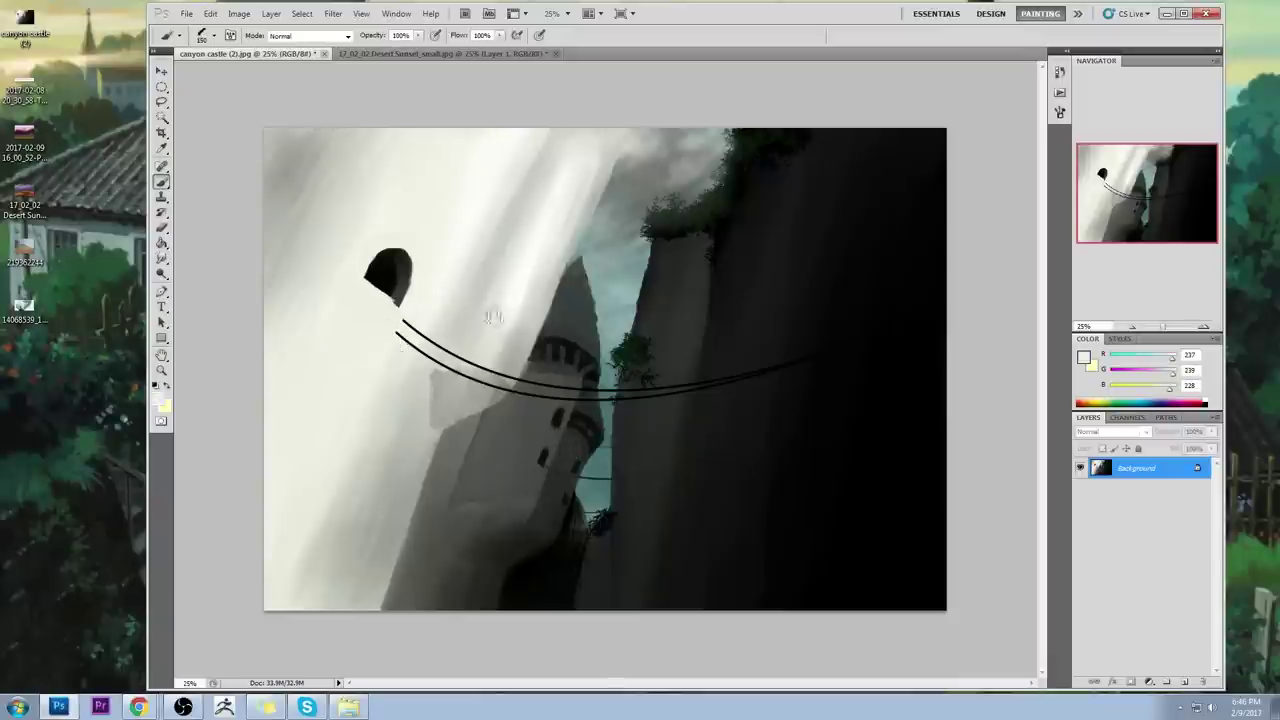
{"action": "key", "text": "alt"}
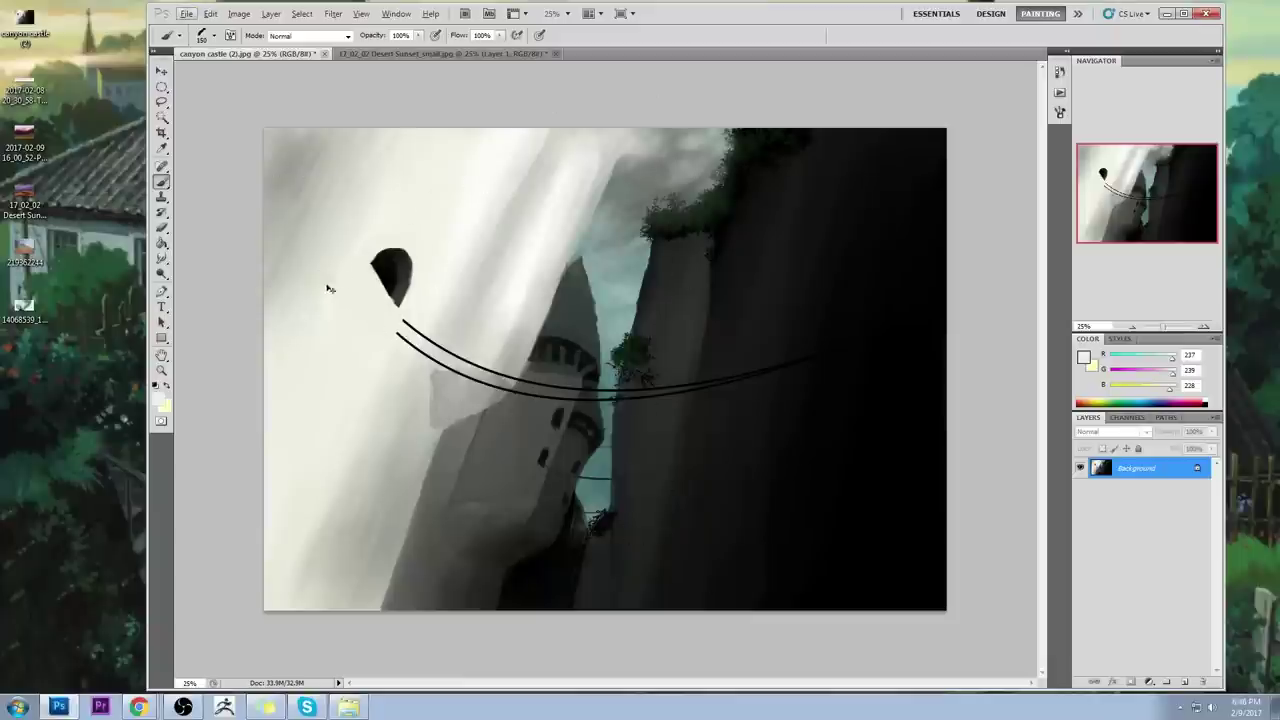
{"action": "left_click_drag", "start_coordinate": [358, 284], "coordinate": [406, 329]}
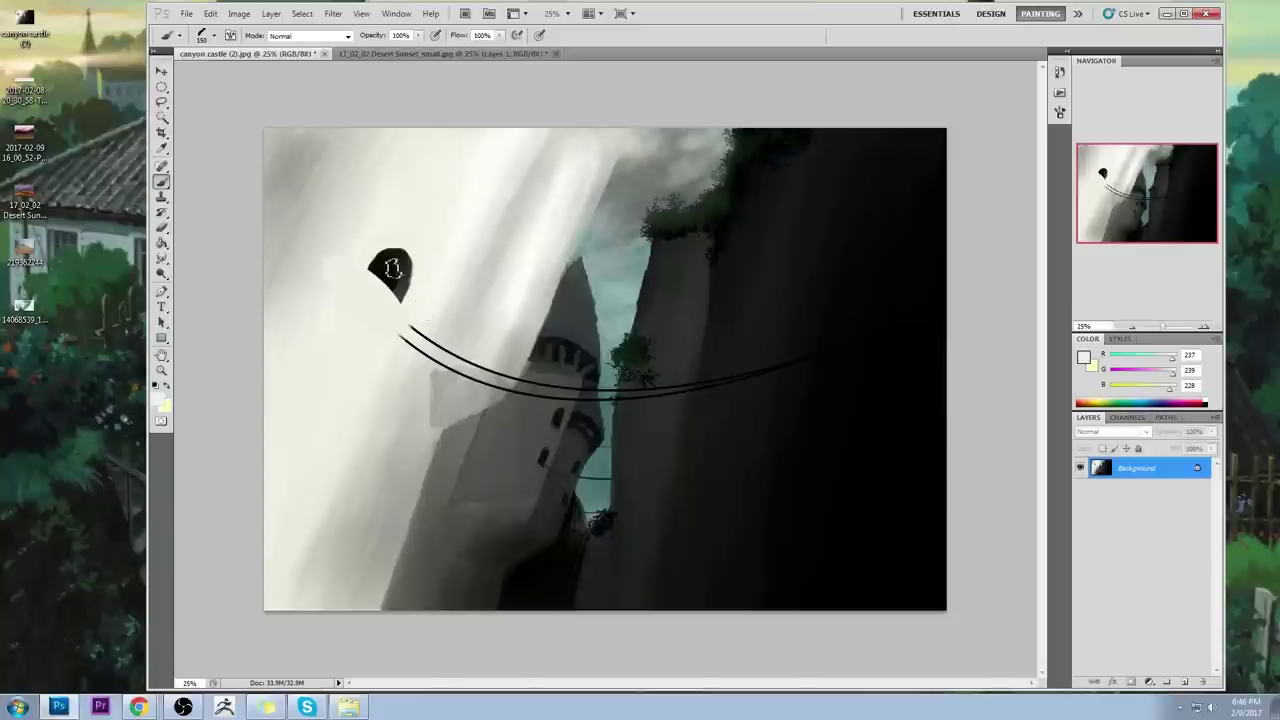